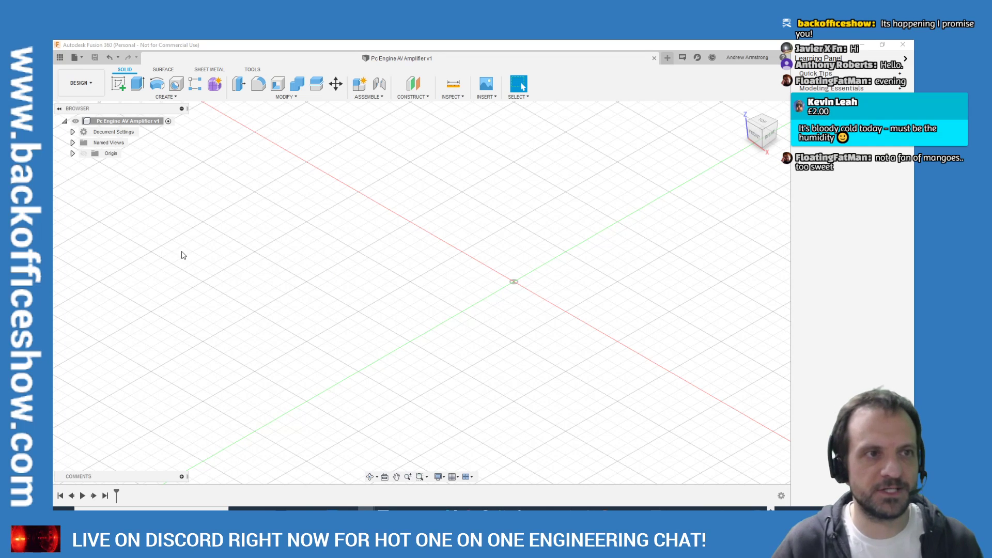
Start a box on the horizontal origin plane with the base's first corner at the origin
{"action": "left_click", "coordinate": [164, 105]}
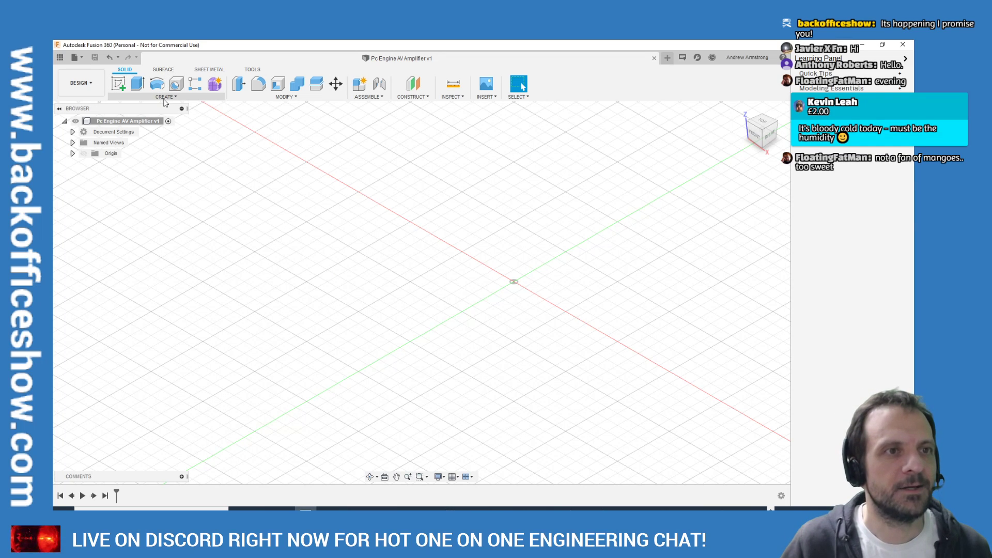
{"action": "left_click", "coordinate": [174, 100]}
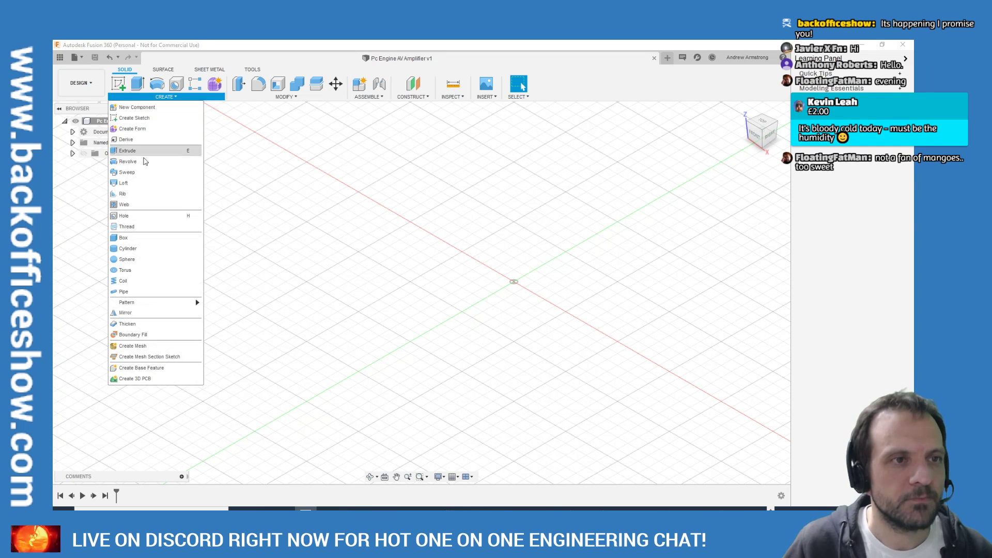
{"action": "left_click", "coordinate": [126, 238]}
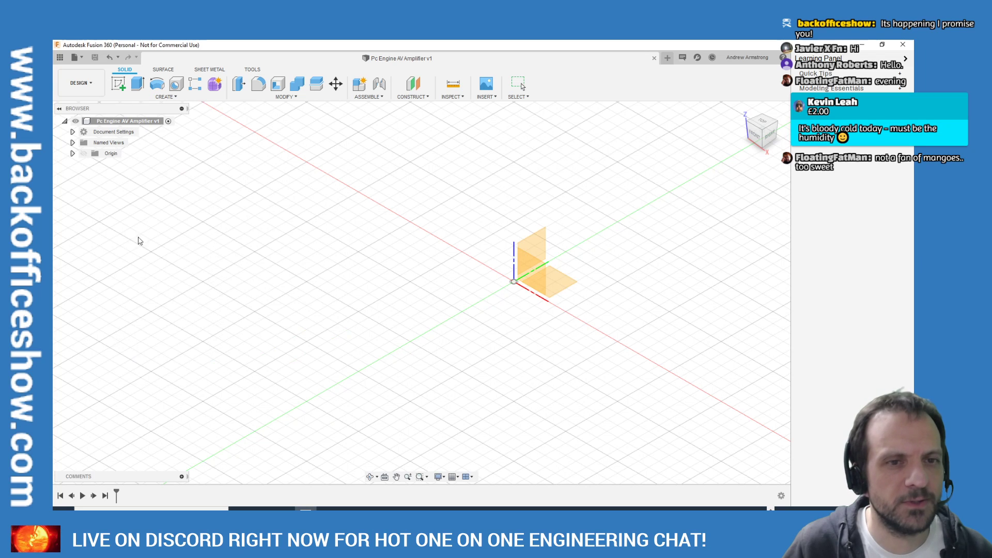
{"action": "left_click", "coordinate": [520, 298]}
{"action": "left_click", "coordinate": [514, 281]}
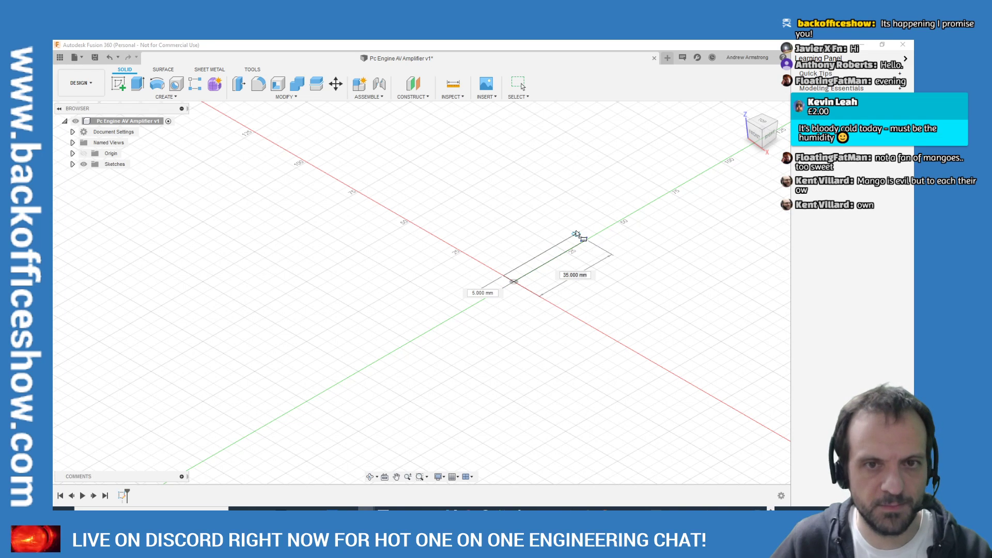
{"action": "type", "text": "90"}
{"action": "key", "text": "Tab"}
{"action": "type", "text": "55"}
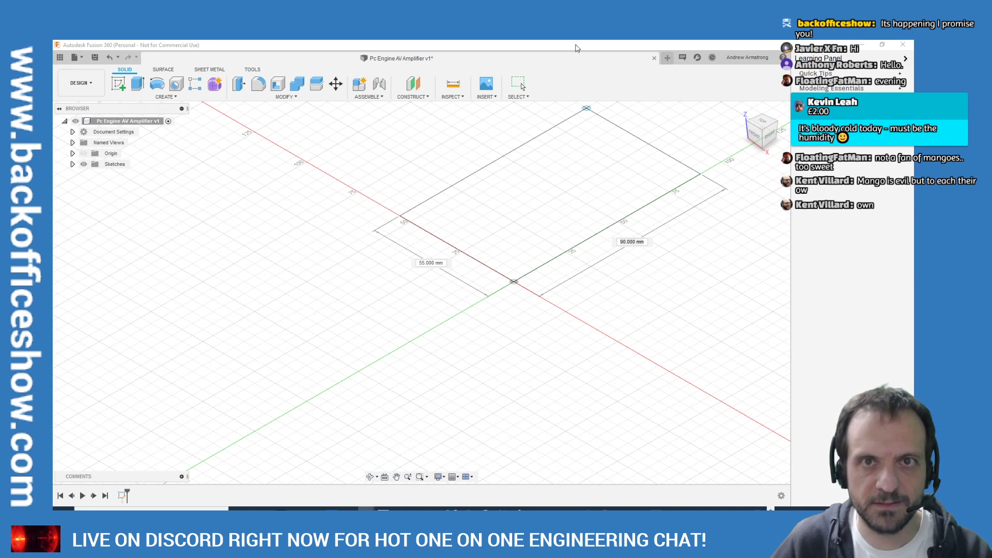
Set the box's base to 35 mm wide and 120 mm long, extending along the red axis
{"action": "type", "text": "35mm"}
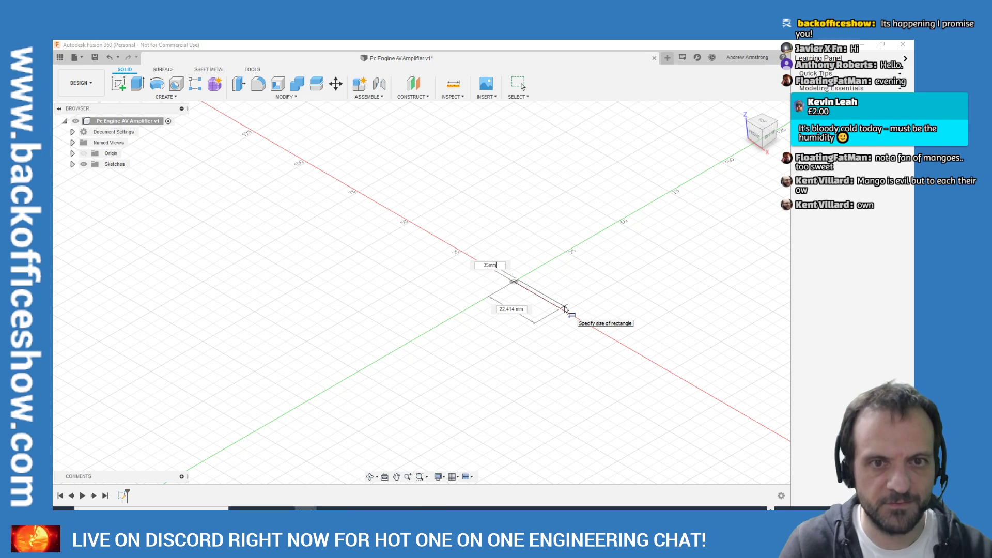
{"action": "key", "text": "Tab"}
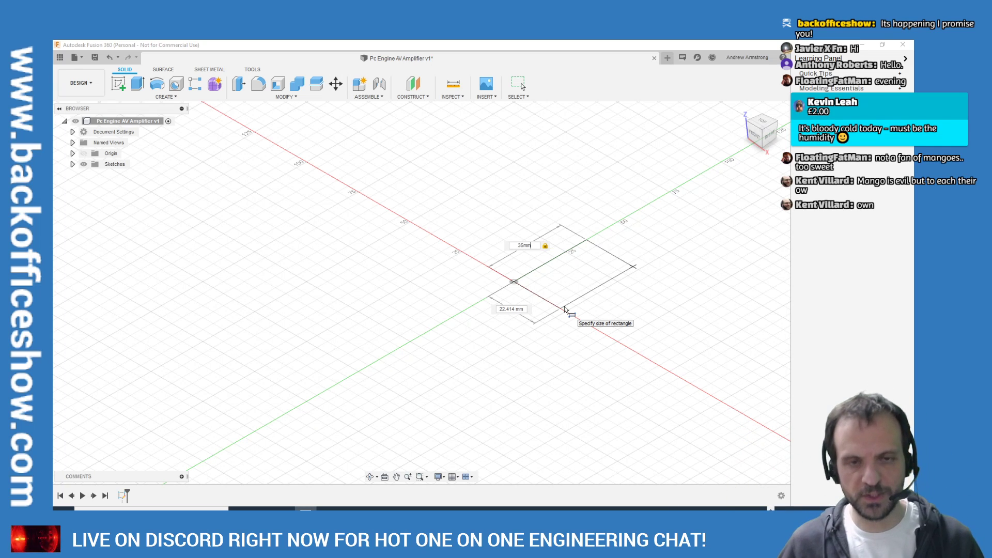
{"action": "key", "text": "Tab"}
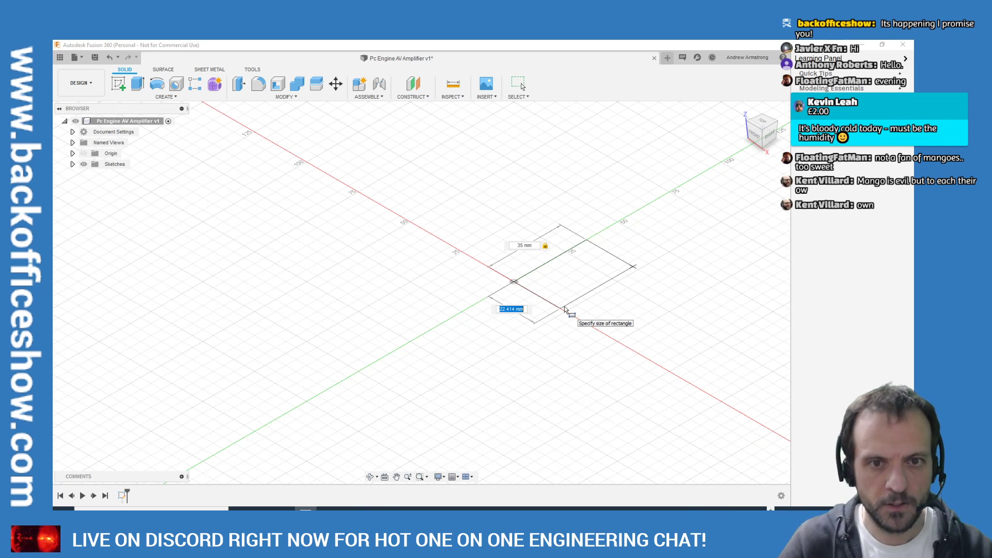
{"action": "type", "text": "120mm"}
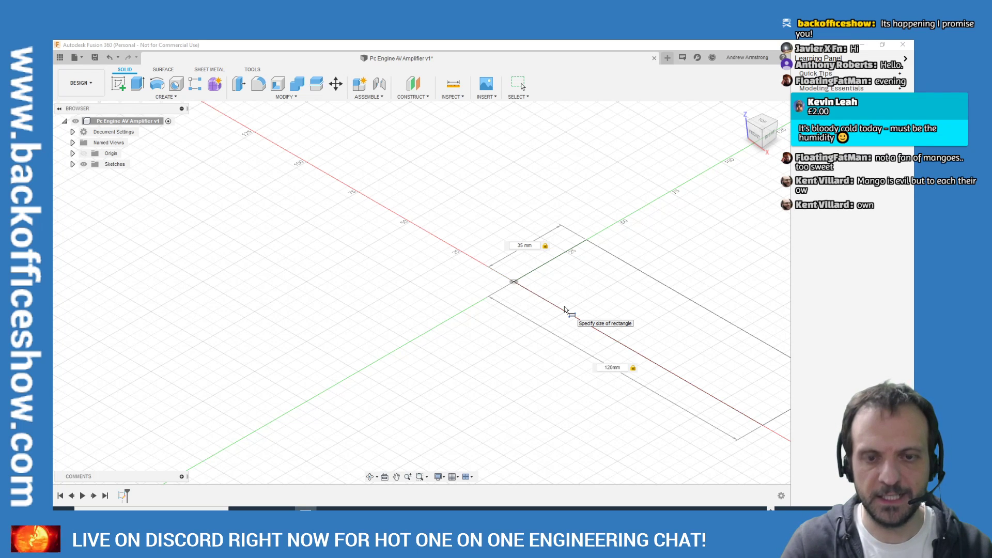
{"action": "key", "text": "Return"}
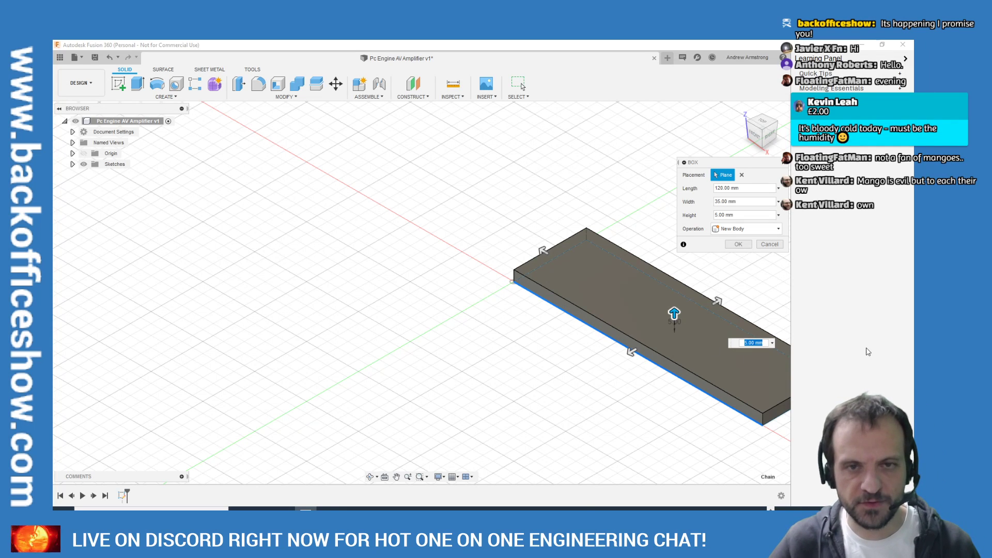
Set the box's height to 30 mm and create it as a new body
{"action": "middle_click_drag", "start_coordinate": [495, 403], "coordinate": [194, 341]}
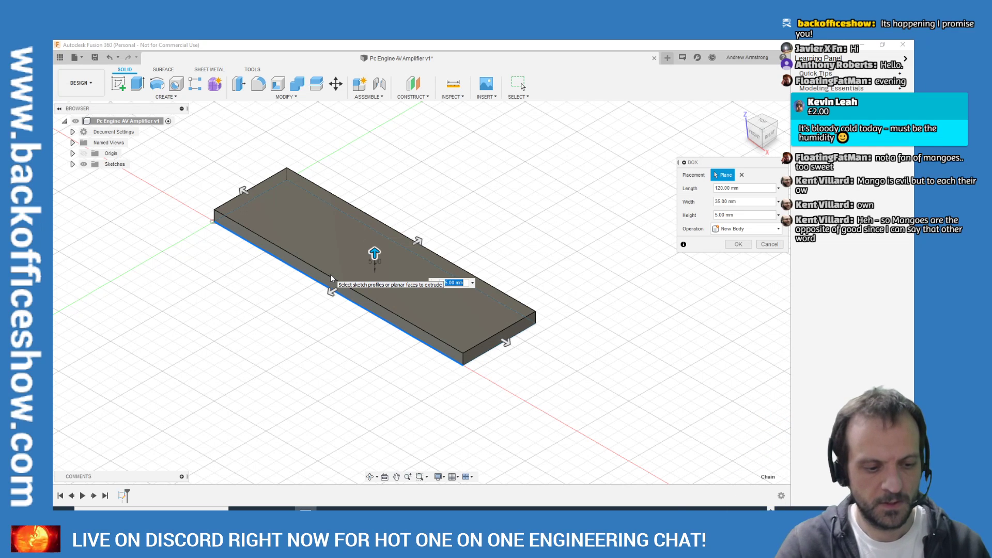
{"action": "type", "text": "38mm"}
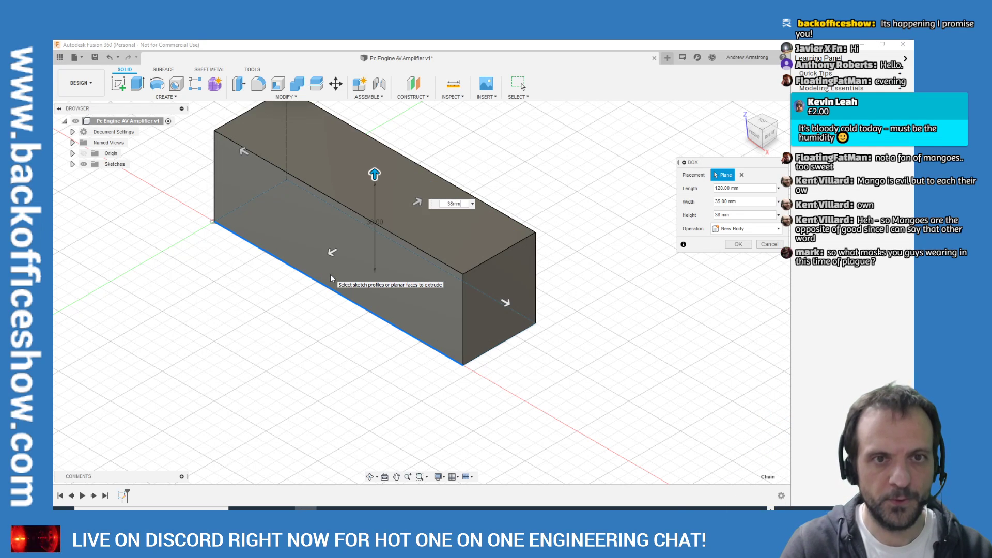
{"action": "key", "text": "BackSpace"}
{"action": "key", "text": "BackSpace"}
{"action": "key", "text": "BackSpace"}
{"action": "type", "text": "0mm"}
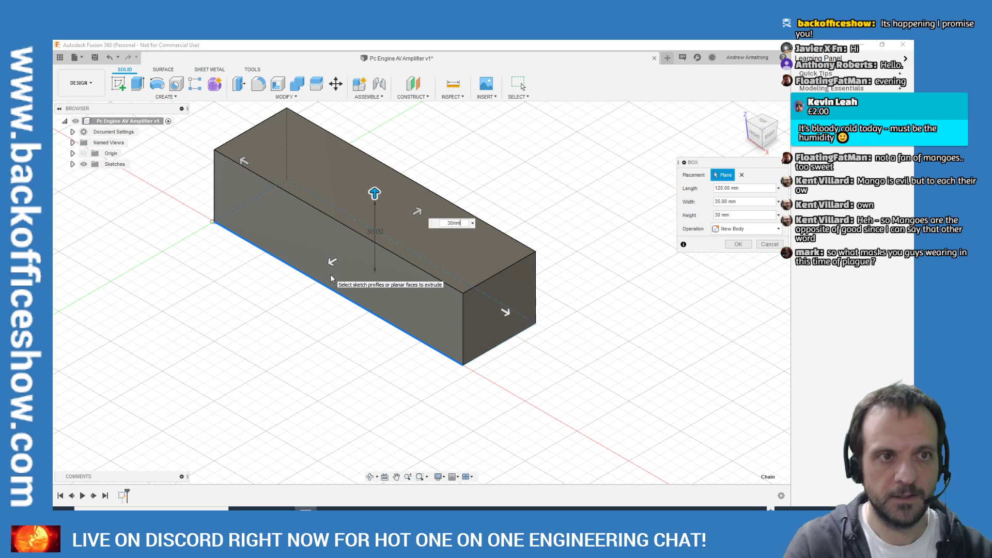
{"action": "key", "text": "Return"}
{"action": "scroll", "coordinate": [310, 266], "scroll_direction": "down", "scroll_amount": 3}
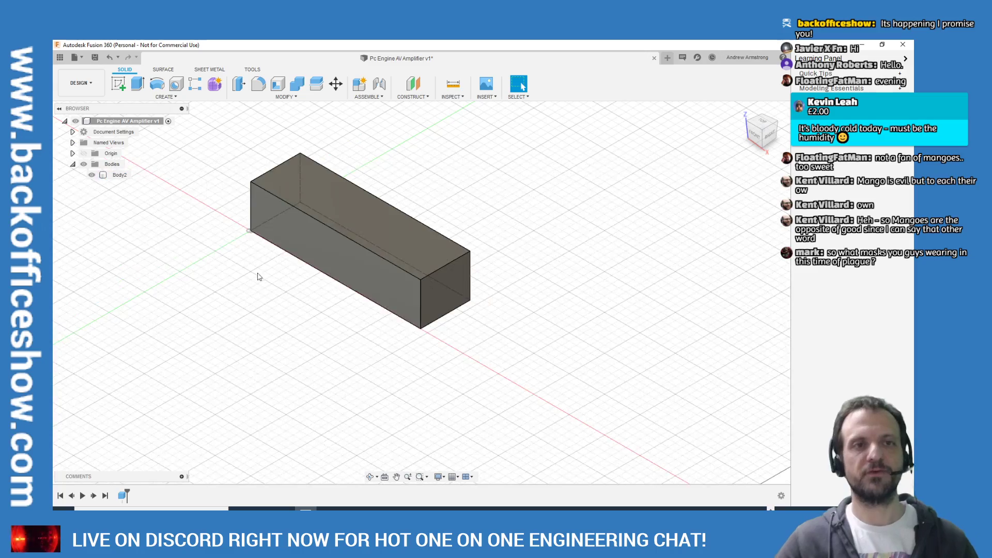
{"action": "scroll", "coordinate": [190, 181], "scroll_direction": "up", "scroll_amount": 2}
{"action": "scroll", "coordinate": [201, 184], "scroll_direction": "down", "scroll_amount": 4}
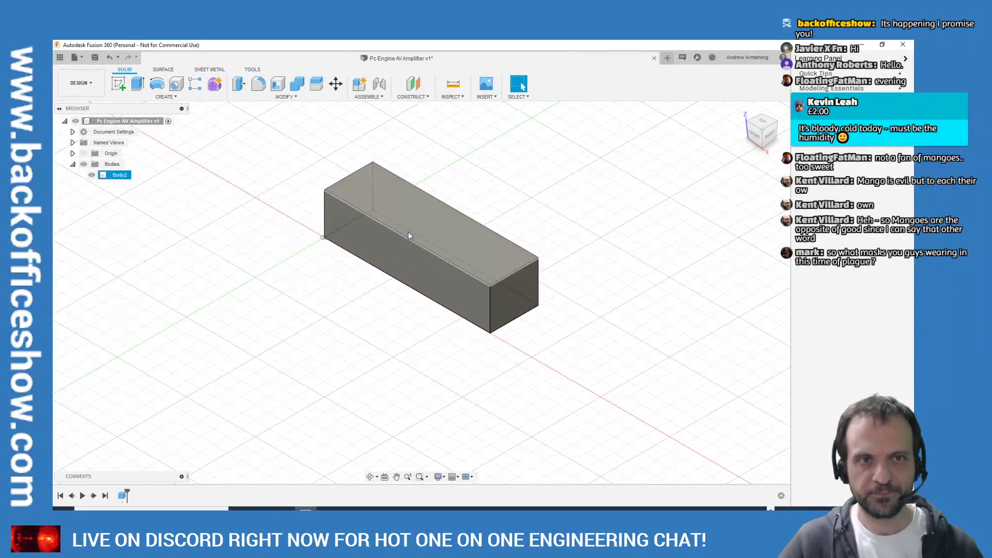
{"action": "scroll", "coordinate": [409, 305], "scroll_direction": "down", "scroll_amount": 1}
{"action": "scroll", "coordinate": [553, 155], "scroll_direction": "up", "scroll_amount": 2}
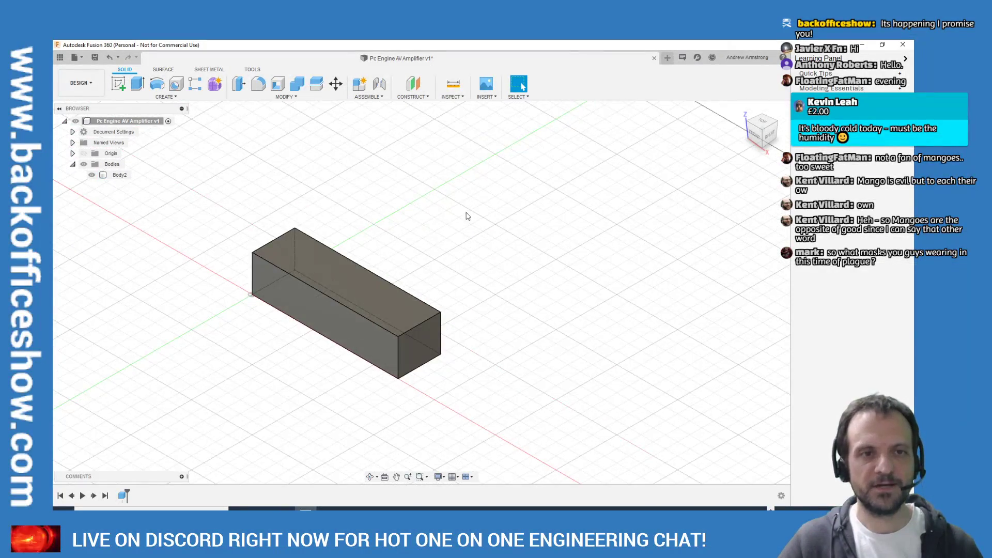
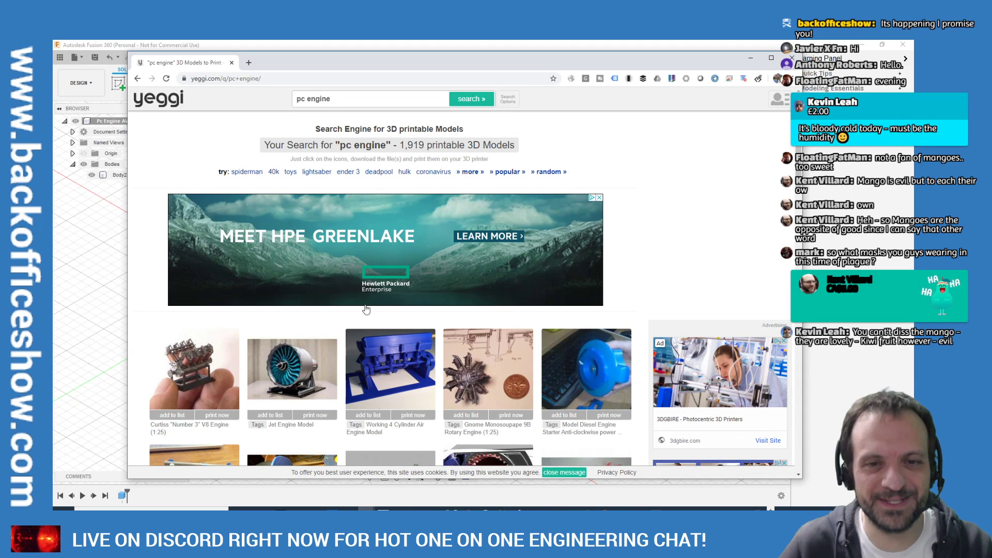
Browse the Yeggi results for "pc engine" in the web browser for a model of the console
{"action": "scroll", "coordinate": [426, 318], "scroll_direction": "down", "scroll_amount": 2}
{"action": "scroll", "coordinate": [427, 318], "scroll_direction": "down", "scroll_amount": 15}
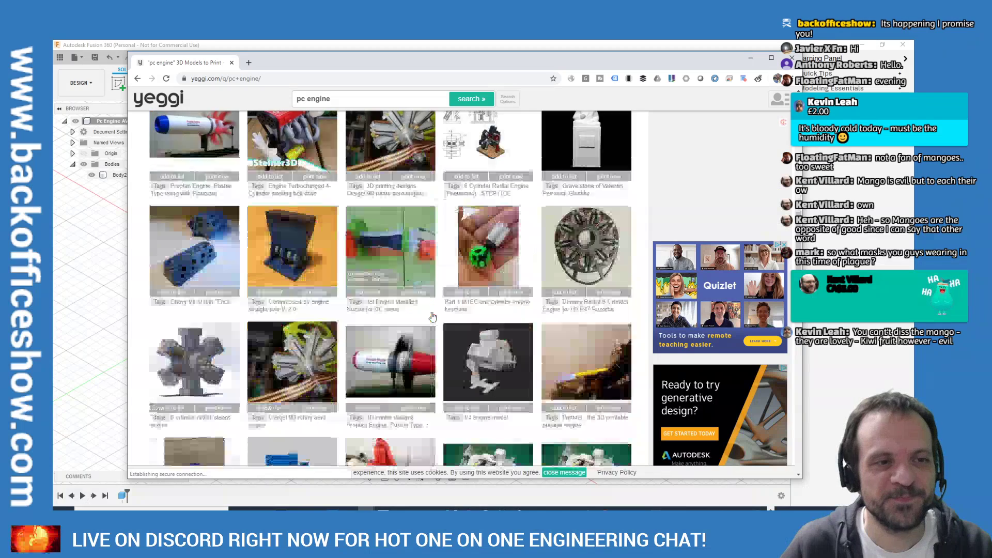
{"action": "scroll", "coordinate": [431, 313], "scroll_direction": "down", "scroll_amount": 4}
{"action": "scroll", "coordinate": [432, 313], "scroll_direction": "up", "scroll_amount": 10}
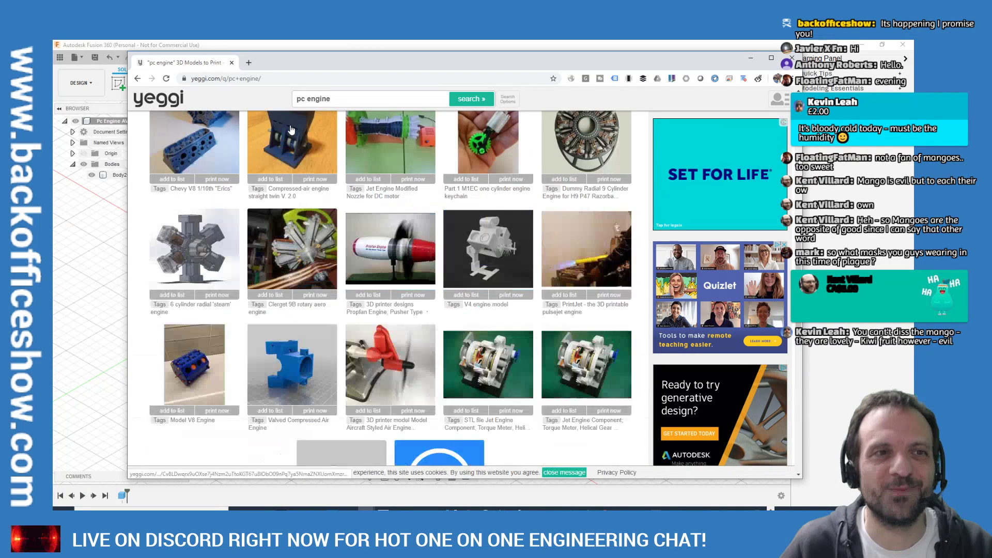
Search Google for "PC Engine 3D model" and look through the results
{"action": "left_click", "coordinate": [272, 78]}
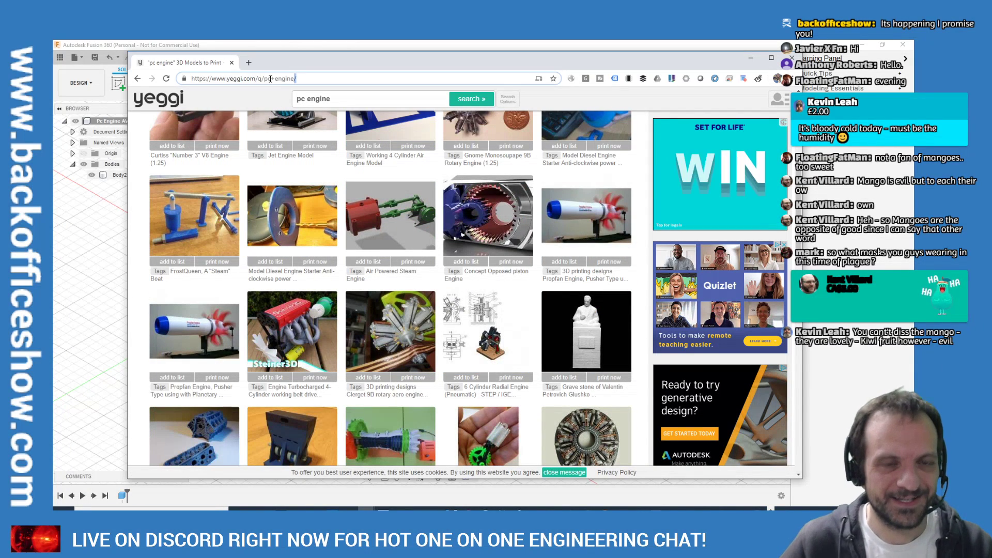
{"action": "type", "text": "PC E"}
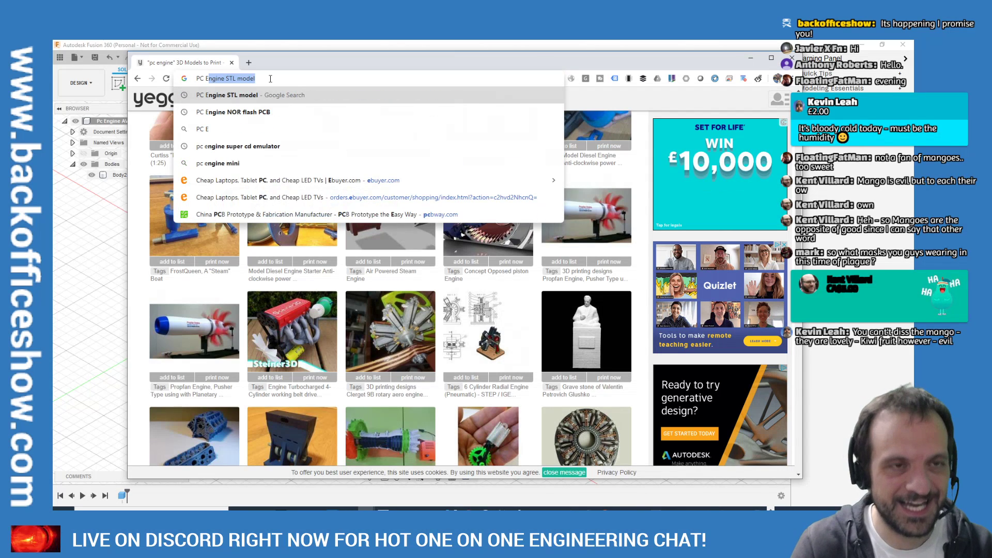
{"action": "type", "text": "ngine 3D model"}
{"action": "key", "text": "Return"}
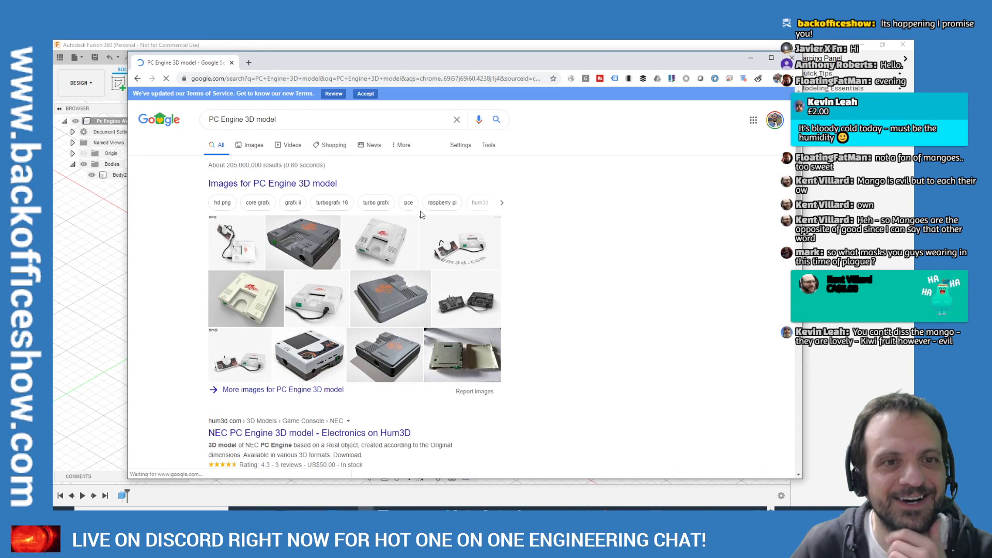
{"action": "scroll", "coordinate": [496, 336], "scroll_direction": "down", "scroll_amount": 3}
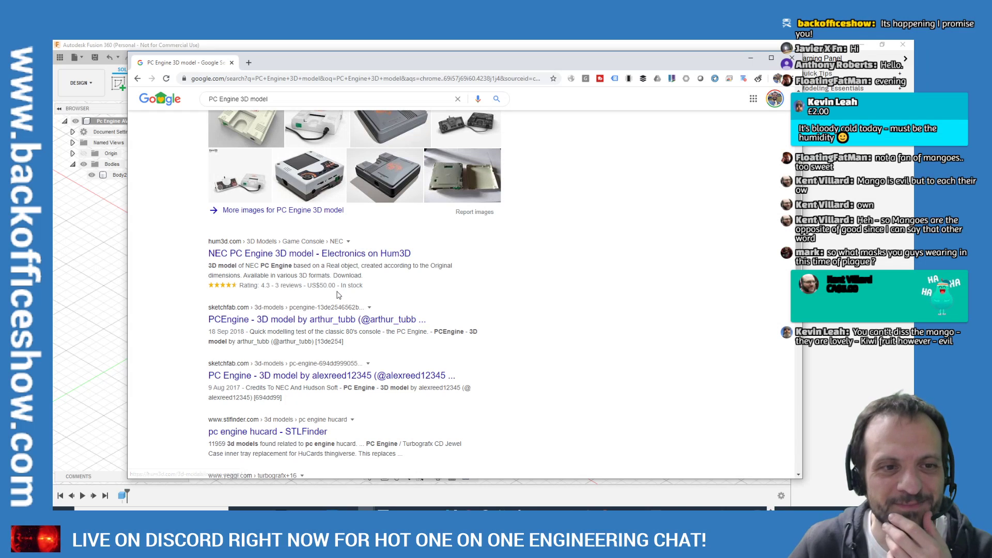
Open the first Sketchfab PCEngine model, examine the console's shape from several angles, and close the browser
{"action": "left_click", "coordinate": [338, 320]}
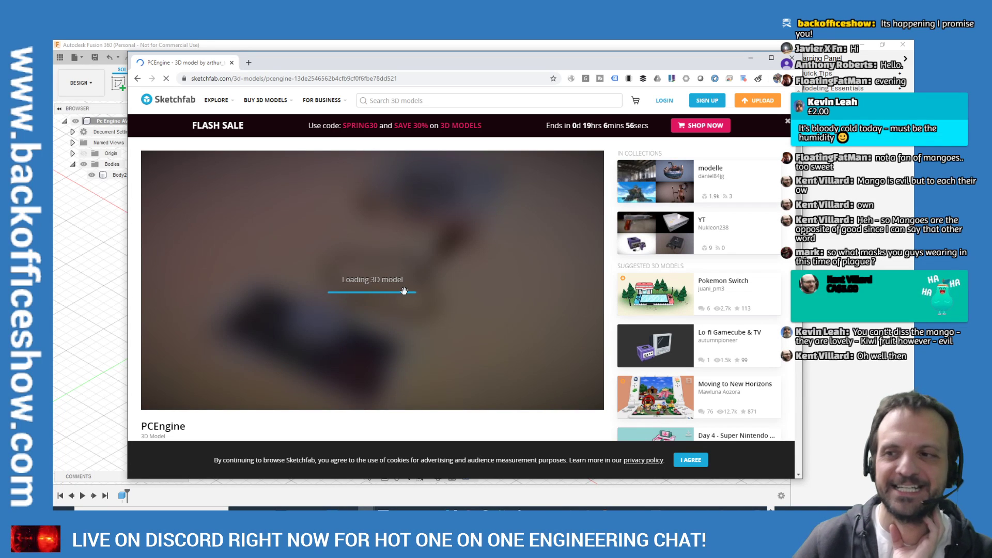
{"action": "mouse_move", "coordinate": [441, 333]}
{"action": "left_mouse_down"}
{"action": "mouse_move", "coordinate": [413, 284]}
{"action": "mouse_move", "coordinate": [359, 283]}
{"action": "mouse_move", "coordinate": [427, 290]}
{"action": "mouse_move", "coordinate": [407, 300]}
{"action": "mouse_move", "coordinate": [387, 290]}
{"action": "mouse_move", "coordinate": [470, 317]}
{"action": "left_mouse_up"}
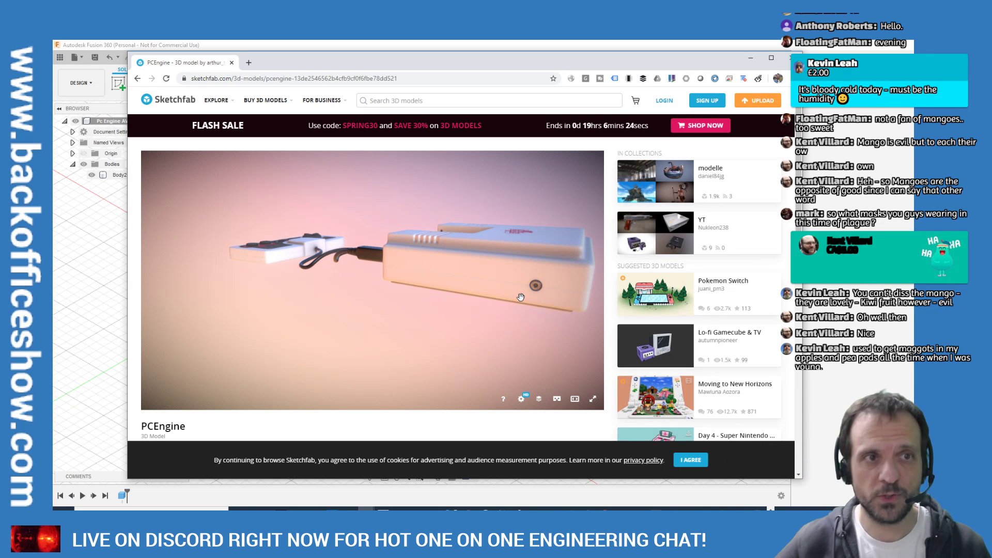
{"action": "scroll", "coordinate": [509, 244], "scroll_direction": "down", "scroll_amount": 5}
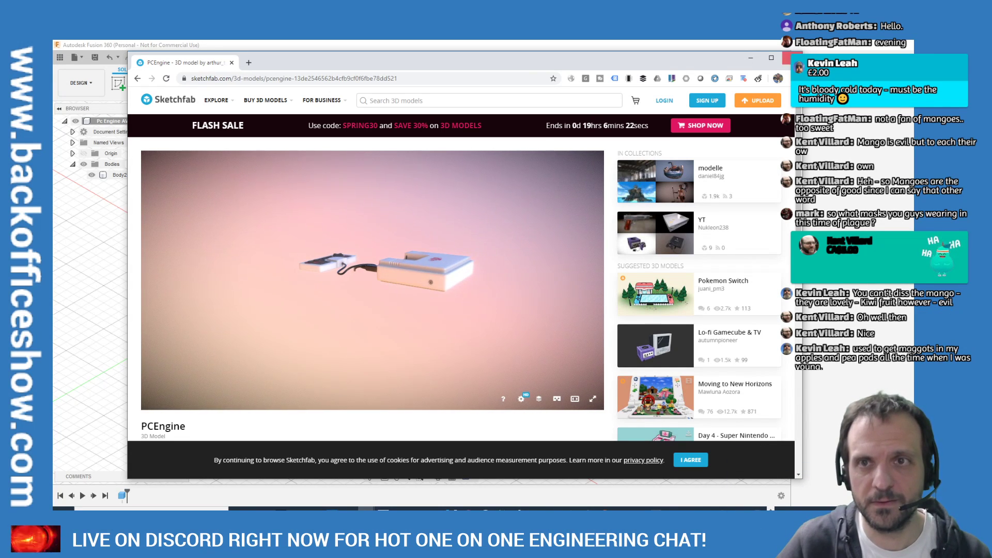
{"action": "left_click", "coordinate": [791, 58]}
{"action": "scroll", "coordinate": [206, 367], "scroll_direction": "up", "scroll_amount": 3}
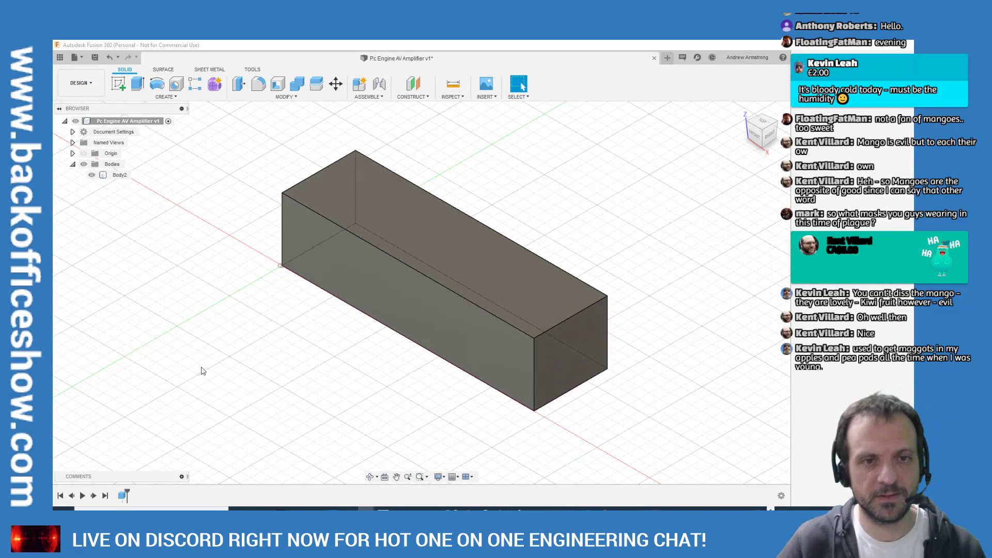
{"action": "scroll", "coordinate": [209, 369], "scroll_direction": "up", "scroll_amount": 2}
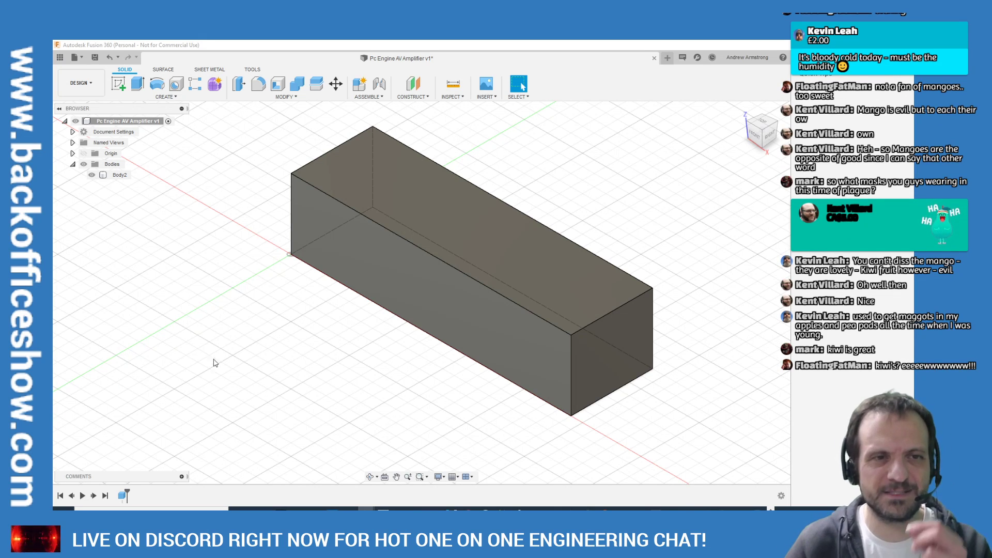
{"action": "left_click", "coordinate": [438, 173]}
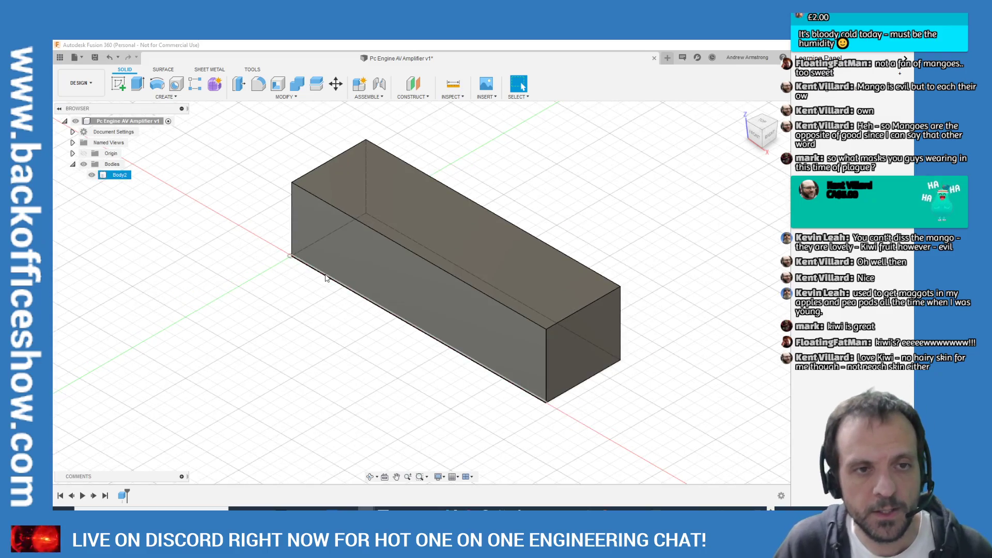
{"action": "scroll", "coordinate": [325, 275], "scroll_direction": "down", "scroll_amount": 2}
{"action": "scroll", "coordinate": [324, 279], "scroll_direction": "down", "scroll_amount": 3}
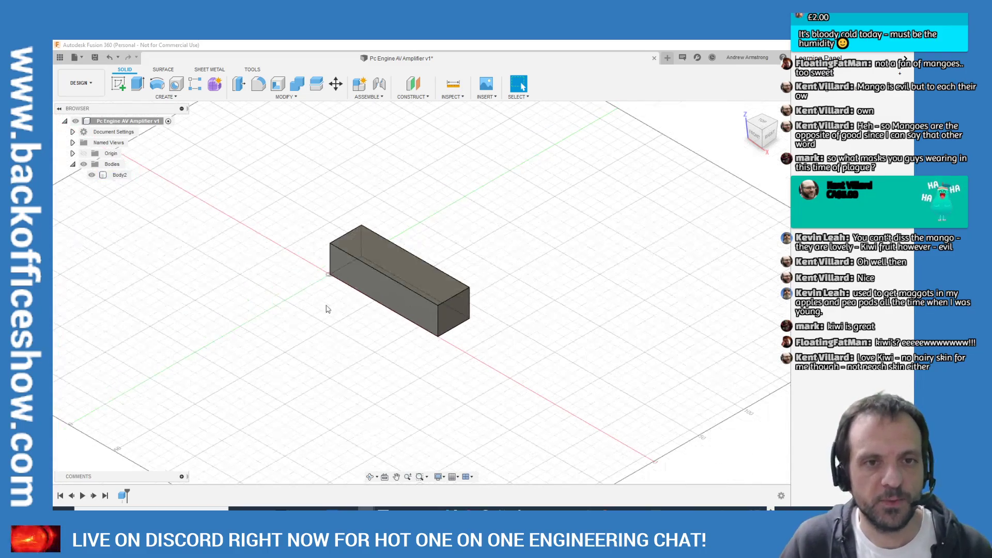
{"action": "scroll", "coordinate": [579, 139], "scroll_direction": "up", "scroll_amount": 3}
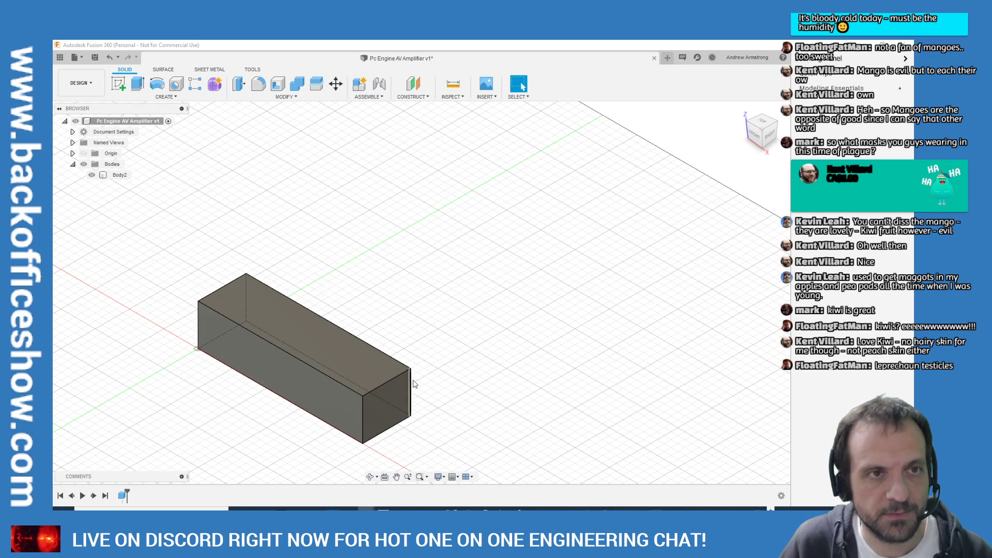
Start a second box on the ground plane behind the existing one, with its base side along the green axis set to 135 mm
{"action": "left_click", "coordinate": [165, 97]}
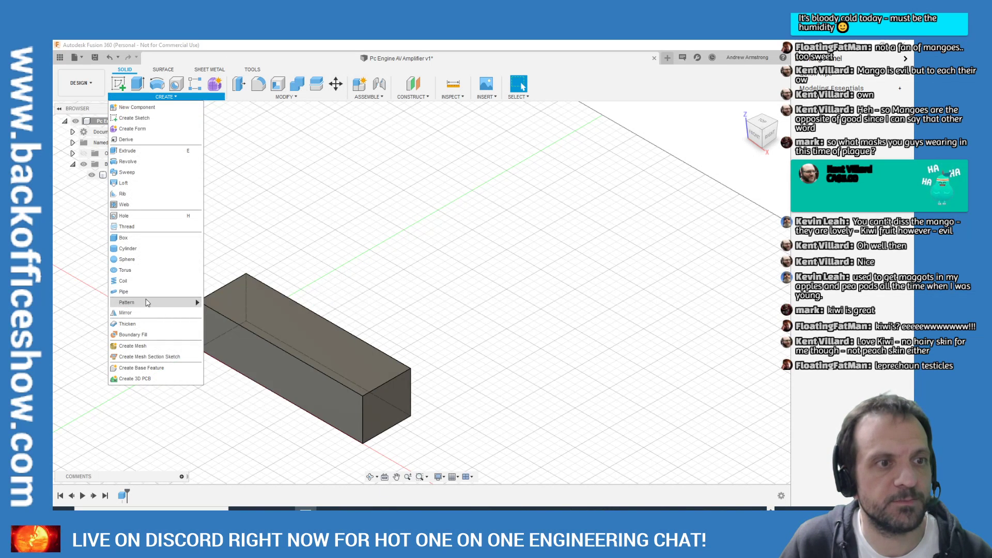
{"action": "left_click", "coordinate": [115, 249]}
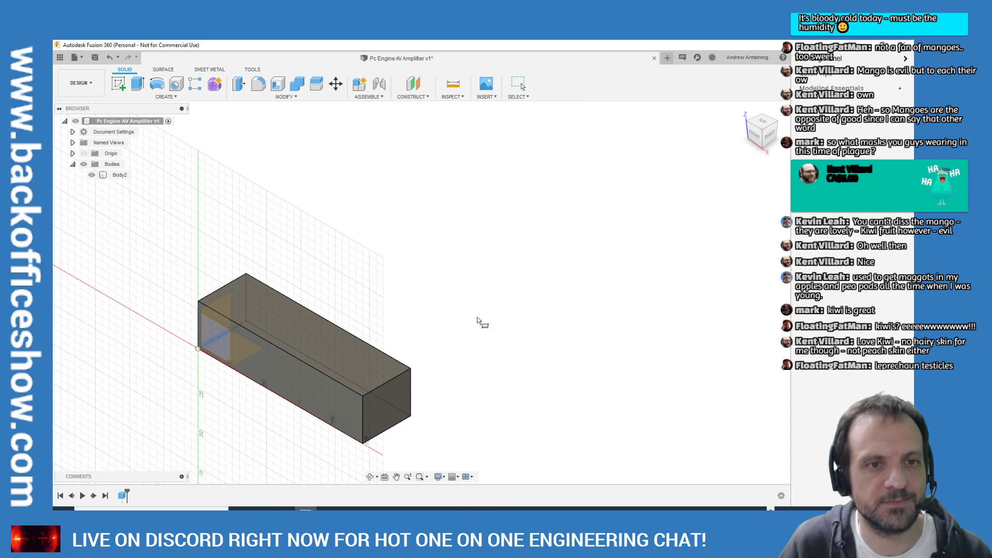
{"action": "left_click", "coordinate": [271, 446]}
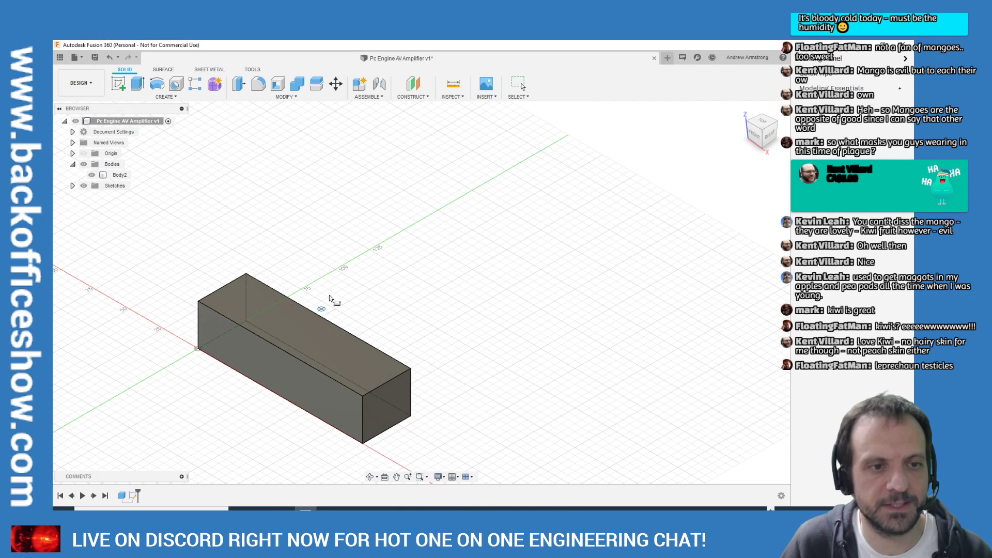
{"action": "left_click", "coordinate": [402, 229]}
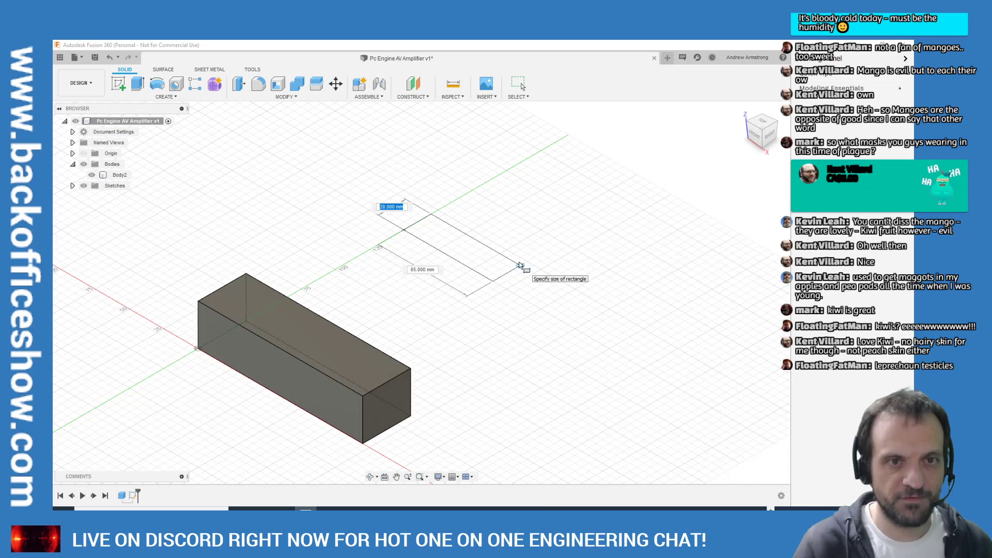
{"action": "type", "text": "135"}
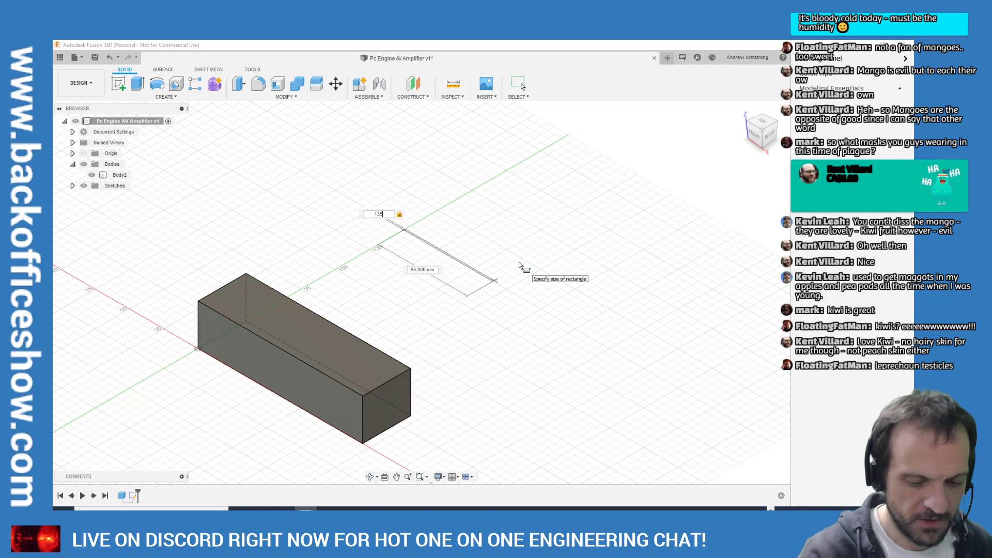
{"action": "type", "text": "mm"}
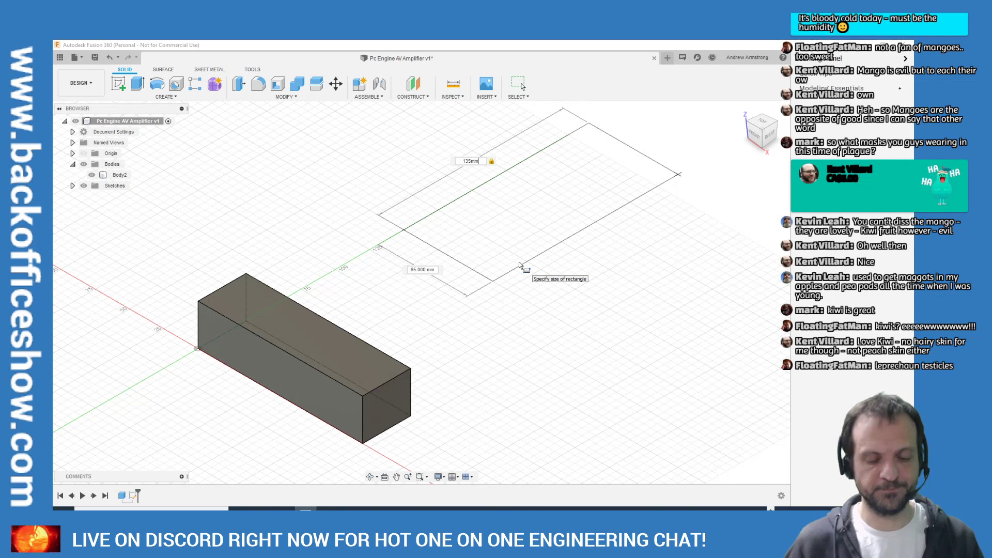
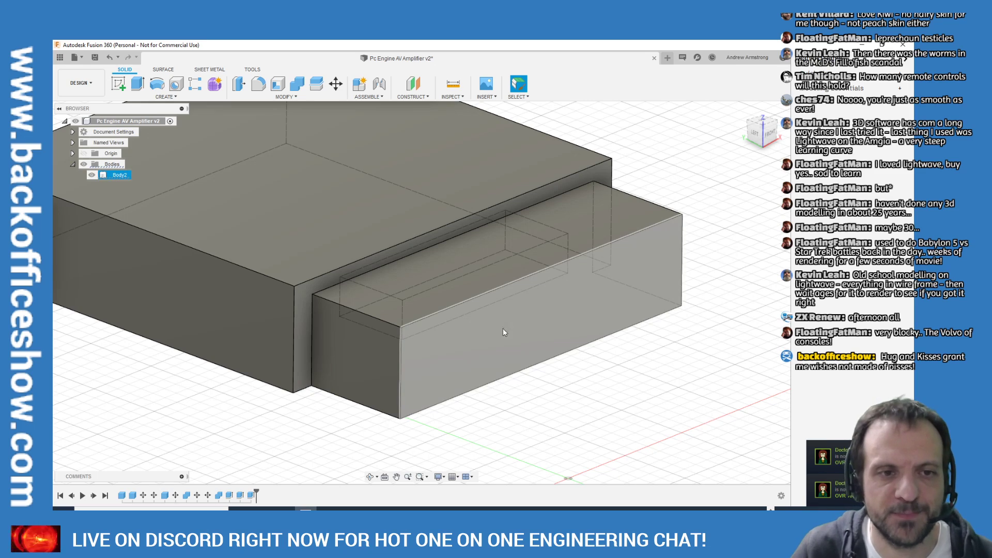
Clear the body selection and view the model squarely from the top
{"action": "scroll", "coordinate": [609, 280], "scroll_direction": "down", "scroll_amount": 3}
{"action": "scroll", "coordinate": [511, 317], "scroll_direction": "up", "scroll_amount": 3}
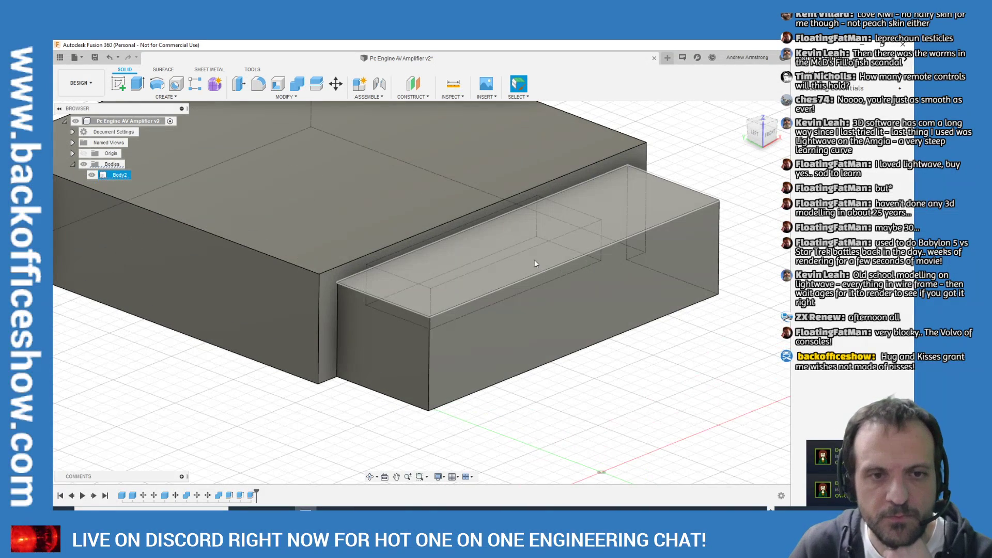
{"action": "scroll", "coordinate": [564, 279], "scroll_direction": "down", "scroll_amount": 1}
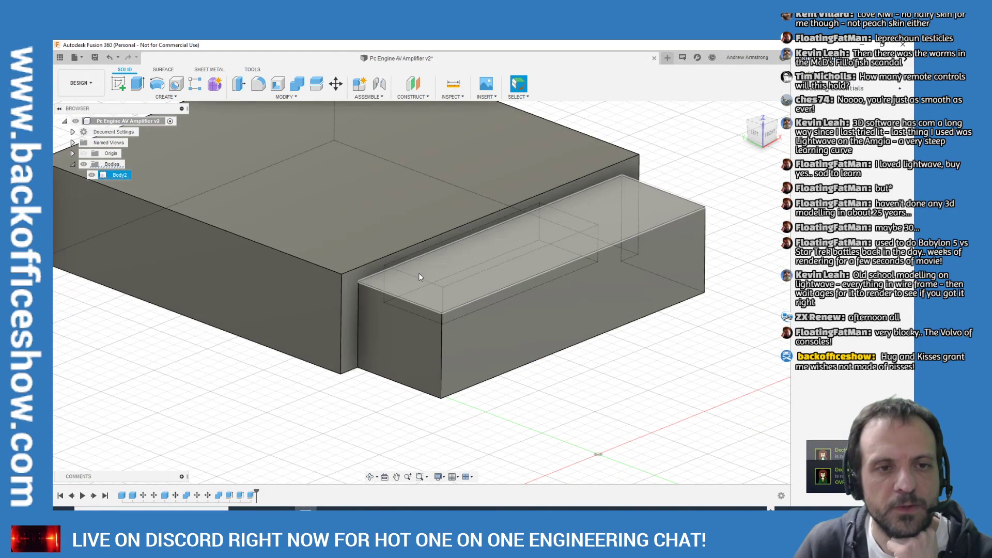
{"action": "key", "text": "Escape"}
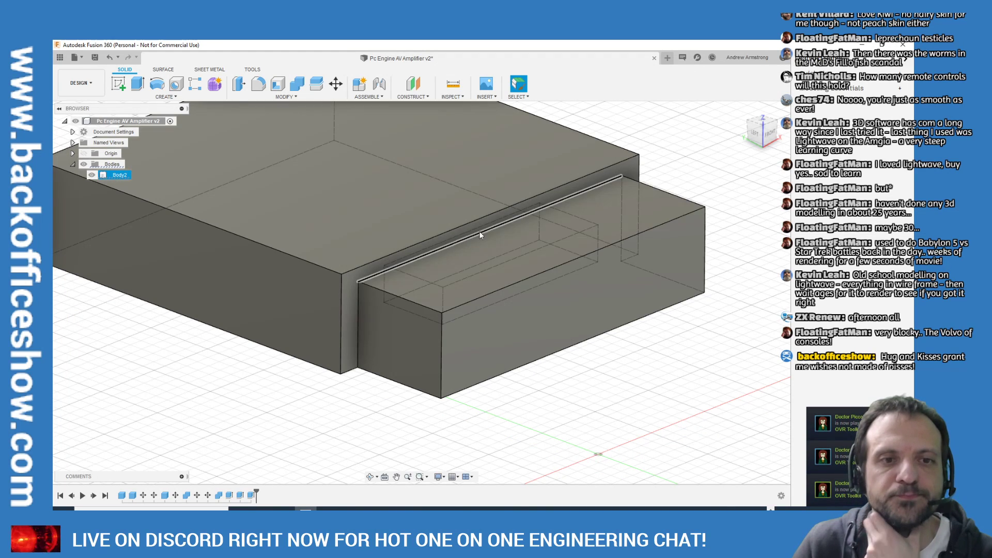
{"action": "left_click", "coordinate": [741, 111]}
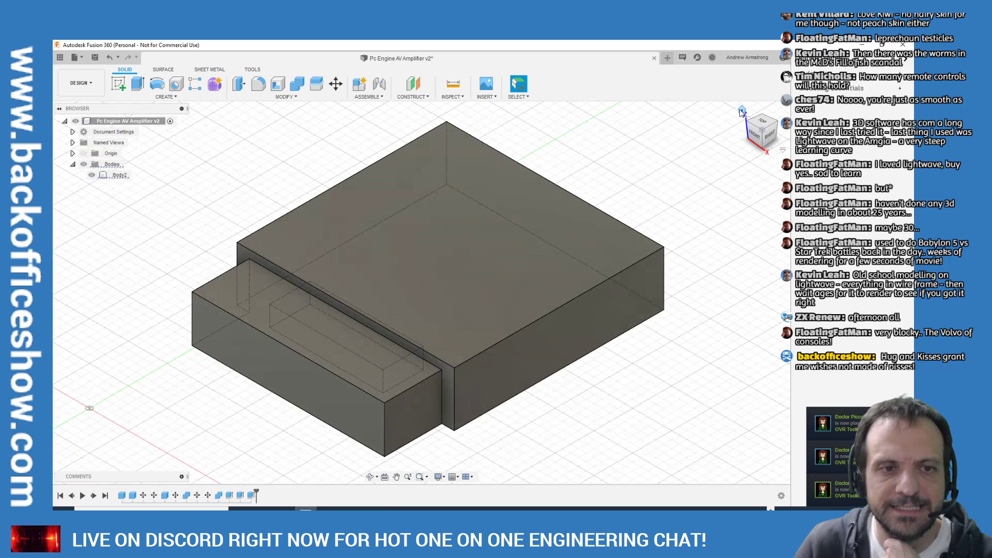
{"action": "left_click", "coordinate": [762, 124]}
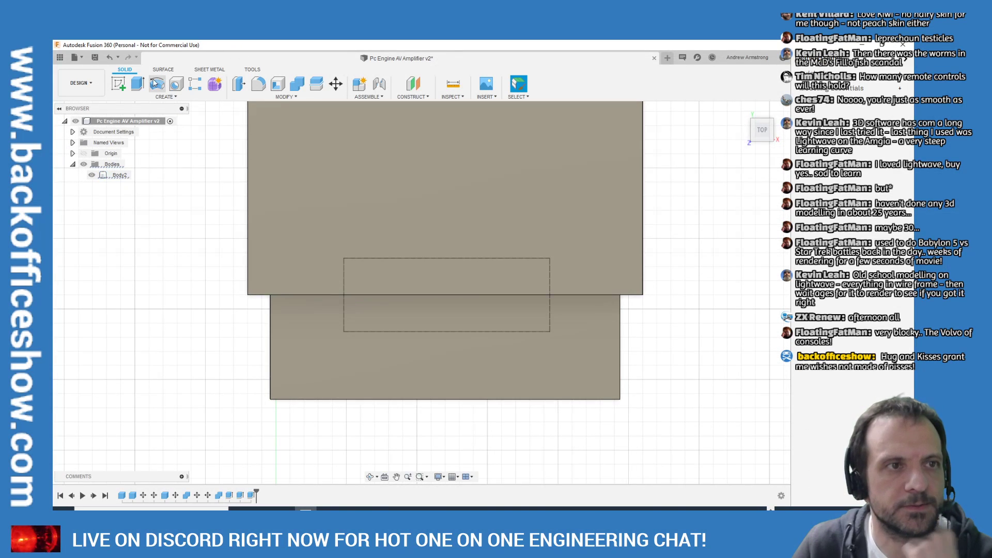
{"action": "left_click", "coordinate": [165, 98]}
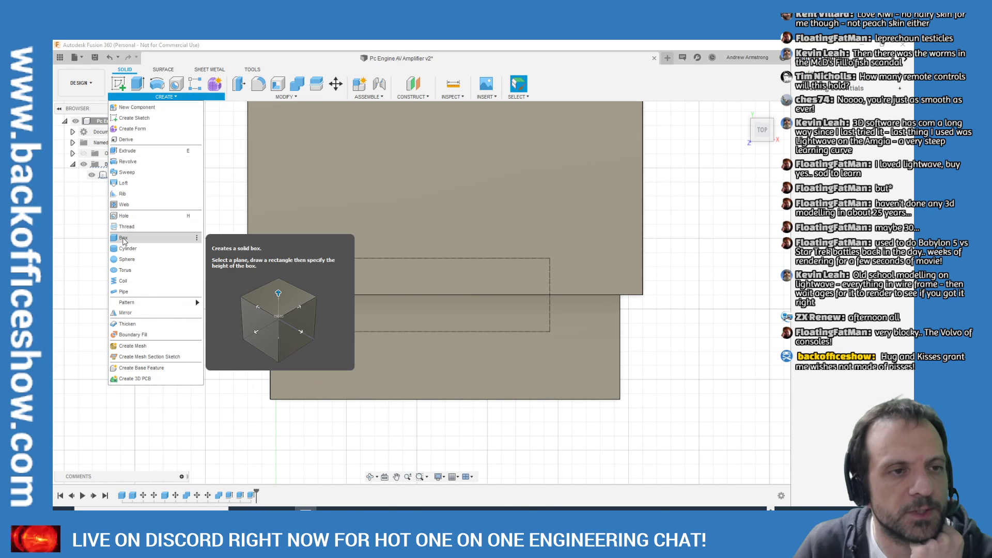
{"action": "left_click", "coordinate": [124, 237]}
{"action": "scroll", "coordinate": [384, 372], "scroll_direction": "up", "scroll_amount": 2}
{"action": "scroll", "coordinate": [255, 296], "scroll_direction": "up", "scroll_amount": 5}
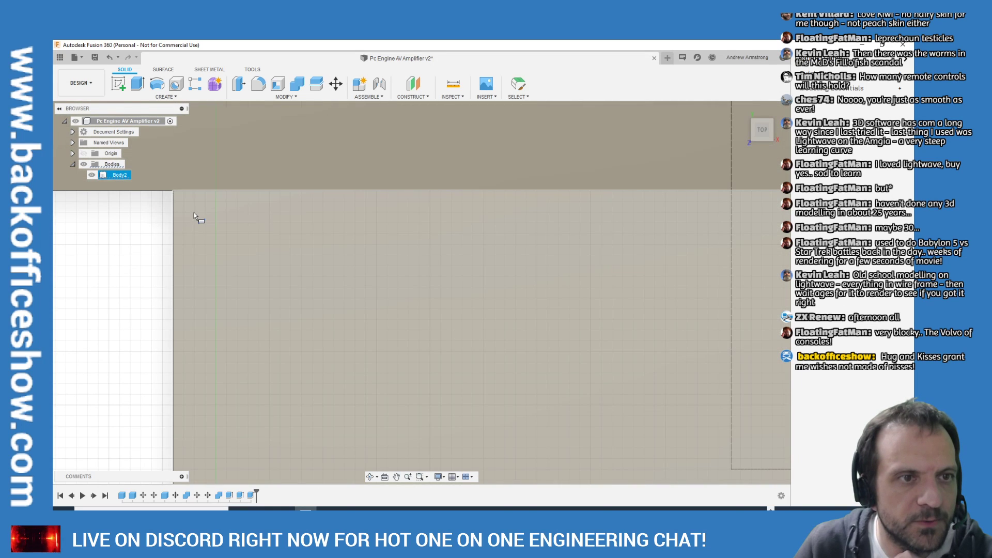
{"action": "left_click", "coordinate": [207, 229]}
{"action": "left_click", "coordinate": [193, 209]}
{"action": "scroll", "coordinate": [165, 240], "scroll_direction": "down", "scroll_amount": 3}
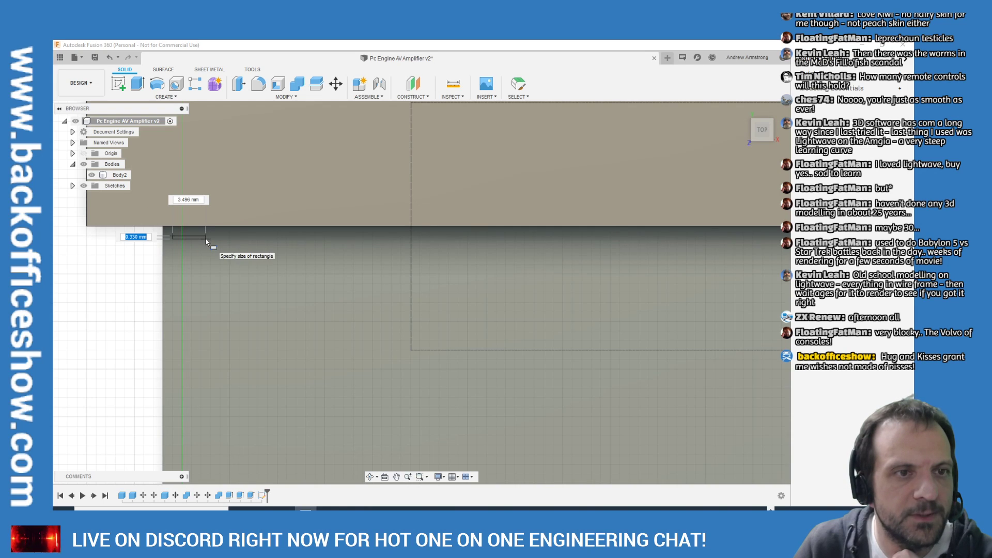
{"action": "left_click", "coordinate": [211, 236]}
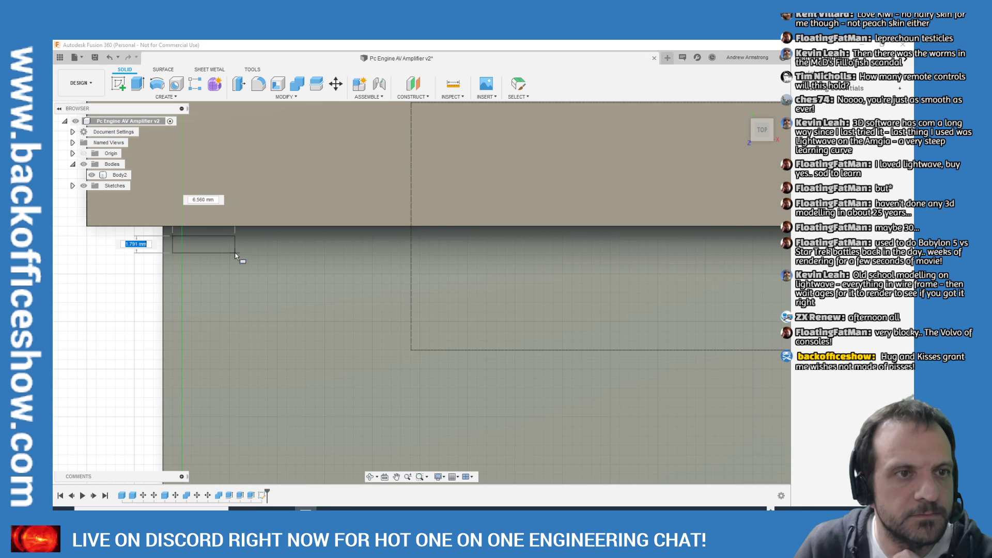
{"action": "scroll", "coordinate": [165, 251], "scroll_direction": "down", "scroll_amount": 3}
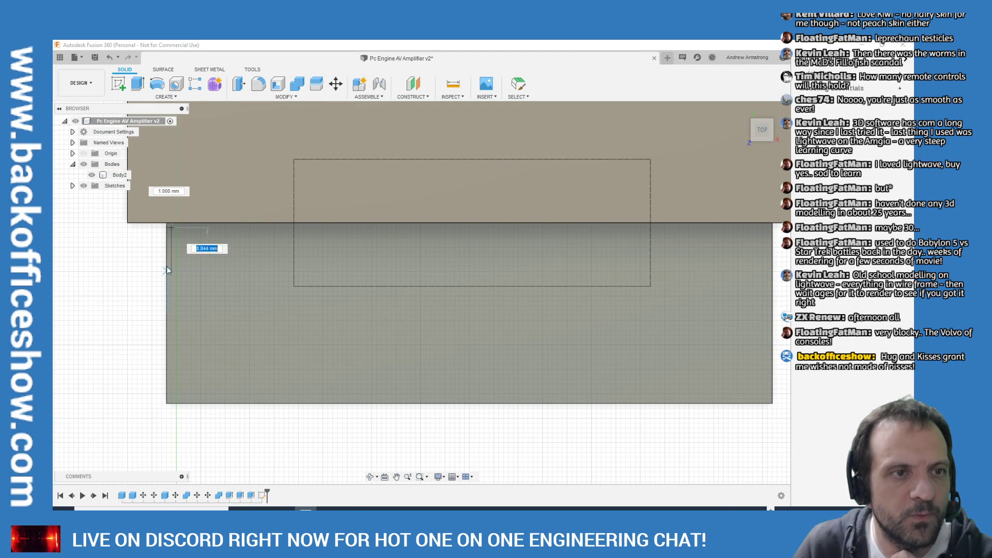
{"action": "key", "text": "Escape"}
{"action": "scroll", "coordinate": [162, 235], "scroll_direction": "up", "scroll_amount": 3}
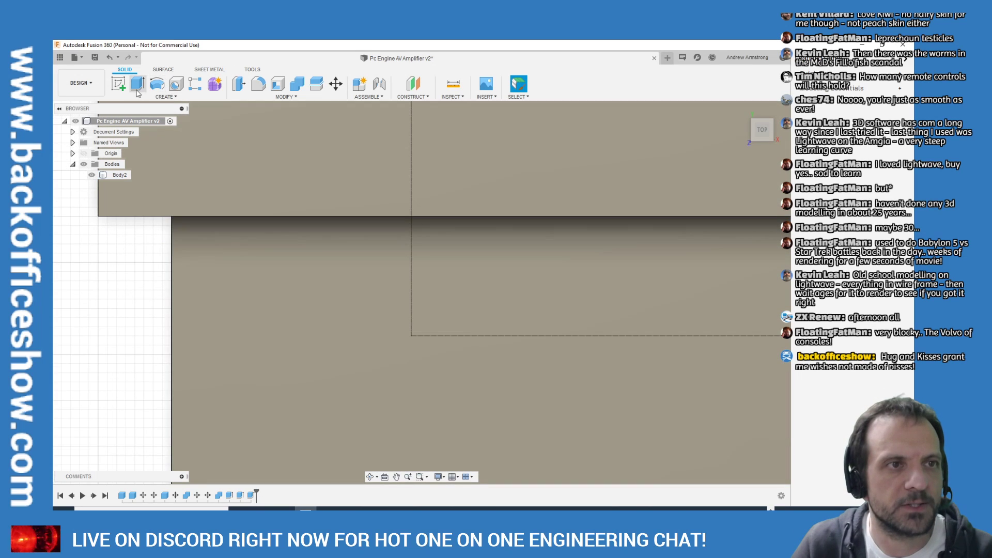
Draw the base of a 121.5 by 34.5 mm box on the front block's top face, inset slightly from its edges
{"action": "left_click", "coordinate": [161, 97]}
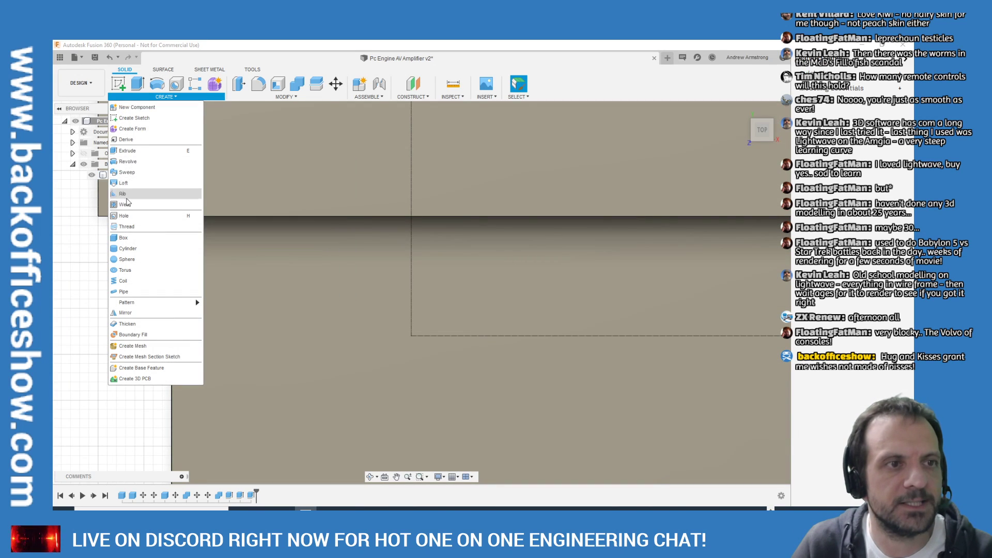
{"action": "left_click", "coordinate": [227, 256]}
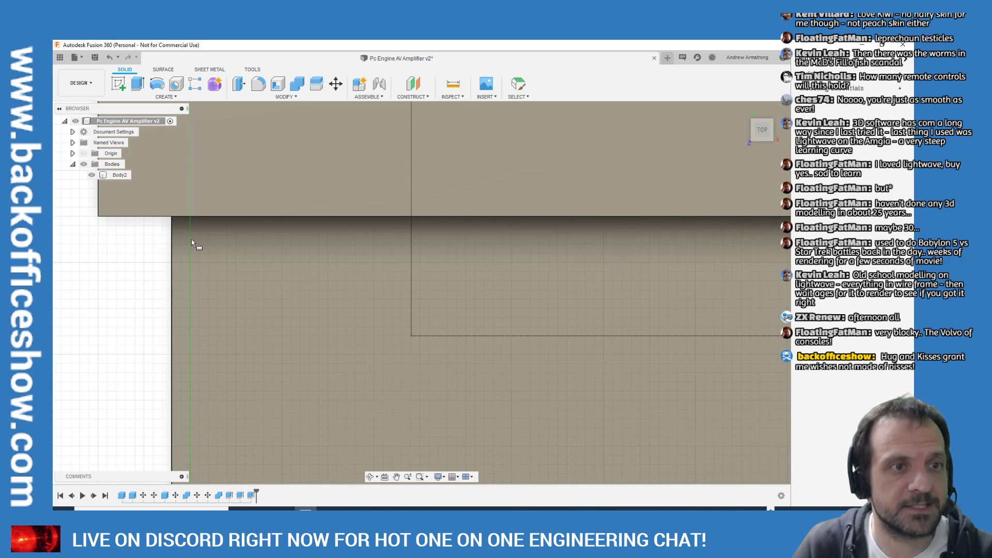
{"action": "left_click", "coordinate": [192, 243]}
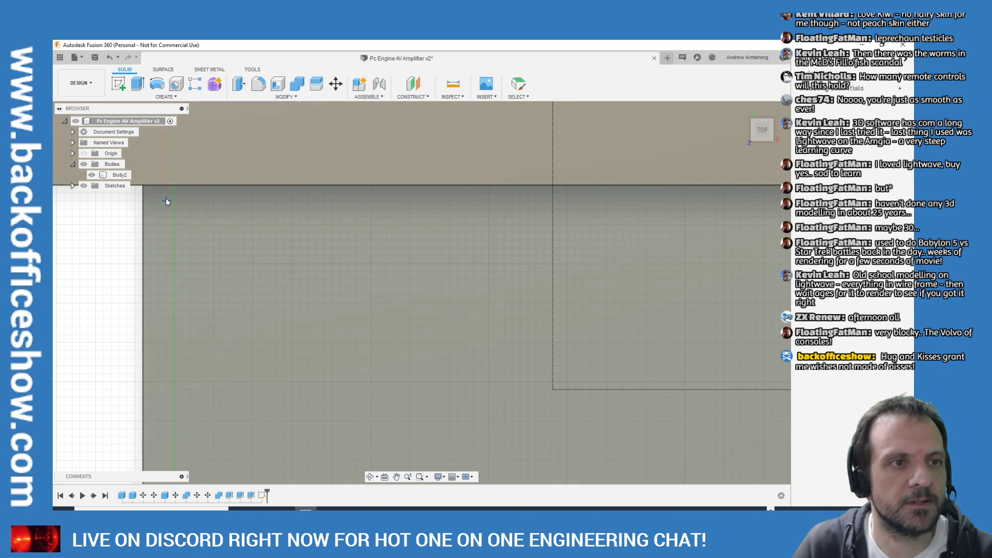
{"action": "left_click", "coordinate": [166, 208]}
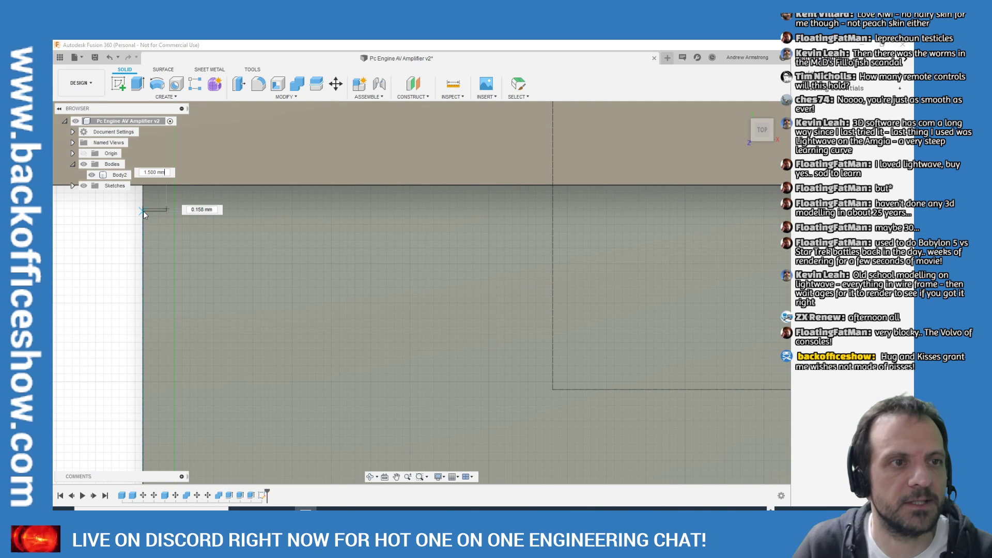
{"action": "scroll", "coordinate": [150, 159], "scroll_direction": "down", "scroll_amount": 3}
{"action": "key", "text": "Tab"}
{"action": "scroll", "coordinate": [168, 288], "scroll_direction": "down", "scroll_amount": 3}
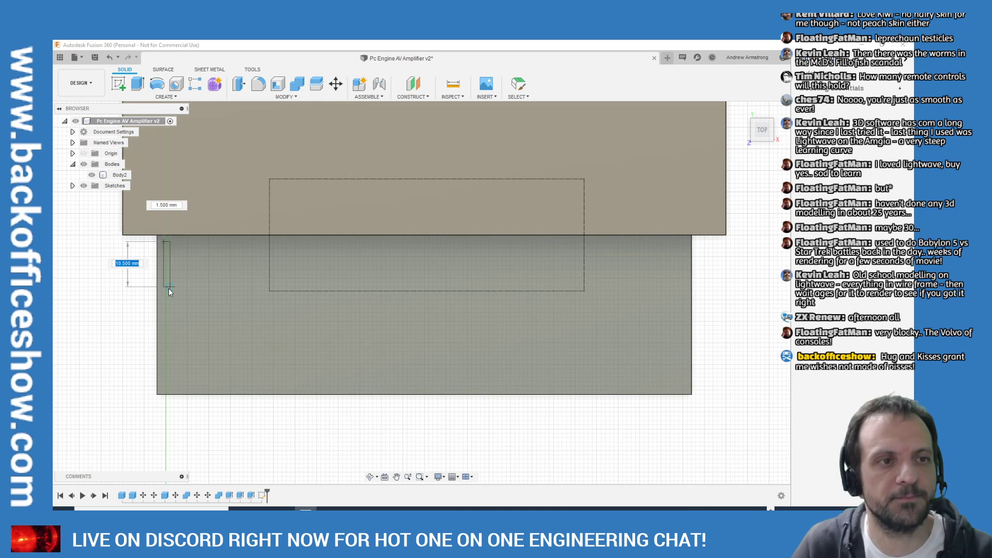
{"action": "scroll", "coordinate": [691, 394], "scroll_direction": "up", "scroll_amount": 3}
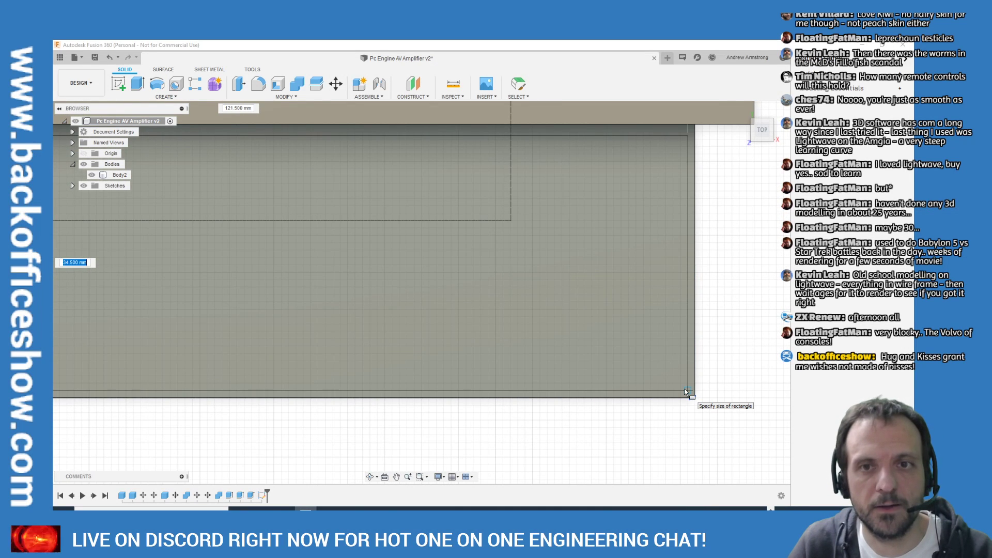
{"action": "scroll", "coordinate": [415, 341], "scroll_direction": "down", "scroll_amount": 4}
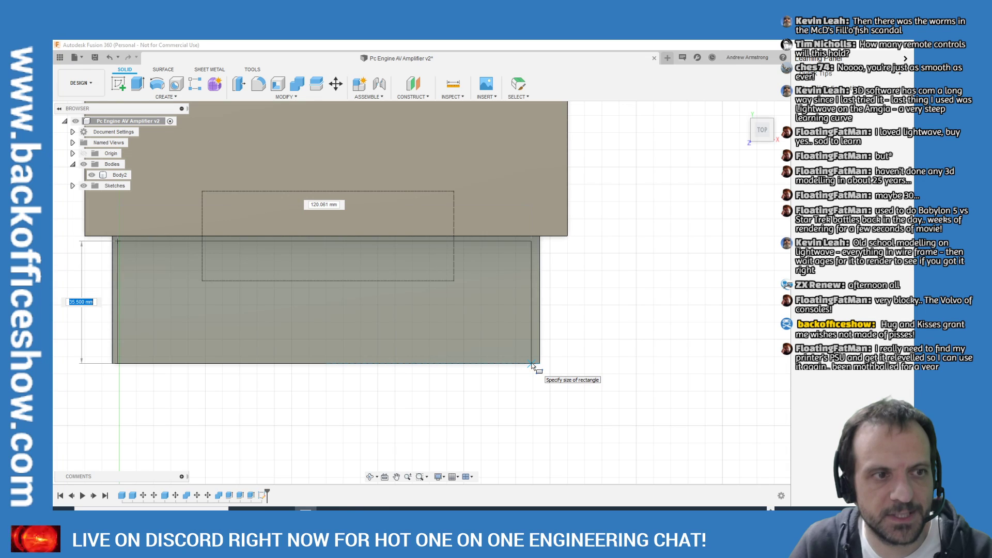
{"action": "scroll", "coordinate": [537, 364], "scroll_direction": "up", "scroll_amount": 3}
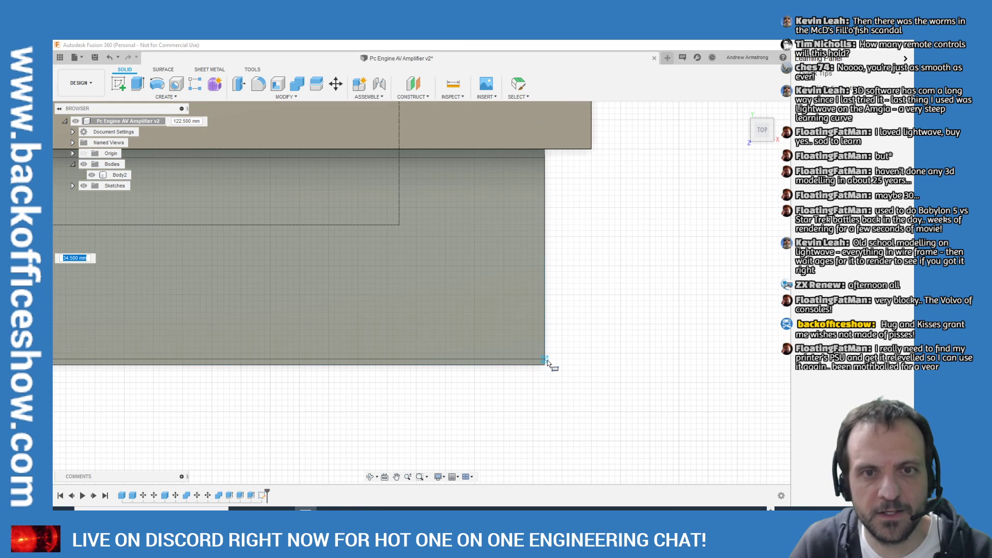
{"action": "scroll", "coordinate": [541, 367], "scroll_direction": "up", "scroll_amount": 2}
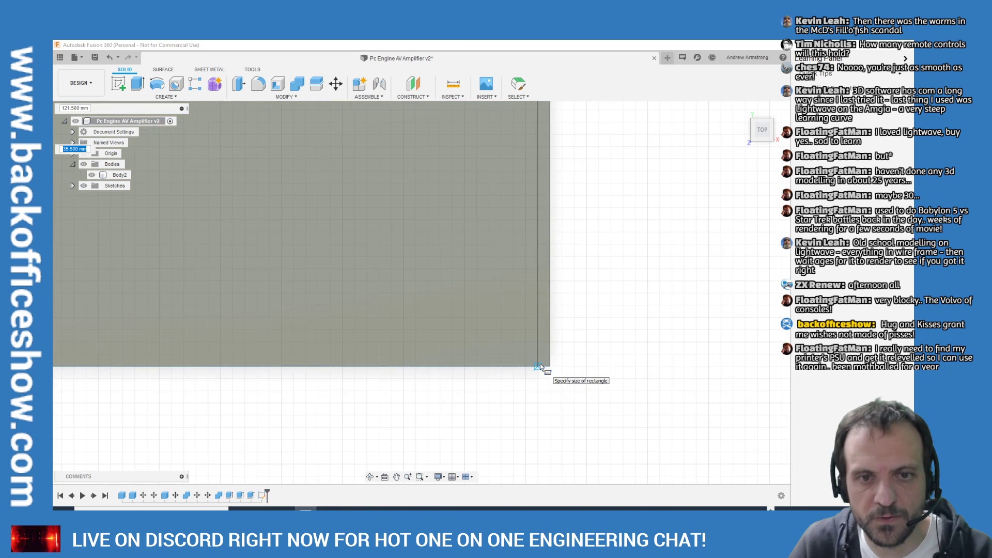
{"action": "scroll", "coordinate": [540, 367], "scroll_direction": "up", "scroll_amount": 3}
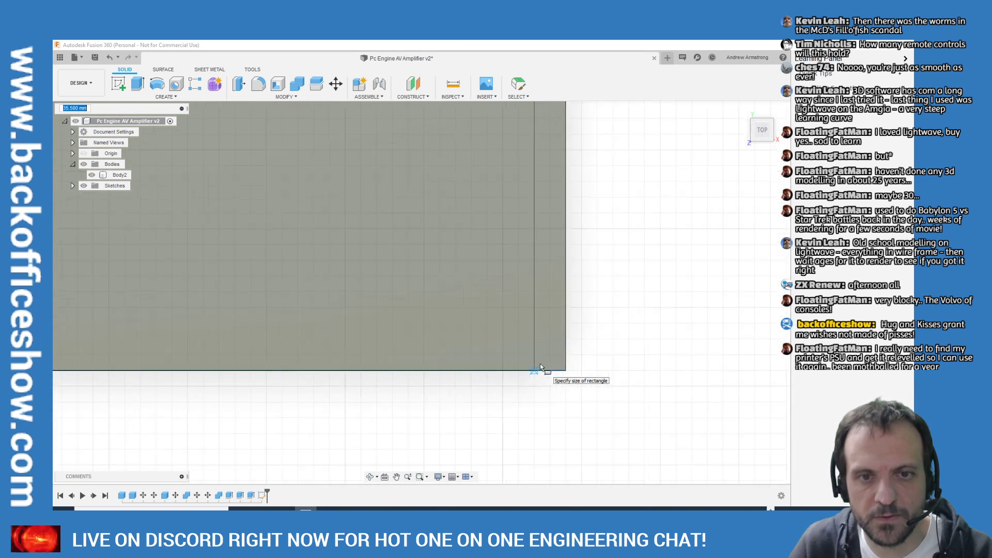
{"action": "left_click", "coordinate": [530, 335]}
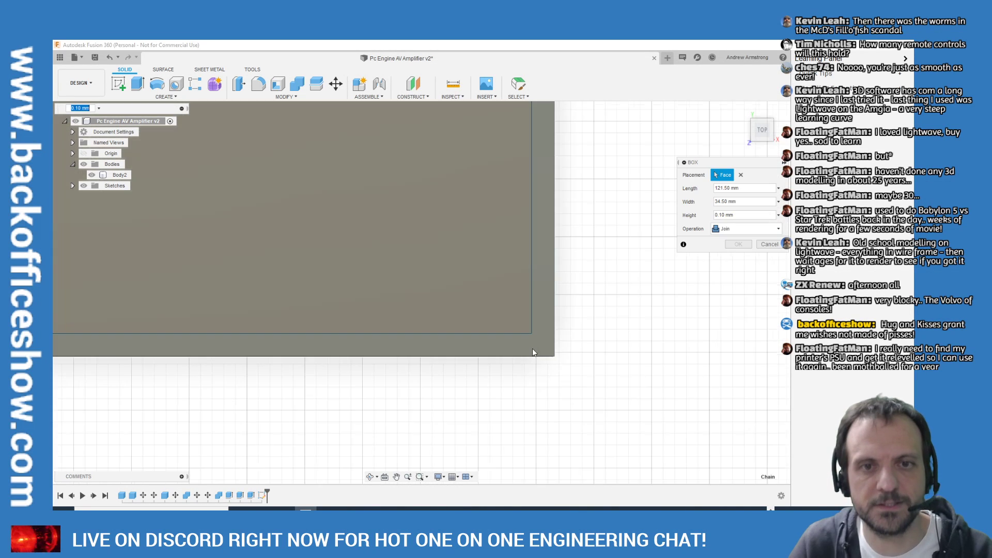
Try adjusting the inset box's length by its end edge, first to 121.4 mm and again to 122.5 mm
{"action": "scroll", "coordinate": [392, 267], "scroll_direction": "down", "scroll_amount": 3}
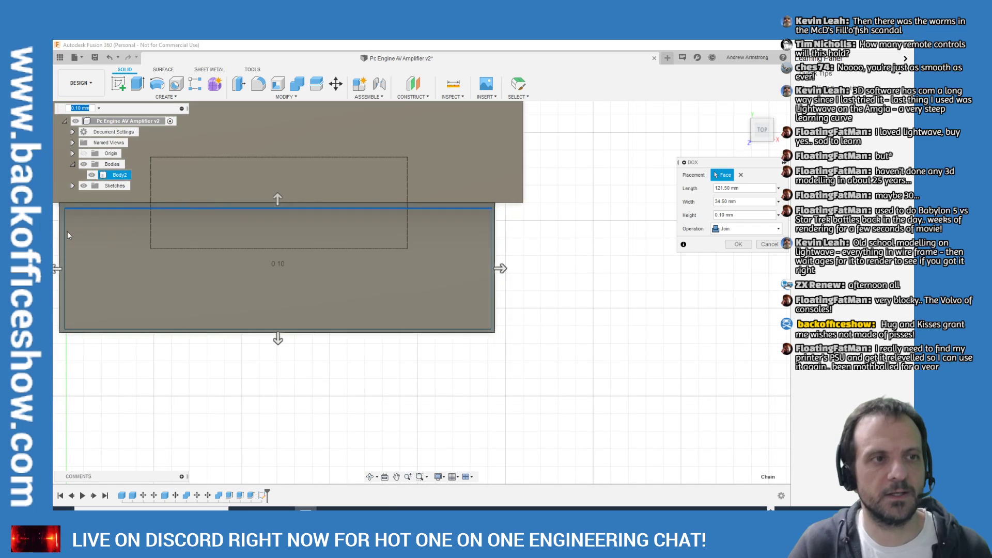
{"action": "scroll", "coordinate": [430, 303], "scroll_direction": "down", "scroll_amount": 2}
{"action": "scroll", "coordinate": [86, 251], "scroll_direction": "up", "scroll_amount": 6}
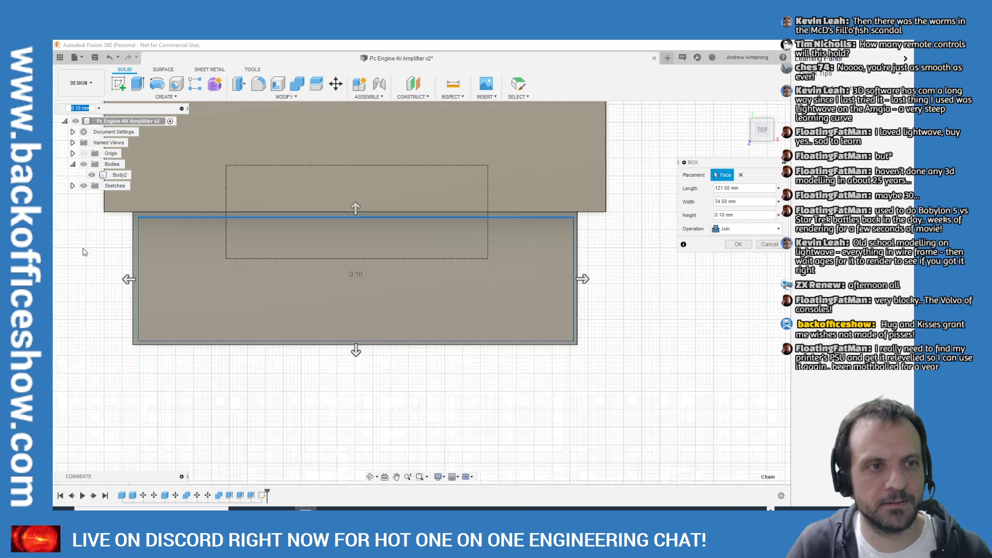
{"action": "scroll", "coordinate": [176, 266], "scroll_direction": "down", "scroll_amount": 4}
{"action": "scroll", "coordinate": [481, 276], "scroll_direction": "down", "scroll_amount": 1}
{"action": "scroll", "coordinate": [671, 289], "scroll_direction": "up", "scroll_amount": 5}
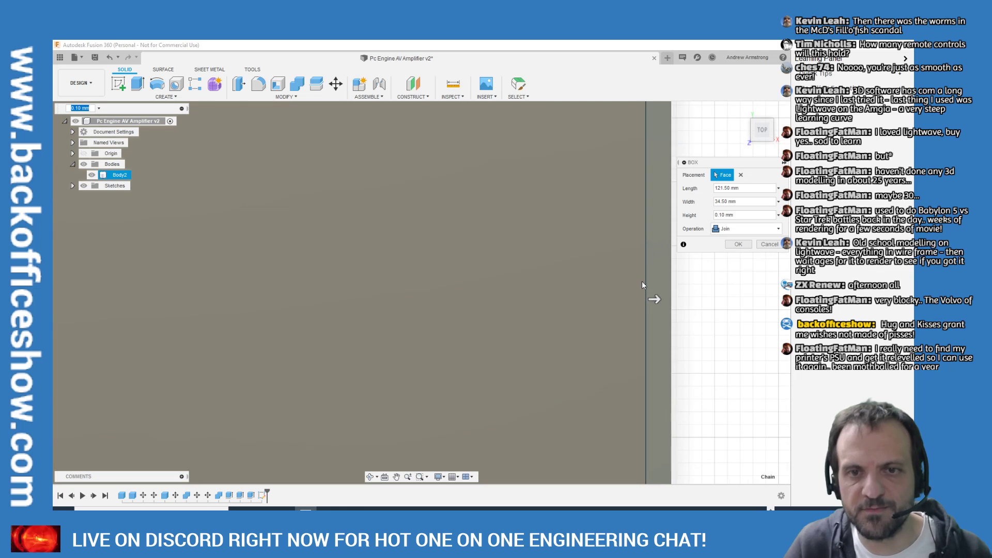
{"action": "middle_click_drag", "start_coordinate": [641, 281], "coordinate": [594, 308]}
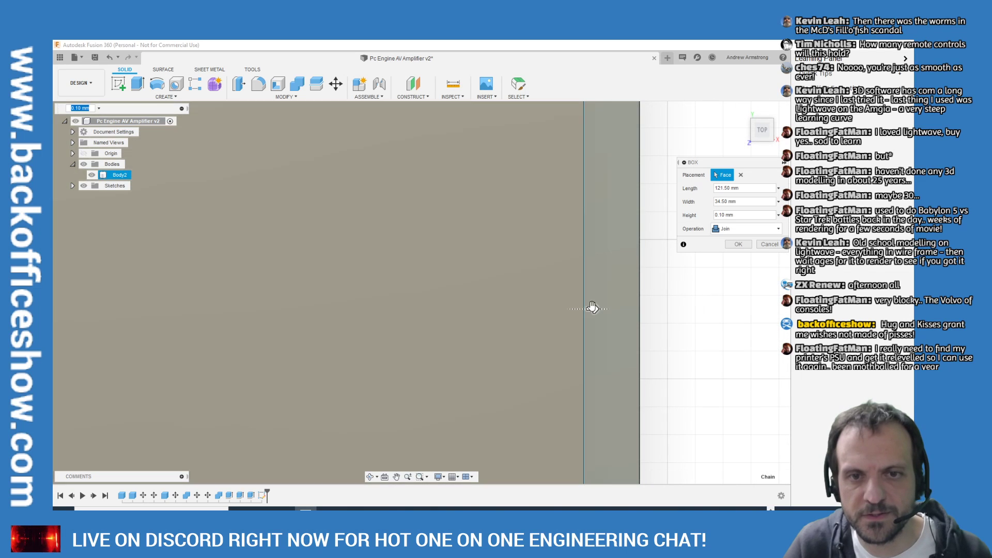
{"action": "left_click_drag", "start_coordinate": [594, 308], "coordinate": [587, 308]}
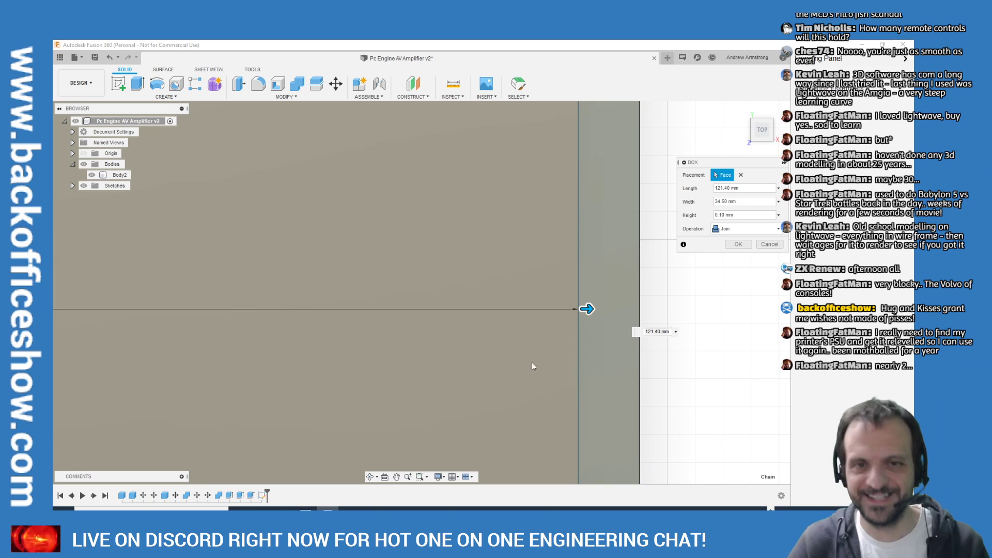
{"action": "scroll", "coordinate": [516, 361], "scroll_direction": "down", "scroll_amount": 3}
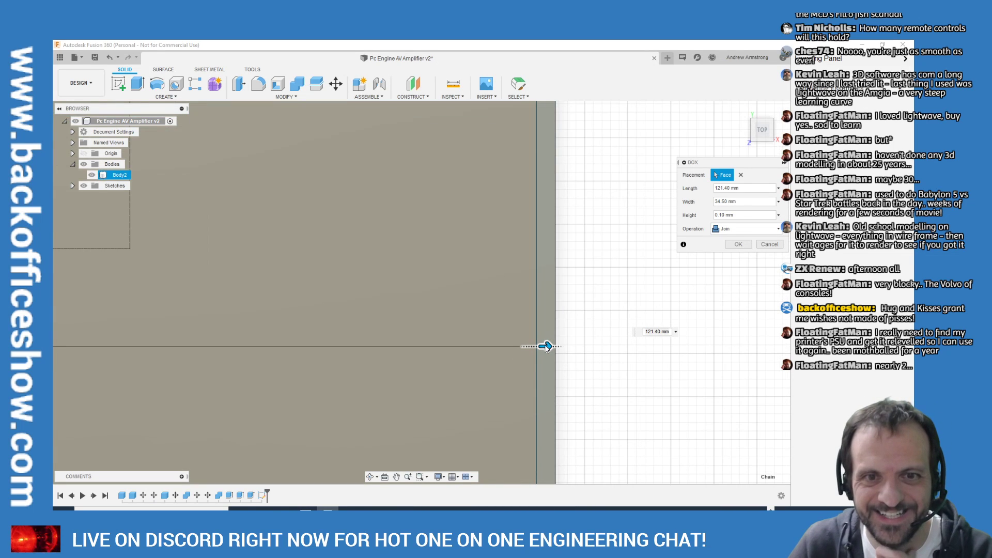
{"action": "left_click_drag", "start_coordinate": [544, 346], "coordinate": [563, 351]}
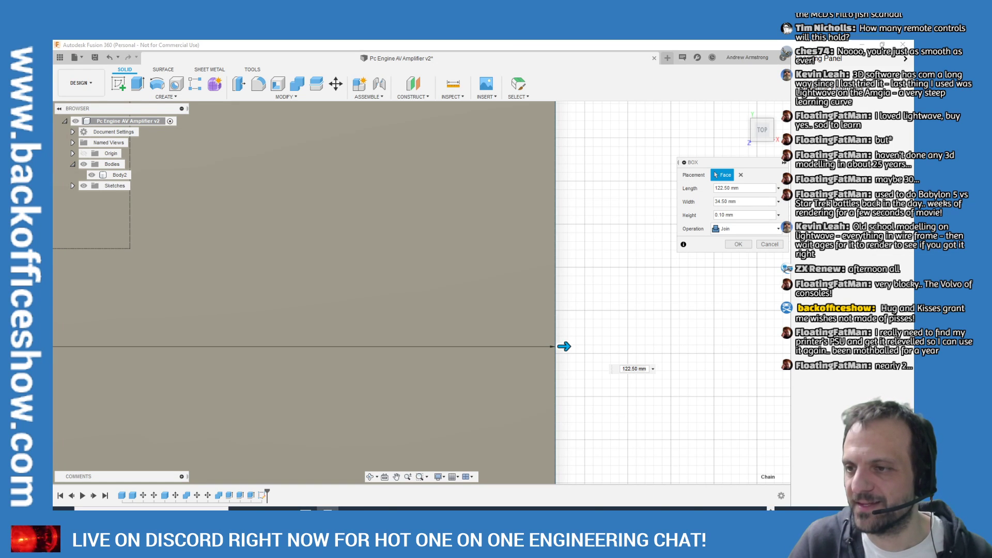
Set the inset box's length to 121.5 mm and create it 0.1 mm high, joined to the front block
{"action": "double_click", "coordinate": [627, 368]}
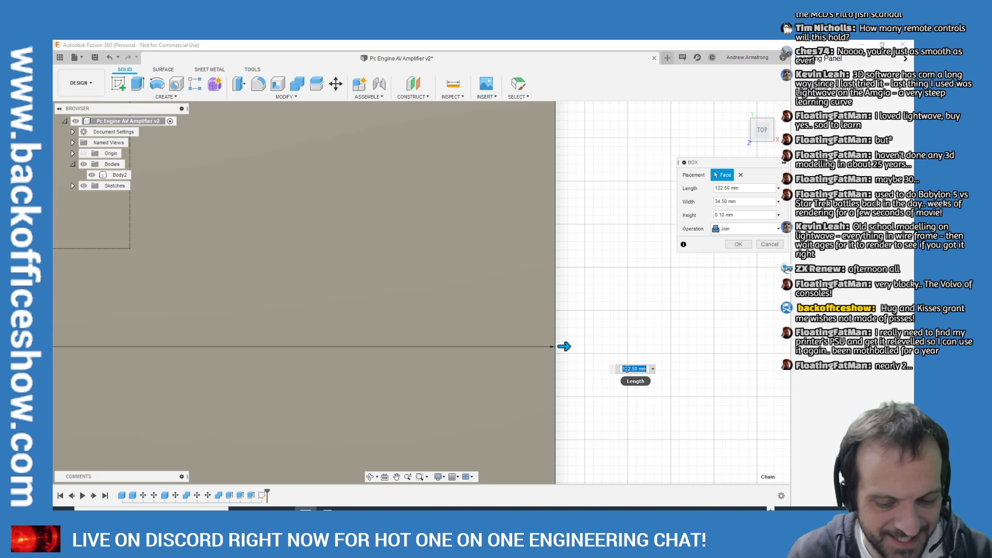
{"action": "type", "text": "121."}
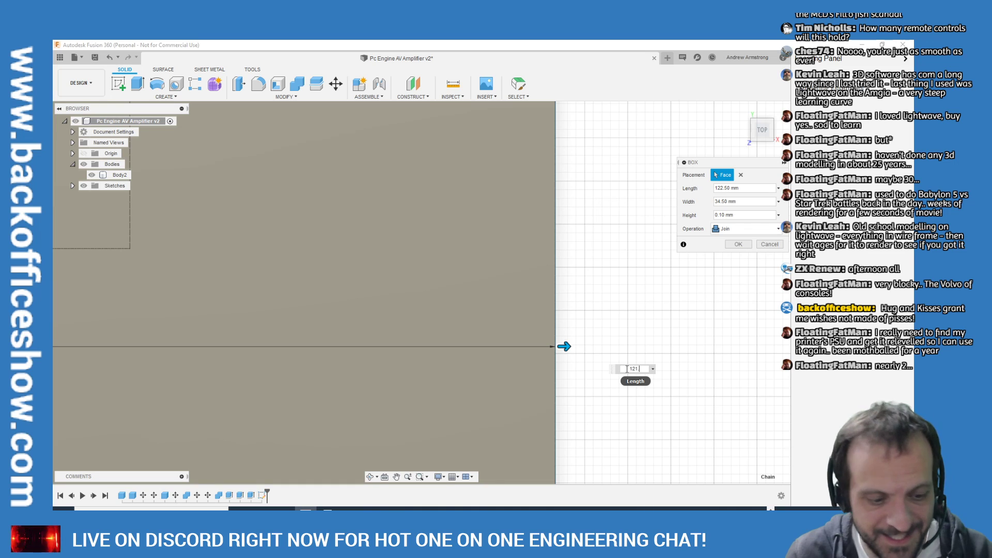
{"action": "type", "text": "50mm"}
{"action": "key", "text": "Return"}
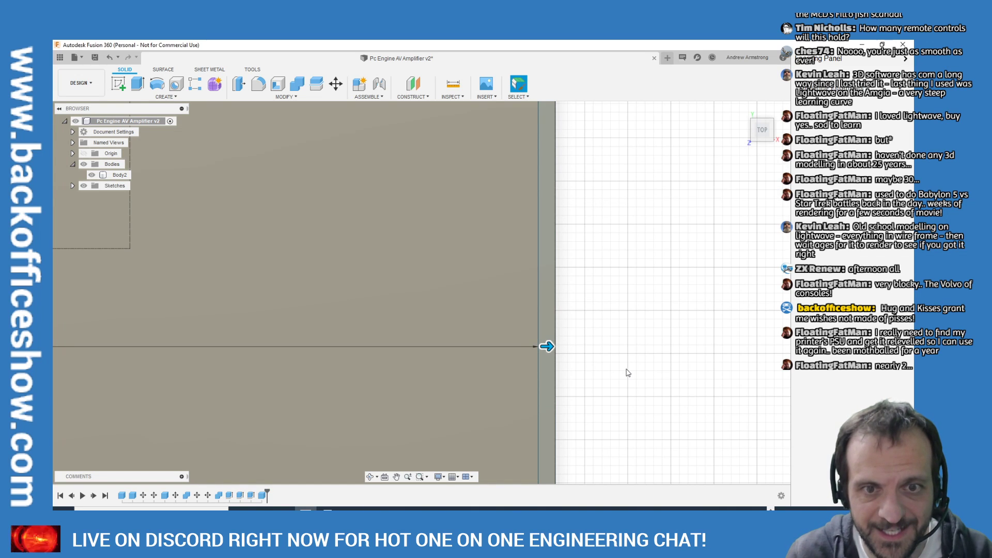
Examine the thin raised box on the front block's top face from above and in the home view, including its corners
{"action": "scroll", "coordinate": [620, 361], "scroll_direction": "down", "scroll_amount": 3}
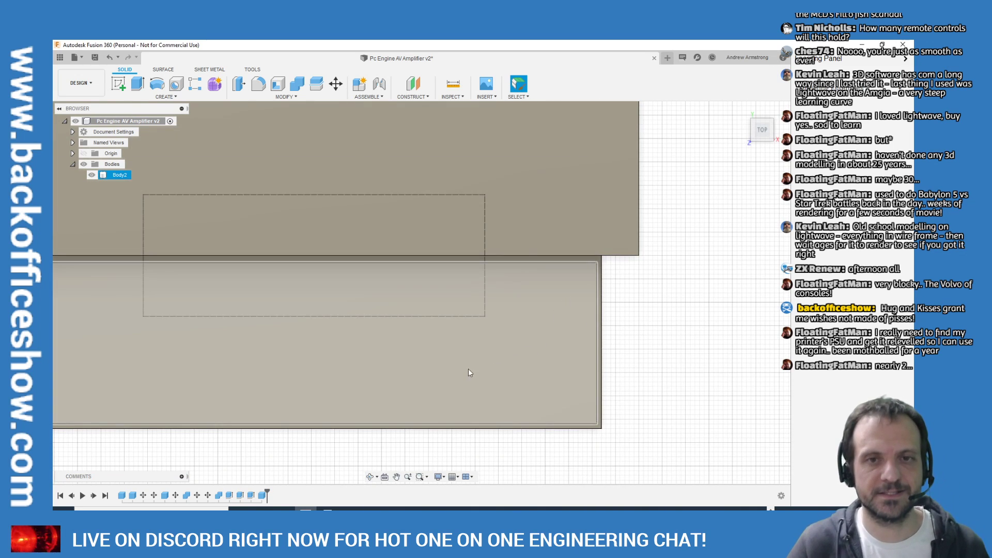
{"action": "scroll", "coordinate": [596, 361], "scroll_direction": "down", "scroll_amount": 3}
{"action": "scroll", "coordinate": [589, 375], "scroll_direction": "up", "scroll_amount": 2}
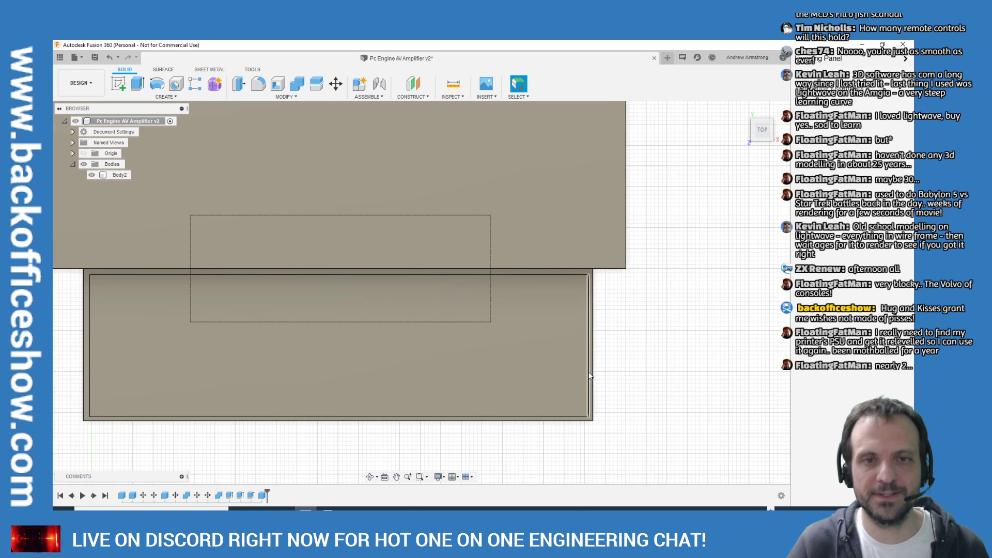
{"action": "scroll", "coordinate": [589, 376], "scroll_direction": "up", "scroll_amount": 2}
{"action": "left_click", "coordinate": [742, 111]}
{"action": "scroll", "coordinate": [247, 345], "scroll_direction": "up", "scroll_amount": 2}
{"action": "scroll", "coordinate": [238, 198], "scroll_direction": "up", "scroll_amount": 3}
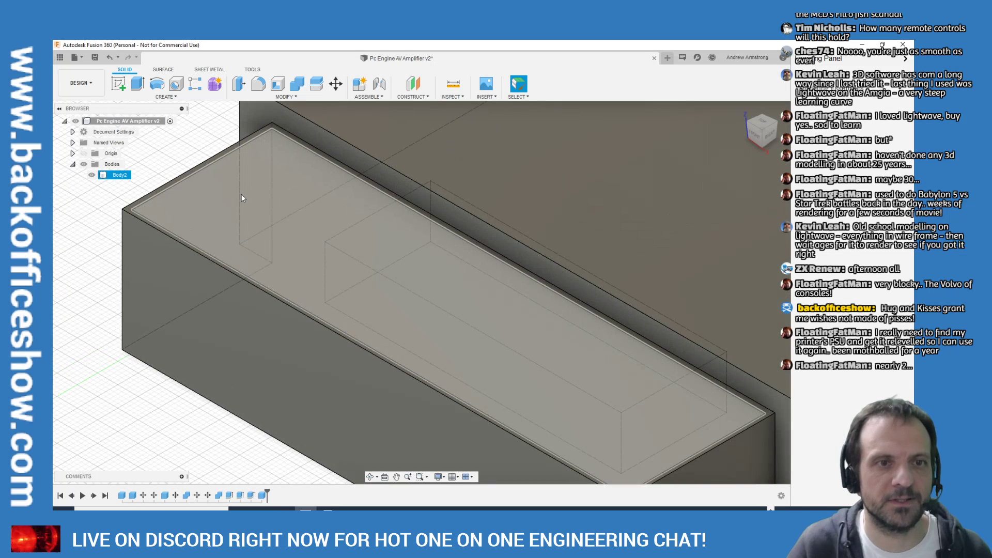
{"action": "scroll", "coordinate": [241, 198], "scroll_direction": "down", "scroll_amount": 3}
{"action": "scroll", "coordinate": [777, 232], "scroll_direction": "up", "scroll_amount": 2}
{"action": "scroll", "coordinate": [622, 315], "scroll_direction": "up", "scroll_amount": 5}
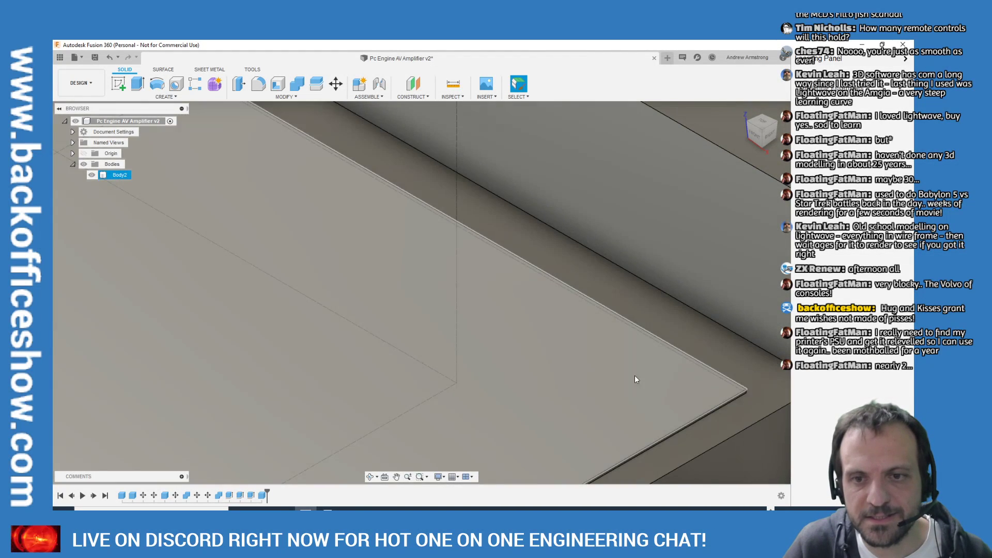
{"action": "scroll", "coordinate": [589, 237], "scroll_direction": "down", "scroll_amount": 8}
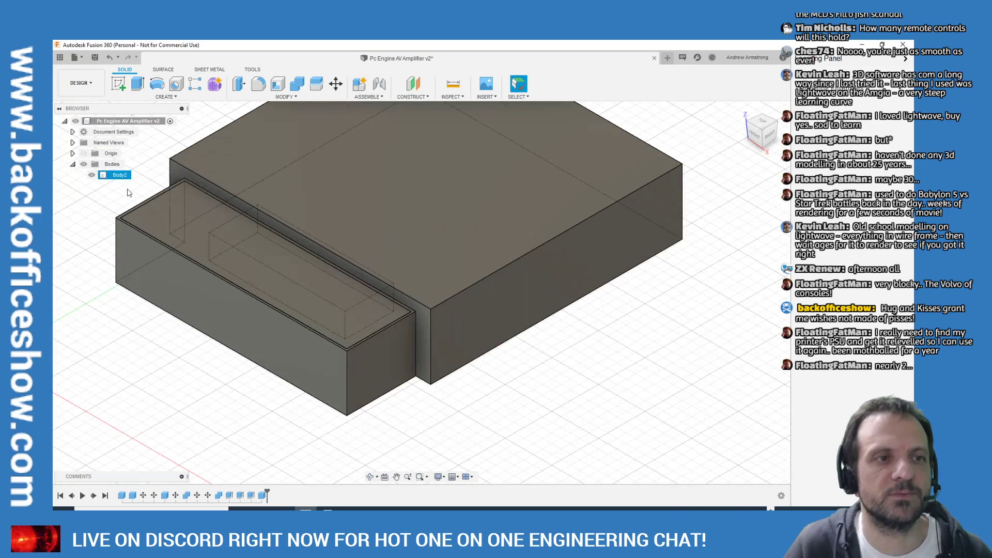
Extrude the inset box's top face 22 mm downward as a cut to hollow out the front block
{"action": "scroll", "coordinate": [128, 193], "scroll_direction": "up", "scroll_amount": 4}
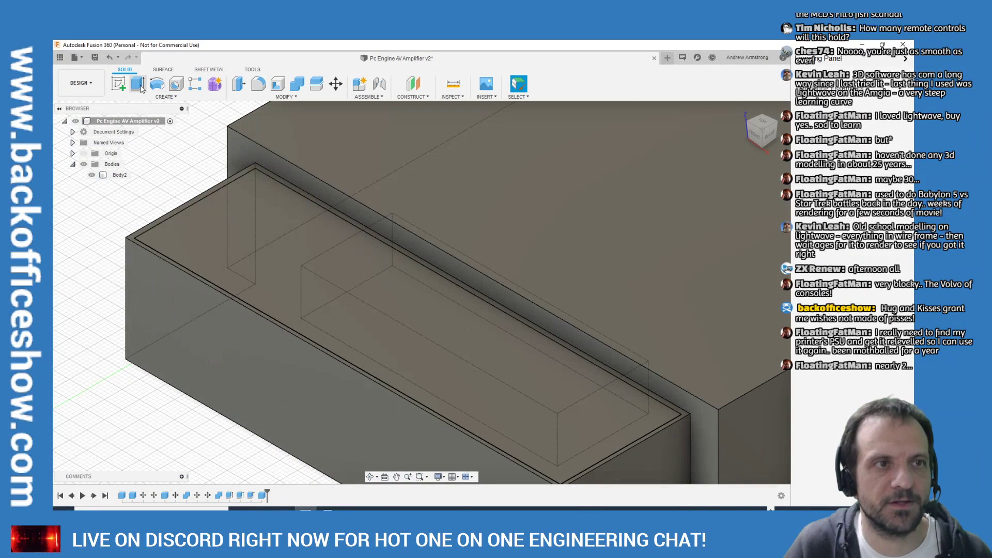
{"action": "left_click", "coordinate": [140, 89]}
{"action": "left_click", "coordinate": [257, 258]}
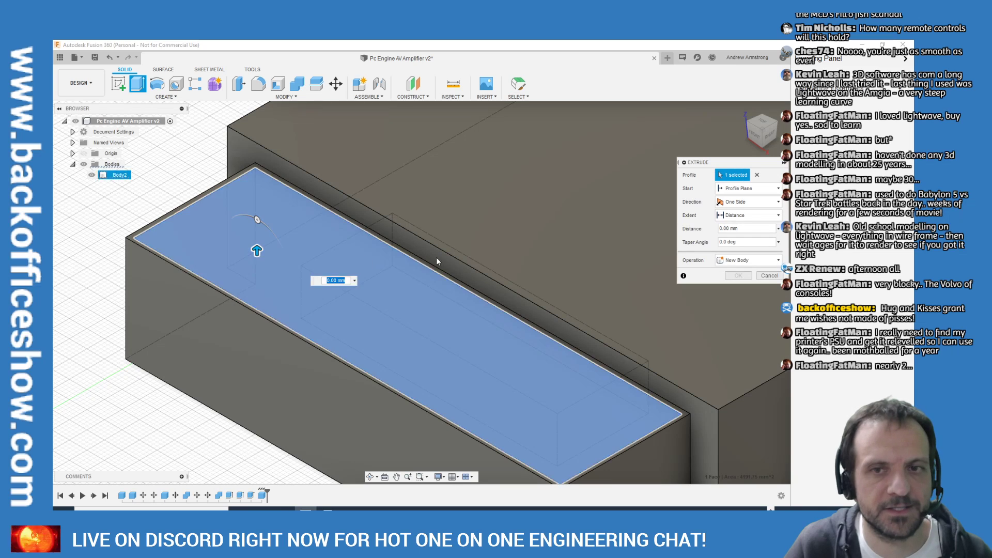
{"action": "left_click_drag", "start_coordinate": [258, 247], "coordinate": [254, 331]}
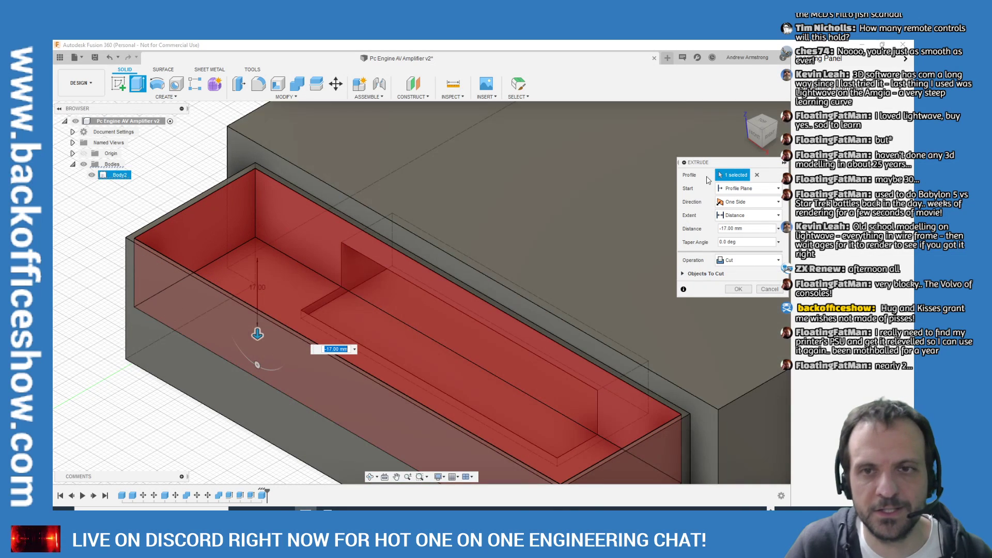
{"action": "left_click_drag", "start_coordinate": [755, 137], "coordinate": [804, 136]}
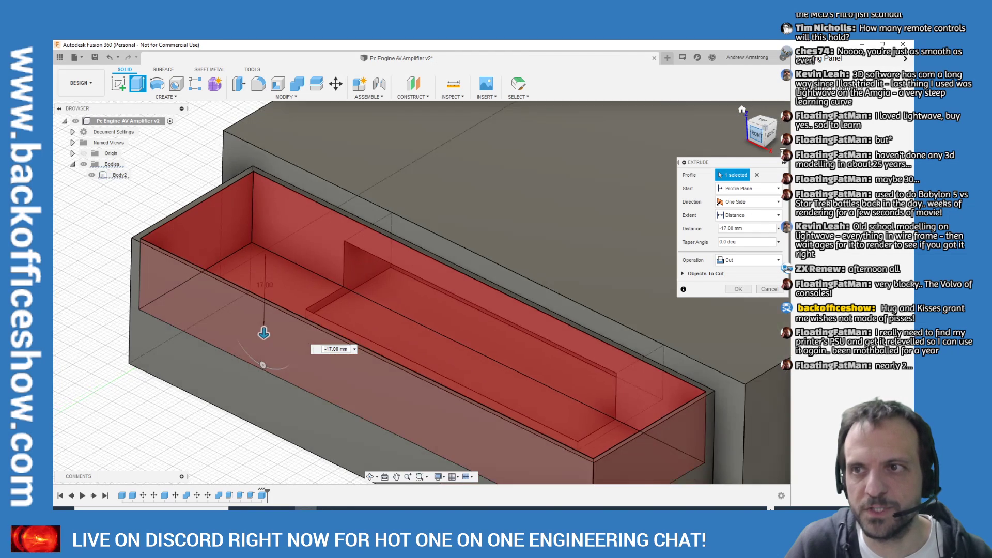
{"action": "left_click", "coordinate": [756, 134]}
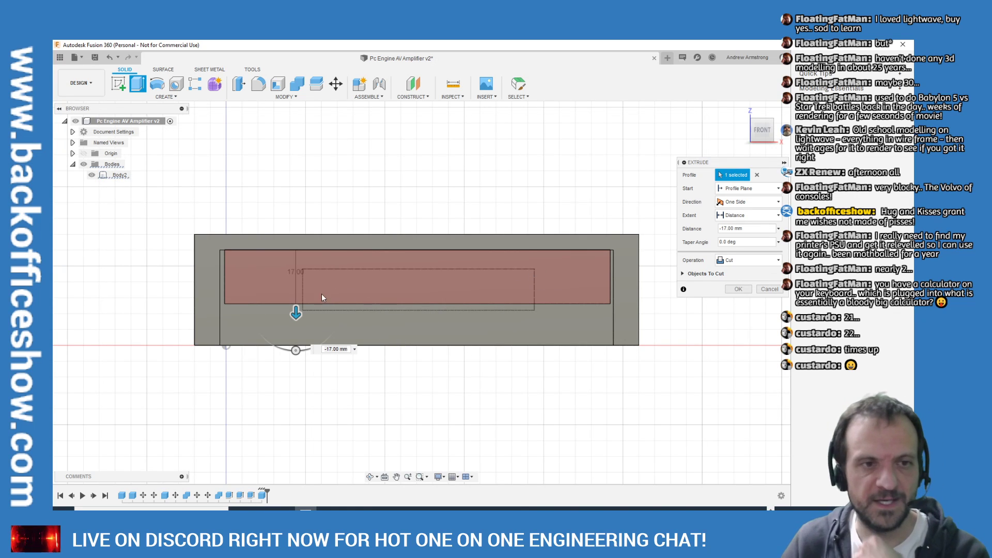
{"action": "left_click_drag", "start_coordinate": [296, 313], "coordinate": [291, 352]}
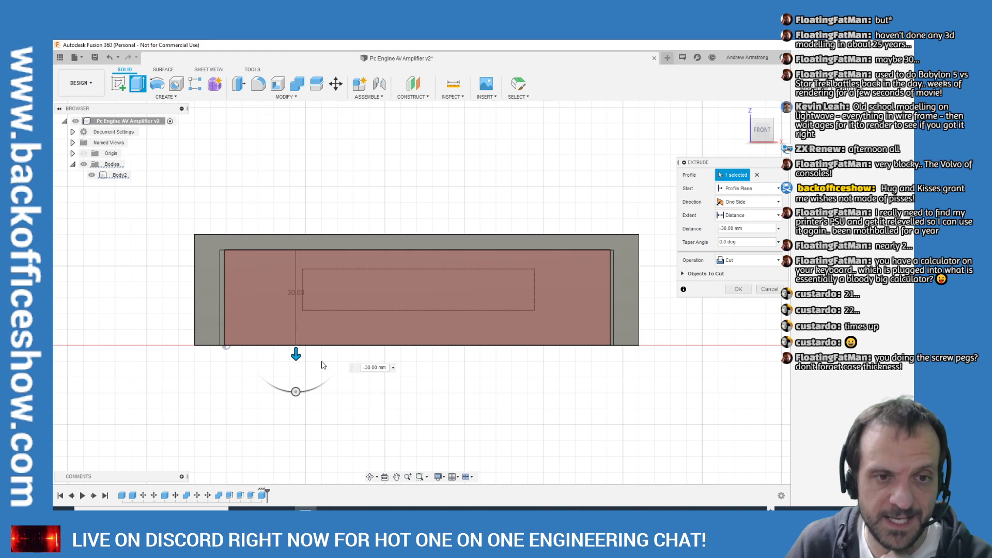
{"action": "left_click", "coordinate": [352, 365]}
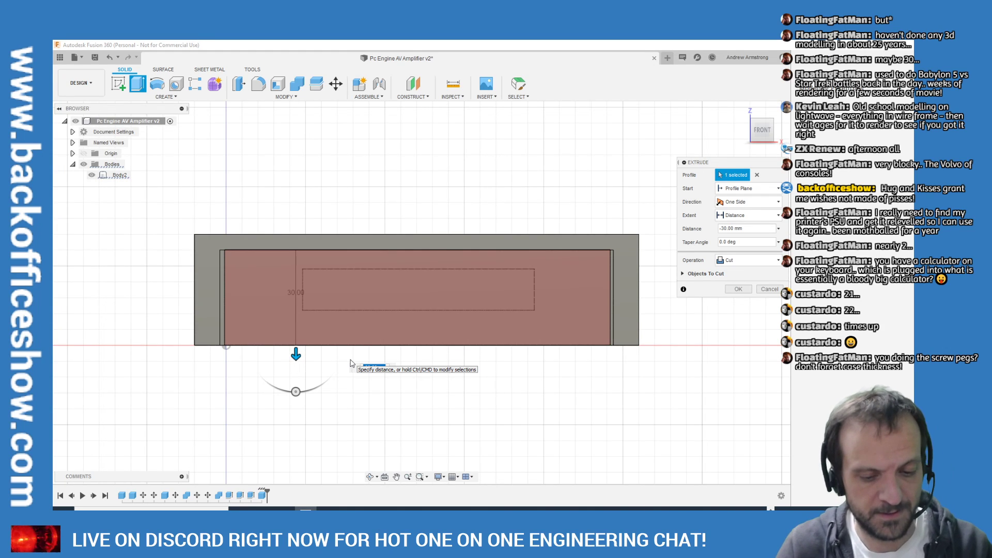
{"action": "type", "text": "-"}
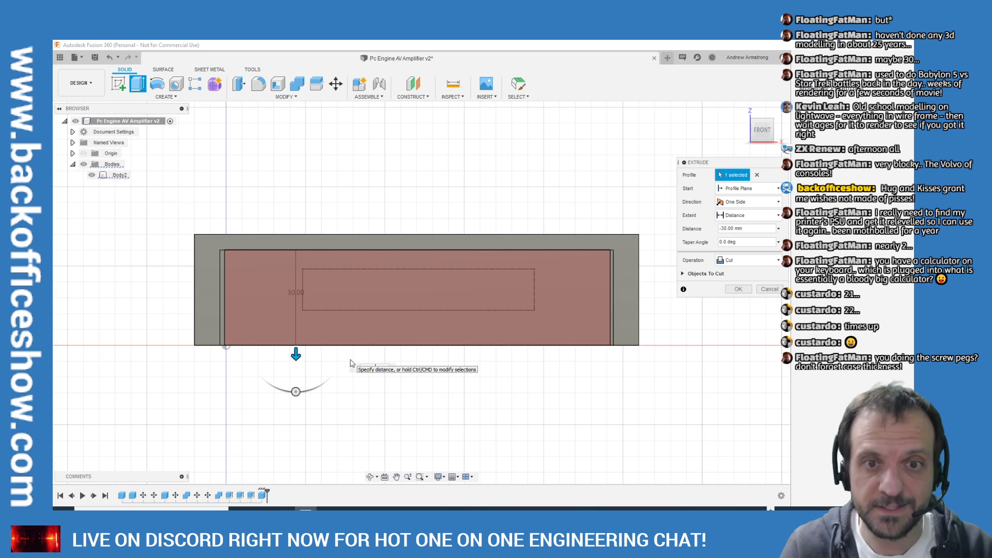
{"action": "type", "text": "22mm"}
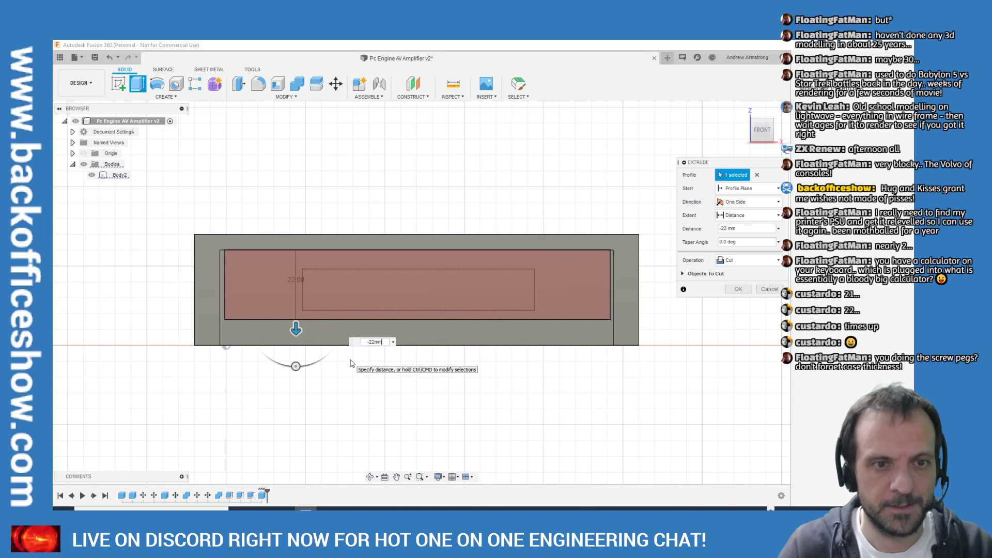
{"action": "key", "text": "Return"}
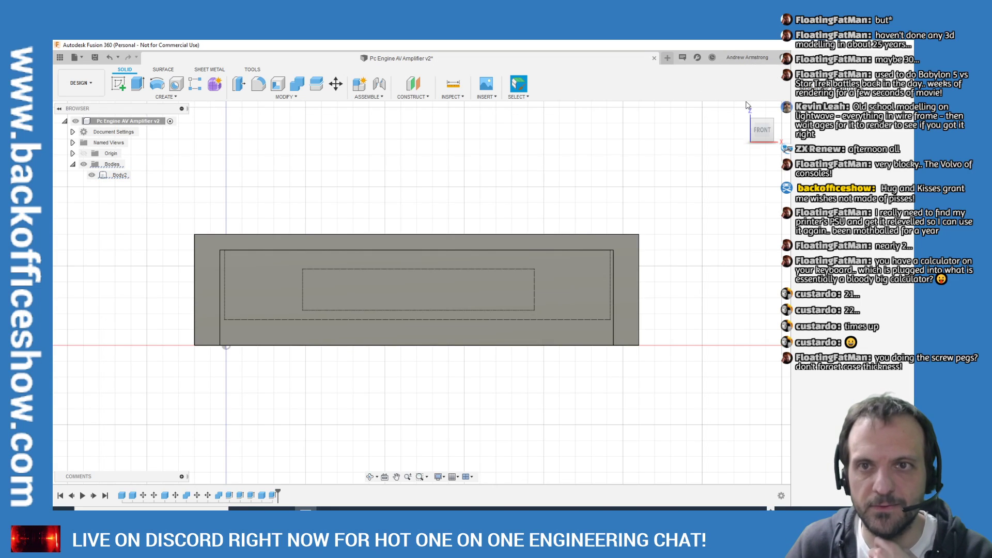
Inspect the front block's pocket and the slot in its inner wall from home and front views, toggling the body's visibility
{"action": "left_click", "coordinate": [741, 110]}
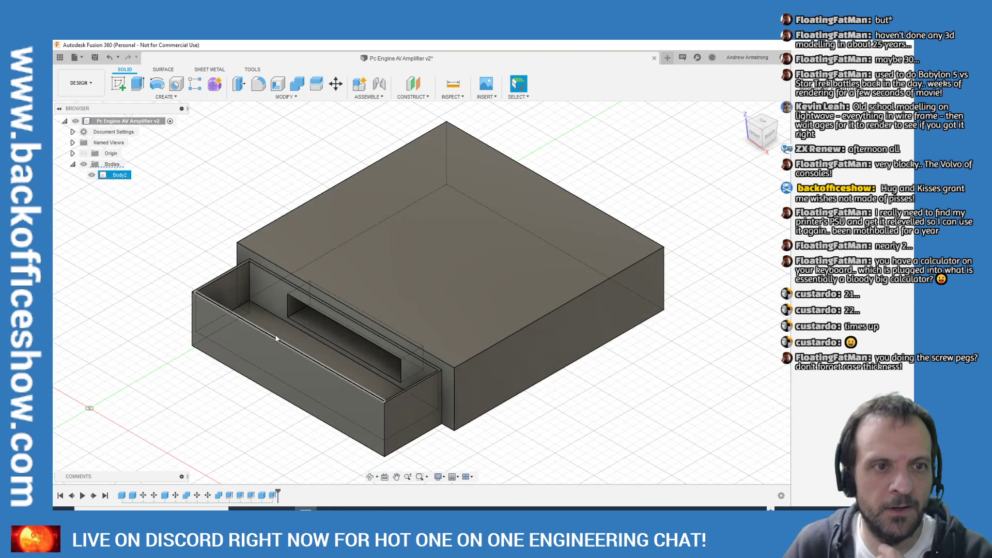
{"action": "scroll", "coordinate": [275, 334], "scroll_direction": "up", "scroll_amount": 4}
{"action": "scroll", "coordinate": [276, 338], "scroll_direction": "down", "scroll_amount": 3}
{"action": "scroll", "coordinate": [692, 239], "scroll_direction": "up", "scroll_amount": 1}
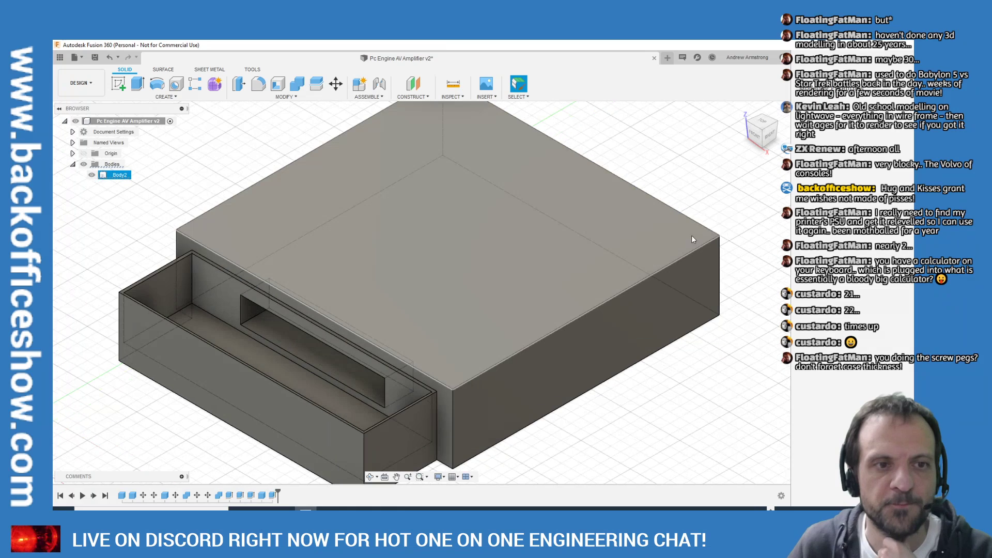
{"action": "scroll", "coordinate": [427, 307], "scroll_direction": "down", "scroll_amount": 1}
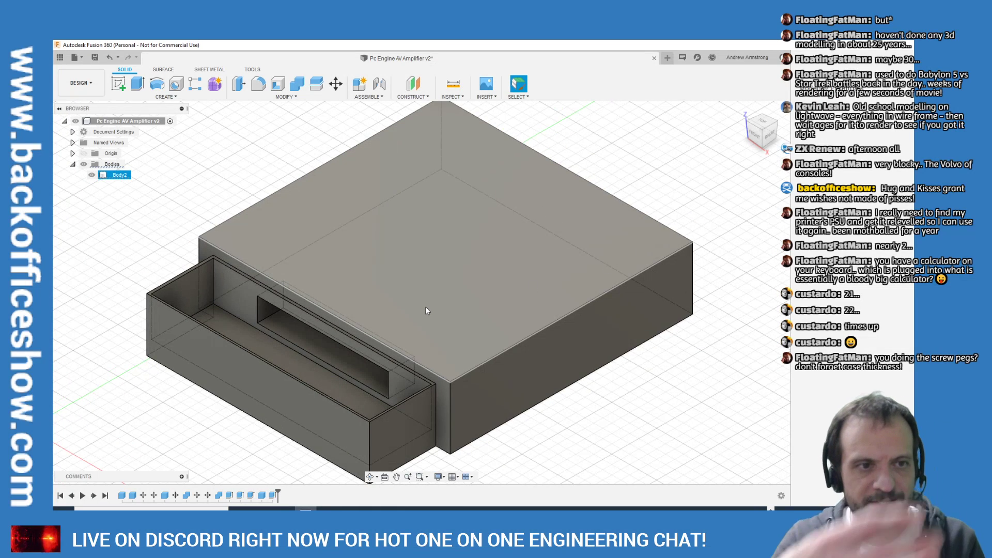
{"action": "scroll", "coordinate": [368, 362], "scroll_direction": "down", "scroll_amount": 2}
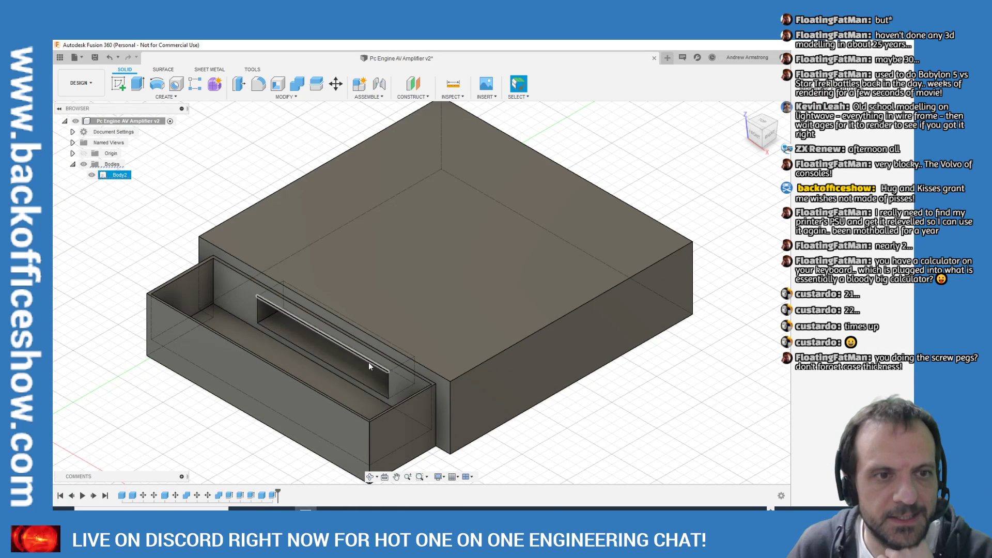
{"action": "scroll", "coordinate": [290, 338], "scroll_direction": "up", "scroll_amount": 5}
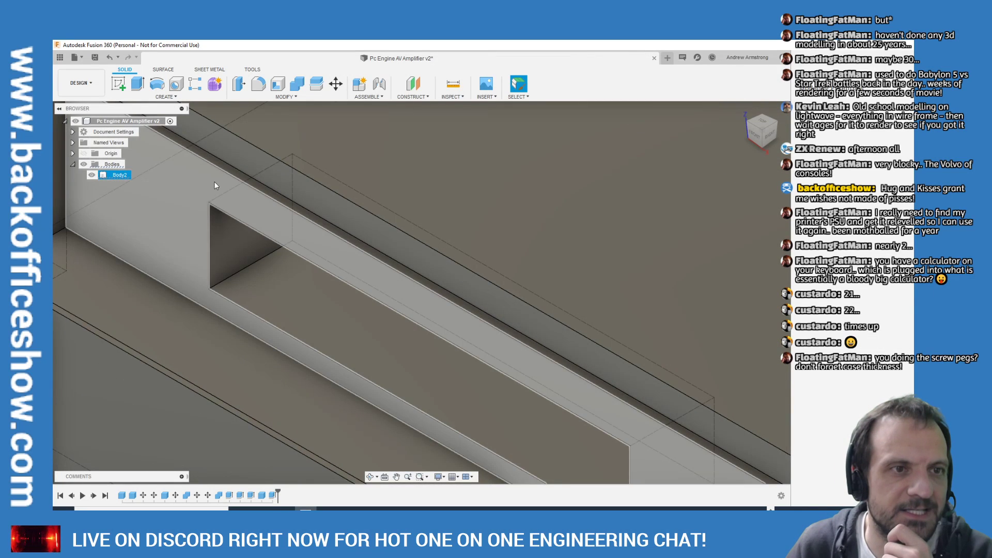
{"action": "scroll", "coordinate": [509, 333], "scroll_direction": "down", "scroll_amount": 5}
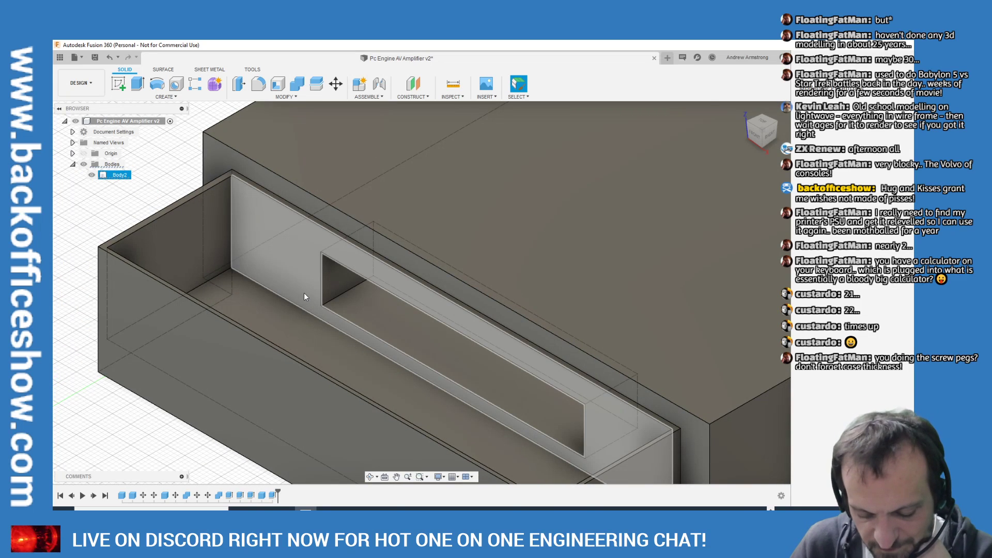
{"action": "scroll", "coordinate": [304, 293], "scroll_direction": "up", "scroll_amount": 5}
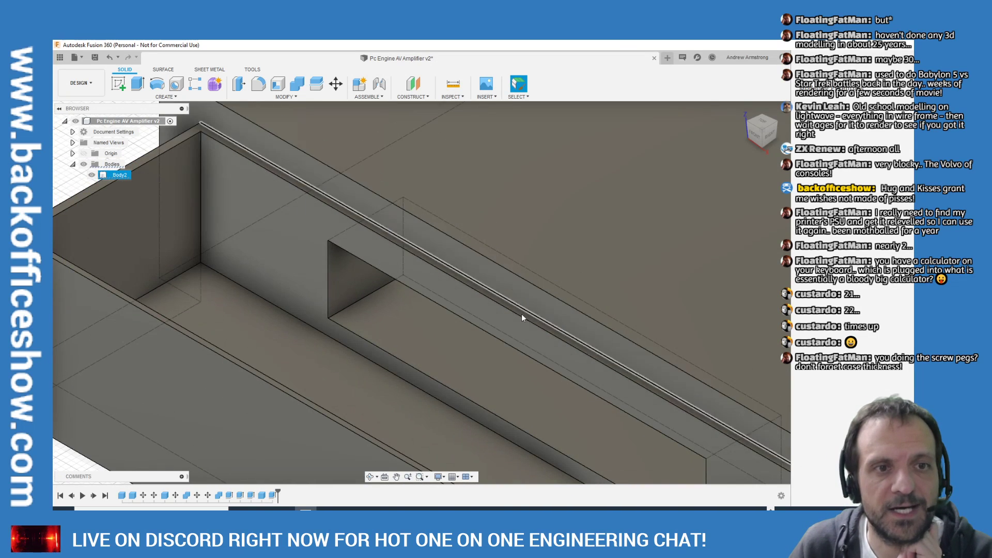
{"action": "left_click", "coordinate": [754, 136]}
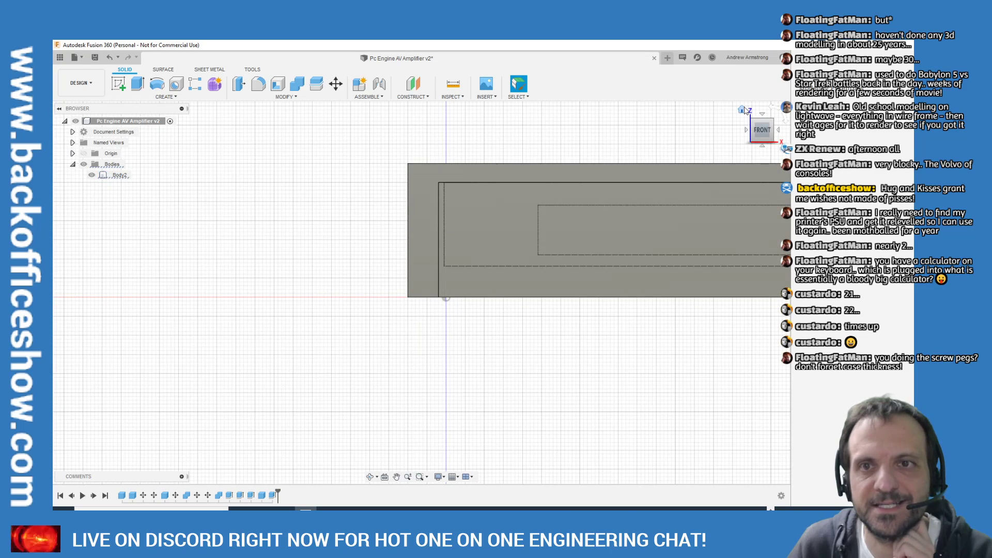
{"action": "left_click", "coordinate": [742, 110]}
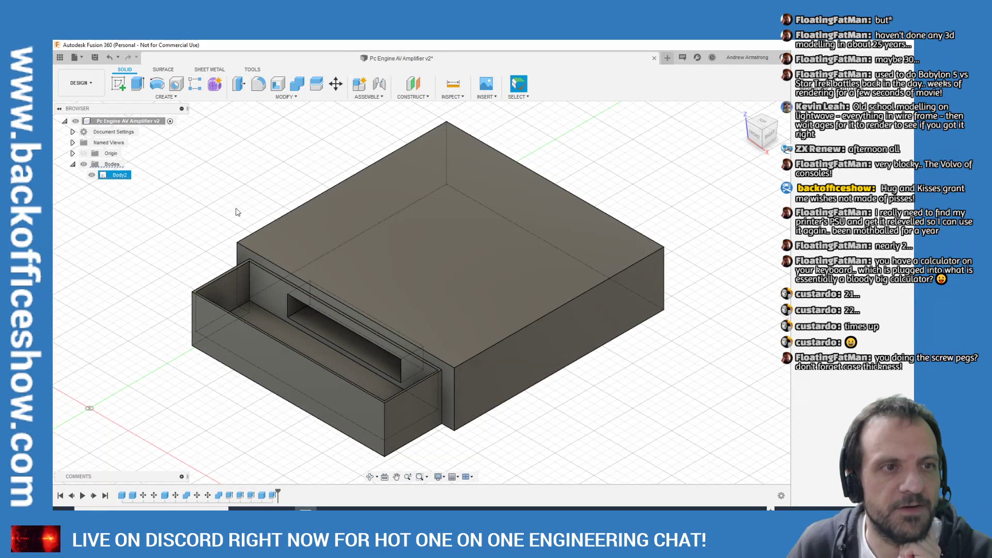
{"action": "left_click", "coordinate": [91, 175]}
{"action": "left_click", "coordinate": [91, 175]}
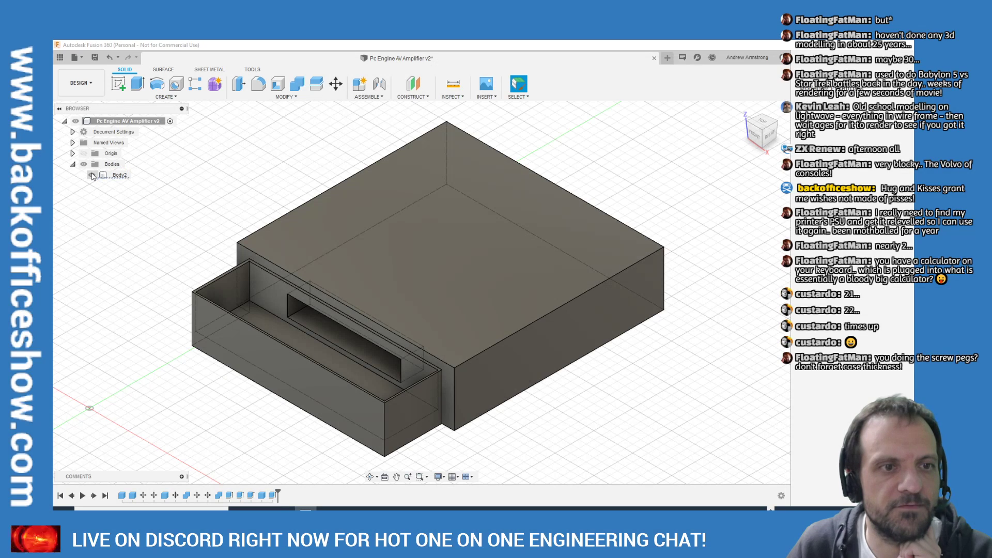
Toggle the body's visibility and examine the hollow front block and its wall slot from the isometric view
{"action": "left_click", "coordinate": [91, 175]}
{"action": "left_click", "coordinate": [91, 175]}
{"action": "left_click", "coordinate": [91, 175]}
{"action": "left_click", "coordinate": [91, 175]}
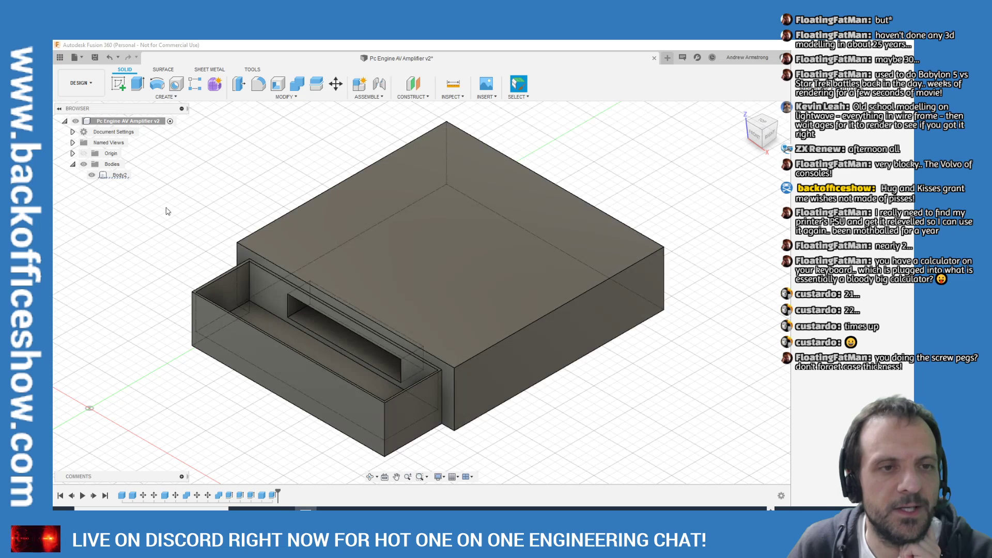
{"action": "left_click", "coordinate": [362, 360]}
{"action": "scroll", "coordinate": [363, 361], "scroll_direction": "up", "scroll_amount": 3}
{"action": "scroll", "coordinate": [326, 333], "scroll_direction": "up", "scroll_amount": 2}
{"action": "scroll", "coordinate": [327, 333], "scroll_direction": "down", "scroll_amount": 1}
{"action": "scroll", "coordinate": [327, 336], "scroll_direction": "down", "scroll_amount": 3}
{"action": "scroll", "coordinate": [437, 349], "scroll_direction": "up", "scroll_amount": 2}
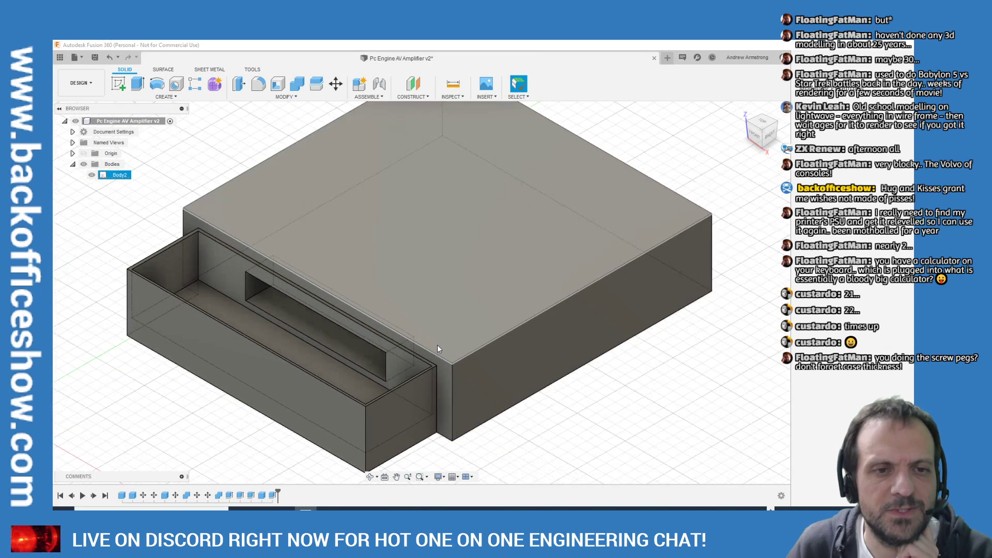
{"action": "key", "text": "Escape"}
{"action": "scroll", "coordinate": [437, 349], "scroll_direction": "down", "scroll_amount": 1}
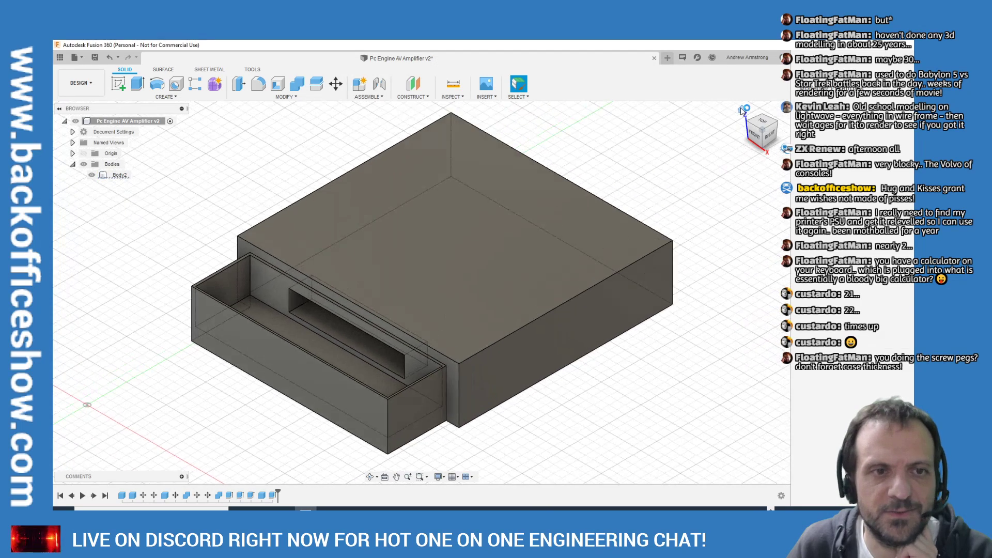
{"action": "scroll", "coordinate": [333, 387], "scroll_direction": "up", "scroll_amount": 3}
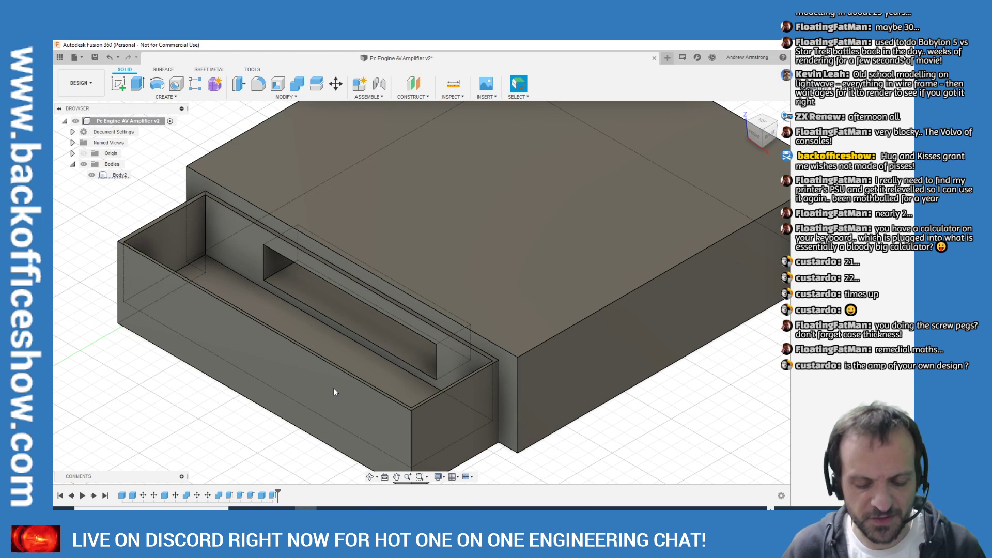
Examine the wall strip above the slot between the pocket and the main block from front, angled and top views
{"action": "left_click", "coordinate": [333, 388]}
{"action": "scroll", "coordinate": [244, 304], "scroll_direction": "up", "scroll_amount": 3}
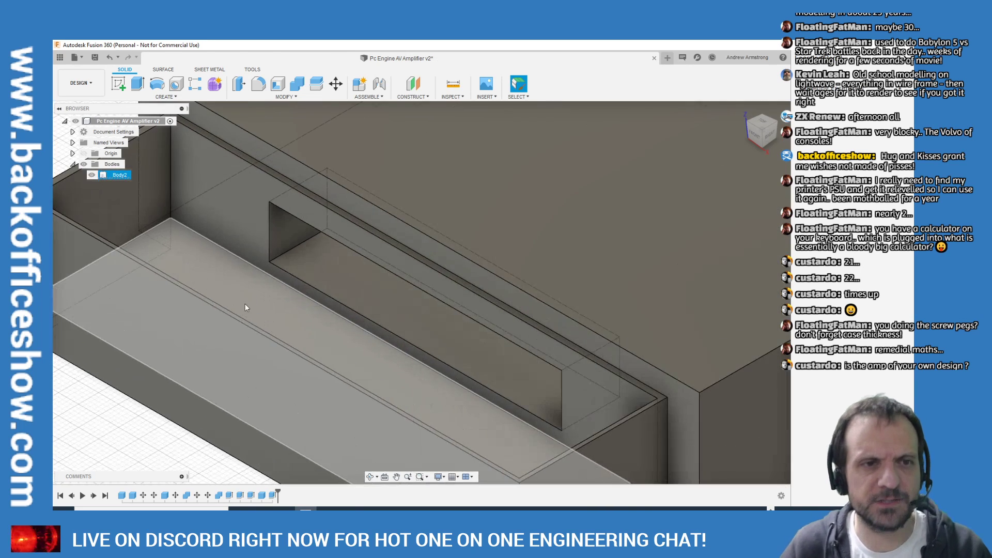
{"action": "scroll", "coordinate": [245, 307], "scroll_direction": "down", "scroll_amount": 3}
{"action": "key", "text": "Escape"}
{"action": "left_click", "coordinate": [757, 137]}
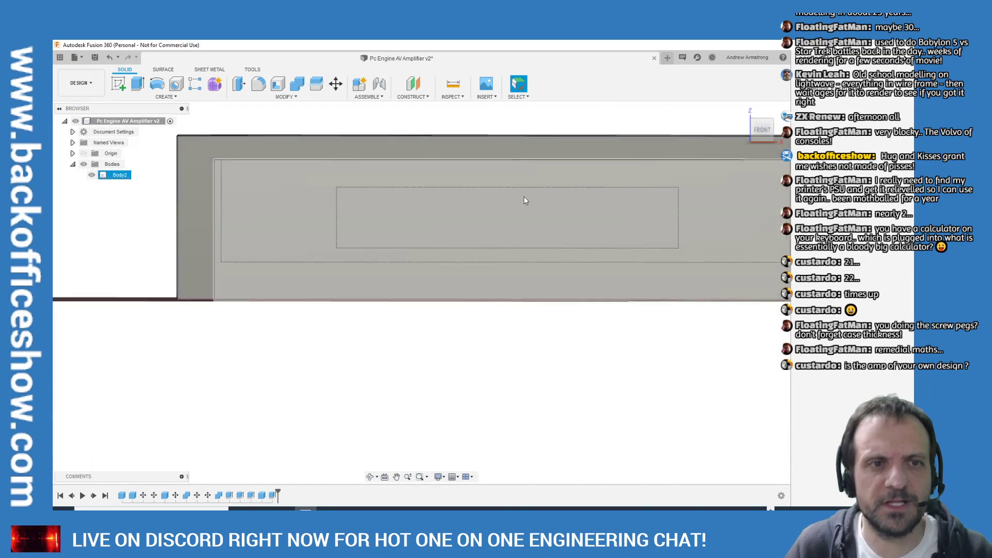
{"action": "middle_click_drag", "start_coordinate": [760, 128], "coordinate": [739, 155], "text": "shift"}
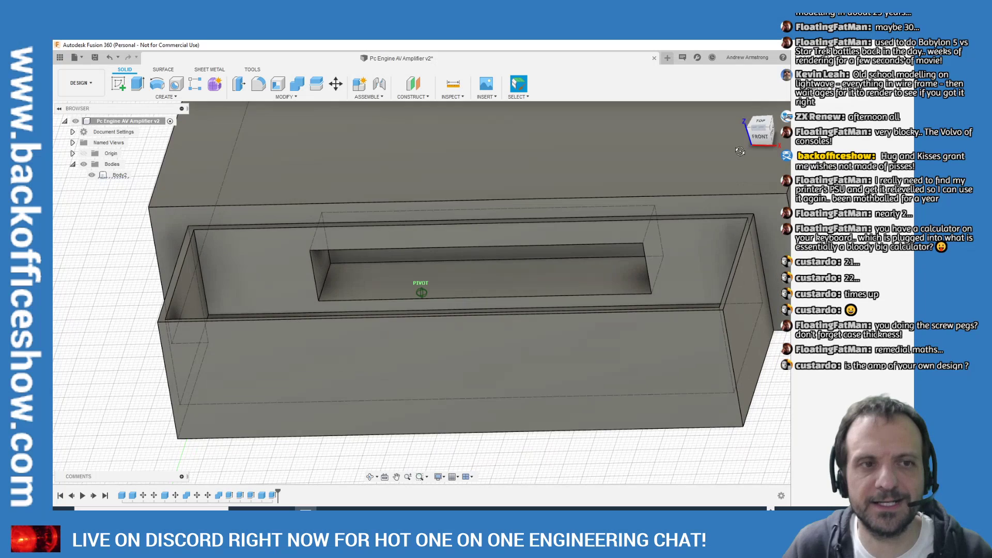
{"action": "left_click", "coordinate": [410, 211]}
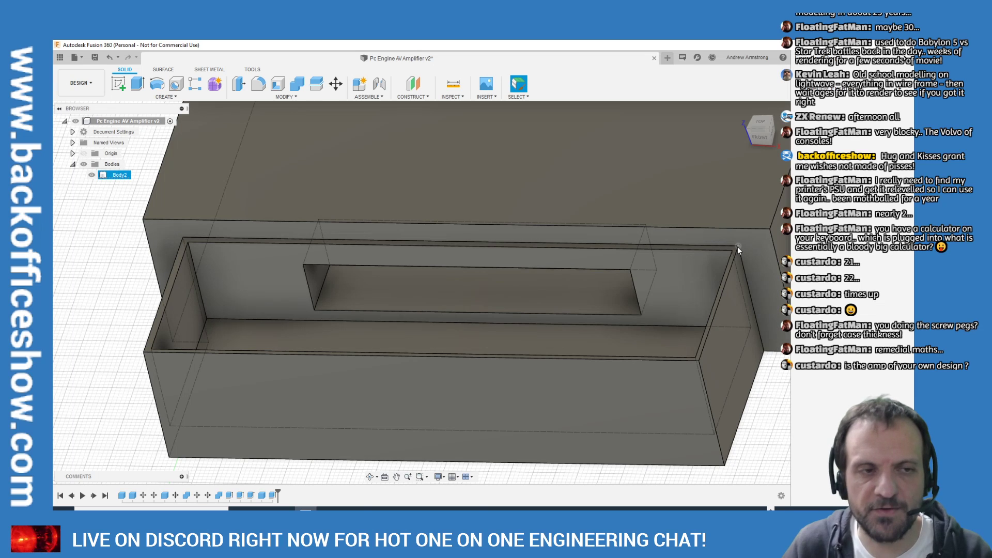
{"action": "scroll", "coordinate": [424, 249], "scroll_direction": "up", "scroll_amount": 3}
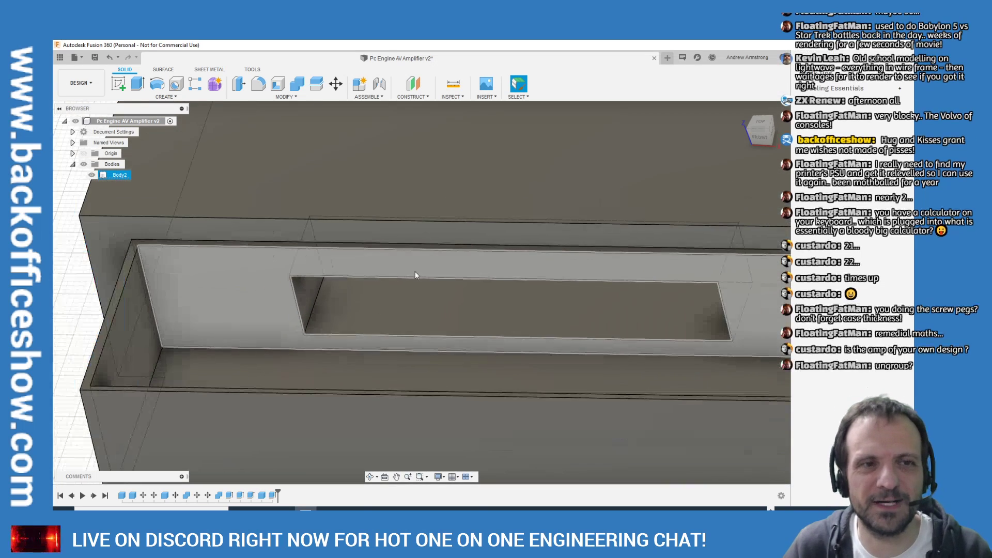
{"action": "scroll", "coordinate": [748, 266], "scroll_direction": "down", "scroll_amount": 2}
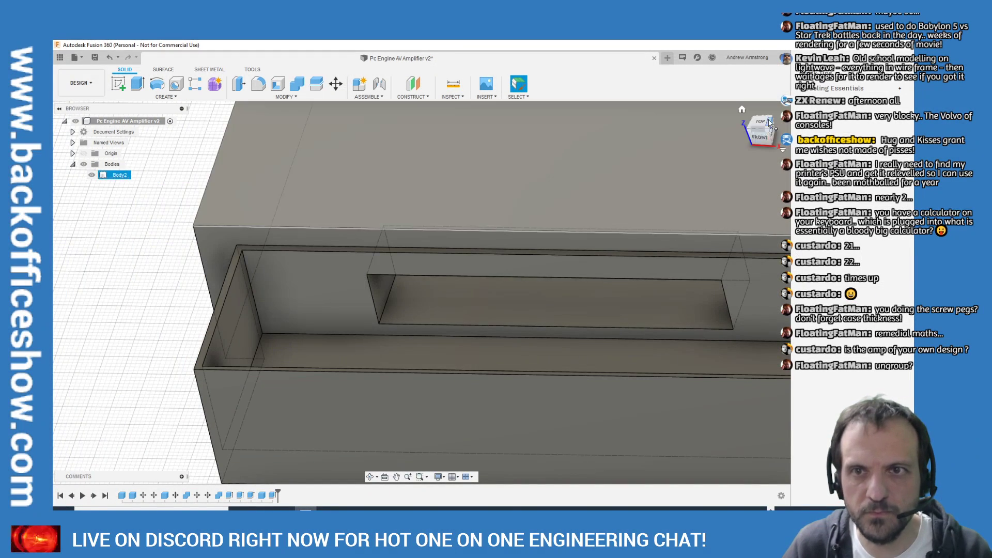
{"action": "left_click", "coordinate": [768, 130]}
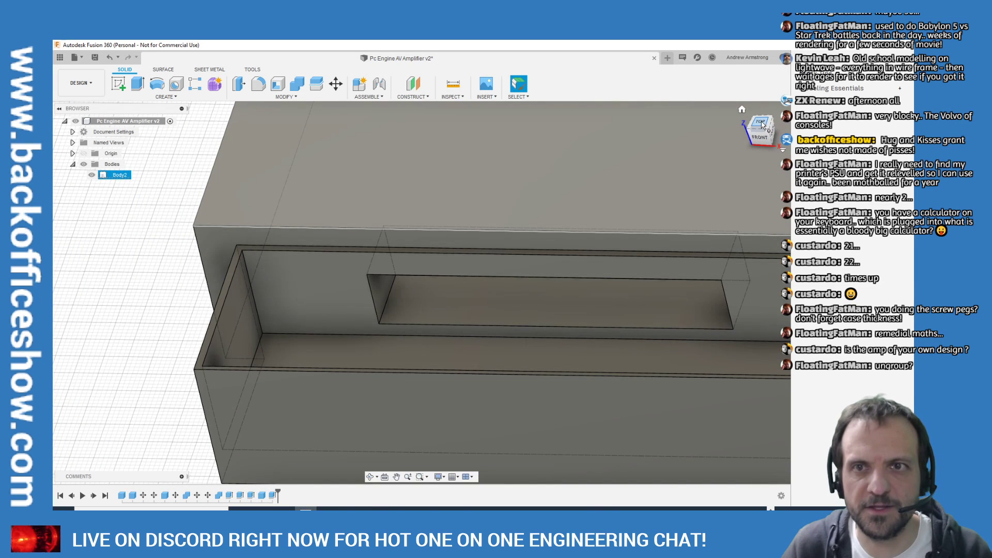
{"action": "scroll", "coordinate": [625, 438], "scroll_direction": "up", "scroll_amount": 3}
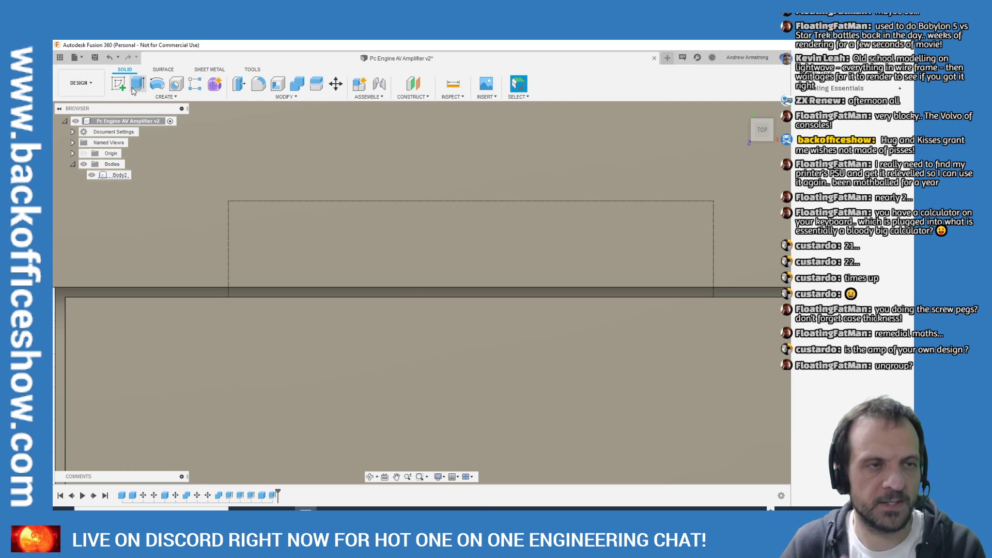
{"action": "left_click", "coordinate": [165, 96]}
{"action": "key", "text": "e"}
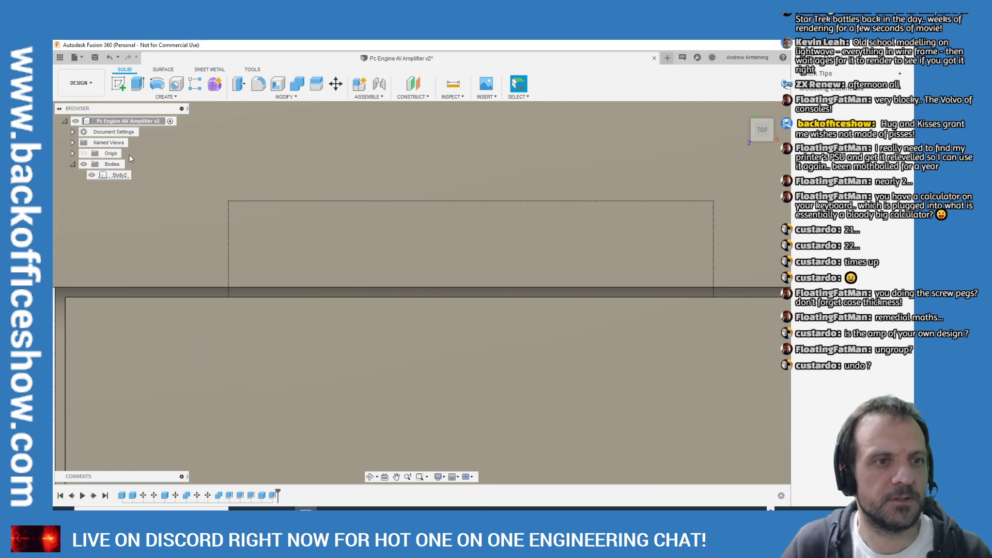
{"action": "left_click", "coordinate": [606, 297]}
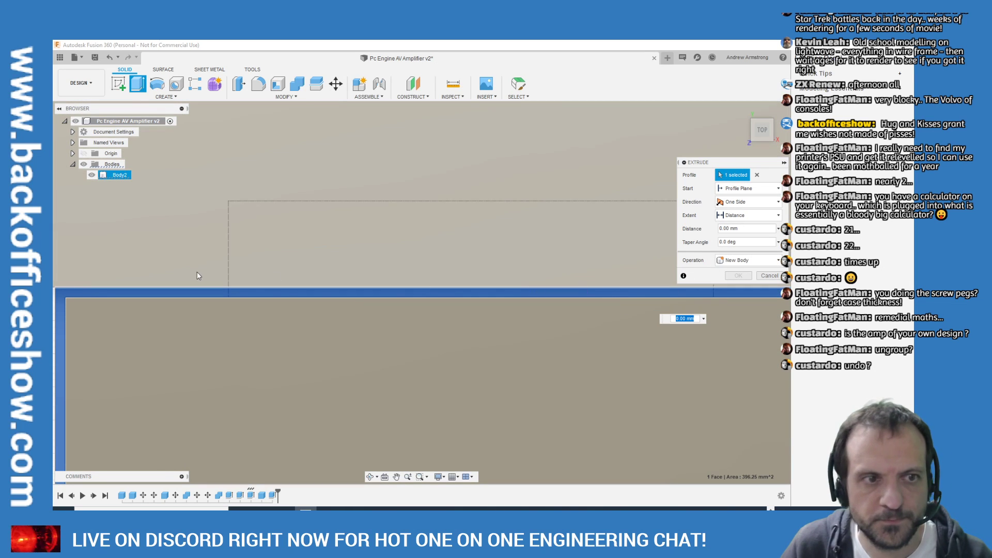
{"action": "left_click", "coordinate": [769, 276]}
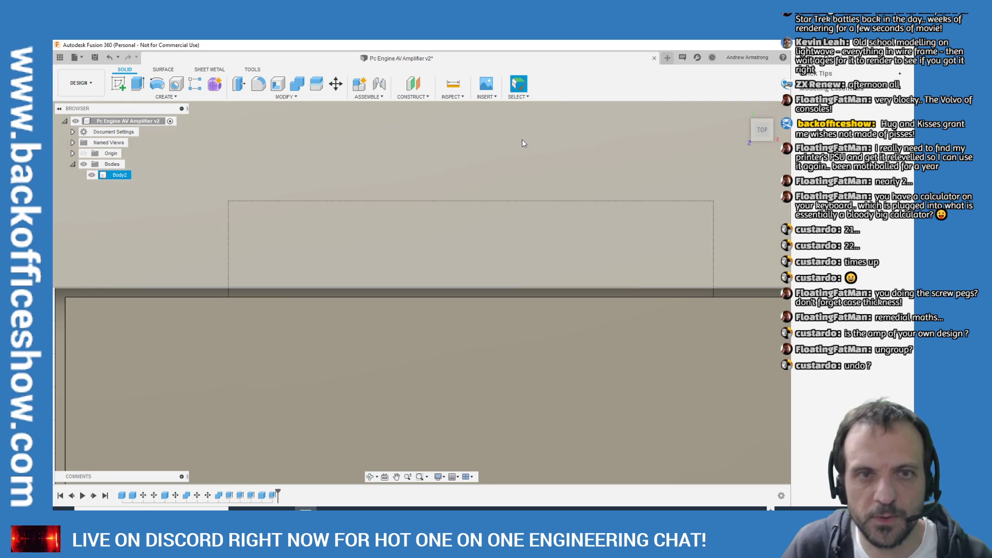
Draw a box base about 73 mm by 1.5 mm on top of the pocket's inner wall, spanning the slot's length
{"action": "left_click", "coordinate": [150, 97]}
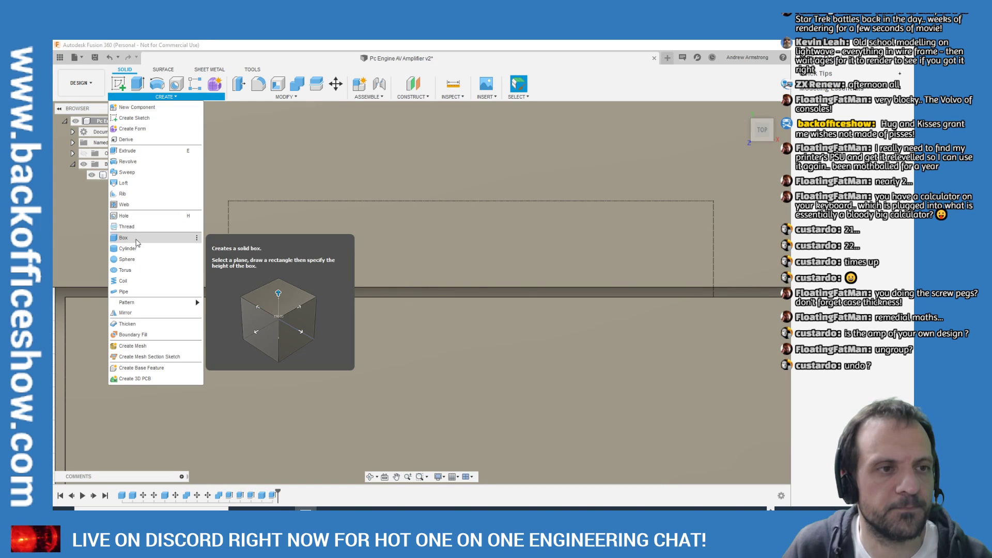
{"action": "left_click", "coordinate": [124, 238]}
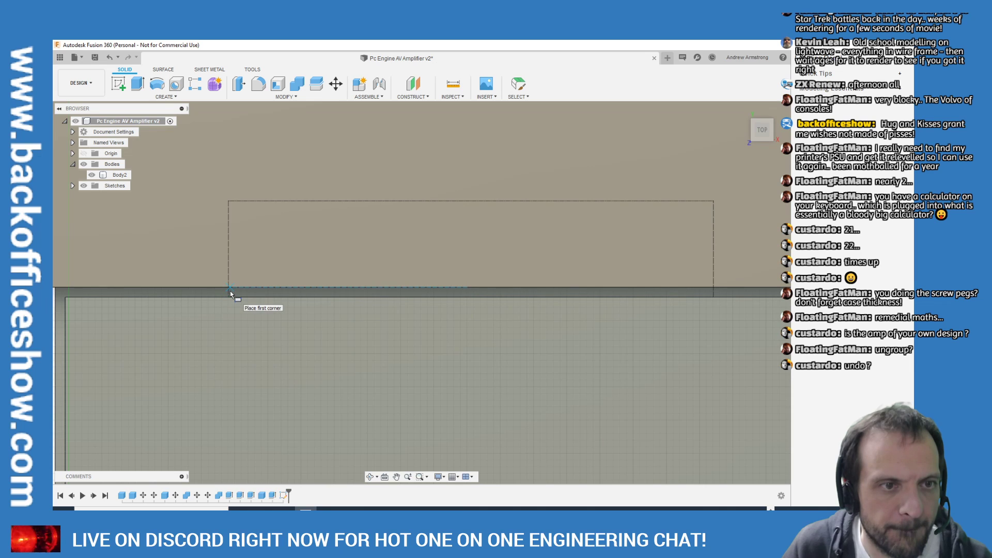
{"action": "left_click", "coordinate": [228, 292]}
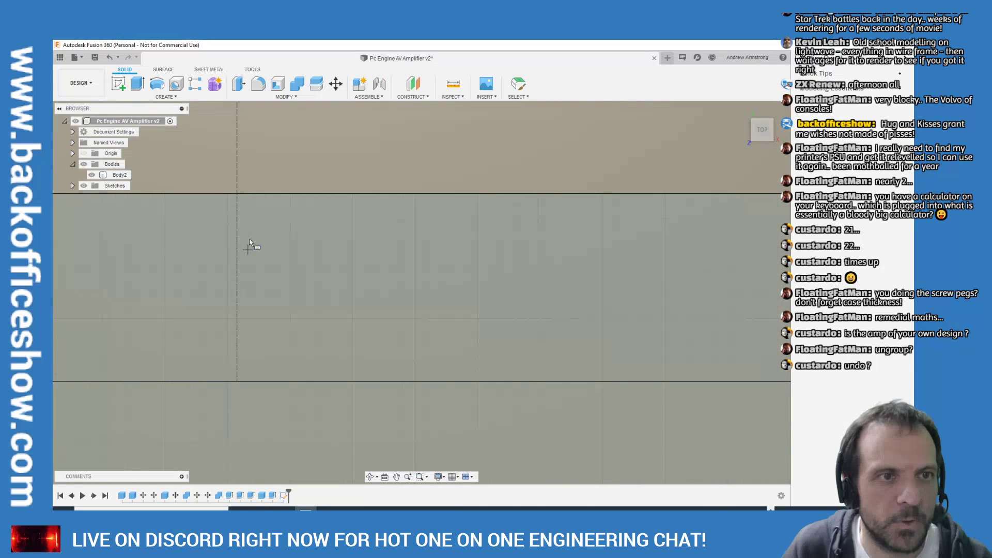
{"action": "left_click", "coordinate": [238, 197]}
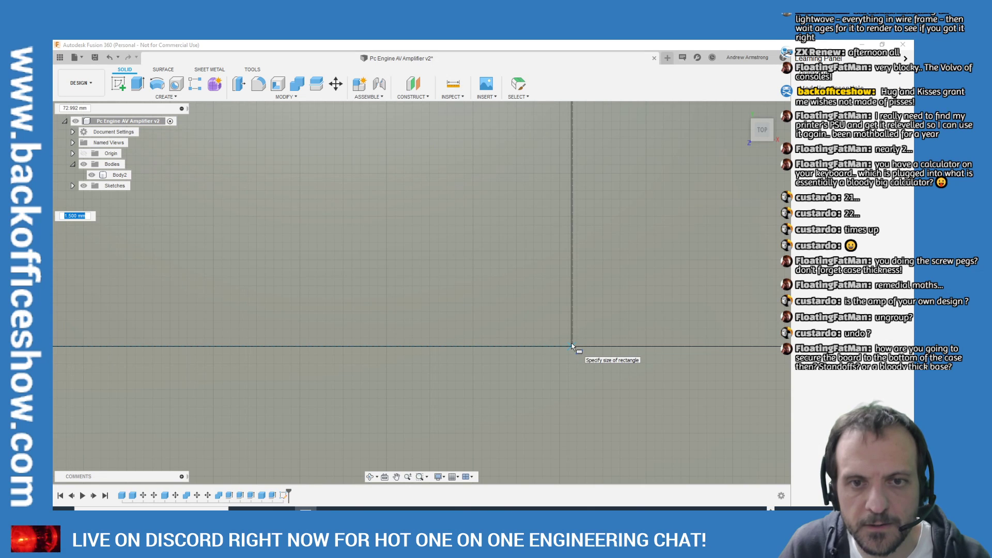
{"action": "left_click", "coordinate": [573, 346]}
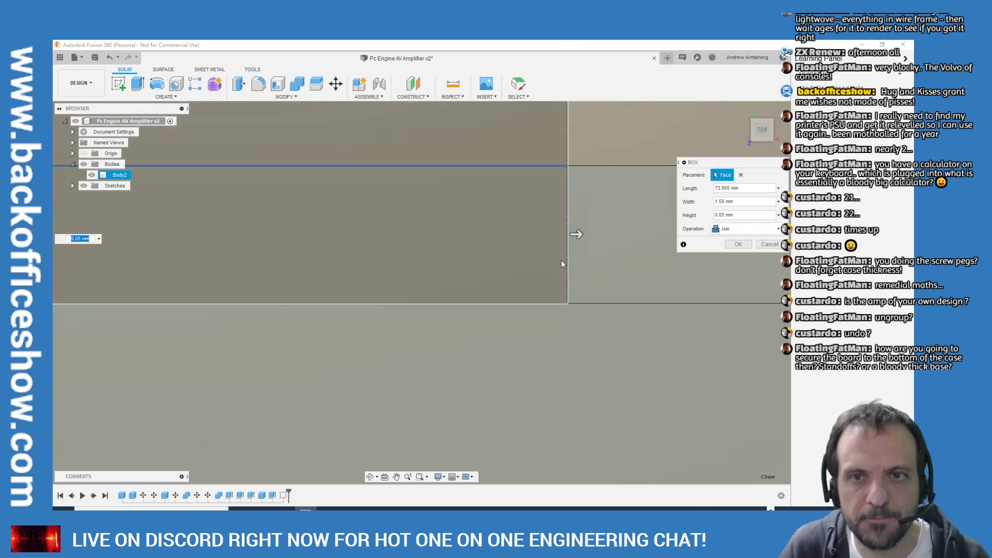
Cut the box 6 mm downward through the wall strip to open the slot at the top
{"action": "left_click", "coordinate": [742, 110]}
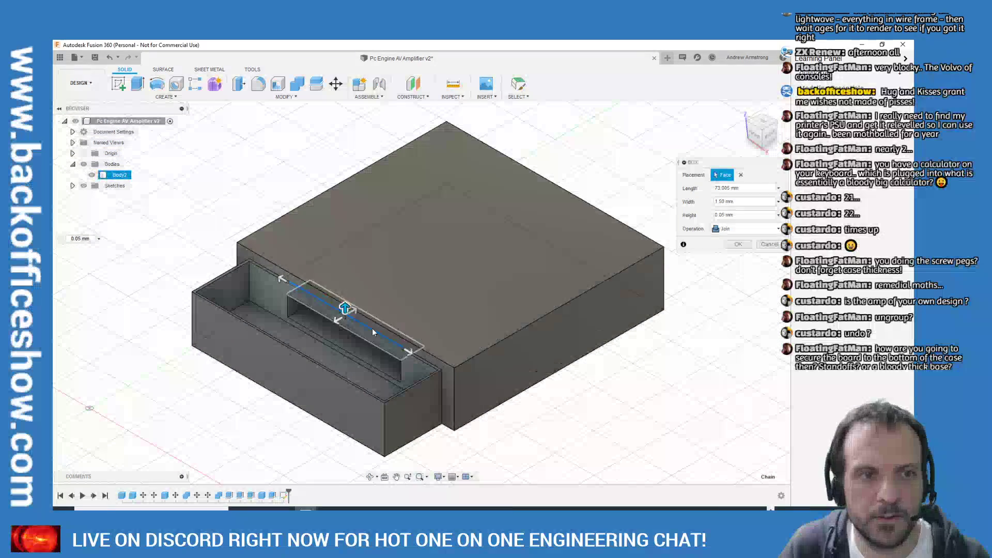
{"action": "scroll", "coordinate": [372, 327], "scroll_direction": "up", "scroll_amount": 6}
{"action": "left_click_drag", "start_coordinate": [387, 240], "coordinate": [388, 292]}
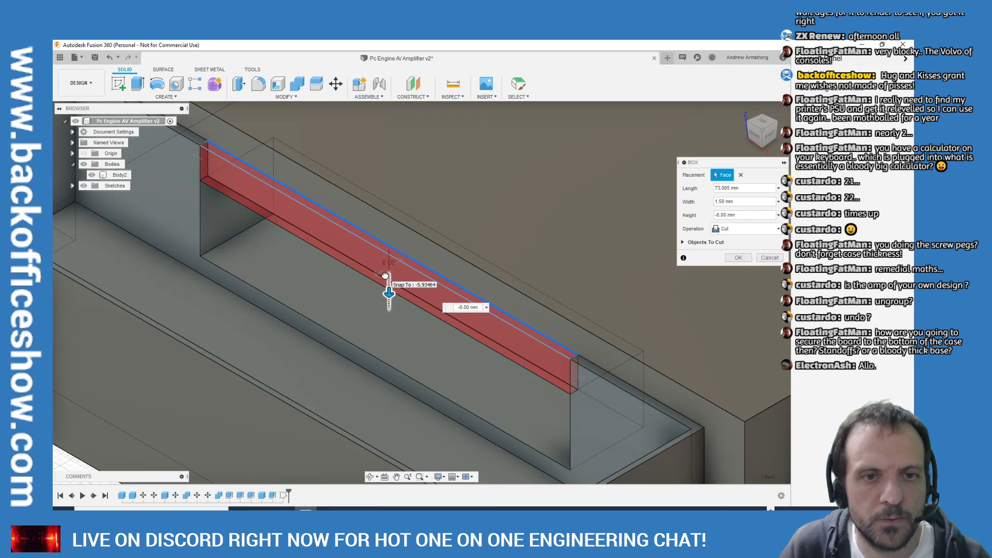
{"action": "left_click_drag", "start_coordinate": [385, 275], "coordinate": [387, 287]}
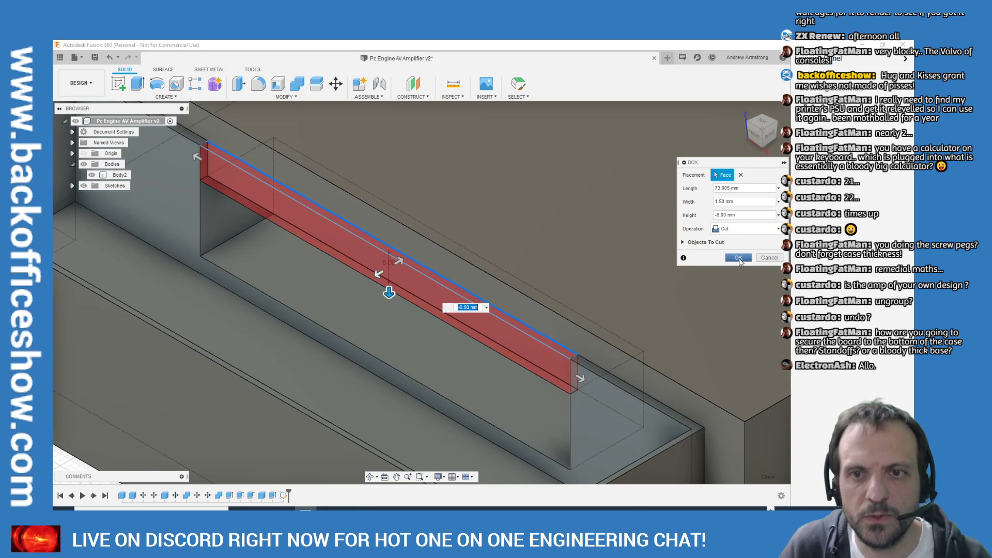
{"action": "left_click", "coordinate": [739, 259]}
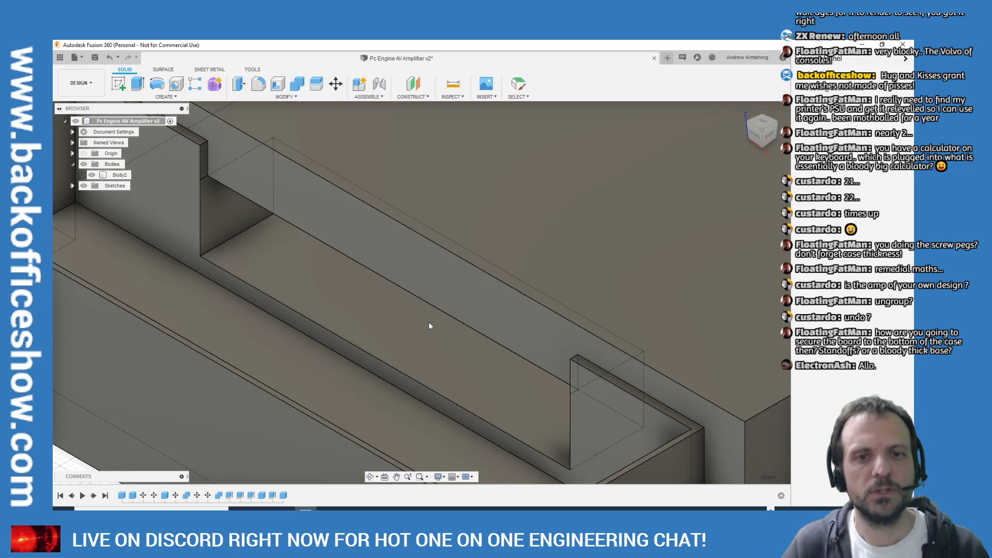
Examine the opened notch in the pocket's inner wall and the surrounding pocket floor and edges
{"action": "left_click", "coordinate": [299, 266]}
{"action": "scroll", "coordinate": [612, 280], "scroll_direction": "down", "scroll_amount": 5}
{"action": "scroll", "coordinate": [380, 215], "scroll_direction": "up", "scroll_amount": 2}
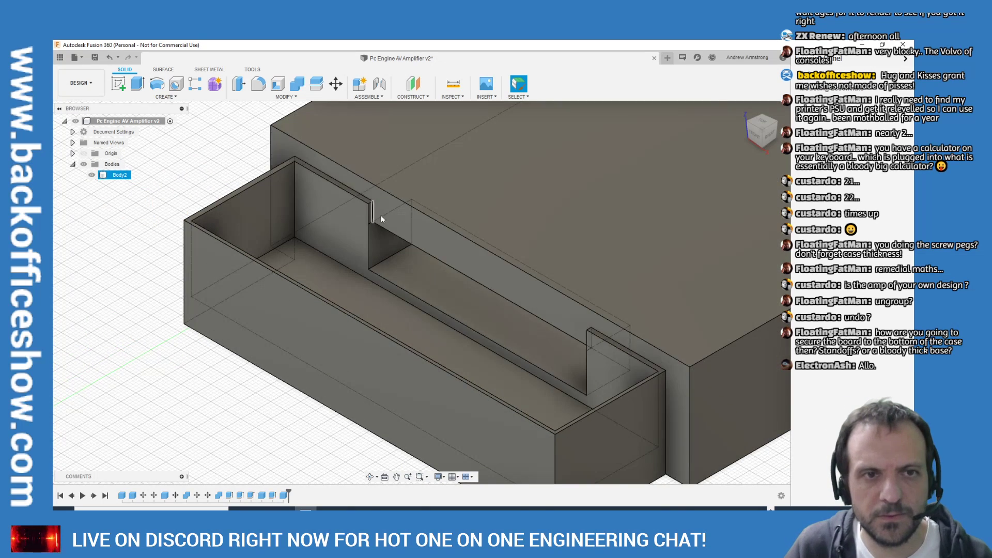
{"action": "scroll", "coordinate": [317, 179], "scroll_direction": "up", "scroll_amount": 2}
{"action": "scroll", "coordinate": [439, 182], "scroll_direction": "down", "scroll_amount": 6}
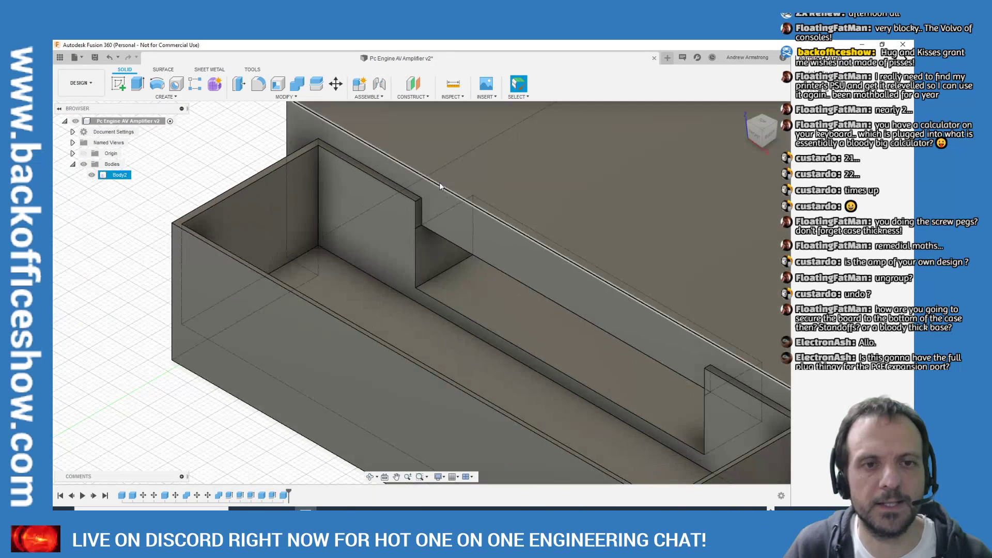
{"action": "scroll", "coordinate": [685, 136], "scroll_direction": "up", "scroll_amount": 2}
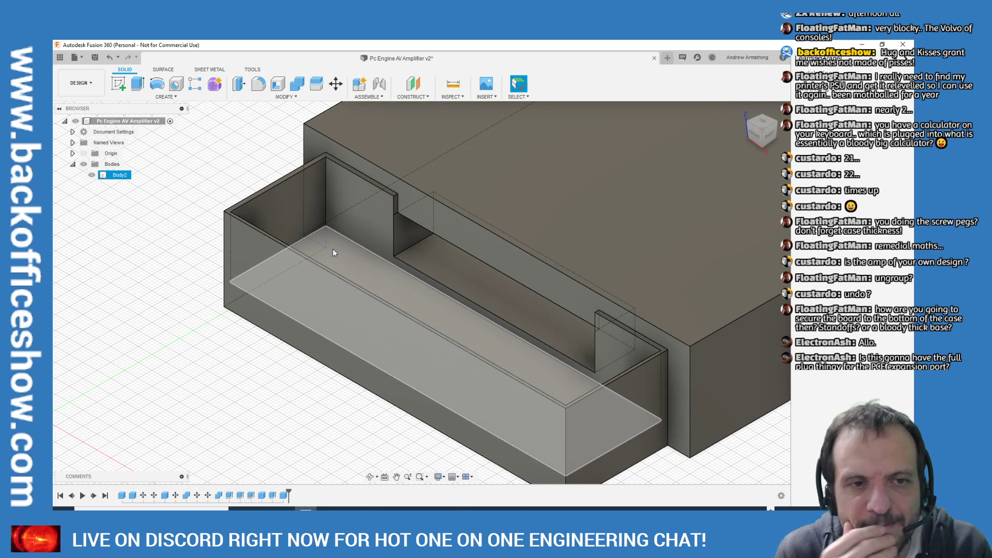
{"action": "scroll", "coordinate": [333, 249], "scroll_direction": "down", "scroll_amount": 3}
{"action": "scroll", "coordinate": [323, 250], "scroll_direction": "up", "scroll_amount": 5}
{"action": "scroll", "coordinate": [364, 272], "scroll_direction": "down", "scroll_amount": 3}
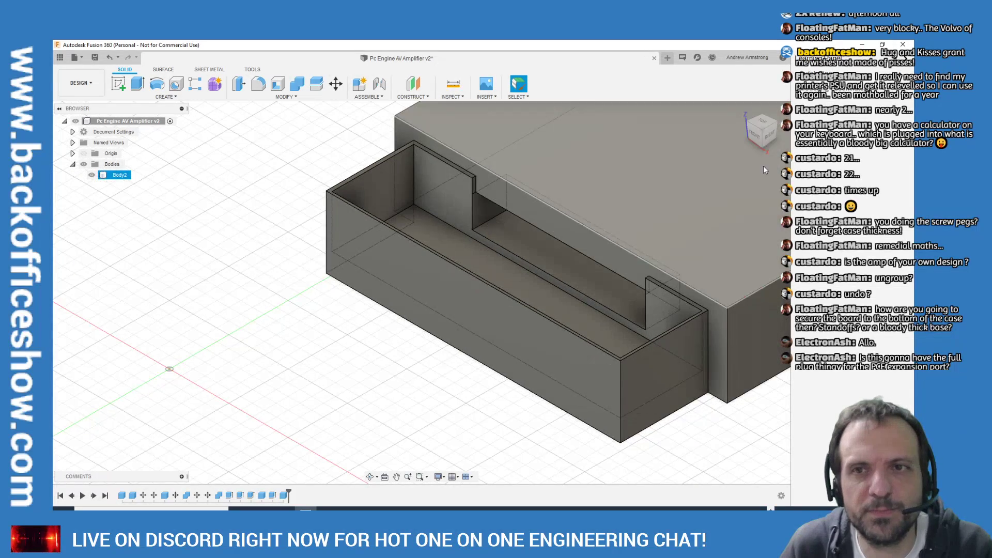
Create a cylinder 10 mm in diameter and 5 mm high on the front origin plane, just below the block
{"action": "left_click", "coordinate": [755, 143]}
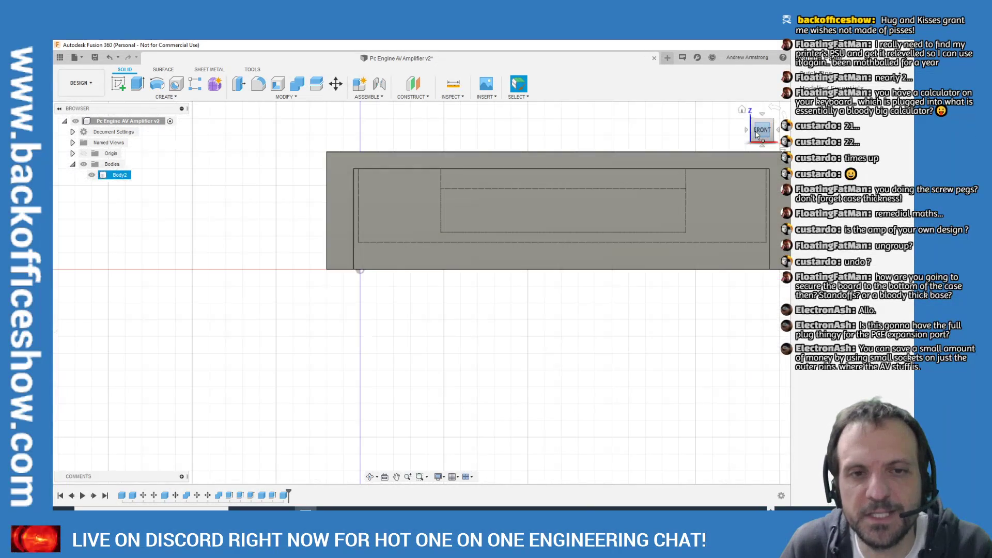
{"action": "left_click", "coordinate": [663, 160]}
{"action": "scroll", "coordinate": [663, 160], "scroll_direction": "up", "scroll_amount": 3}
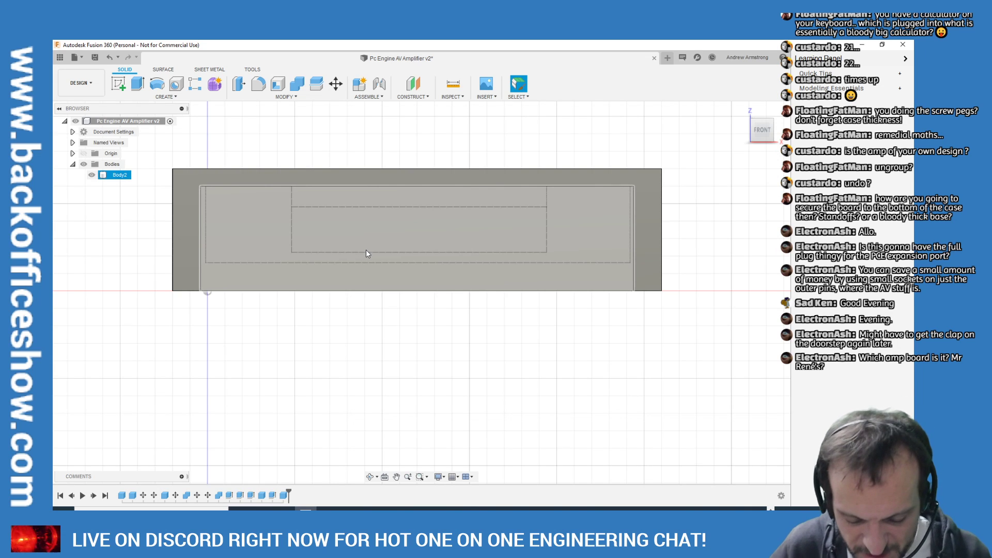
{"action": "left_click", "coordinate": [81, 332]}
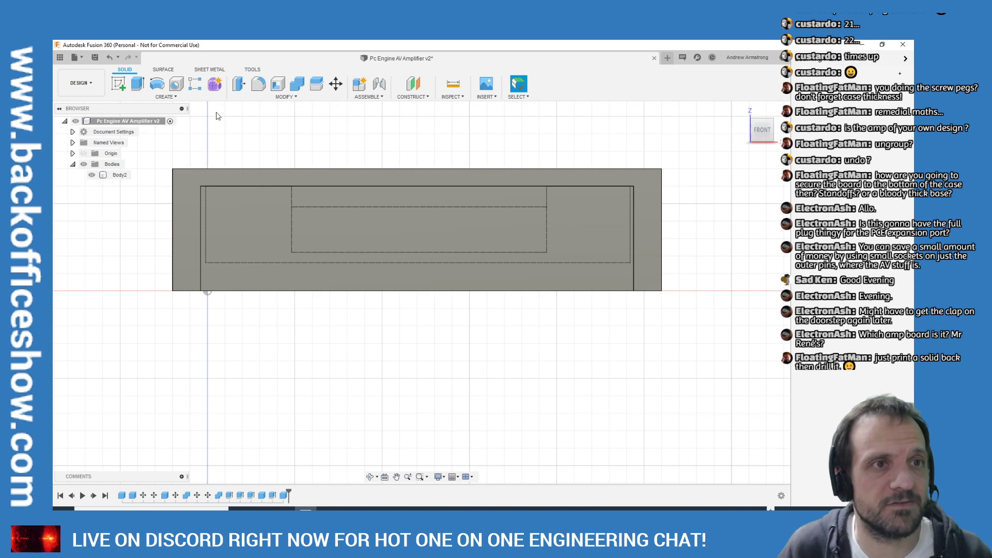
{"action": "left_click", "coordinate": [178, 97]}
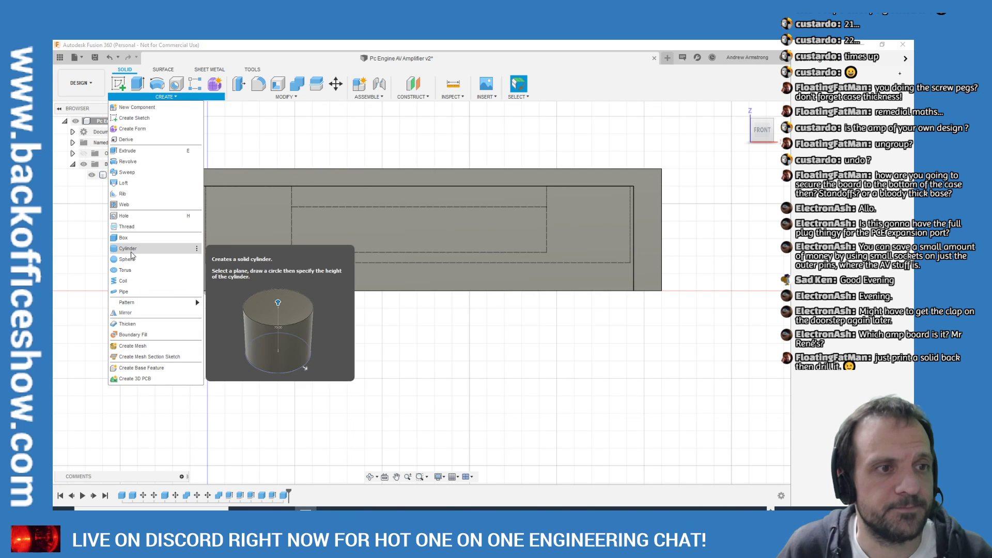
{"action": "left_click", "coordinate": [130, 252]}
{"action": "left_click", "coordinate": [247, 254]}
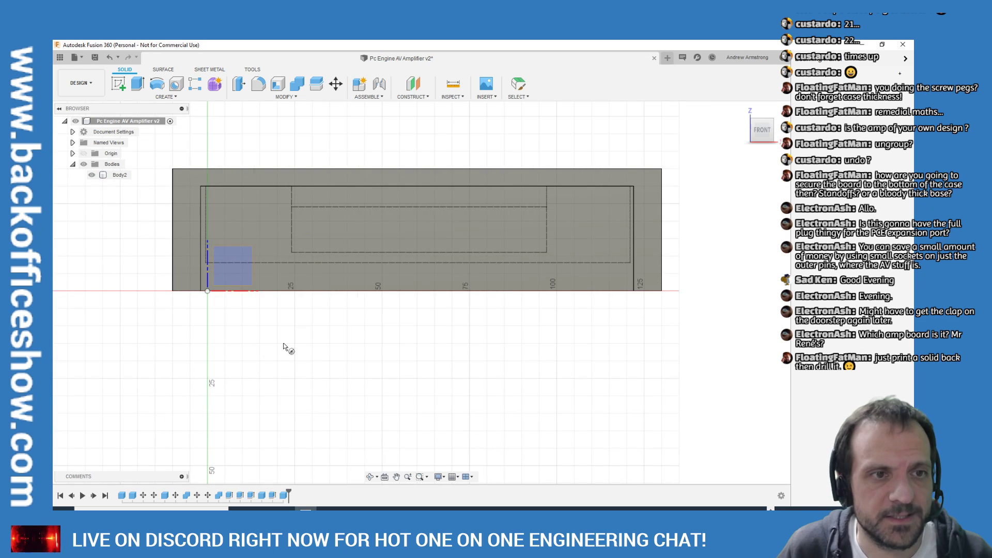
{"action": "left_click", "coordinate": [243, 264]}
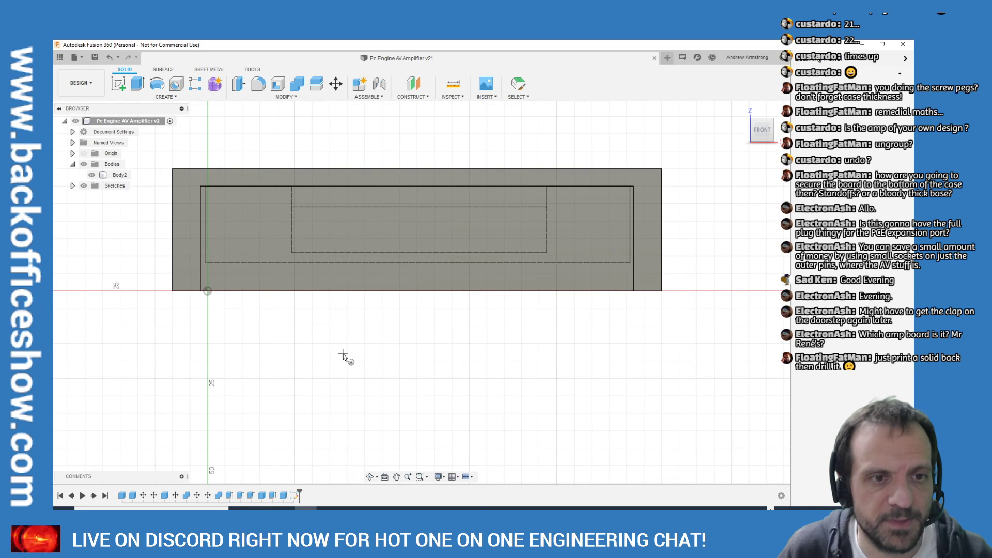
{"action": "left_click", "coordinate": [294, 344]}
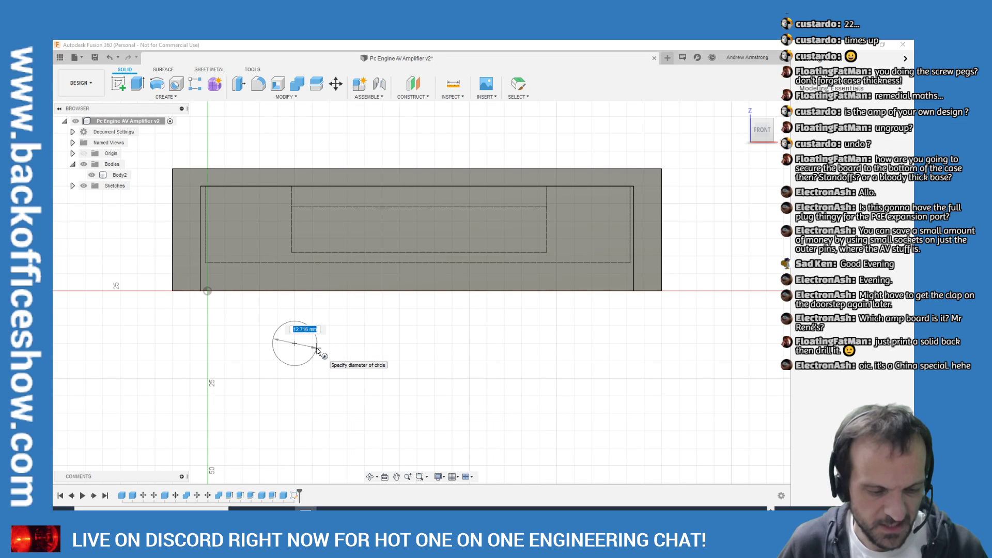
{"action": "type", "text": "5"}
{"action": "key", "text": "Return"}
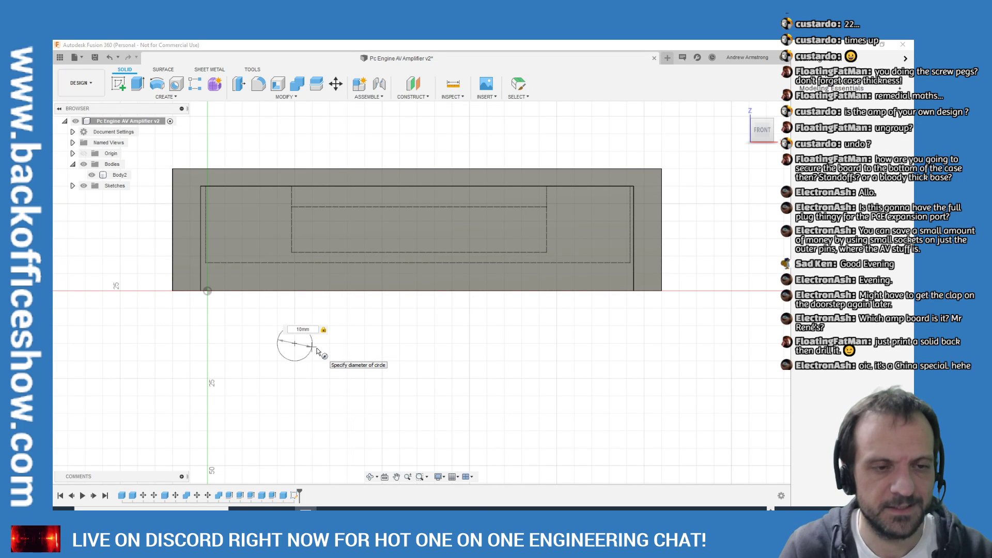
{"action": "scroll", "coordinate": [283, 338], "scroll_direction": "up", "scroll_amount": 3}
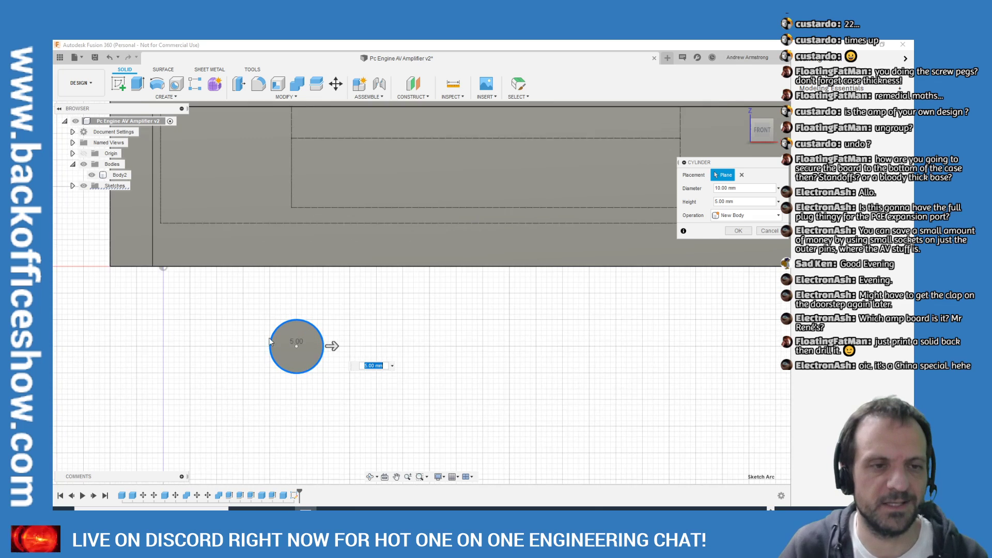
{"action": "left_click", "coordinate": [161, 98]}
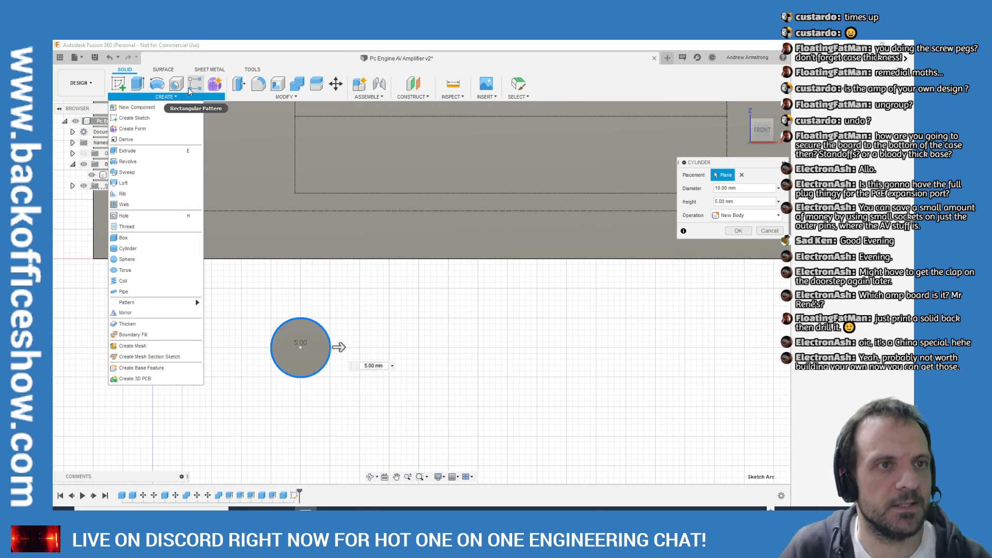
{"action": "left_click", "coordinate": [194, 84]}
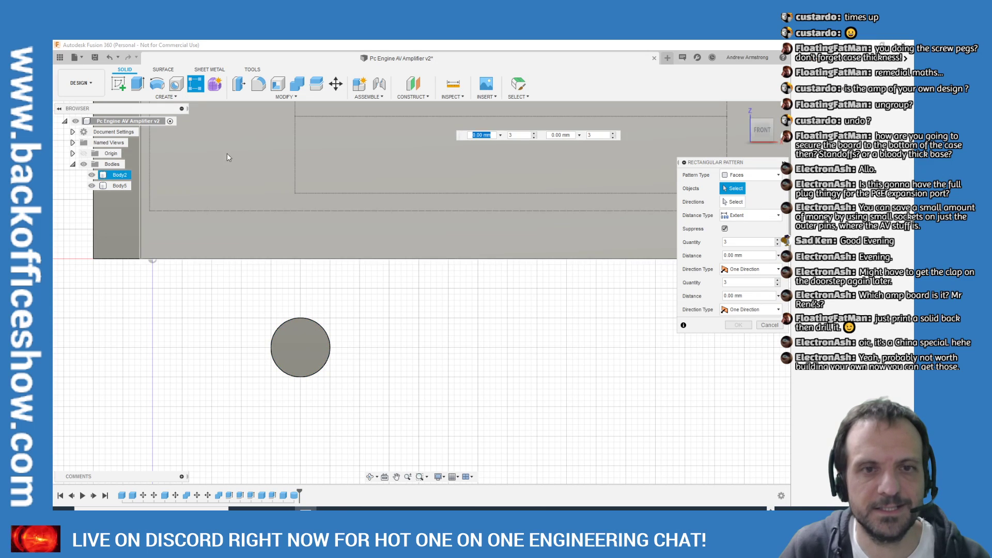
{"action": "left_click", "coordinate": [300, 345]}
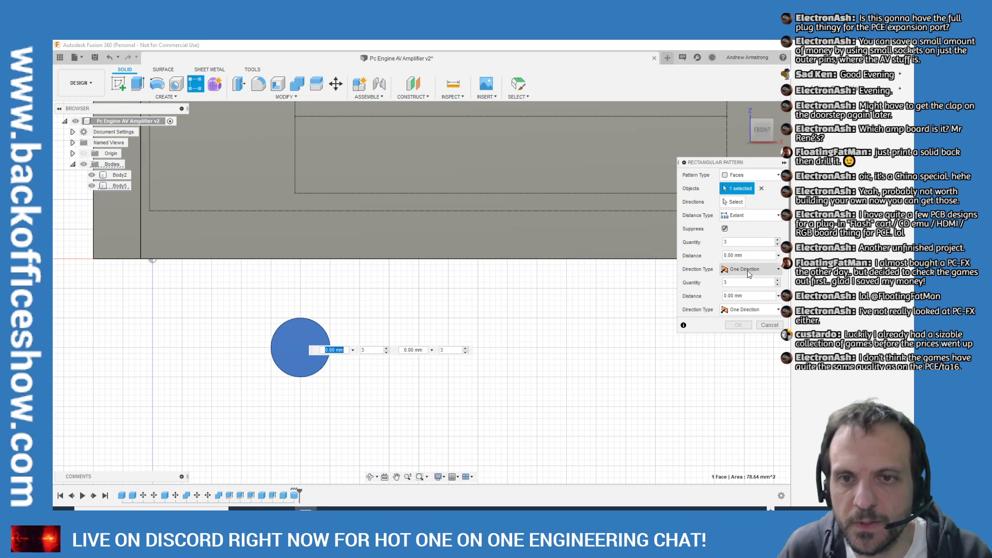
{"action": "double_click", "coordinate": [733, 255]}
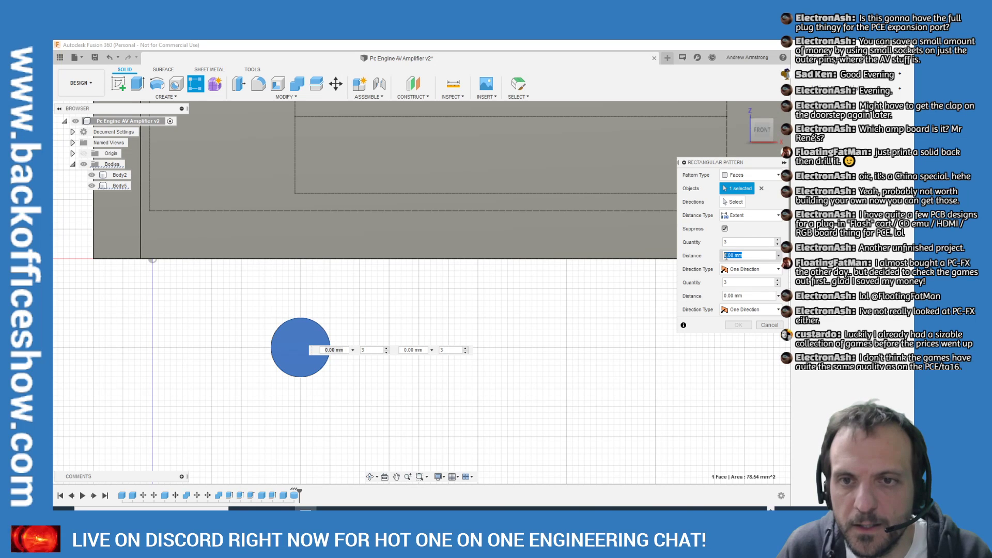
{"action": "type", "text": "15mm"}
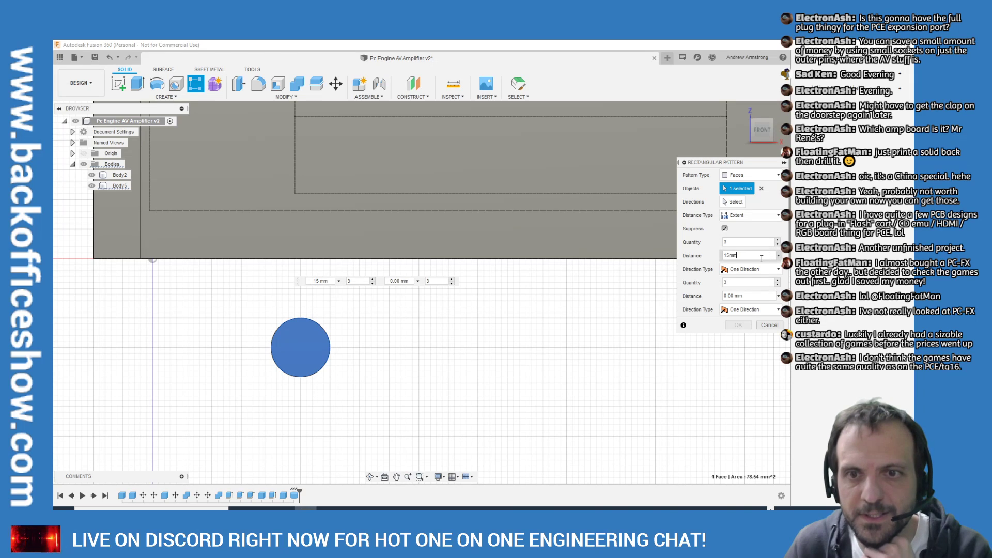
{"action": "double_click", "coordinate": [736, 283]}
{"action": "type", "text": "1"}
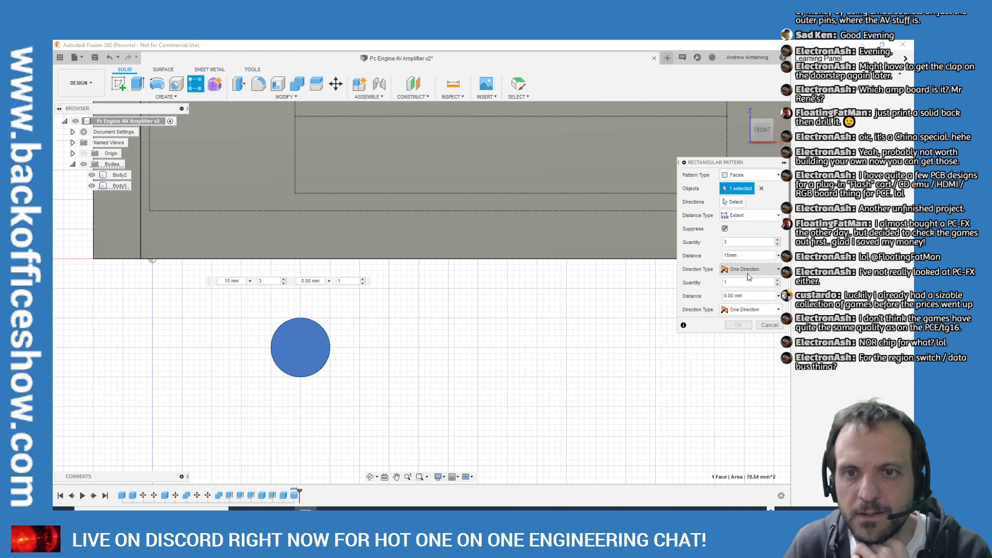
{"action": "scroll", "coordinate": [463, 306], "scroll_direction": "up", "scroll_amount": 2}
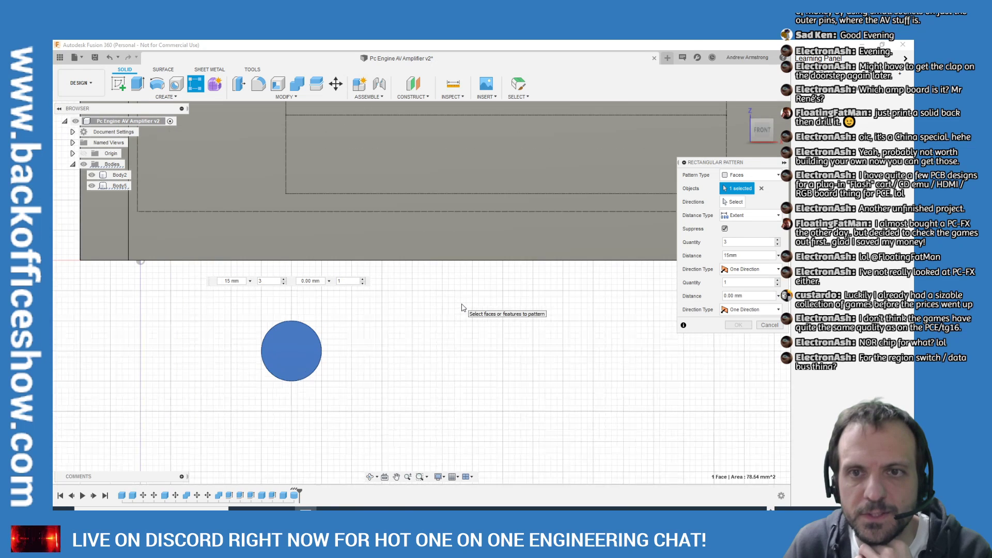
{"action": "left_click", "coordinate": [725, 201]}
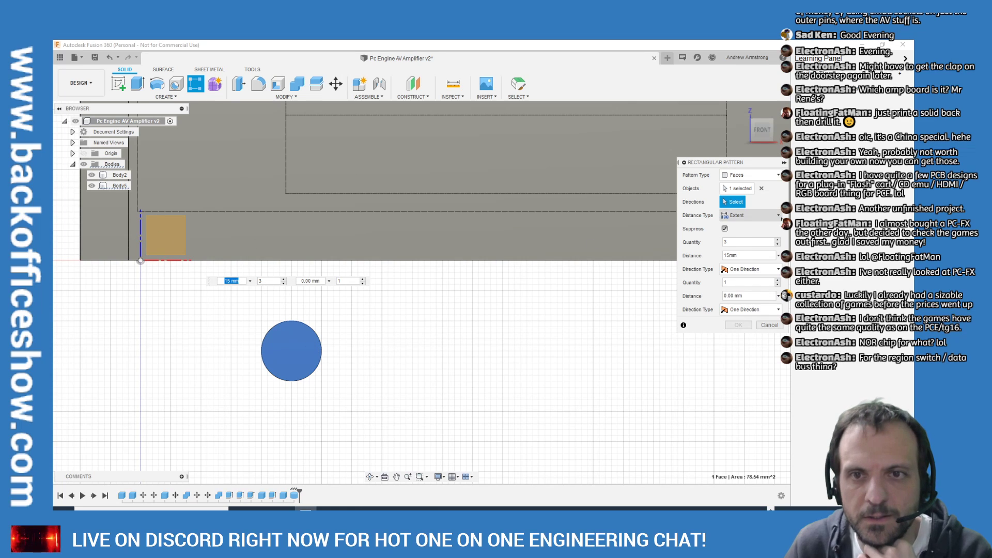
{"action": "left_click", "coordinate": [778, 216]}
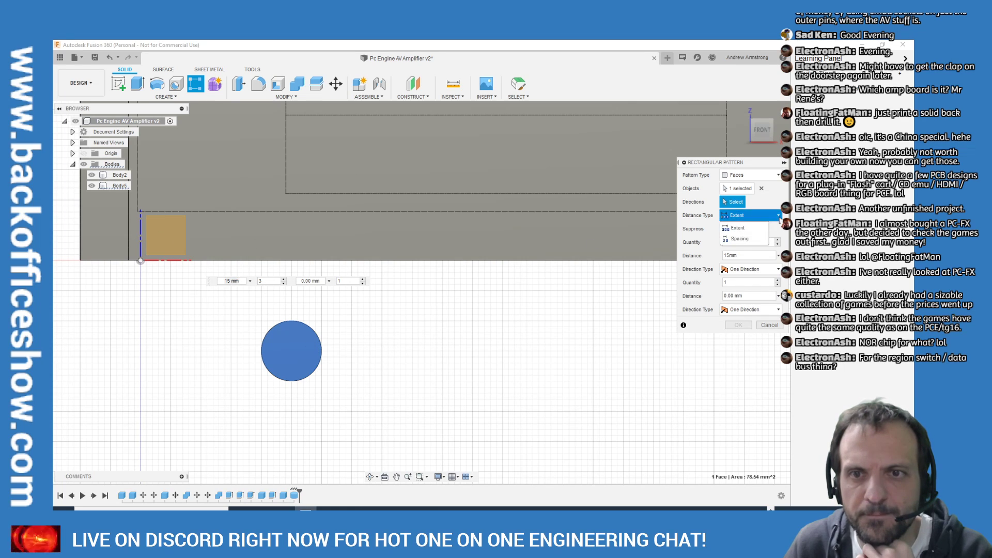
{"action": "left_click", "coordinate": [747, 226]}
{"action": "left_click", "coordinate": [778, 215]}
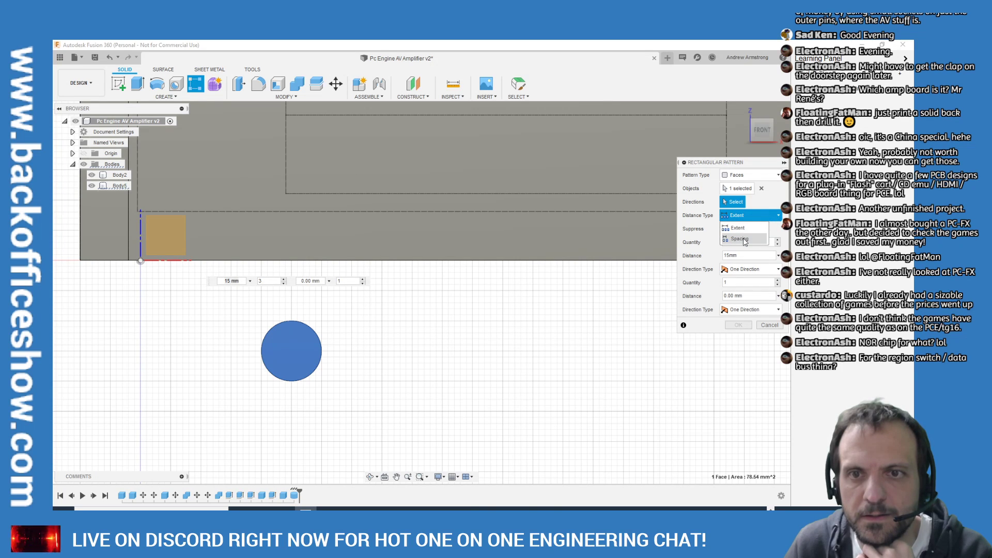
{"action": "left_click", "coordinate": [744, 240]}
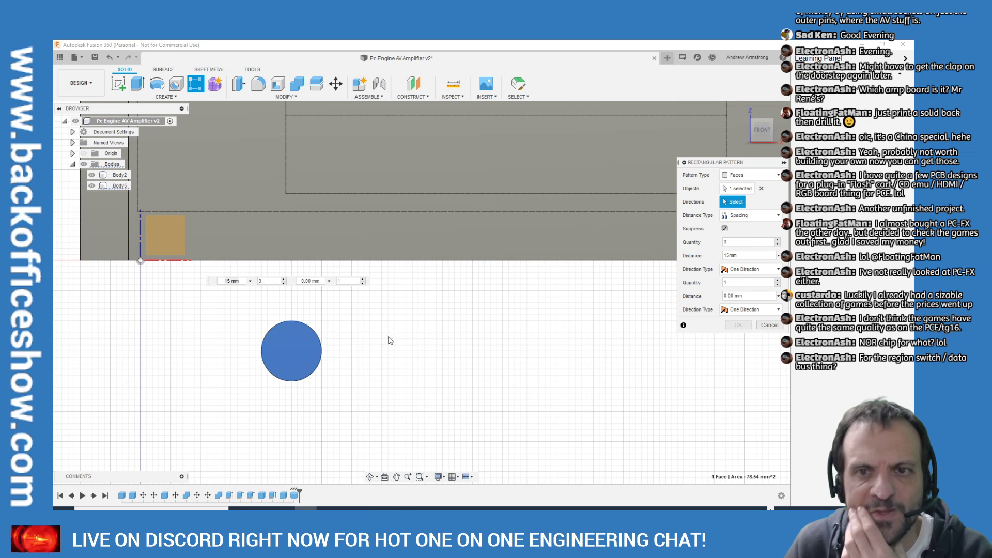
{"action": "left_click", "coordinate": [745, 270]}
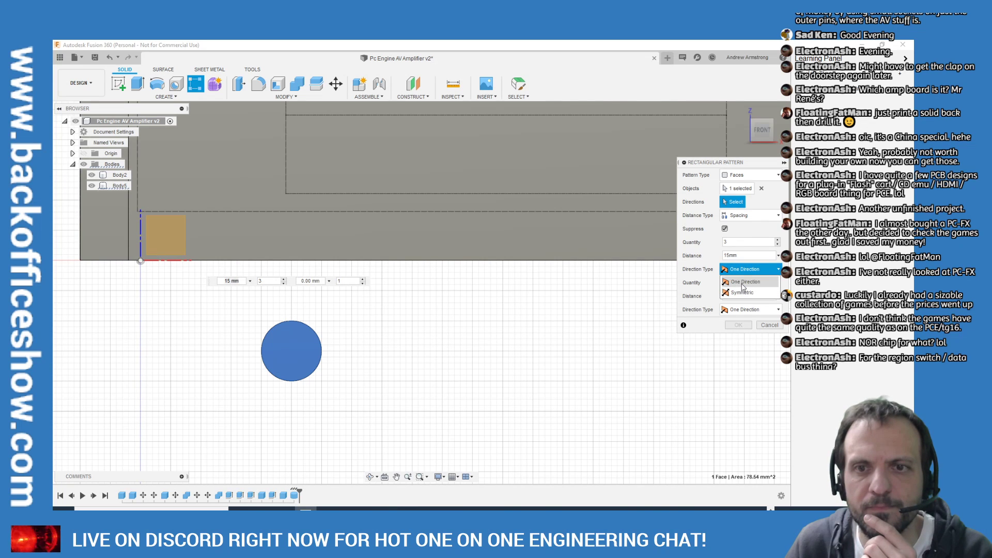
{"action": "left_click", "coordinate": [742, 282]}
{"action": "scroll", "coordinate": [322, 319], "scroll_direction": "down", "scroll_amount": 1}
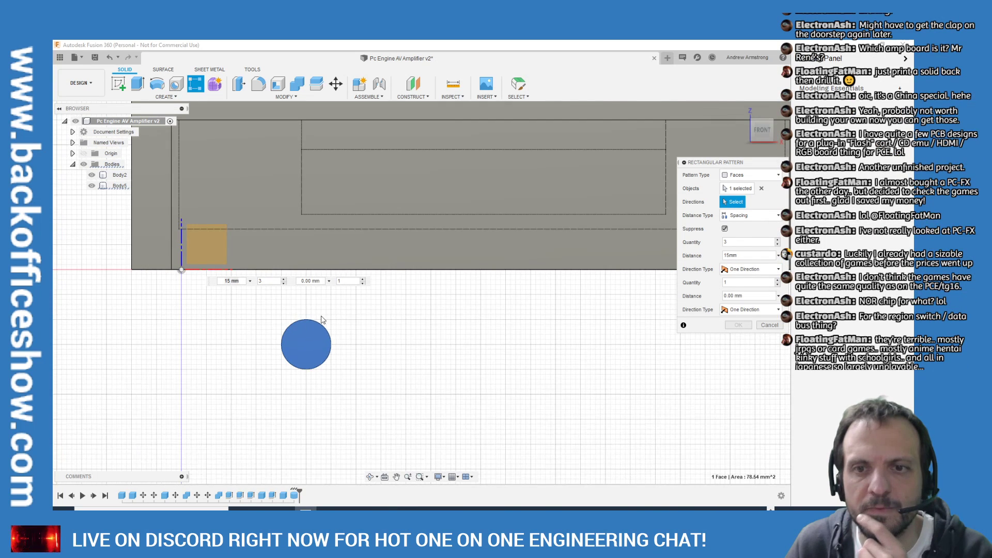
{"action": "scroll", "coordinate": [321, 319], "scroll_direction": "up", "scroll_amount": 1}
{"action": "scroll", "coordinate": [310, 320], "scroll_direction": "up", "scroll_amount": 1}
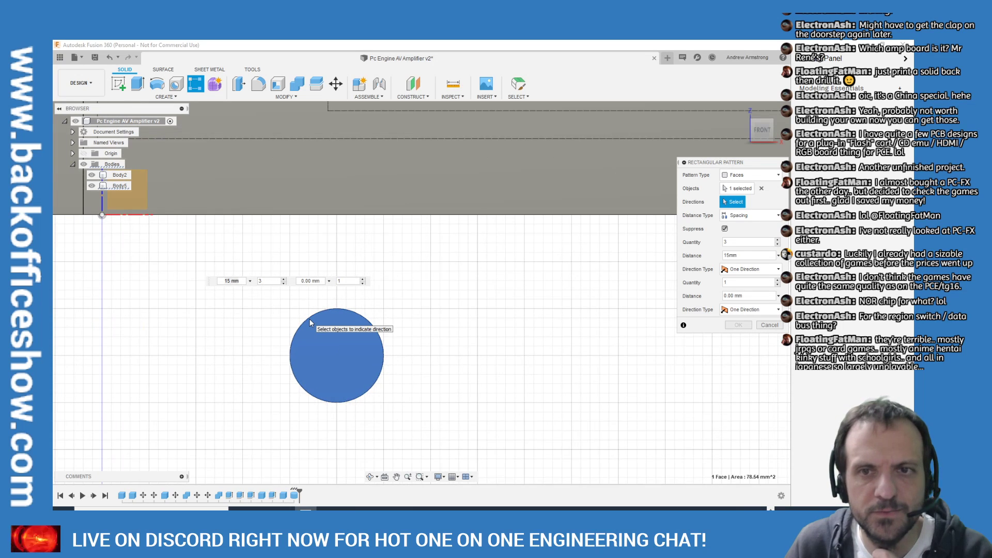
{"action": "left_click", "coordinate": [753, 176]}
{"action": "left_click", "coordinate": [738, 199]}
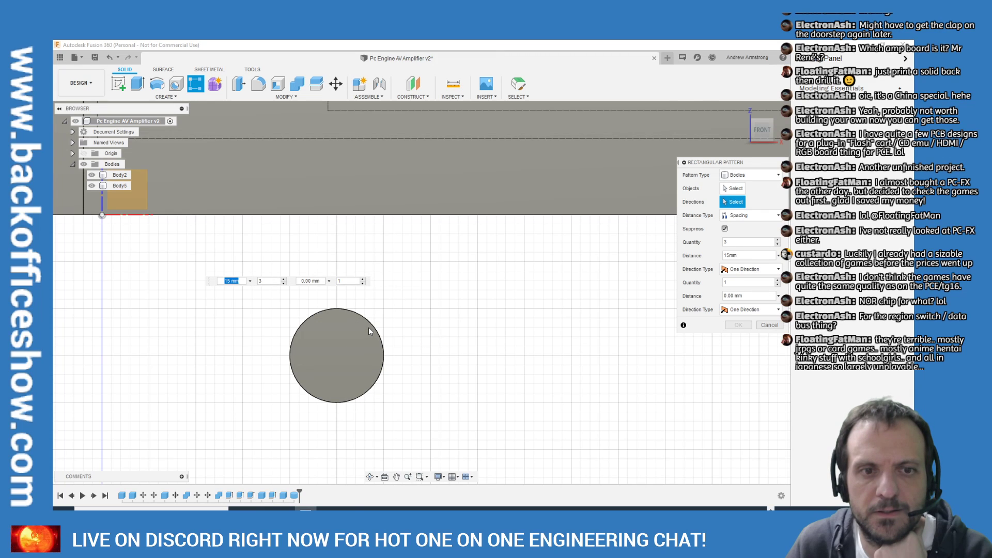
{"action": "left_click", "coordinate": [762, 324]}
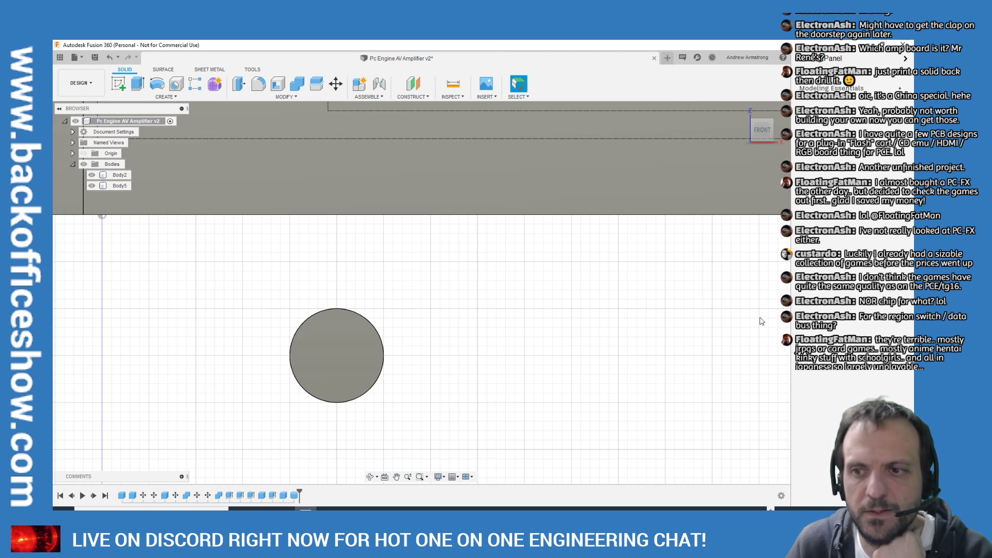
Try to set up a rectangular pattern from the selected faces of the cylinder
{"action": "left_click", "coordinate": [717, 114]}
{"action": "left_click", "coordinate": [736, 113]}
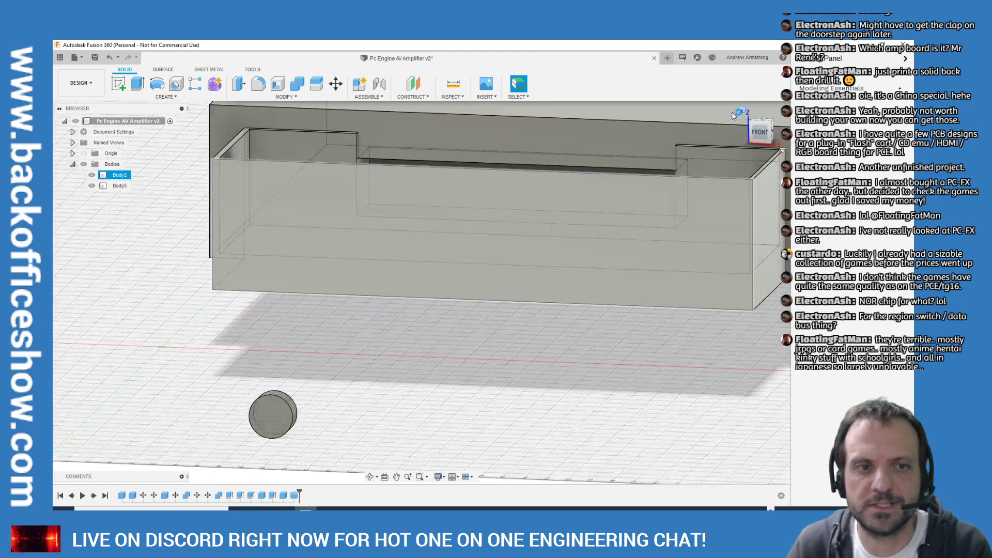
{"action": "scroll", "coordinate": [161, 412], "scroll_direction": "up", "scroll_amount": 5}
{"action": "scroll", "coordinate": [307, 345], "scroll_direction": "up", "scroll_amount": 1}
{"action": "left_click", "coordinate": [305, 344]}
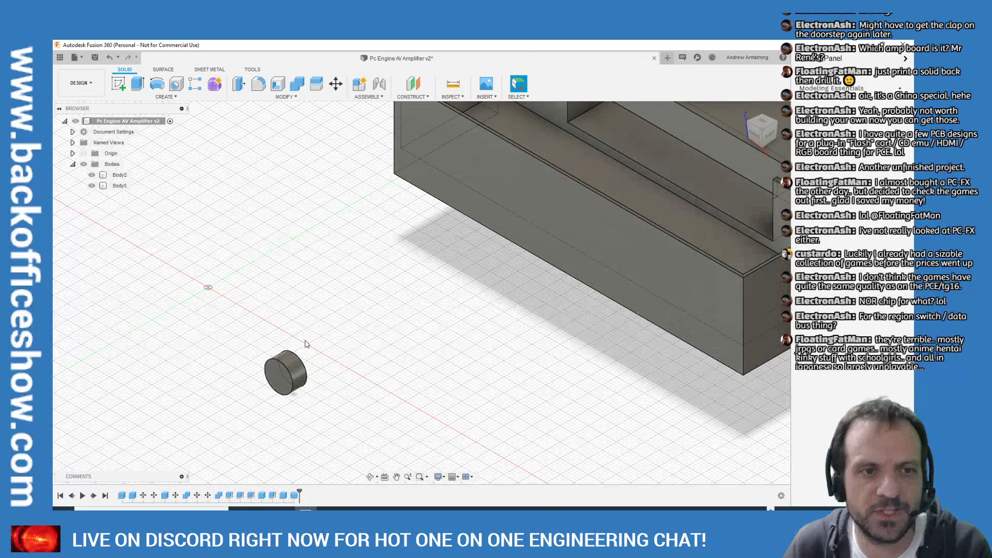
{"action": "scroll", "coordinate": [157, 373], "scroll_direction": "down", "scroll_amount": 1}
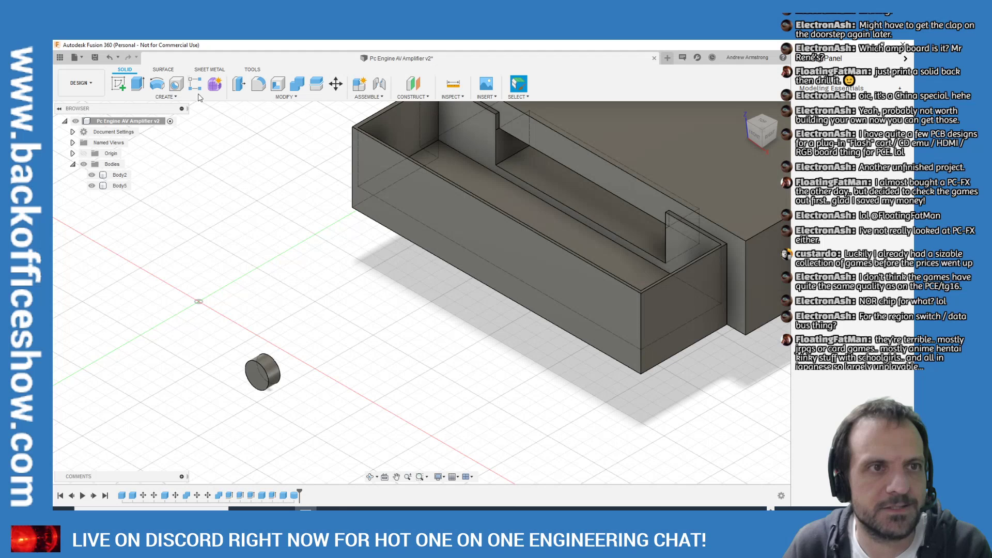
{"action": "left_click", "coordinate": [260, 373]}
{"action": "left_click_drag", "start_coordinate": [236, 327], "coordinate": [294, 449]}
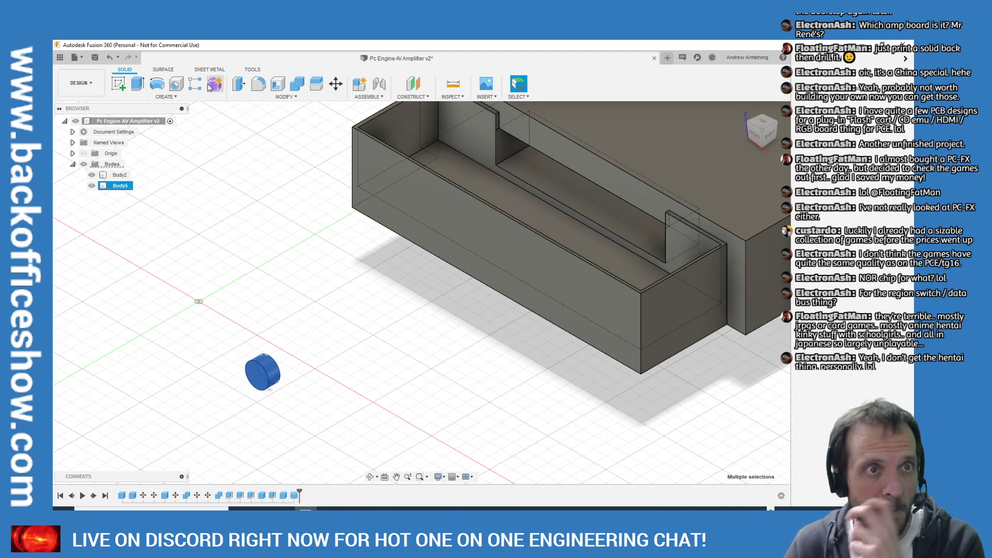
{"action": "left_click", "coordinate": [195, 83]}
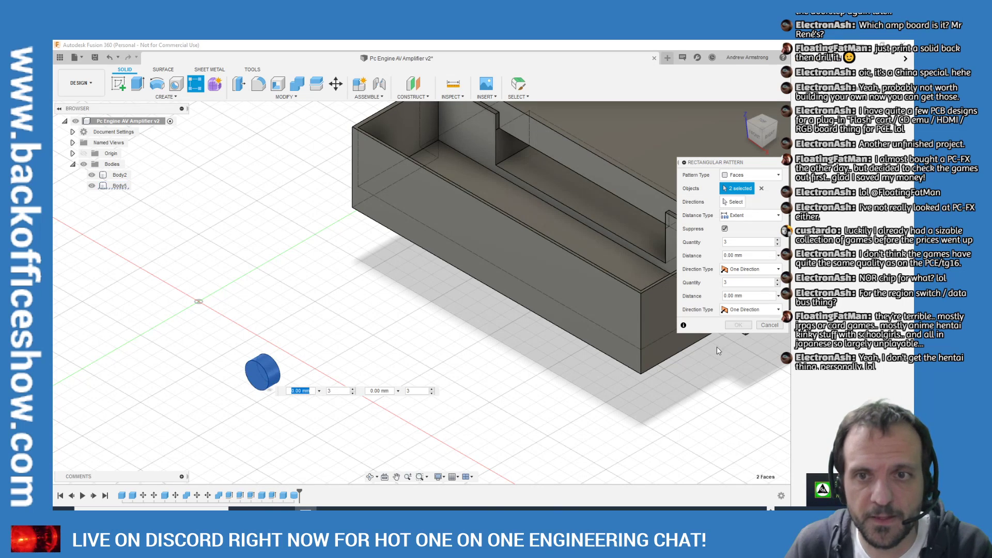
{"action": "left_click", "coordinate": [730, 256]}
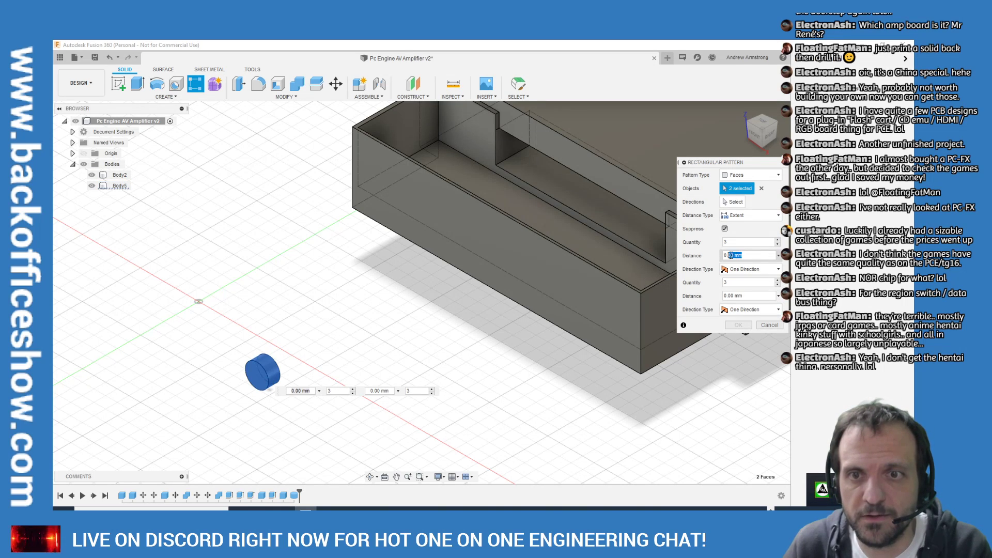
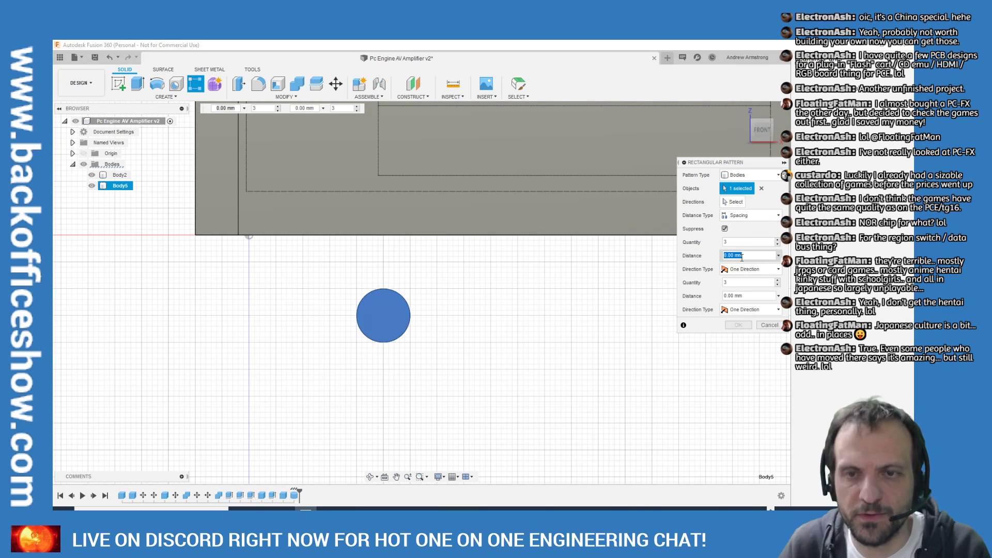
Try to set both spacing distances of the cylinder's rectangular pattern to 15 mm without a direction defined
{"action": "type", "text": "15mm"}
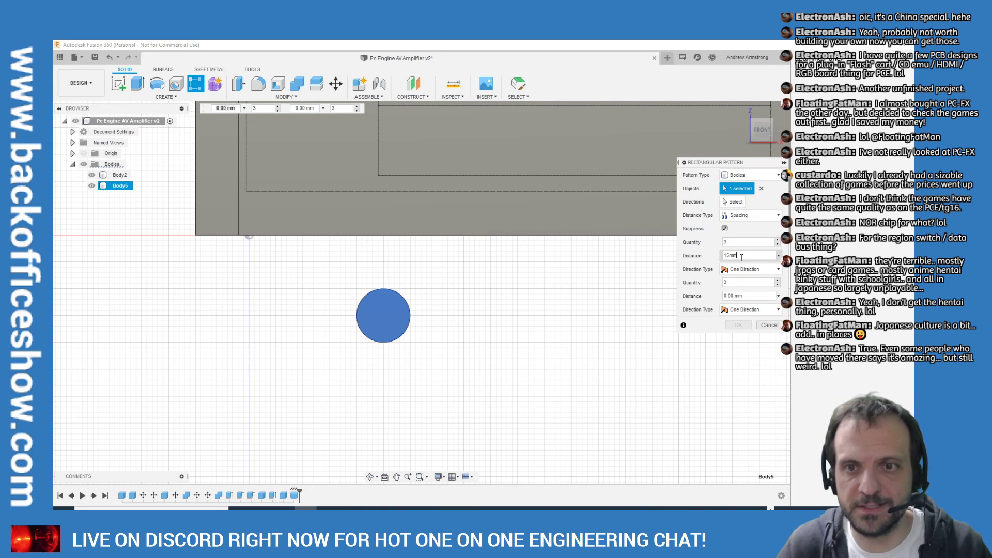
{"action": "left_click", "coordinate": [744, 282]}
{"action": "left_click", "coordinate": [745, 294]}
{"action": "type", "text": "15mm"}
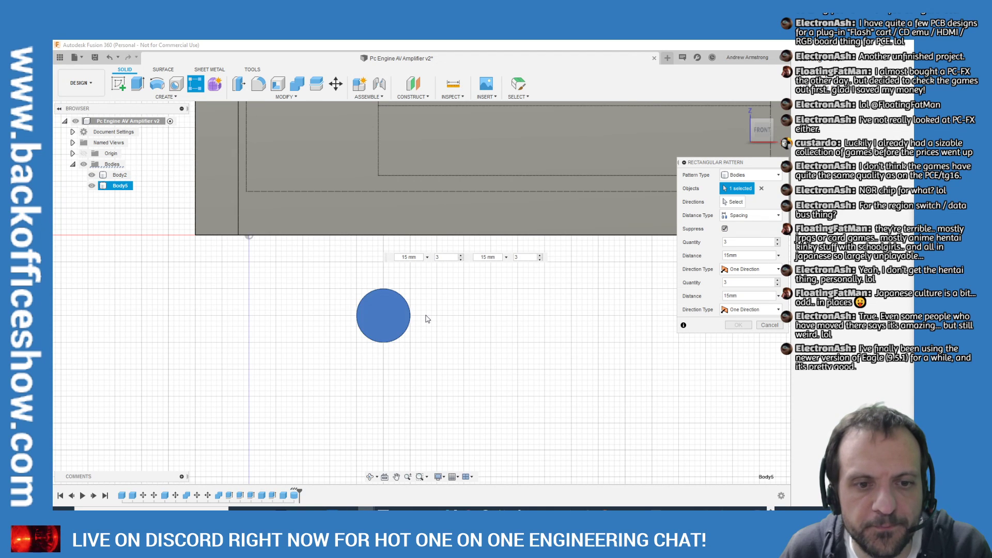
{"action": "scroll", "coordinate": [394, 309], "scroll_direction": "up", "scroll_amount": 3}
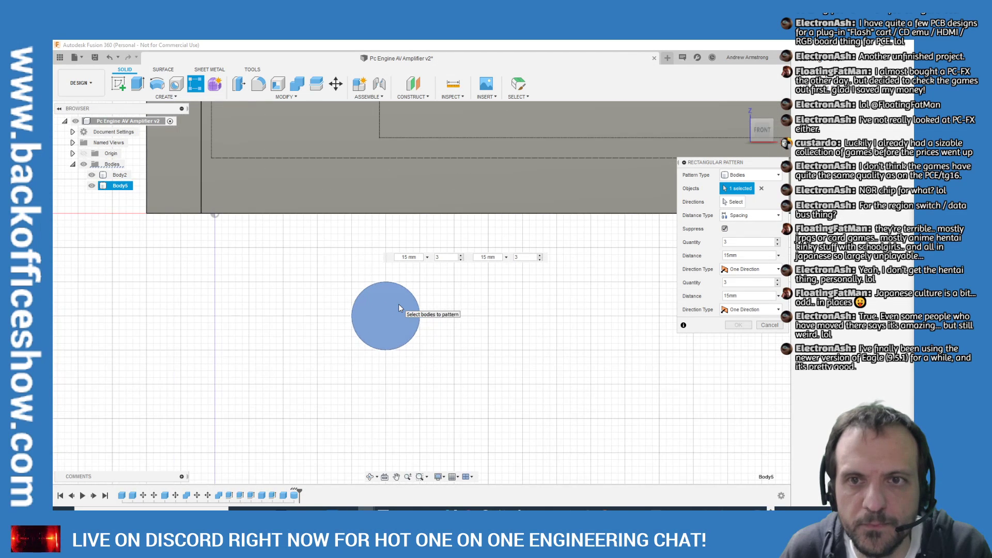
{"action": "left_click", "coordinate": [398, 308]}
Set the pattern direction from the front box's lower side edge and space the cylinder copies 20 mm along the block's width
{"action": "left_click", "coordinate": [742, 111]}
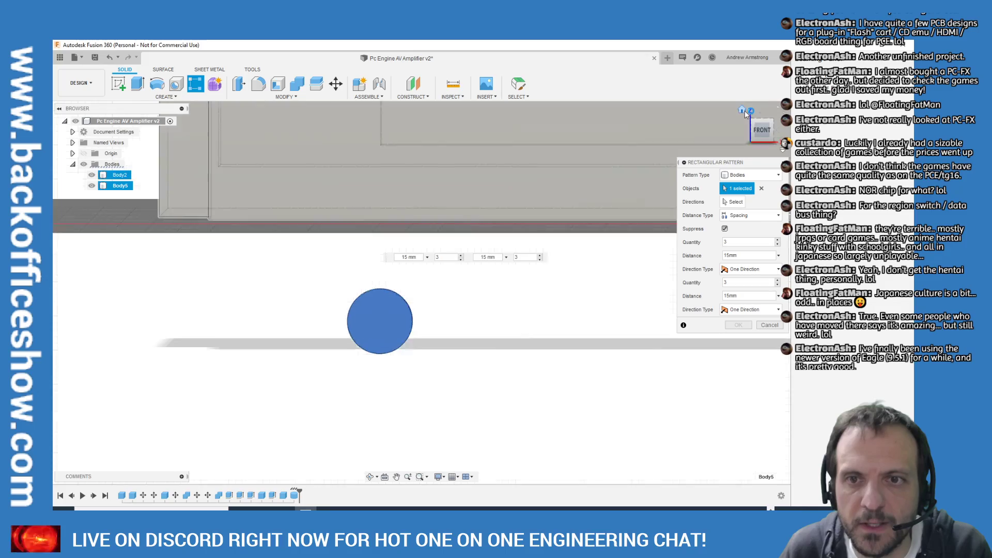
{"action": "scroll", "coordinate": [406, 294], "scroll_direction": "up", "scroll_amount": 5}
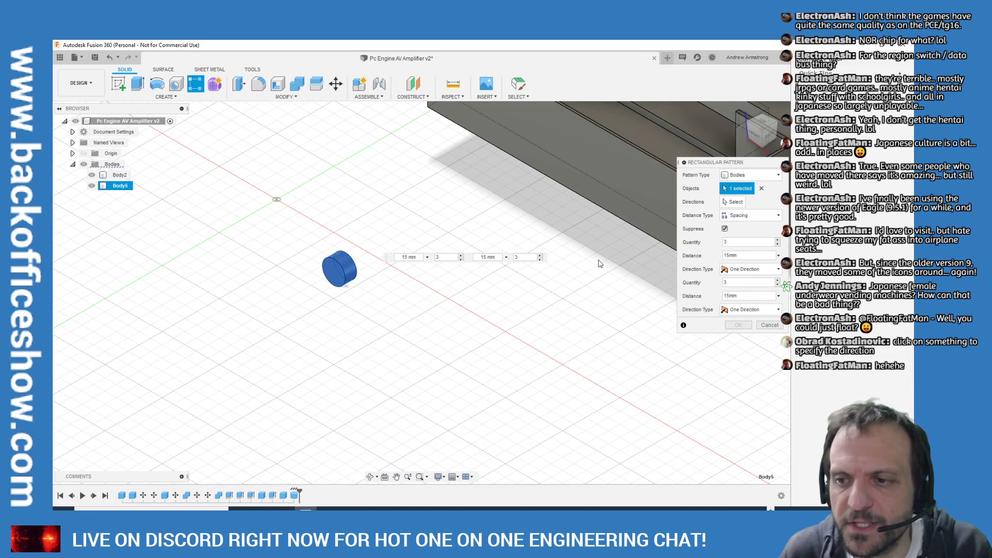
{"action": "scroll", "coordinate": [598, 261], "scroll_direction": "down", "scroll_amount": 5}
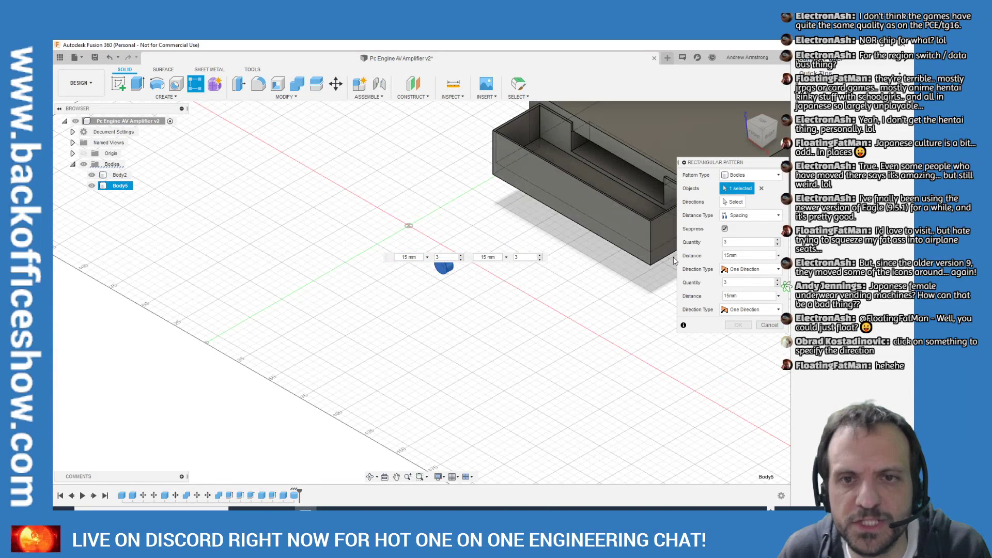
{"action": "left_click", "coordinate": [731, 203]}
{"action": "left_click", "coordinate": [666, 248]}
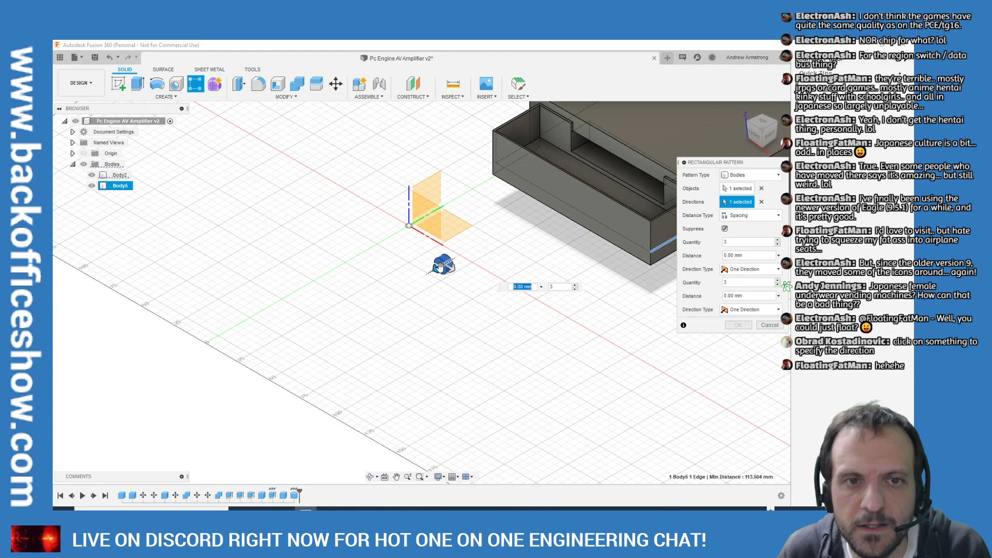
{"action": "left_click_drag", "start_coordinate": [444, 266], "coordinate": [470, 293]}
{"action": "scroll", "coordinate": [437, 274], "scroll_direction": "up", "scroll_amount": 3}
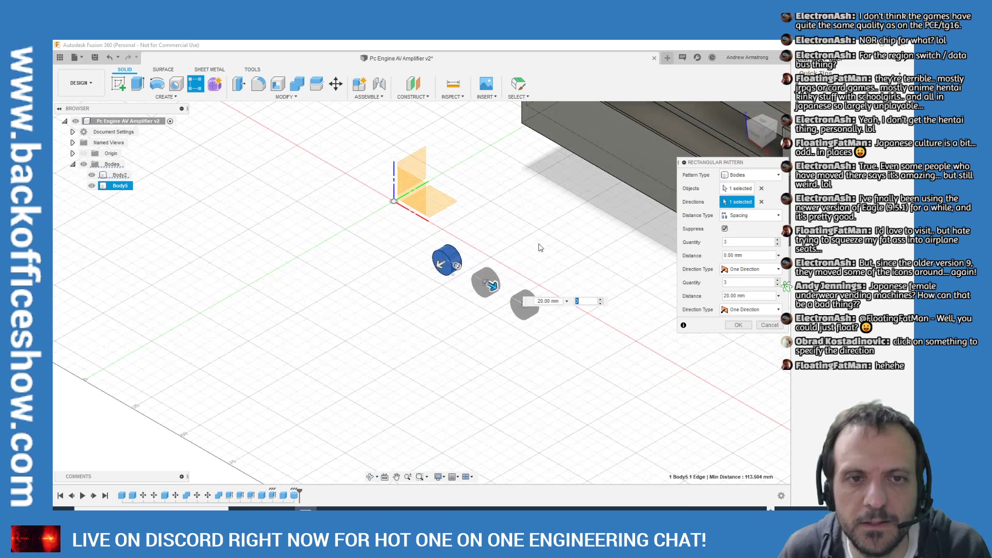
Set the second pattern distance to 15 mm and complete the row of three cylinders
{"action": "left_click", "coordinate": [770, 124]}
{"action": "left_click", "coordinate": [740, 296]}
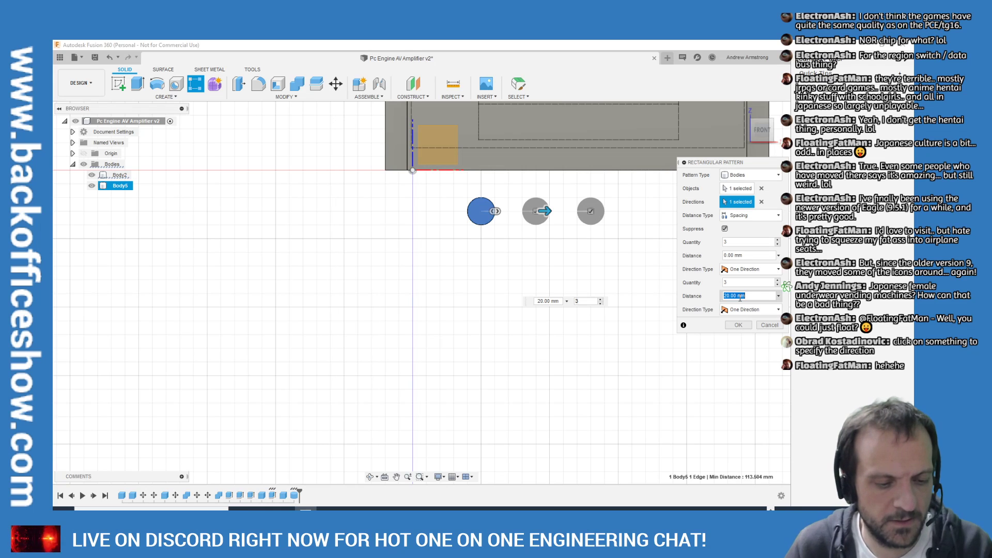
{"action": "type", "text": "15mm"}
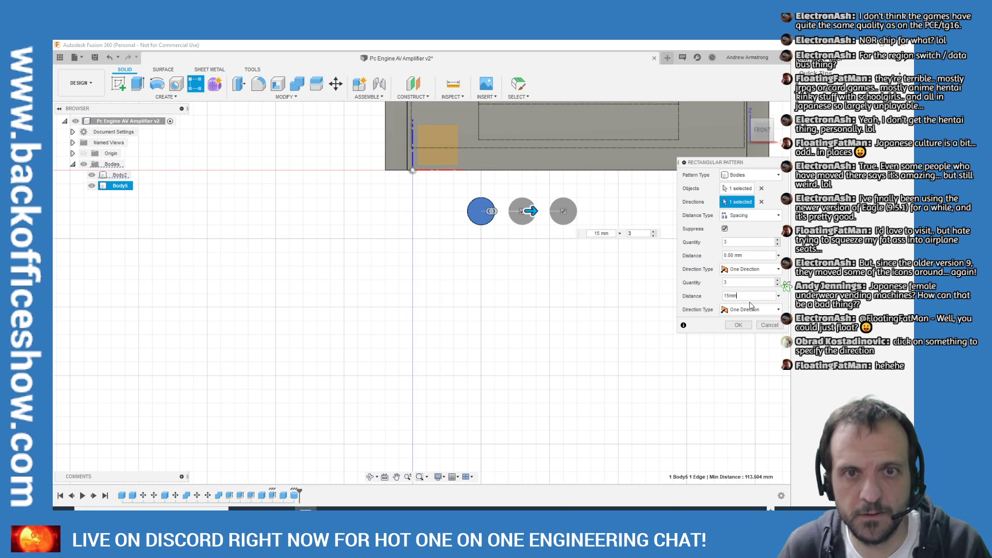
{"action": "scroll", "coordinate": [569, 163], "scroll_direction": "up", "scroll_amount": 3}
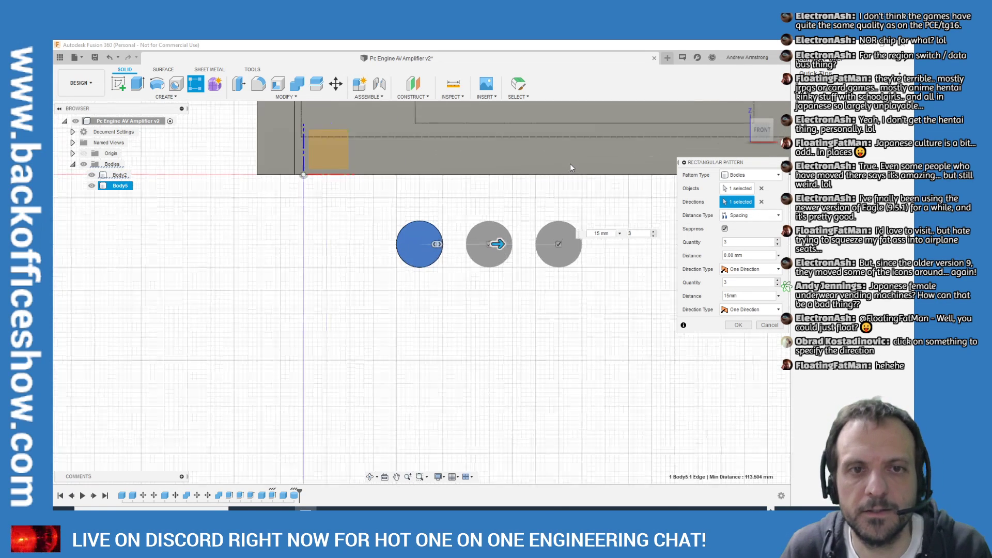
{"action": "scroll", "coordinate": [569, 163], "scroll_direction": "up", "scroll_amount": 1}
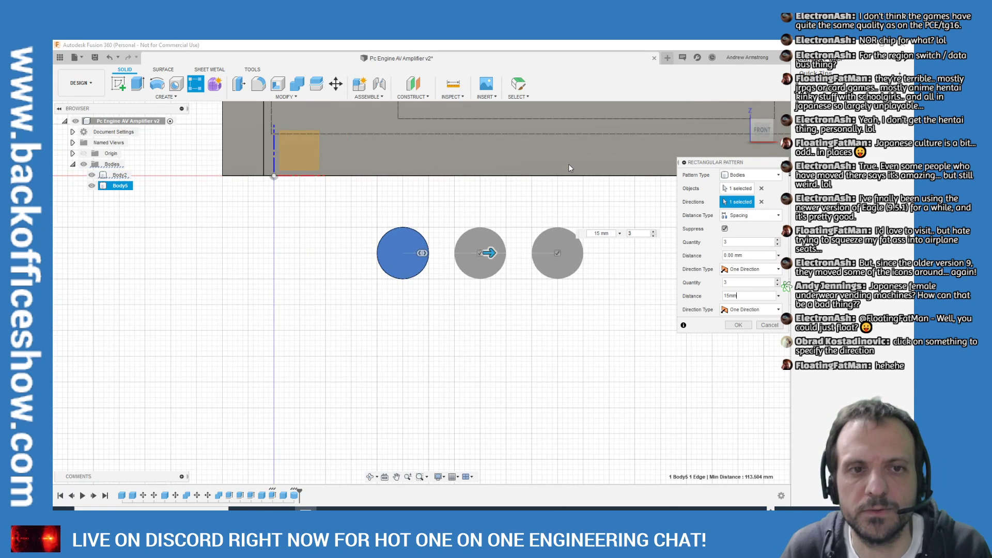
{"action": "left_click", "coordinate": [768, 125]}
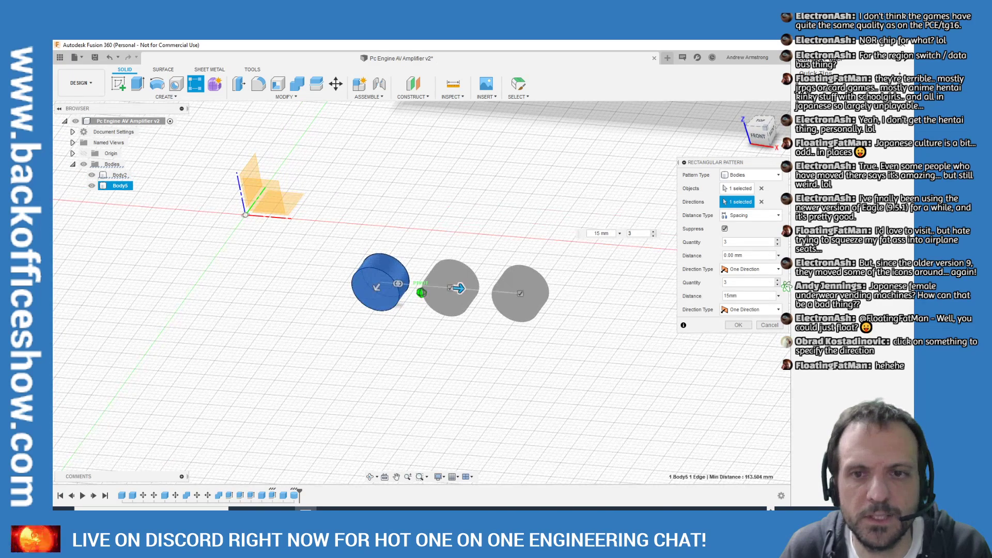
{"action": "left_click", "coordinate": [738, 325]}
Set up a translated copy of the three patterned cylinders, shifted -10 mm along X
{"action": "scroll", "coordinate": [590, 240], "scroll_direction": "down", "scroll_amount": 3}
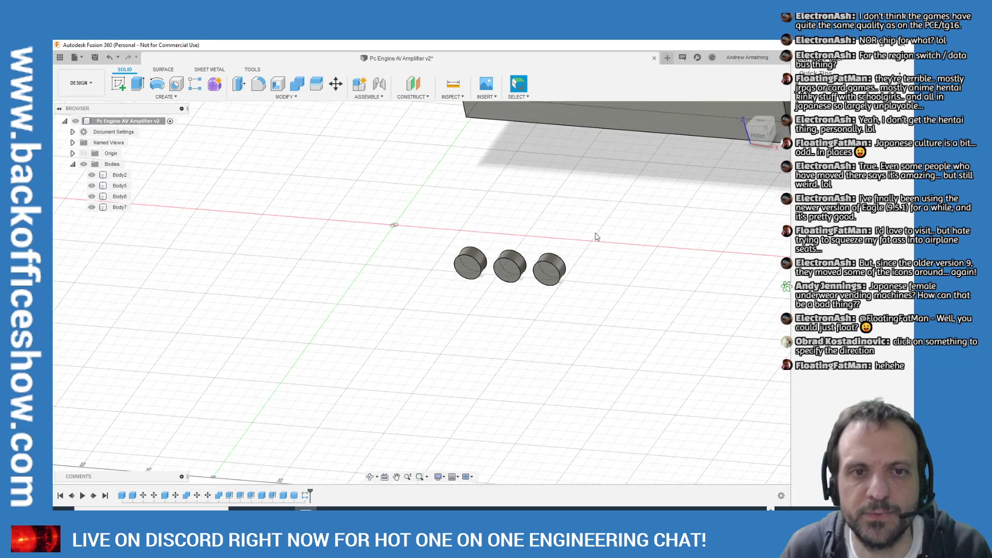
{"action": "scroll", "coordinate": [669, 225], "scroll_direction": "down", "scroll_amount": 3}
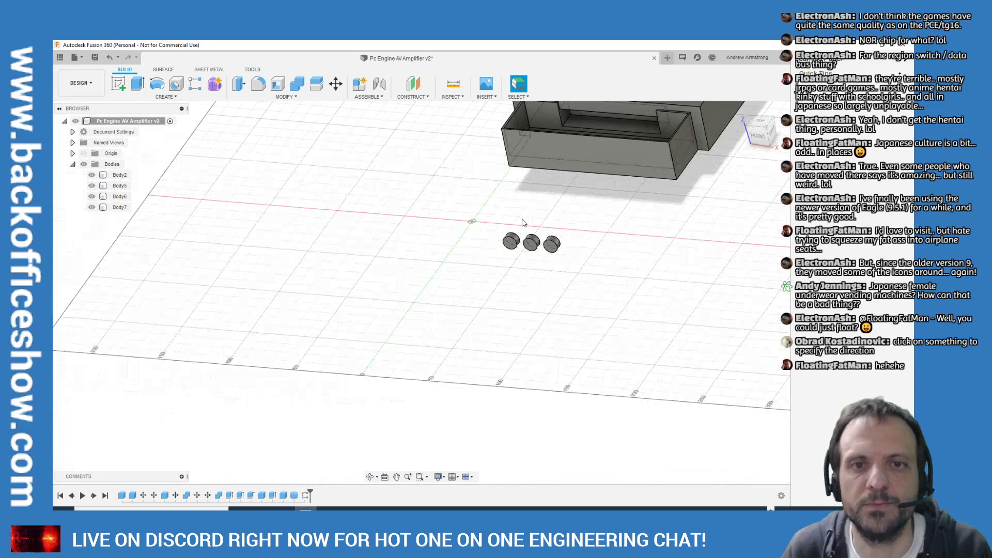
{"action": "left_click", "coordinate": [755, 136]}
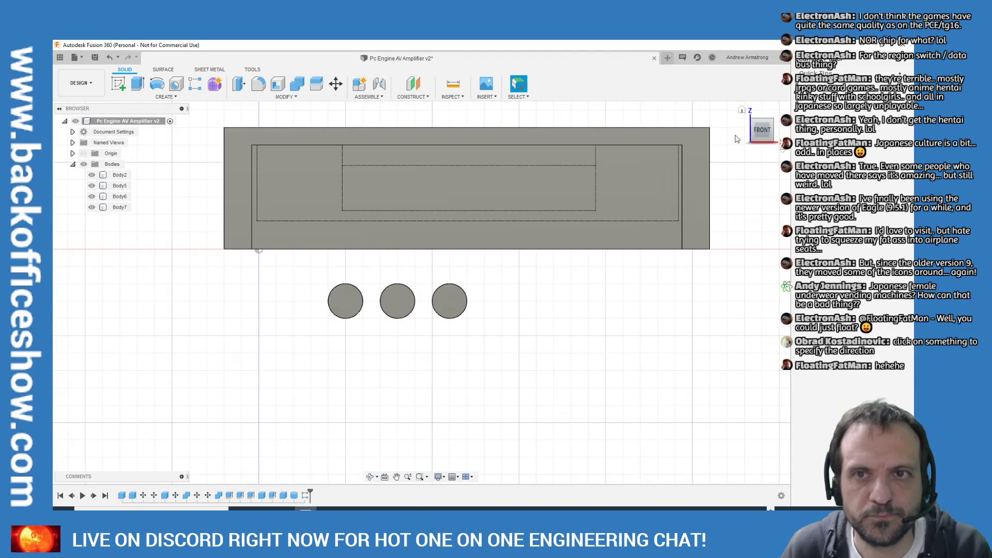
{"action": "left_click", "coordinate": [742, 110]}
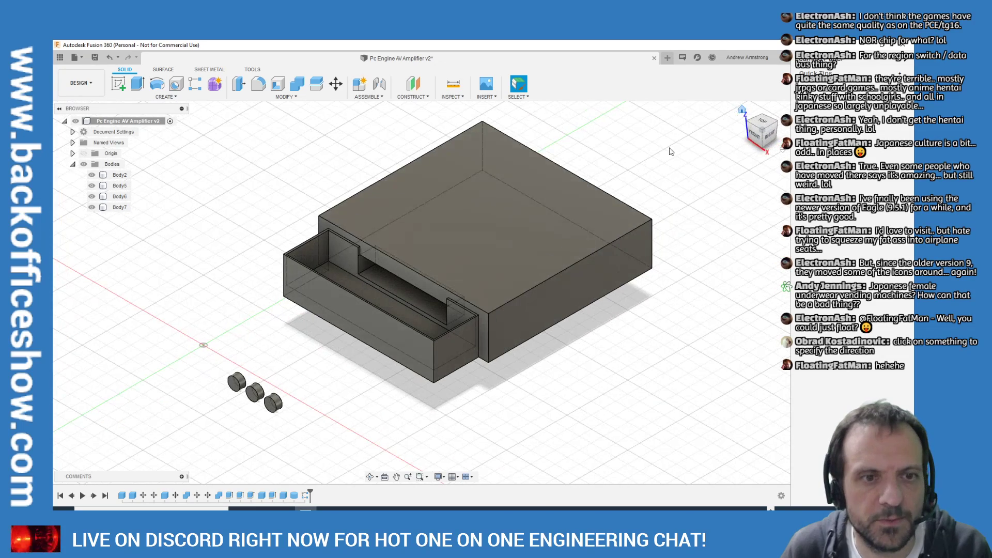
{"action": "scroll", "coordinate": [110, 355], "scroll_direction": "down", "scroll_amount": 2}
{"action": "scroll", "coordinate": [210, 394], "scroll_direction": "up", "scroll_amount": 5}
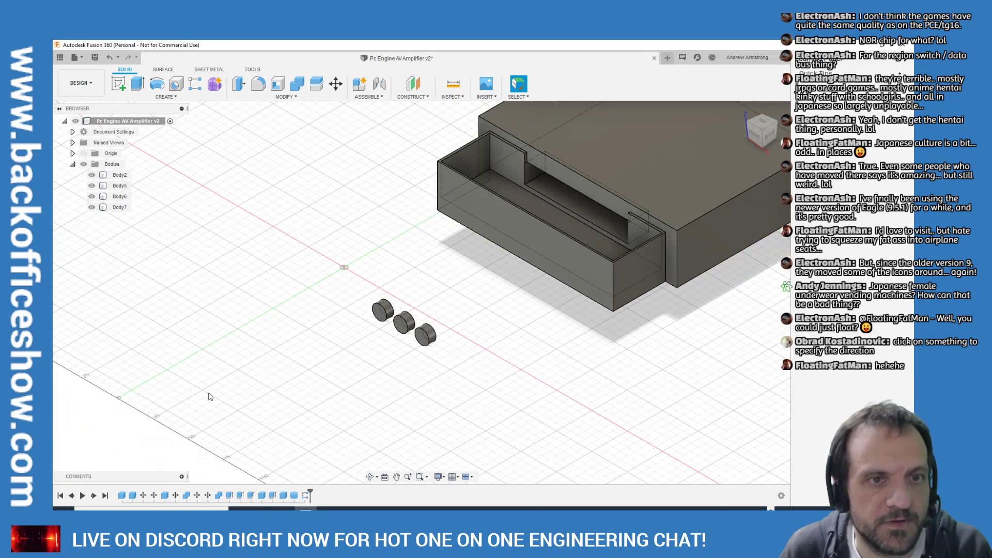
{"action": "left_click_drag", "start_coordinate": [307, 268], "coordinate": [452, 378]}
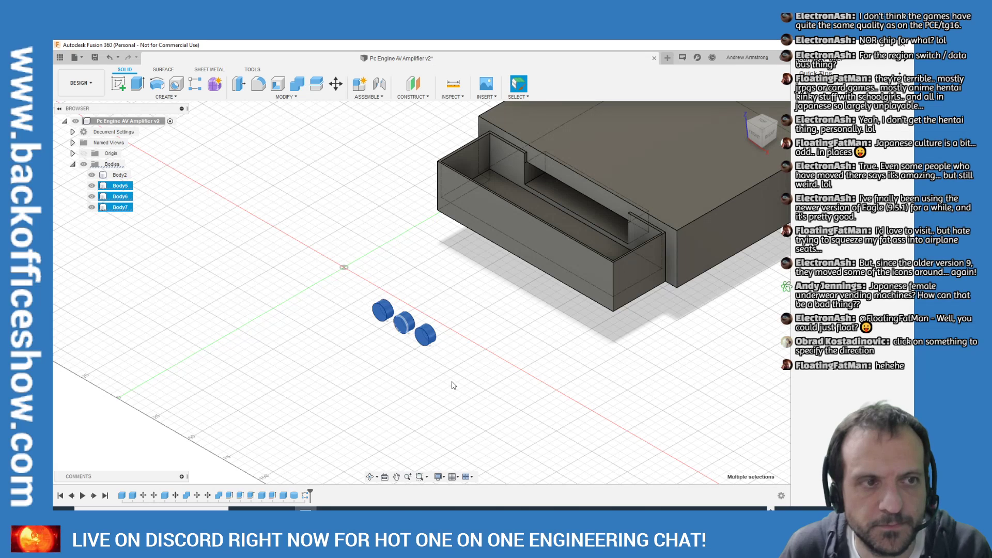
{"action": "right_click", "coordinate": [459, 351]}
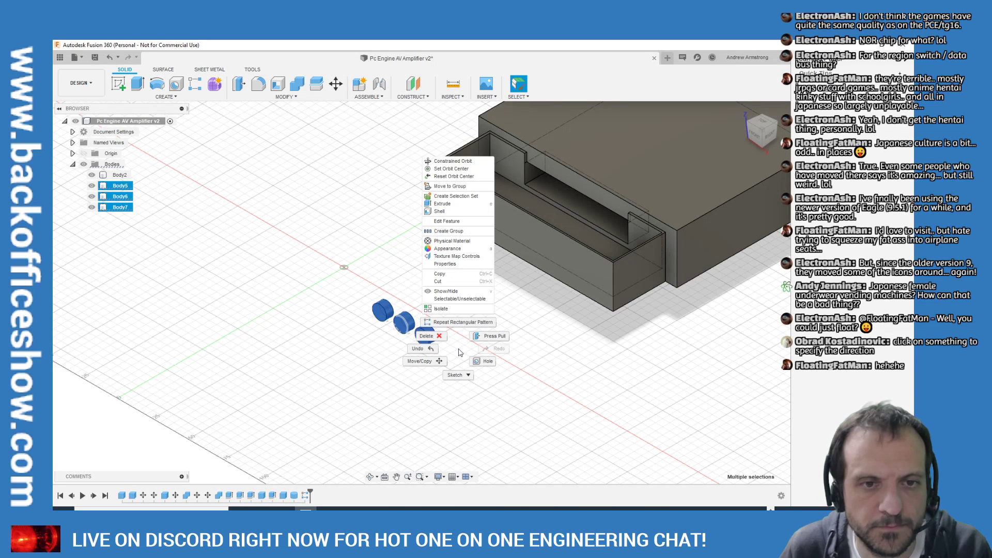
{"action": "left_click", "coordinate": [439, 360]}
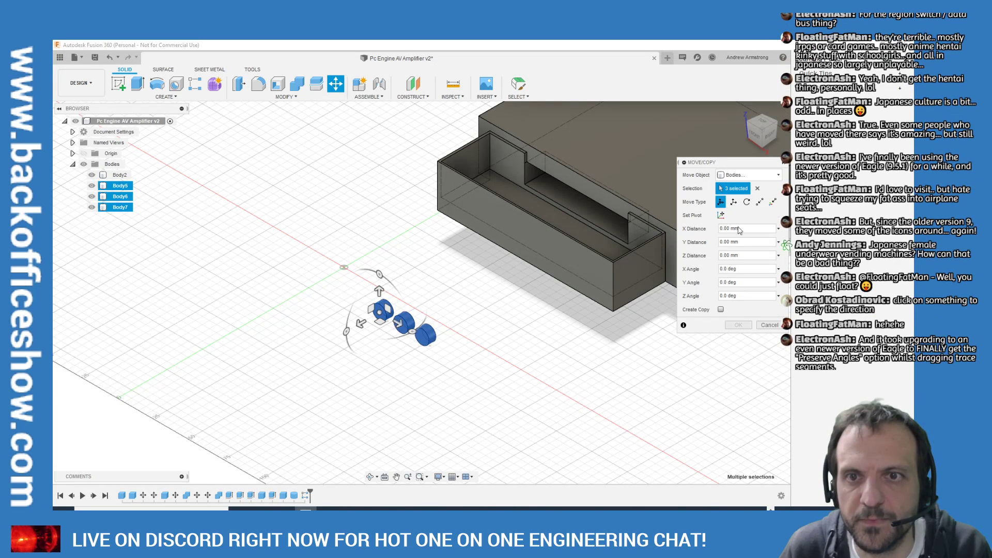
{"action": "left_click", "coordinate": [720, 309]}
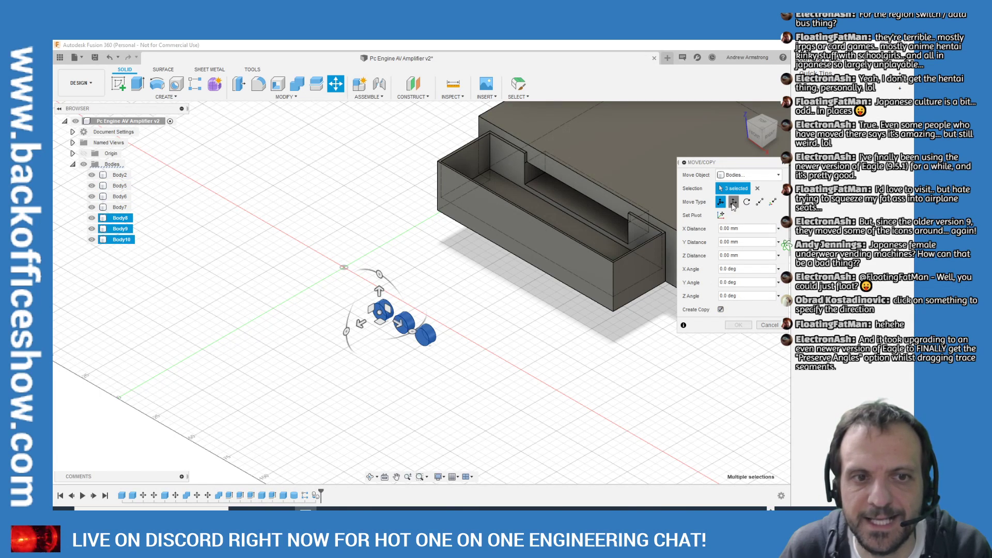
{"action": "left_click", "coordinate": [733, 202]}
{"action": "mouse_move", "coordinate": [406, 324]}
{"action": "left_mouse_down"}
{"action": "mouse_move", "coordinate": [427, 332]}
{"action": "mouse_move", "coordinate": [384, 317]}
{"action": "mouse_move", "coordinate": [393, 321]}
{"action": "left_mouse_up"}
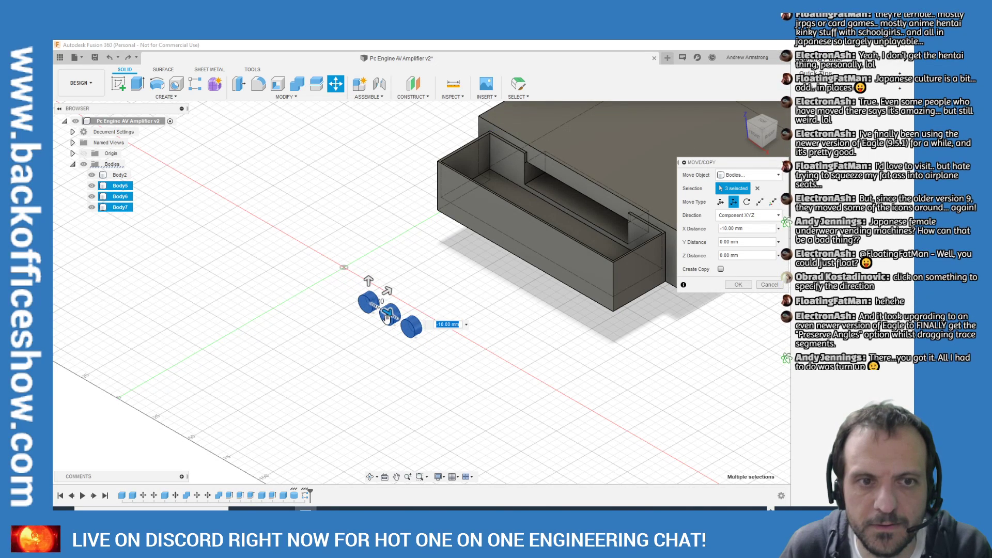
{"action": "left_click", "coordinate": [721, 270]}
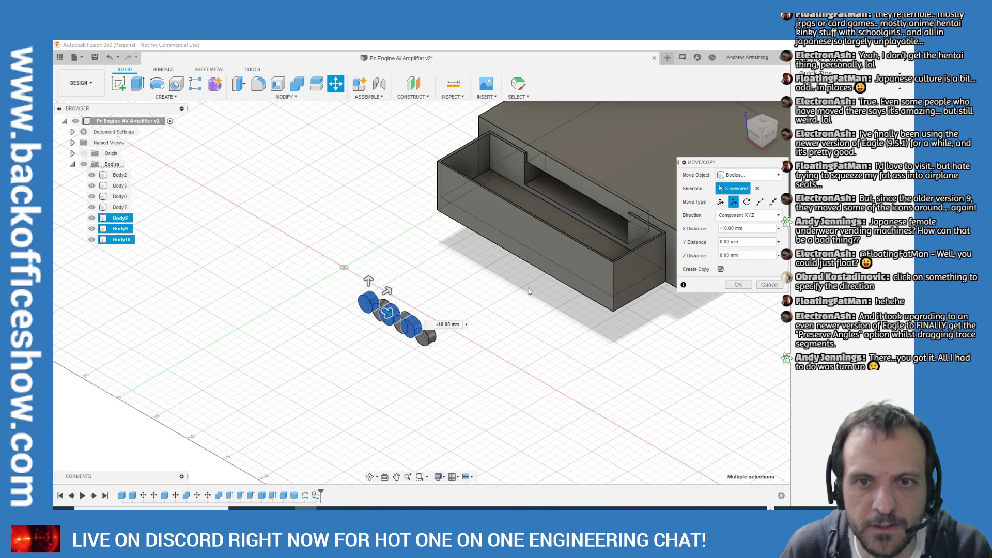
Set the copied cylinders' X distance to 43 mm and finish the copy
{"action": "left_click_drag", "start_coordinate": [391, 312], "coordinate": [445, 347]}
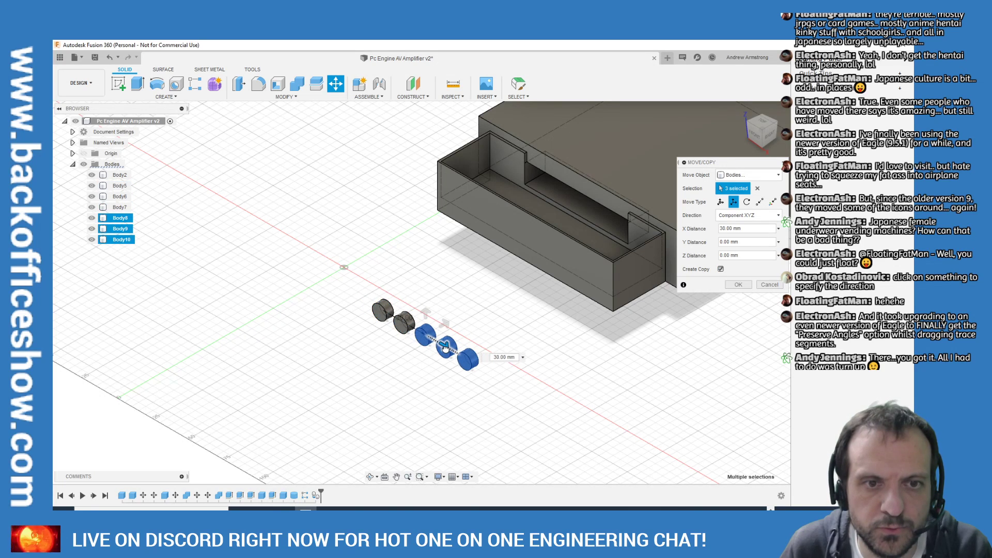
{"action": "scroll", "coordinate": [389, 370], "scroll_direction": "up", "scroll_amount": 3}
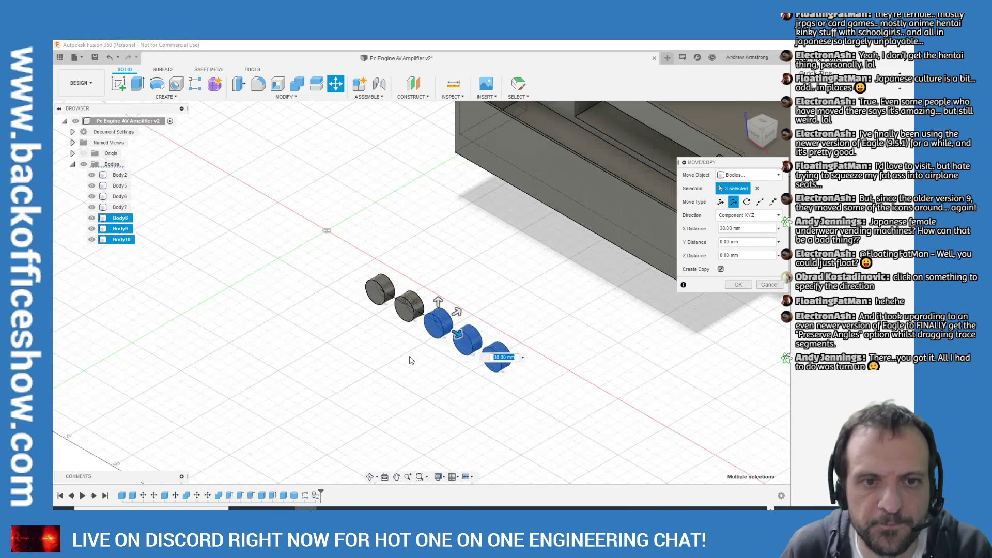
{"action": "left_click", "coordinate": [754, 135]}
{"action": "scroll", "coordinate": [536, 240], "scroll_direction": "up", "scroll_amount": 3}
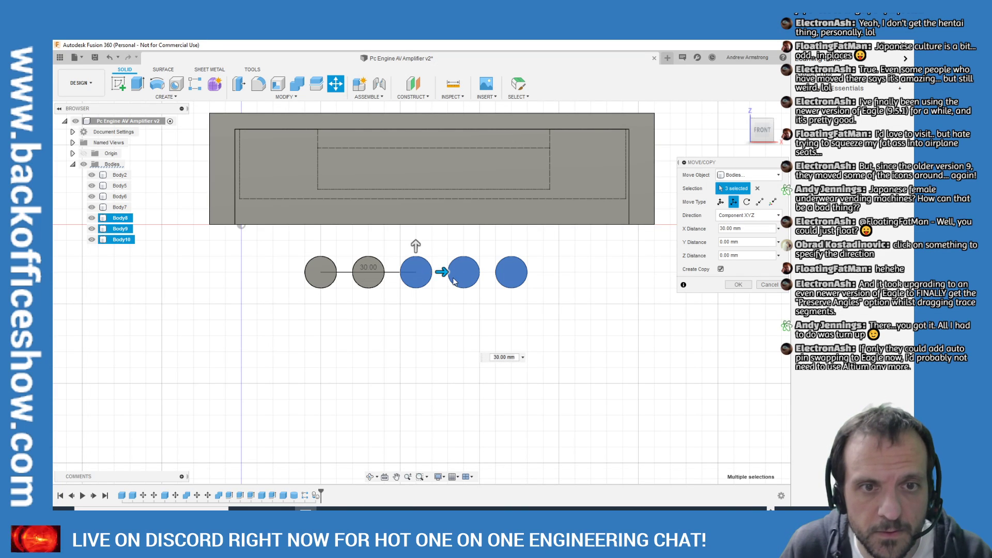
{"action": "mouse_move", "coordinate": [442, 272]}
{"action": "left_mouse_down"}
{"action": "mouse_move", "coordinate": [459, 272]}
{"action": "mouse_move", "coordinate": [443, 272]}
{"action": "left_mouse_up"}
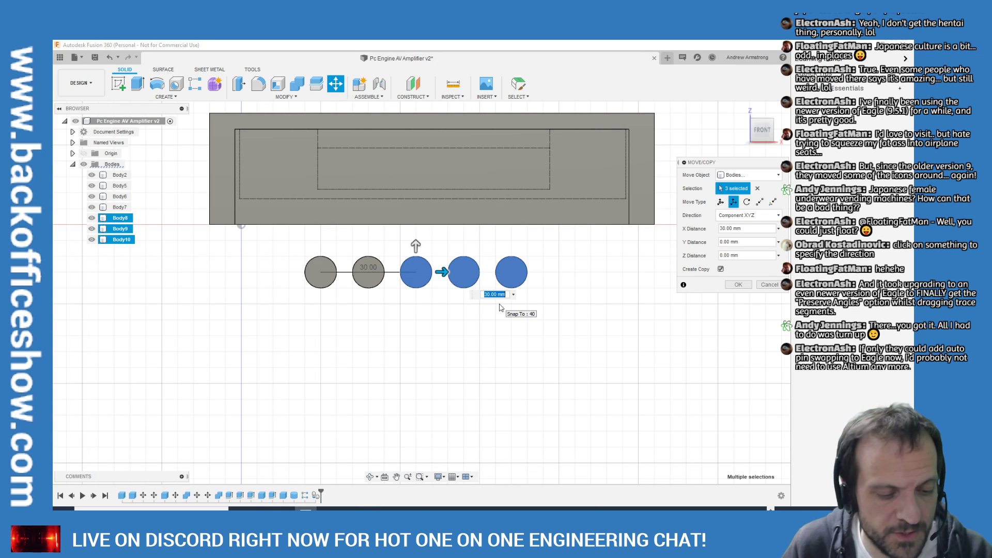
{"action": "type", "text": "1"}
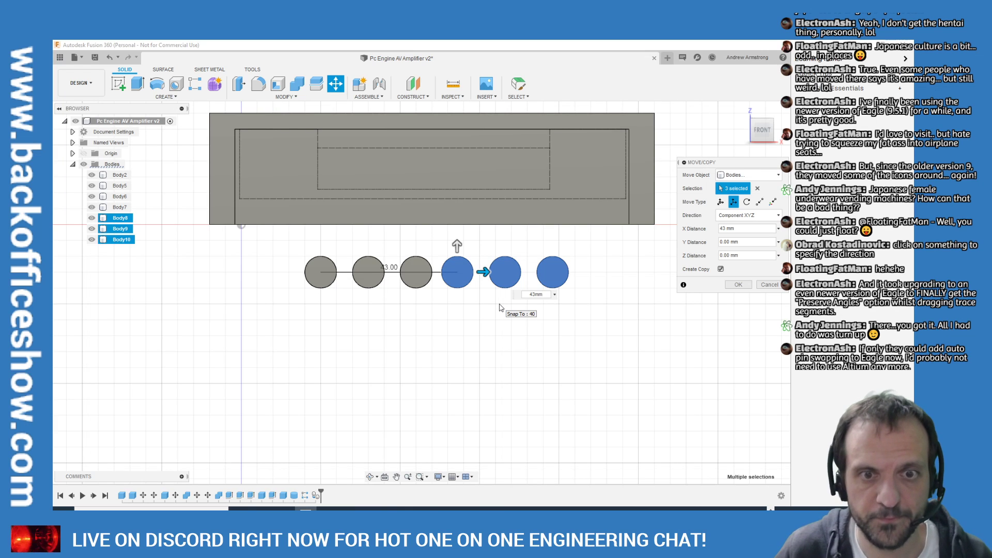
{"action": "key", "text": "Return"}
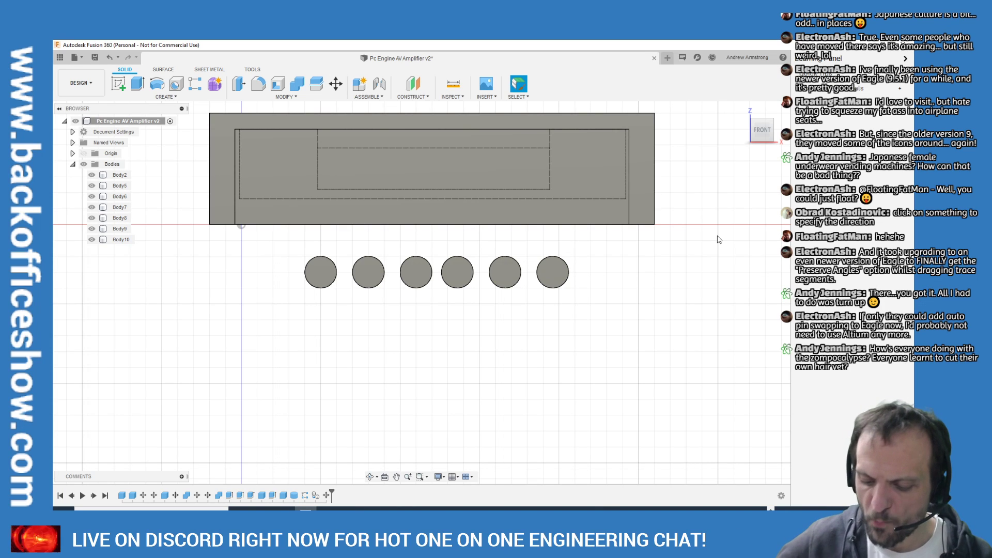
Select all six cylinders and move them together -12 mm along X beneath the case
{"action": "scroll", "coordinate": [307, 365], "scroll_direction": "down", "scroll_amount": 2}
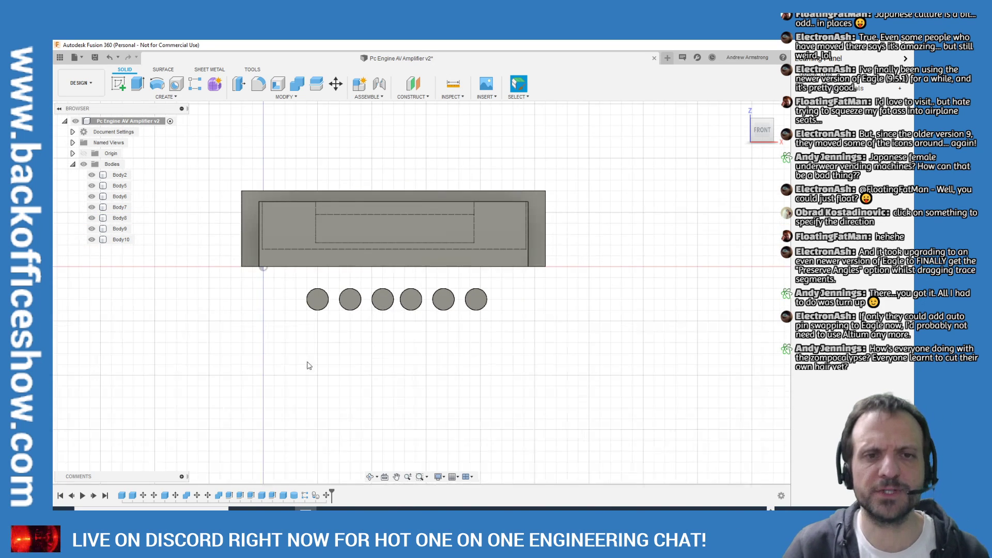
{"action": "scroll", "coordinate": [429, 310], "scroll_direction": "up", "scroll_amount": 3}
{"action": "left_click", "coordinate": [479, 243]}
{"action": "left_click", "coordinate": [397, 348]}
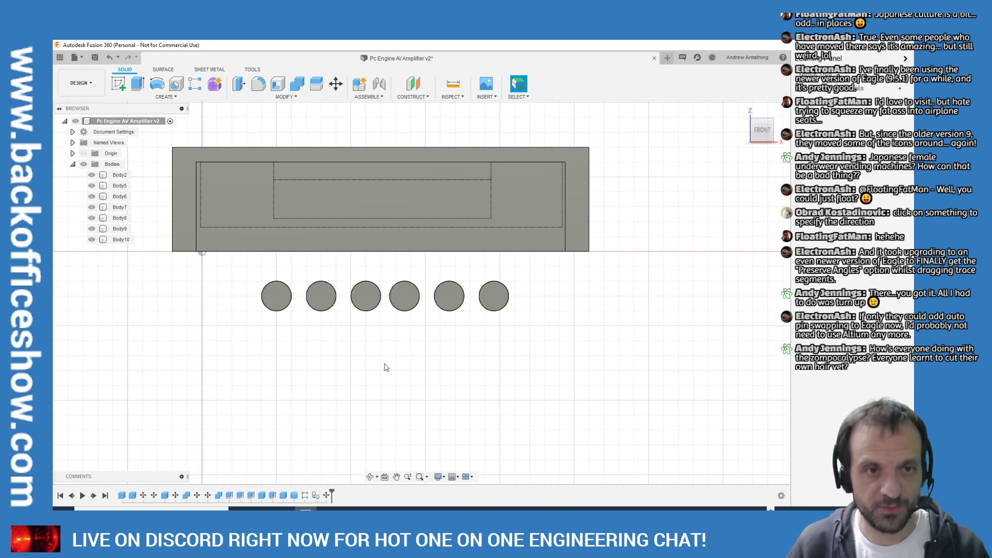
{"action": "left_click_drag", "start_coordinate": [305, 273], "coordinate": [423, 316]}
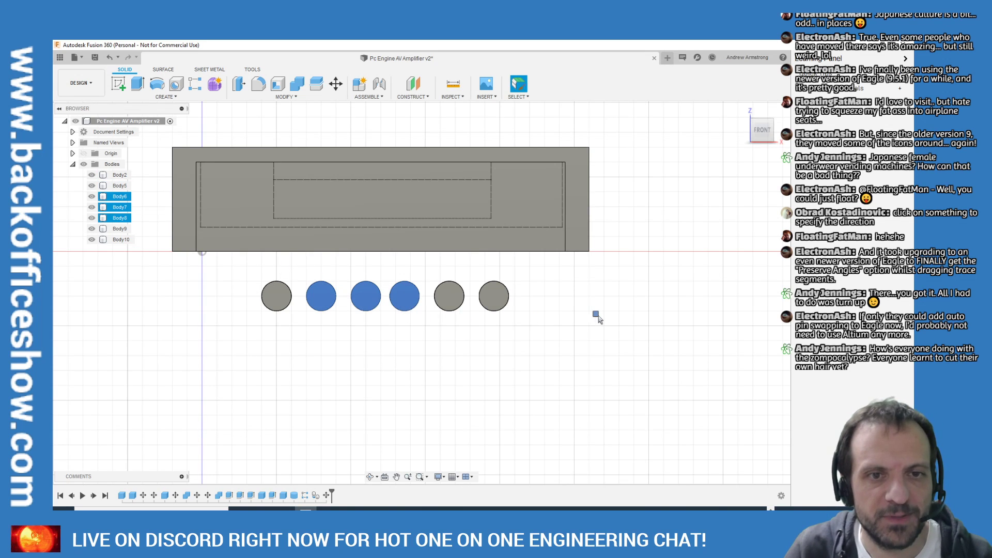
{"action": "left_click", "coordinate": [234, 290]}
{"action": "left_click", "coordinate": [287, 297]}
{"action": "left_click_drag", "start_coordinate": [295, 298], "coordinate": [551, 295]}
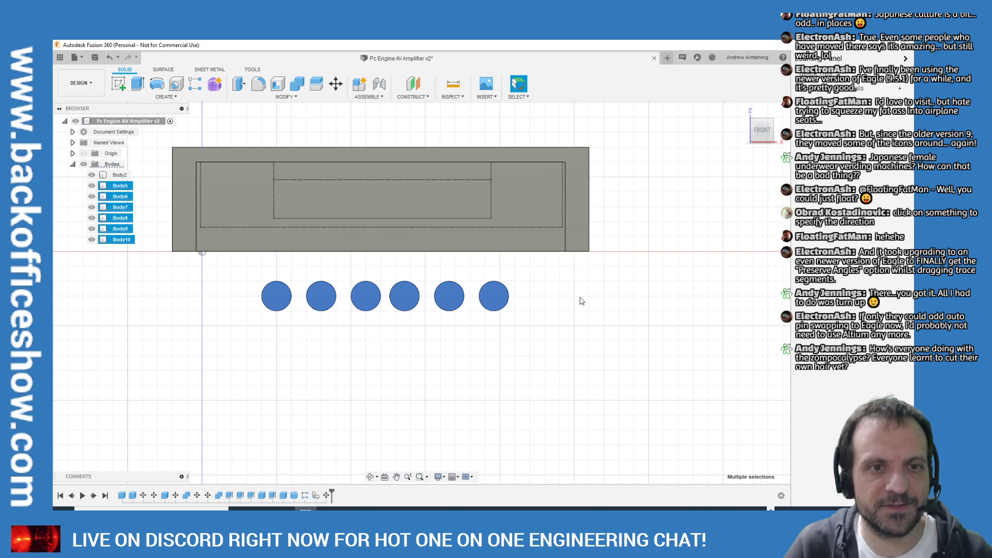
{"action": "scroll", "coordinate": [465, 343], "scroll_direction": "down", "scroll_amount": 3}
{"action": "scroll", "coordinate": [405, 324], "scroll_direction": "up", "scroll_amount": 3}
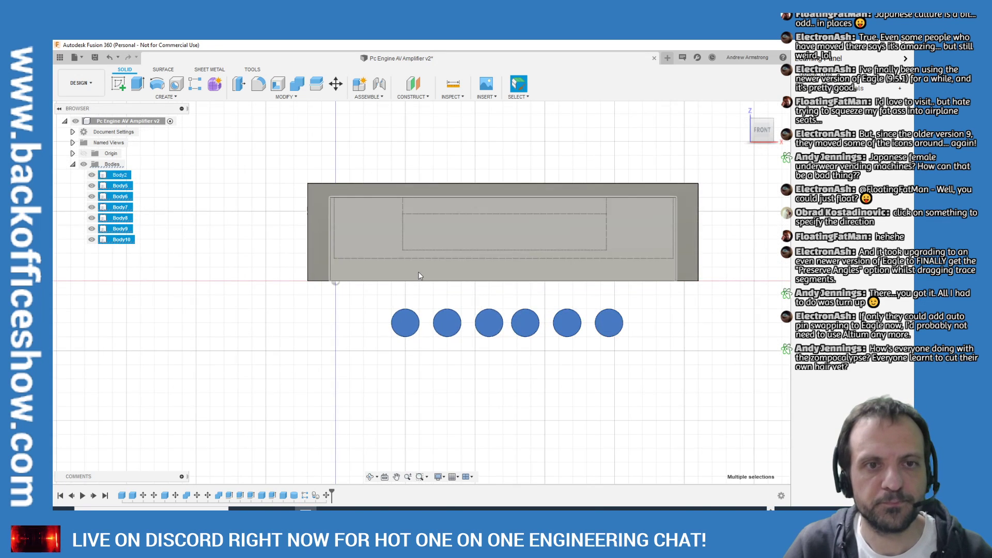
{"action": "right_click", "coordinate": [404, 324]}
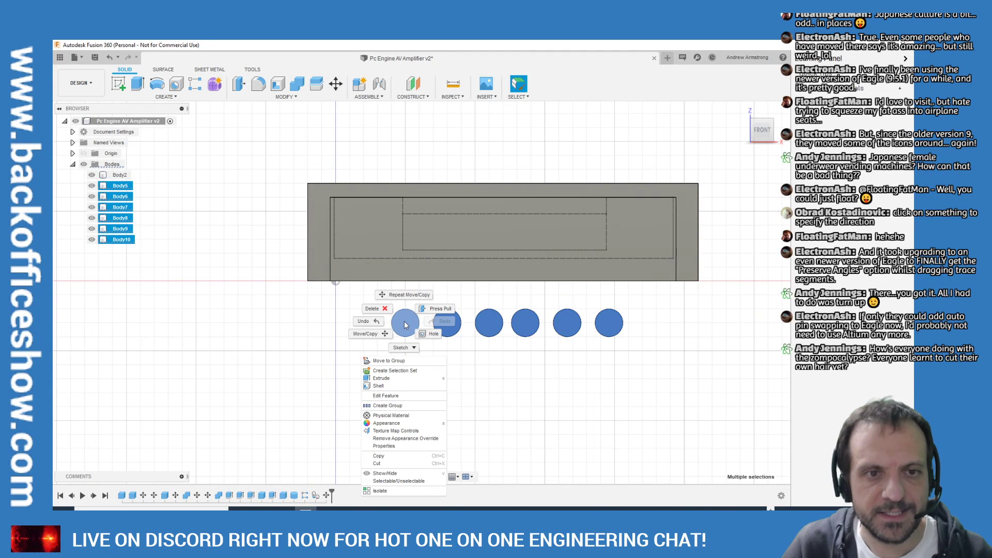
{"action": "left_click", "coordinate": [376, 335]}
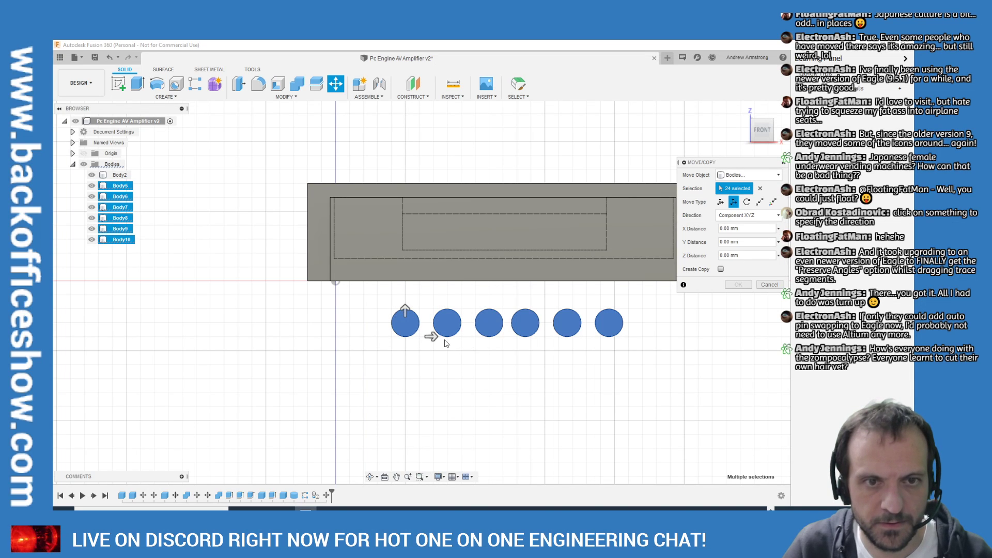
{"action": "left_click_drag", "start_coordinate": [431, 337], "coordinate": [376, 339]}
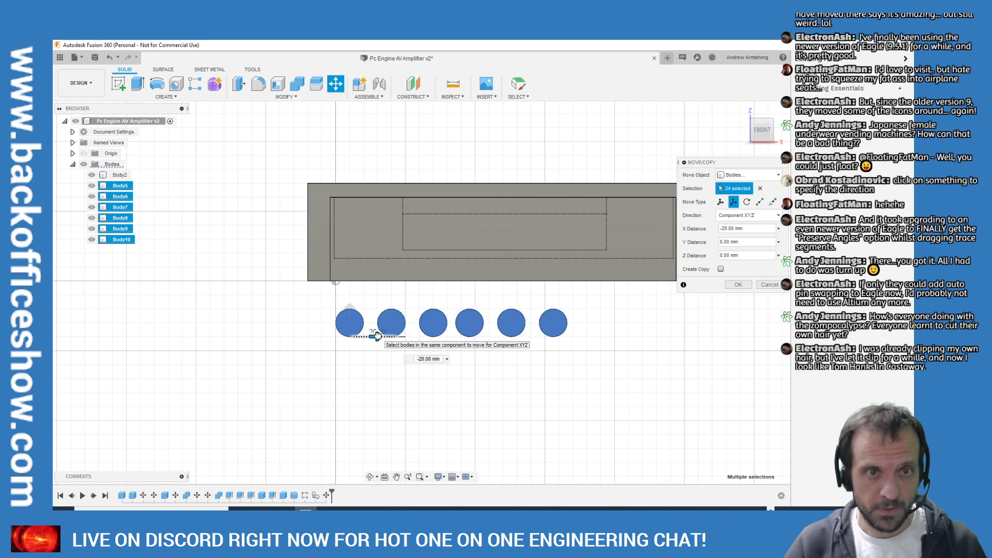
{"action": "left_click_drag", "start_coordinate": [376, 336], "coordinate": [392, 337]}
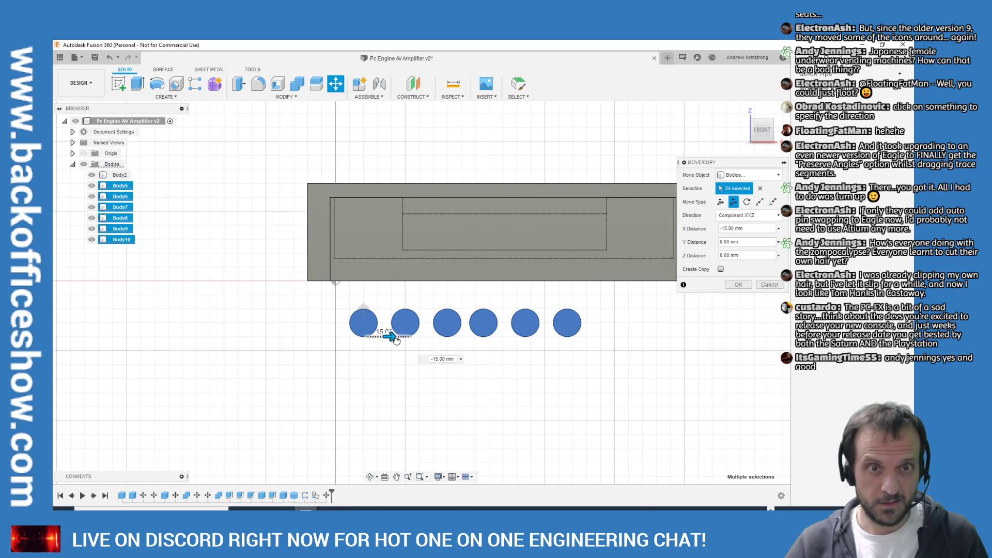
{"action": "left_click_drag", "start_coordinate": [396, 340], "coordinate": [402, 341]}
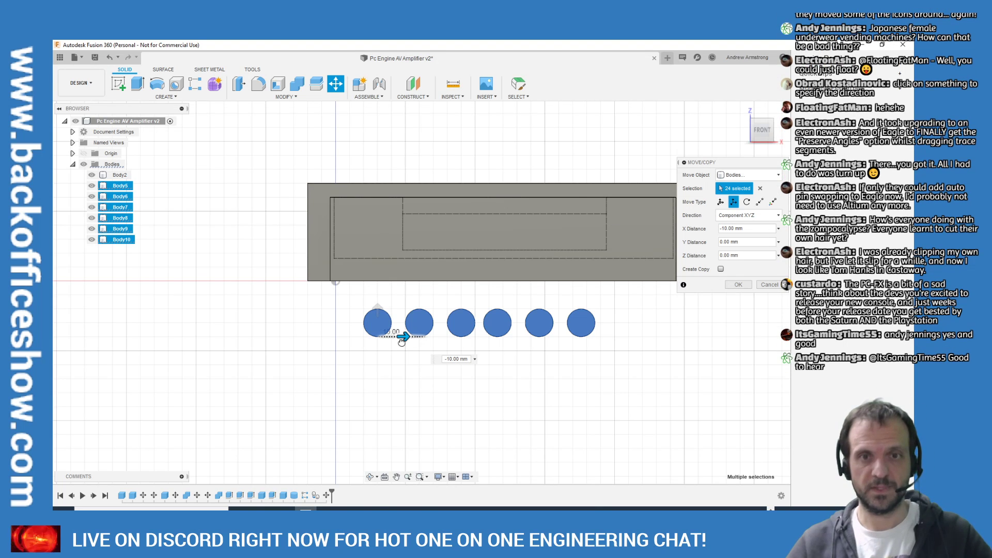
{"action": "left_click_drag", "start_coordinate": [402, 341], "coordinate": [397, 342]}
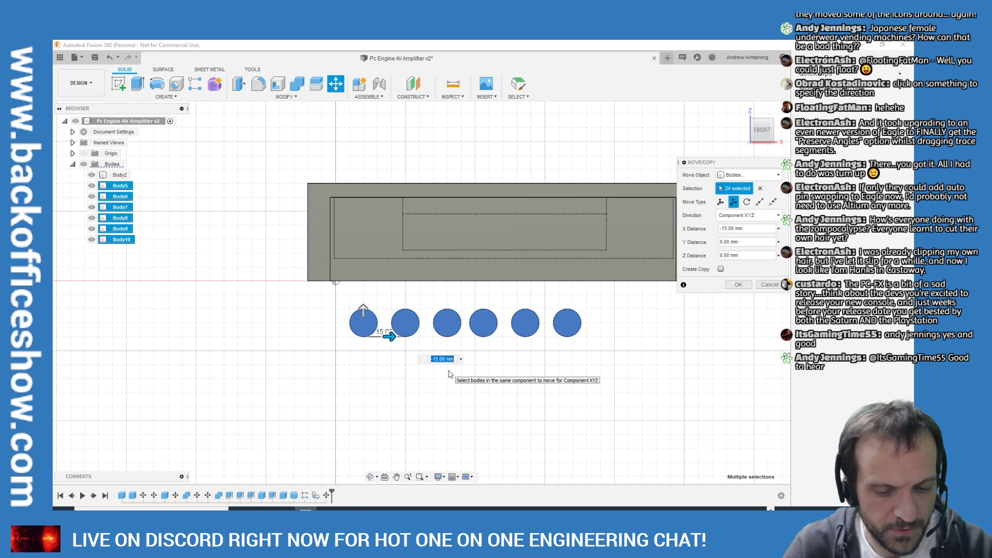
{"action": "key", "text": "BackSpace"}
{"action": "type", "text": "-12"}
{"action": "key", "text": "Return"}
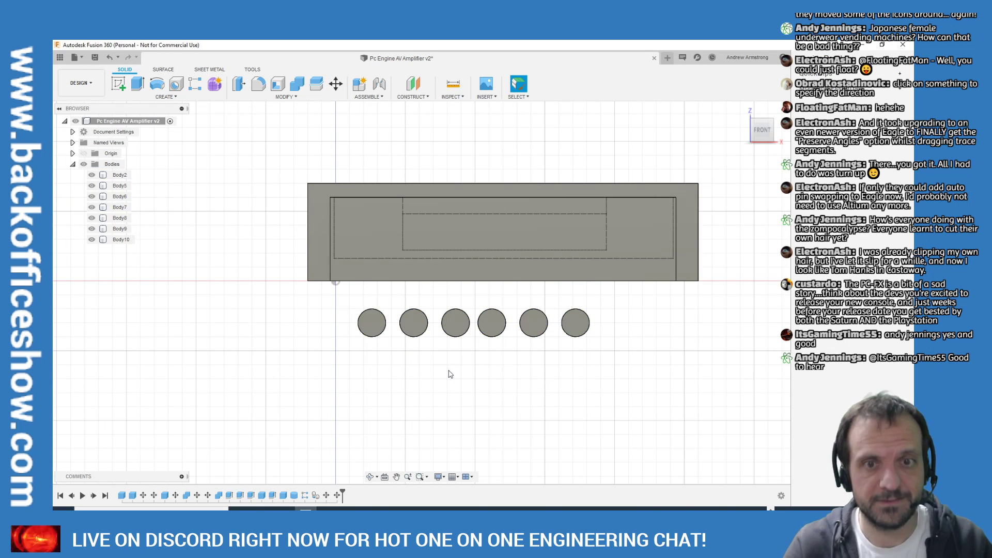
Draw the 15 x 15 mm base of a box on the front plane, just beyond the X-side end of the cylinder row
{"action": "scroll", "coordinate": [452, 375], "scroll_direction": "down", "scroll_amount": 2}
{"action": "scroll", "coordinate": [594, 352], "scroll_direction": "up", "scroll_amount": 3}
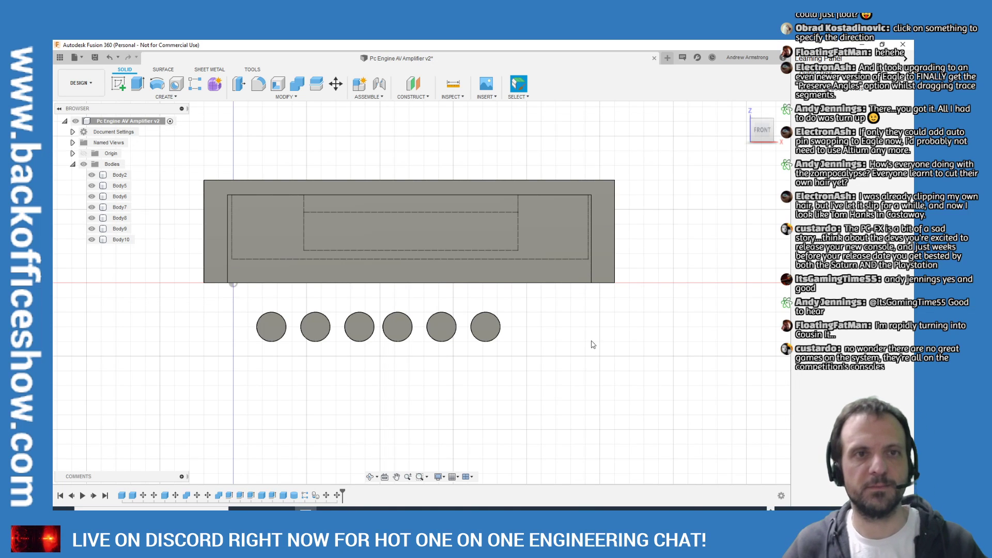
{"action": "left_click", "coordinate": [165, 97]}
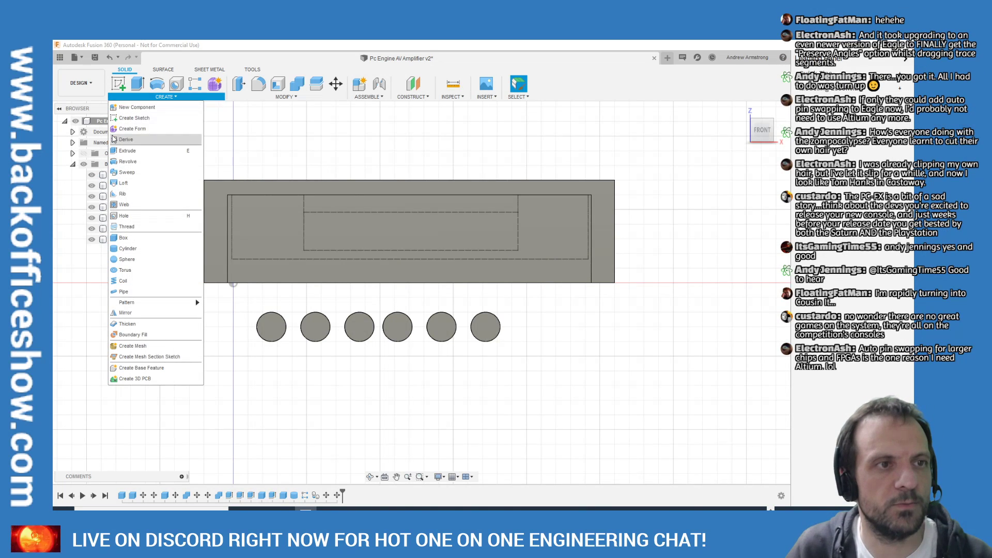
{"action": "left_click", "coordinate": [129, 237]}
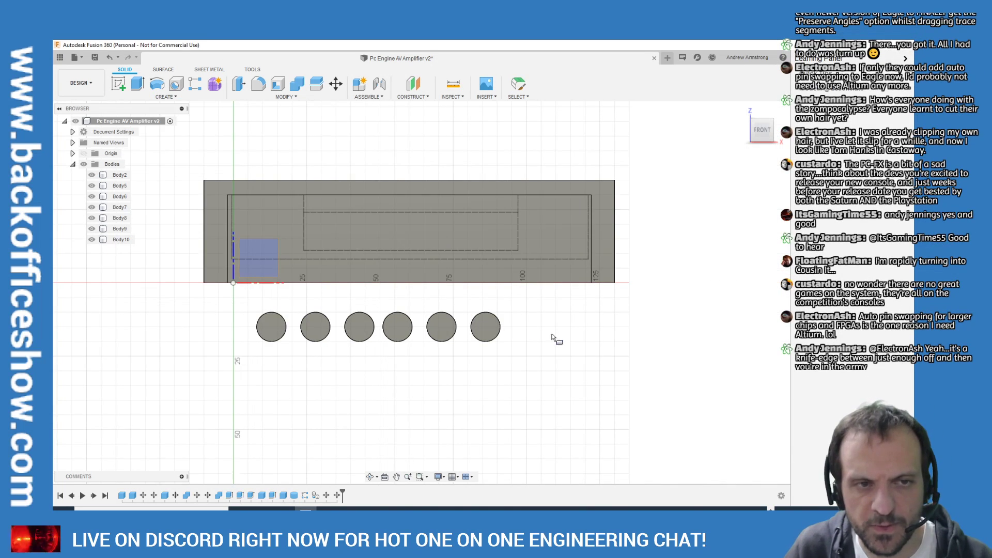
{"action": "left_click", "coordinate": [564, 314]}
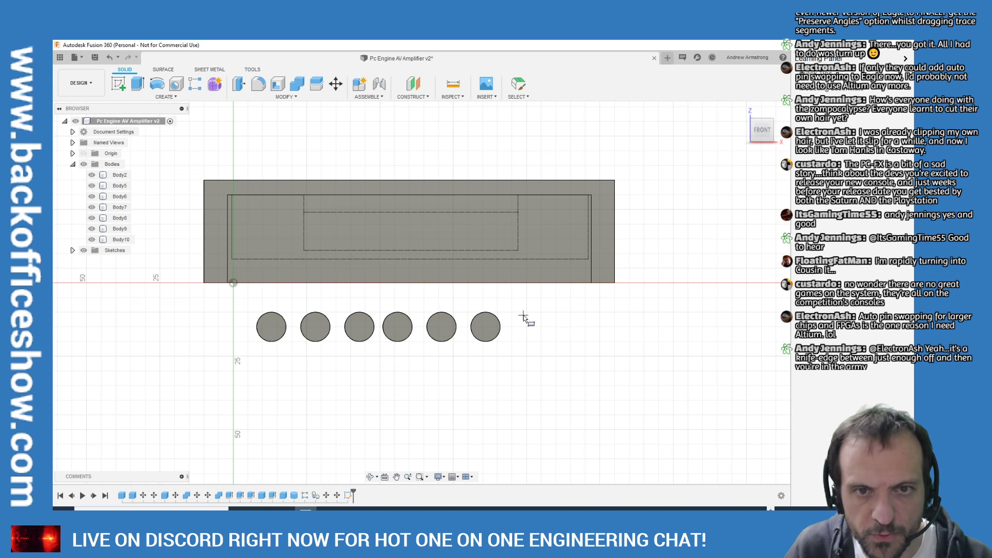
{"action": "left_click", "coordinate": [525, 317]}
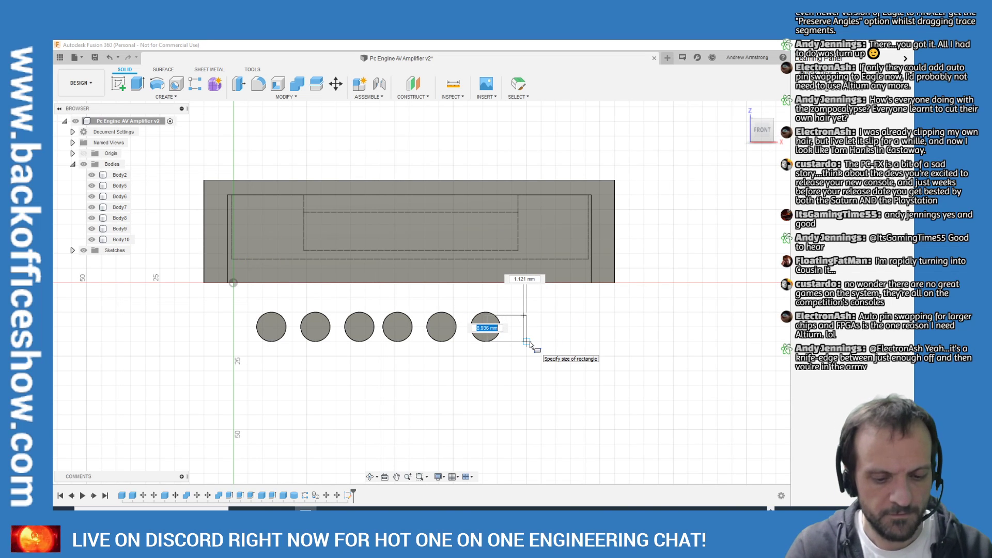
{"action": "type", "text": "15"}
{"action": "key", "text": "Tab"}
{"action": "type", "text": "15"}
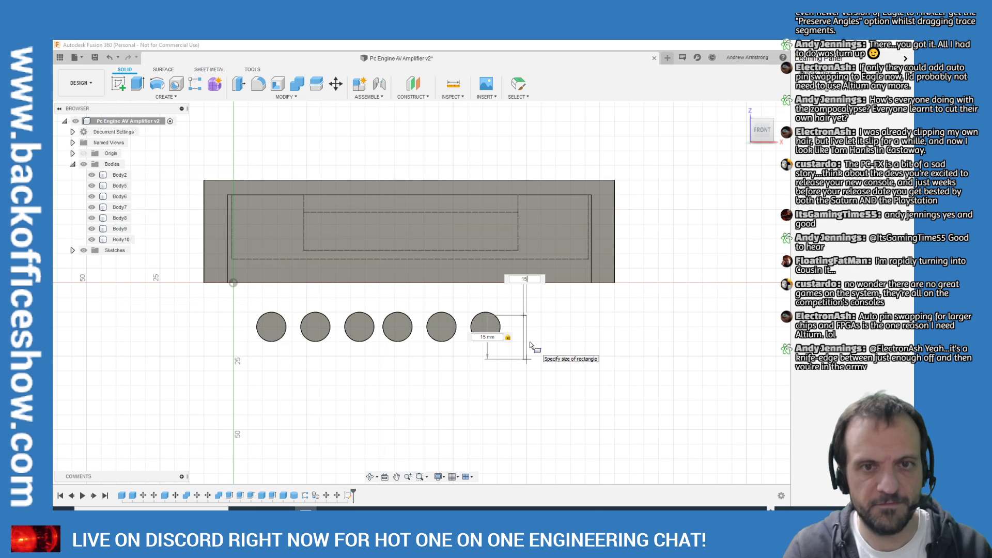
{"action": "key", "text": "Return"}
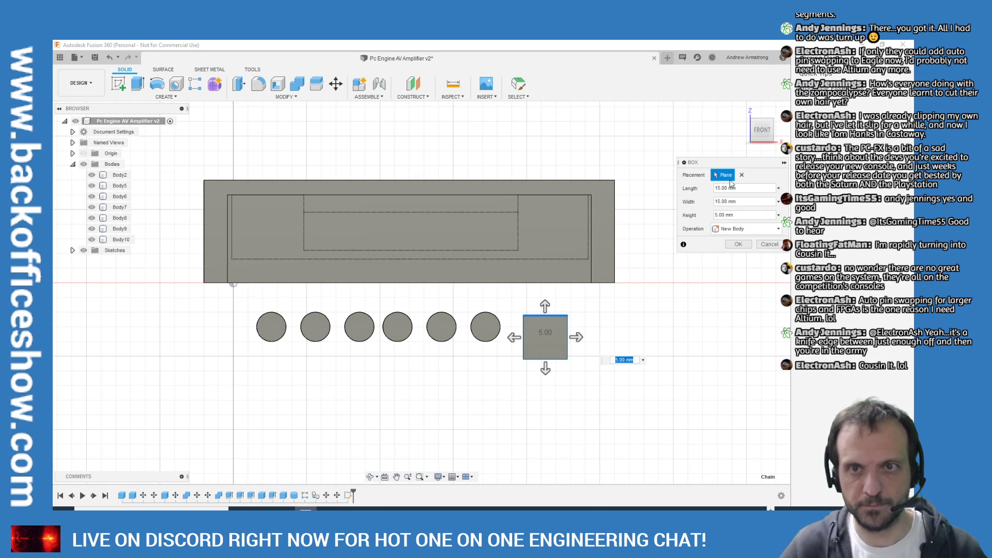
Extend the box to a height of 10 mm and create it as a new body
{"action": "left_click", "coordinate": [742, 109]}
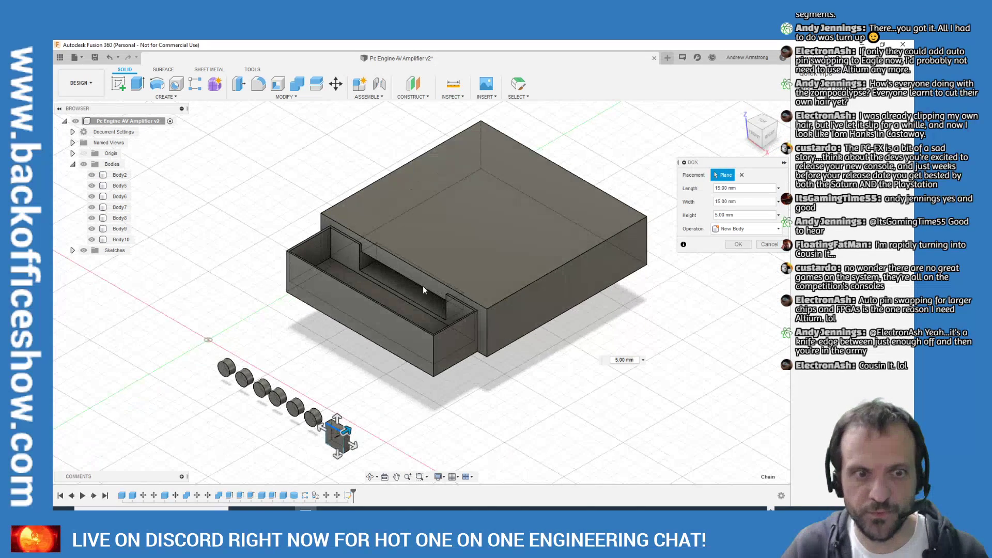
{"action": "left_click_drag", "start_coordinate": [343, 431], "coordinate": [354, 425]}
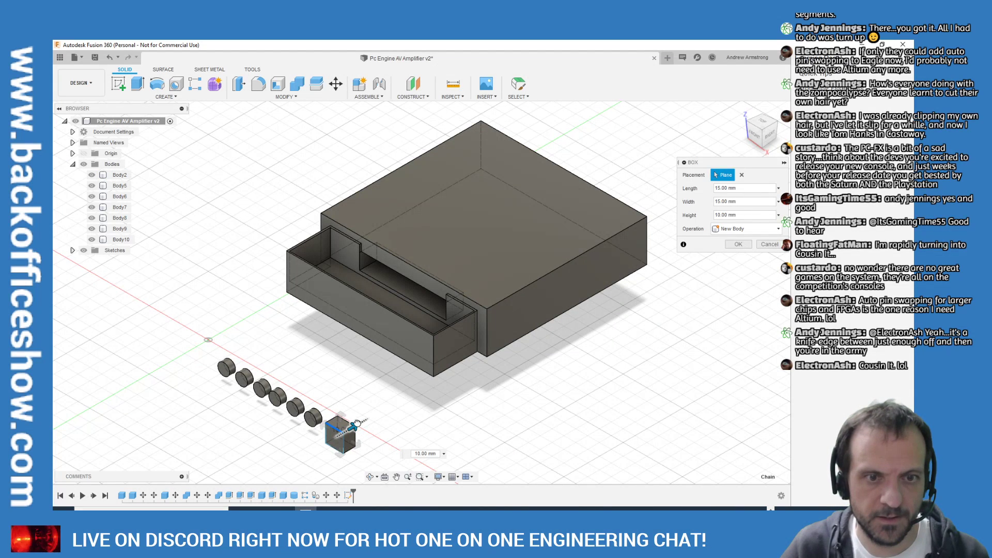
{"action": "key", "text": "Return"}
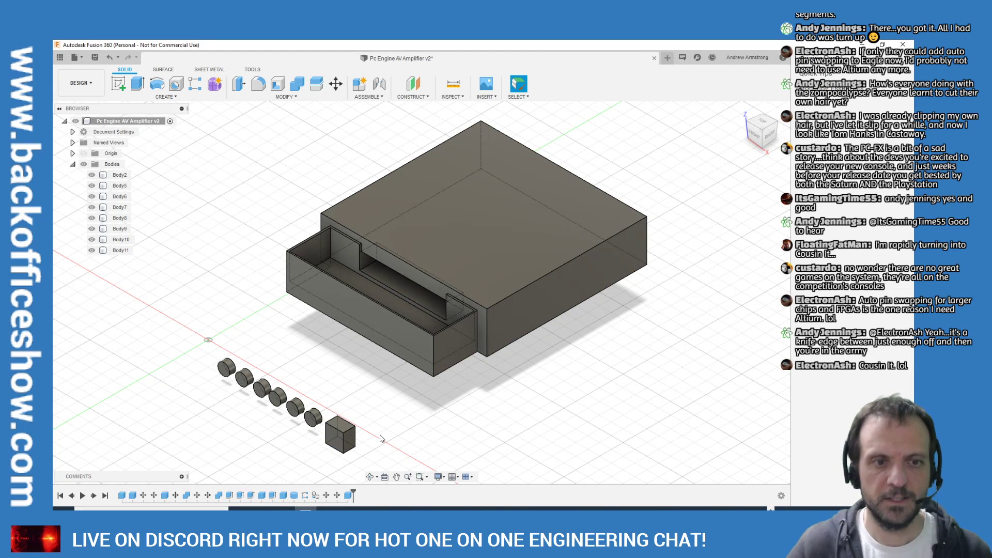
Move the new square box 3.5 mm up along Z to line it up with the row of cylinders
{"action": "scroll", "coordinate": [574, 397], "scroll_direction": "down", "scroll_amount": 5}
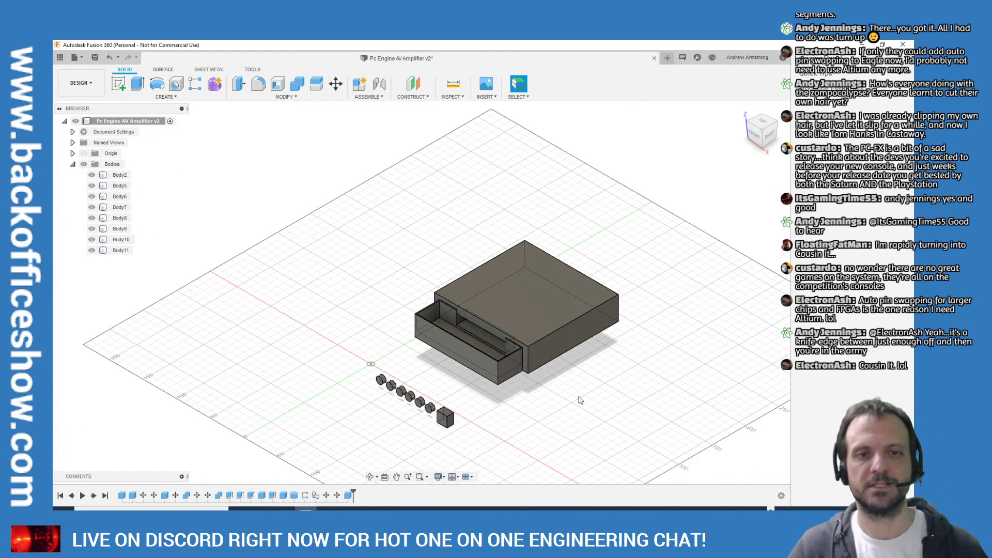
{"action": "left_click", "coordinate": [755, 138]}
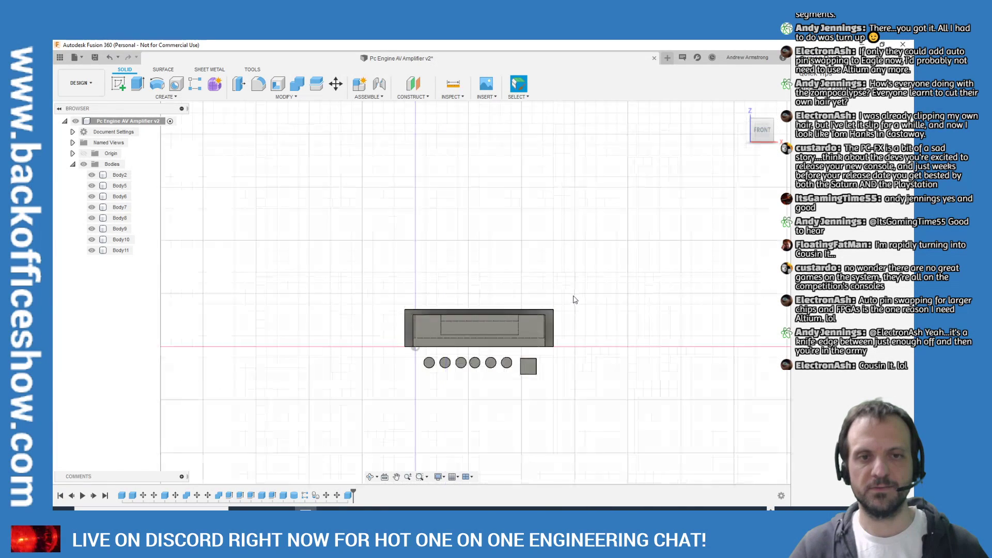
{"action": "scroll", "coordinate": [619, 318], "scroll_direction": "up", "scroll_amount": 1}
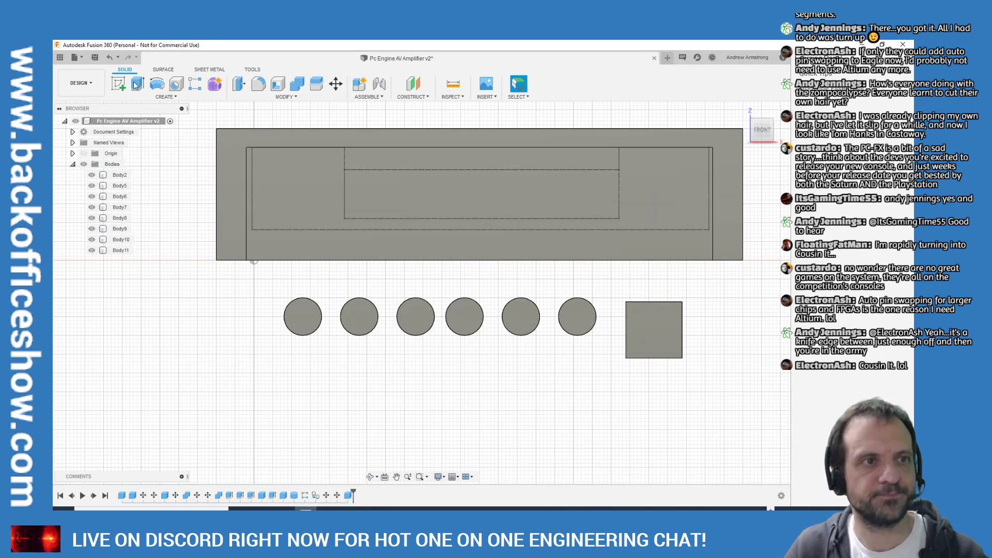
{"action": "left_click", "coordinate": [335, 84]}
{"action": "left_click", "coordinate": [659, 320]}
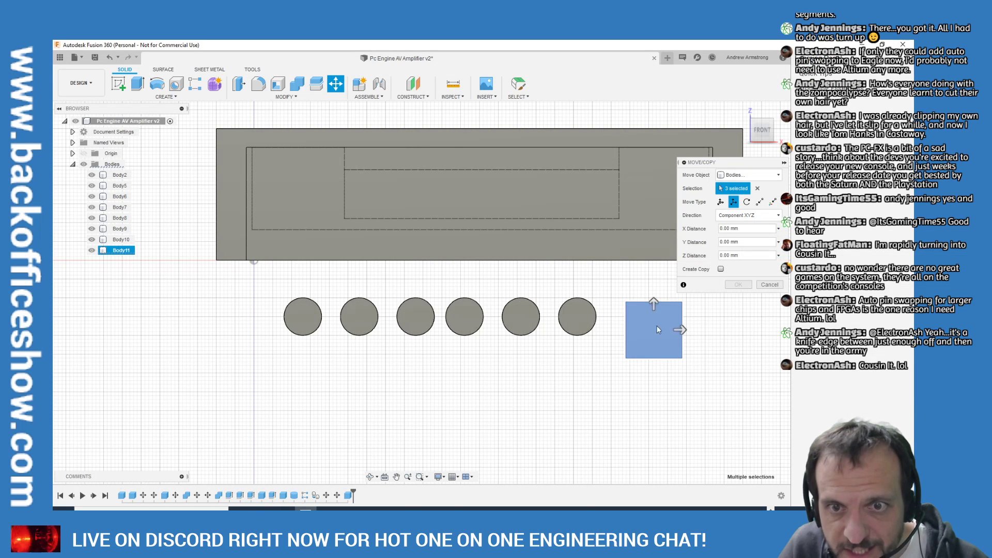
{"action": "left_click_drag", "start_coordinate": [654, 302], "coordinate": [654, 281]}
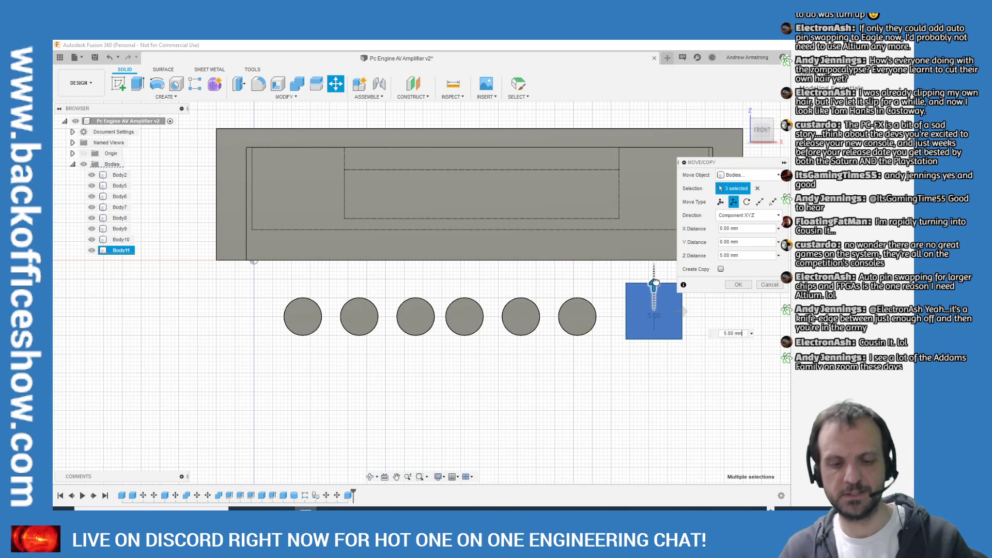
{"action": "left_click_drag", "start_coordinate": [654, 281], "coordinate": [651, 290]}
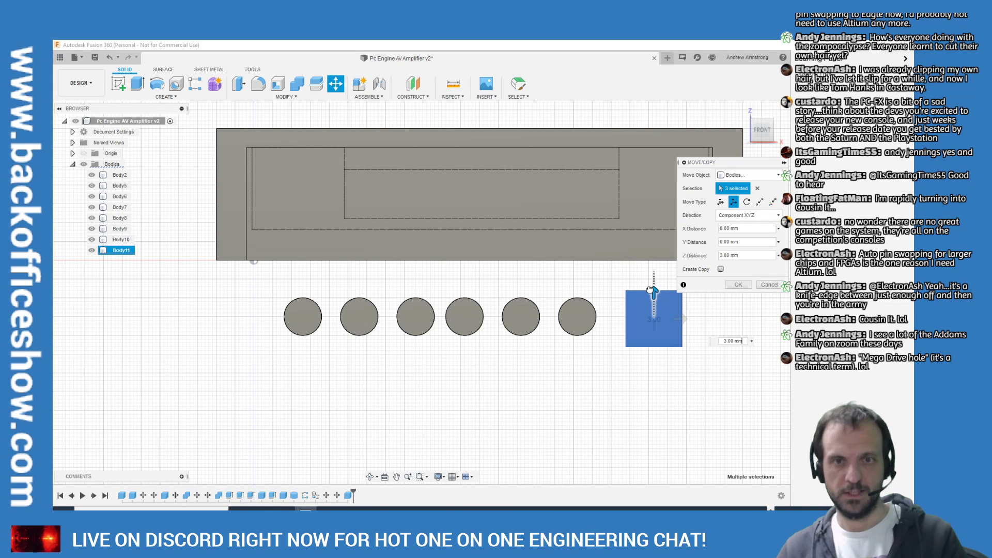
{"action": "left_click_drag", "start_coordinate": [650, 290], "coordinate": [650, 285]}
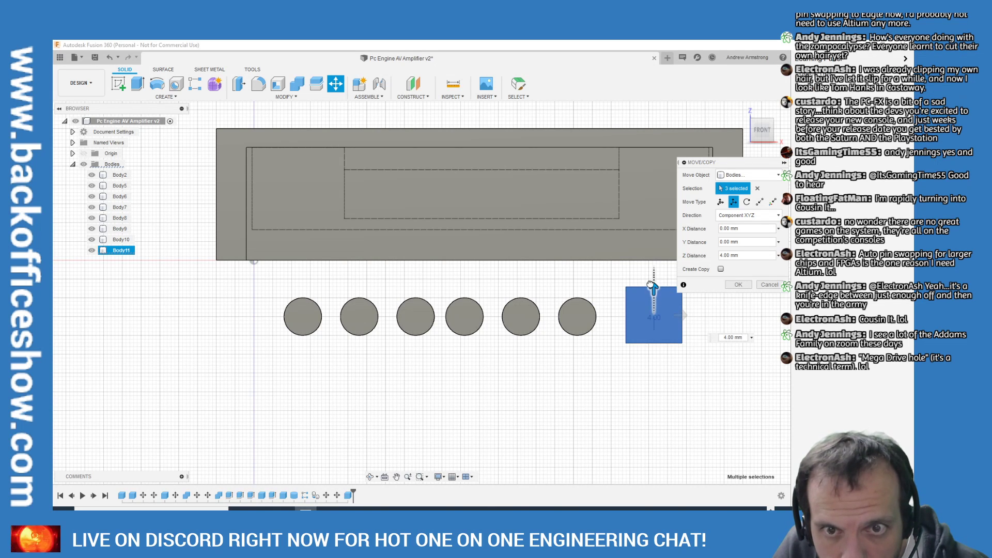
{"action": "scroll", "coordinate": [646, 293], "scroll_direction": "up", "scroll_amount": 5}
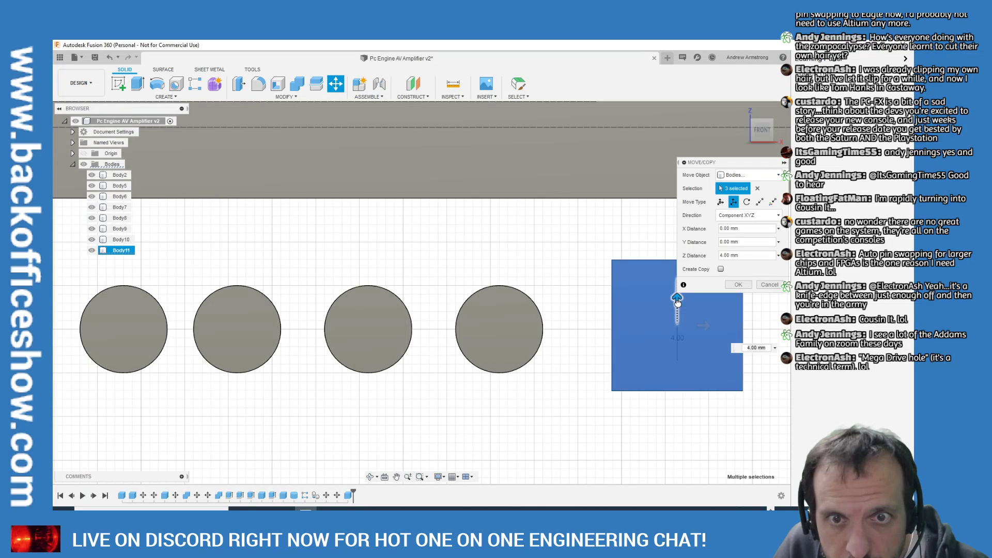
{"action": "left_click_drag", "start_coordinate": [677, 303], "coordinate": [677, 308]}
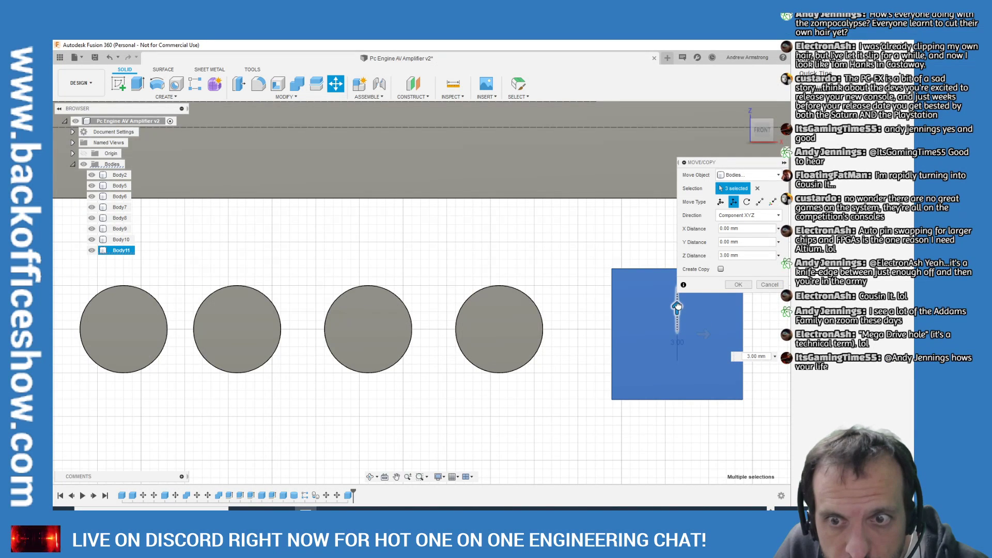
{"action": "left_click_drag", "start_coordinate": [677, 307], "coordinate": [677, 304]}
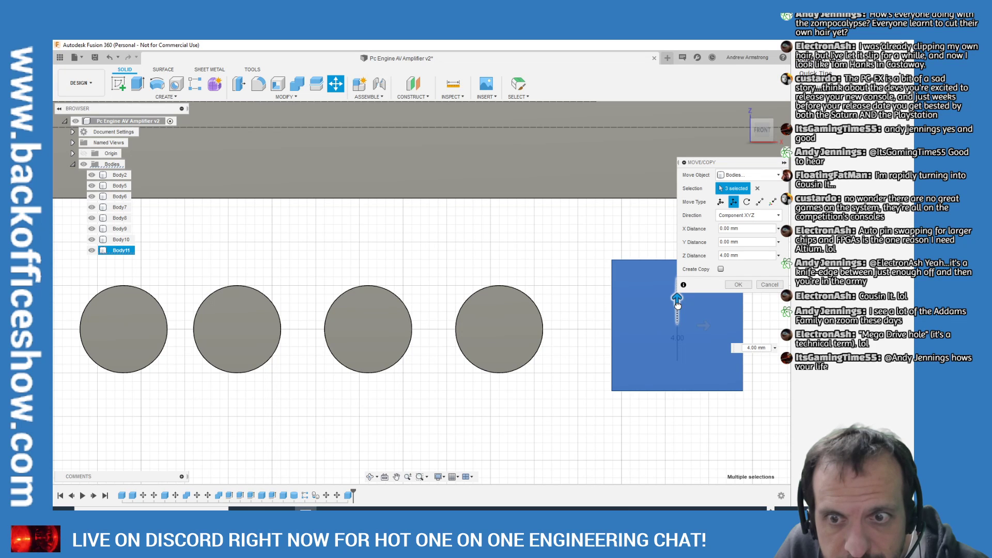
{"action": "left_click_drag", "start_coordinate": [677, 305], "coordinate": [677, 313]}
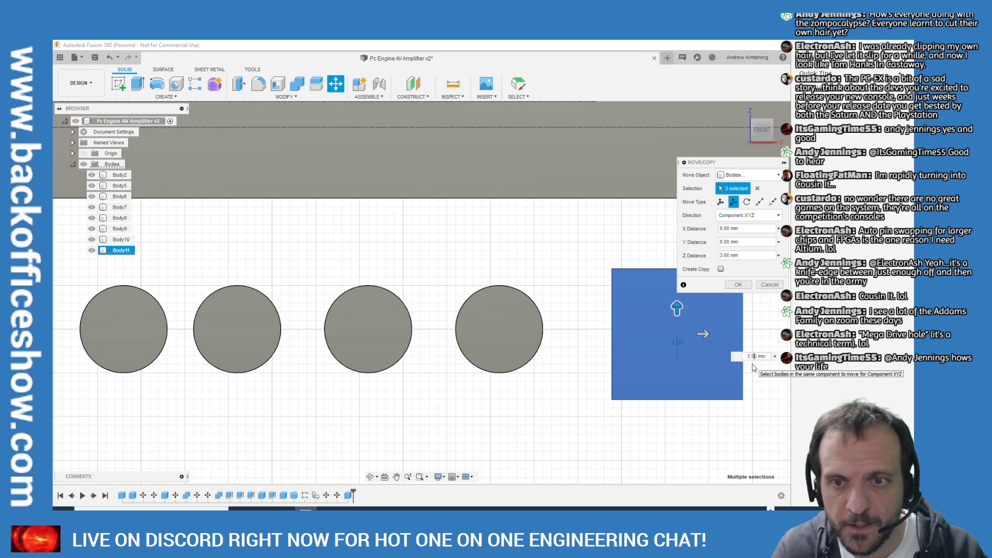
{"action": "key", "text": "Return"}
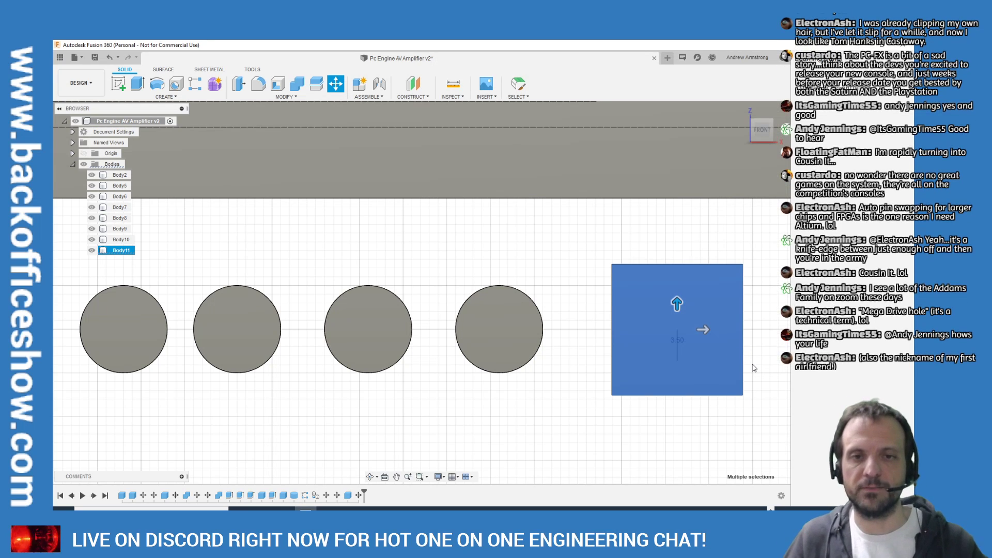
{"action": "key", "text": "Escape"}
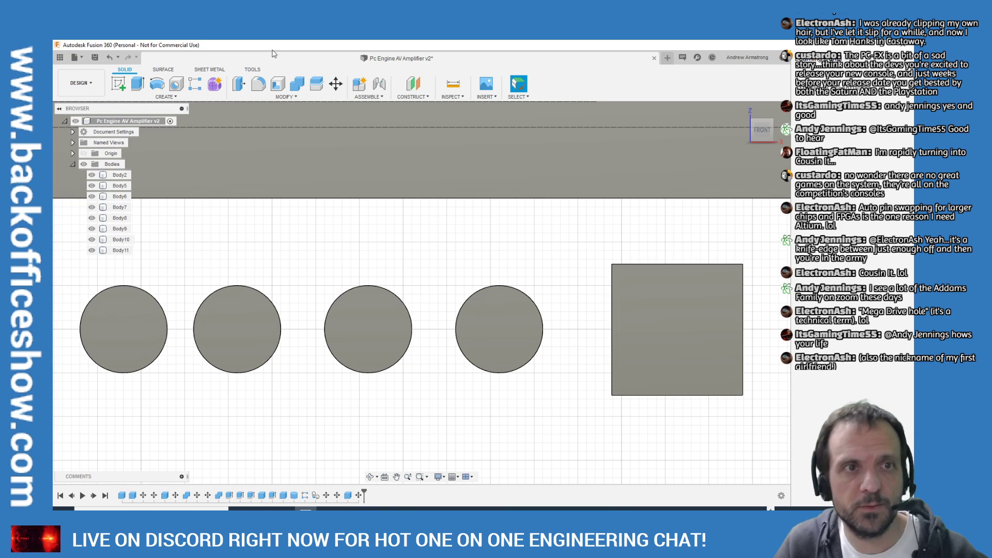
Move the square box -6.5 mm along X, closer to the end of the cylinder row
{"action": "left_click", "coordinate": [333, 88]}
{"action": "left_click", "coordinate": [662, 313]}
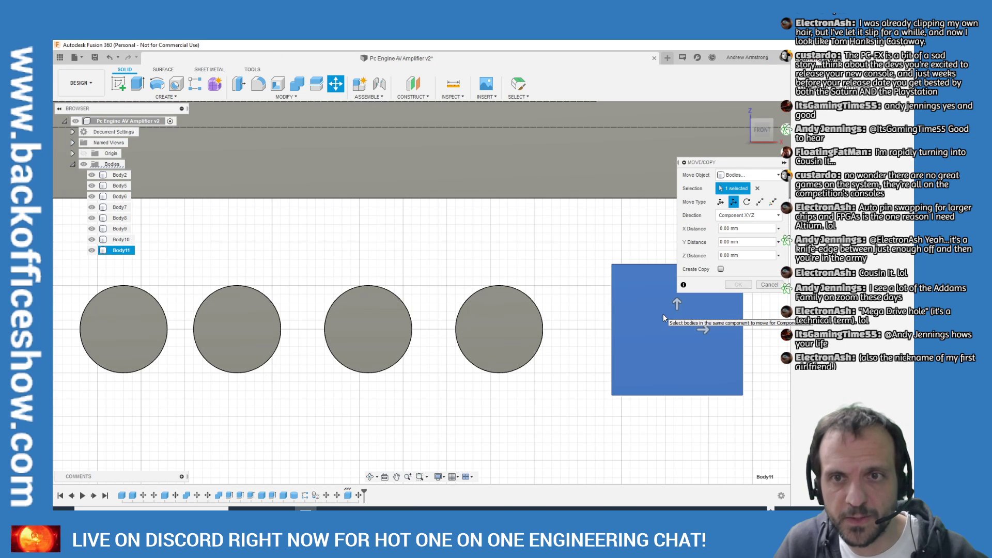
{"action": "left_click_drag", "start_coordinate": [703, 329], "coordinate": [643, 341]}
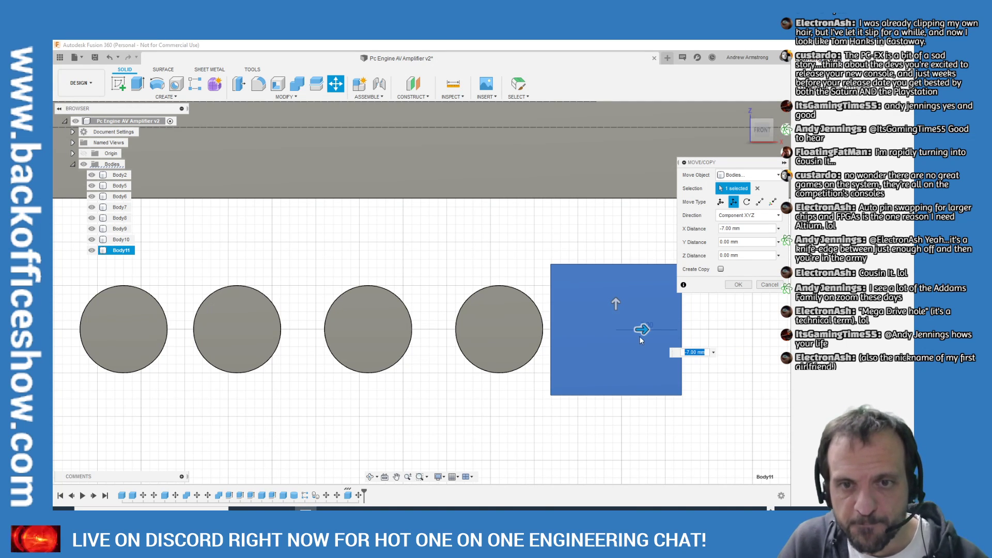
{"action": "left_click_drag", "start_coordinate": [644, 329], "coordinate": [644, 330]}
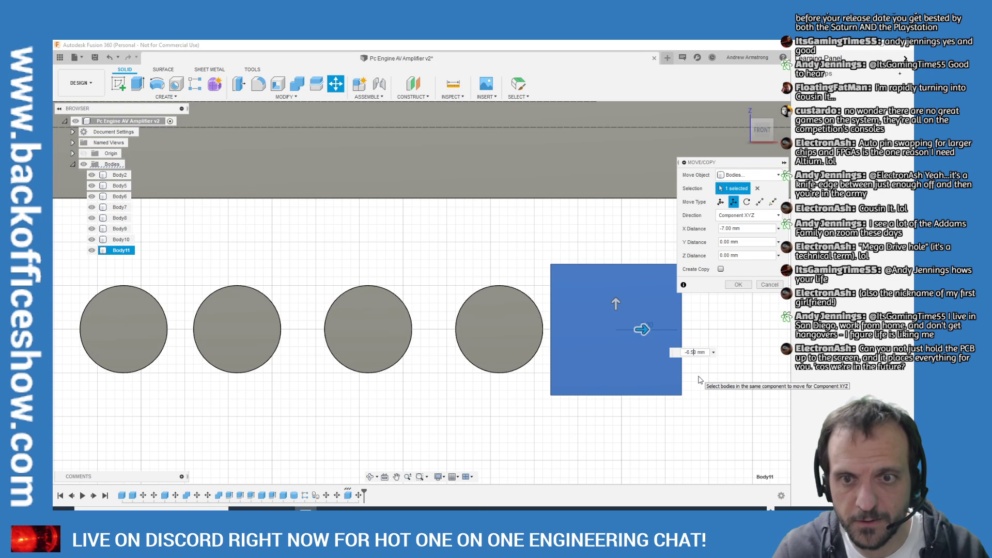
{"action": "key", "text": "Return"}
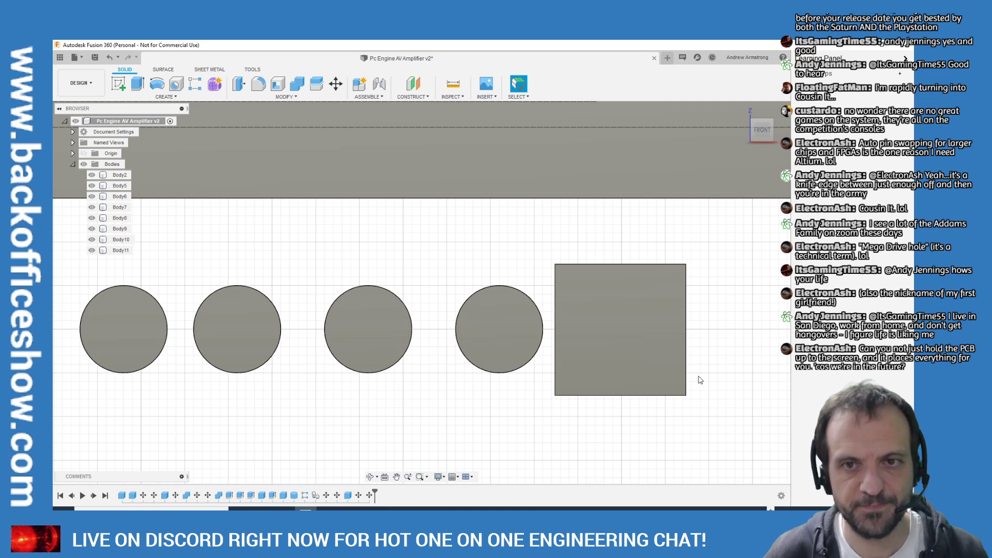
{"action": "scroll", "coordinate": [540, 415], "scroll_direction": "down", "scroll_amount": 3}
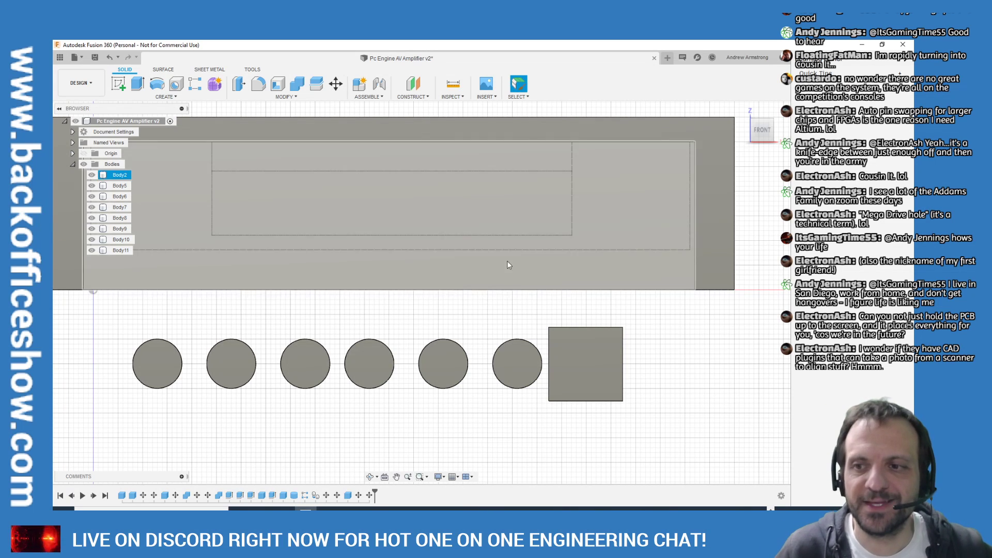
{"action": "scroll", "coordinate": [467, 328], "scroll_direction": "down", "scroll_amount": 3}
{"action": "left_click", "coordinate": [398, 339]}
{"action": "scroll", "coordinate": [398, 340], "scroll_direction": "up", "scroll_amount": 4}
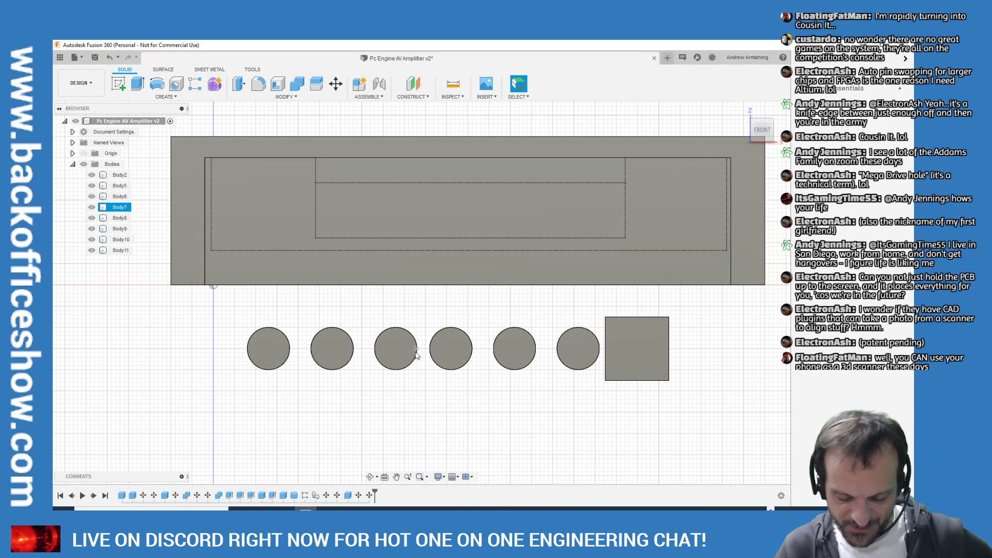
{"action": "key", "text": "Escape"}
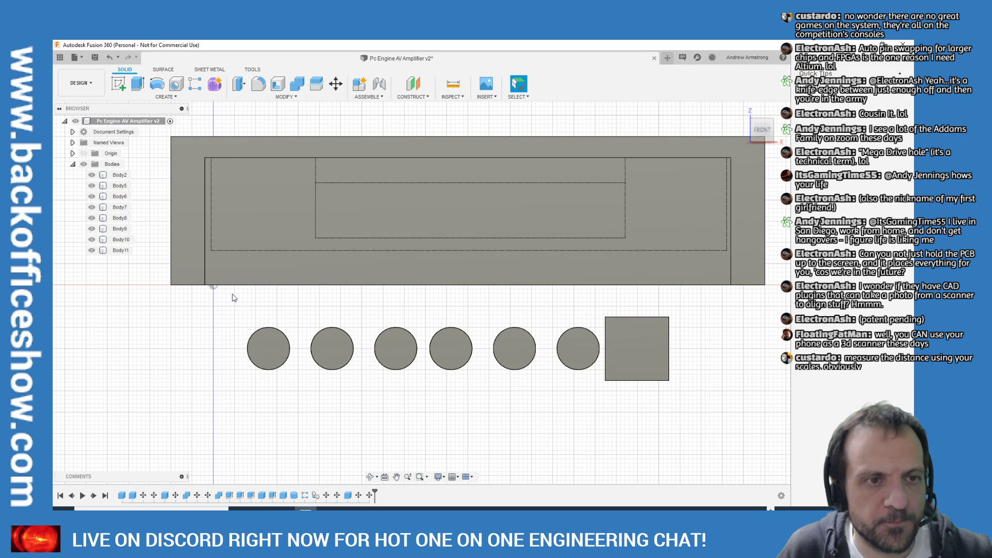
{"action": "mouse_move", "coordinate": [239, 307]}
{"action": "right_mouse_down"}
{"action": "mouse_move", "coordinate": [584, 311]}
{"action": "mouse_move", "coordinate": [643, 302]}
{"action": "mouse_move", "coordinate": [713, 407]}
{"action": "mouse_move", "coordinate": [368, 423]}
{"action": "mouse_move", "coordinate": [230, 372]}
{"action": "mouse_move", "coordinate": [248, 309]}
{"action": "mouse_move", "coordinate": [282, 305]}
{"action": "mouse_move", "coordinate": [707, 305]}
{"action": "mouse_move", "coordinate": [554, 428]}
{"action": "mouse_move", "coordinate": [225, 402]}
{"action": "mouse_move", "coordinate": [253, 323]}
{"action": "mouse_move", "coordinate": [340, 302]}
{"action": "right_mouse_up"}
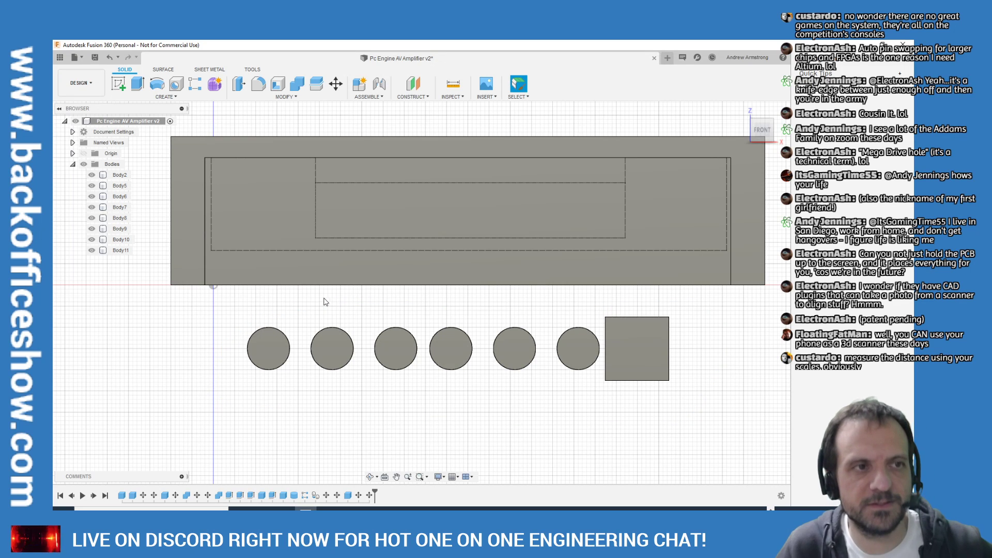
{"action": "mouse_move", "coordinate": [243, 321]}
{"action": "left_mouse_down"}
{"action": "mouse_move", "coordinate": [433, 353]}
{"action": "mouse_move", "coordinate": [688, 351]}
{"action": "left_mouse_up"}
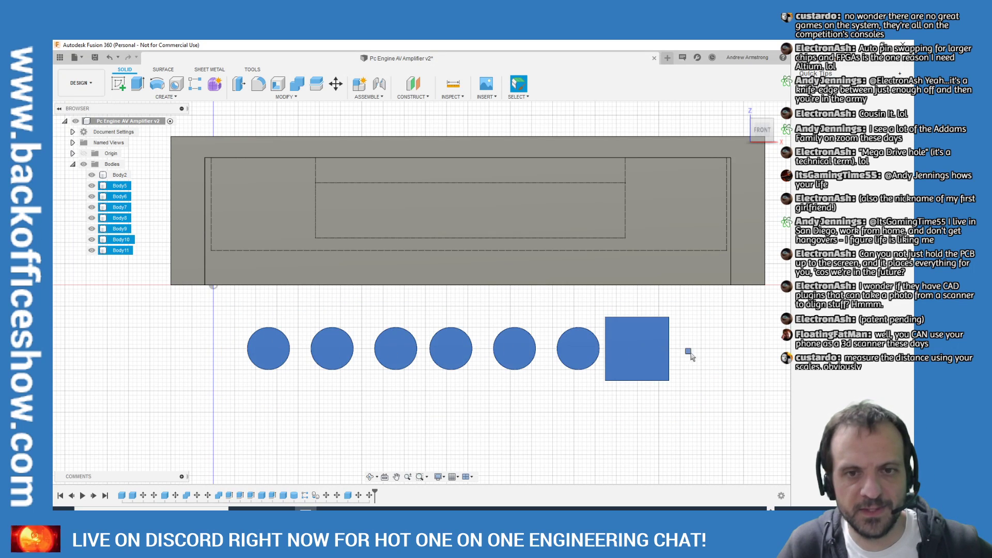
{"action": "left_click", "coordinate": [230, 330]}
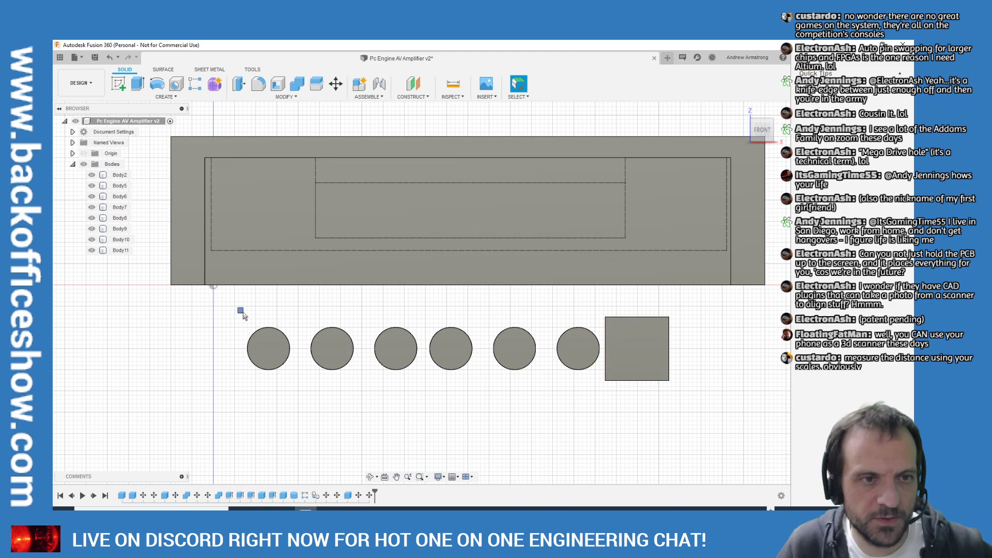
{"action": "mouse_move", "coordinate": [331, 304]}
{"action": "left_mouse_down"}
{"action": "mouse_move", "coordinate": [273, 324]}
{"action": "mouse_move", "coordinate": [329, 339]}
{"action": "mouse_move", "coordinate": [477, 333]}
{"action": "mouse_move", "coordinate": [658, 354]}
{"action": "mouse_move", "coordinate": [704, 402]}
{"action": "left_mouse_up"}
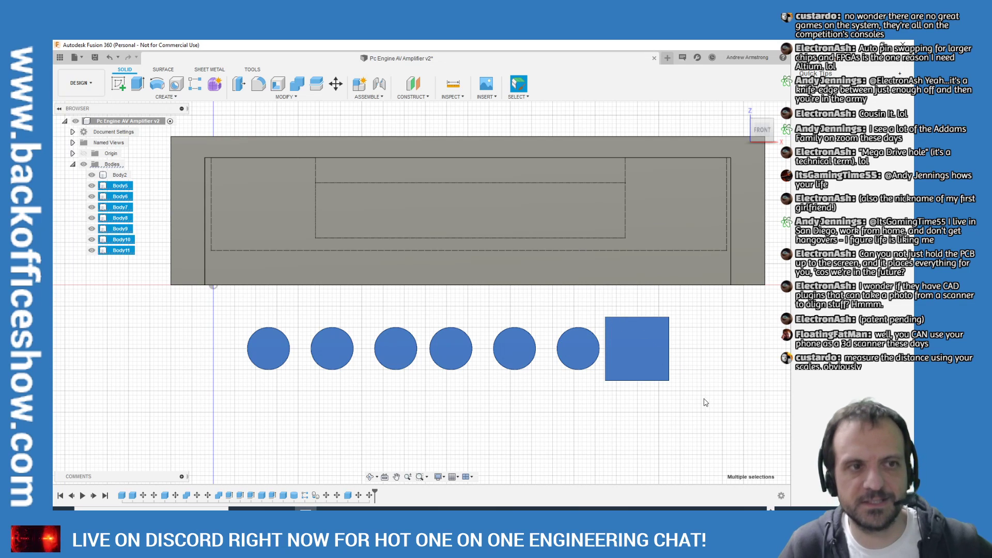
{"action": "right_click", "coordinate": [131, 189]}
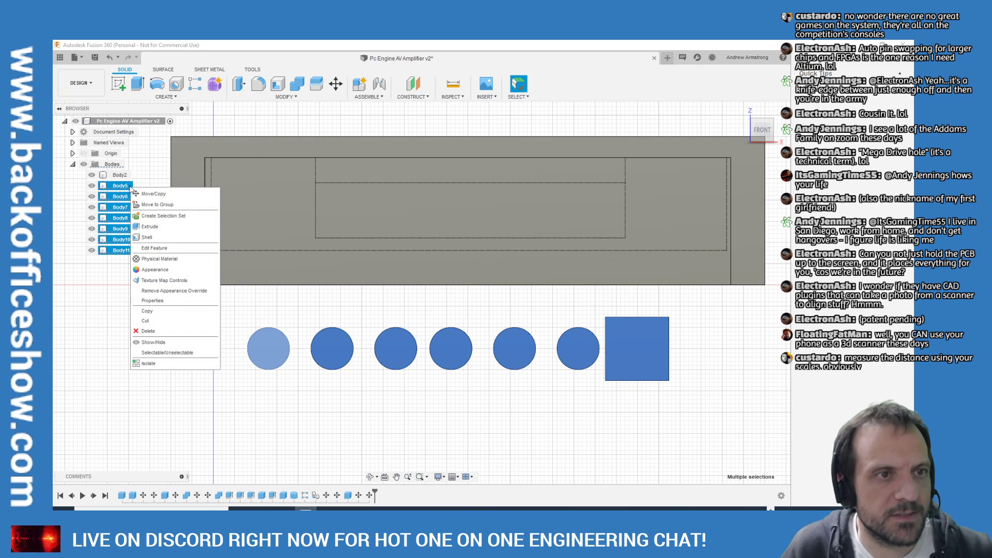
{"action": "left_click", "coordinate": [157, 205]}
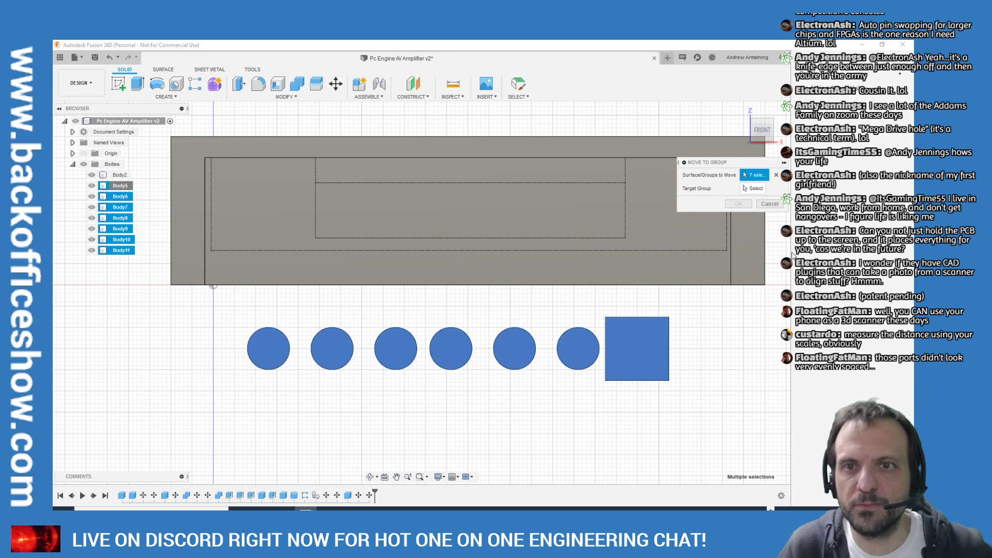
{"action": "left_click", "coordinate": [768, 204]}
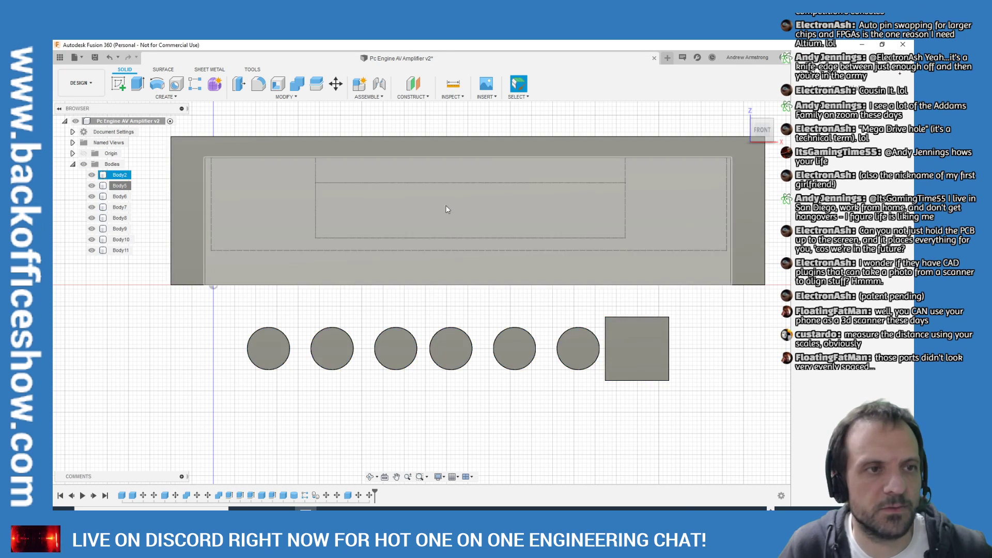
{"action": "mouse_move", "coordinate": [224, 330]}
{"action": "left_mouse_down"}
{"action": "mouse_move", "coordinate": [454, 354]}
{"action": "mouse_move", "coordinate": [713, 341]}
{"action": "left_mouse_up"}
{"action": "right_click", "coordinate": [125, 188]}
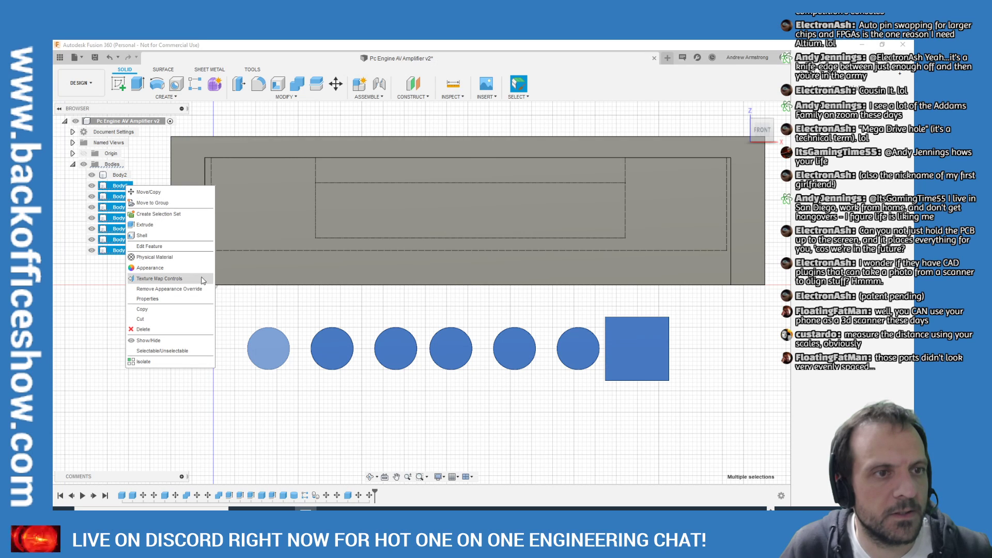
{"action": "right_click", "coordinate": [539, 349]}
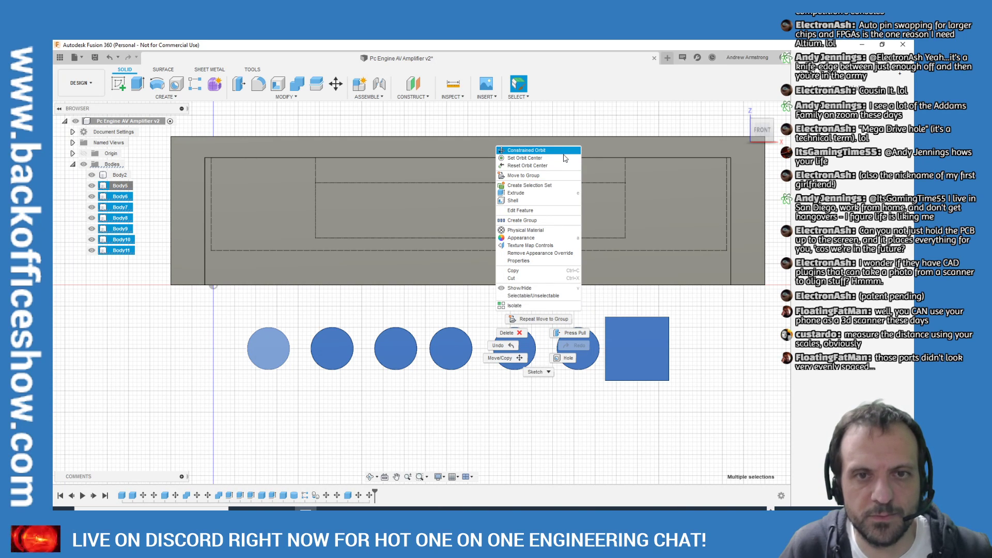
{"action": "left_click", "coordinate": [515, 177]}
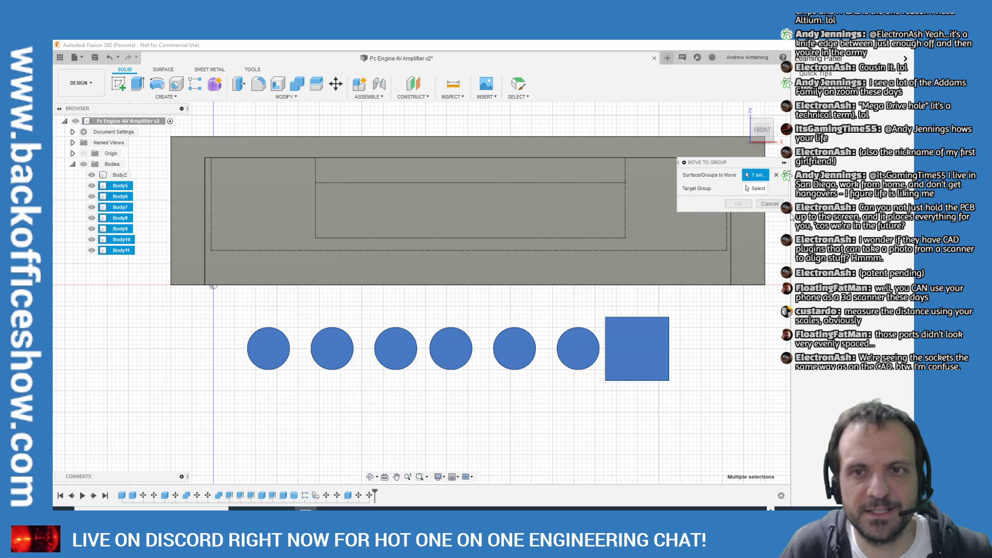
{"action": "left_click", "coordinate": [769, 203]}
{"action": "left_click", "coordinate": [365, 270]}
Copy all six cylinders and the square box together, offsetting the copies 31 mm up along Z in front of the case
{"action": "scroll", "coordinate": [364, 271], "scroll_direction": "down", "scroll_amount": 2}
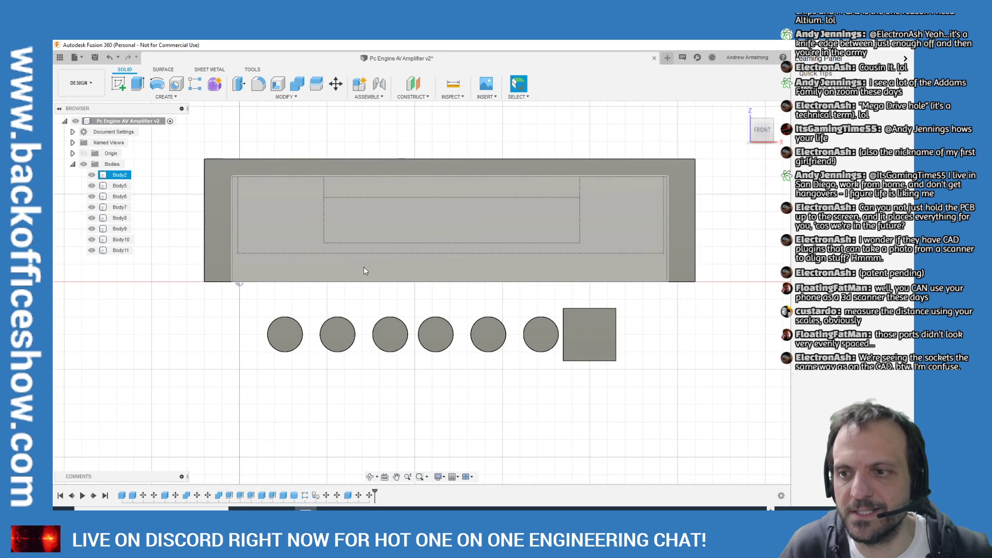
{"action": "scroll", "coordinate": [364, 271], "scroll_direction": "up", "scroll_amount": 1}
{"action": "left_click", "coordinate": [407, 353]}
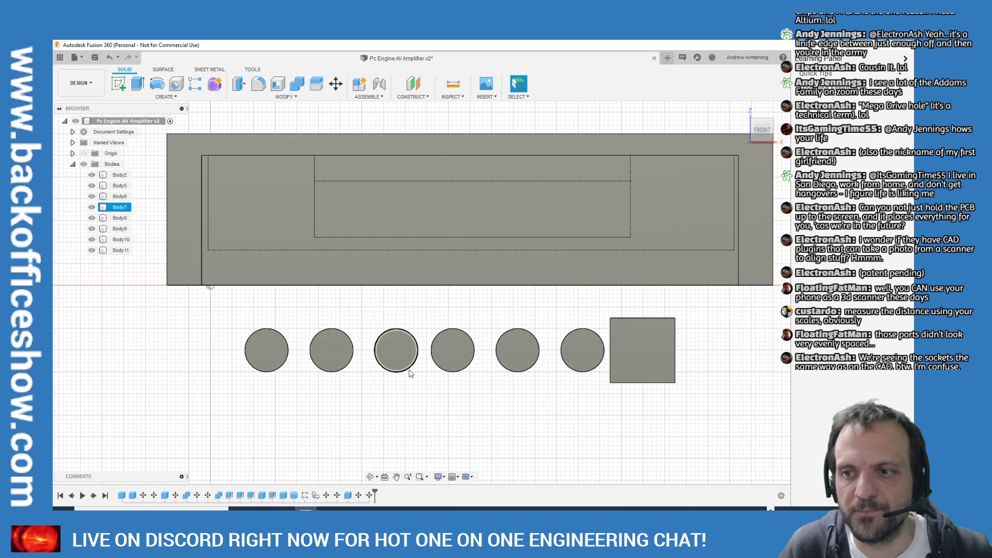
{"action": "left_click", "coordinate": [367, 267]}
{"action": "scroll", "coordinate": [363, 265], "scroll_direction": "up", "scroll_amount": 1}
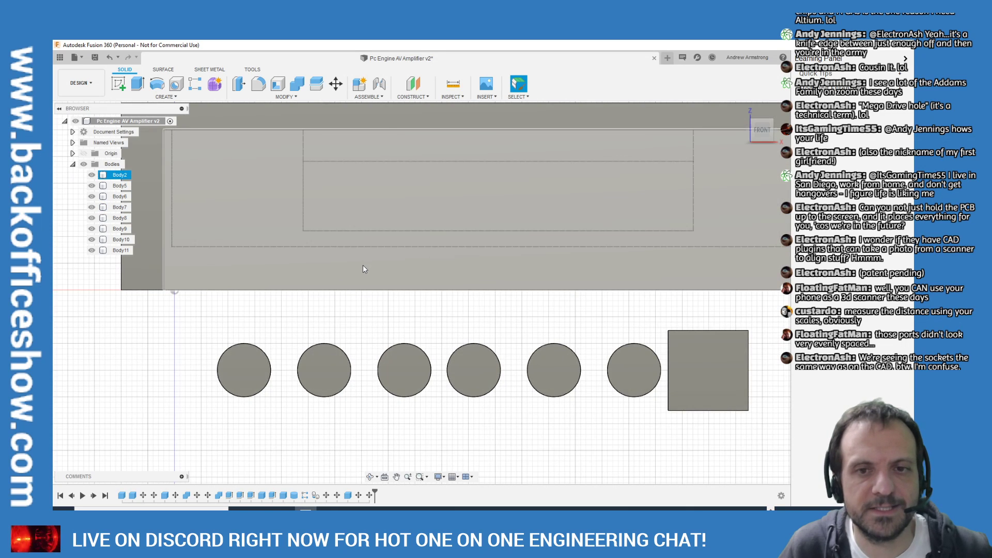
{"action": "scroll", "coordinate": [362, 265], "scroll_direction": "down", "scroll_amount": 1}
{"action": "left_click_drag", "start_coordinate": [190, 305], "coordinate": [695, 396]}
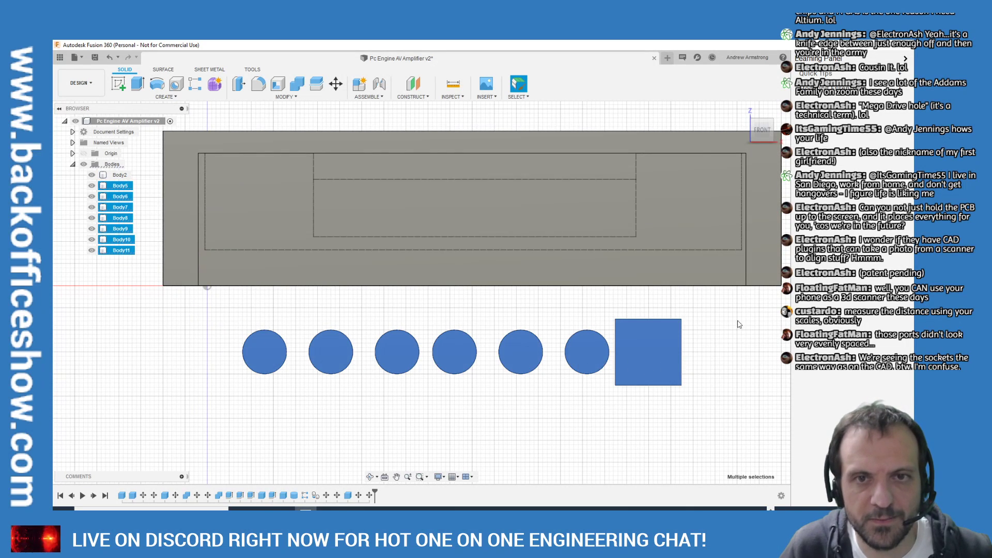
{"action": "left_click", "coordinate": [336, 84]}
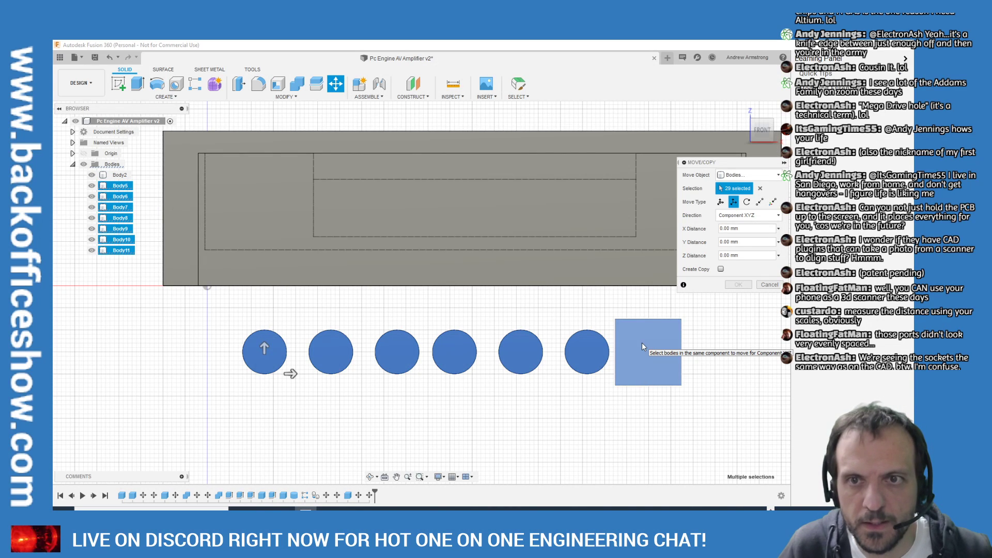
{"action": "left_click", "coordinate": [721, 269]}
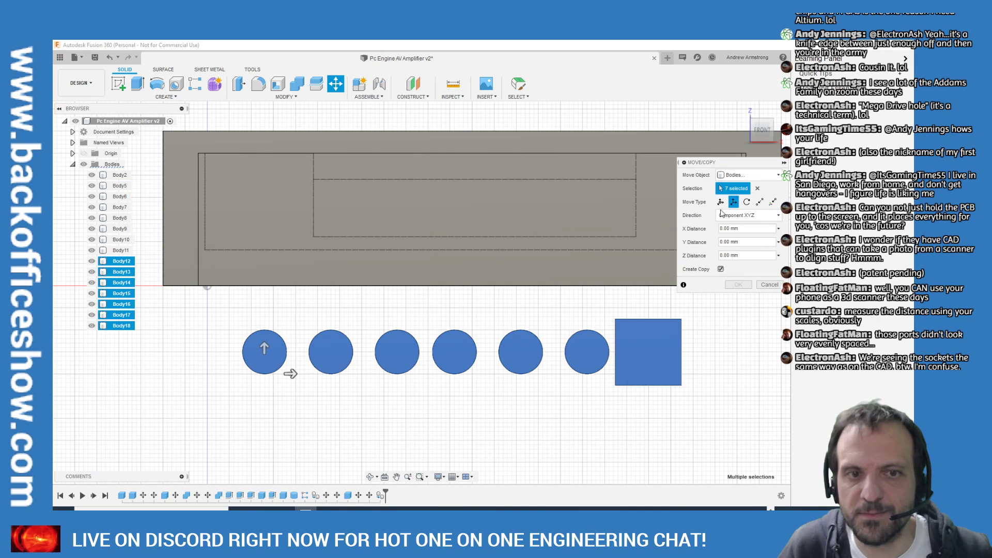
{"action": "left_click_drag", "start_coordinate": [264, 347], "coordinate": [264, 211]}
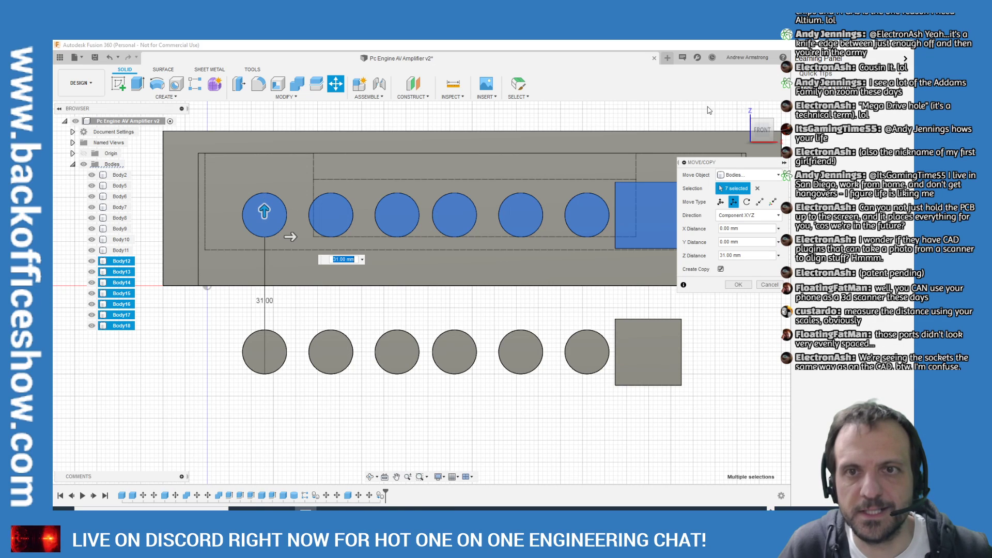
{"action": "left_click_drag", "start_coordinate": [716, 164], "coordinate": [819, 176]}
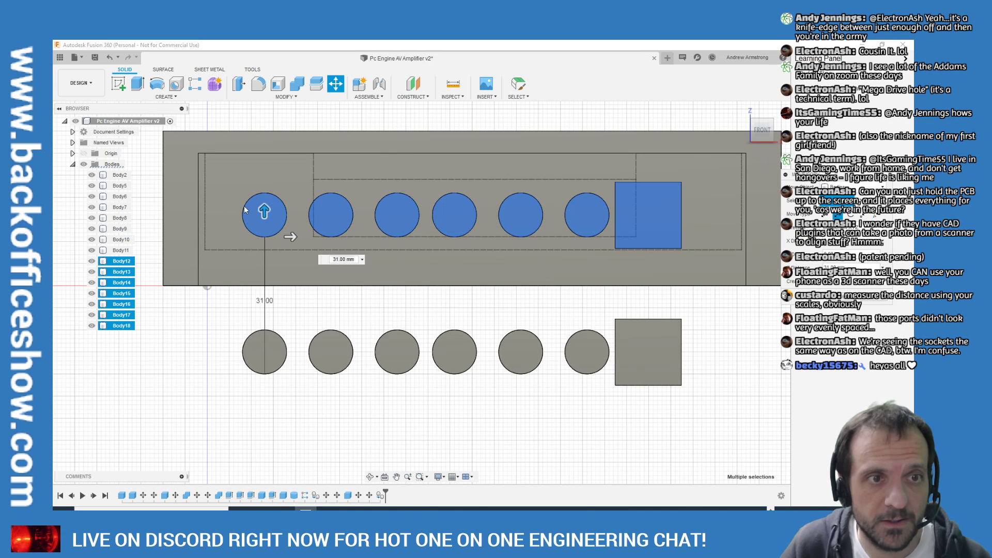
Adjust the Z offset of the copied connector row to 36 mm and finish the copy
{"action": "left_click_drag", "start_coordinate": [264, 207], "coordinate": [268, 194]}
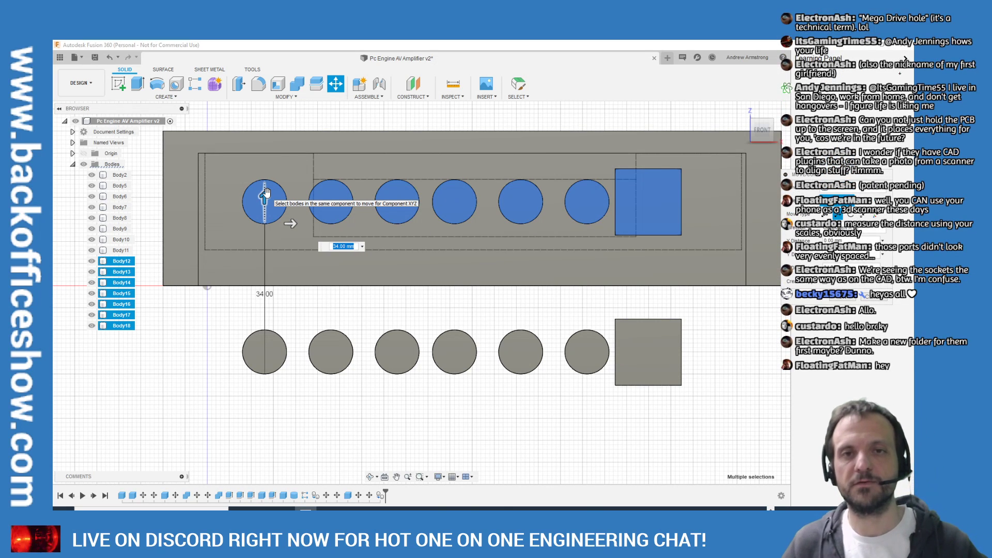
{"action": "scroll", "coordinate": [636, 229], "scroll_direction": "down", "scroll_amount": 1}
{"action": "scroll", "coordinate": [403, 328], "scroll_direction": "down", "scroll_amount": 1}
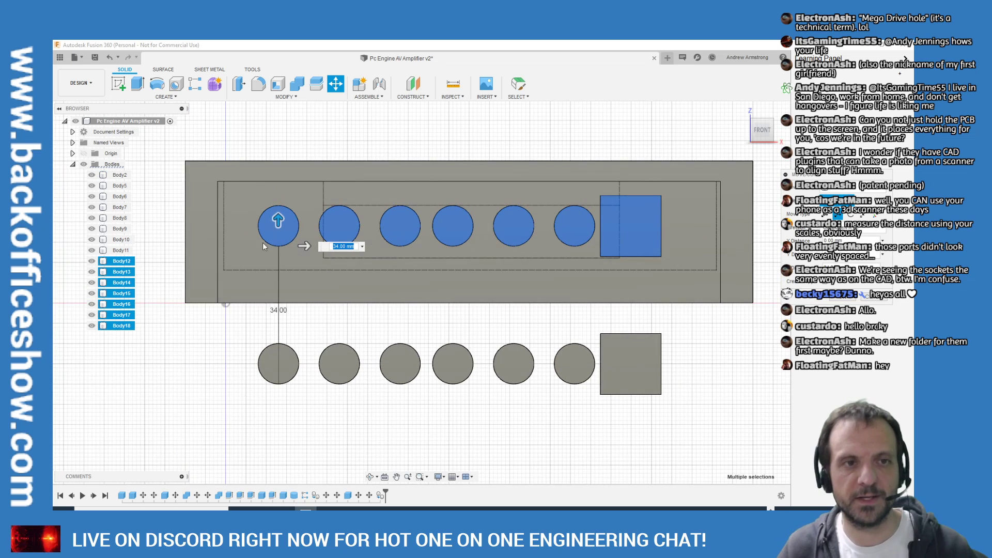
{"action": "left_click_drag", "start_coordinate": [269, 218], "coordinate": [269, 323]}
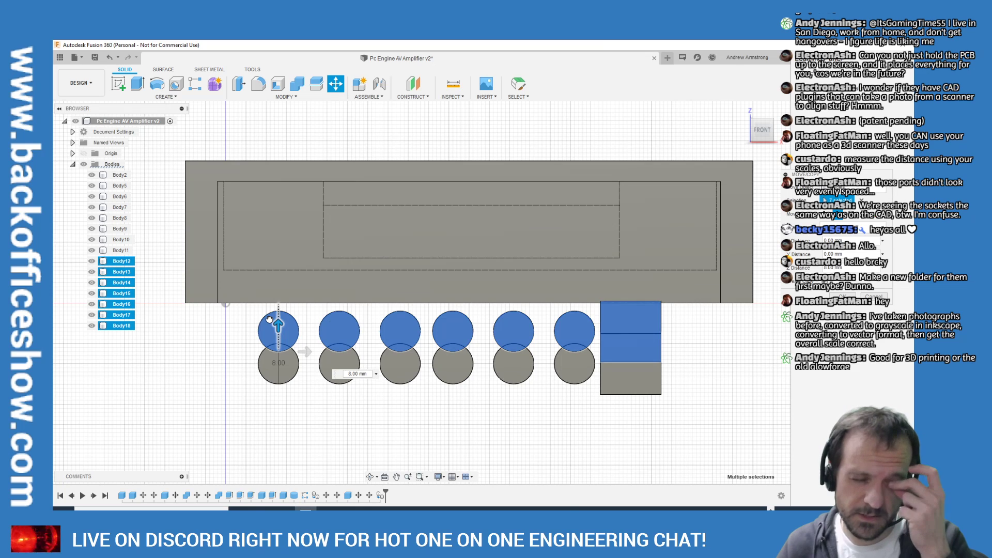
{"action": "left_click_drag", "start_coordinate": [269, 318], "coordinate": [280, 221]}
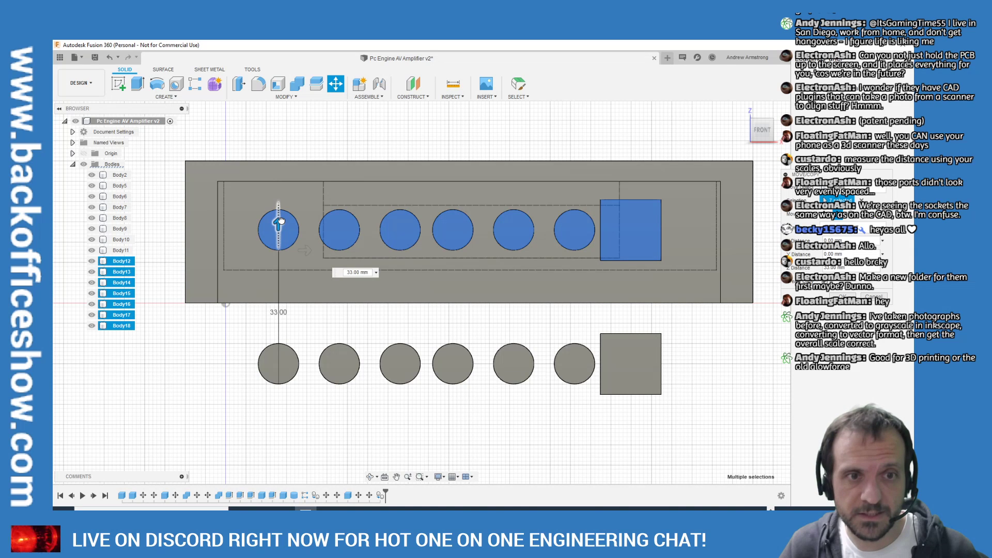
{"action": "left_click_drag", "start_coordinate": [280, 217], "coordinate": [280, 214]}
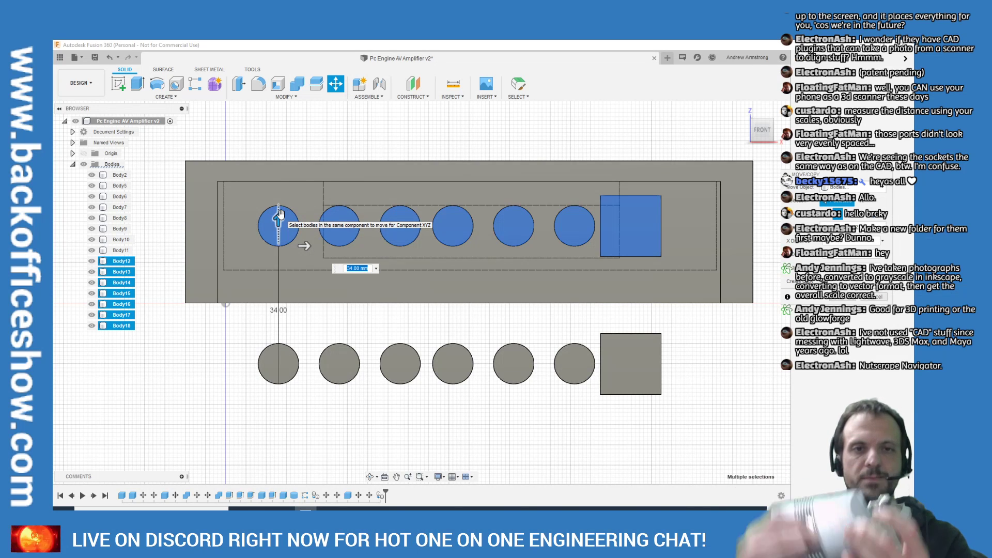
{"action": "left_click_drag", "start_coordinate": [279, 214], "coordinate": [278, 209]}
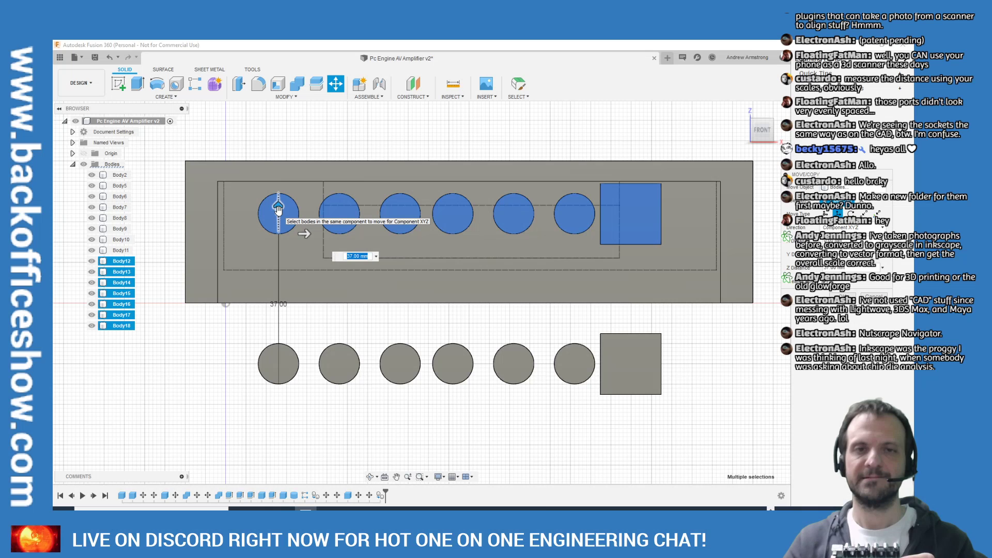
{"action": "left_click_drag", "start_coordinate": [277, 208], "coordinate": [276, 210]}
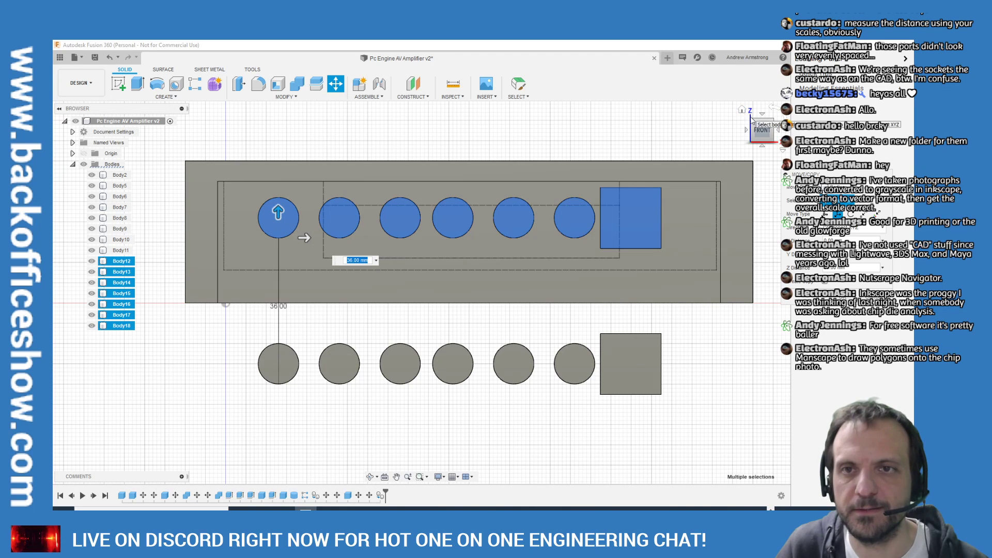
{"action": "left_click", "coordinate": [741, 110]}
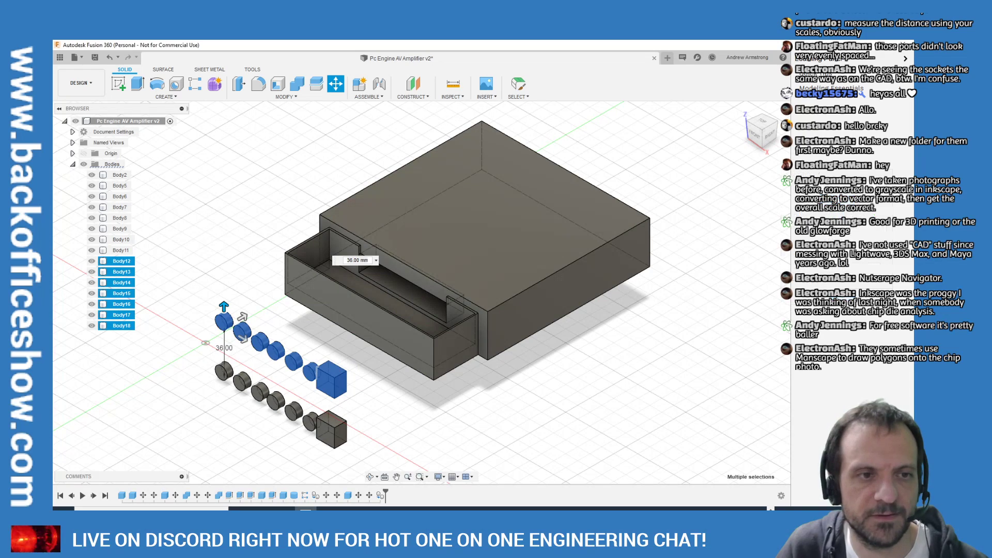
{"action": "key", "text": "Return"}
{"action": "key", "text": "F6"}
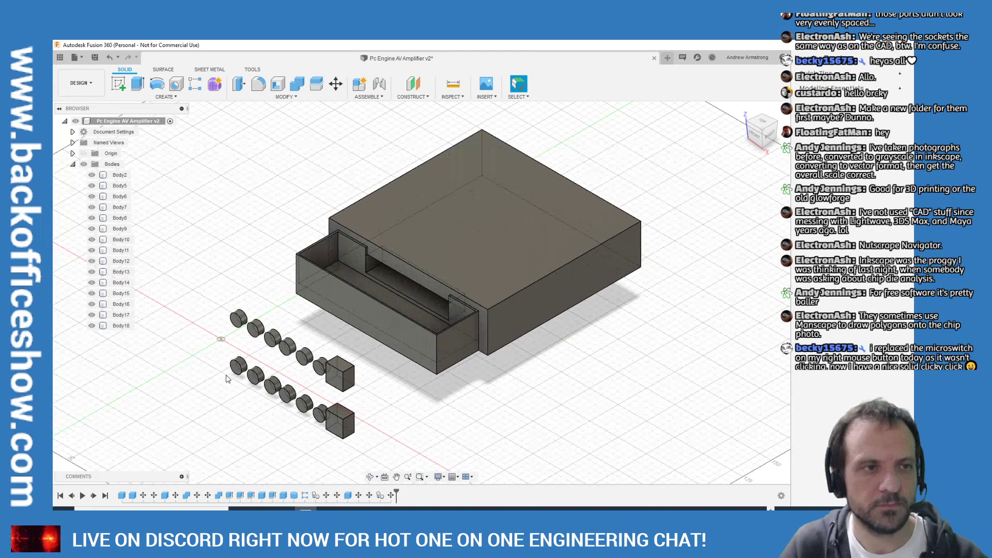
Hide the seven original connector bodies in the lower row
{"action": "left_click_drag", "start_coordinate": [217, 355], "coordinate": [362, 438]}
{"action": "left_click", "coordinate": [92, 250]}
{"action": "left_click", "coordinate": [92, 239]}
{"action": "left_click", "coordinate": [92, 228]}
{"action": "left_click", "coordinate": [92, 217]}
{"action": "left_click", "coordinate": [91, 207]}
{"action": "left_click", "coordinate": [91, 196]}
{"action": "left_click", "coordinate": [91, 186]}
{"action": "scroll", "coordinate": [465, 310], "scroll_direction": "up", "scroll_amount": 3}
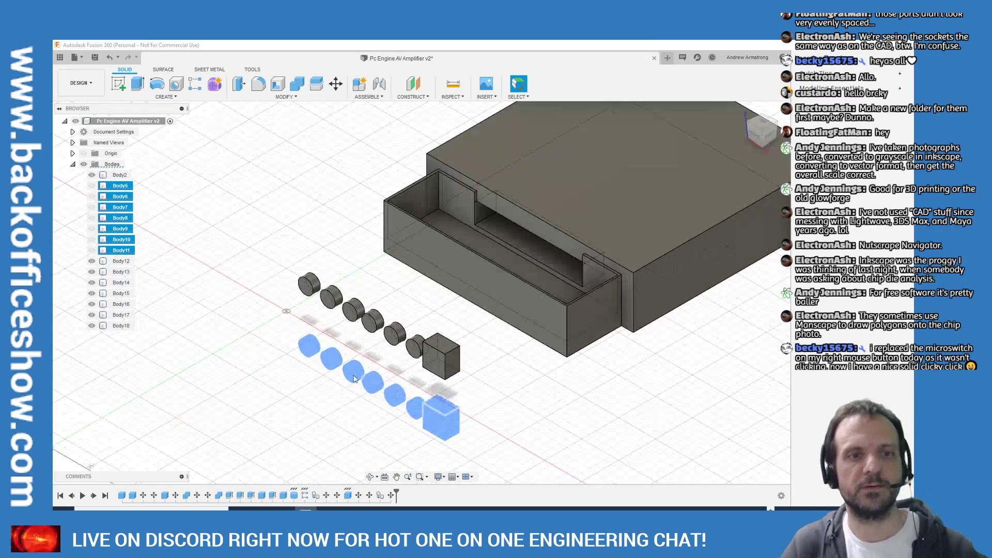
Select the six copied cylinders and square box and move them 60 mm along Y towards the case
{"action": "left_click", "coordinate": [326, 252]}
{"action": "scroll", "coordinate": [289, 274], "scroll_direction": "up", "scroll_amount": 3}
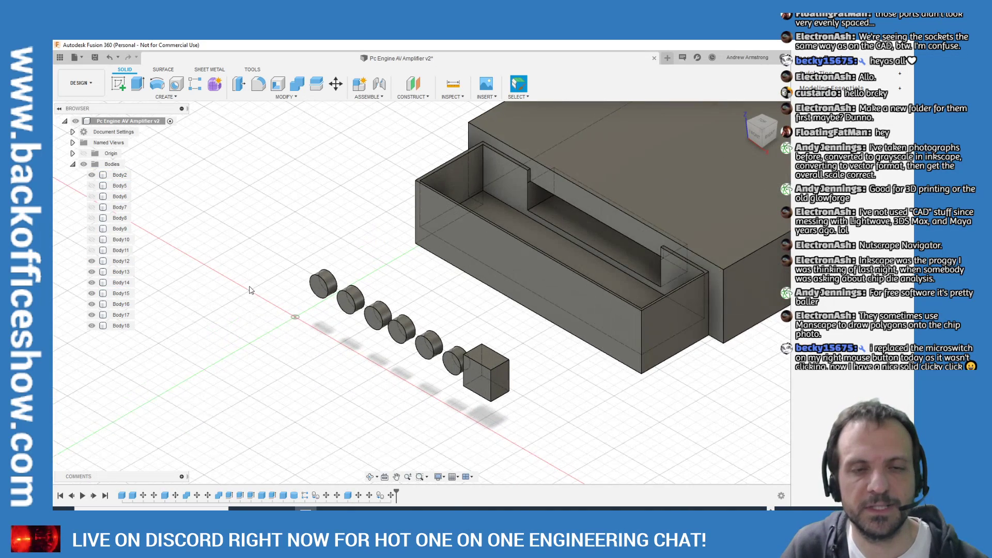
{"action": "left_click", "coordinate": [762, 123]}
{"action": "scroll", "coordinate": [517, 223], "scroll_direction": "down", "scroll_amount": 3}
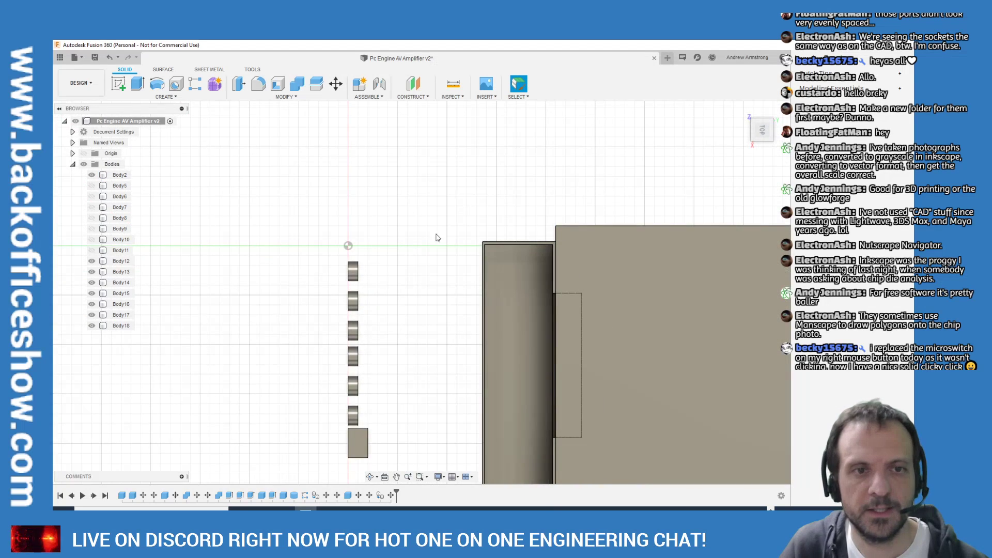
{"action": "left_click", "coordinate": [358, 308]}
{"action": "left_click_drag", "start_coordinate": [386, 452], "coordinate": [369, 275]}
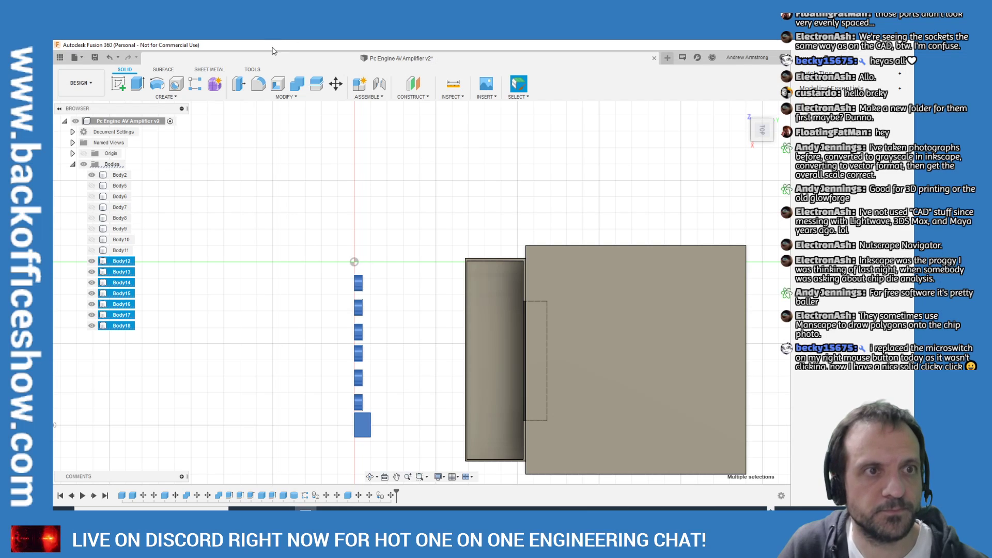
{"action": "left_click", "coordinate": [336, 84]}
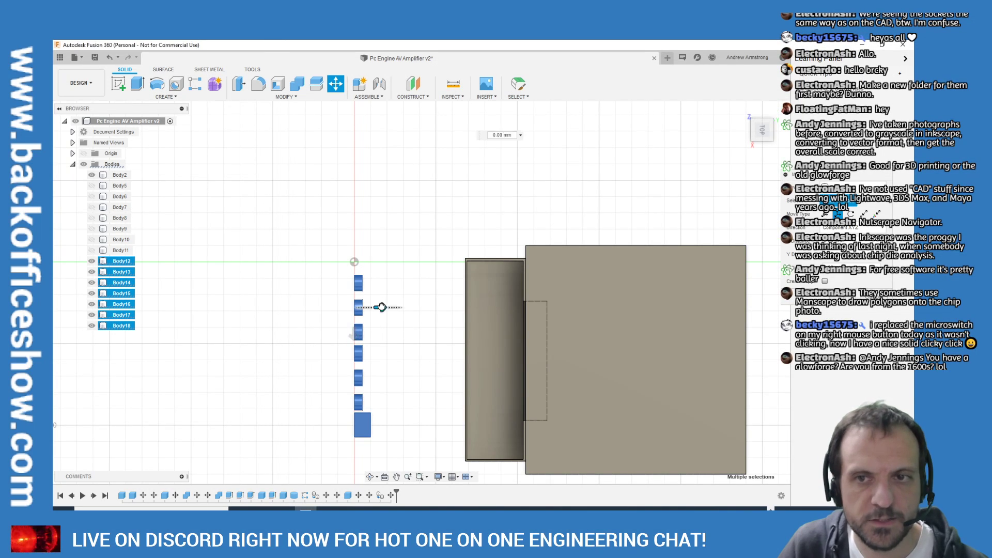
{"action": "left_click_drag", "start_coordinate": [381, 307], "coordinate": [494, 308]}
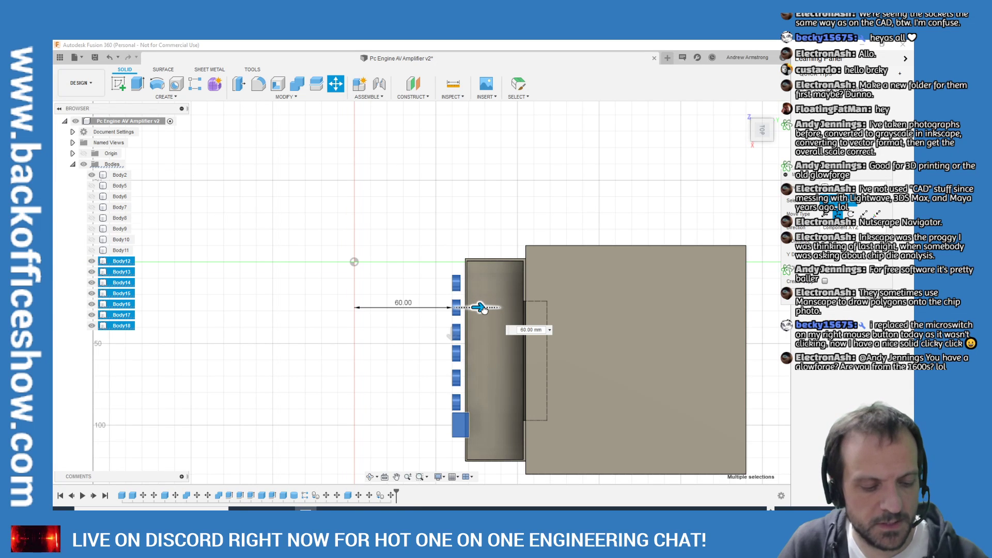
{"action": "mouse_move", "coordinate": [485, 309]}
{"action": "left_mouse_down"}
{"action": "mouse_move", "coordinate": [465, 309]}
{"action": "mouse_move", "coordinate": [500, 306]}
{"action": "mouse_move", "coordinate": [481, 309]}
{"action": "left_mouse_up"}
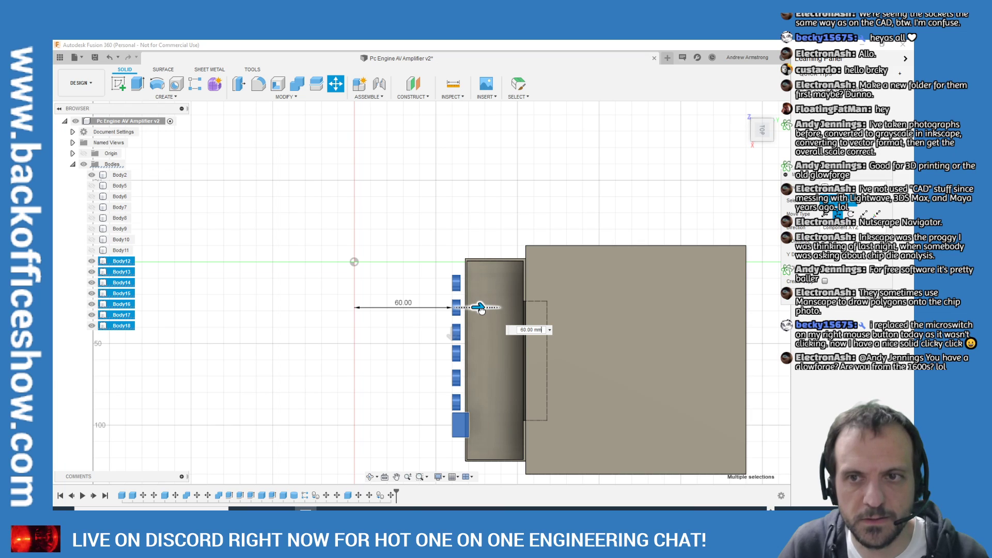
Increase the connector row's Y distance to 64 mm, adjust it to 65 mm, and finish the move
{"action": "scroll", "coordinate": [479, 343], "scroll_direction": "up", "scroll_amount": 5}
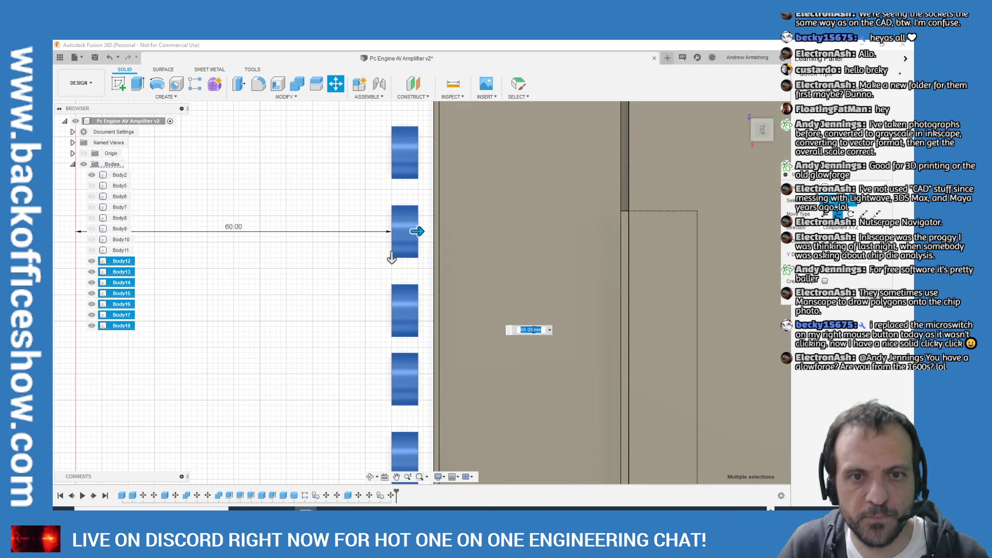
{"action": "double_click", "coordinate": [523, 330]}
{"action": "type", "text": "64"}
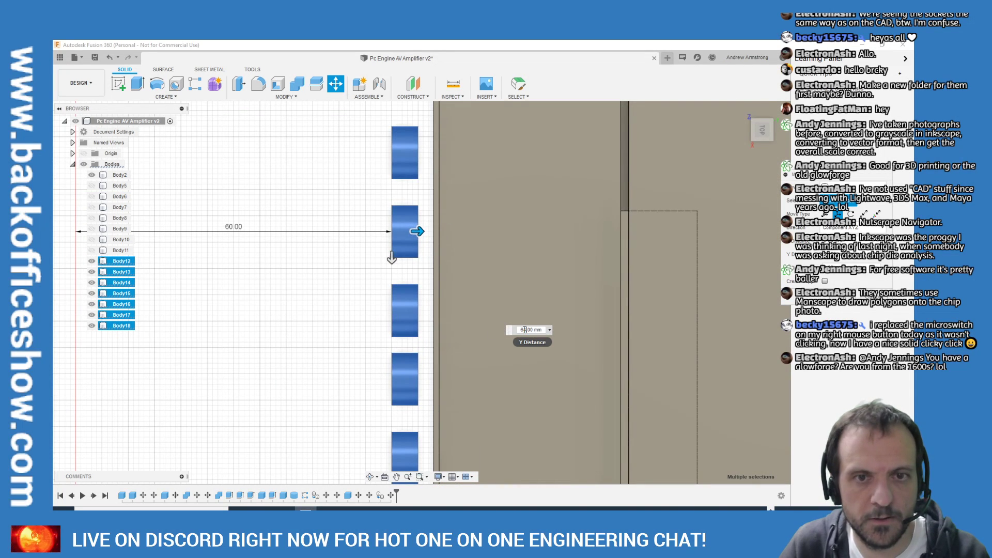
{"action": "key", "text": "Return"}
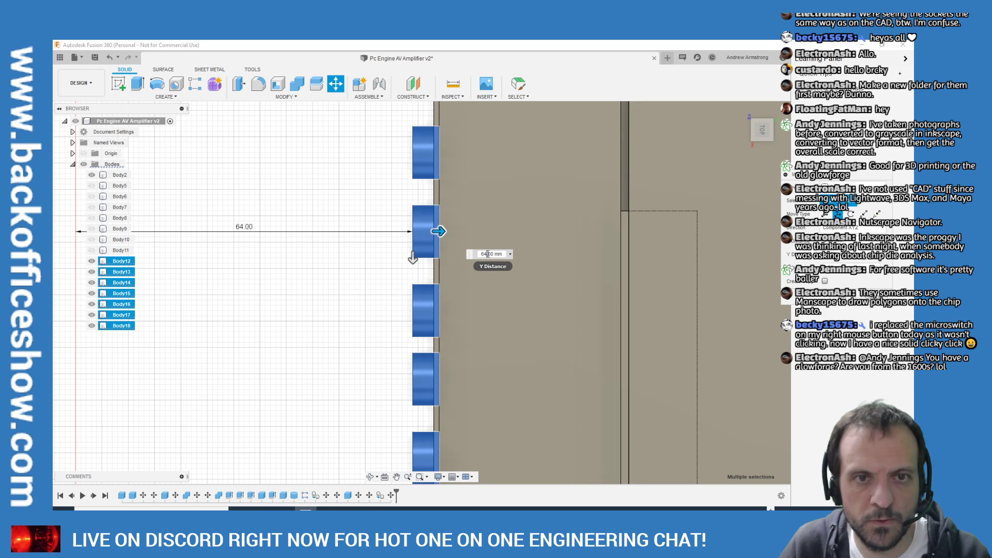
{"action": "key", "text": "Return"}
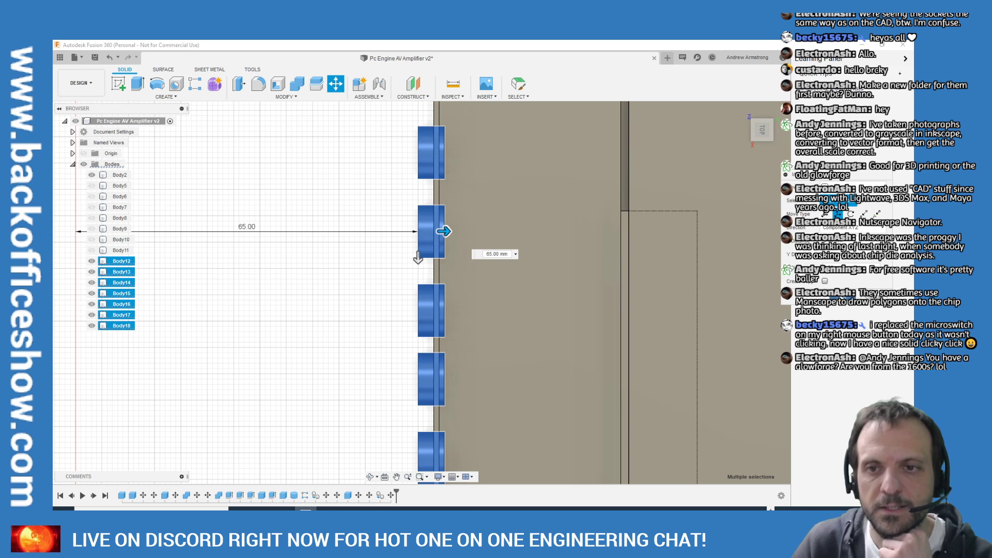
{"action": "key", "text": "Return"}
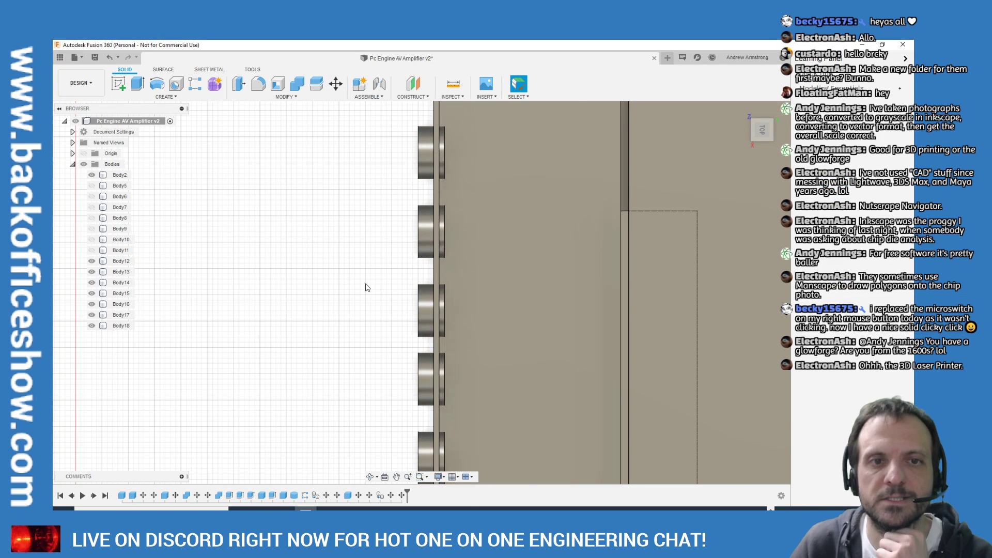
Inspect how the connector row sits in the case's front wall and identify the bodies of its cylinders and square box
{"action": "left_click", "coordinate": [741, 109]}
{"action": "left_click", "coordinate": [742, 109]}
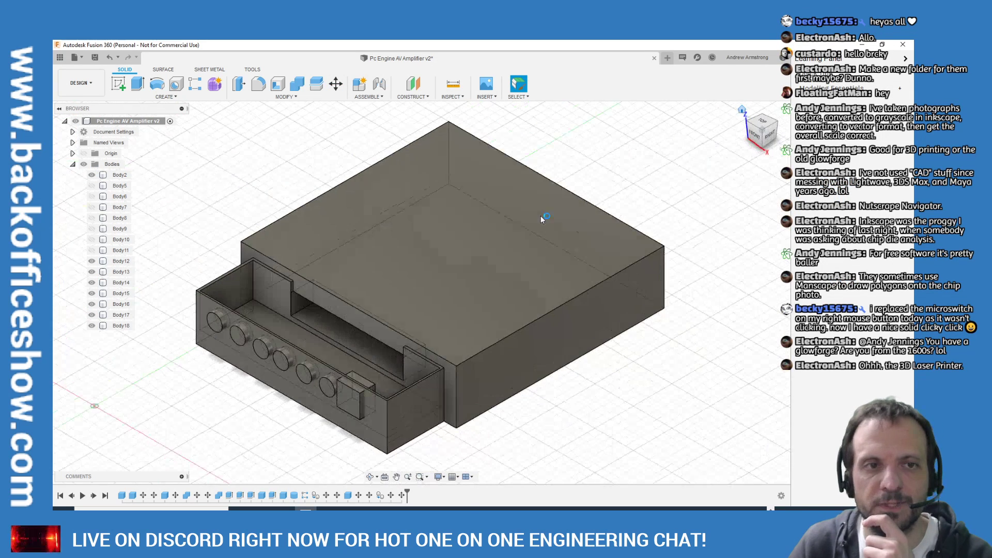
{"action": "scroll", "coordinate": [165, 361], "scroll_direction": "up", "scroll_amount": 5}
{"action": "left_click", "coordinate": [119, 175]}
{"action": "scroll", "coordinate": [103, 444], "scroll_direction": "down", "scroll_amount": 2}
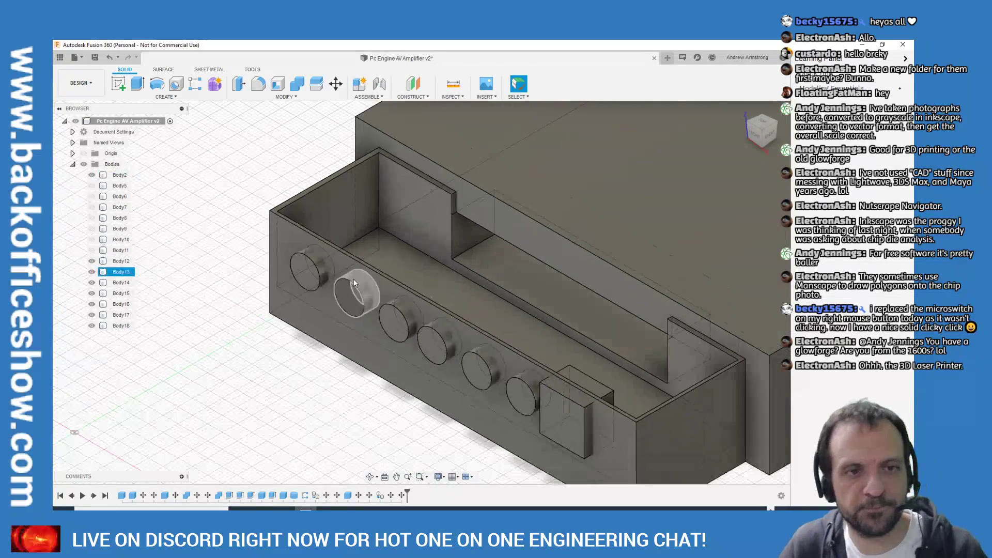
{"action": "key", "text": "Escape"}
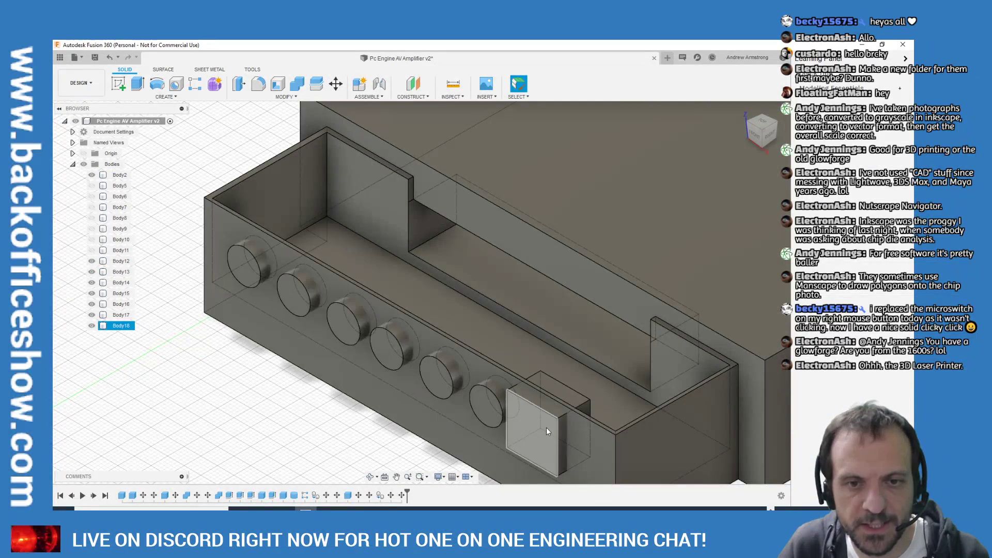
{"action": "left_click", "coordinate": [121, 315]}
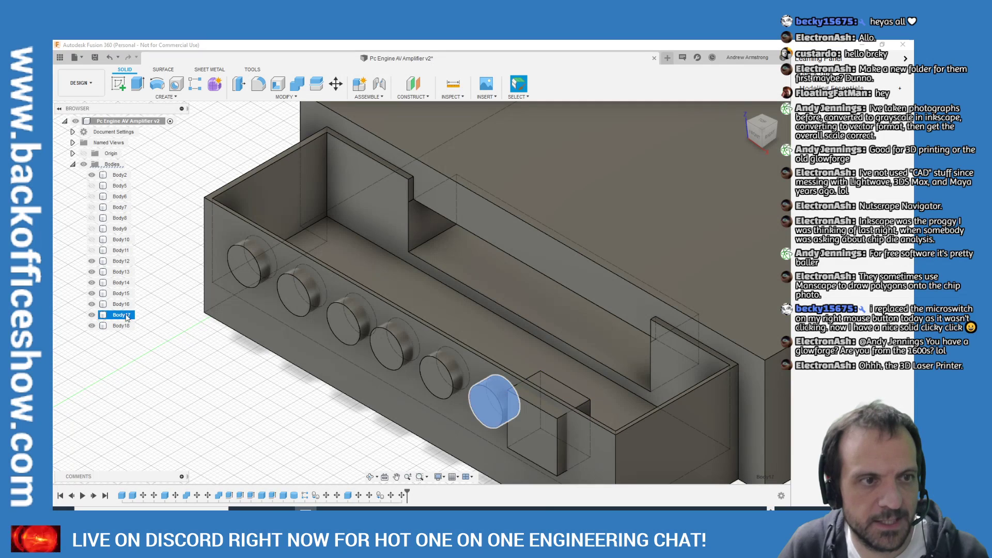
{"action": "left_click", "coordinate": [118, 262]}
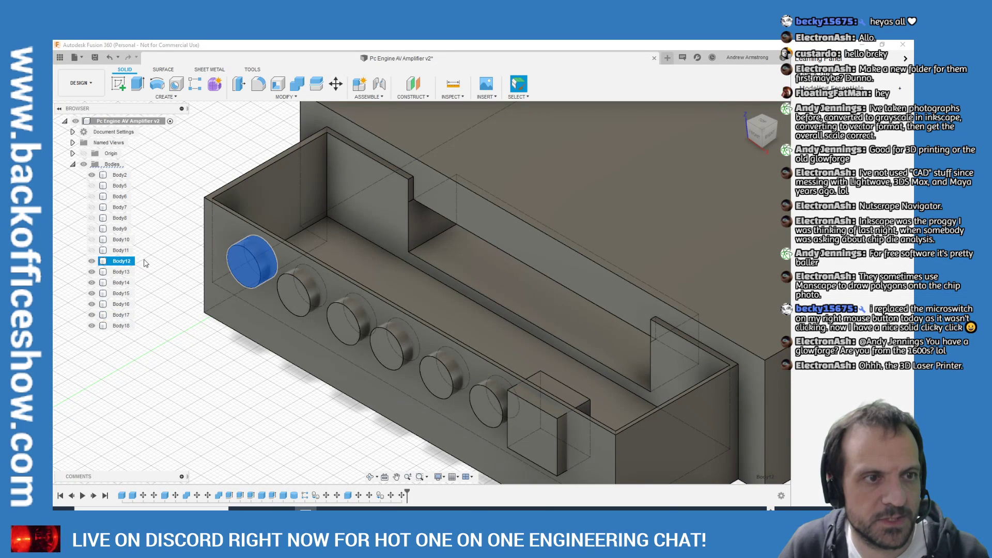
{"action": "left_click", "coordinate": [215, 277]}
{"action": "left_click", "coordinate": [196, 286]}
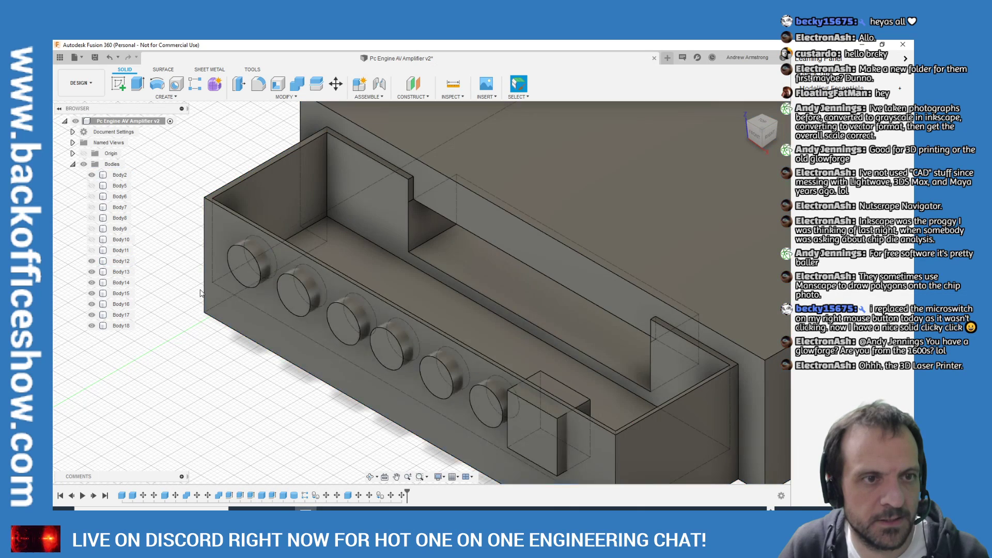
Cut the case body with Combine, using the six copied cylinders and the square box as tool bodies to make the connector openings
{"action": "left_click", "coordinate": [120, 261]}
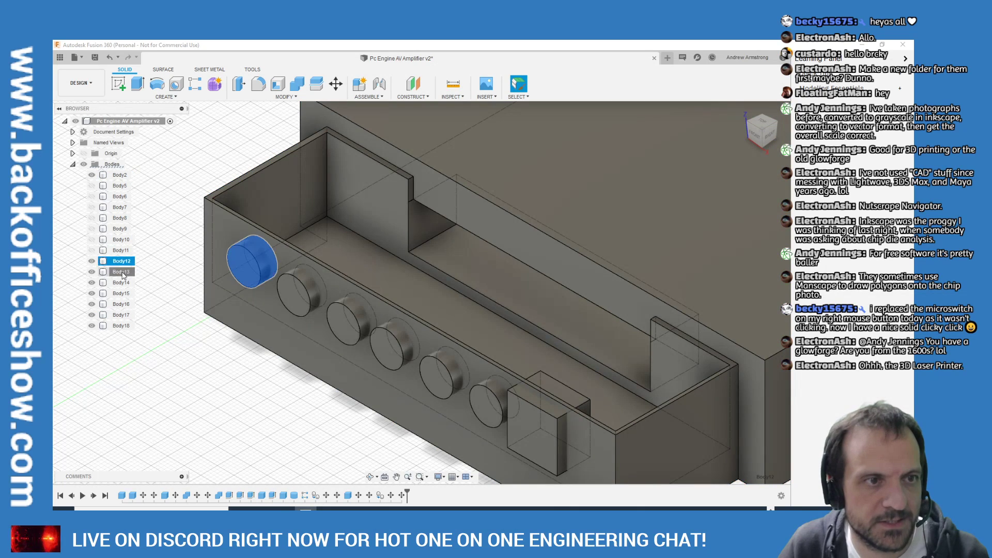
{"action": "left_click", "coordinate": [121, 272], "text": "ctrl"}
{"action": "left_click", "coordinate": [121, 283], "text": "ctrl"}
{"action": "left_click", "coordinate": [123, 293], "text": "ctrl"}
{"action": "left_click", "coordinate": [123, 304], "text": "ctrl"}
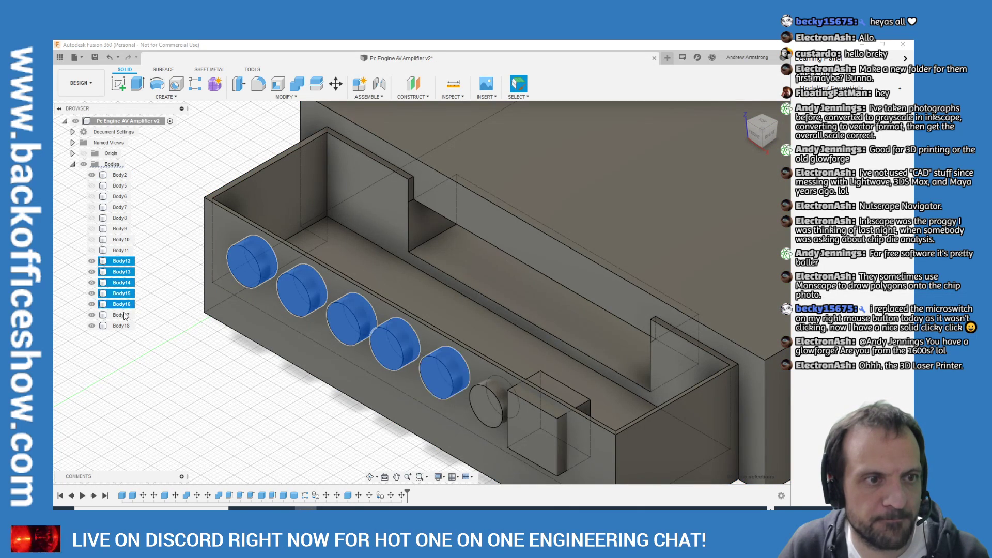
{"action": "left_click", "coordinate": [123, 314], "text": "ctrl"}
{"action": "left_click", "coordinate": [124, 325], "text": "ctrl"}
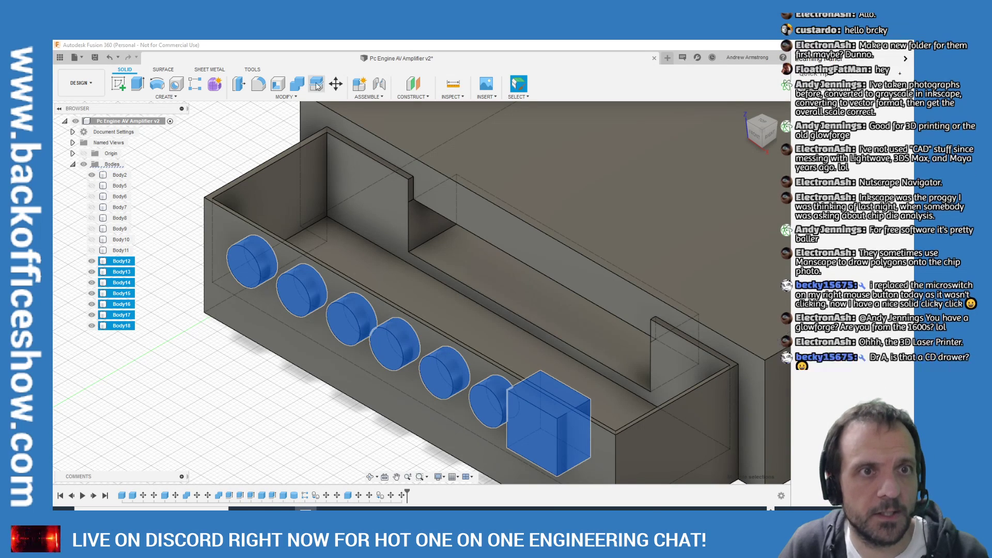
{"action": "left_click", "coordinate": [300, 91]}
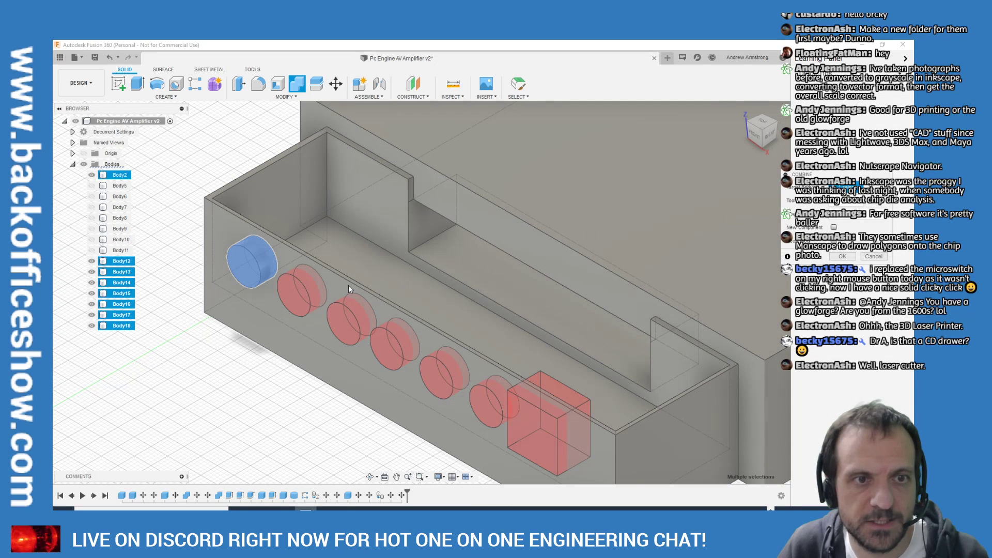
{"action": "left_click", "coordinate": [351, 284]}
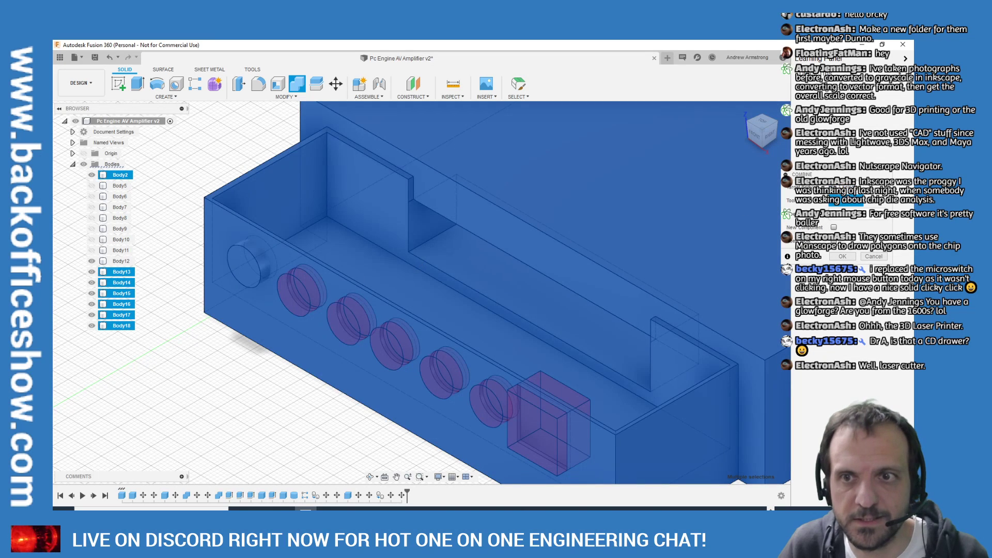
{"action": "left_click", "coordinate": [253, 268]}
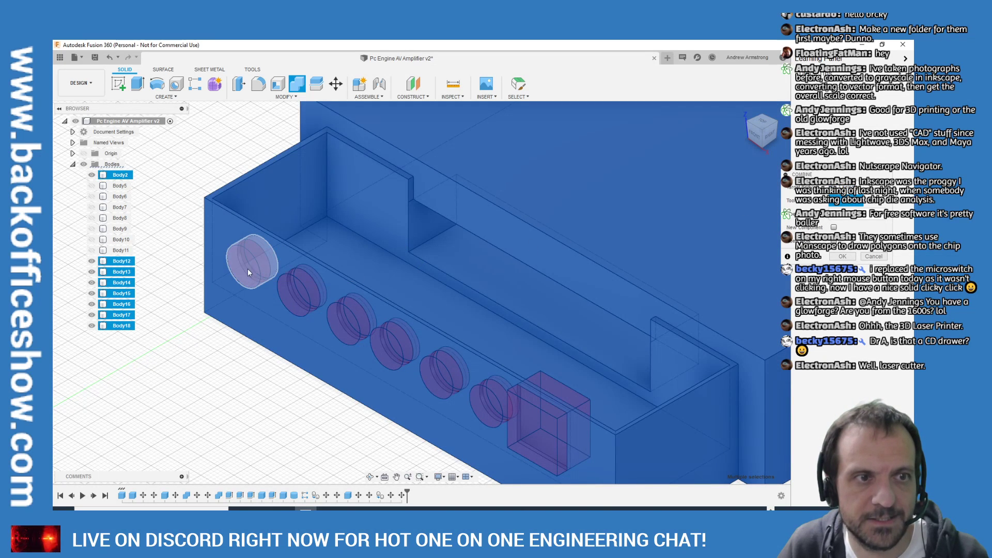
{"action": "left_click", "coordinate": [127, 251]}
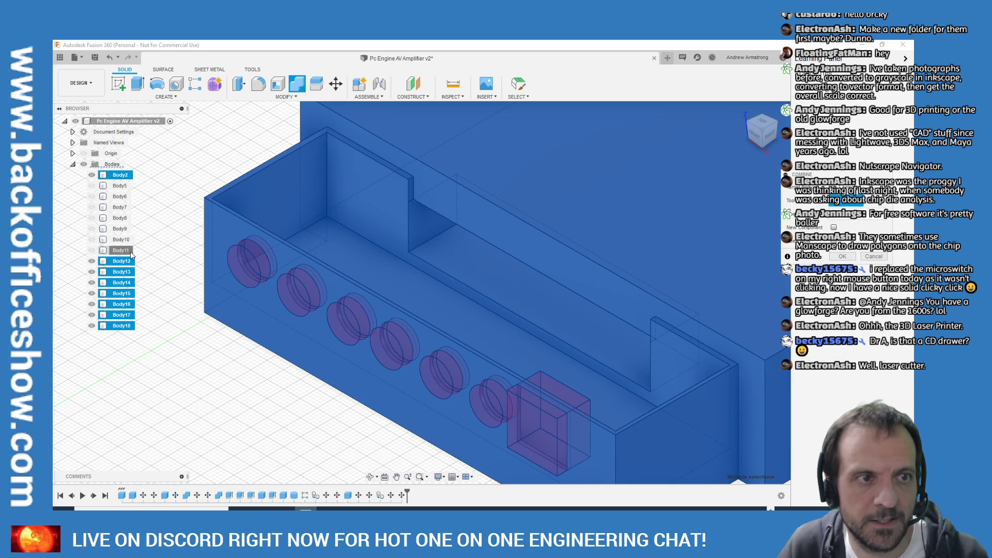
{"action": "double_click", "coordinate": [127, 251]}
{"action": "key", "text": "Escape"}
{"action": "double_click", "coordinate": [120, 261]}
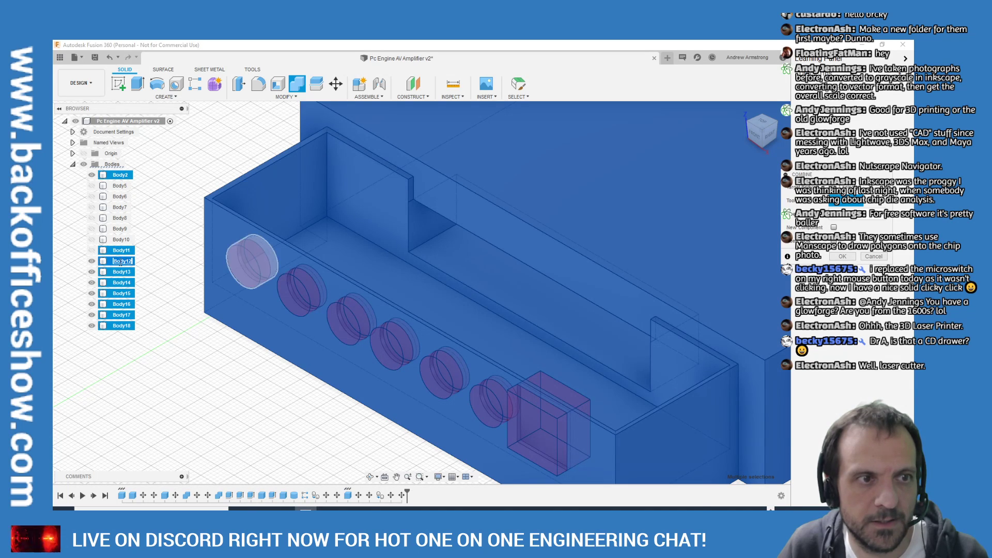
{"action": "key", "text": "Escape"}
{"action": "left_click", "coordinate": [118, 250], "text": "ctrl"}
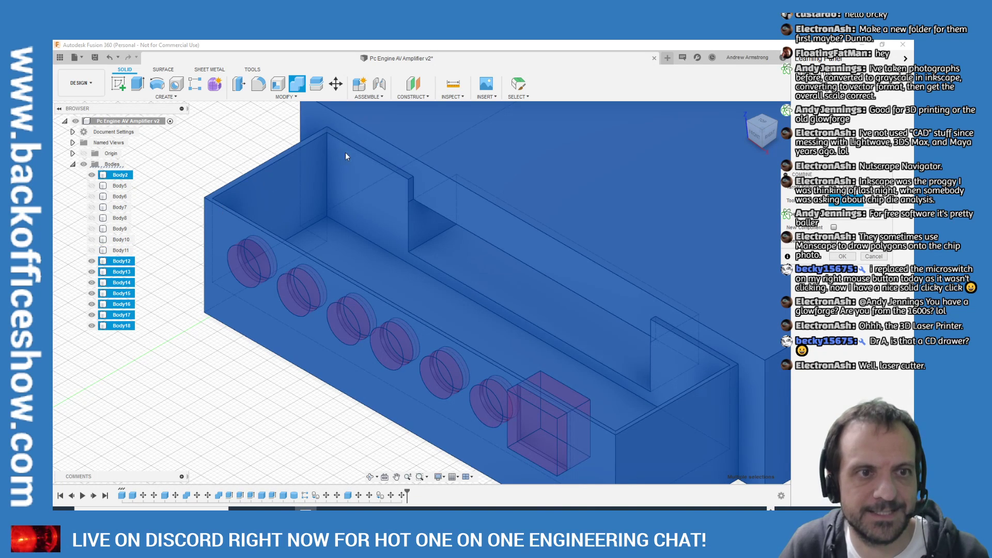
{"action": "middle_click_drag", "start_coordinate": [345, 155], "coordinate": [389, 177], "text": "shift"}
{"action": "left_click", "coordinate": [842, 256]}
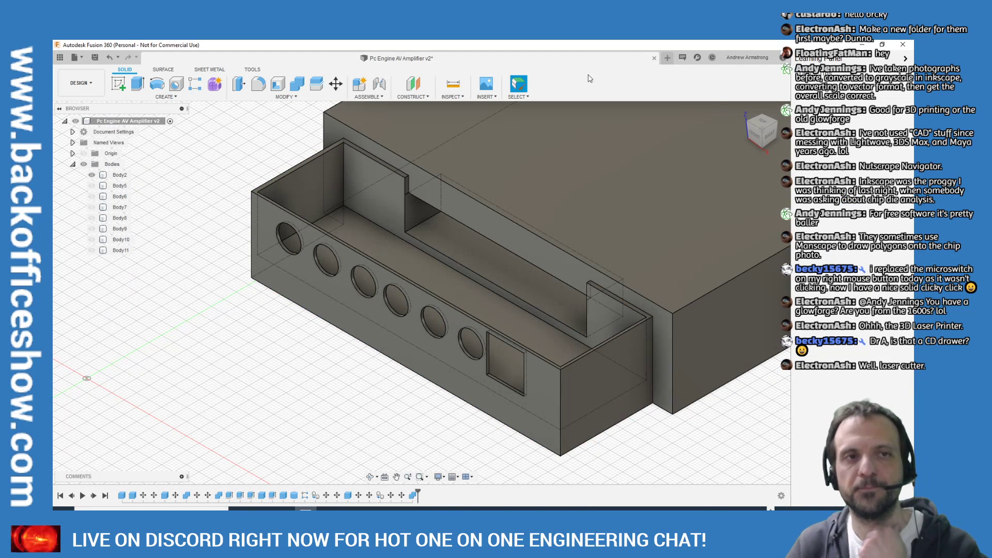
Examine the case and its connector openings from the front, right side, top and home views
{"action": "left_click", "coordinate": [755, 133]}
{"action": "left_click", "coordinate": [755, 133]}
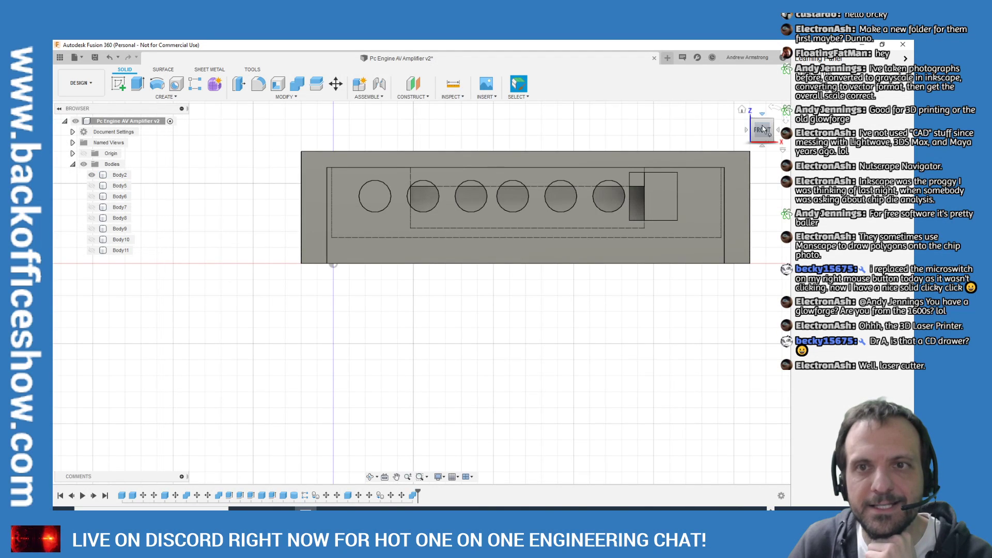
{"action": "left_click", "coordinate": [778, 132]}
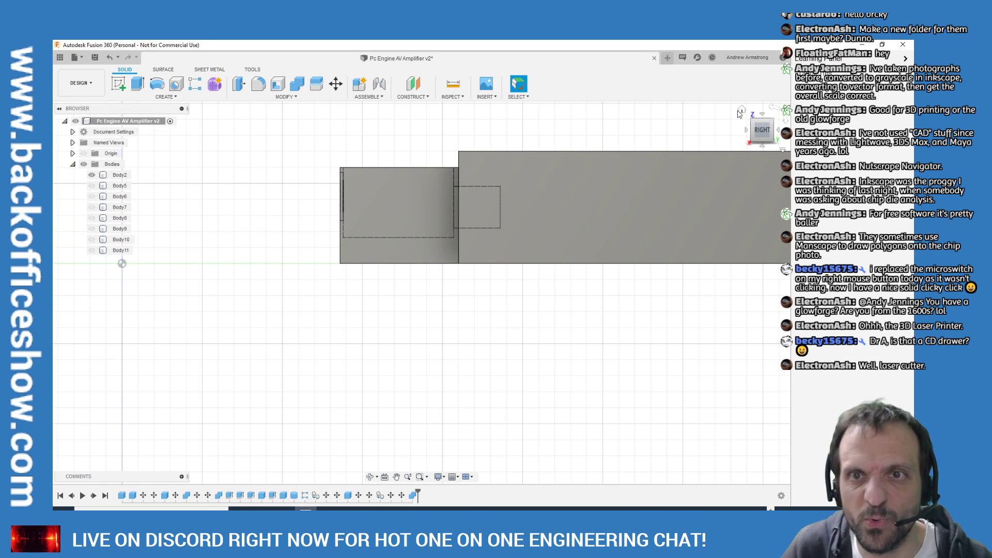
{"action": "left_click", "coordinate": [741, 111]}
{"action": "scroll", "coordinate": [456, 405], "scroll_direction": "up", "scroll_amount": 3}
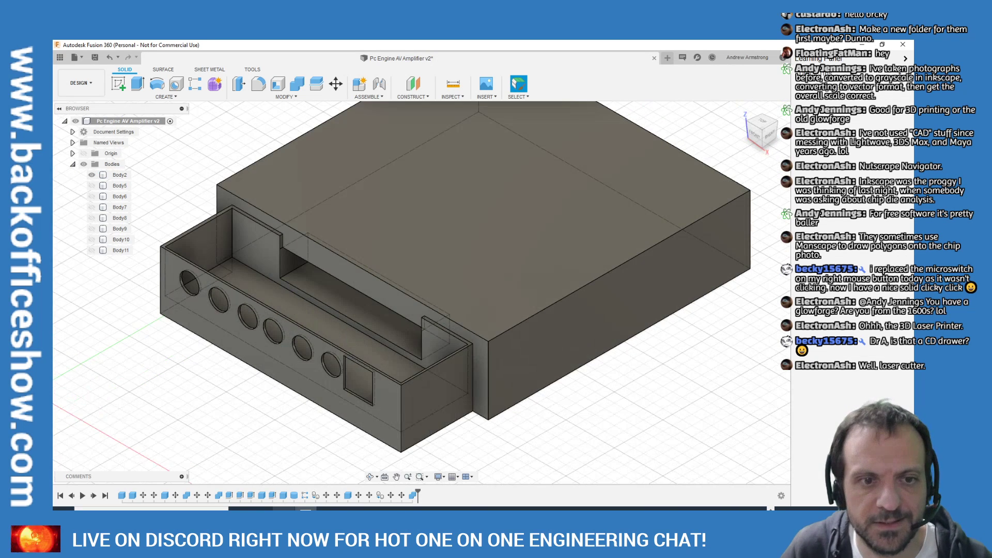
{"action": "scroll", "coordinate": [438, 395], "scroll_direction": "up", "scroll_amount": 2}
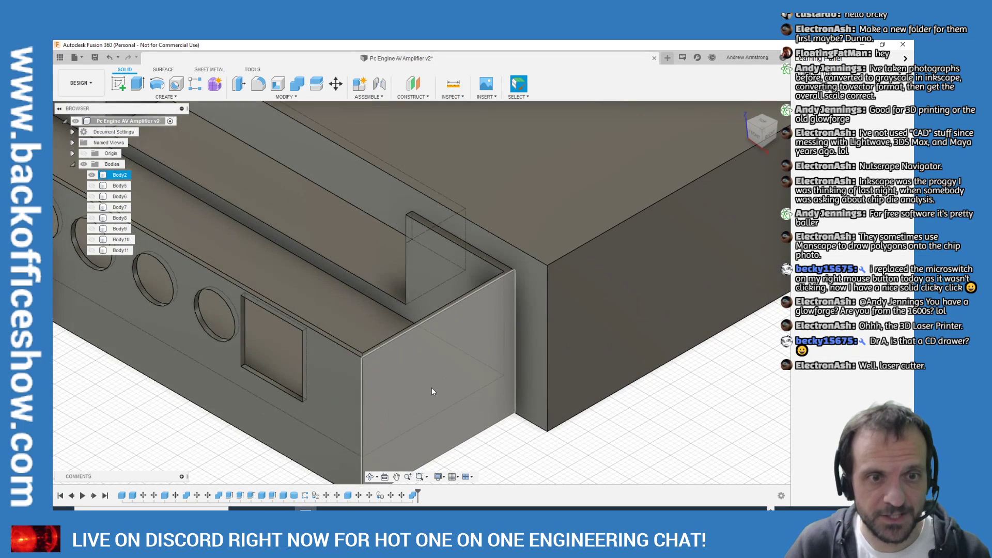
{"action": "scroll", "coordinate": [432, 388], "scroll_direction": "down", "scroll_amount": 2}
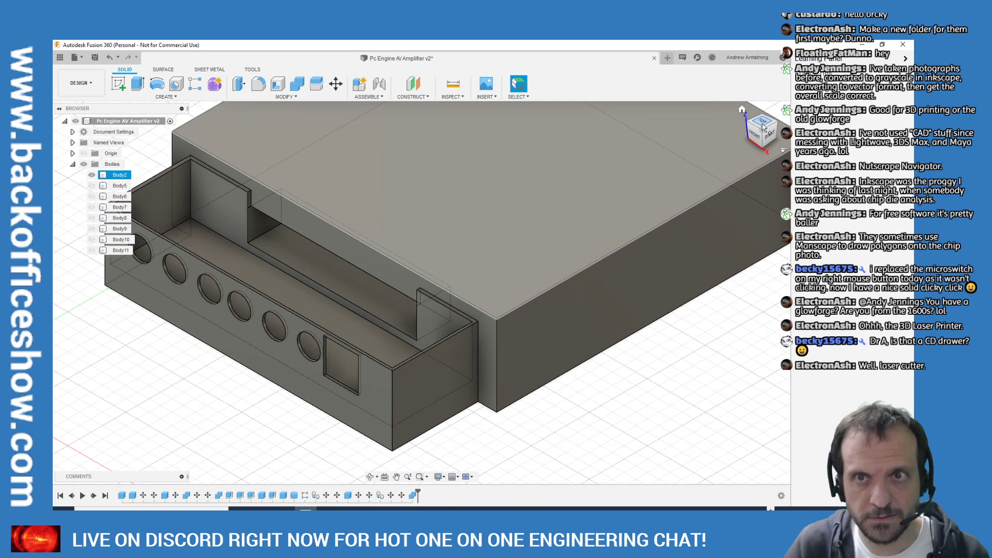
{"action": "left_click", "coordinate": [763, 126]}
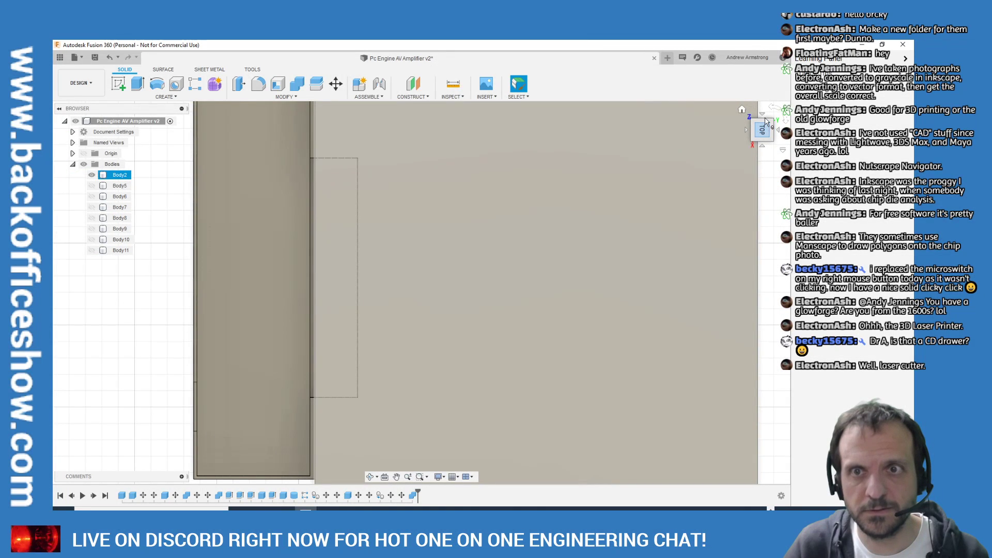
{"action": "left_click", "coordinate": [773, 110]}
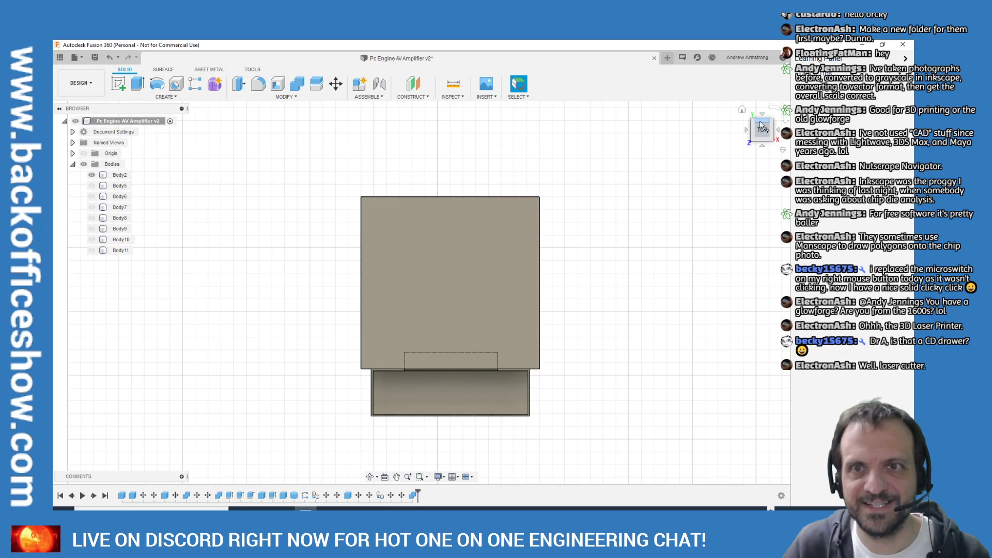
{"action": "left_click", "coordinate": [741, 109]}
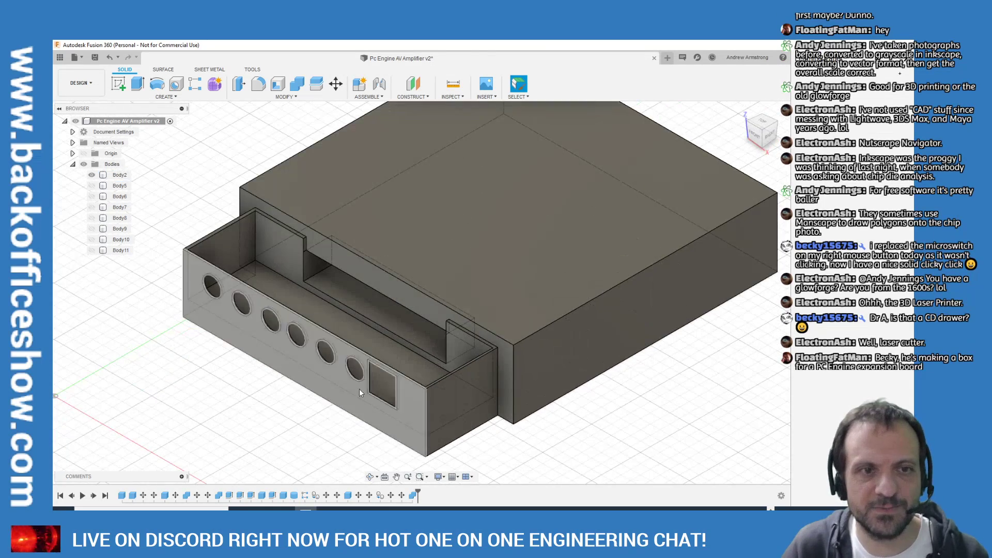
Examine the case and its row of connector openings from the front and home views
{"action": "left_click", "coordinate": [757, 136]}
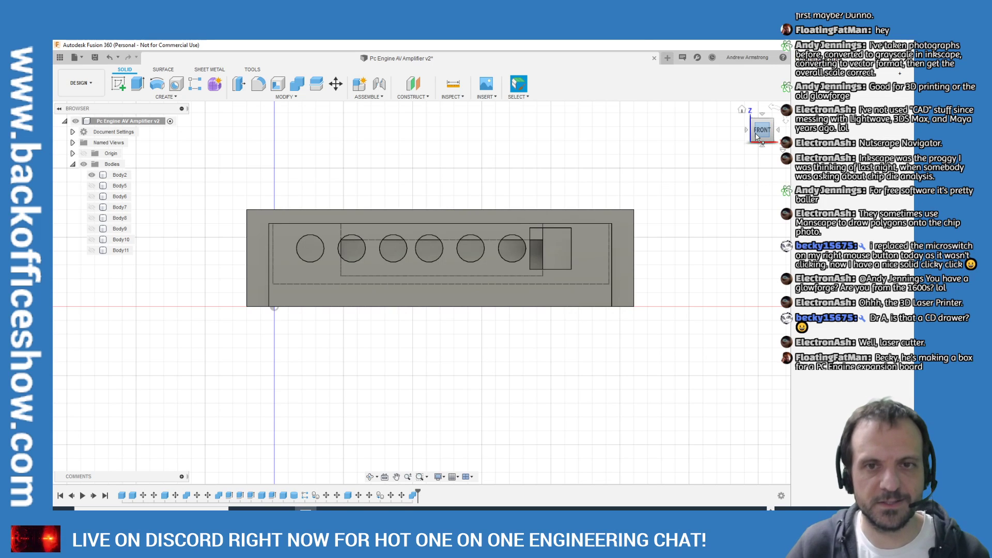
{"action": "left_click", "coordinate": [588, 256]}
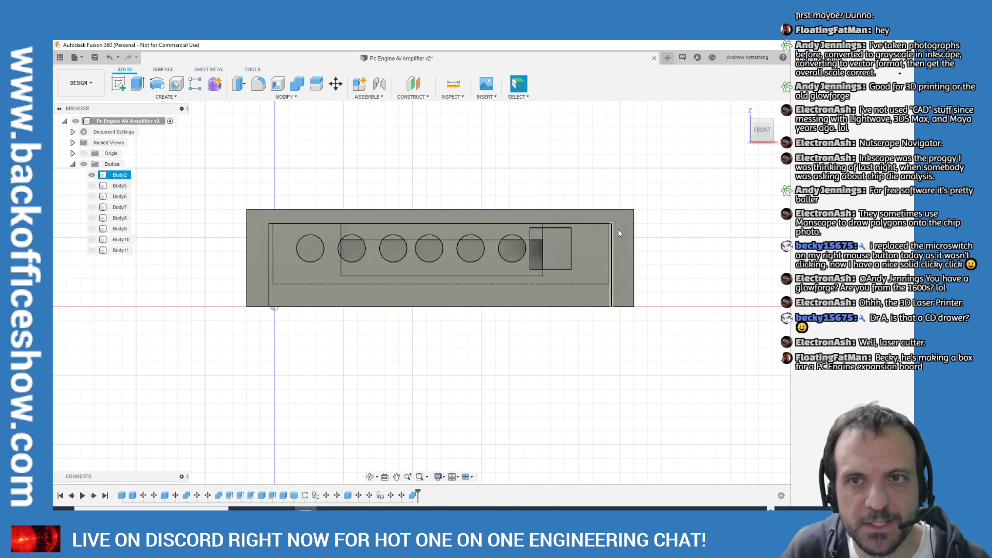
{"action": "left_click", "coordinate": [741, 111]}
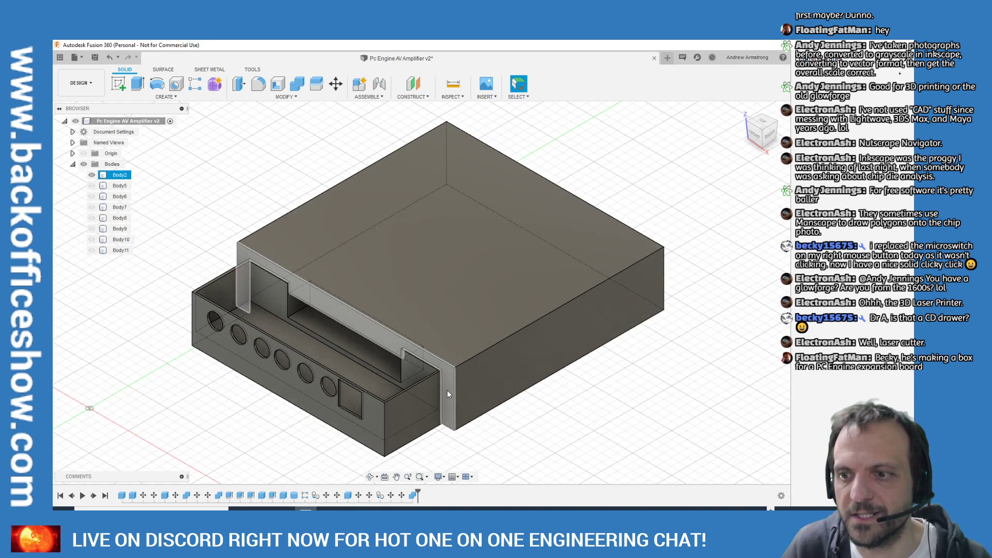
{"action": "scroll", "coordinate": [306, 370], "scroll_direction": "down", "scroll_amount": 1}
{"action": "scroll", "coordinate": [305, 443], "scroll_direction": "up", "scroll_amount": 1}
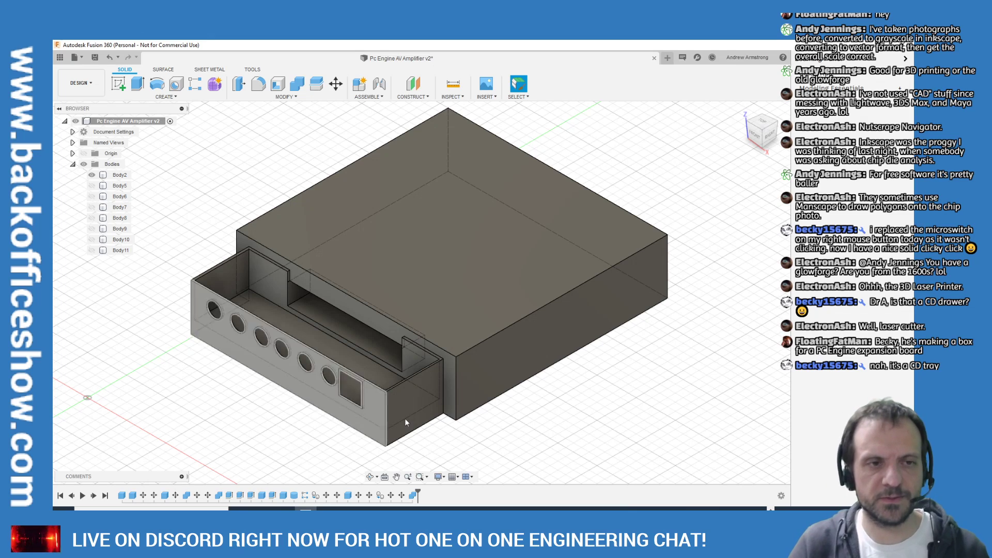
{"action": "scroll", "coordinate": [542, 397], "scroll_direction": "down", "scroll_amount": 1}
{"action": "left_click", "coordinate": [755, 139]}
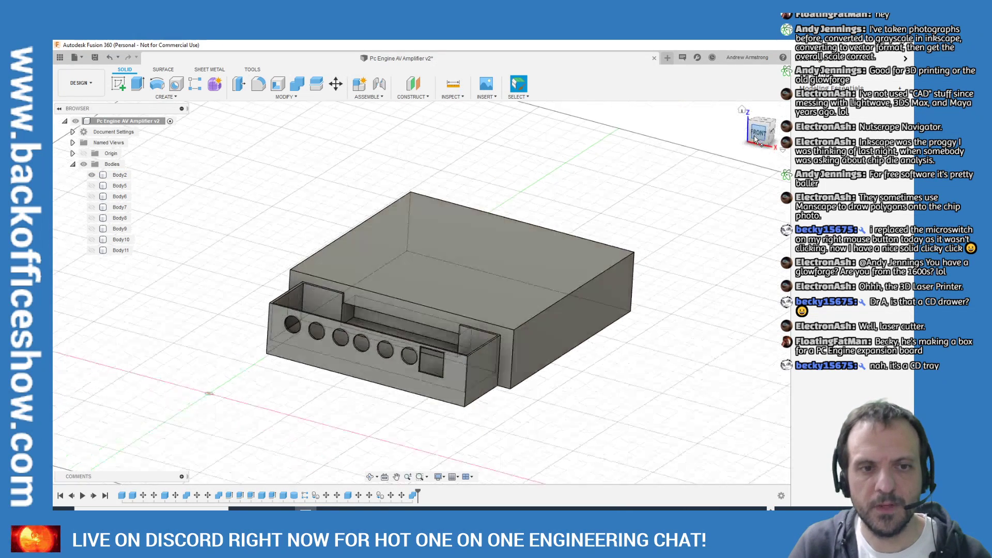
{"action": "left_click", "coordinate": [741, 110]}
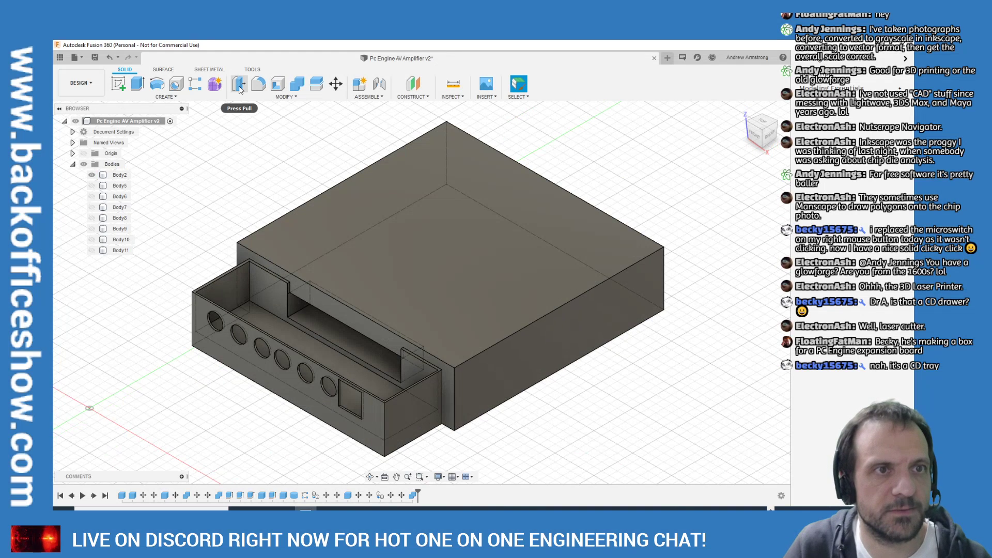
Try to shorten the connector compartment by offsetting its outer end face -10 mm with Press Pull, beside the square opening
{"action": "left_click", "coordinate": [241, 91]}
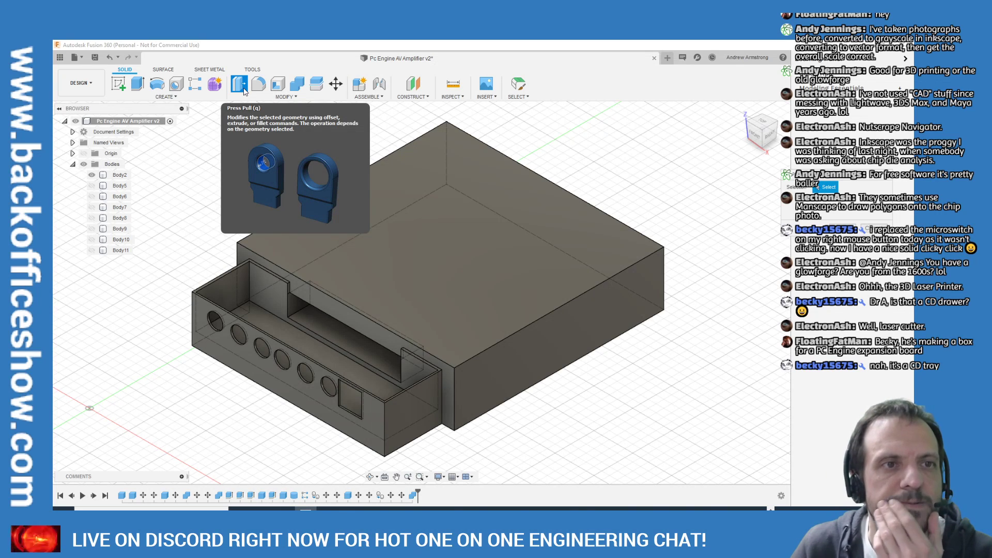
{"action": "left_click", "coordinate": [420, 416]}
{"action": "mouse_move", "coordinate": [421, 417]}
{"action": "left_mouse_down"}
{"action": "mouse_move", "coordinate": [316, 353]}
{"action": "mouse_move", "coordinate": [420, 402]}
{"action": "left_mouse_up"}
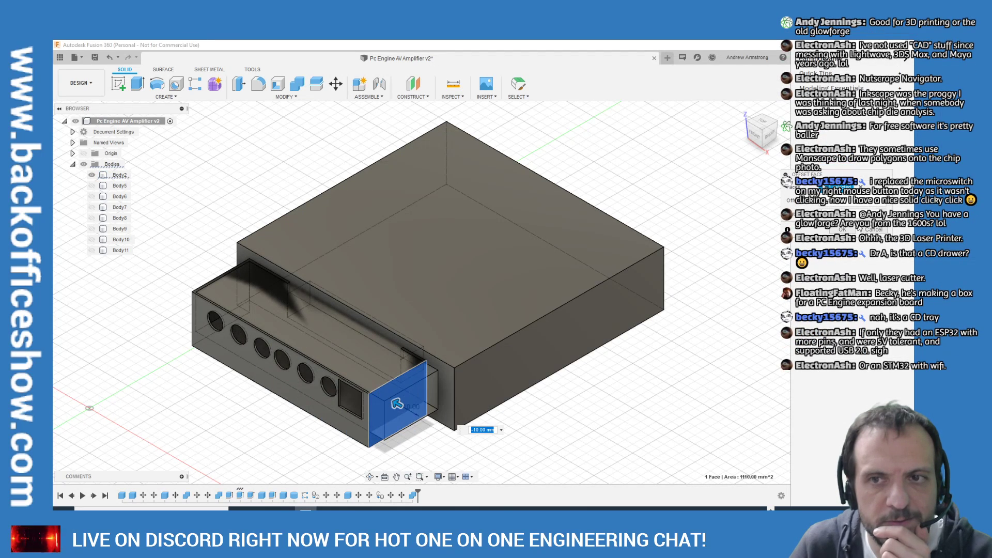
{"action": "key", "text": "Return"}
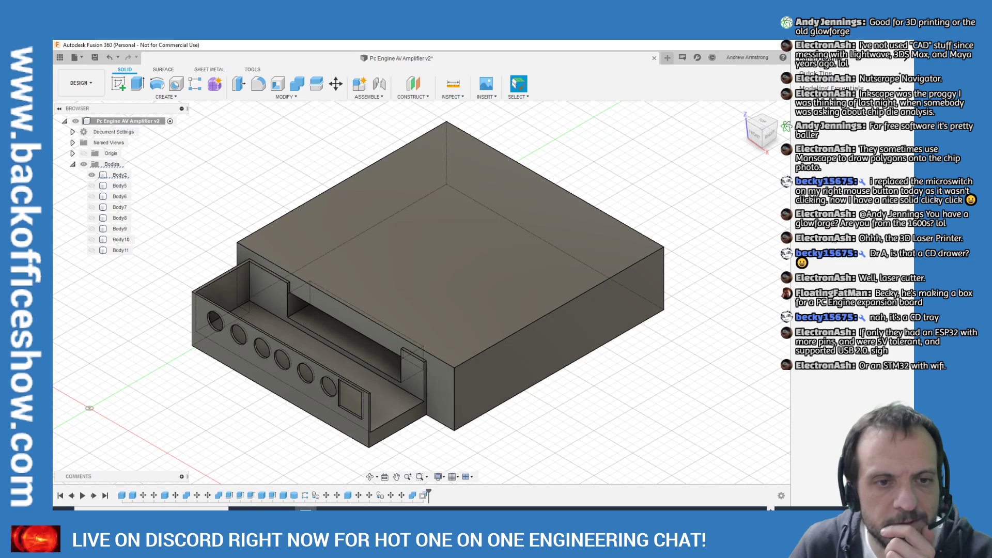
Check the shortened connector compartment up close and from the front, and undo the end-face offset
{"action": "scroll", "coordinate": [376, 298], "scroll_direction": "up", "scroll_amount": 5}
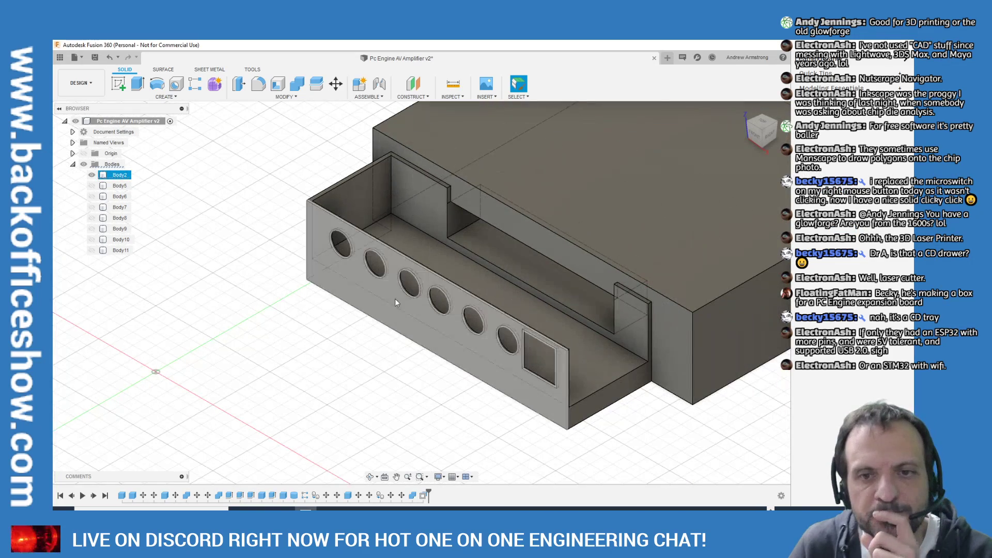
{"action": "scroll", "coordinate": [397, 295], "scroll_direction": "down", "scroll_amount": 2}
{"action": "scroll", "coordinate": [521, 261], "scroll_direction": "up", "scroll_amount": 2}
{"action": "scroll", "coordinate": [583, 255], "scroll_direction": "down", "scroll_amount": 2}
{"action": "scroll", "coordinate": [583, 256], "scroll_direction": "up", "scroll_amount": 2}
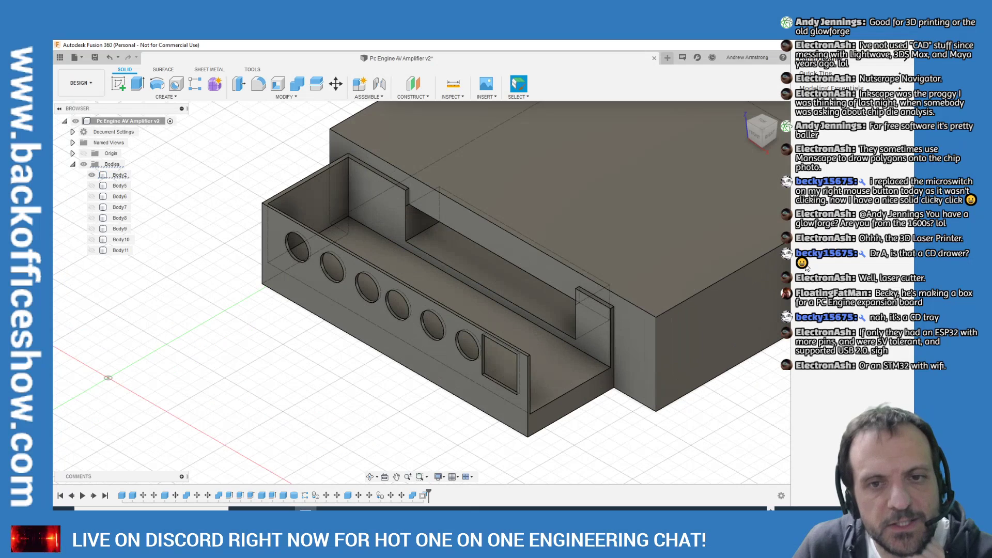
{"action": "scroll", "coordinate": [572, 339], "scroll_direction": "down", "scroll_amount": 2}
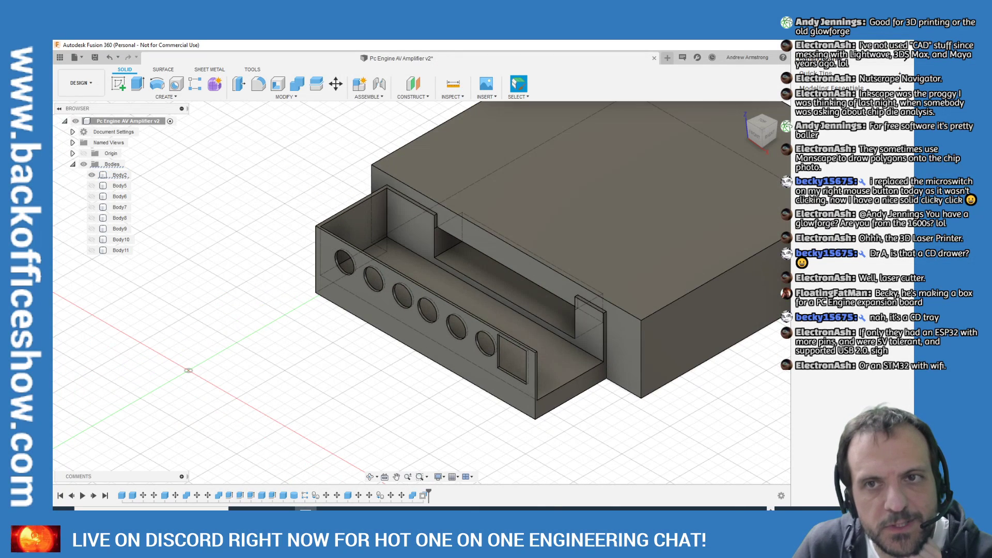
{"action": "left_click", "coordinate": [754, 138]}
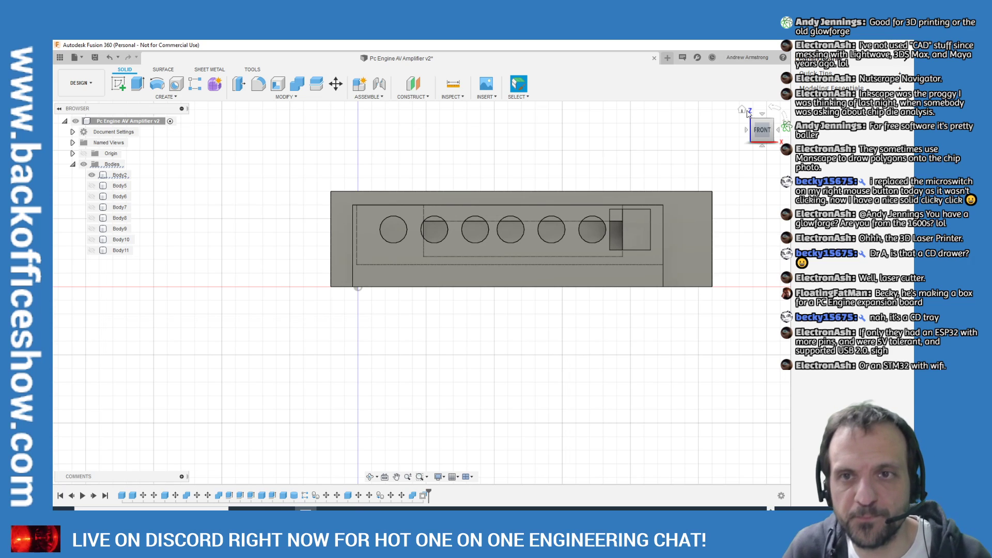
{"action": "left_click", "coordinate": [643, 271]}
{"action": "scroll", "coordinate": [551, 263], "scroll_direction": "down", "scroll_amount": 2}
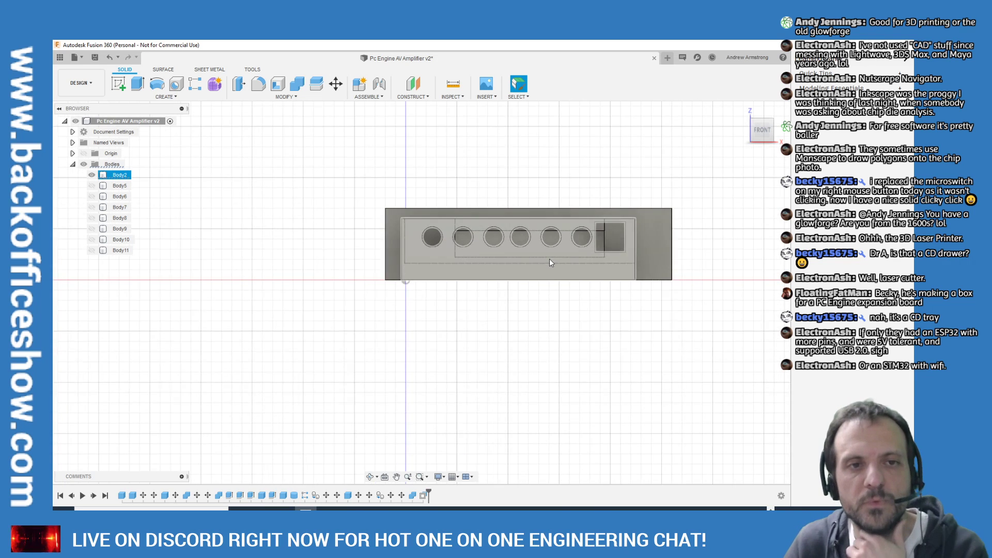
{"action": "left_click", "coordinate": [762, 129]}
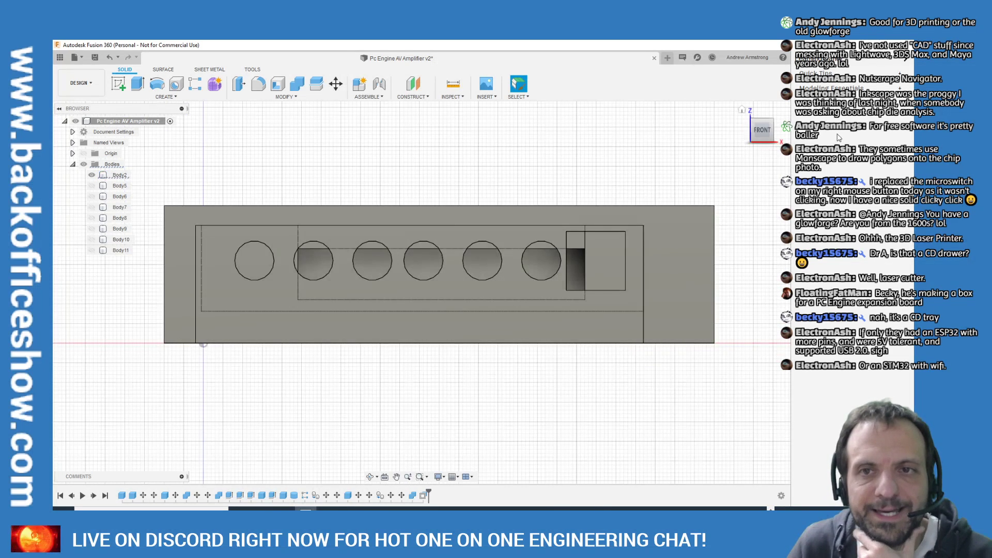
{"action": "left_click", "coordinate": [451, 255]}
{"action": "key", "text": "Escape"}
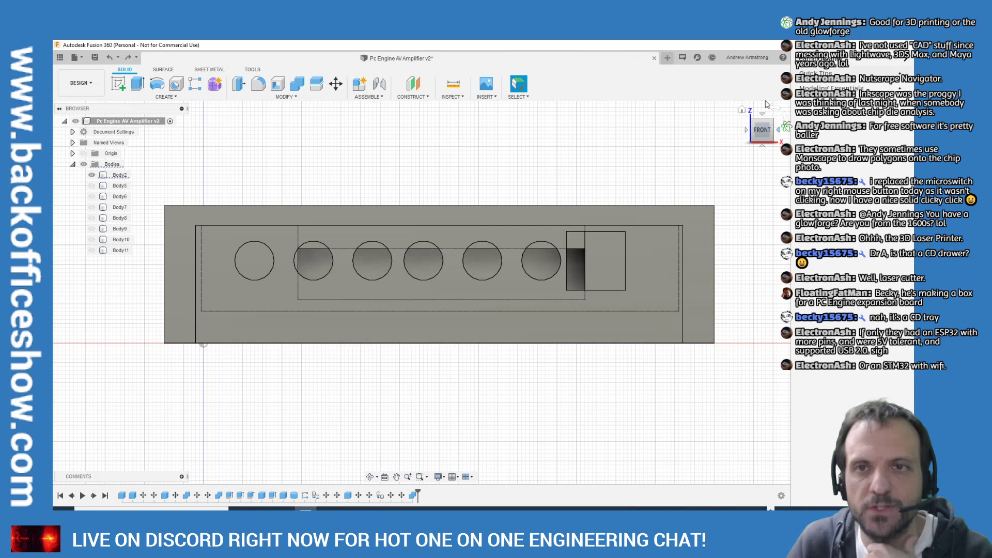
Inspect the connector compartment's end wall and its junction with the main case body in the home view
{"action": "left_click", "coordinate": [741, 109]}
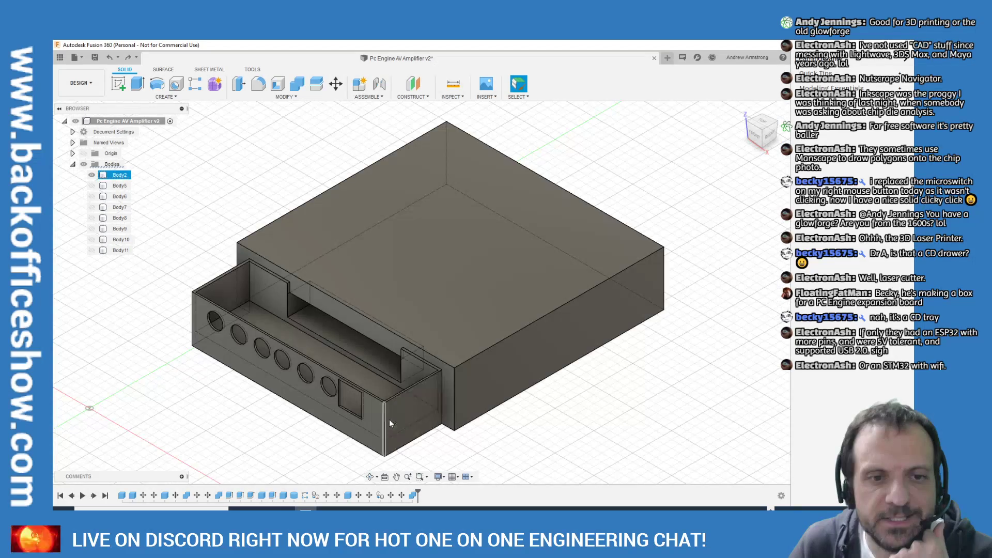
{"action": "scroll", "coordinate": [524, 374], "scroll_direction": "up", "scroll_amount": 5}
{"action": "scroll", "coordinate": [620, 376], "scroll_direction": "down", "scroll_amount": 5}
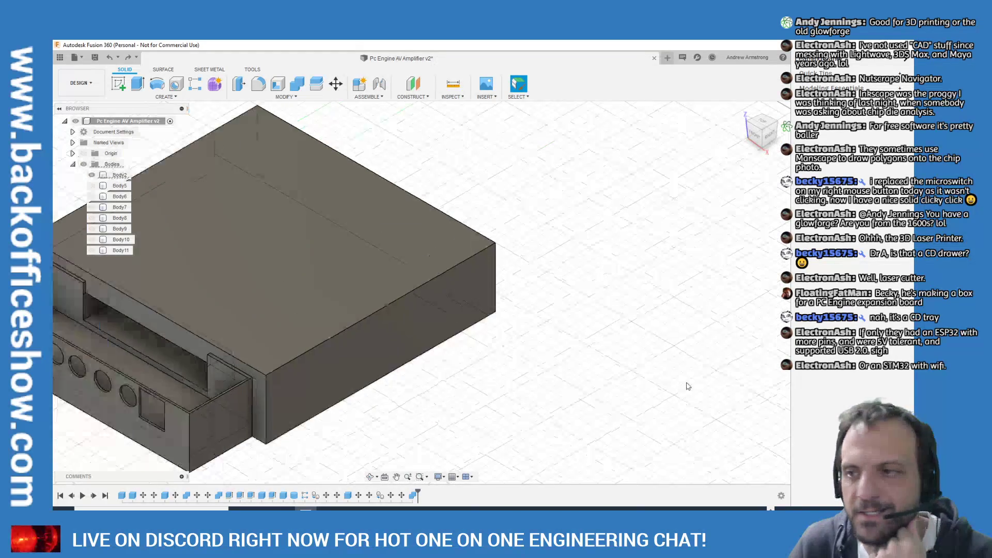
{"action": "scroll", "coordinate": [289, 398], "scroll_direction": "up", "scroll_amount": 5}
{"action": "left_click", "coordinate": [606, 357]}
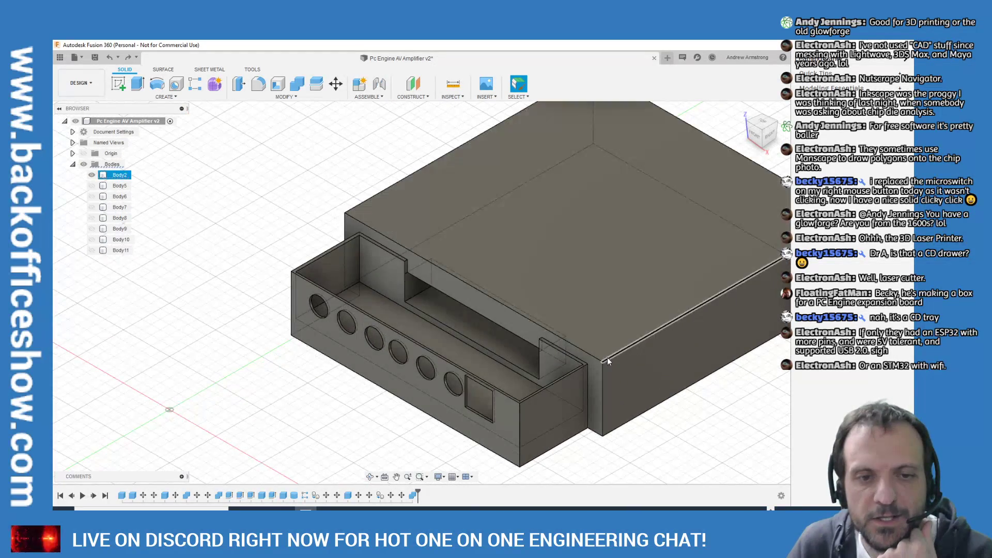
{"action": "scroll", "coordinate": [604, 358], "scroll_direction": "up", "scroll_amount": 4}
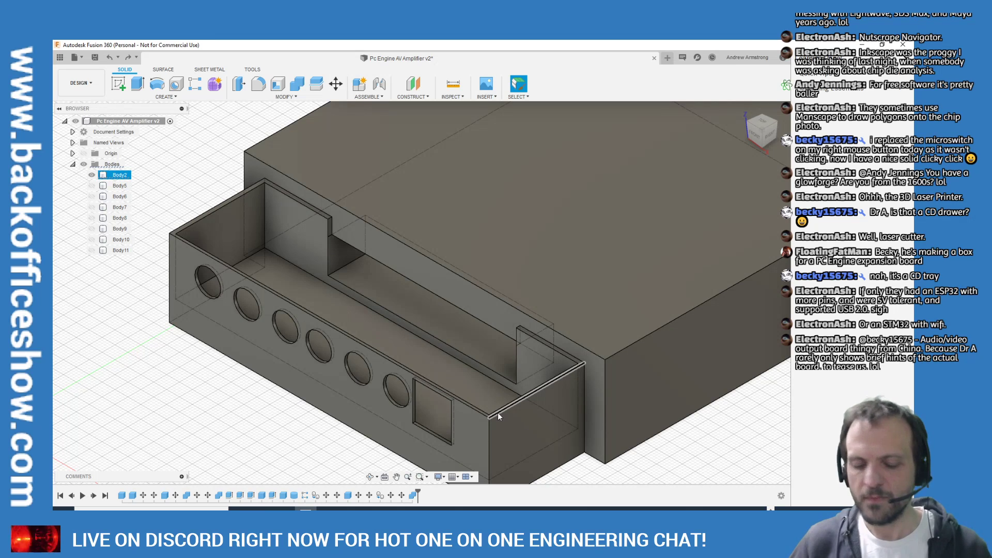
{"action": "key", "text": "Escape"}
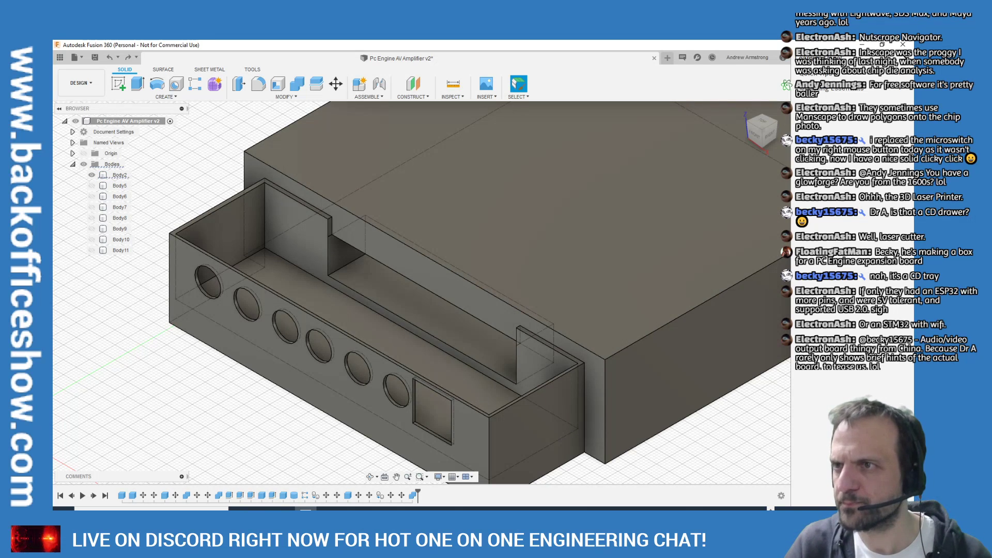
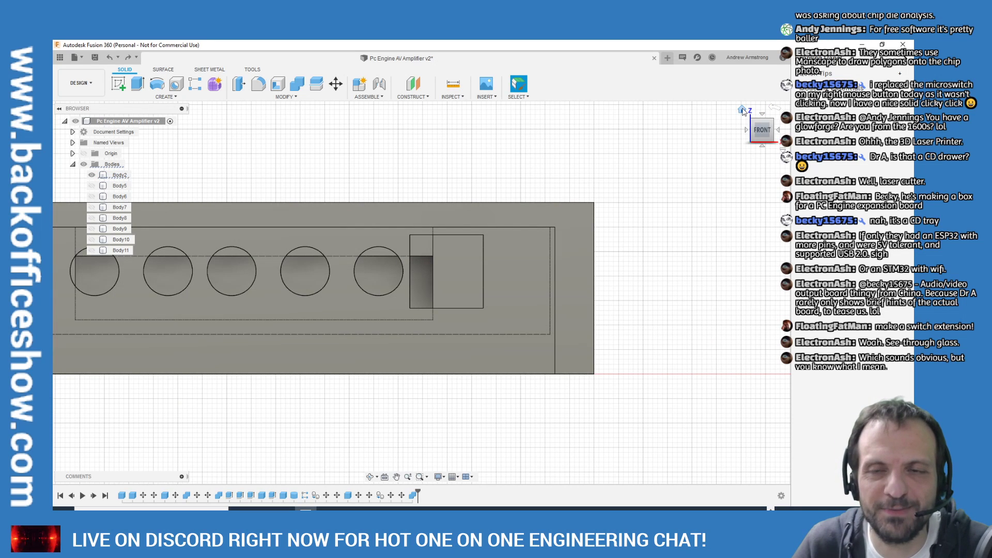
Examine the connector compartment and the slot into the main case from the home, top, front and right side views
{"action": "left_click", "coordinate": [741, 110]}
{"action": "left_click", "coordinate": [332, 365]}
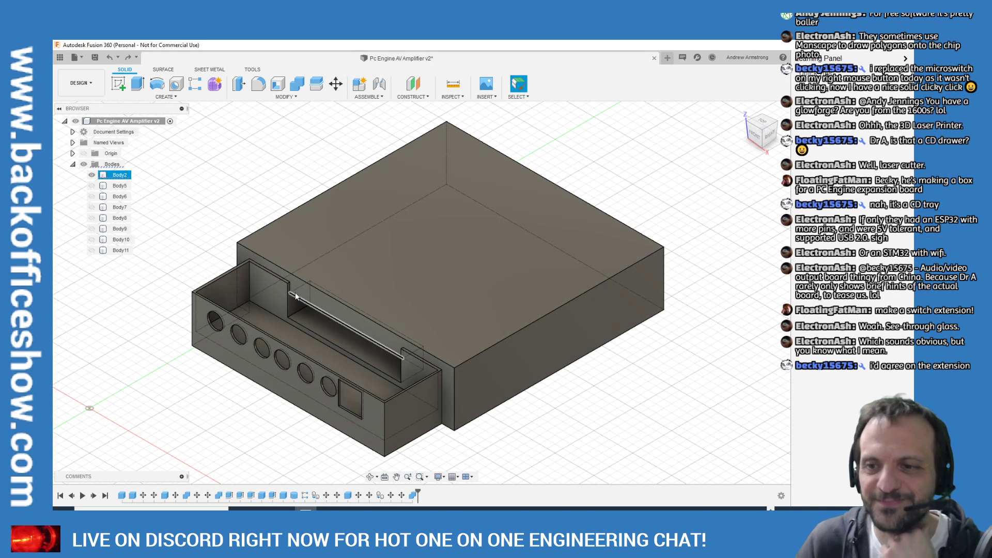
{"action": "scroll", "coordinate": [283, 289], "scroll_direction": "down", "scroll_amount": 2}
{"action": "scroll", "coordinate": [284, 292], "scroll_direction": "up", "scroll_amount": 3}
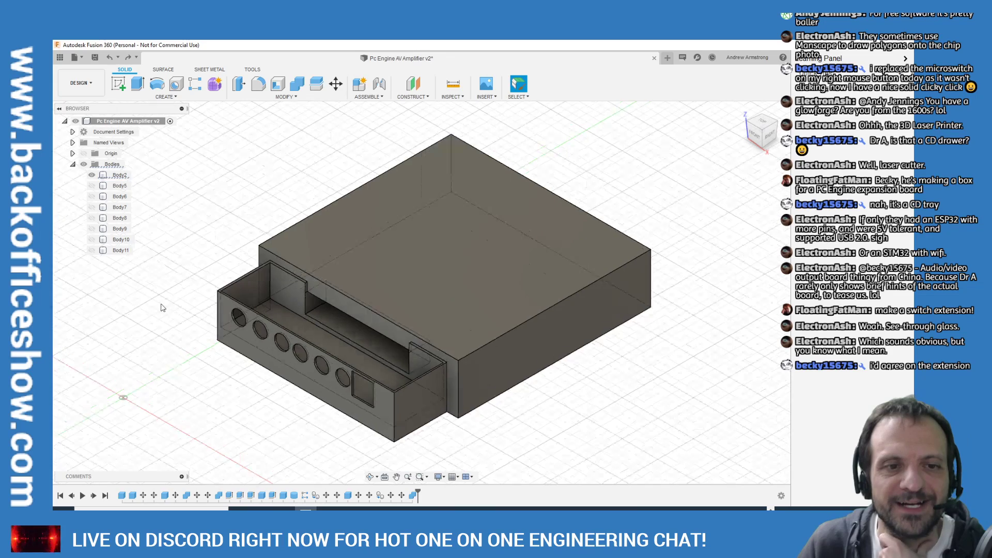
{"action": "middle_click_drag", "start_coordinate": [292, 244], "coordinate": [295, 216]}
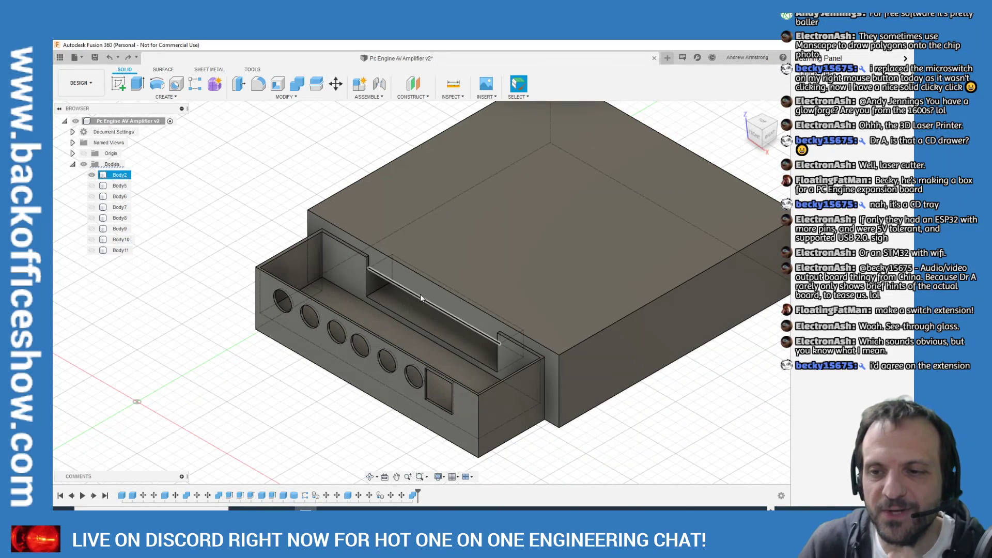
{"action": "scroll", "coordinate": [512, 388], "scroll_direction": "up", "scroll_amount": 2}
{"action": "scroll", "coordinate": [512, 387], "scroll_direction": "down", "scroll_amount": 3}
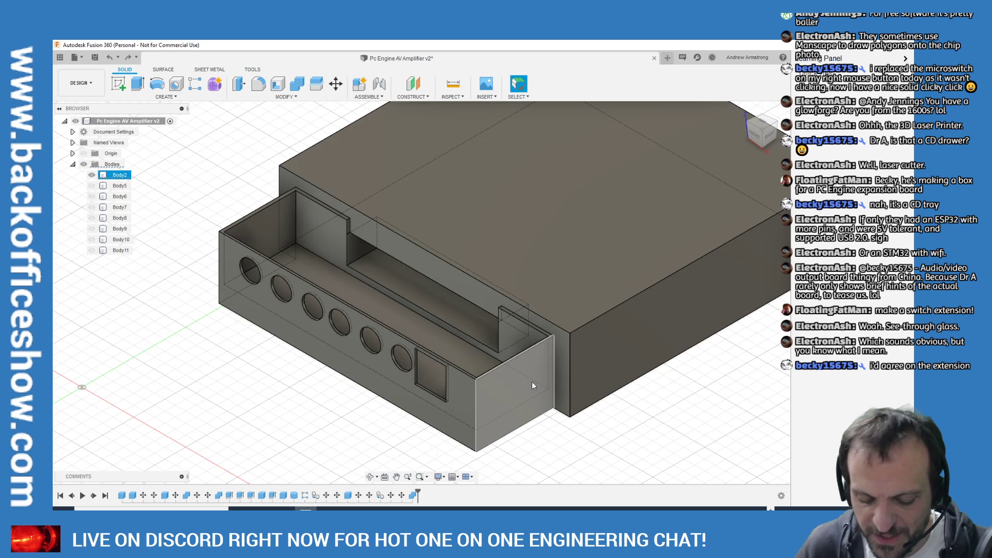
{"action": "left_click", "coordinate": [764, 122]}
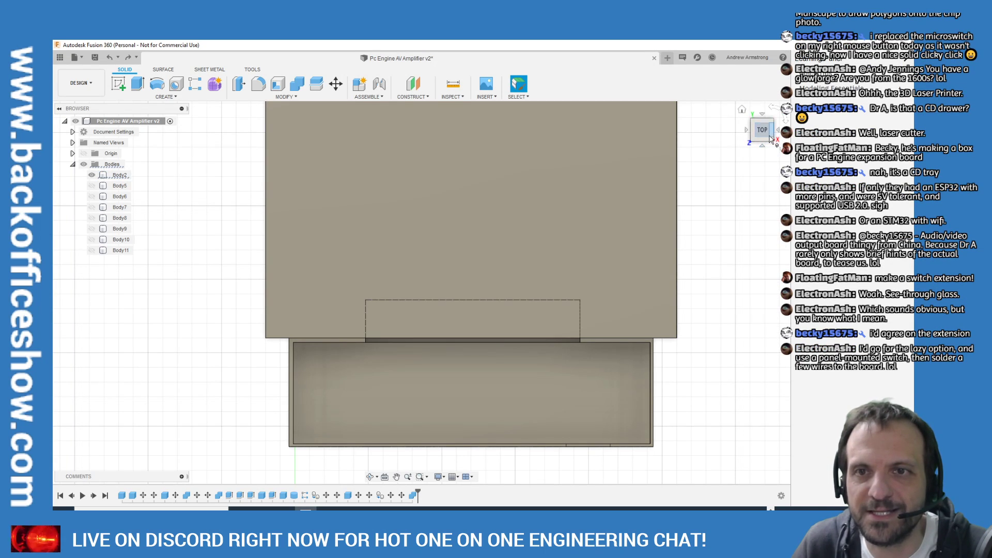
{"action": "left_click", "coordinate": [763, 146]}
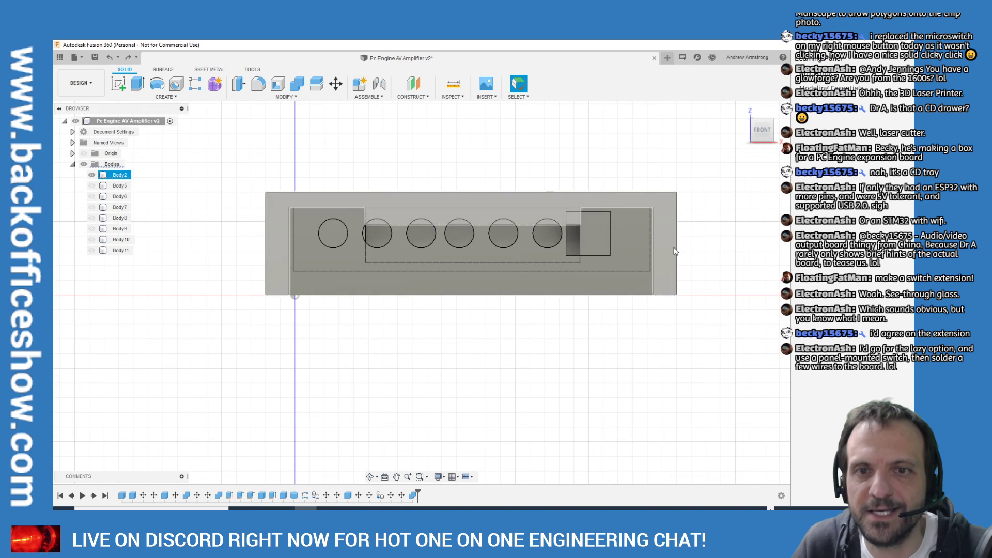
{"action": "left_click", "coordinate": [778, 130]}
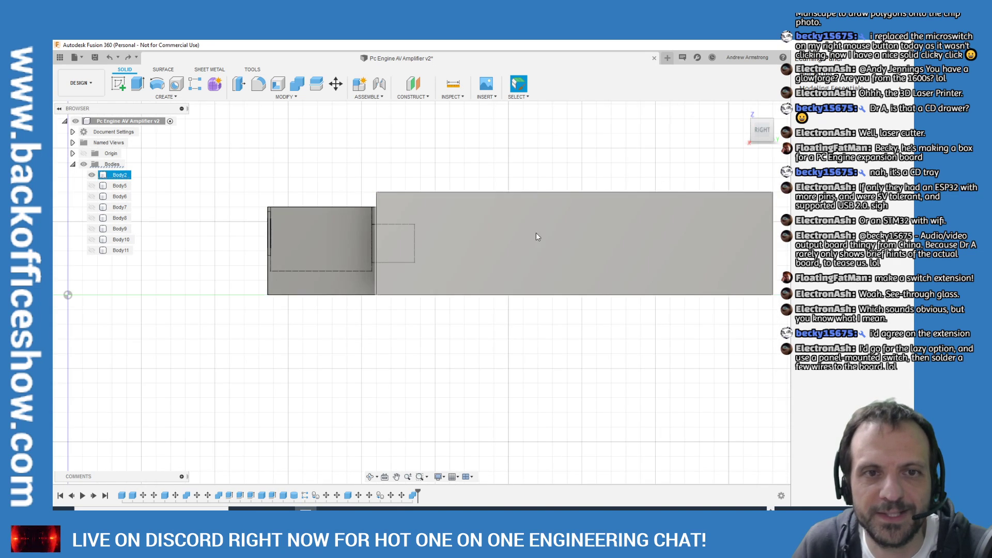
{"action": "scroll", "coordinate": [249, 247], "scroll_direction": "up", "scroll_amount": 5}
{"action": "scroll", "coordinate": [489, 201], "scroll_direction": "down", "scroll_amount": 4}
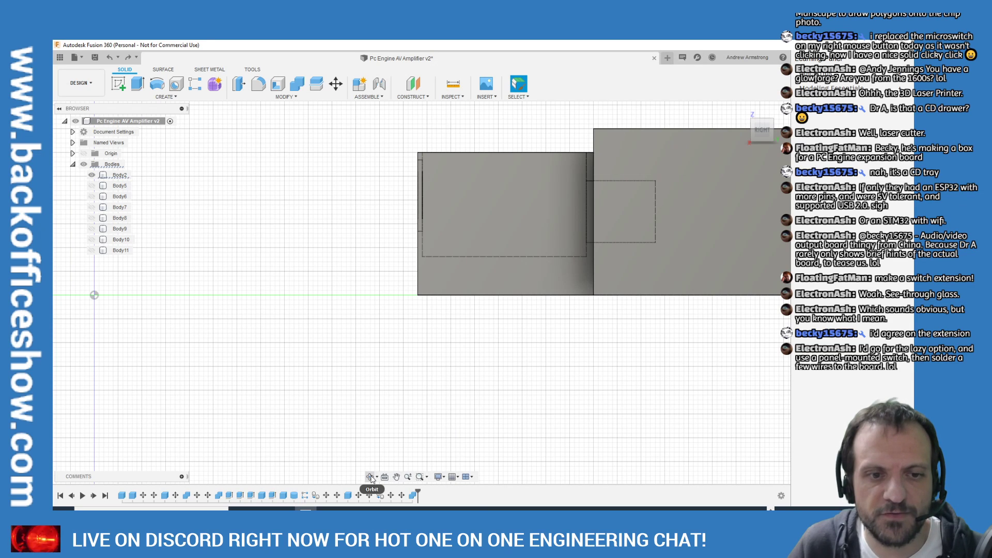
Try the Wireframe visual style and change the display to Wireframe with Hidden Edges
{"action": "left_click", "coordinate": [469, 478]}
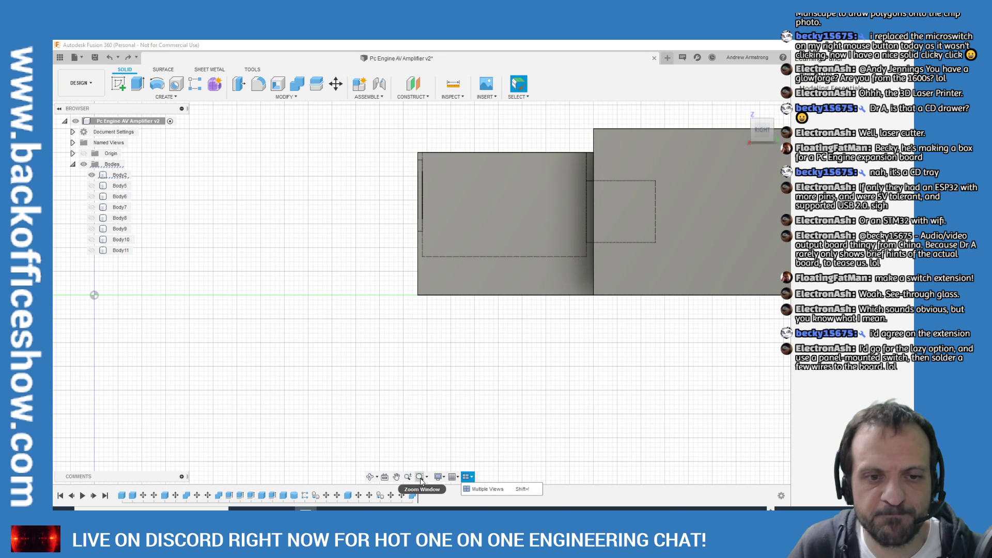
{"action": "left_click", "coordinate": [438, 476]}
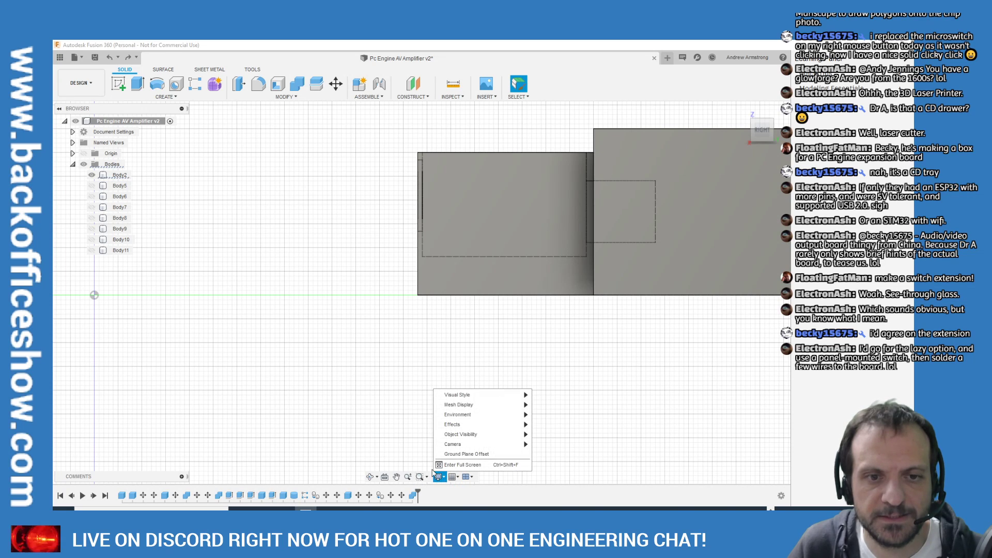
{"action": "mouse_move", "coordinate": [504, 395]}
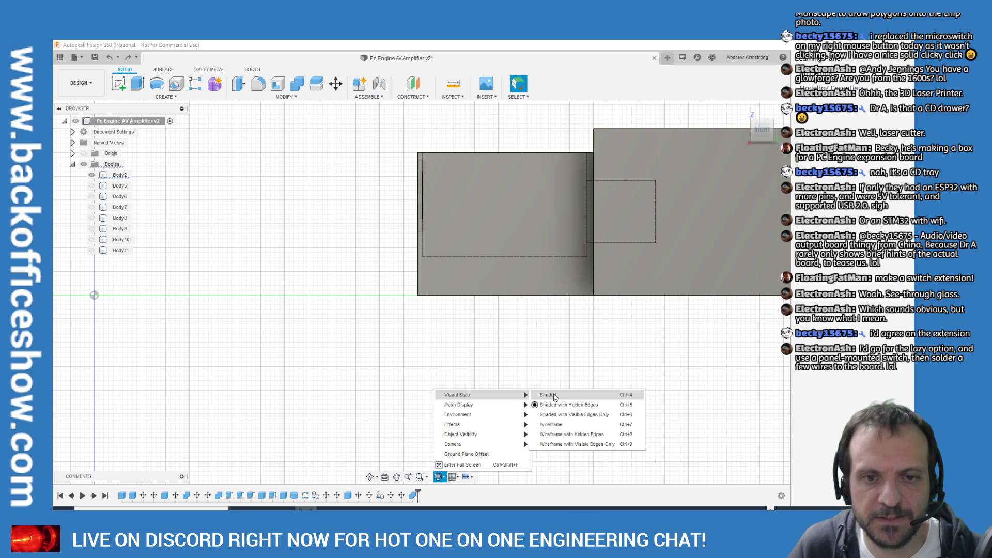
{"action": "left_click", "coordinate": [555, 424]}
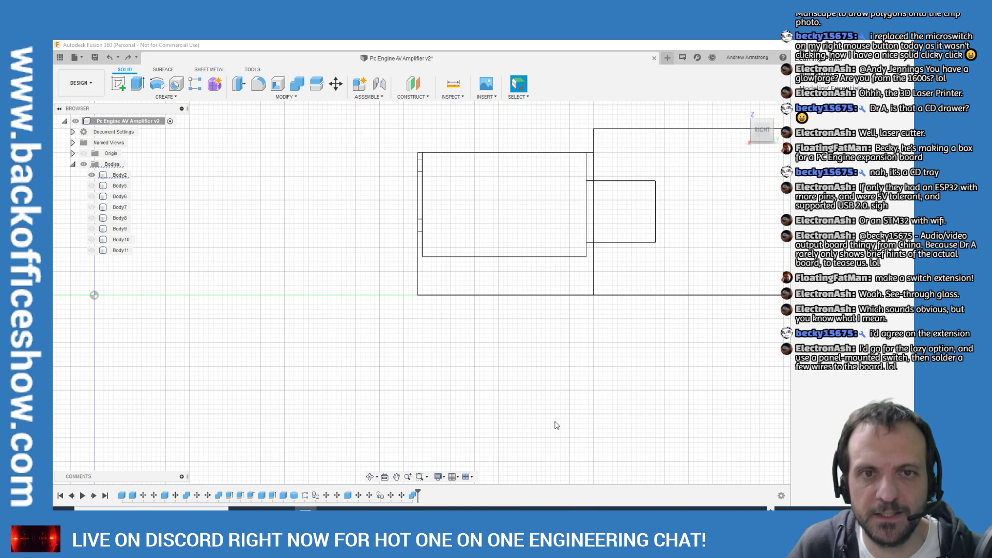
{"action": "left_click", "coordinate": [439, 476]}
{"action": "mouse_move", "coordinate": [519, 395]}
{"action": "left_click", "coordinate": [555, 439]}
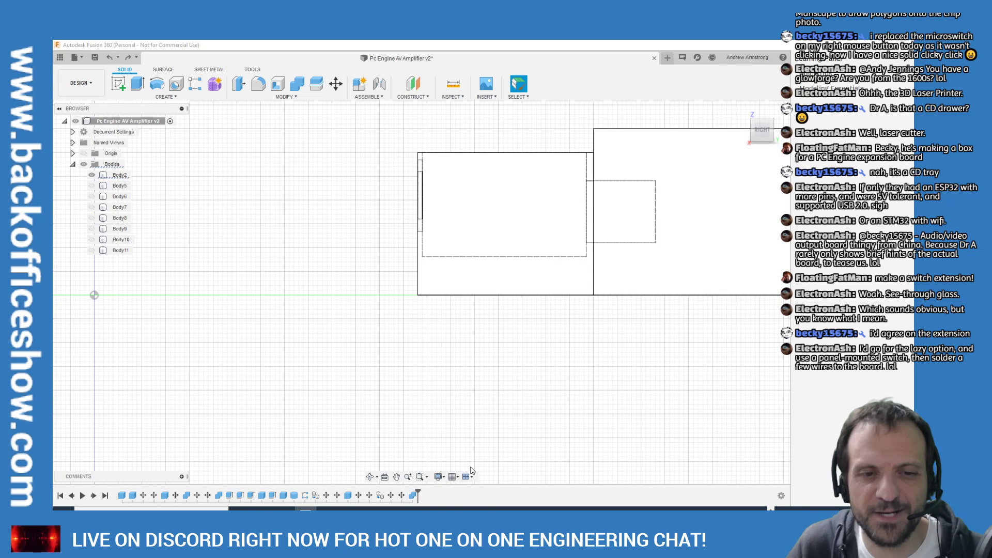
Try the Wireframe with Visible Edges Only, Wireframe and Shaded visual styles on the case in the right side view
{"action": "left_click", "coordinate": [438, 476]}
{"action": "mouse_move", "coordinate": [501, 395]}
{"action": "left_click", "coordinate": [551, 445]}
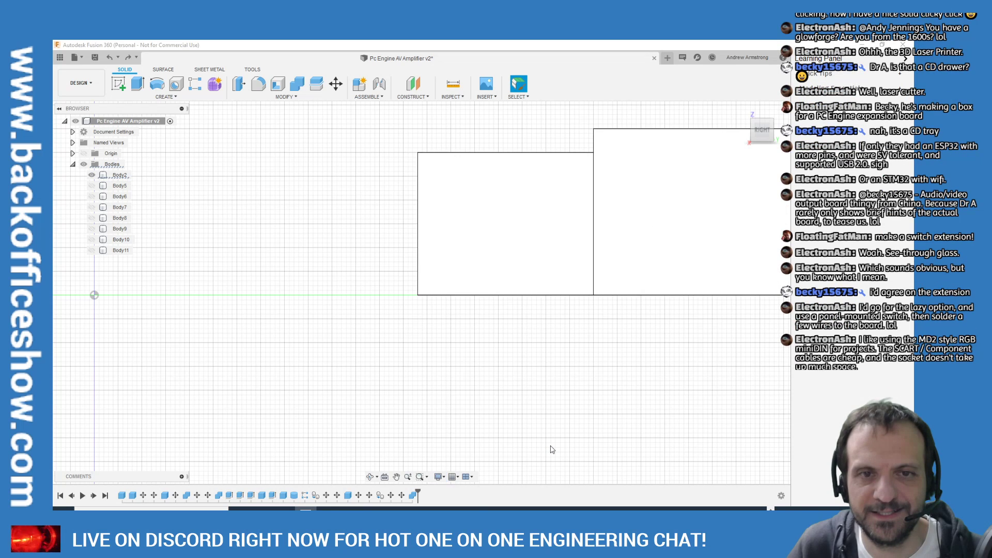
{"action": "left_click", "coordinate": [438, 477]}
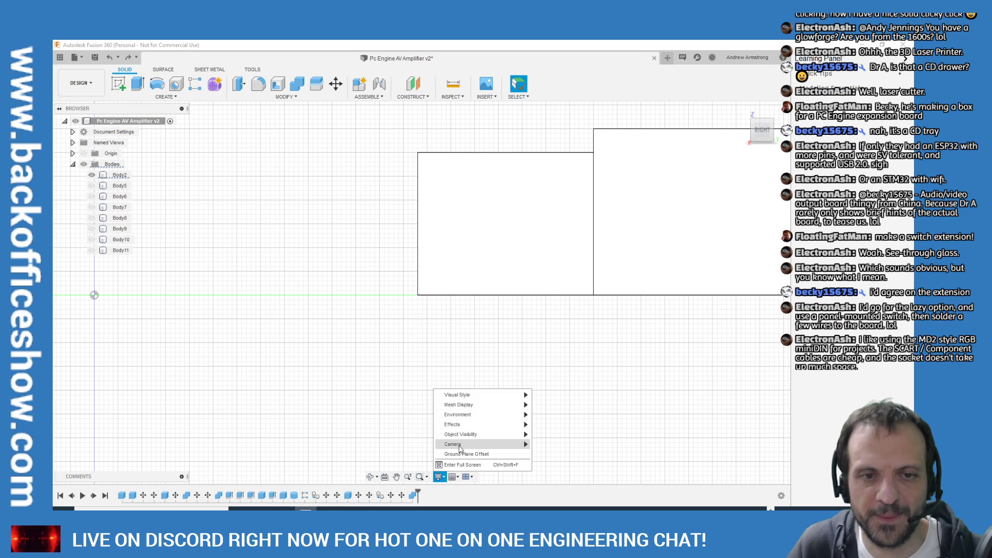
{"action": "mouse_move", "coordinate": [477, 396]}
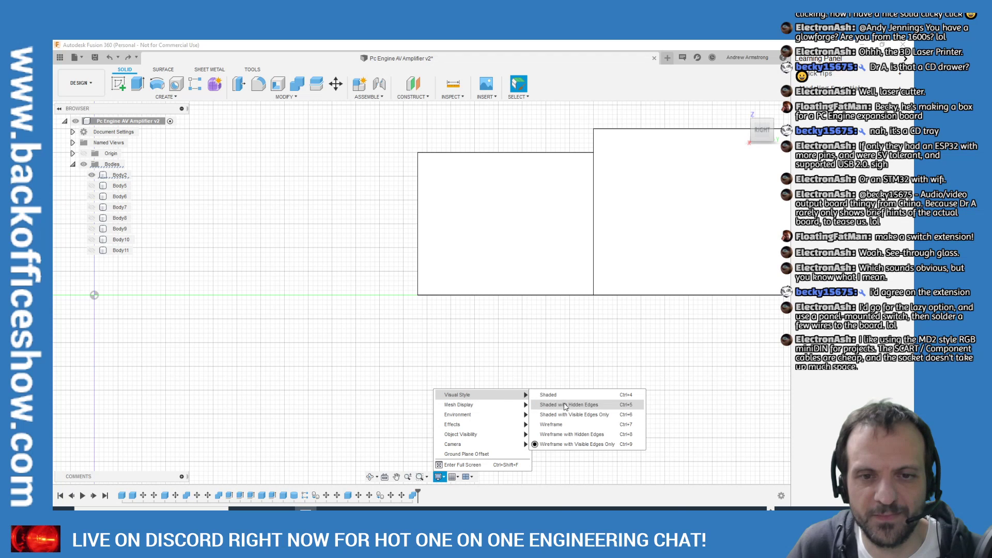
{"action": "left_click", "coordinate": [580, 425]}
{"action": "scroll", "coordinate": [549, 270], "scroll_direction": "down", "scroll_amount": 3}
{"action": "scroll", "coordinate": [553, 143], "scroll_direction": "up", "scroll_amount": 4}
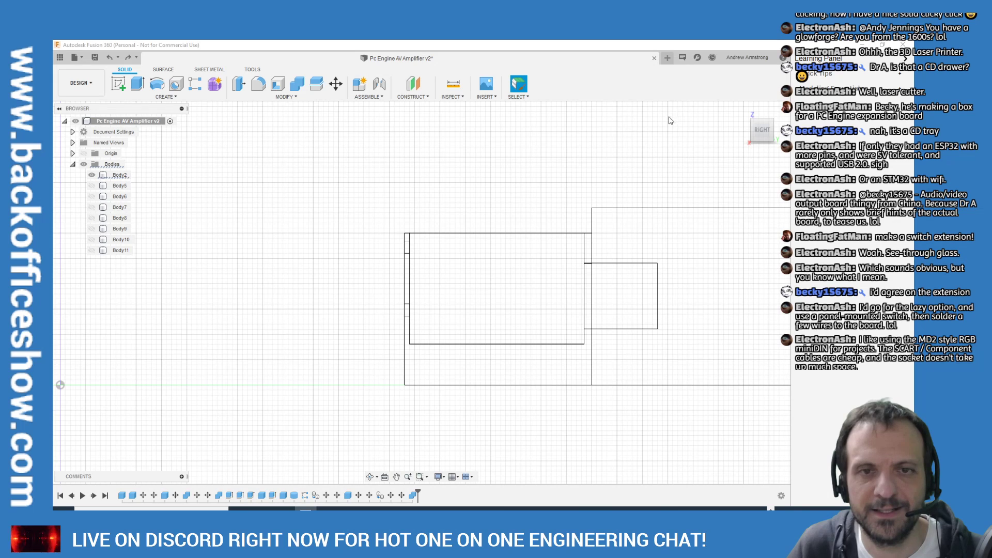
{"action": "scroll", "coordinate": [667, 118], "scroll_direction": "up", "scroll_amount": 1}
{"action": "left_click", "coordinate": [437, 477]}
{"action": "mouse_move", "coordinate": [480, 398]}
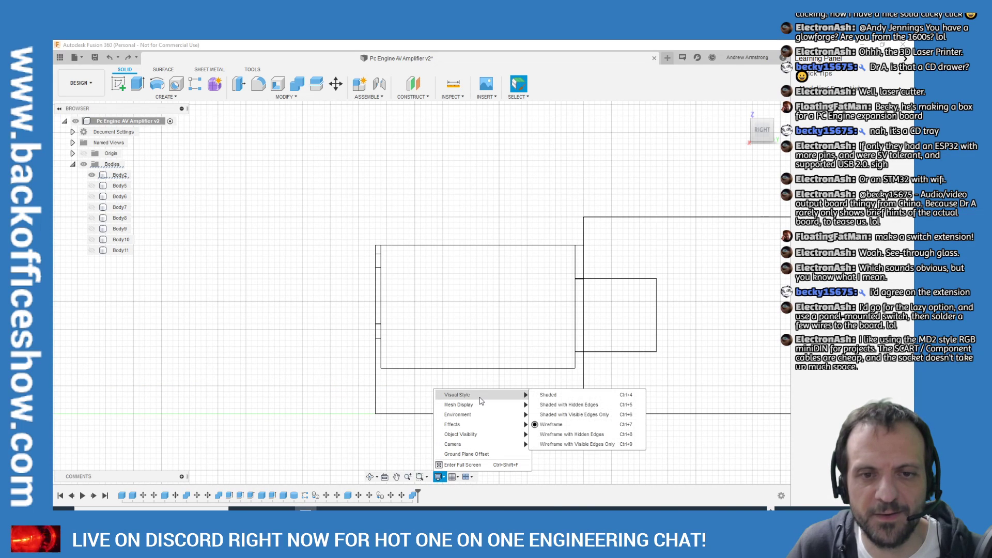
{"action": "left_click", "coordinate": [546, 395]}
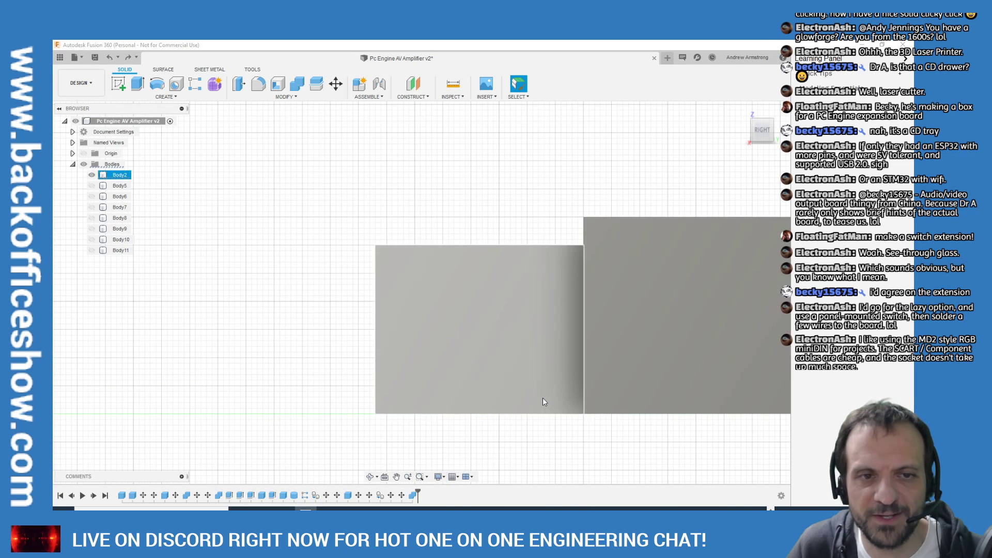
Set the visual style to Shaded with Hidden Edges
{"action": "left_click", "coordinate": [438, 477]}
{"action": "mouse_move", "coordinate": [481, 397]}
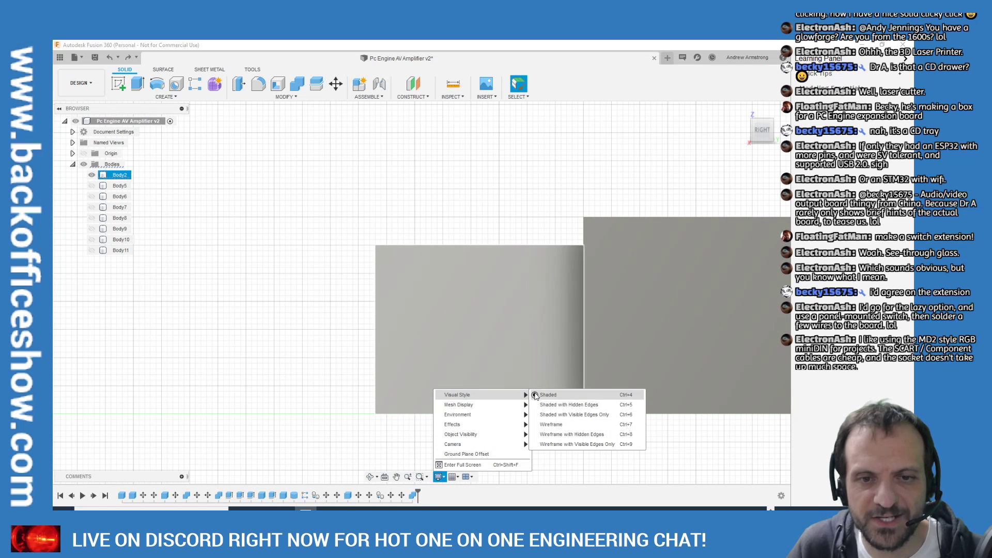
{"action": "left_click", "coordinate": [569, 404]}
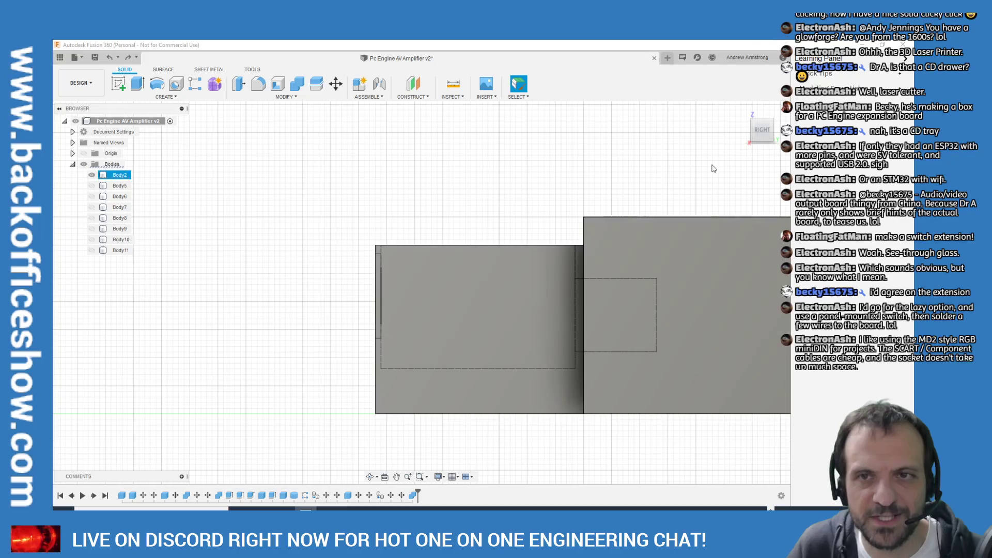
Inspect the connector compartment's front openings and end wall in an angled view and the right side view
{"action": "left_click", "coordinate": [759, 130]}
{"action": "scroll", "coordinate": [465, 372], "scroll_direction": "up", "scroll_amount": 5}
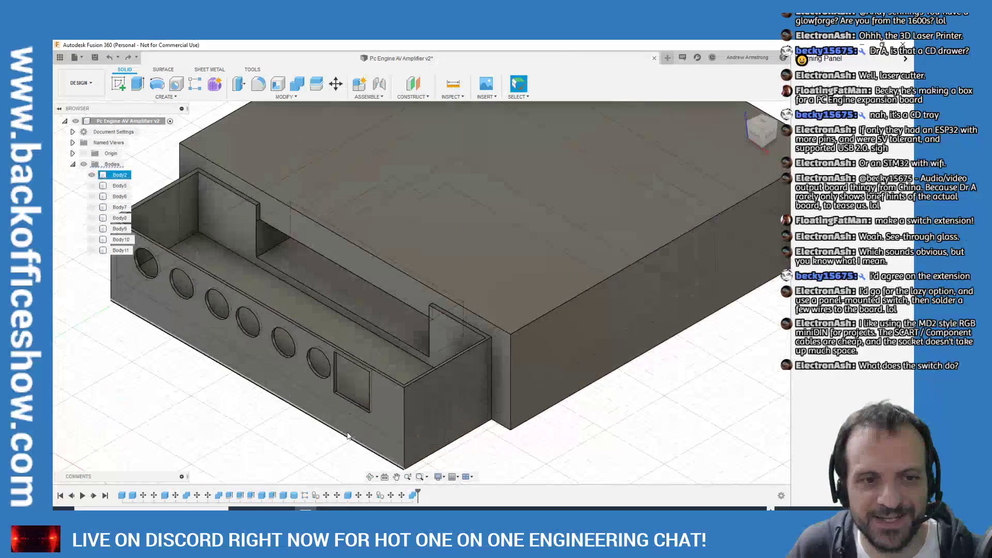
{"action": "scroll", "coordinate": [343, 395], "scroll_direction": "down", "scroll_amount": 3}
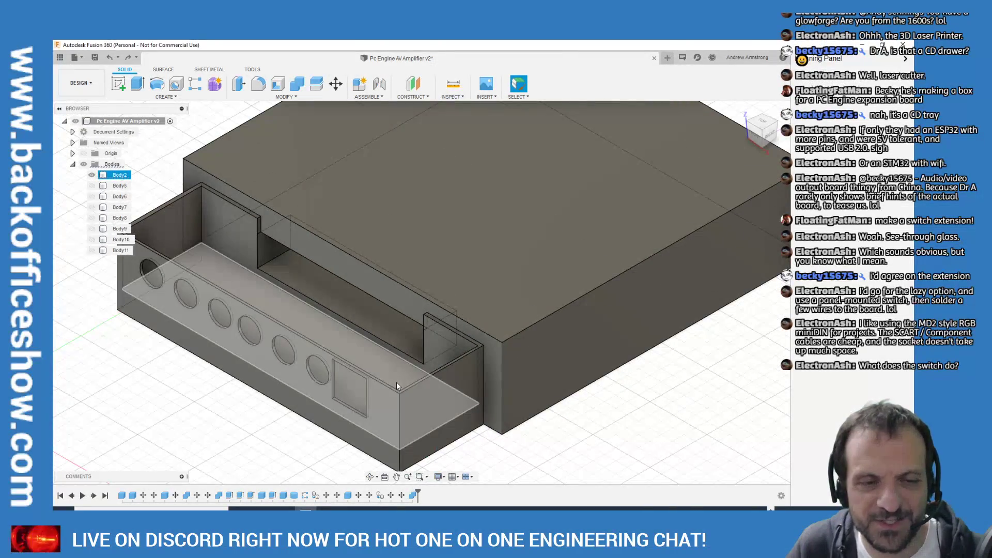
{"action": "scroll", "coordinate": [364, 394], "scroll_direction": "up", "scroll_amount": 2}
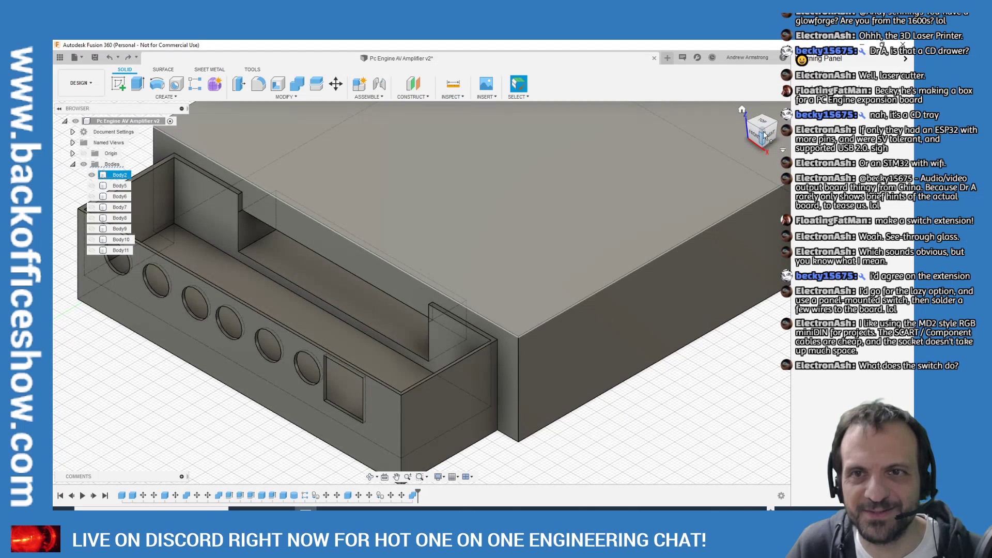
{"action": "left_click", "coordinate": [770, 136]}
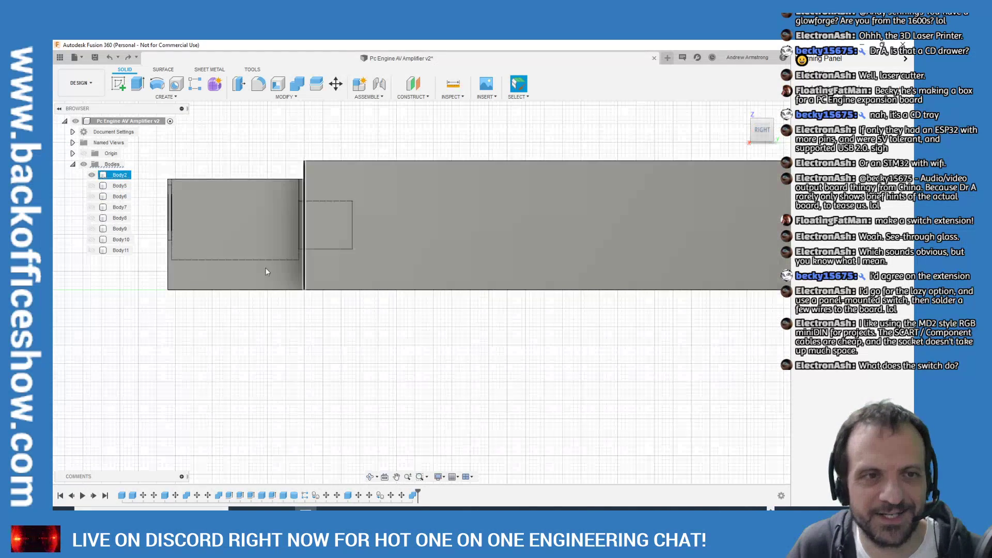
{"action": "scroll", "coordinate": [215, 292], "scroll_direction": "up", "scroll_amount": 5}
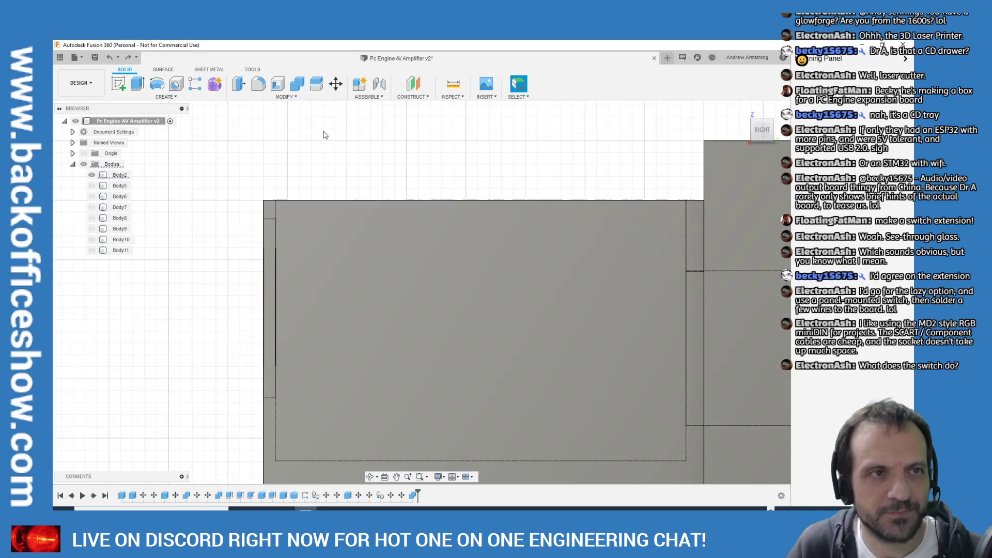
{"action": "scroll", "coordinate": [316, 134], "scroll_direction": "down", "scroll_amount": 2}
Create a box 15 mm long, 14 mm high and 1 mm thick on the compartment's end face, starting at the front edge level with the opening's top
{"action": "left_click", "coordinate": [175, 97]}
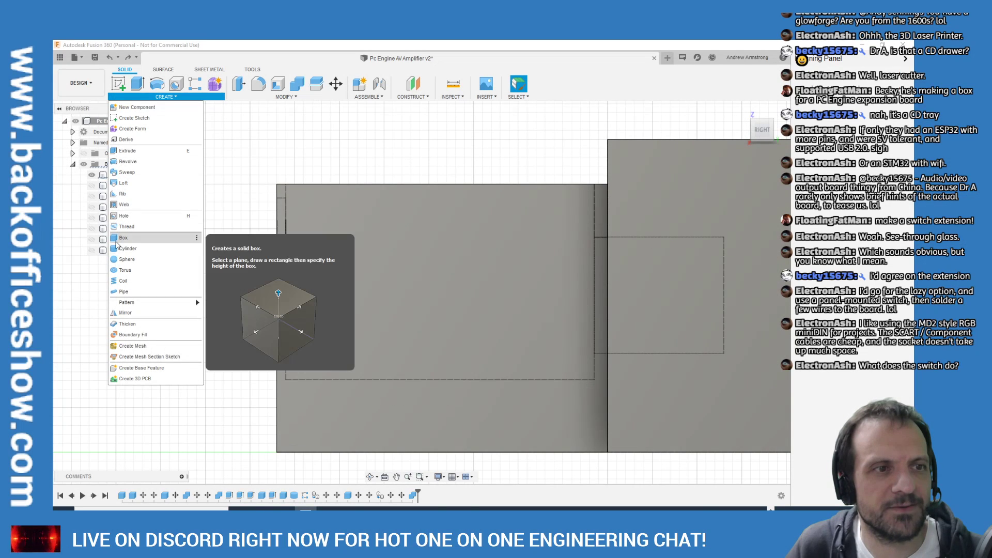
{"action": "left_click", "coordinate": [120, 237]}
{"action": "left_click", "coordinate": [346, 255]}
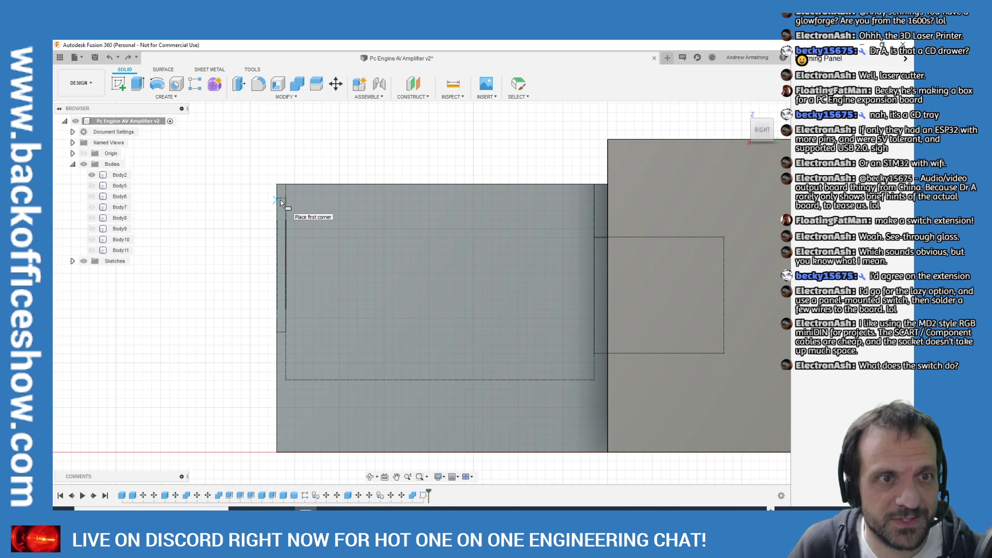
{"action": "scroll", "coordinate": [280, 199], "scroll_direction": "up", "scroll_amount": 5}
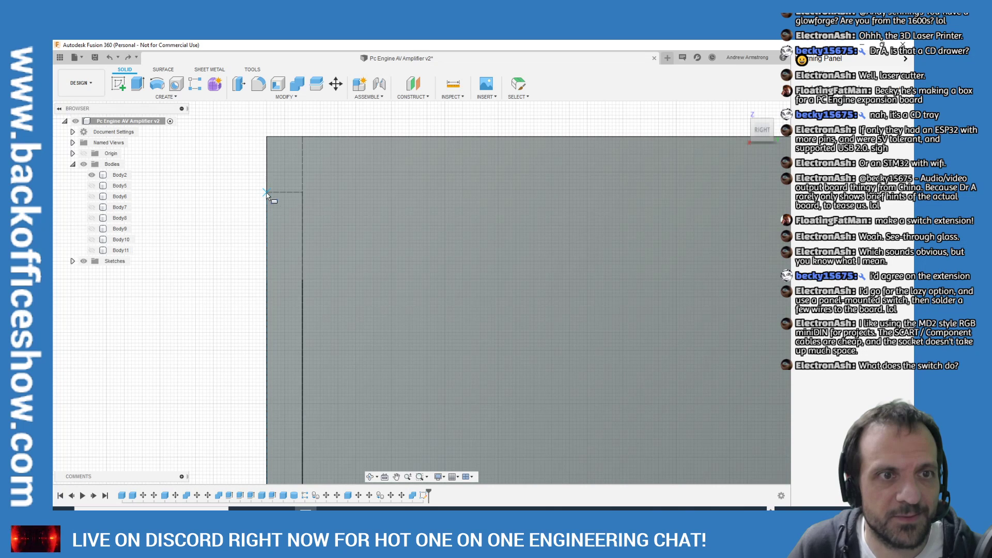
{"action": "left_click", "coordinate": [267, 191]}
{"action": "scroll", "coordinate": [458, 298], "scroll_direction": "down", "scroll_amount": 3}
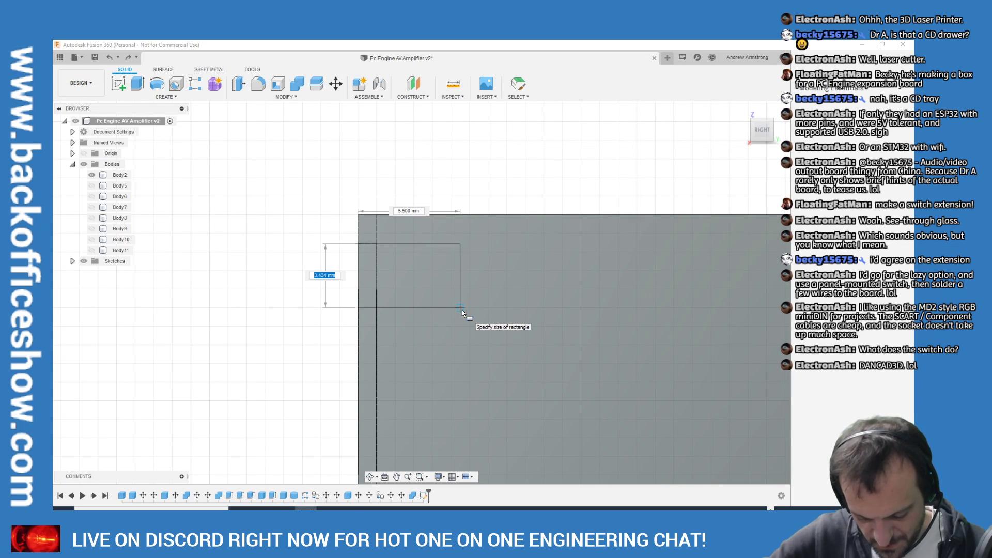
{"action": "type", "text": "14mm"}
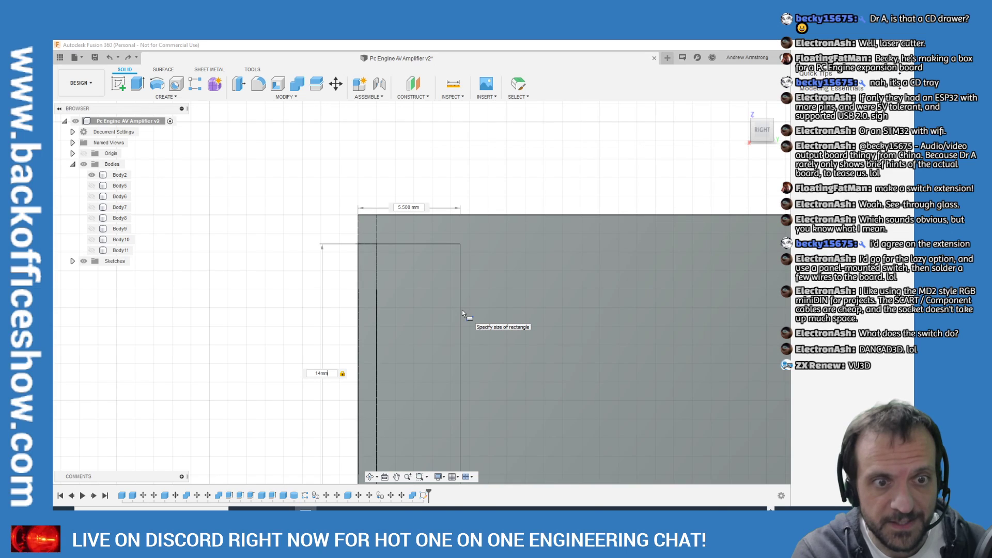
{"action": "key", "text": "Tab"}
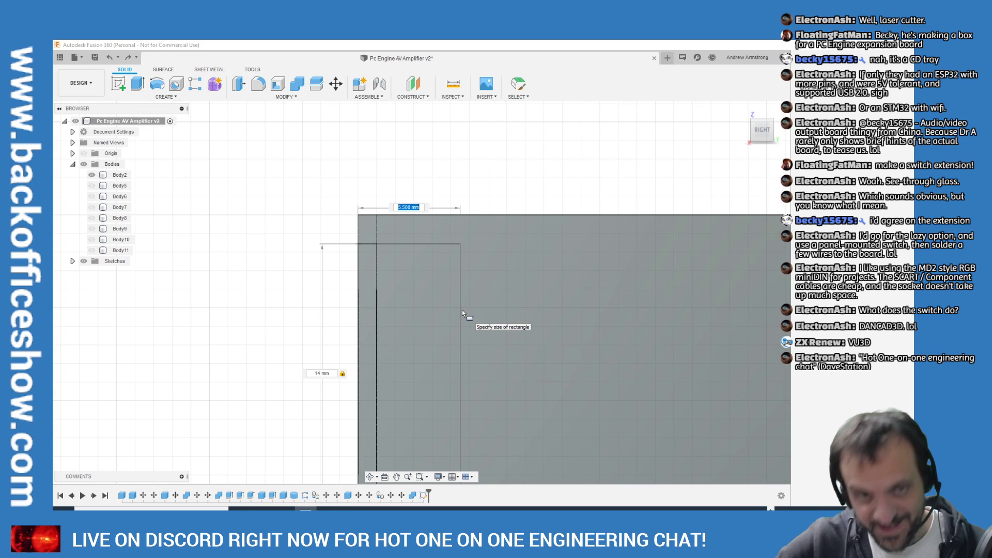
{"action": "type", "text": "15mm"}
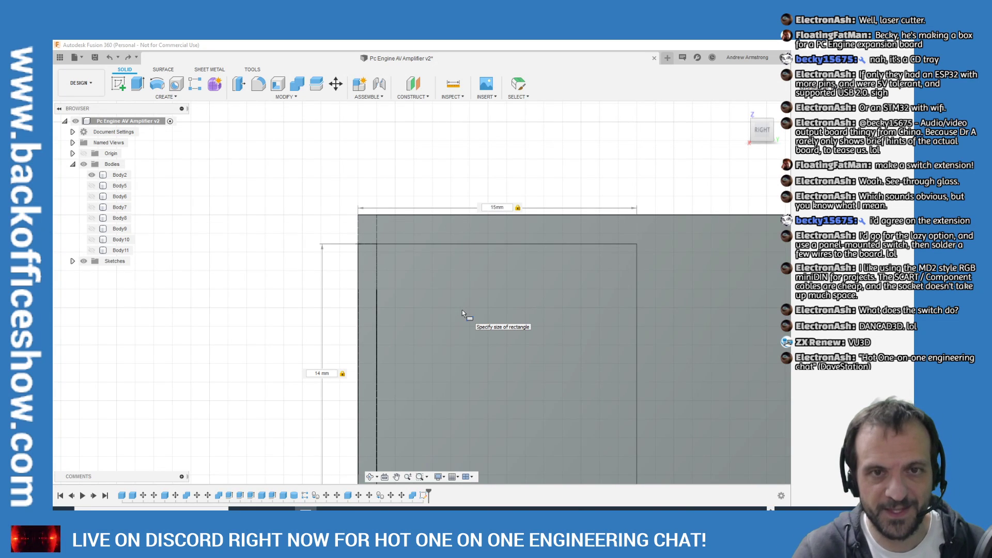
{"action": "key", "text": "Return"}
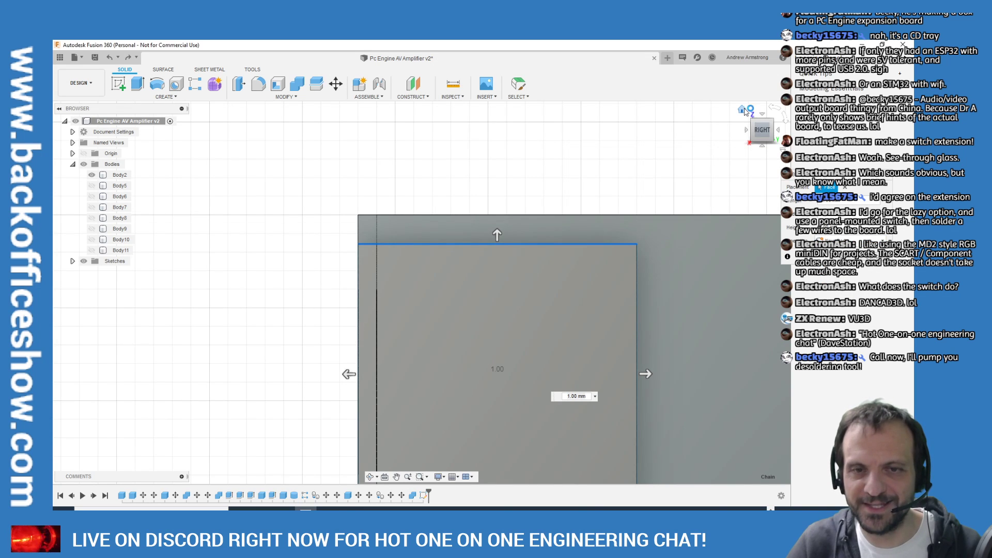
{"action": "left_click", "coordinate": [743, 109]}
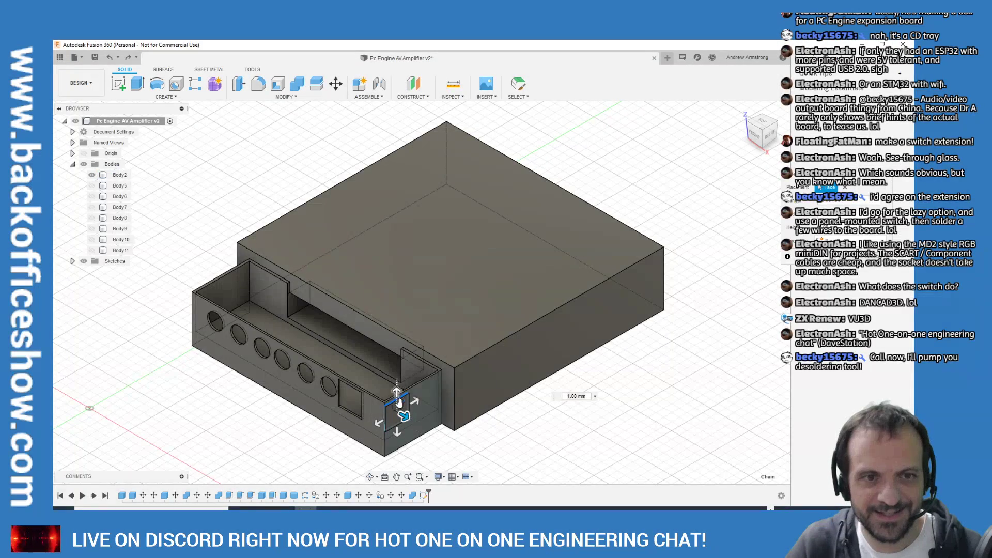
{"action": "left_click", "coordinate": [843, 260]}
Examine the box on the compartment's end face from the home and right side views against the hidden inner edges
{"action": "scroll", "coordinate": [701, 204], "scroll_direction": "up", "scroll_amount": 10}
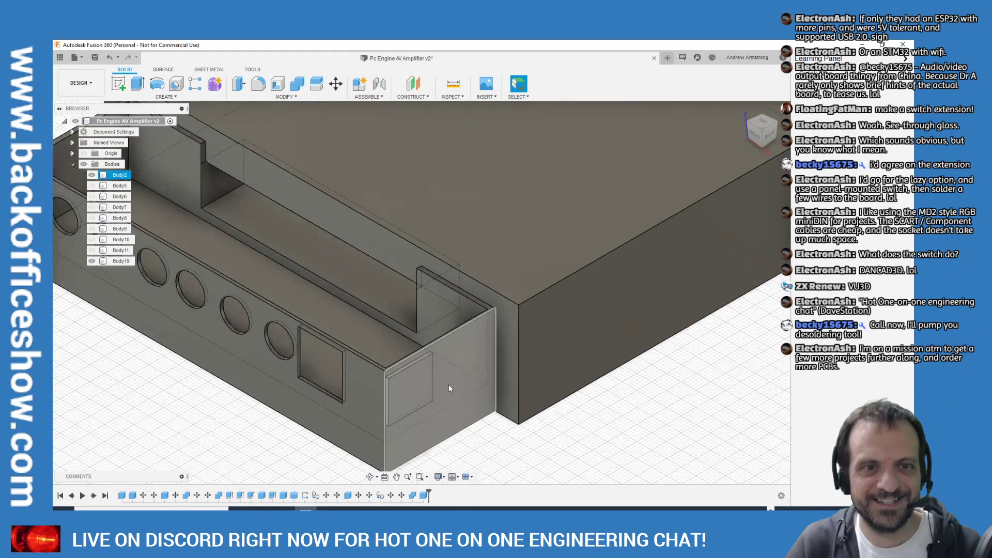
{"action": "scroll", "coordinate": [701, 204], "scroll_direction": "down", "scroll_amount": 5}
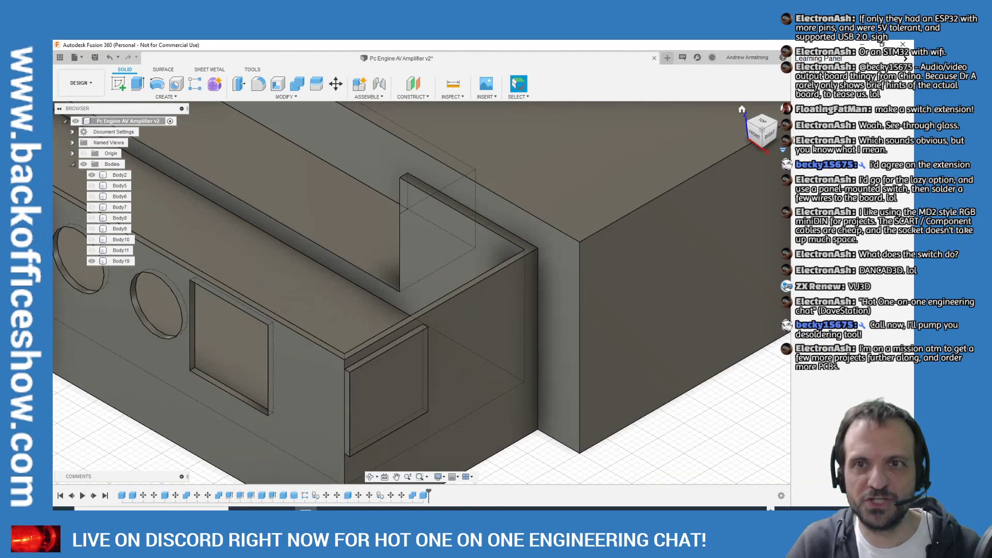
{"action": "middle_click_drag", "start_coordinate": [659, 261], "coordinate": [610, 248], "text": "shift"}
{"action": "scroll", "coordinate": [580, 236], "scroll_direction": "up", "scroll_amount": 5}
{"action": "scroll", "coordinate": [566, 321], "scroll_direction": "down", "scroll_amount": 5}
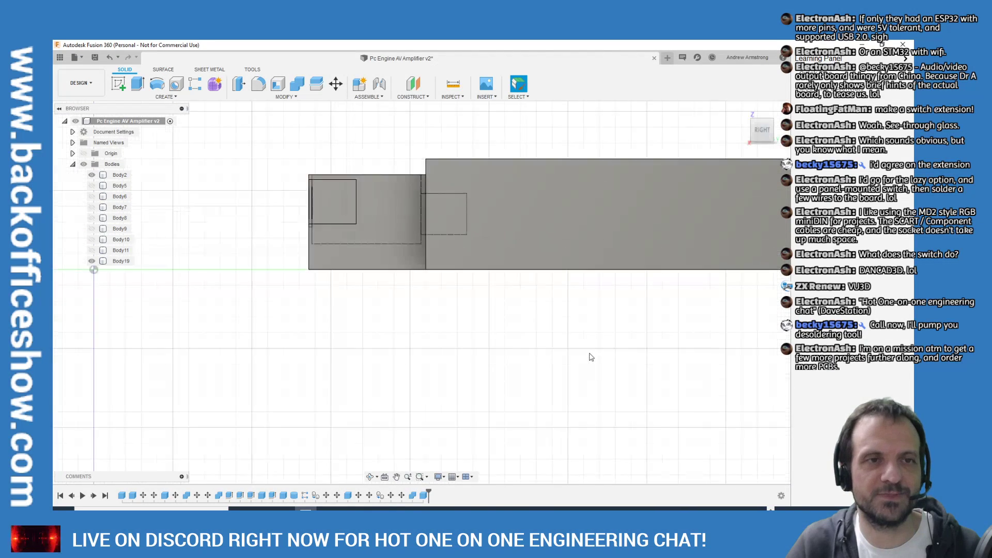
{"action": "scroll", "coordinate": [395, 179], "scroll_direction": "up", "scroll_amount": 5}
{"action": "scroll", "coordinate": [292, 177], "scroll_direction": "up", "scroll_amount": 3}
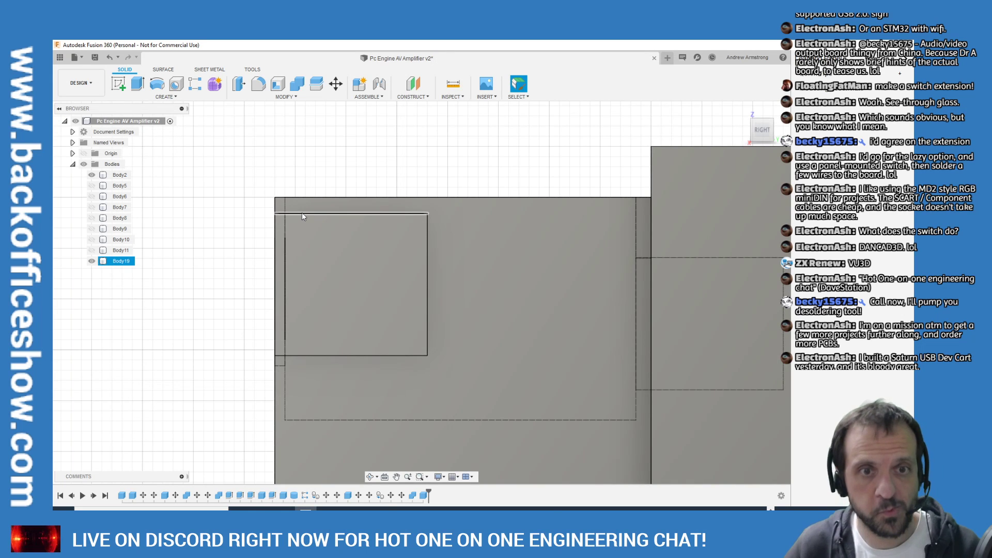
{"action": "left_click", "coordinate": [263, 111]}
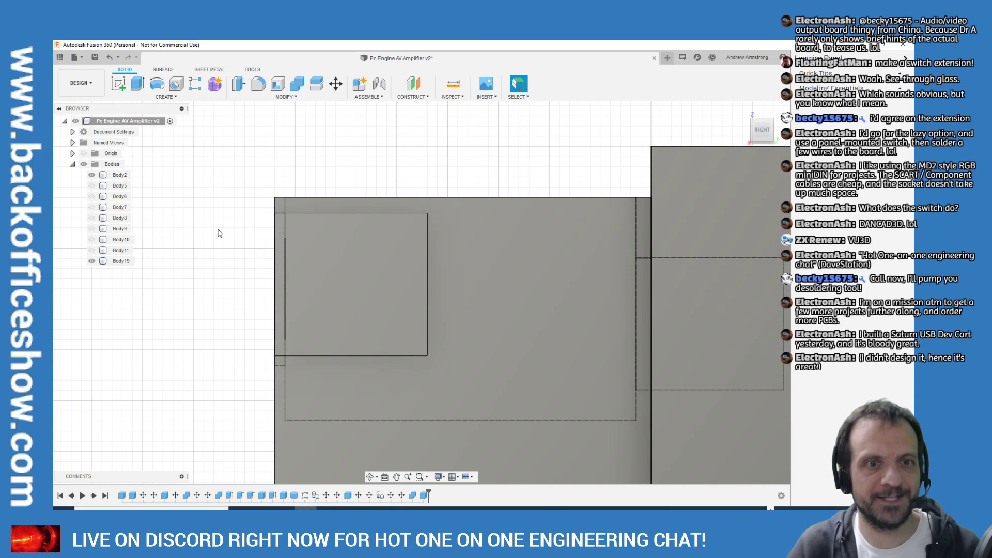
{"action": "scroll", "coordinate": [217, 163], "scroll_direction": "down", "scroll_amount": 1}
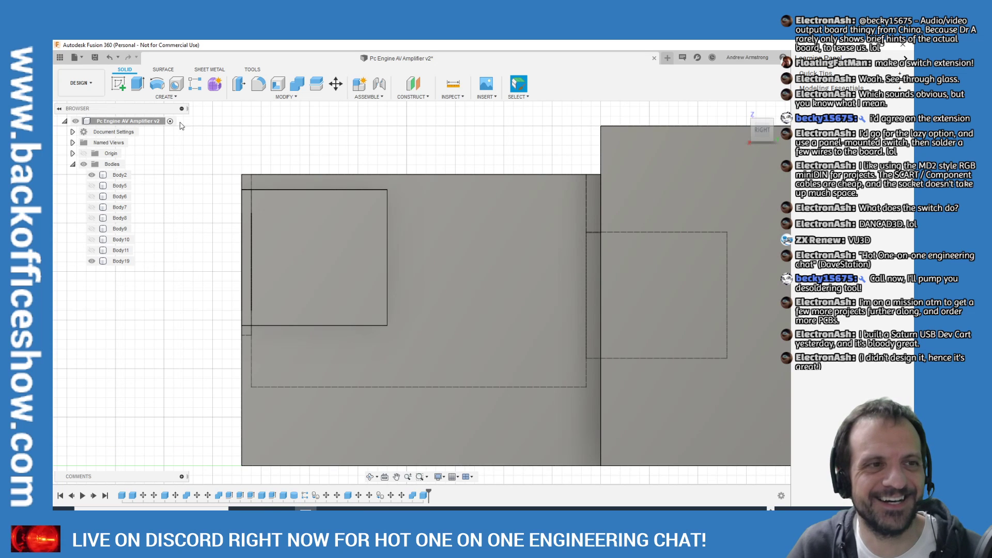
Draw the base of a box, 18 mm long and 5 mm high, on the compartment's end face, overlapping the existing box's lower corner
{"action": "left_click", "coordinate": [165, 96]}
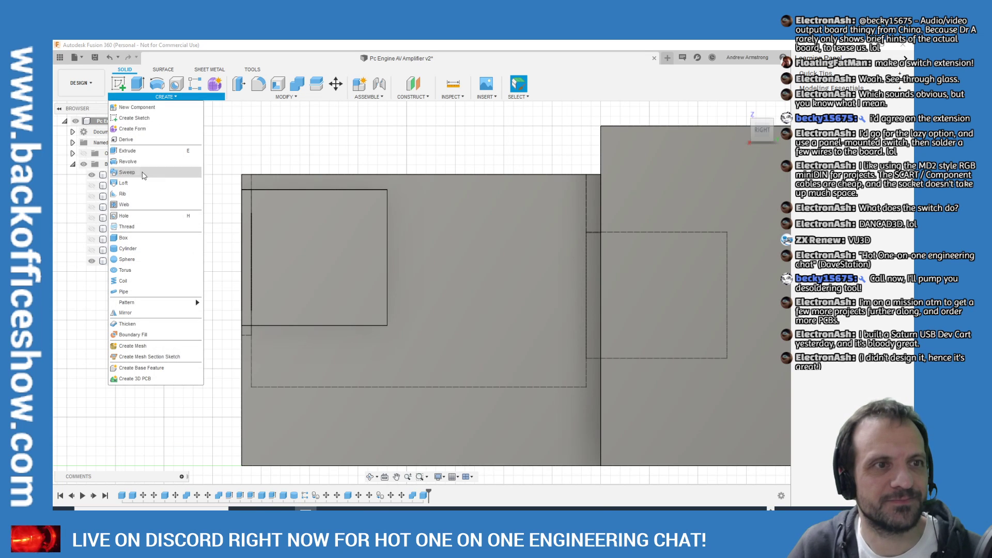
{"action": "left_click", "coordinate": [121, 238]}
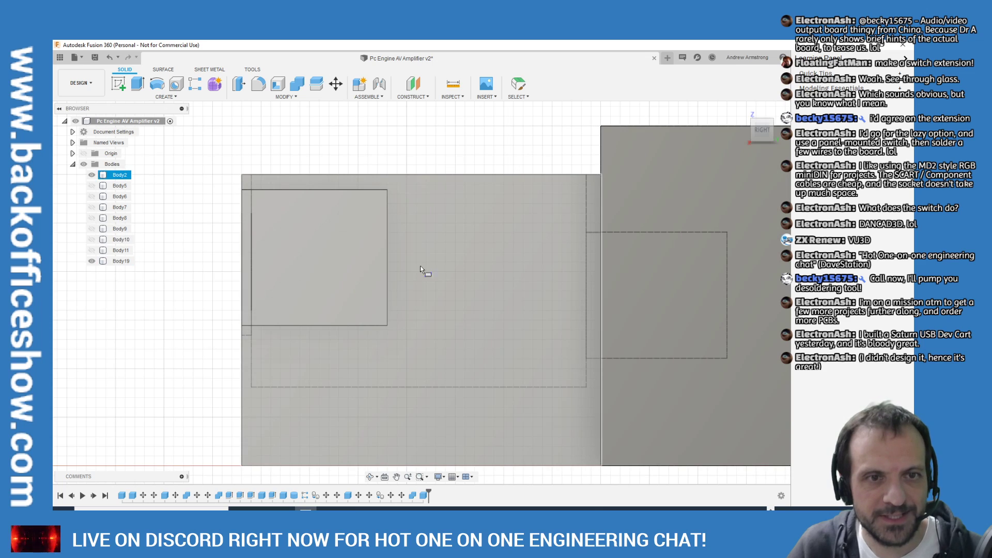
{"action": "left_click", "coordinate": [375, 301]}
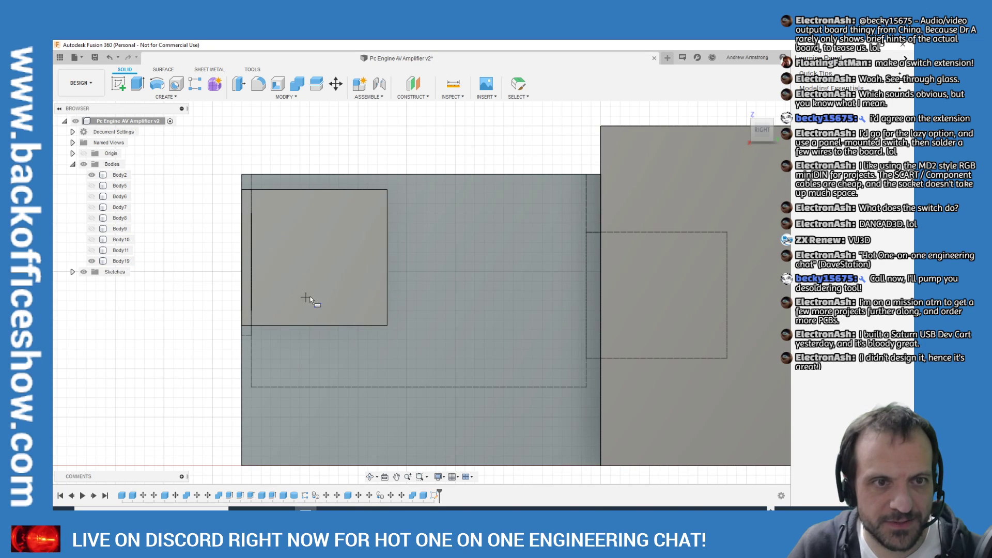
{"action": "left_click", "coordinate": [338, 281]}
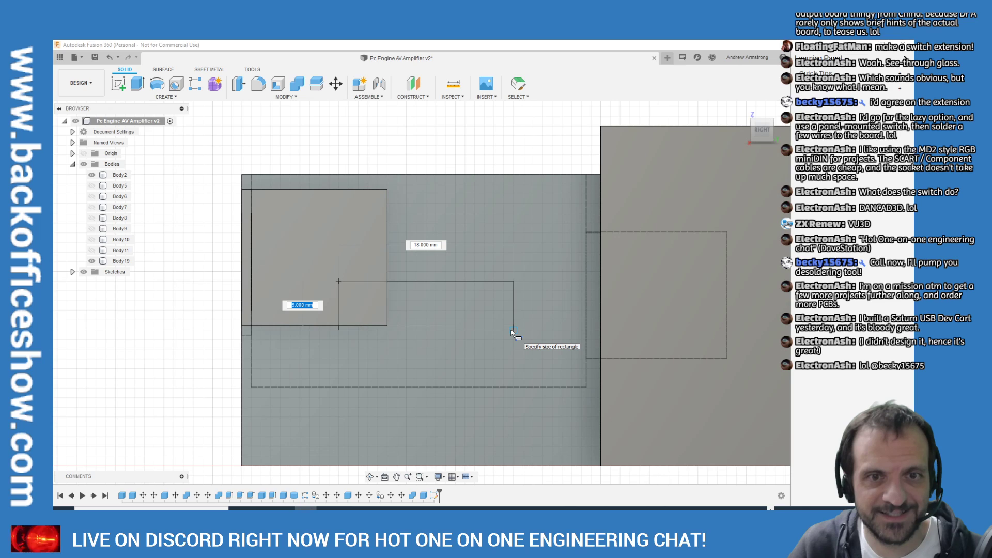
{"action": "left_click", "coordinate": [513, 331]}
{"action": "key", "text": "e"}
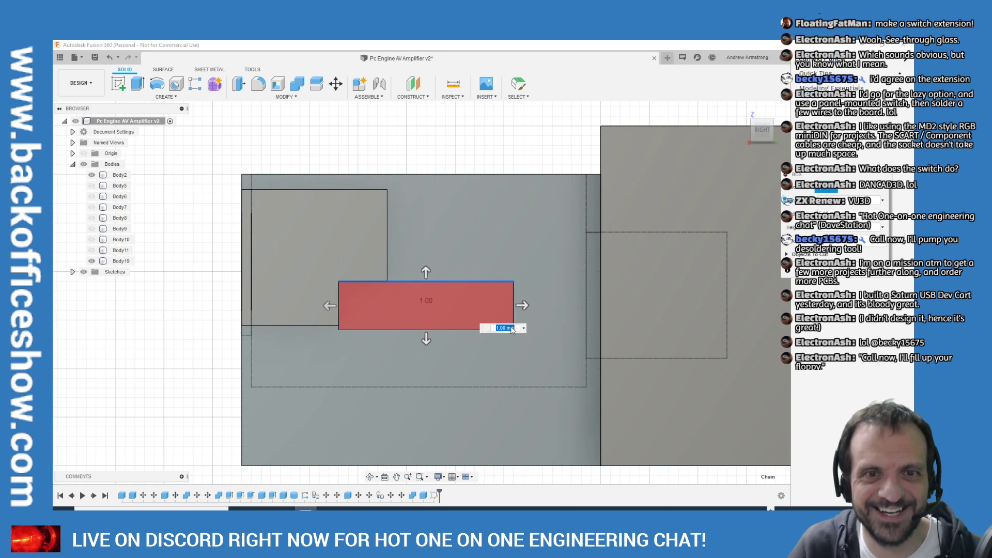
Set the box's thickness to 4 mm outward from the end face and create it as a cut
{"action": "left_click", "coordinate": [741, 110]}
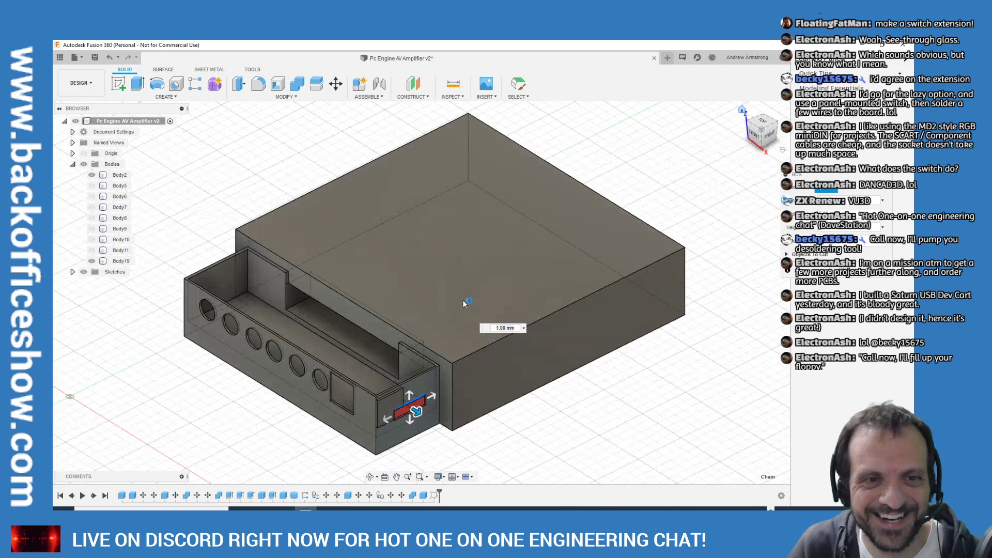
{"action": "scroll", "coordinate": [414, 380], "scroll_direction": "up", "scroll_amount": 5}
{"action": "scroll", "coordinate": [413, 381], "scroll_direction": "down", "scroll_amount": 2}
{"action": "mouse_move", "coordinate": [429, 414]}
{"action": "left_mouse_down"}
{"action": "mouse_move", "coordinate": [451, 426]}
{"action": "mouse_move", "coordinate": [440, 417]}
{"action": "left_mouse_up"}
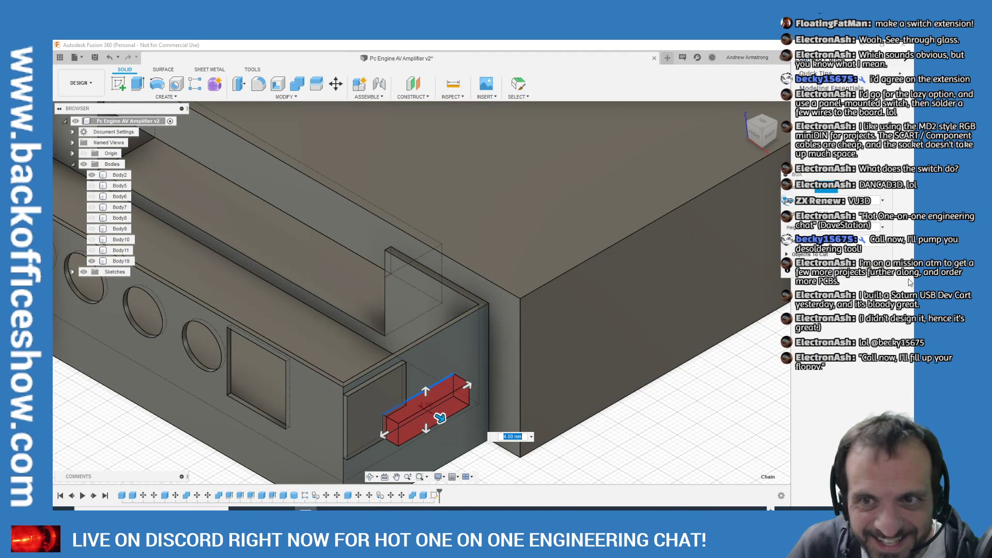
{"action": "key", "text": "Return"}
Check the end face around the cut corner and undo the last box
{"action": "scroll", "coordinate": [448, 381], "scroll_direction": "down", "scroll_amount": 2}
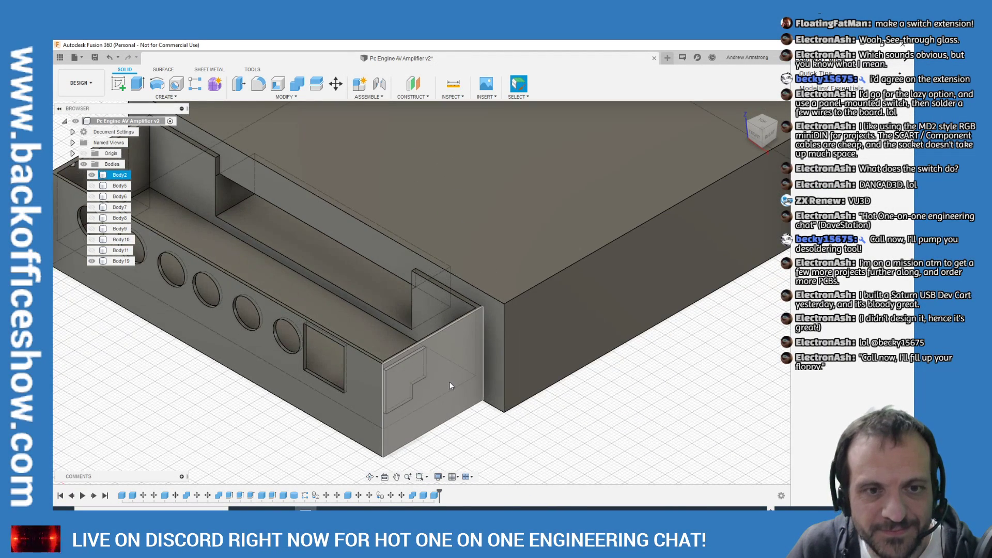
{"action": "scroll", "coordinate": [448, 381], "scroll_direction": "up", "scroll_amount": 2}
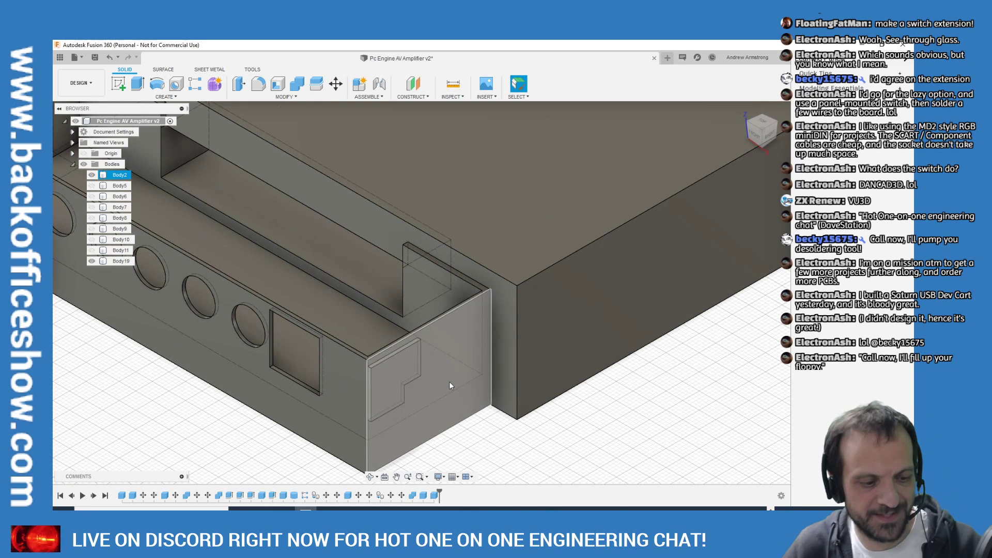
{"action": "key", "text": "ctrl+z"}
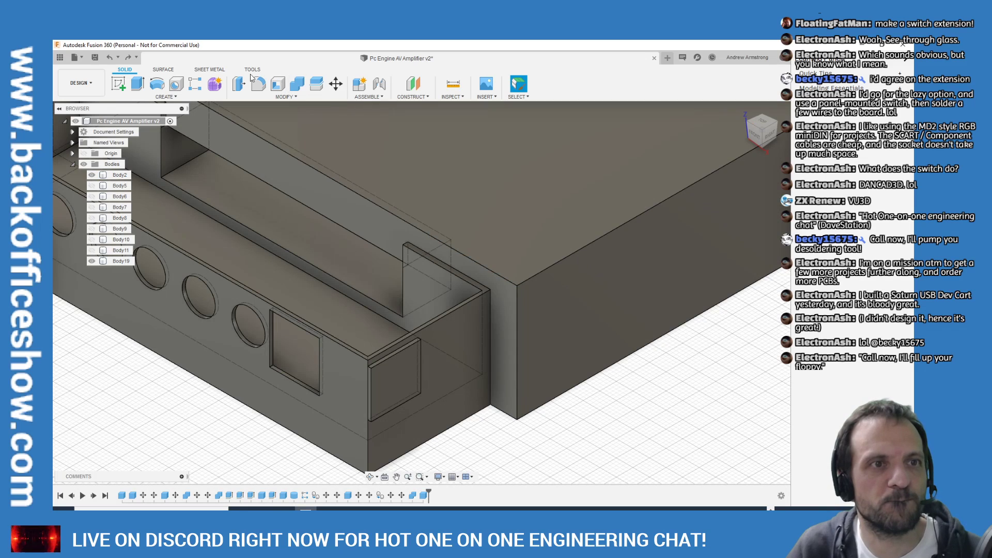
Draw the base of a new box, 21 mm long and 7 mm high, on the end face, overlapping the existing box's lower corner
{"action": "left_click", "coordinate": [773, 136]}
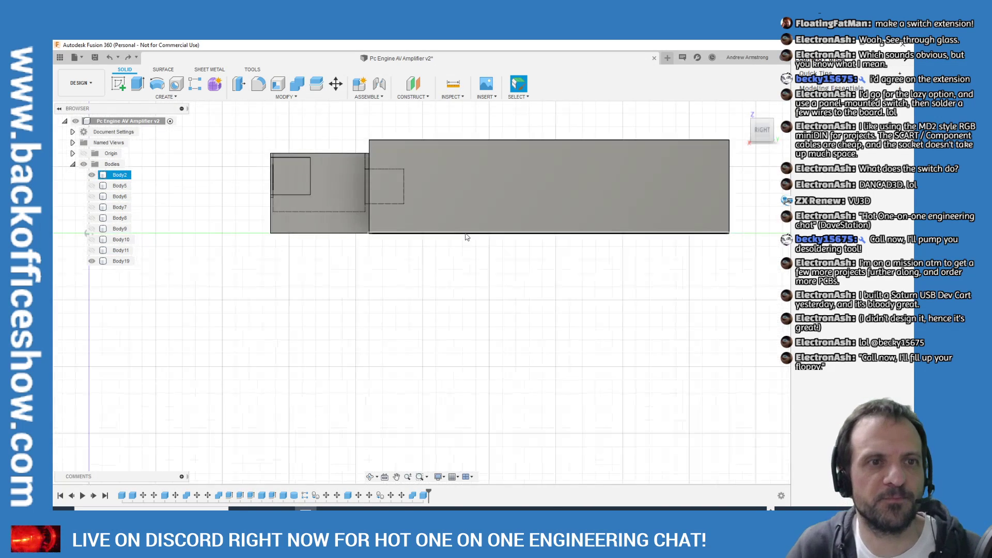
{"action": "scroll", "coordinate": [277, 151], "scroll_direction": "up", "scroll_amount": 3}
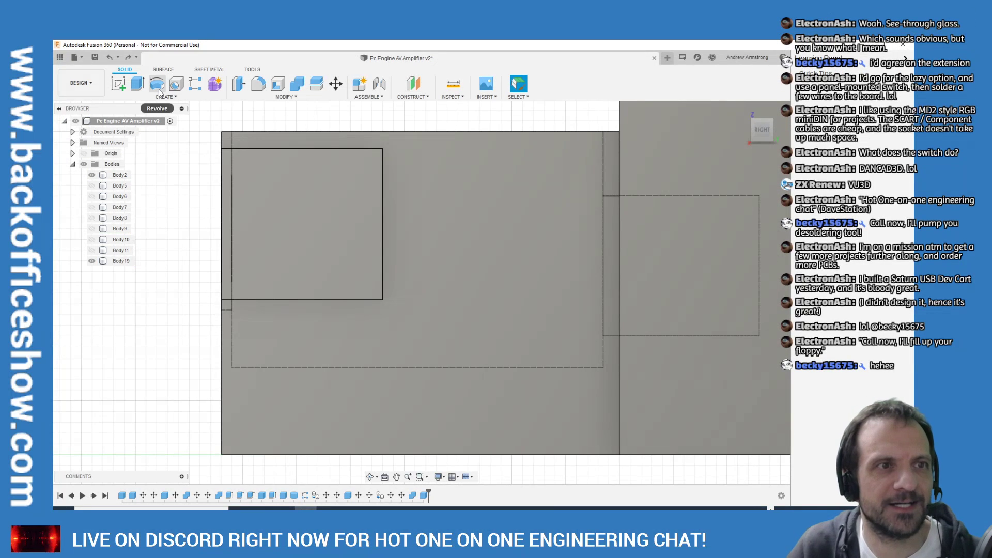
{"action": "left_click", "coordinate": [160, 97]}
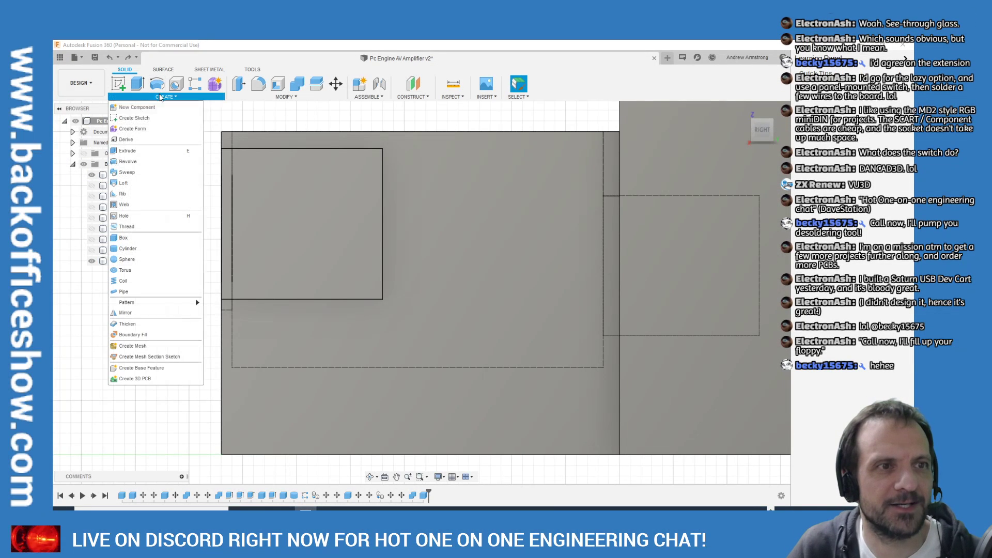
{"action": "left_click", "coordinate": [124, 237]}
{"action": "left_click", "coordinate": [337, 274]}
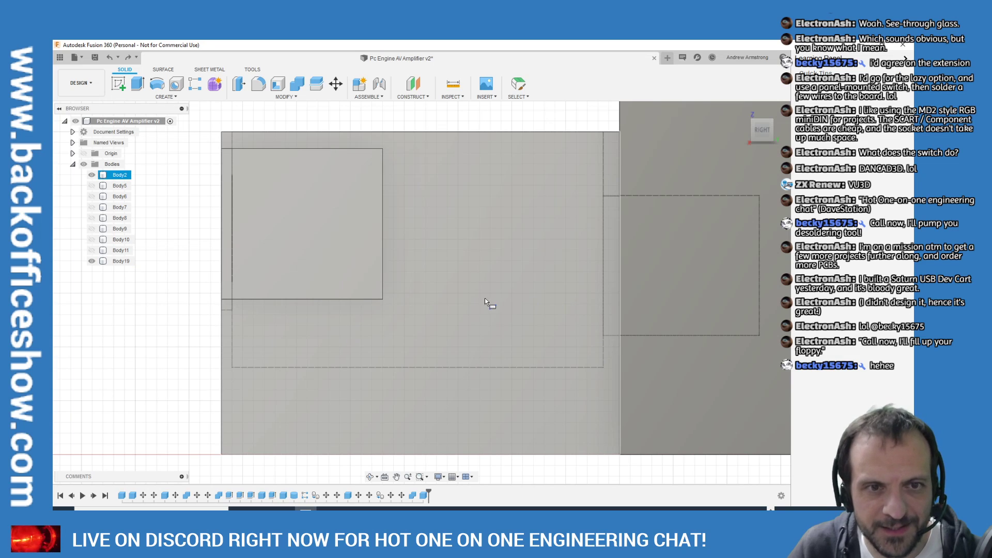
{"action": "left_click", "coordinate": [533, 305]}
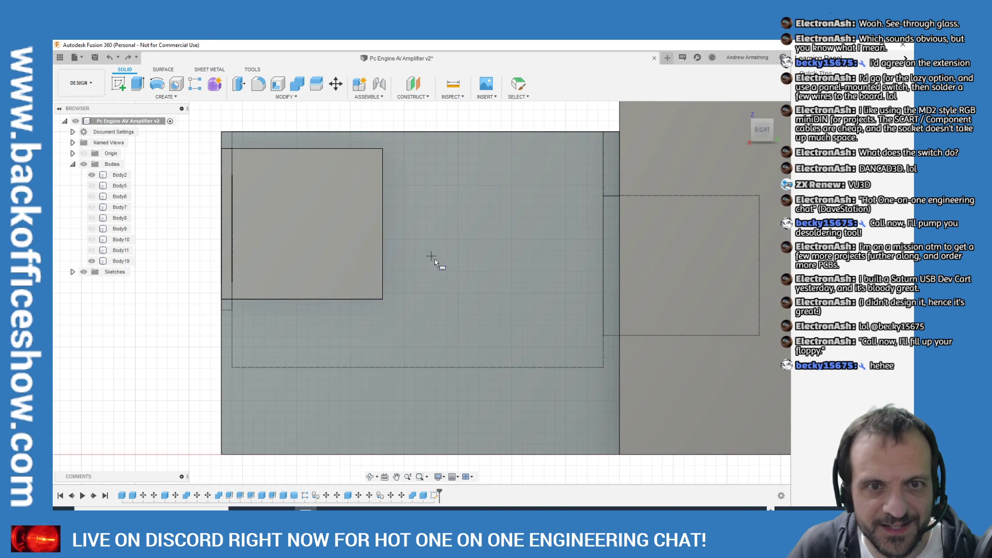
{"action": "left_click", "coordinate": [533, 303]}
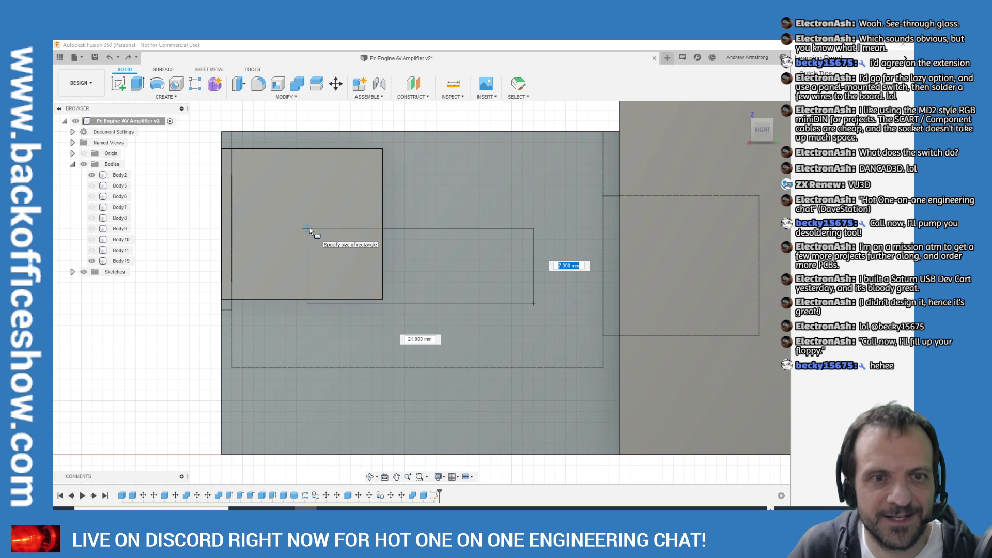
{"action": "key", "text": "Return"}
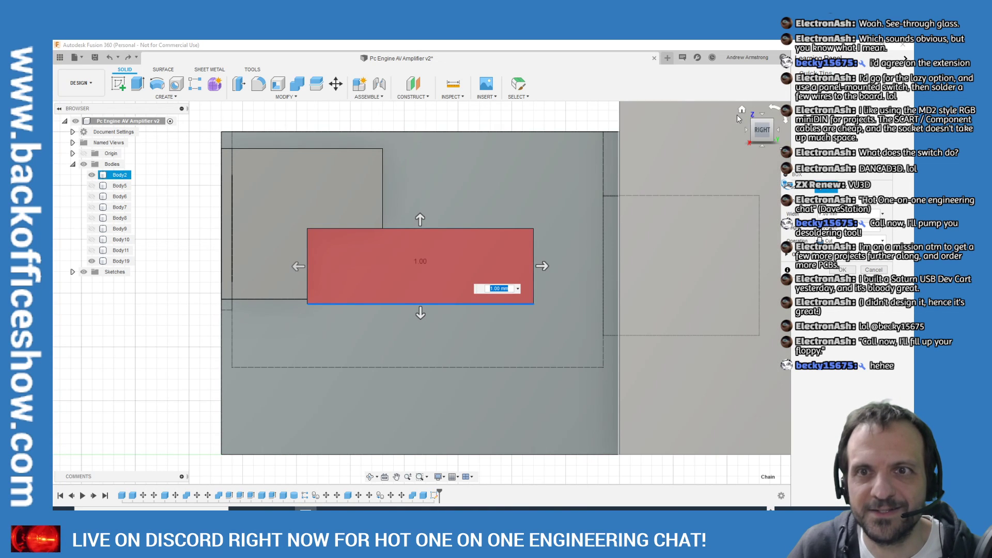
Extend the box 40 mm outward from the end face and create it as a new component
{"action": "left_click", "coordinate": [741, 111]}
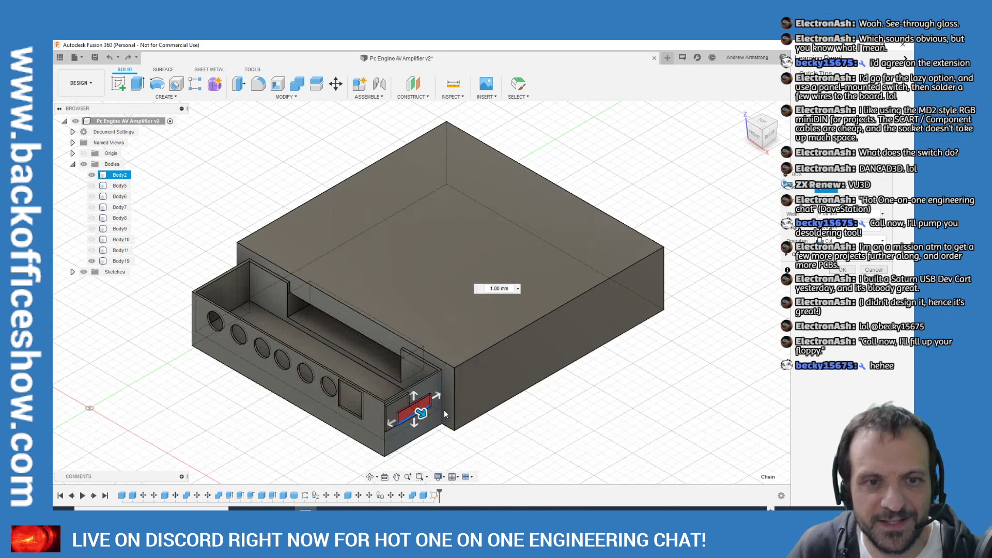
{"action": "left_click_drag", "start_coordinate": [427, 415], "coordinate": [479, 434]}
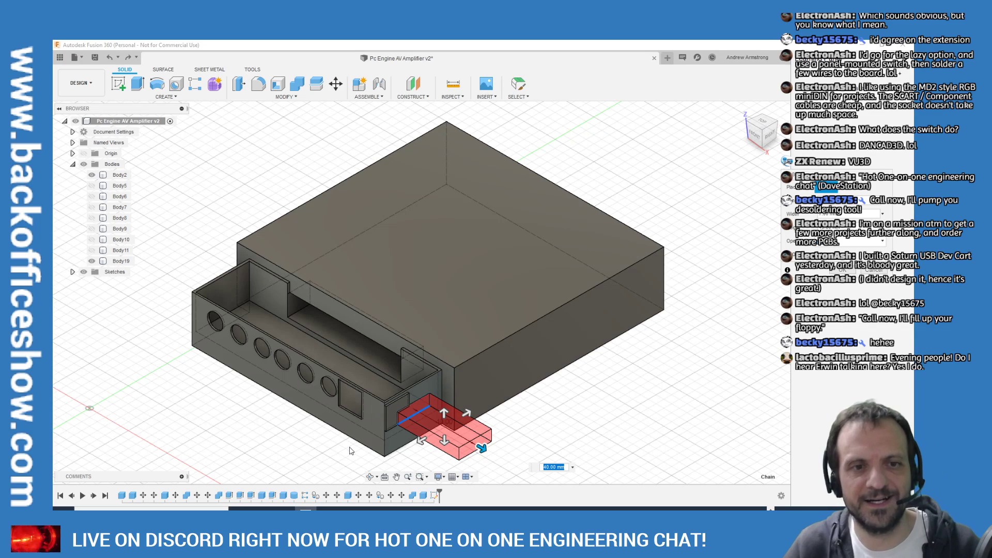
{"action": "scroll", "coordinate": [407, 398], "scroll_direction": "up", "scroll_amount": 5}
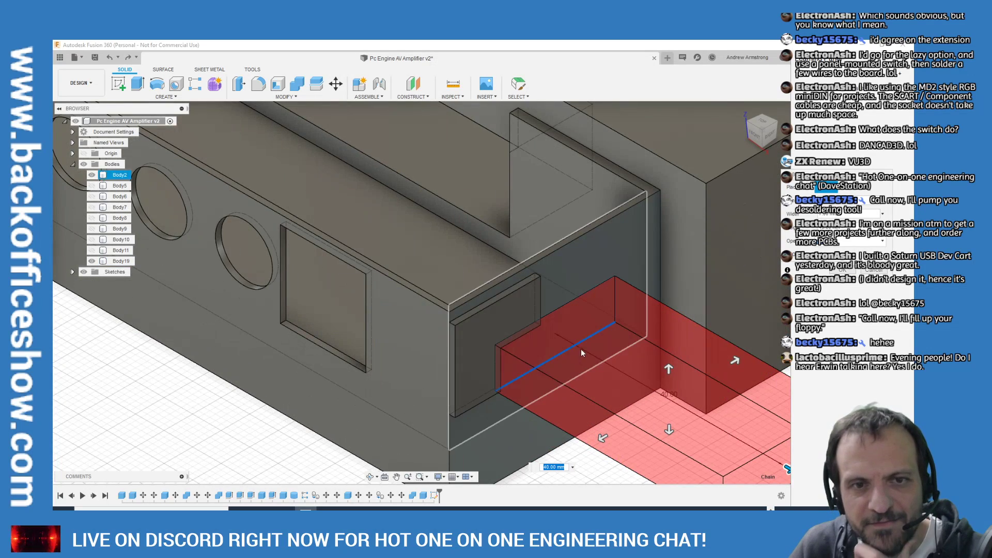
{"action": "scroll", "coordinate": [530, 320], "scroll_direction": "down", "scroll_amount": 2}
{"action": "left_click", "coordinate": [754, 134]}
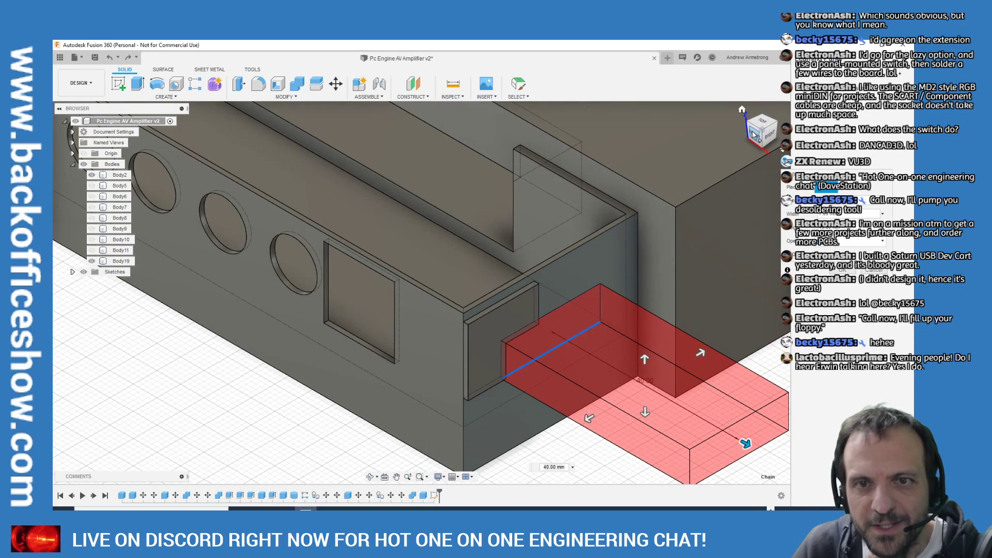
{"action": "scroll", "coordinate": [496, 310], "scroll_direction": "down", "scroll_amount": 3}
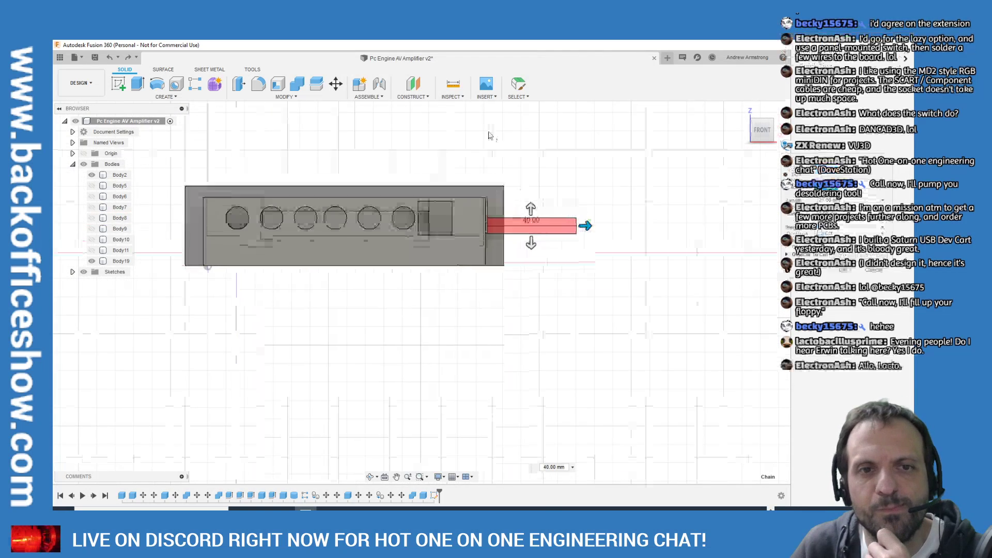
{"action": "scroll", "coordinate": [496, 313], "scroll_direction": "up", "scroll_amount": 5}
{"action": "scroll", "coordinate": [497, 313], "scroll_direction": "up", "scroll_amount": 2}
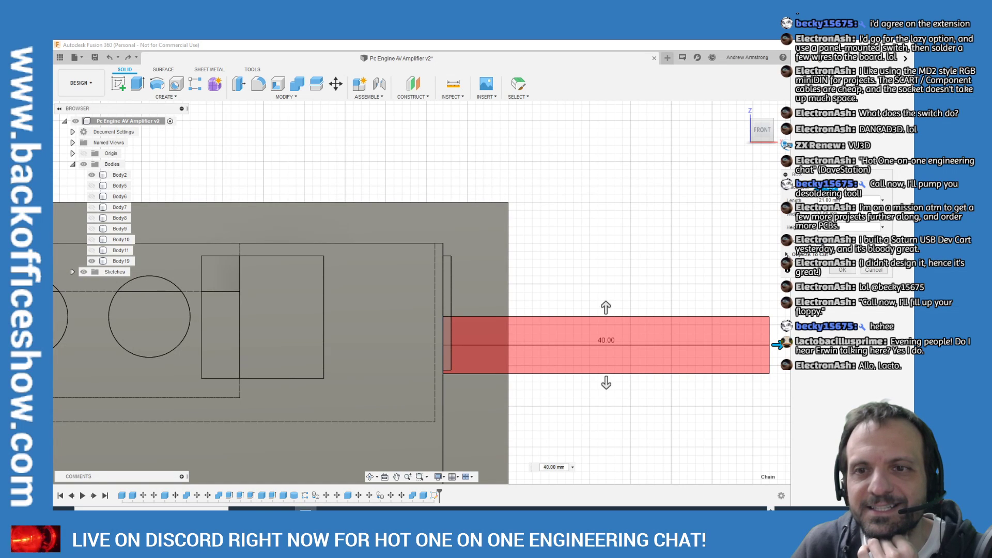
{"action": "left_click", "coordinate": [843, 270]}
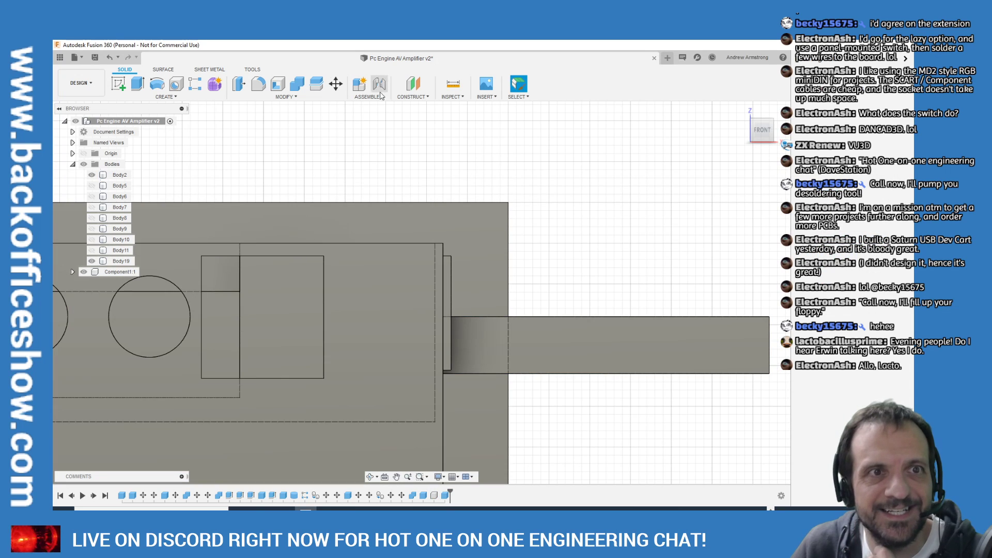
Move the 40 mm box 8 mm inward through the compartment's end wall and view it from the home view
{"action": "left_click", "coordinate": [334, 89]}
{"action": "left_click", "coordinate": [628, 334]}
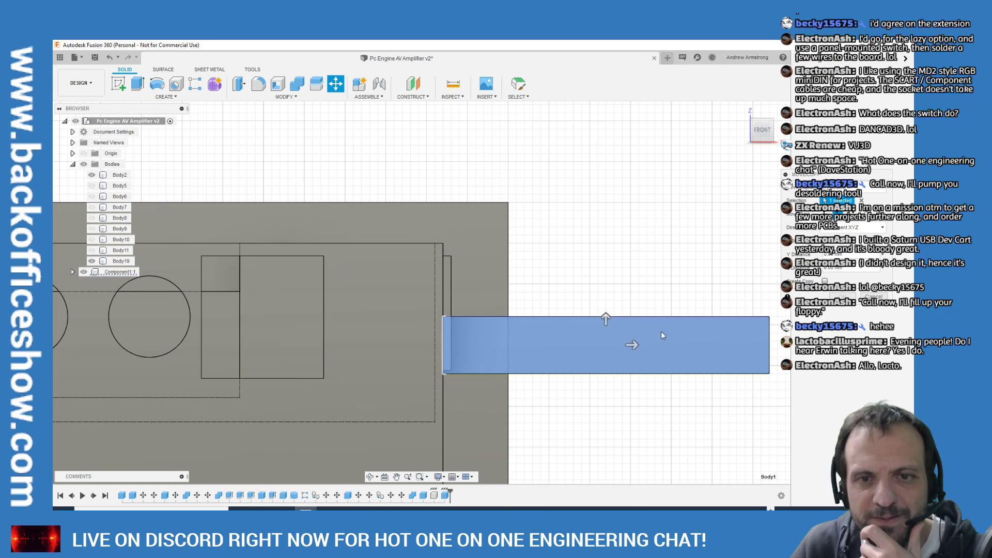
{"action": "left_click_drag", "start_coordinate": [632, 344], "coordinate": [567, 344]}
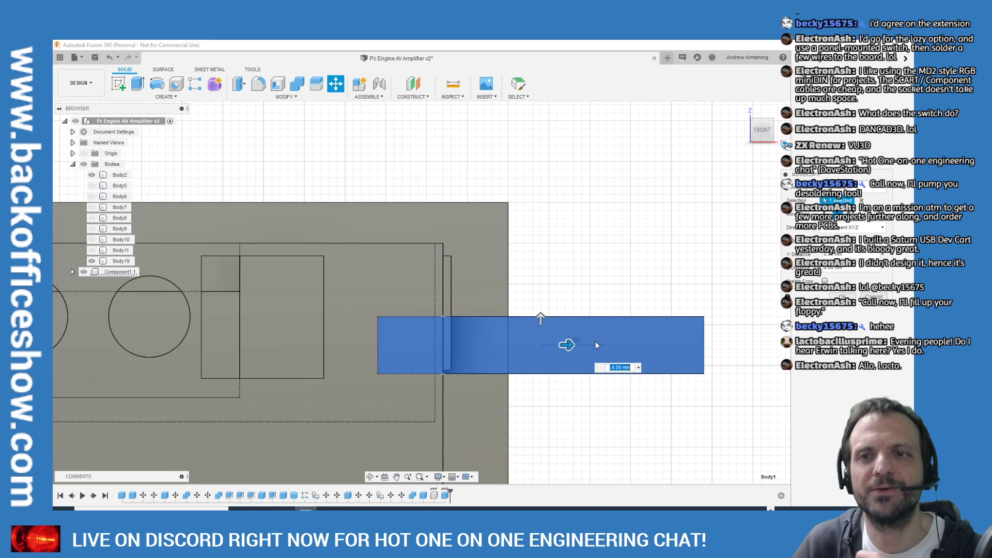
{"action": "left_click", "coordinate": [842, 297]}
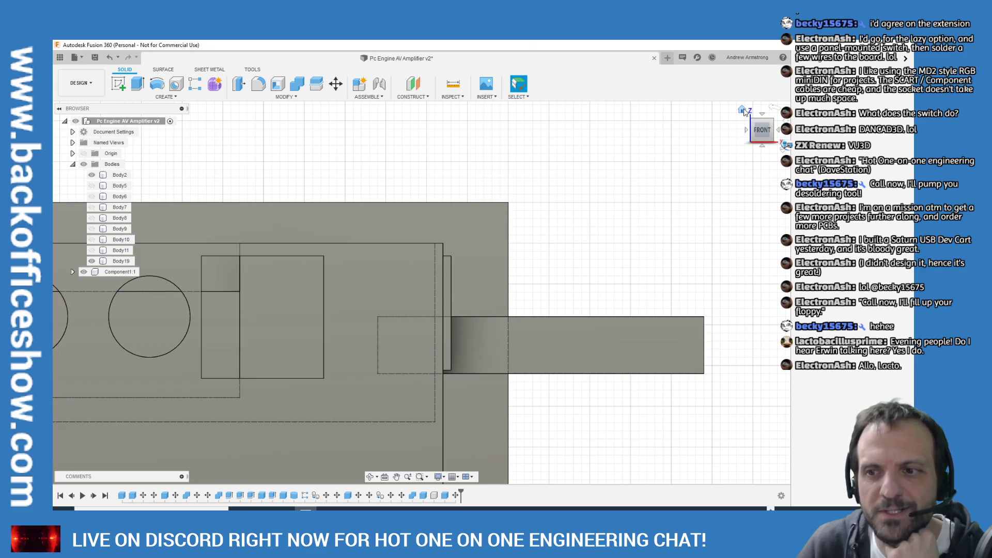
{"action": "left_click", "coordinate": [742, 110]}
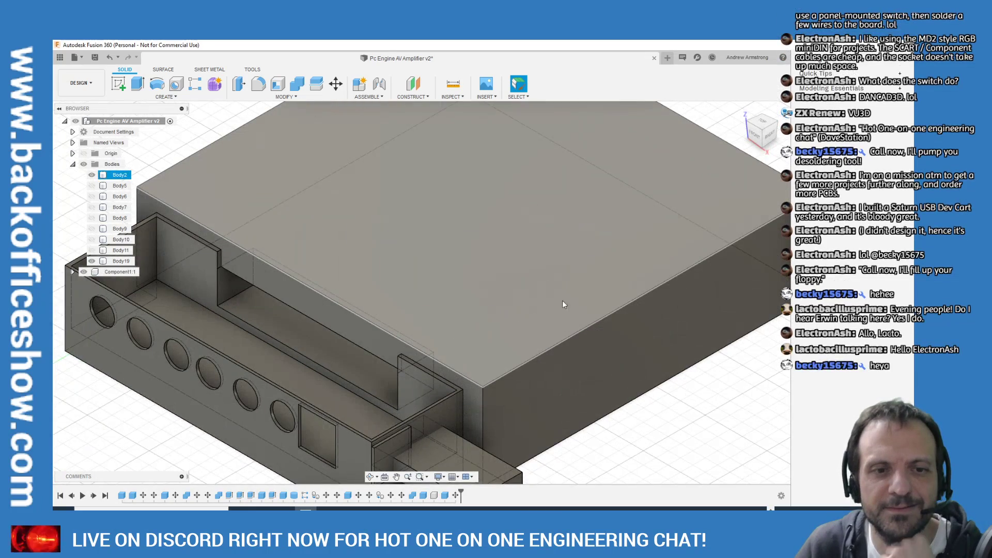
Remove the thin plate body (Body19) sitting on the end wall of the front connector compartment
{"action": "scroll", "coordinate": [336, 429], "scroll_direction": "down", "scroll_amount": 5}
{"action": "scroll", "coordinate": [397, 451], "scroll_direction": "up", "scroll_amount": 3}
{"action": "scroll", "coordinate": [491, 391], "scroll_direction": "down", "scroll_amount": 4}
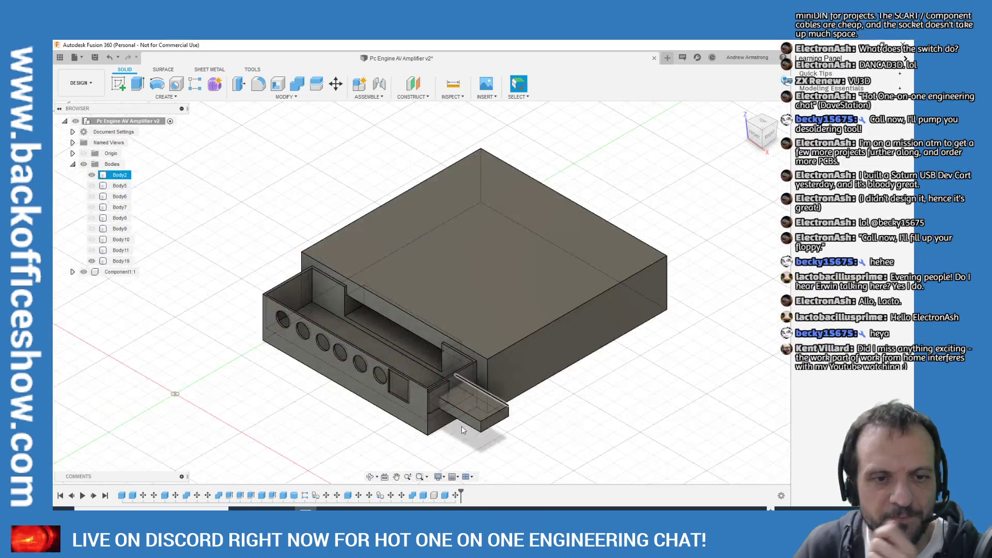
{"action": "scroll", "coordinate": [490, 391], "scroll_direction": "up", "scroll_amount": 5}
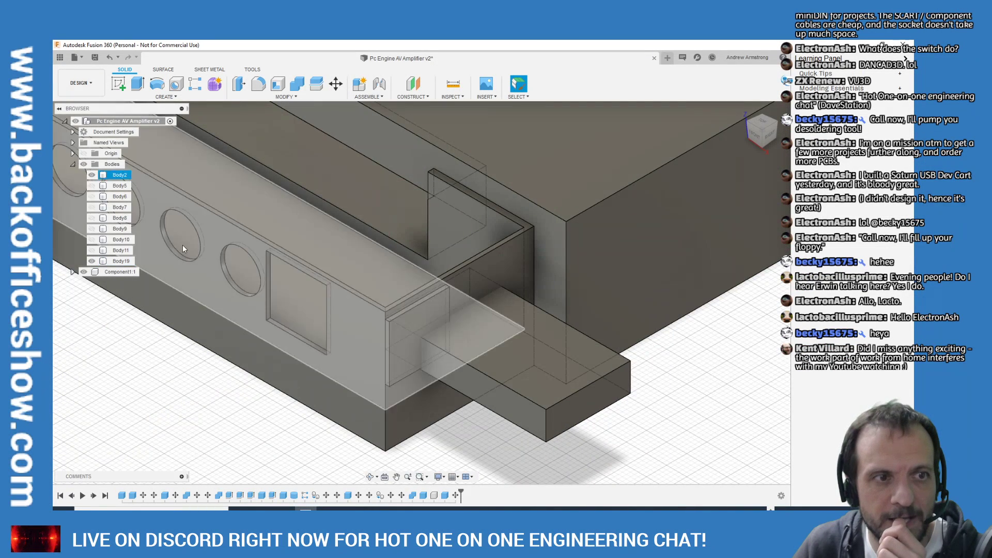
{"action": "right_click", "coordinate": [118, 260]}
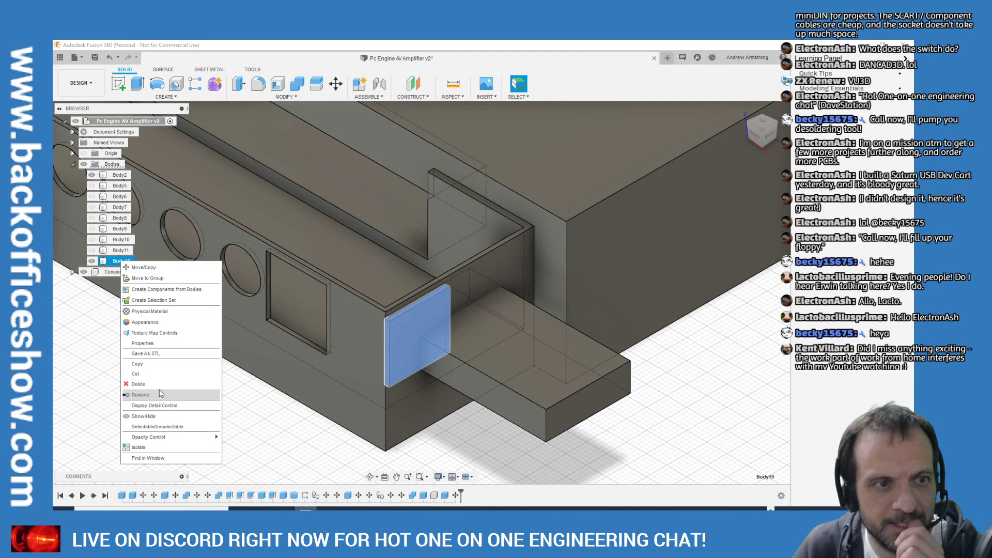
{"action": "left_click", "coordinate": [159, 393]}
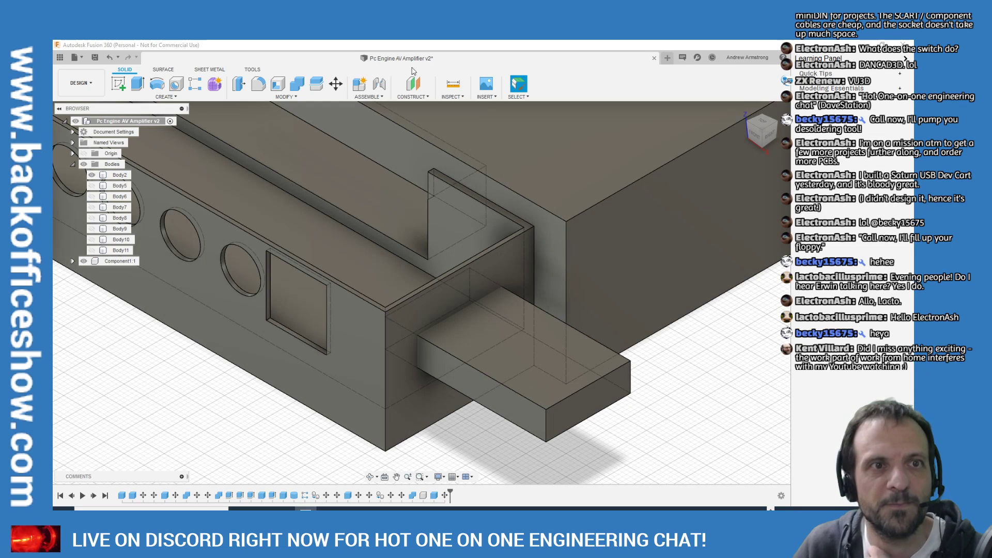
Combine with the Cut operation, using the block protruding from the compartment's end wall as the tool on the main enclosure body
{"action": "left_click", "coordinate": [297, 83]}
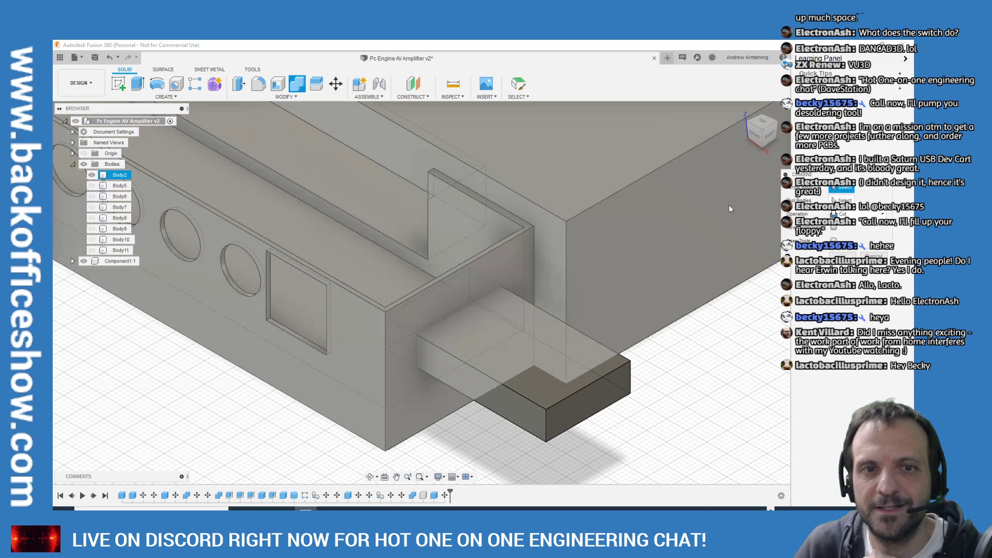
{"action": "left_click", "coordinate": [500, 267]}
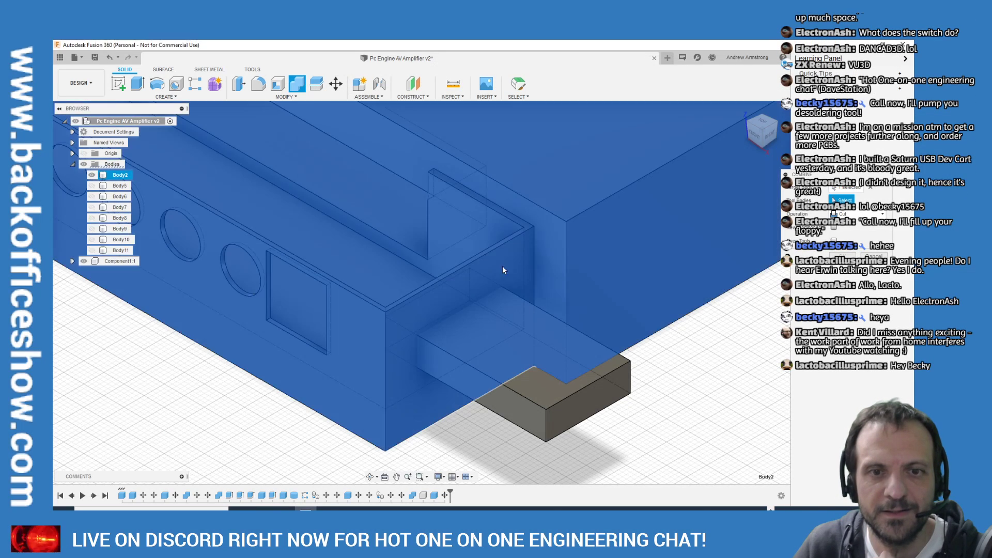
{"action": "left_click", "coordinate": [531, 412]}
{"action": "key", "text": "Return"}
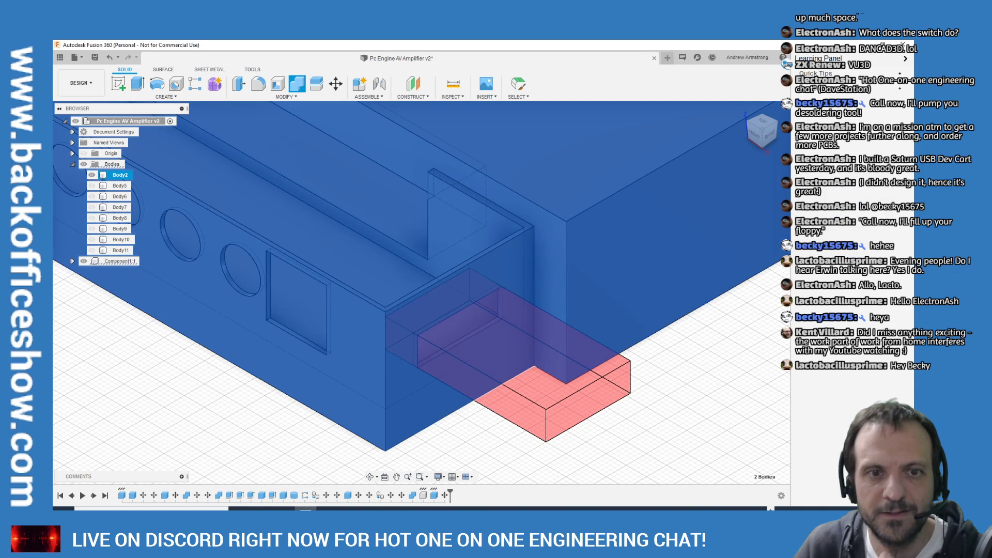
{"action": "scroll", "coordinate": [451, 324], "scroll_direction": "down", "scroll_amount": 5}
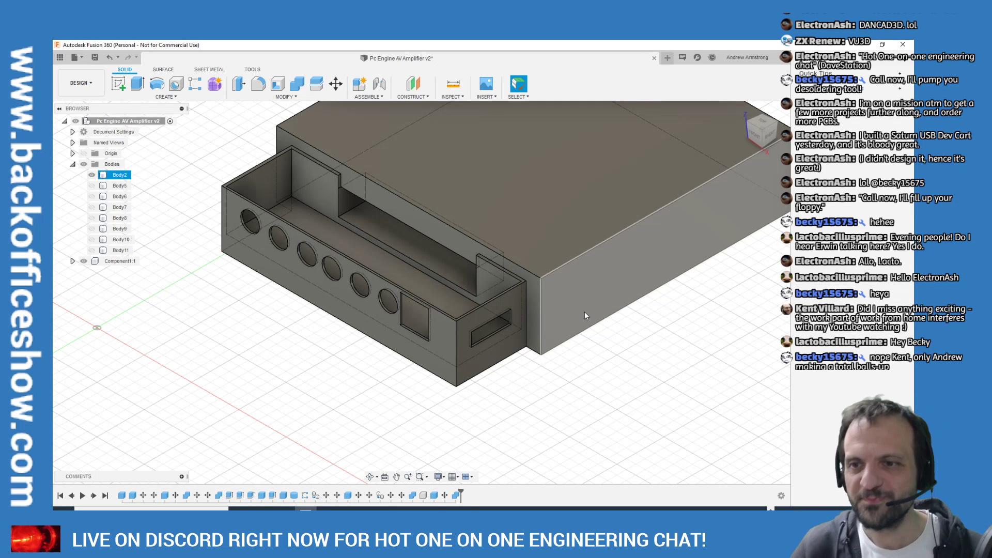
Fillet the four corner edges of the rectangular opening in the compartment's end wall with a 2 mm radius
{"action": "scroll", "coordinate": [473, 272], "scroll_direction": "down", "scroll_amount": 3}
{"action": "scroll", "coordinate": [585, 135], "scroll_direction": "up", "scroll_amount": 5}
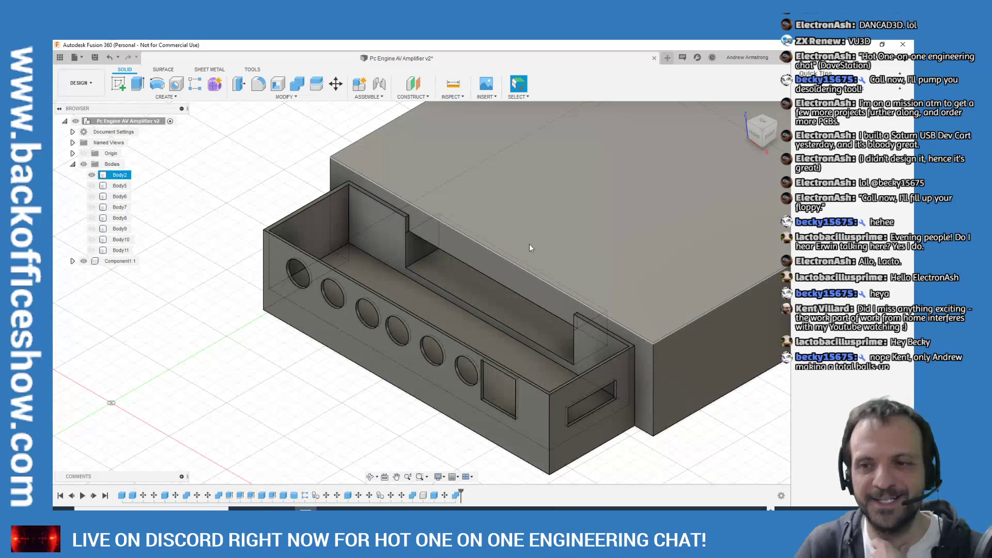
{"action": "scroll", "coordinate": [568, 284], "scroll_direction": "down", "scroll_amount": 3}
{"action": "scroll", "coordinate": [644, 346], "scroll_direction": "up", "scroll_amount": 6}
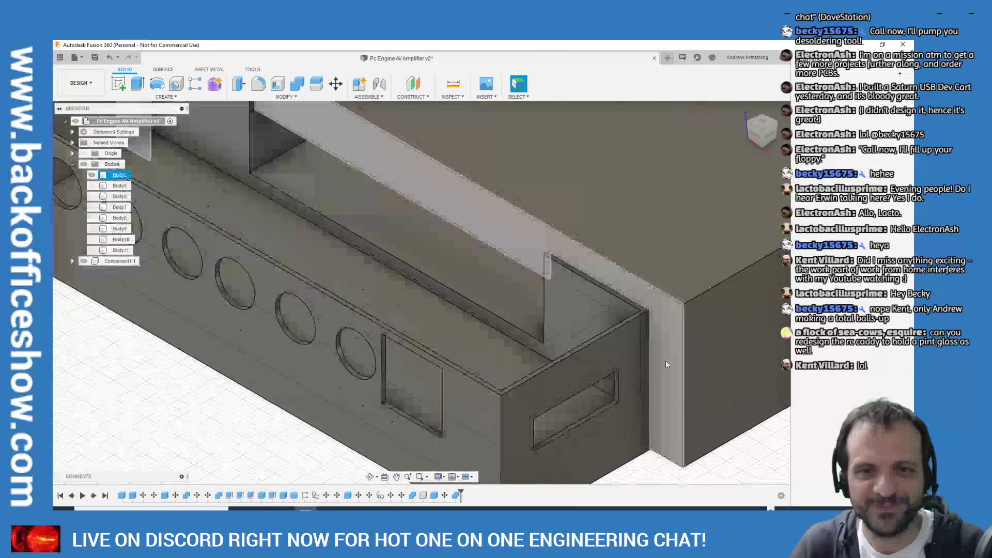
{"action": "scroll", "coordinate": [666, 364], "scroll_direction": "up", "scroll_amount": 5}
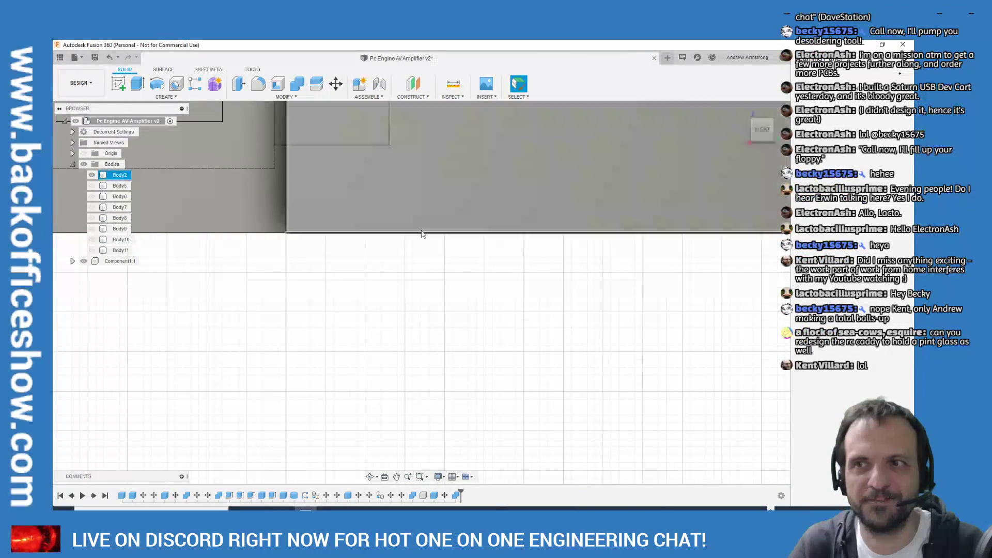
{"action": "scroll", "coordinate": [421, 233], "scroll_direction": "down", "scroll_amount": 5}
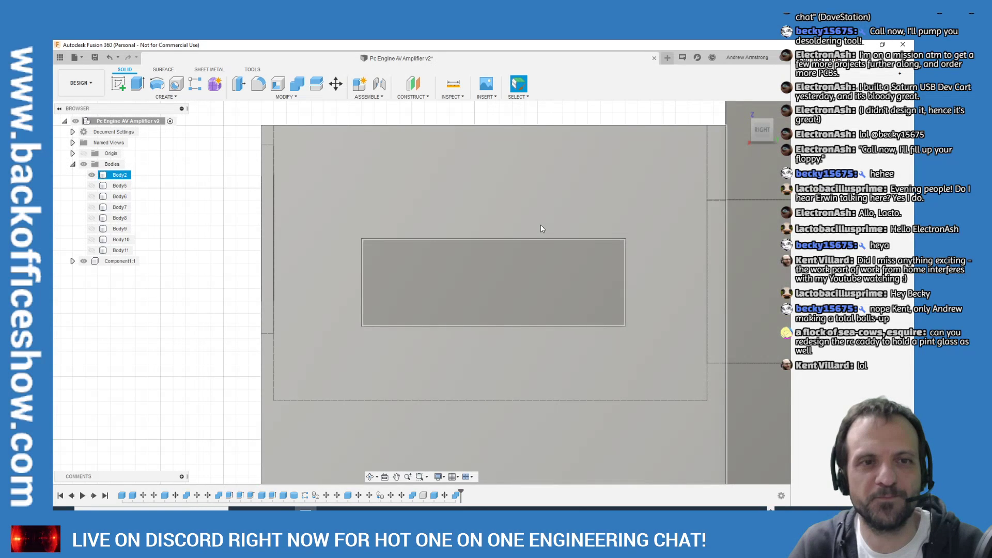
{"action": "left_click", "coordinate": [543, 215]}
{"action": "left_click", "coordinate": [258, 84]}
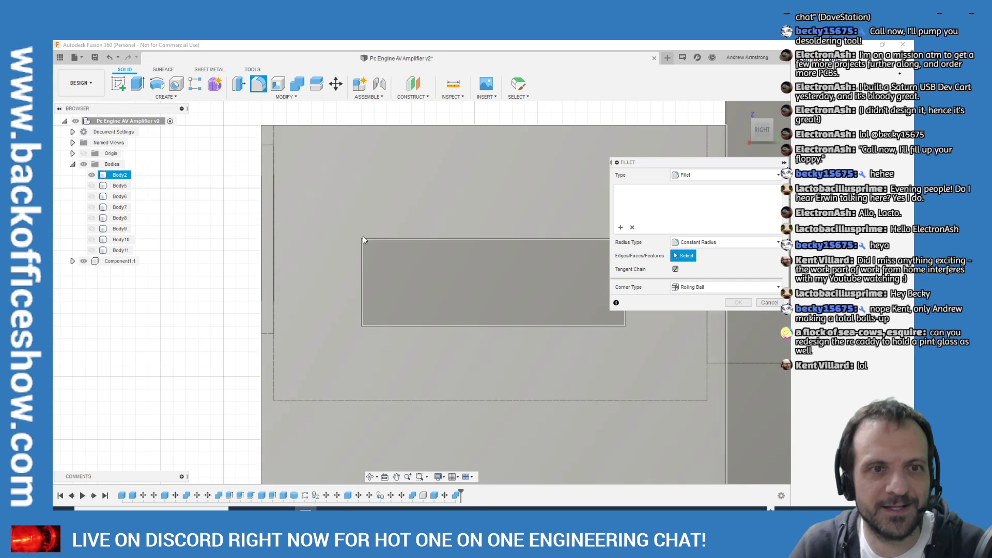
{"action": "middle_click_drag", "start_coordinate": [467, 267], "coordinate": [423, 222], "text": "shift"}
{"action": "scroll", "coordinate": [422, 222], "scroll_direction": "up", "scroll_amount": 6}
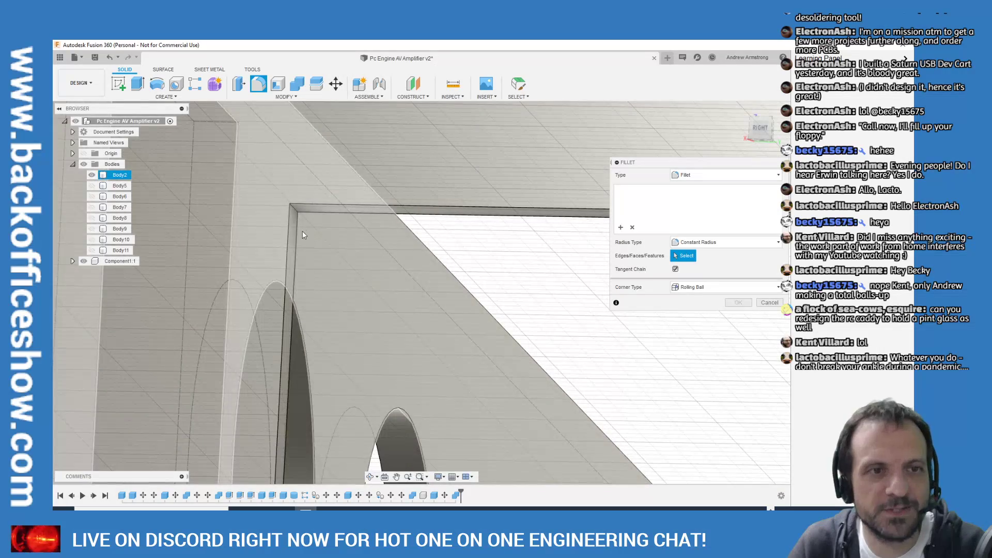
{"action": "left_click", "coordinate": [295, 211]}
{"action": "middle_click_drag", "start_coordinate": [303, 214], "coordinate": [517, 292], "text": "shift"}
{"action": "scroll", "coordinate": [571, 290], "scroll_direction": "up", "scroll_amount": 3}
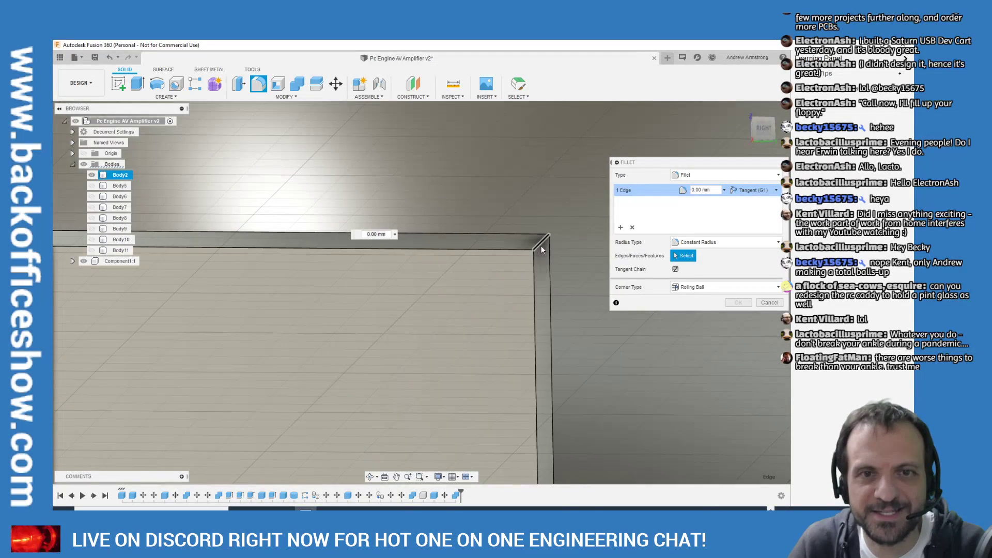
{"action": "left_click", "coordinate": [541, 241]}
{"action": "scroll", "coordinate": [465, 213], "scroll_direction": "down", "scroll_amount": 3}
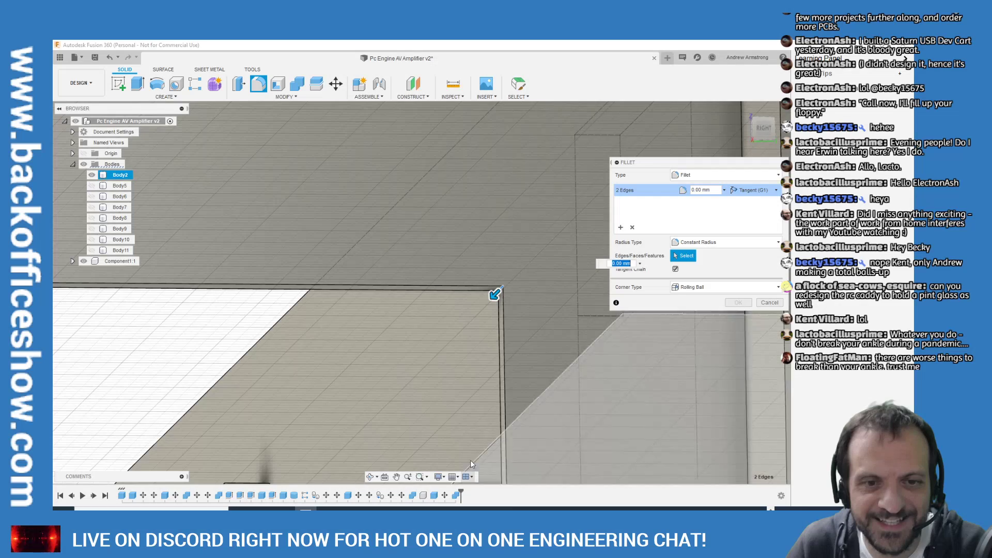
{"action": "scroll", "coordinate": [465, 431], "scroll_direction": "up", "scroll_amount": 5}
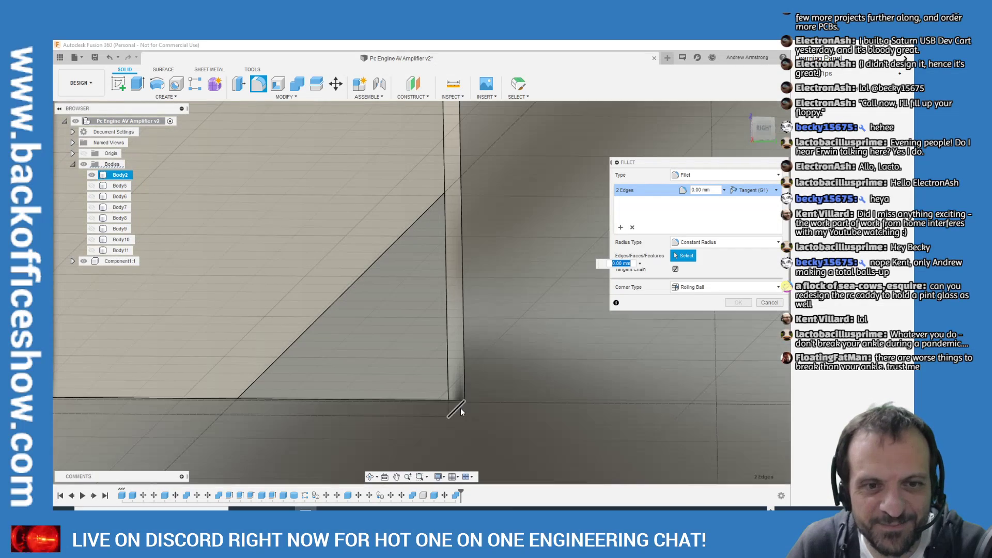
{"action": "left_click", "coordinate": [455, 409]}
{"action": "scroll", "coordinate": [511, 394], "scroll_direction": "down", "scroll_amount": 5}
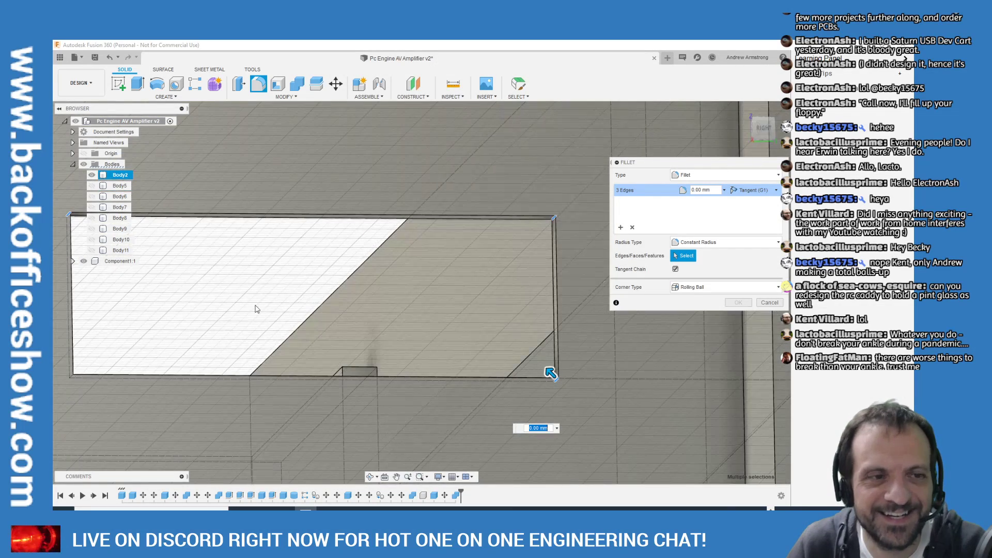
{"action": "scroll", "coordinate": [306, 284], "scroll_direction": "up", "scroll_amount": 5}
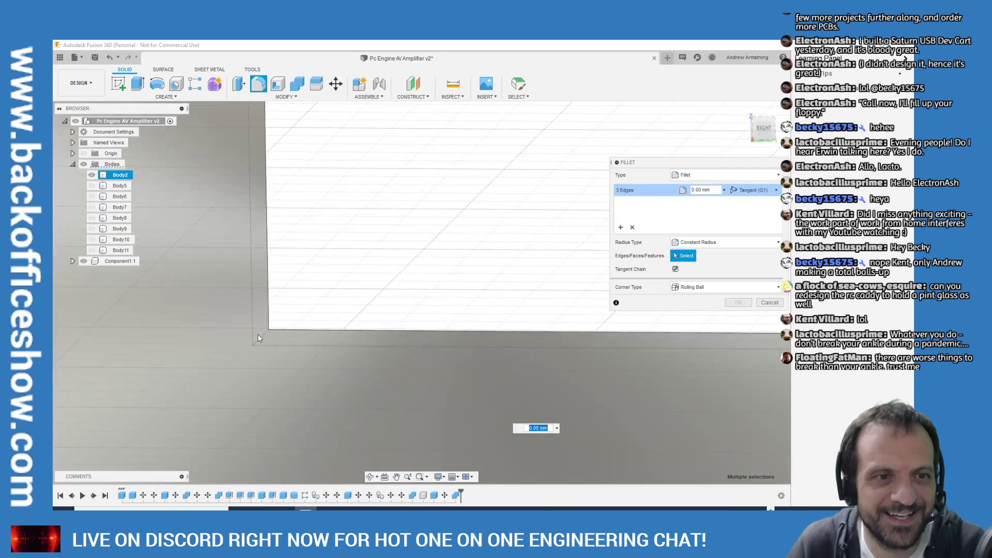
{"action": "left_click", "coordinate": [253, 342]}
{"action": "scroll", "coordinate": [253, 342], "scroll_direction": "down", "scroll_amount": 6}
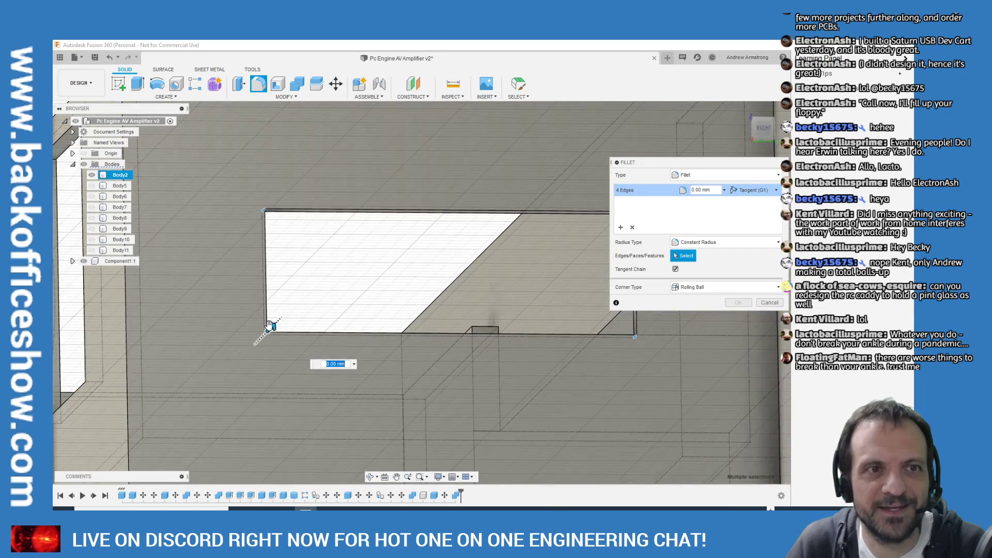
{"action": "scroll", "coordinate": [379, 183], "scroll_direction": "up", "scroll_amount": 2}
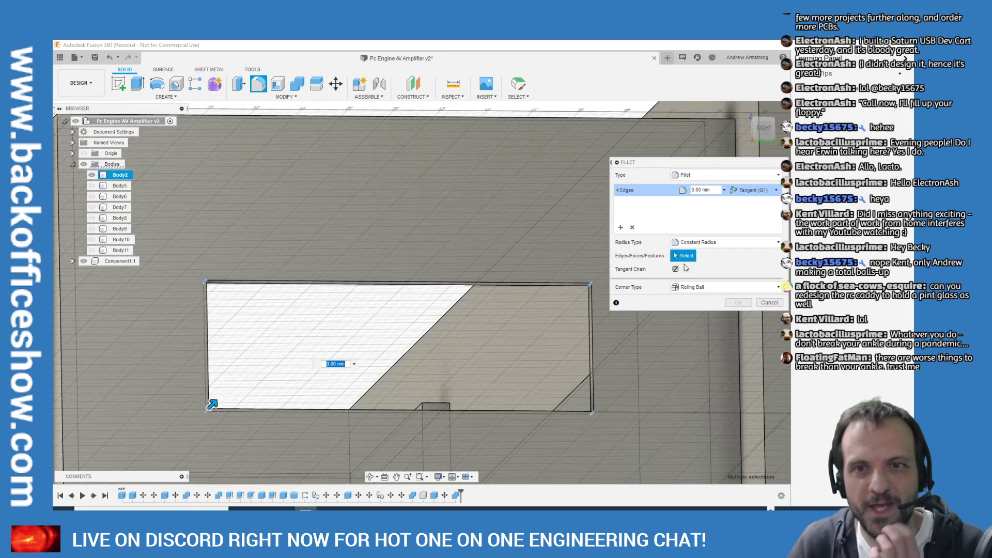
{"action": "double_click", "coordinate": [696, 189]}
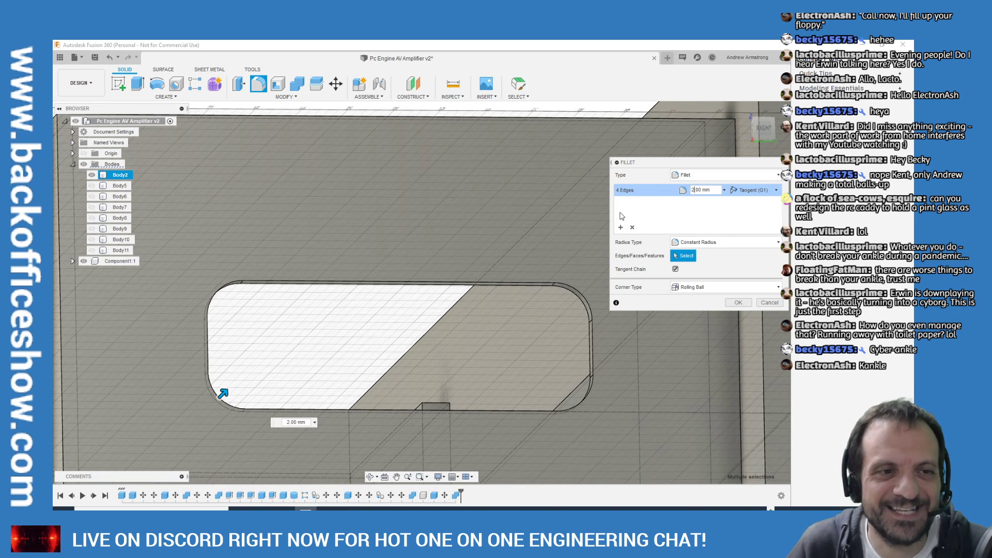
{"action": "scroll", "coordinate": [442, 254], "scroll_direction": "down", "scroll_amount": 3}
{"action": "scroll", "coordinate": [444, 256], "scroll_direction": "up", "scroll_amount": 2}
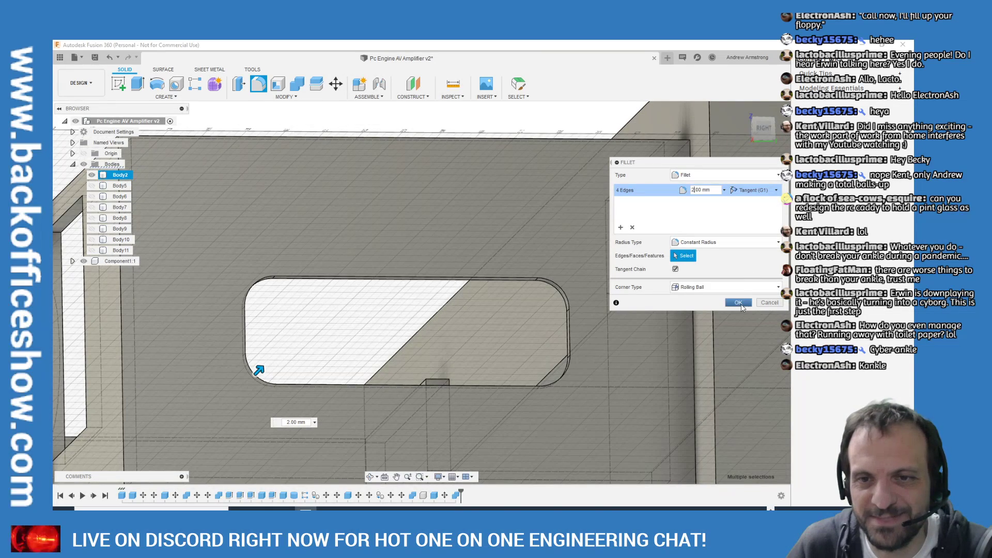
{"action": "left_click", "coordinate": [738, 303]}
Examine the enclosure around the rounded end-wall opening and the notched inner wall behind the connector holes
{"action": "middle_click_drag", "start_coordinate": [705, 298], "coordinate": [645, 217], "text": "shift"}
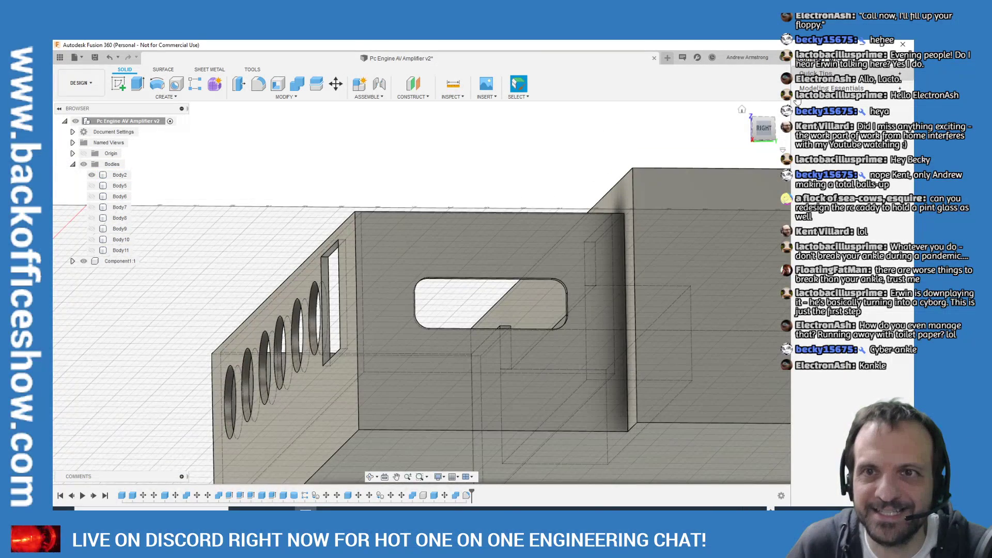
{"action": "left_click", "coordinate": [741, 110]}
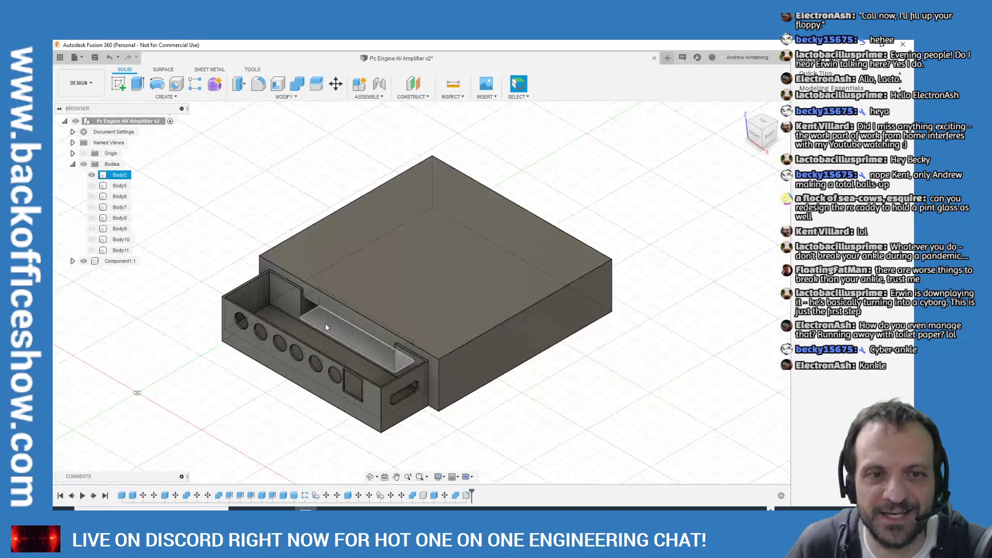
{"action": "scroll", "coordinate": [259, 392], "scroll_direction": "up", "scroll_amount": 3}
{"action": "left_click", "coordinate": [119, 174]}
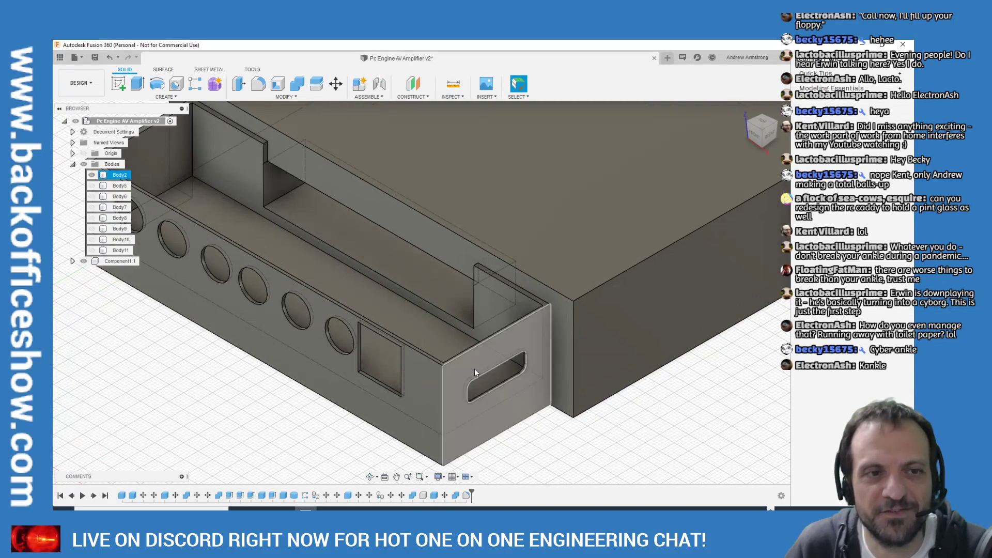
{"action": "scroll", "coordinate": [553, 336], "scroll_direction": "down", "scroll_amount": 2}
{"action": "scroll", "coordinate": [370, 232], "scroll_direction": "up", "scroll_amount": 5}
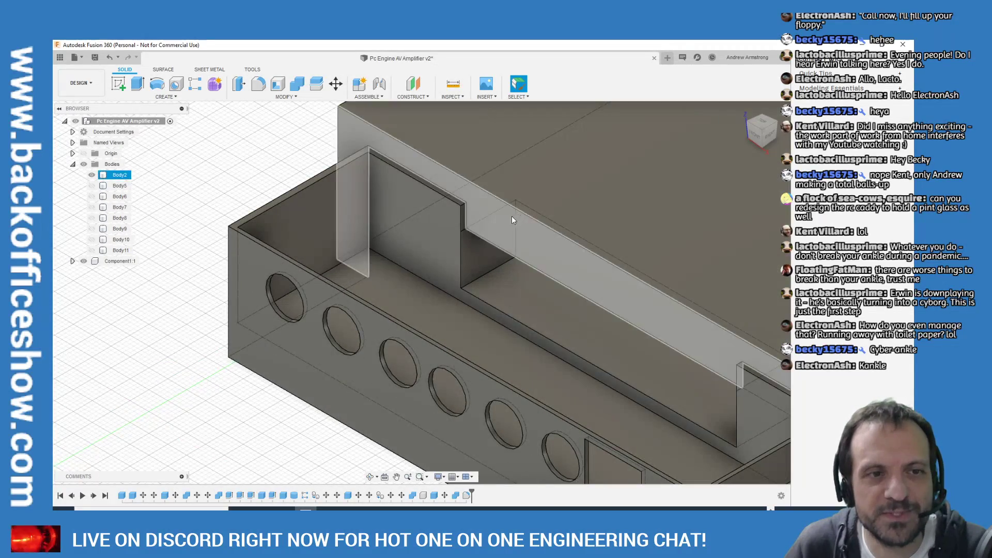
{"action": "scroll", "coordinate": [349, 266], "scroll_direction": "down", "scroll_amount": 3}
{"action": "middle_click_drag", "start_coordinate": [485, 364], "coordinate": [636, 293], "text": "shift"}
{"action": "scroll", "coordinate": [637, 294], "scroll_direction": "up", "scroll_amount": 3}
{"action": "scroll", "coordinate": [482, 289], "scroll_direction": "down", "scroll_amount": 4}
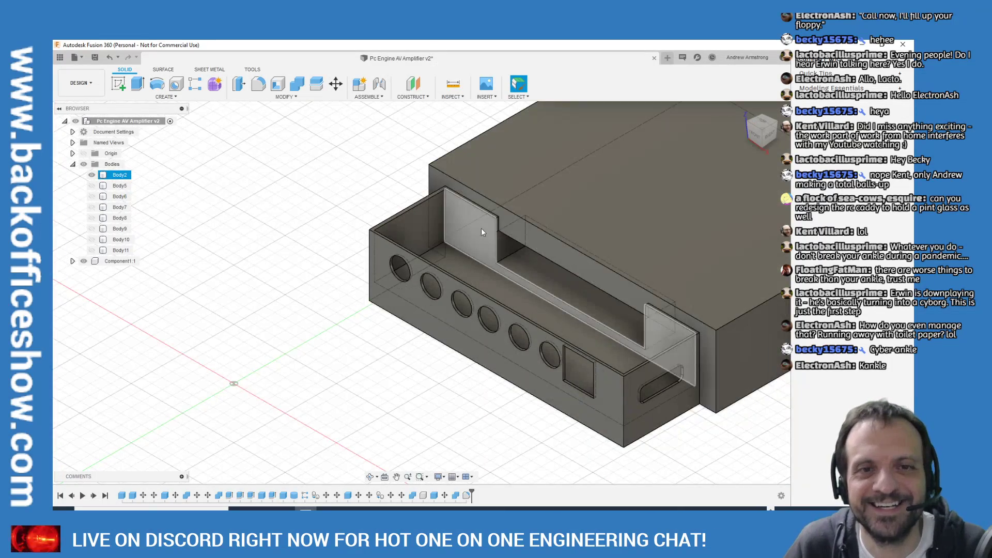
{"action": "scroll", "coordinate": [482, 289], "scroll_direction": "up", "scroll_amount": 2}
Fillet the upper corner edge on the left side of the inner wall's notch with a 3 mm radius
{"action": "left_click", "coordinate": [755, 136]}
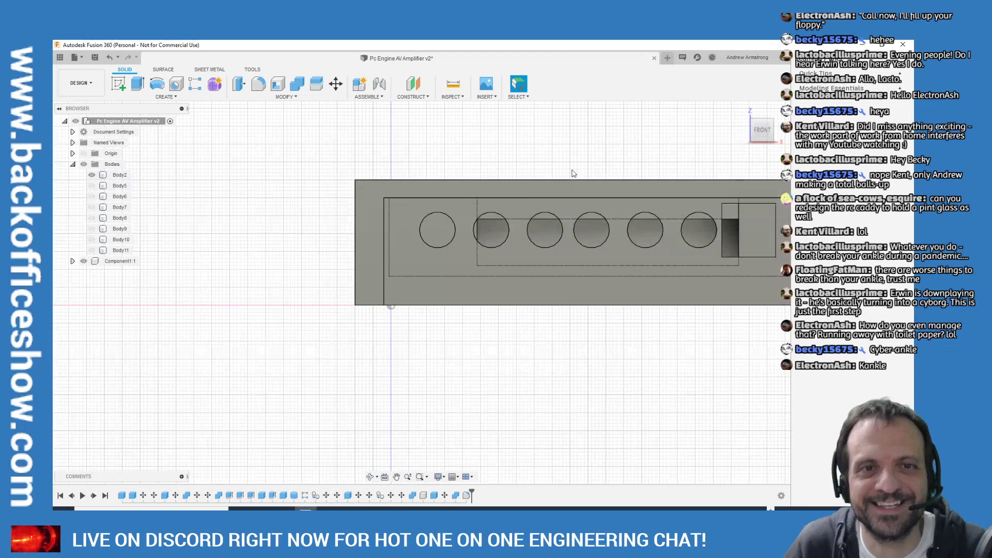
{"action": "scroll", "coordinate": [709, 136], "scroll_direction": "up", "scroll_amount": 3}
{"action": "middle_click_drag", "start_coordinate": [421, 291], "coordinate": [329, 189], "text": "shift"}
{"action": "scroll", "coordinate": [300, 199], "scroll_direction": "up", "scroll_amount": 5}
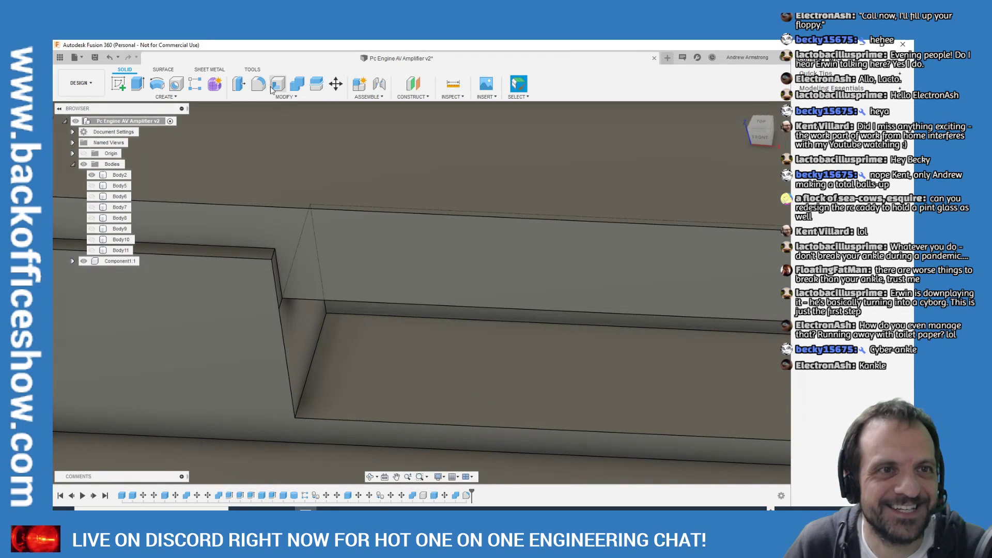
{"action": "left_click", "coordinate": [258, 84]}
{"action": "left_click", "coordinate": [272, 254]}
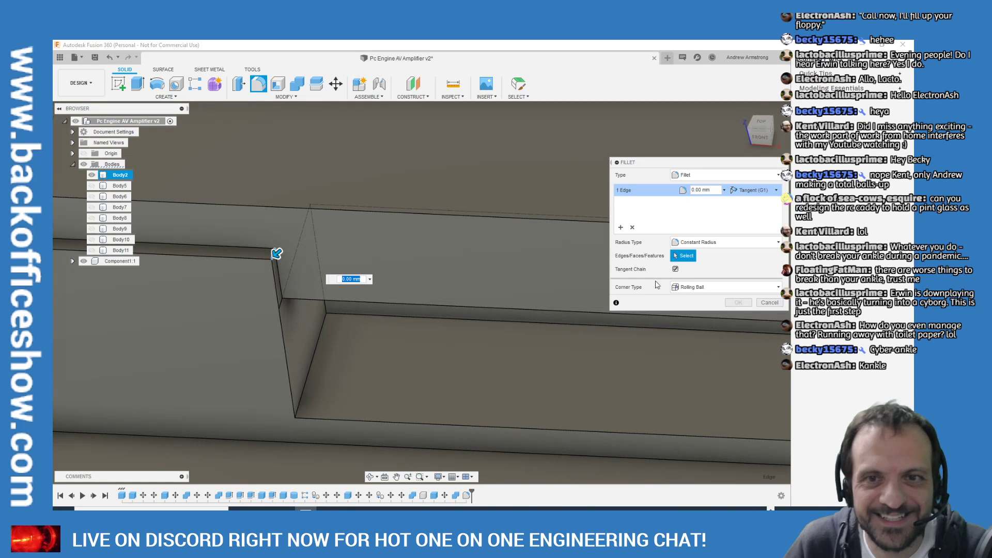
{"action": "left_click", "coordinate": [693, 191]}
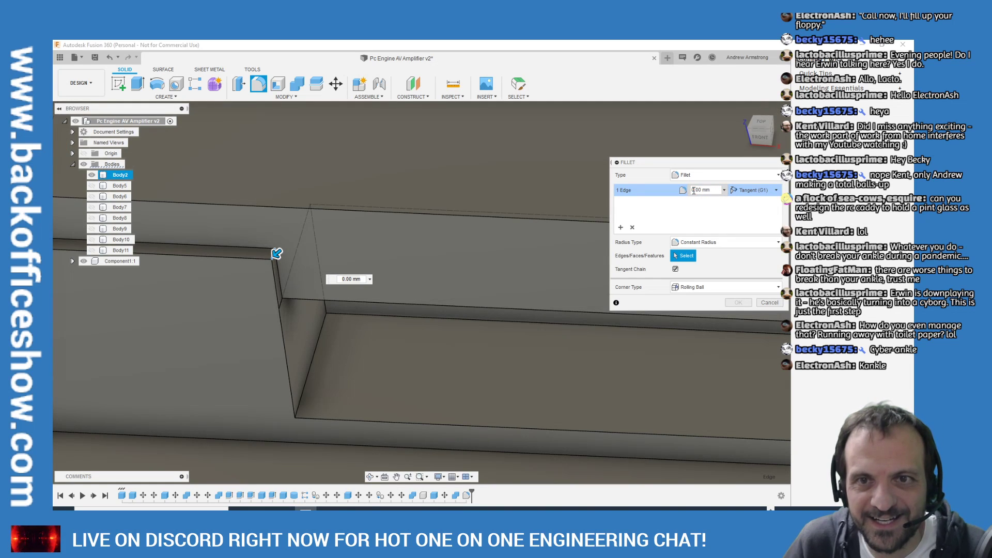
{"action": "type", "text": "3"}
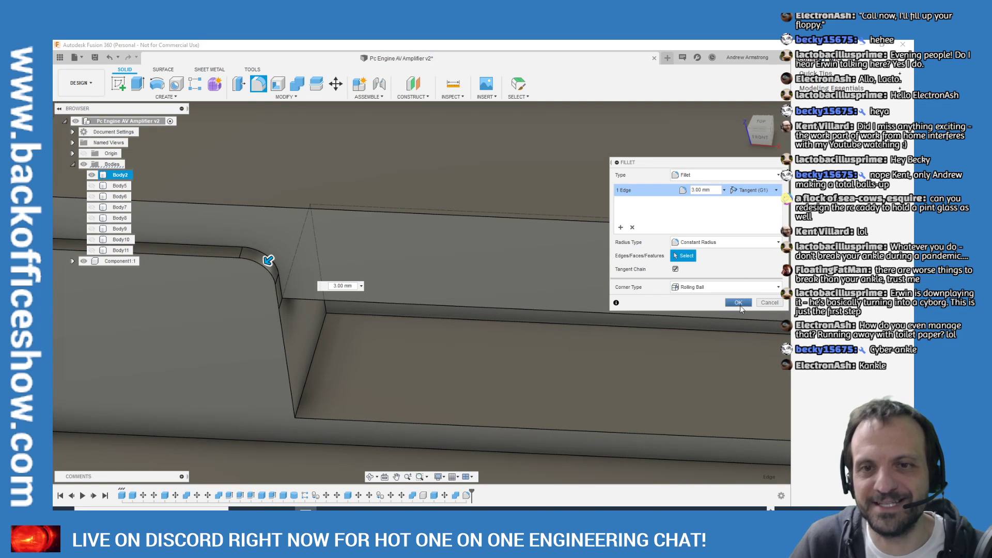
{"action": "left_click", "coordinate": [738, 303]}
{"action": "scroll", "coordinate": [279, 231], "scroll_direction": "down", "scroll_amount": 3}
{"action": "scroll", "coordinate": [667, 247], "scroll_direction": "down", "scroll_amount": 5}
{"action": "scroll", "coordinate": [439, 274], "scroll_direction": "up", "scroll_amount": 8}
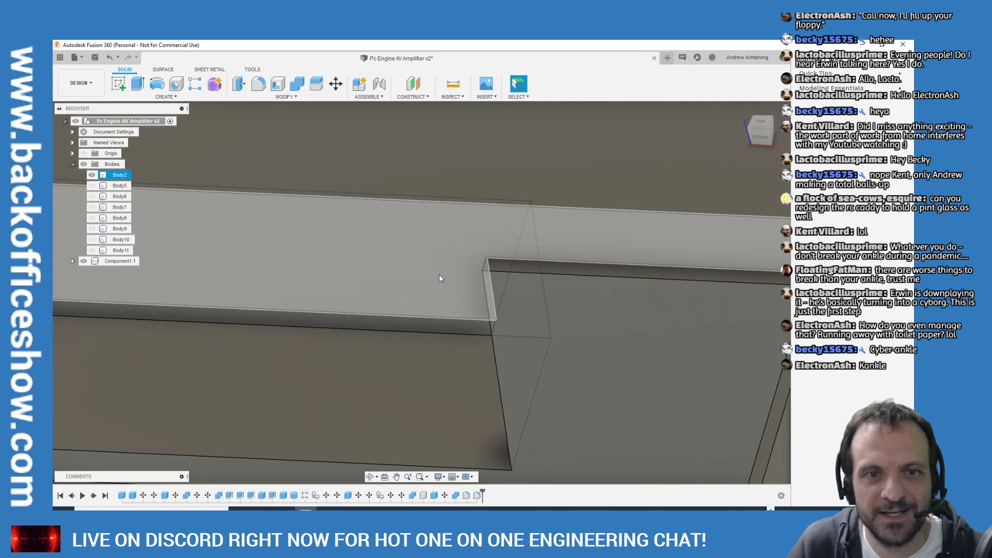
{"action": "scroll", "coordinate": [663, 350], "scroll_direction": "down", "scroll_amount": 5}
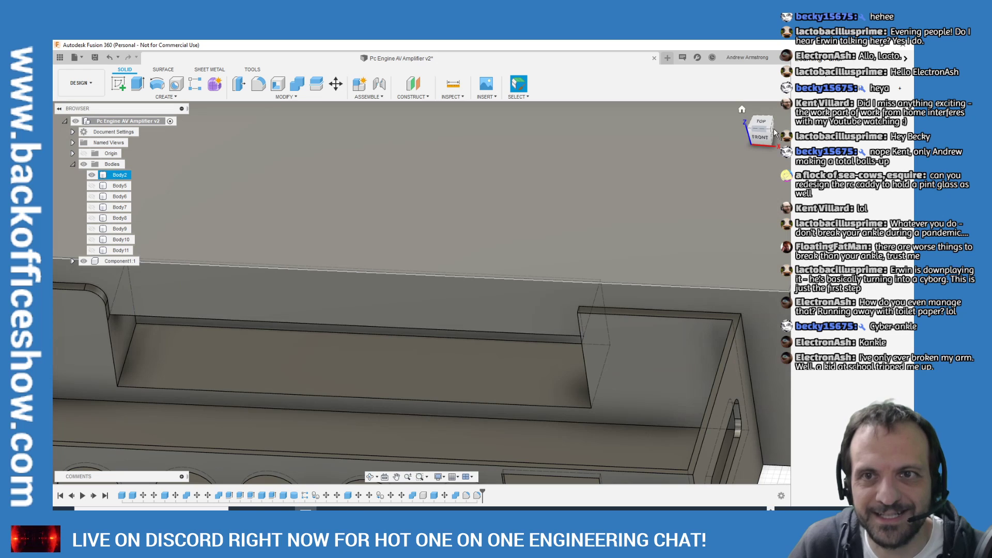
Fillet the upper corner edge on the right side of the inner wall's notch with a 3 mm radius
{"action": "mouse_move", "coordinate": [576, 308]}
{"action": "middle_mouse_down", "text": "shift"}
{"action": "mouse_move", "coordinate": [772, 135]}
{"action": "mouse_move", "coordinate": [551, 312]}
{"action": "middle_mouse_up", "text": "shift"}
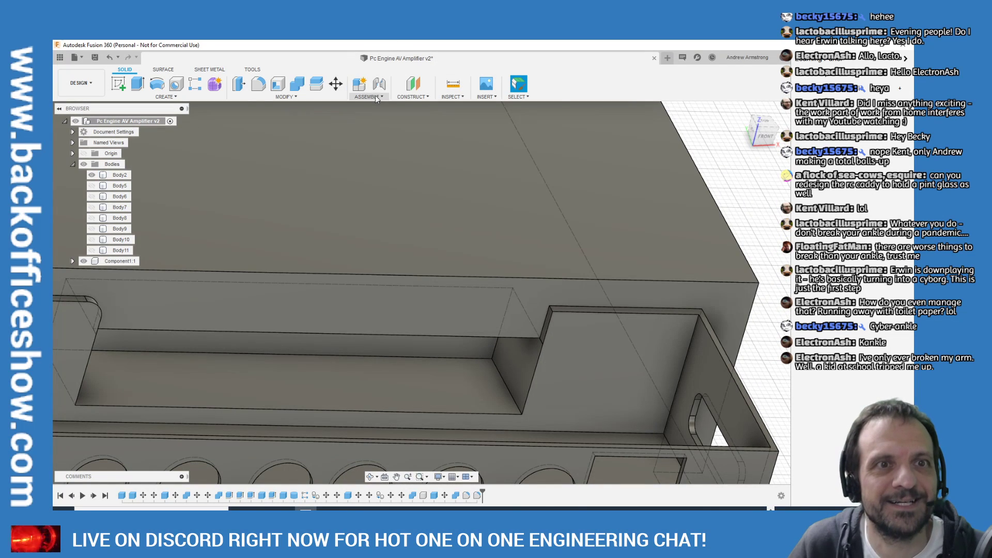
{"action": "left_click", "coordinate": [263, 90]}
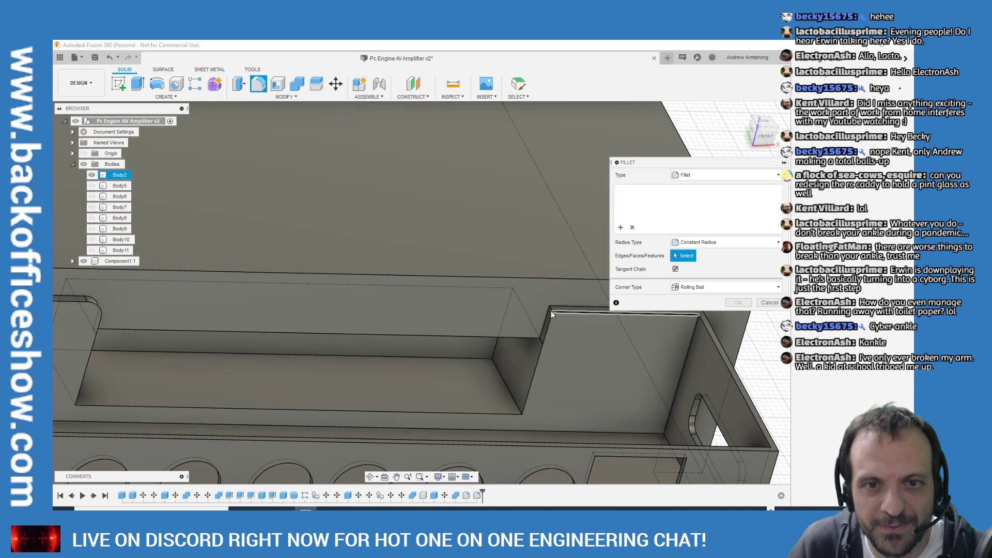
{"action": "left_click", "coordinate": [551, 309]}
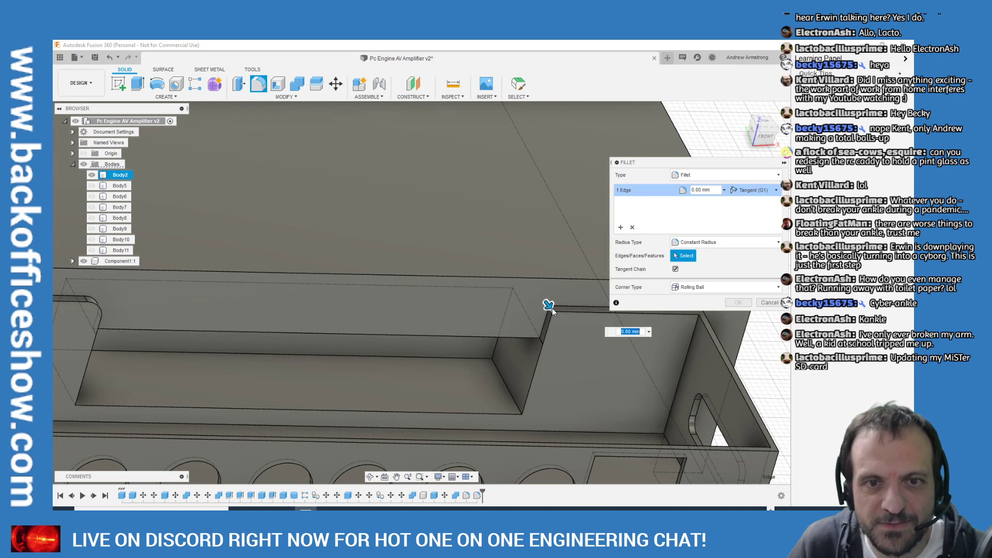
{"action": "left_click", "coordinate": [712, 190]}
{"action": "type", "text": "3"}
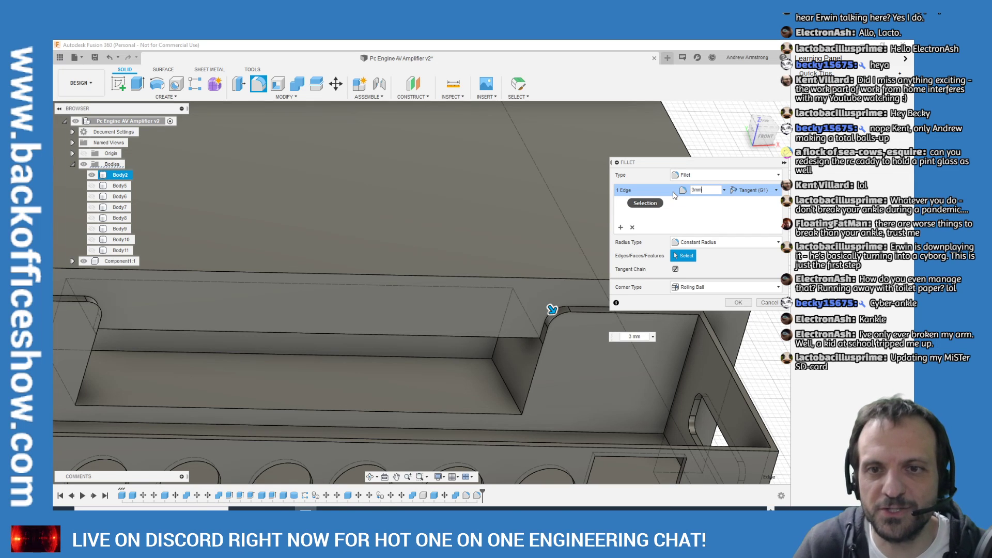
{"action": "left_click", "coordinate": [745, 302]}
{"action": "scroll", "coordinate": [569, 210], "scroll_direction": "down", "scroll_amount": 5}
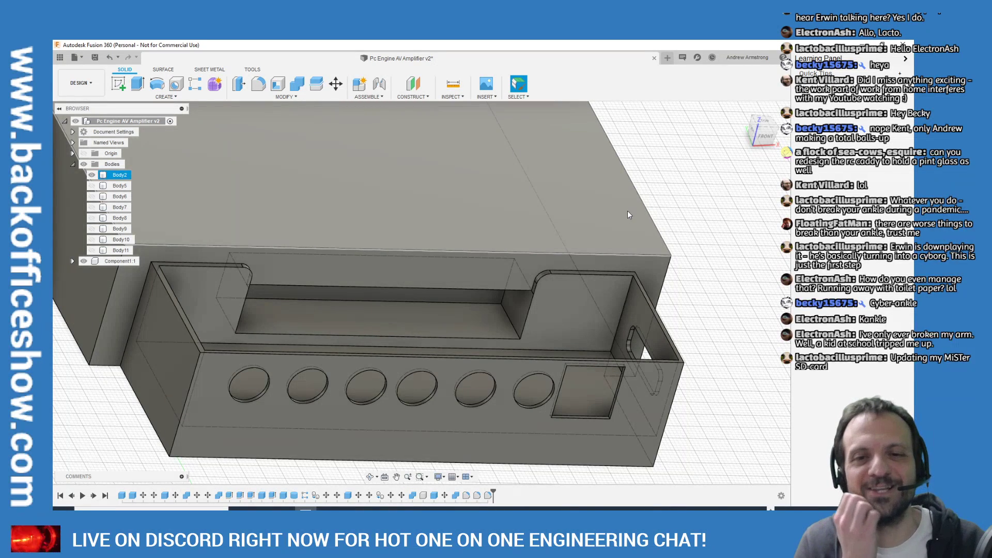
{"action": "scroll", "coordinate": [627, 215], "scroll_direction": "down", "scroll_amount": 3}
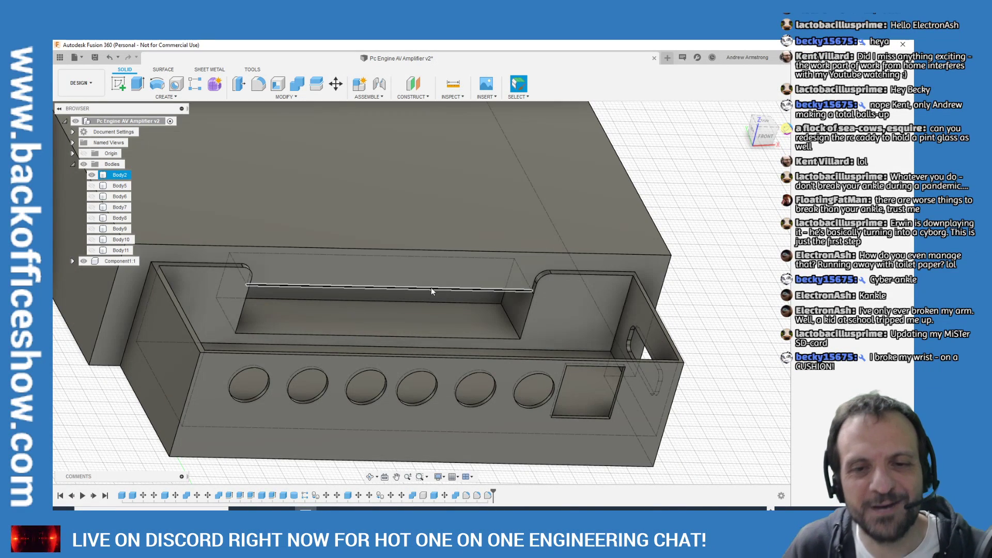
{"action": "scroll", "coordinate": [252, 314], "scroll_direction": "down", "scroll_amount": 1}
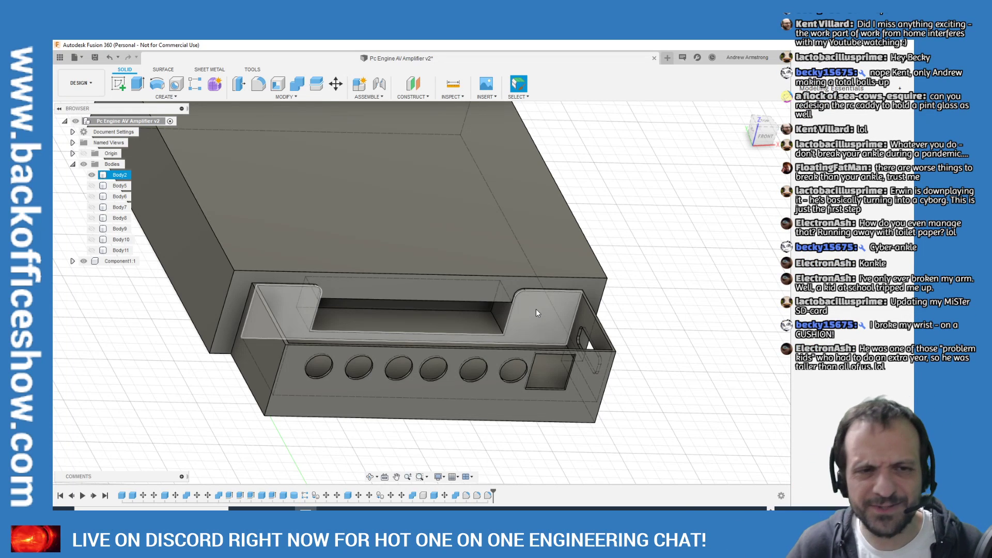
{"action": "scroll", "coordinate": [419, 274], "scroll_direction": "down", "scroll_amount": 3}
{"action": "scroll", "coordinate": [384, 337], "scroll_direction": "up", "scroll_amount": 5}
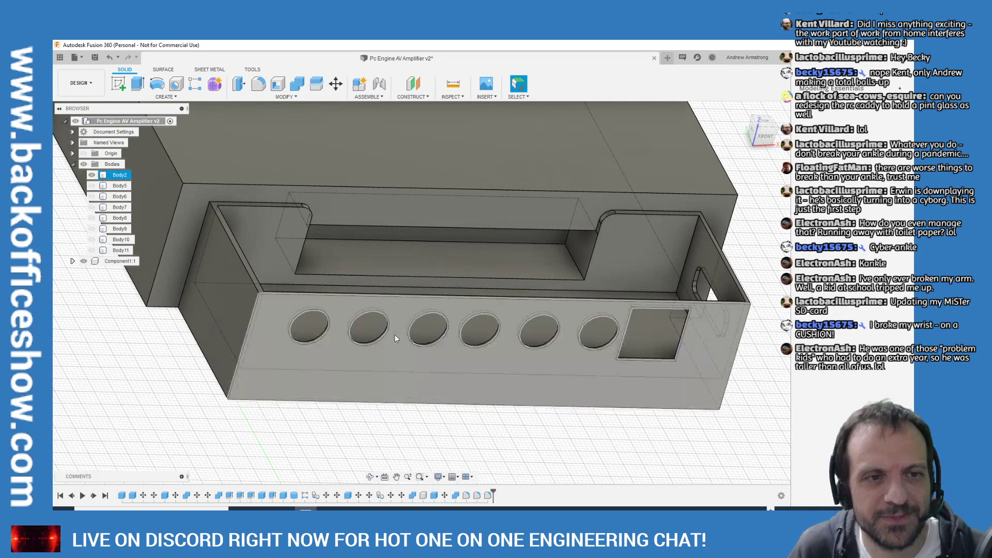
{"action": "scroll", "coordinate": [541, 279], "scroll_direction": "up", "scroll_amount": 2}
{"action": "scroll", "coordinate": [547, 280], "scroll_direction": "down", "scroll_amount": 1}
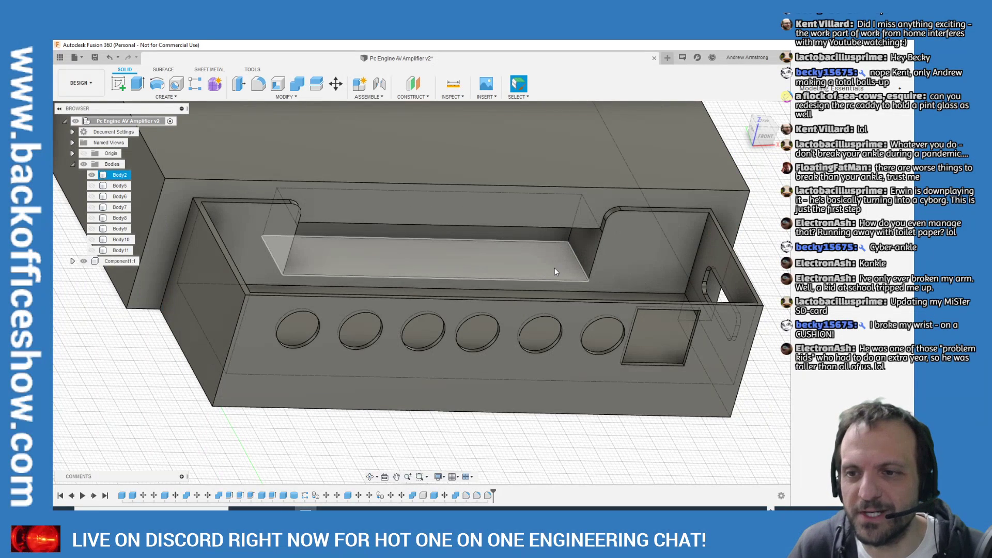
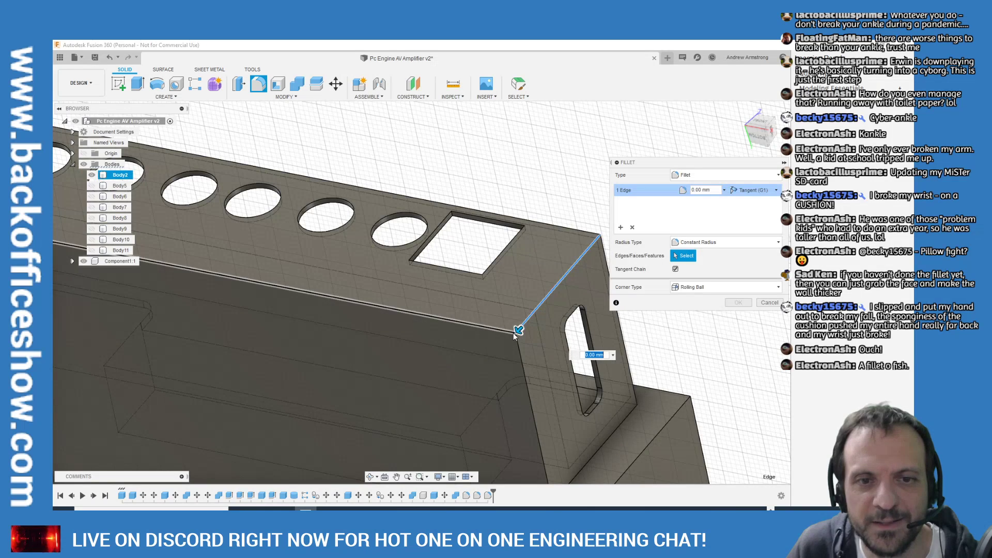
Fillet the compartment's long lower front edge plus the vertical corner and lower edges at the slotted end wall with a 3 mm radius
{"action": "left_click", "coordinate": [514, 335]}
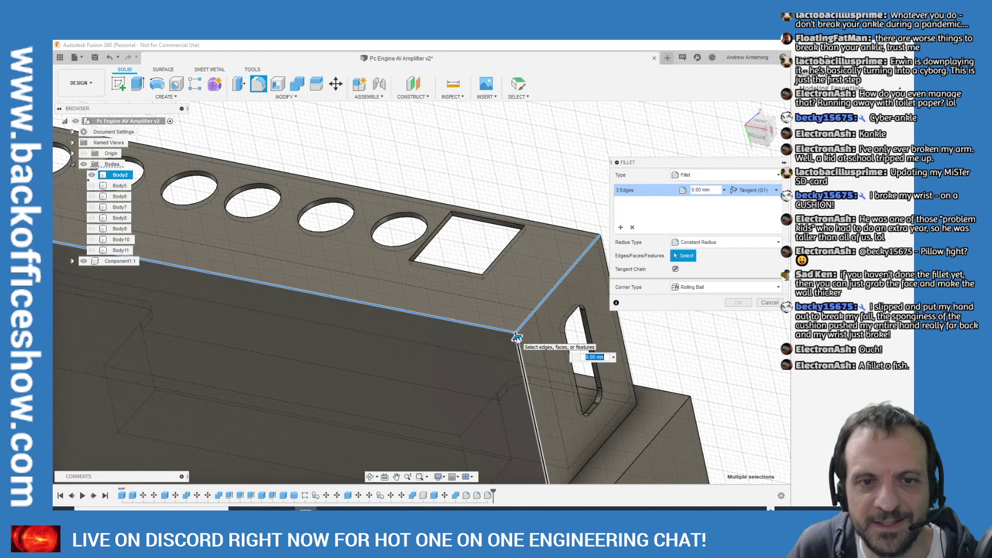
{"action": "left_click", "coordinate": [517, 338]}
{"action": "left_click", "coordinate": [693, 191]}
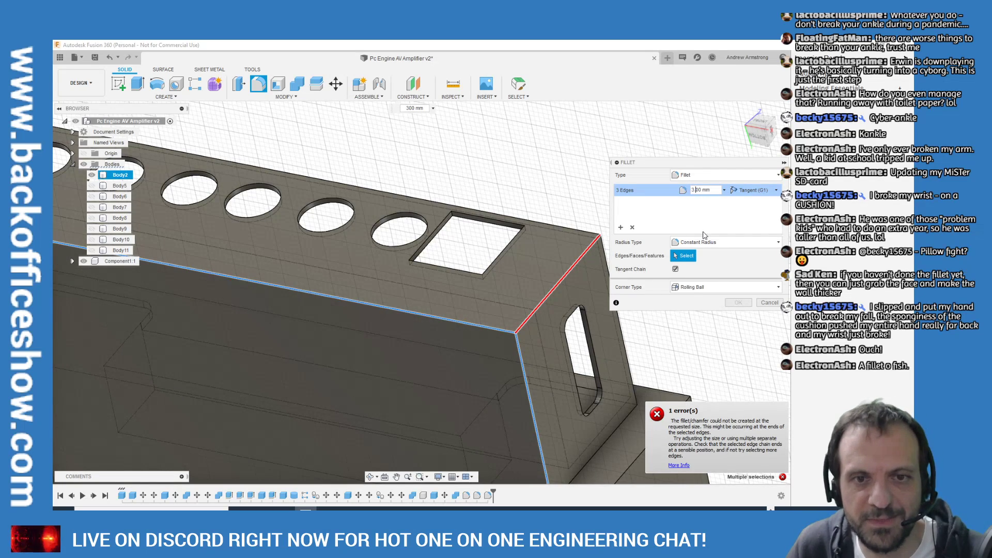
{"action": "scroll", "coordinate": [514, 325], "scroll_direction": "down", "scroll_amount": 3}
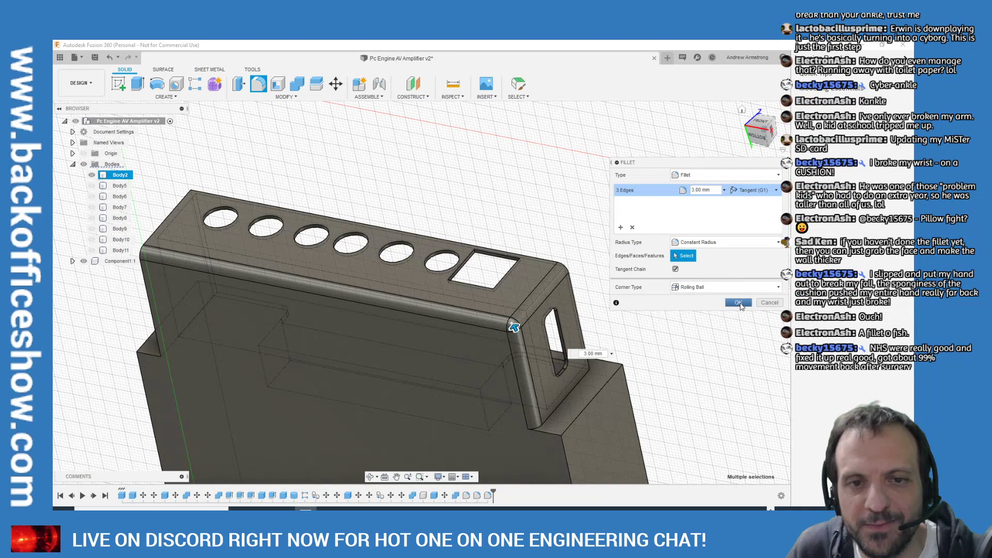
{"action": "left_click", "coordinate": [738, 303]}
Fillet the vertical corner edge and lower edge at the compartment's opposite, unslotted end with a 3 mm radius
{"action": "mouse_move", "coordinate": [753, 135]}
{"action": "left_mouse_down"}
{"action": "mouse_move", "coordinate": [746, 173]}
{"action": "mouse_move", "coordinate": [744, 165]}
{"action": "mouse_move", "coordinate": [253, 475]}
{"action": "mouse_move", "coordinate": [310, 418]}
{"action": "mouse_move", "coordinate": [409, 473]}
{"action": "mouse_move", "coordinate": [450, 449]}
{"action": "left_mouse_up"}
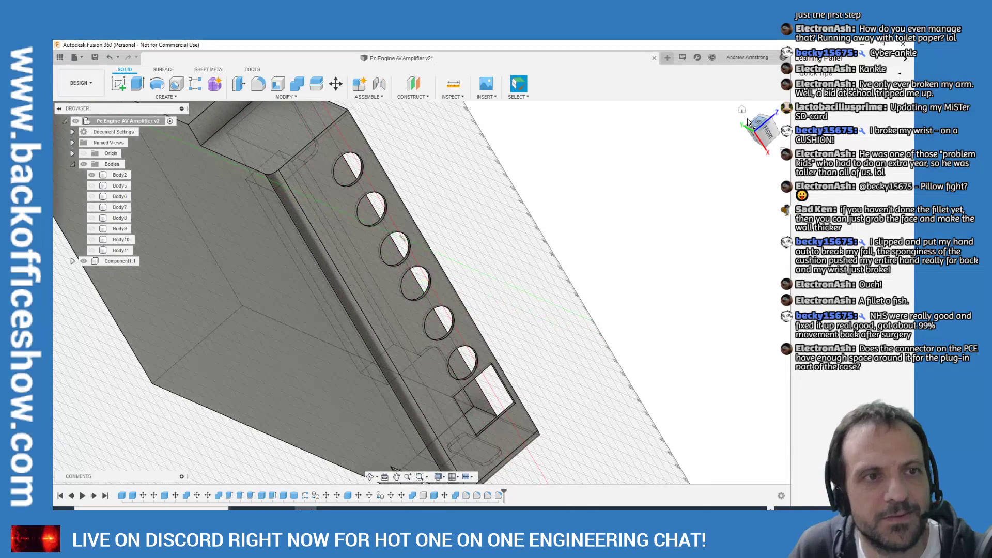
{"action": "left_click", "coordinate": [260, 84]}
{"action": "left_click", "coordinate": [231, 160]}
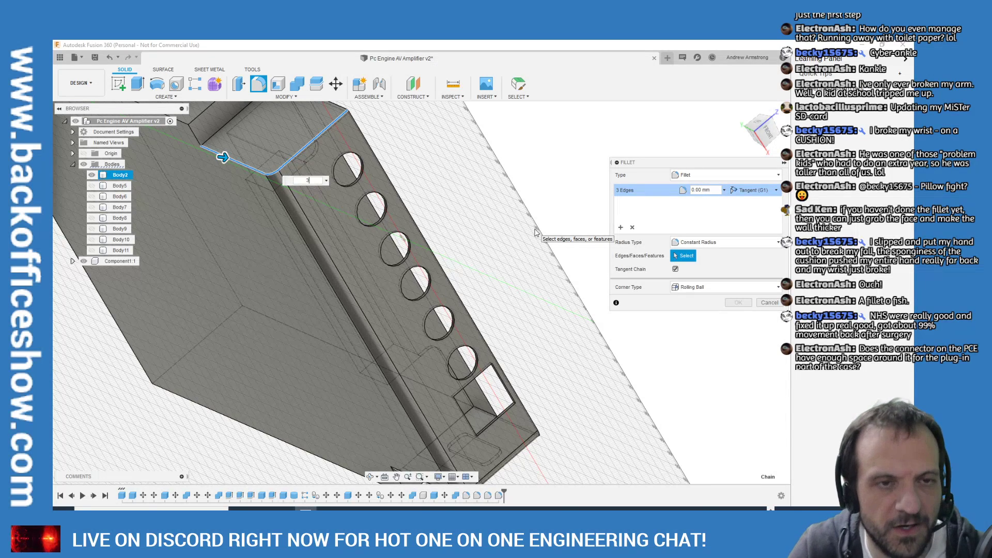
{"action": "key", "text": "Return"}
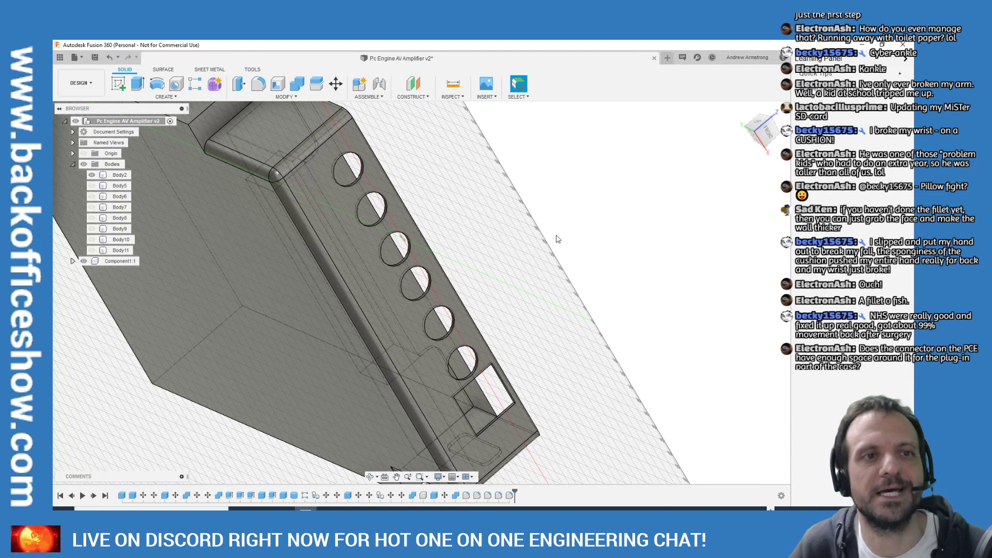
Examine the compartment's wall thickness around the rounded outer corners from outside and from above
{"action": "scroll", "coordinate": [557, 239], "scroll_direction": "down", "scroll_amount": 2}
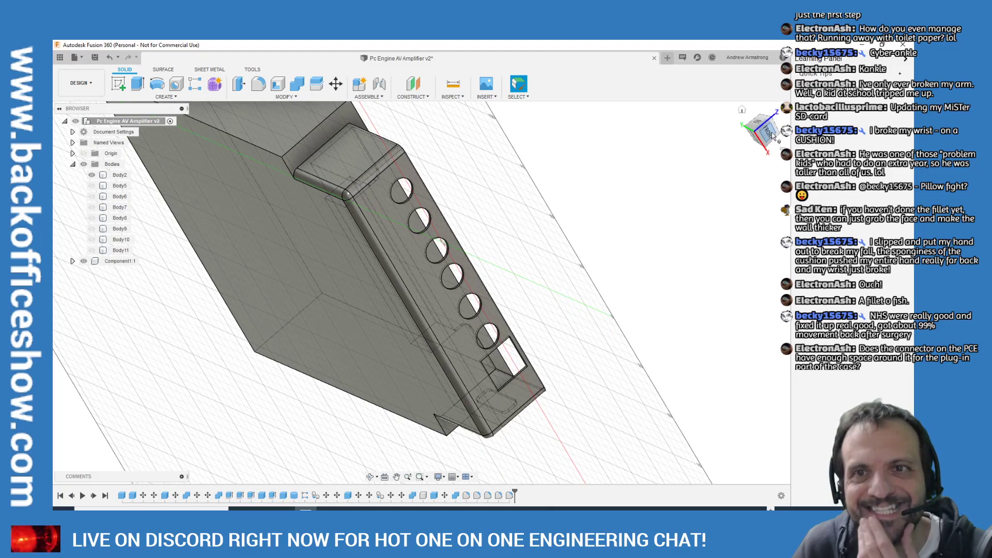
{"action": "left_click_drag", "start_coordinate": [760, 125], "coordinate": [568, 119]}
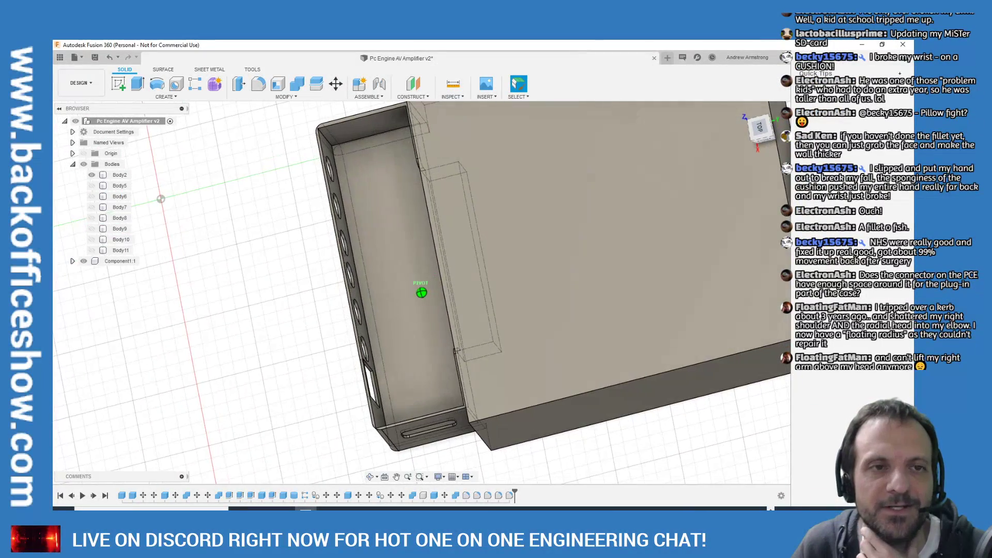
{"action": "left_click", "coordinate": [641, 110]}
{"action": "scroll", "coordinate": [466, 133], "scroll_direction": "up", "scroll_amount": 6}
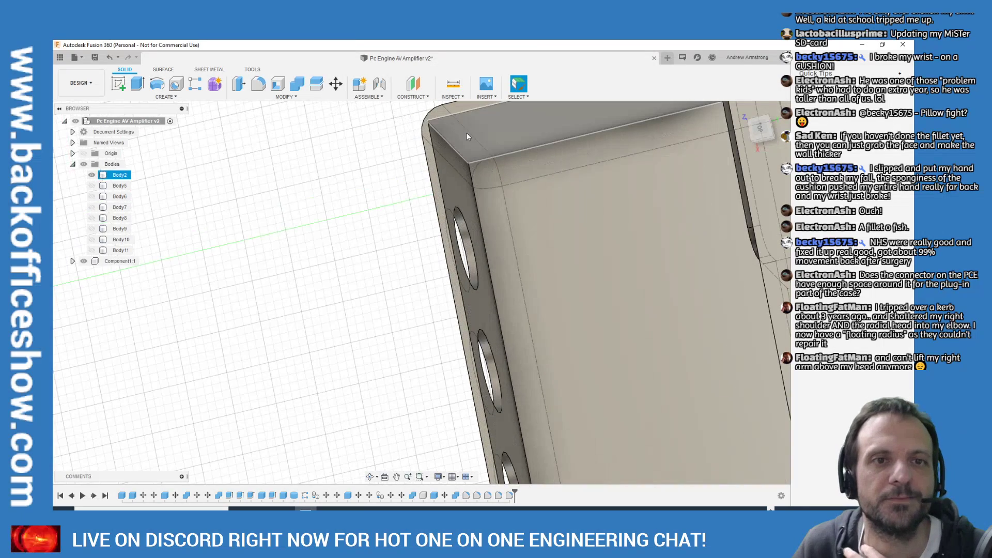
{"action": "scroll", "coordinate": [480, 200], "scroll_direction": "down", "scroll_amount": 3}
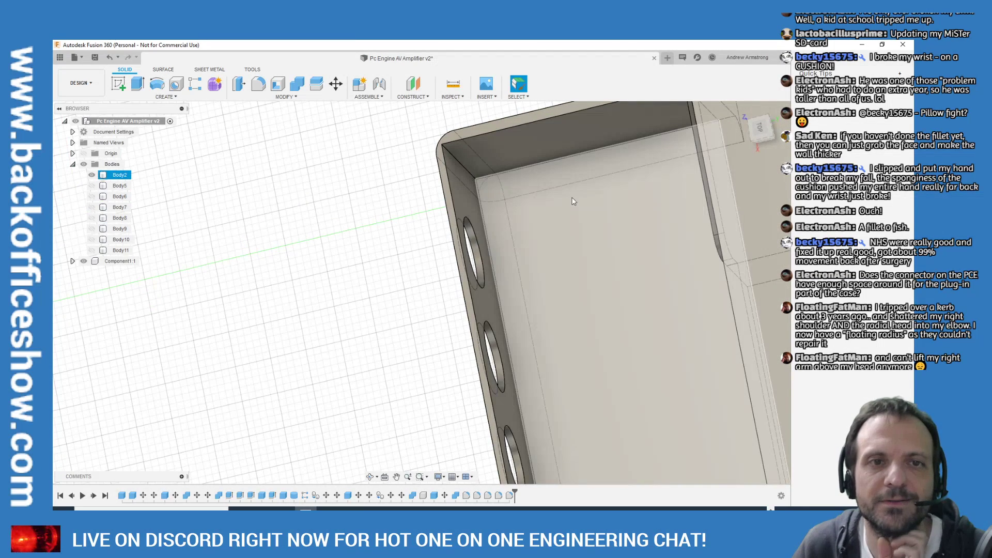
{"action": "left_click_drag", "start_coordinate": [759, 142], "coordinate": [758, 124]}
{"action": "left_click", "coordinate": [448, 211]}
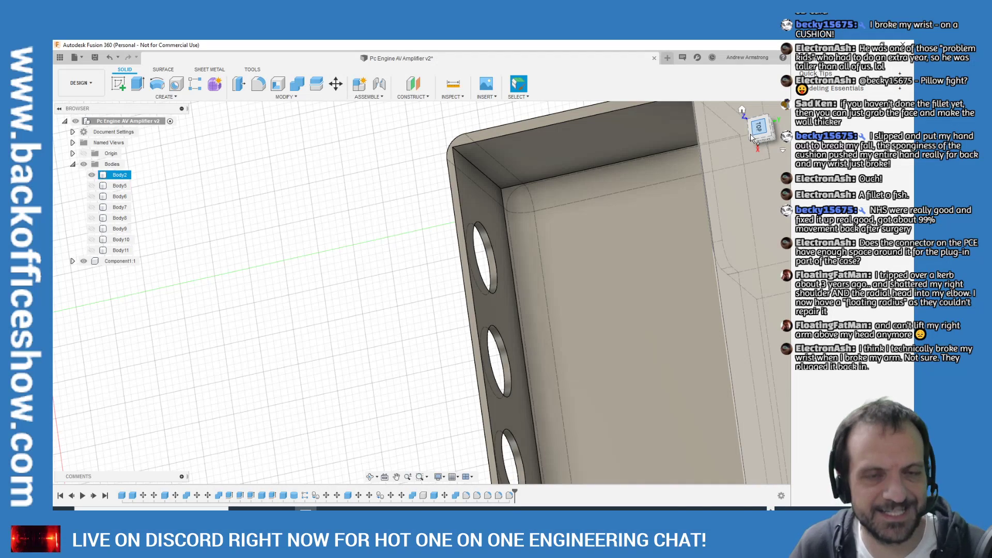
Undo the two fillets on the compartment's outer edges
{"action": "left_click", "coordinate": [748, 150]}
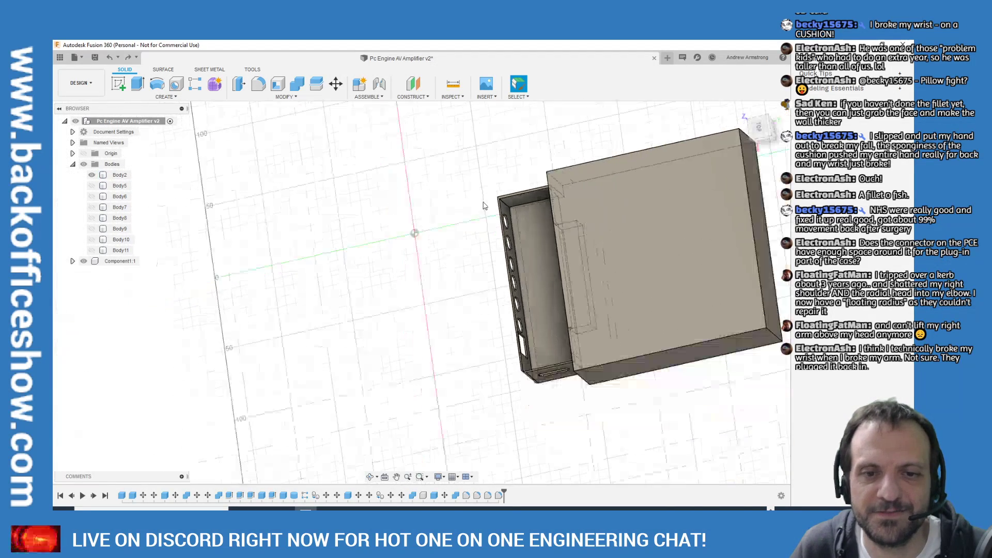
{"action": "scroll", "coordinate": [516, 393], "scroll_direction": "up", "scroll_amount": 5}
{"action": "scroll", "coordinate": [770, 130], "scroll_direction": "up", "scroll_amount": 3}
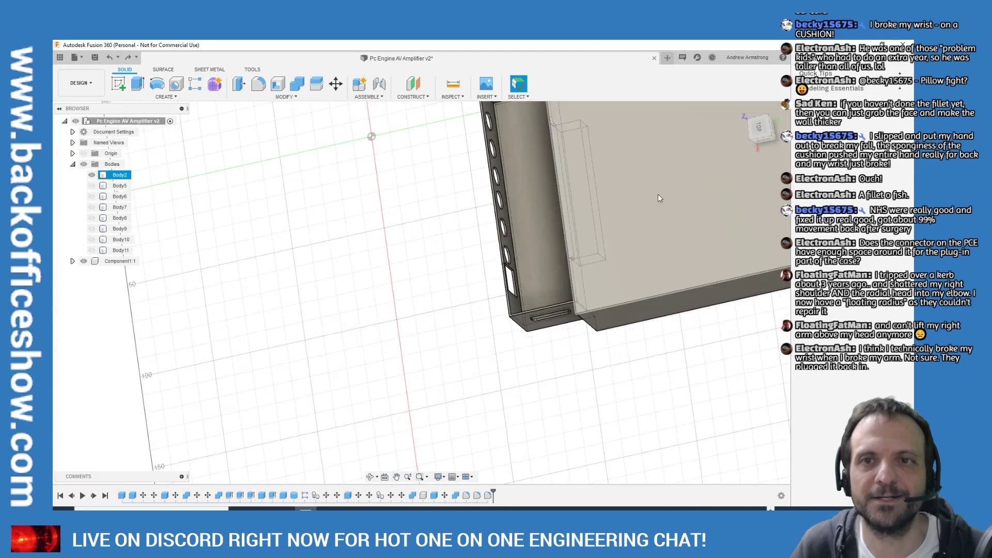
Extrude the compartment's outer front face with the round connector holes outward by 1.2 mm to thicken the wall
{"action": "left_click", "coordinate": [742, 108]}
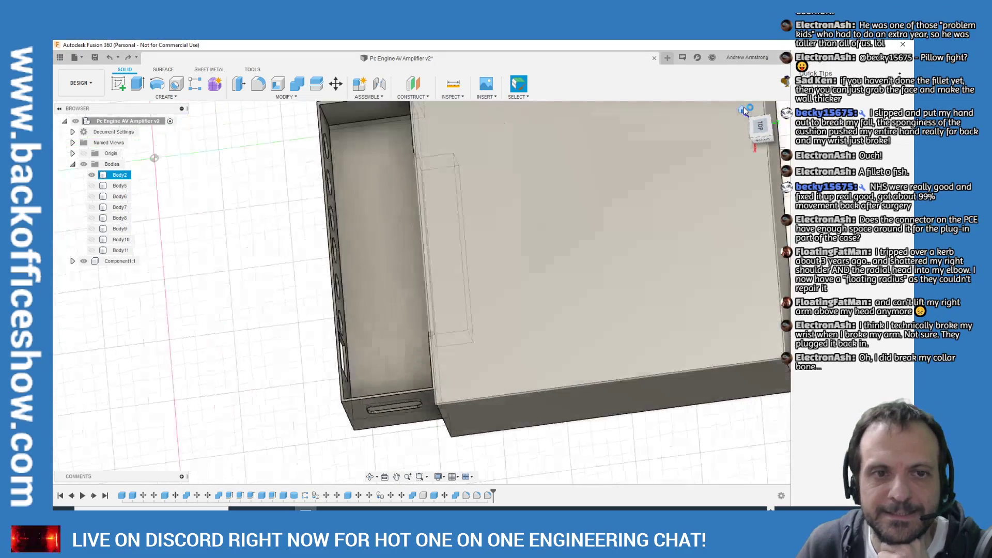
{"action": "scroll", "coordinate": [211, 445], "scroll_direction": "up", "scroll_amount": 4}
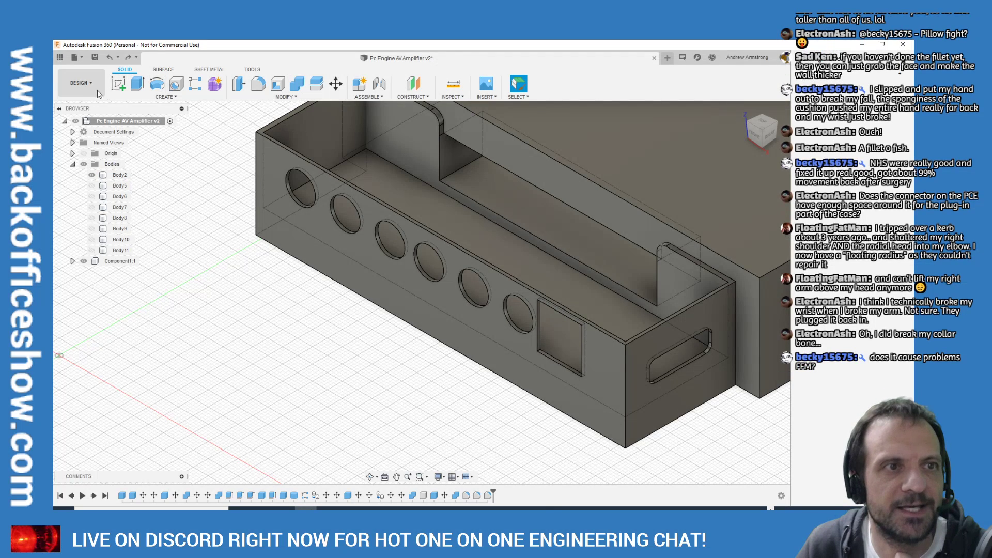
{"action": "left_click", "coordinate": [135, 85]}
{"action": "left_click", "coordinate": [404, 293]}
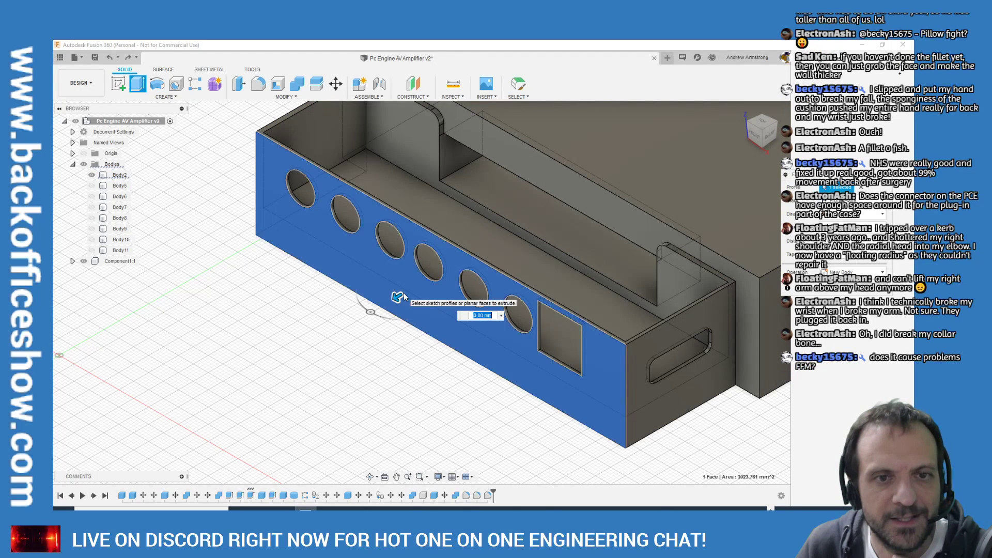
{"action": "mouse_move", "coordinate": [397, 297]}
{"action": "left_mouse_down"}
{"action": "mouse_move", "coordinate": [357, 315]}
{"action": "mouse_move", "coordinate": [382, 305]}
{"action": "left_mouse_up"}
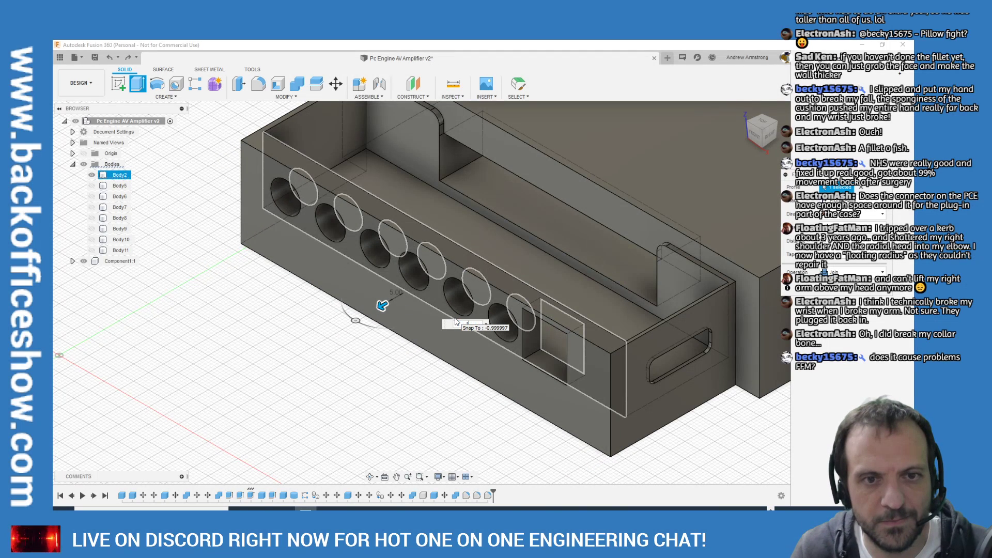
{"action": "type", "text": "1mm"}
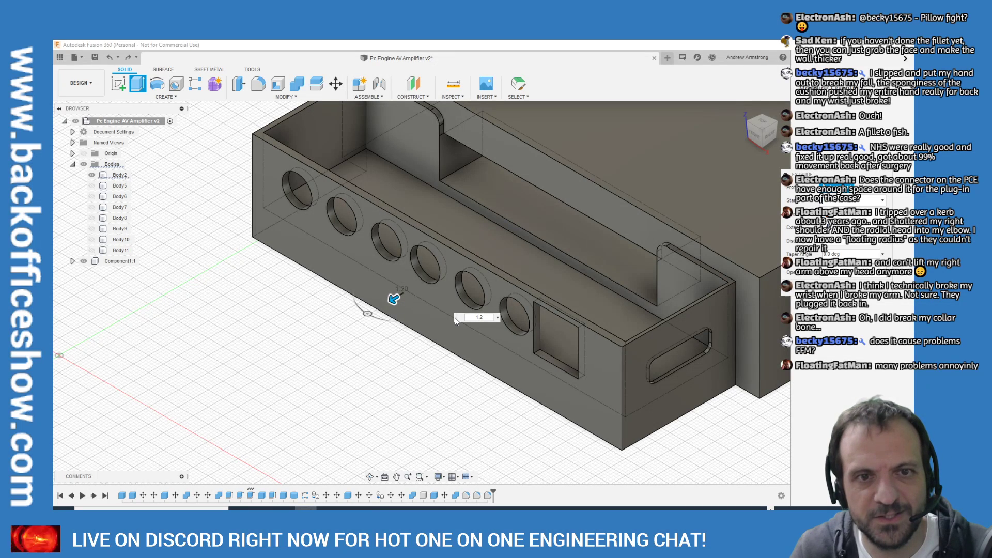
{"action": "key", "text": "Return"}
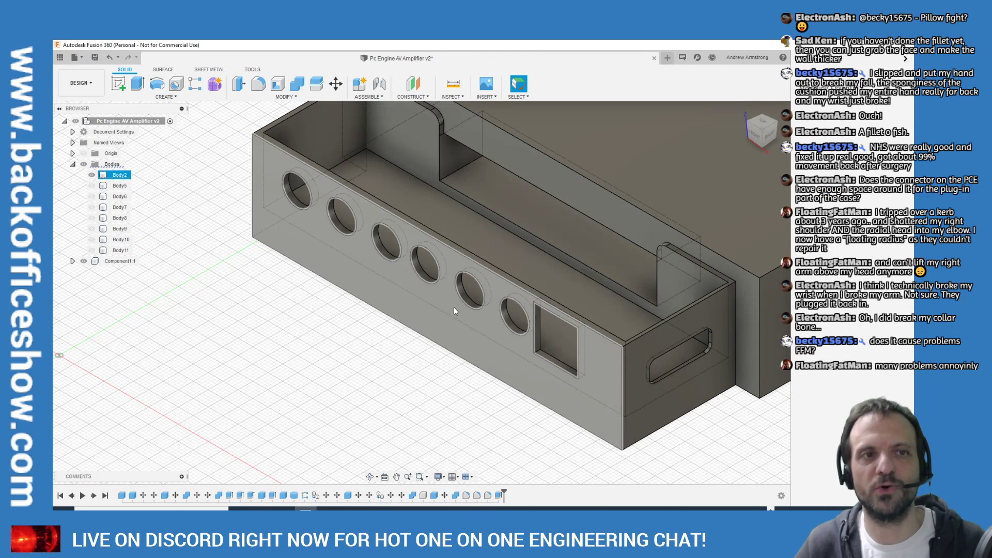
Extrude the inner face of the compartment's unslotted end wall inward to thicken that wall
{"action": "scroll", "coordinate": [458, 316], "scroll_direction": "down", "scroll_amount": 3}
{"action": "scroll", "coordinate": [462, 329], "scroll_direction": "down", "scroll_amount": 2}
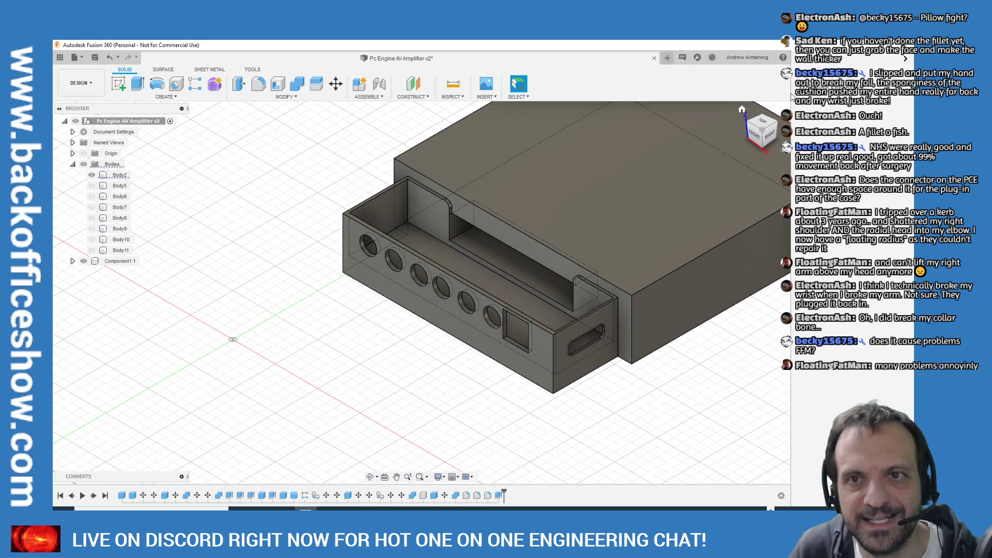
{"action": "left_click", "coordinate": [760, 124]}
{"action": "scroll", "coordinate": [740, 126], "scroll_direction": "up", "scroll_amount": 3}
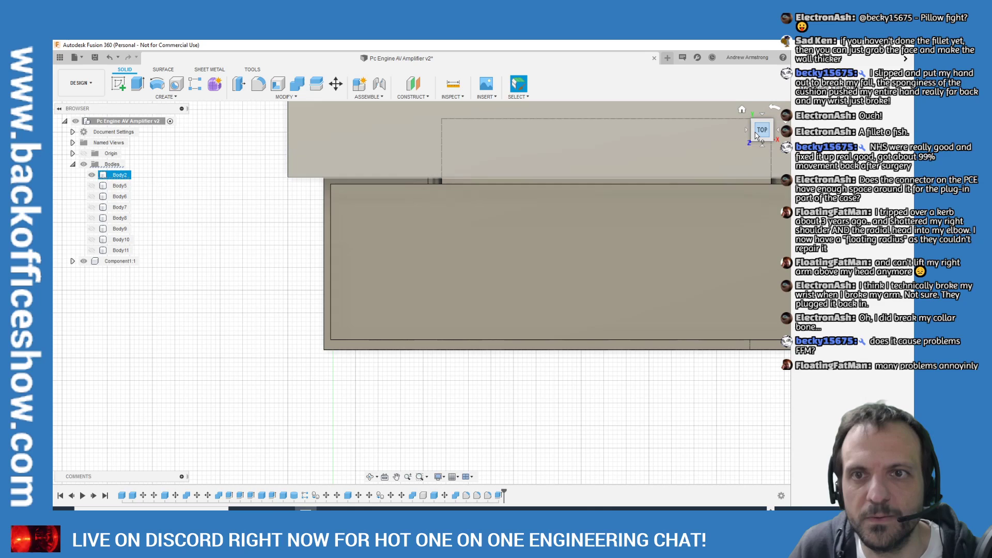
{"action": "left_click", "coordinate": [742, 110]}
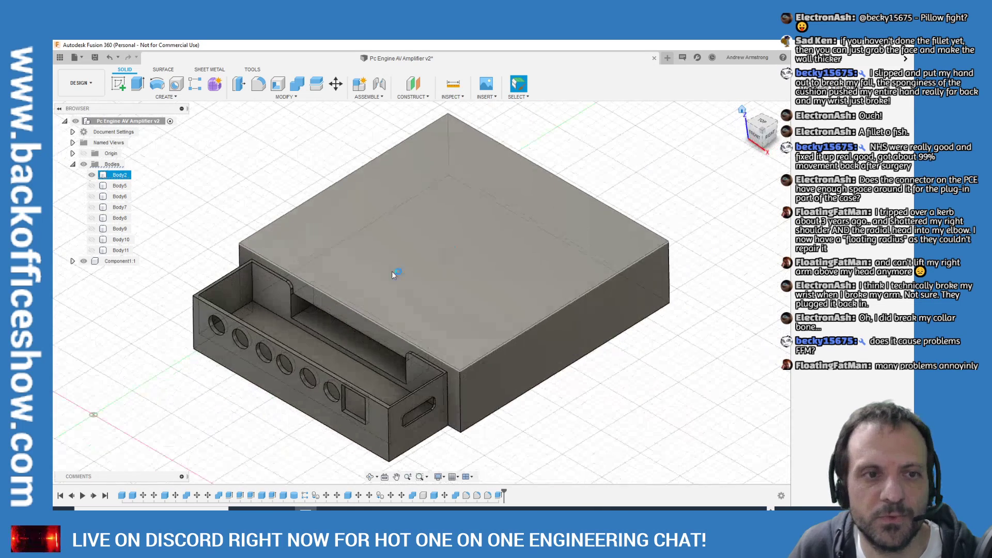
{"action": "scroll", "coordinate": [395, 275], "scroll_direction": "up", "scroll_amount": 5}
{"action": "left_click", "coordinate": [137, 83]}
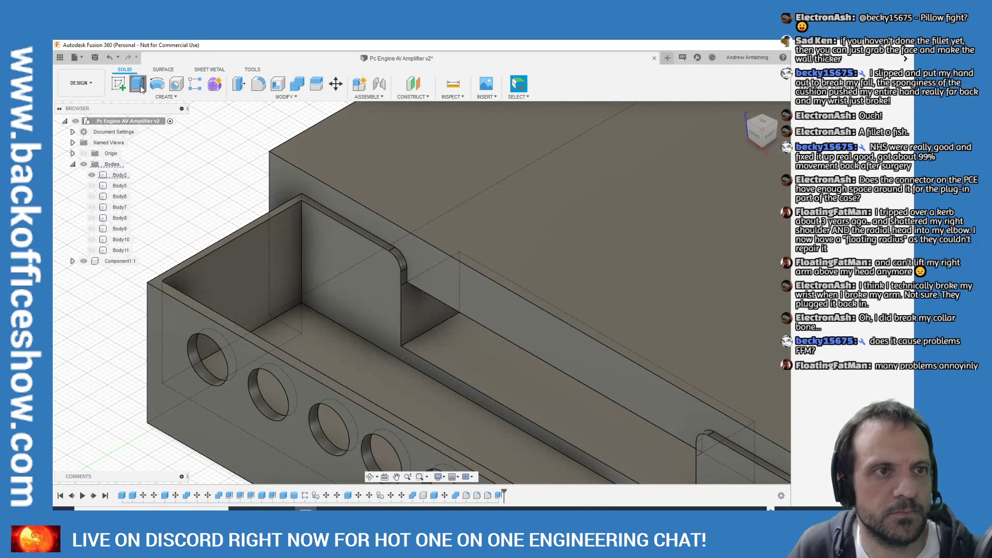
{"action": "left_click", "coordinate": [248, 293]}
{"action": "left_click_drag", "start_coordinate": [253, 292], "coordinate": [269, 302]}
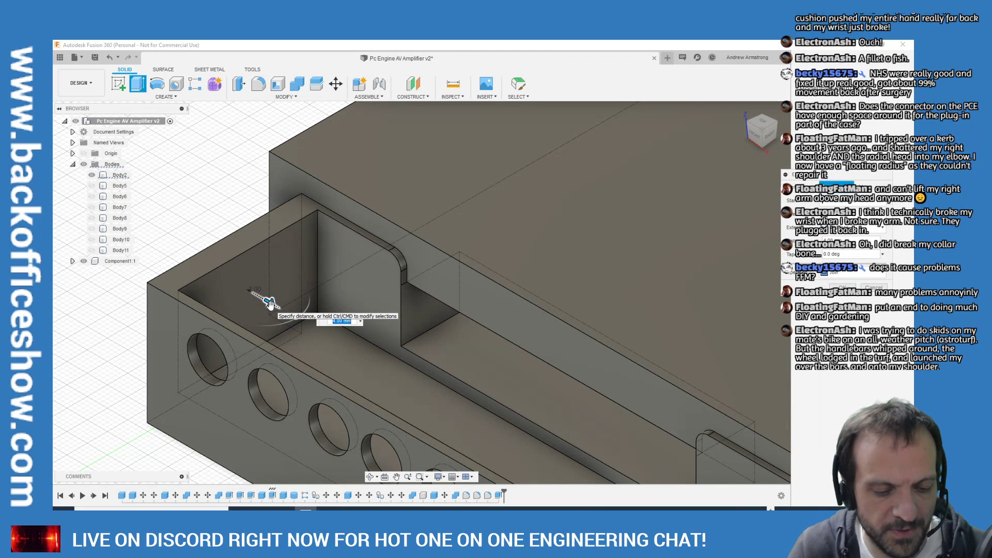
{"action": "key", "text": "Return"}
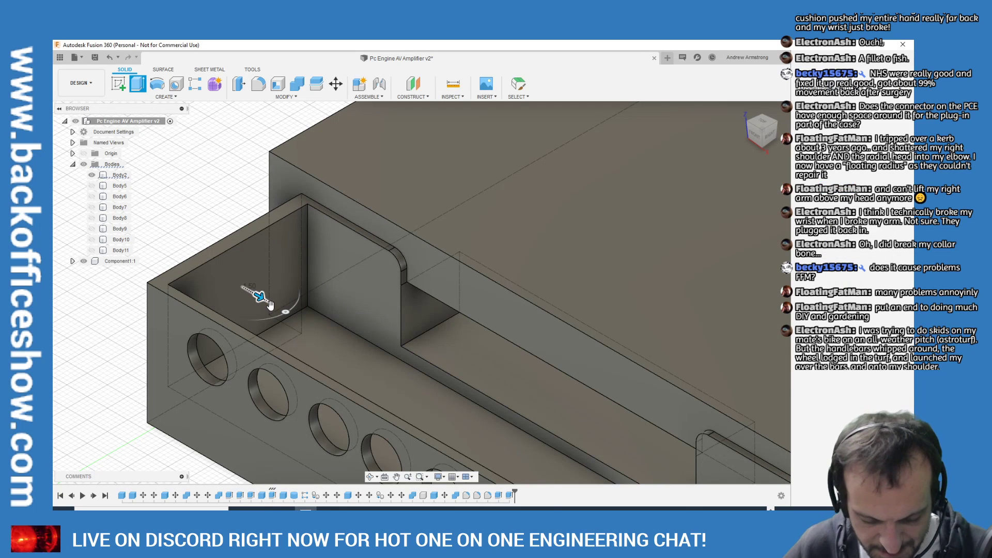
Extrude the inner face of the compartment's slotted end wall inward by 1.5 mm to thicken that wall
{"action": "key", "text": "Escape"}
{"action": "left_click", "coordinate": [270, 305]}
{"action": "scroll", "coordinate": [258, 295], "scroll_direction": "down", "scroll_amount": 4}
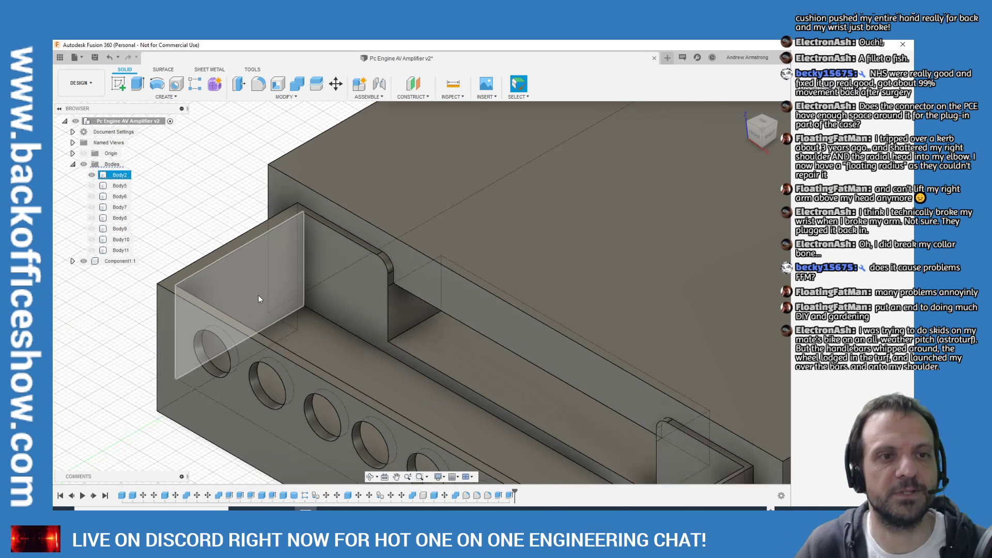
{"action": "left_click", "coordinate": [778, 133]}
{"action": "left_click_drag", "start_coordinate": [765, 132], "coordinate": [726, 148]}
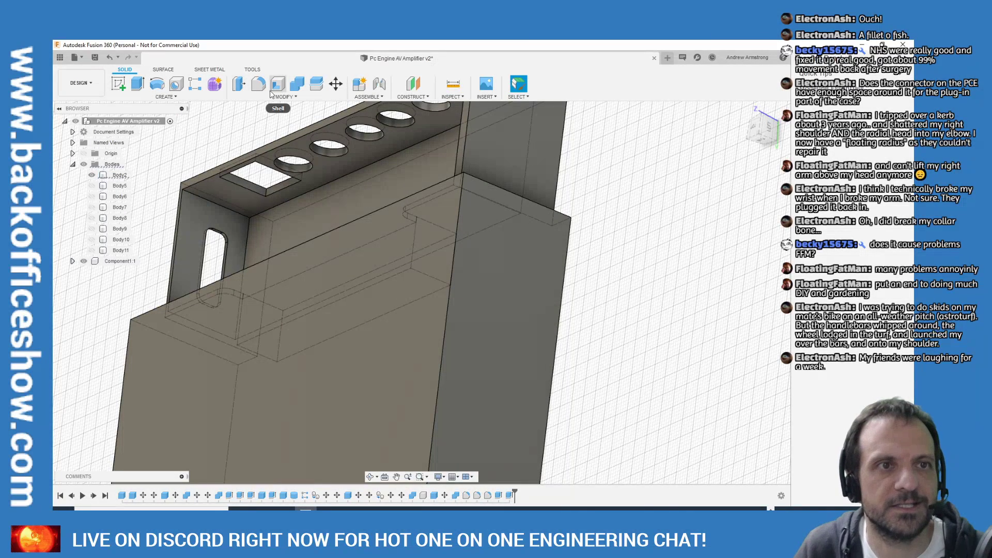
{"action": "left_click", "coordinate": [137, 83]}
{"action": "left_click", "coordinate": [201, 231]}
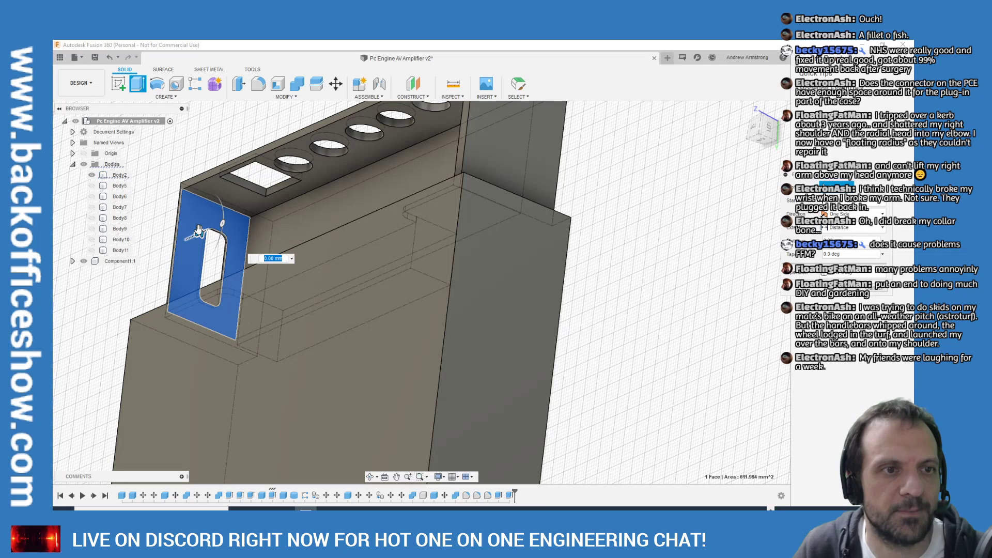
{"action": "type", "text": "1.5m"}
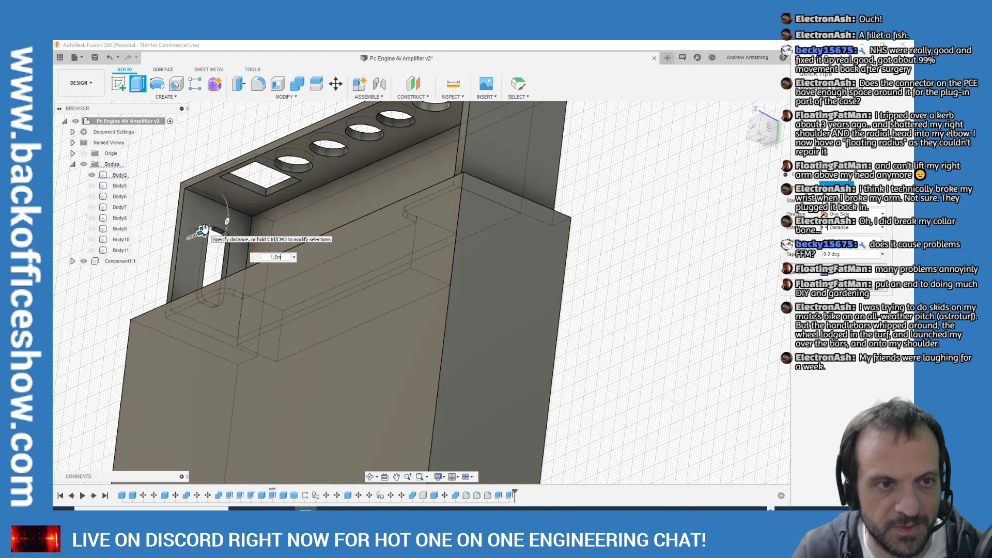
{"action": "key", "text": "Return"}
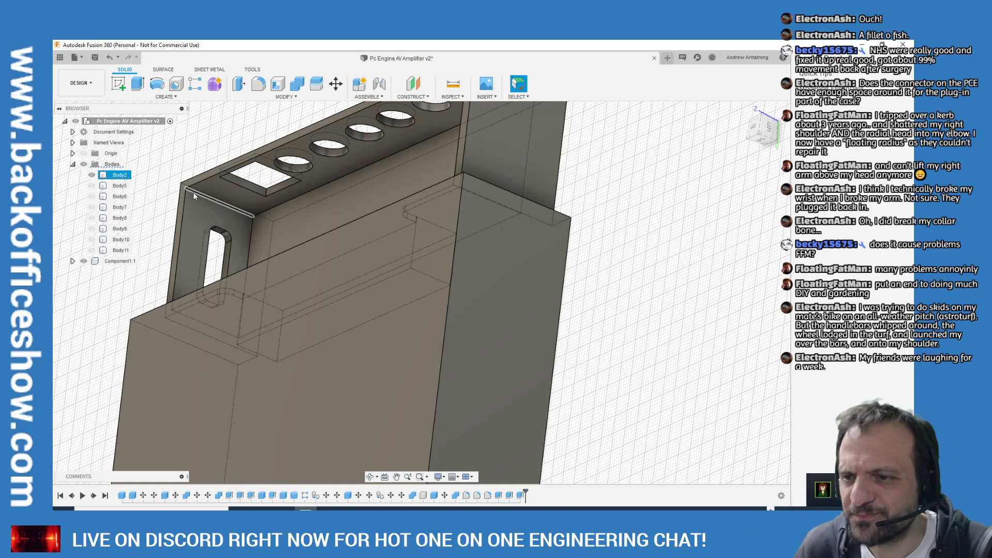
{"action": "key", "text": "Escape"}
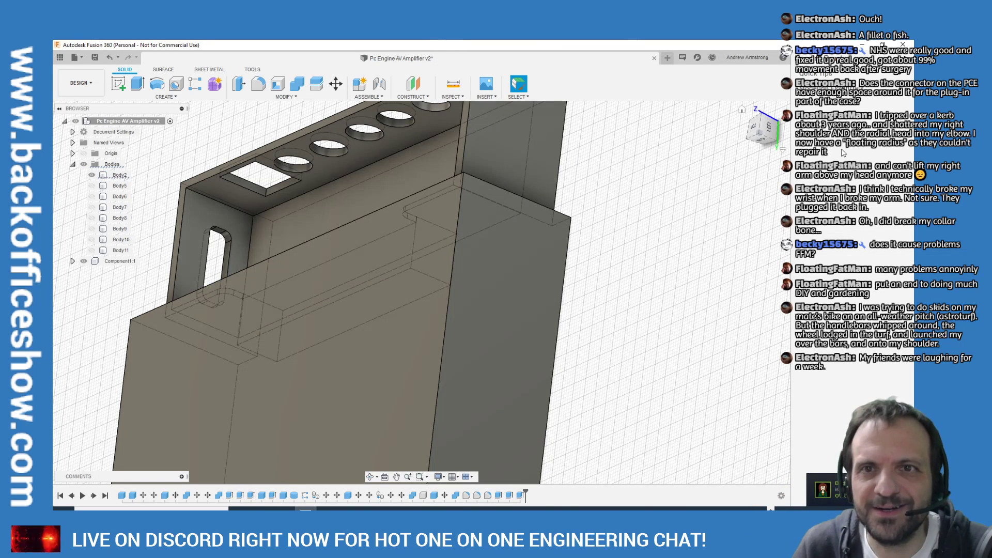
Examine the compartment's thickened walls in the home view and from above
{"action": "left_click", "coordinate": [742, 110]}
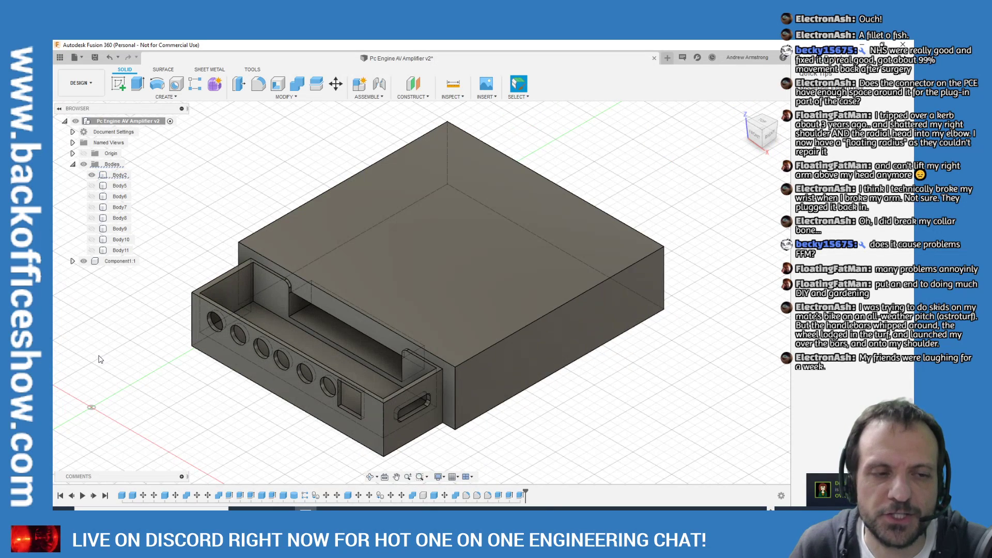
{"action": "scroll", "coordinate": [100, 366], "scroll_direction": "up", "scroll_amount": 2}
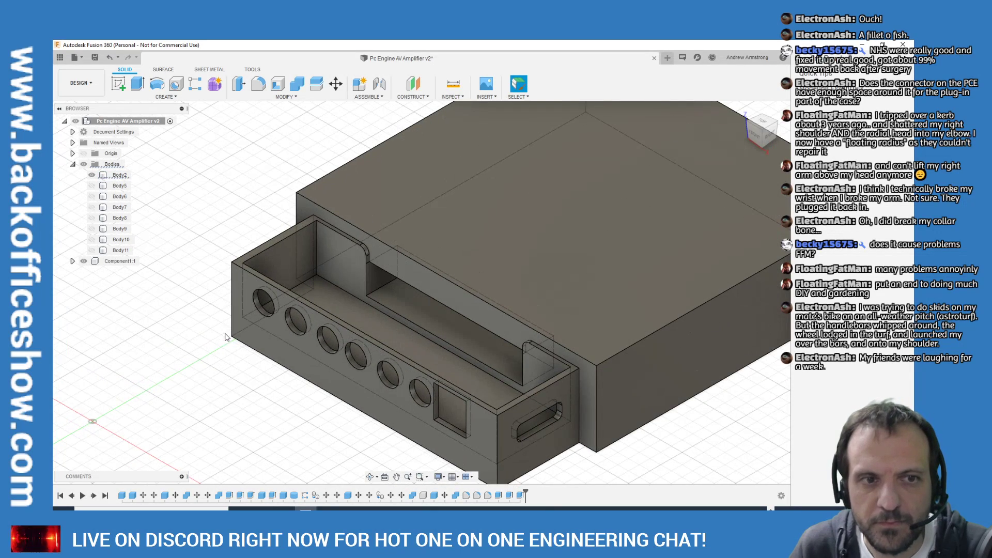
{"action": "left_click", "coordinate": [684, 257]}
{"action": "key", "text": "Escape"}
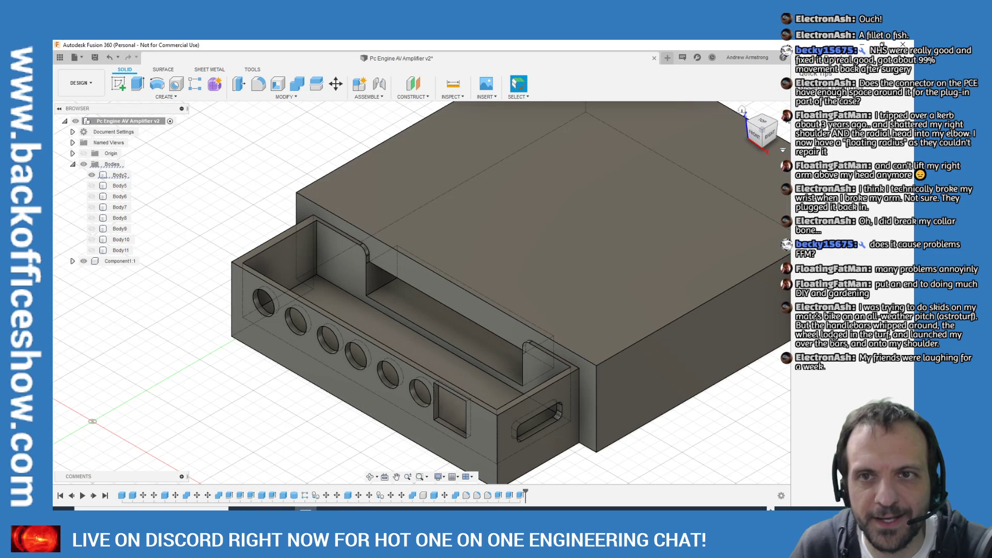
{"action": "left_click", "coordinate": [761, 124]}
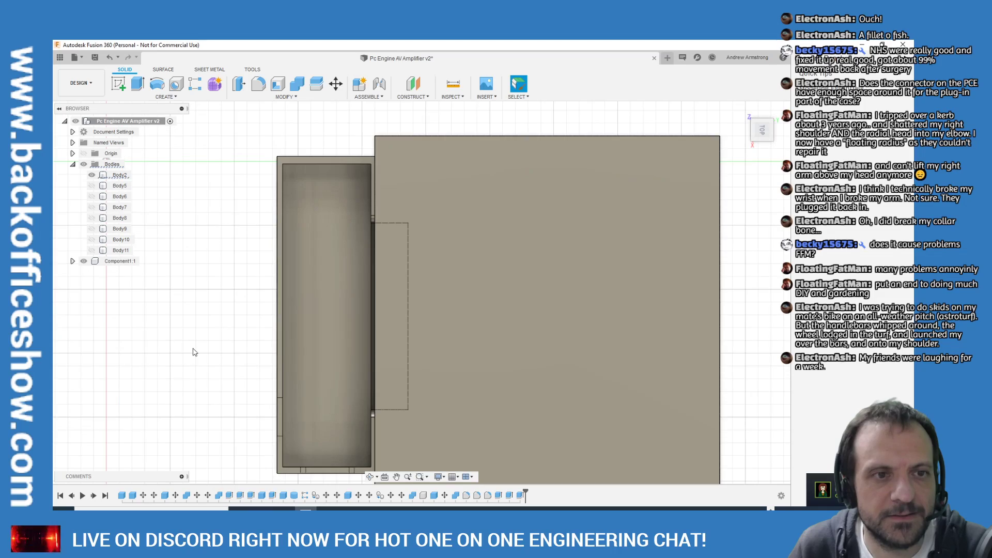
{"action": "scroll", "coordinate": [193, 351], "scroll_direction": "up", "scroll_amount": 2}
{"action": "left_click", "coordinate": [704, 159]}
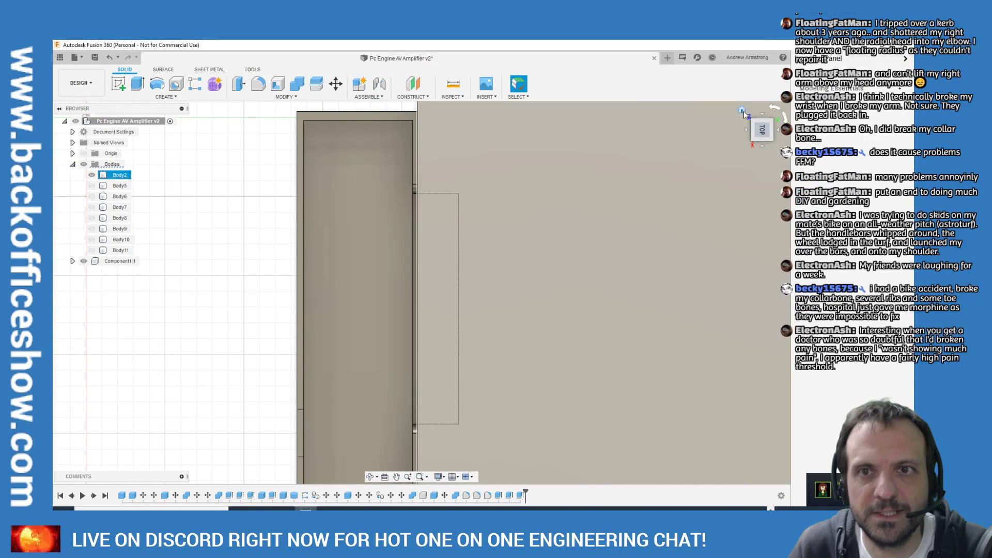
{"action": "left_click", "coordinate": [743, 112]}
{"action": "key", "text": "Escape"}
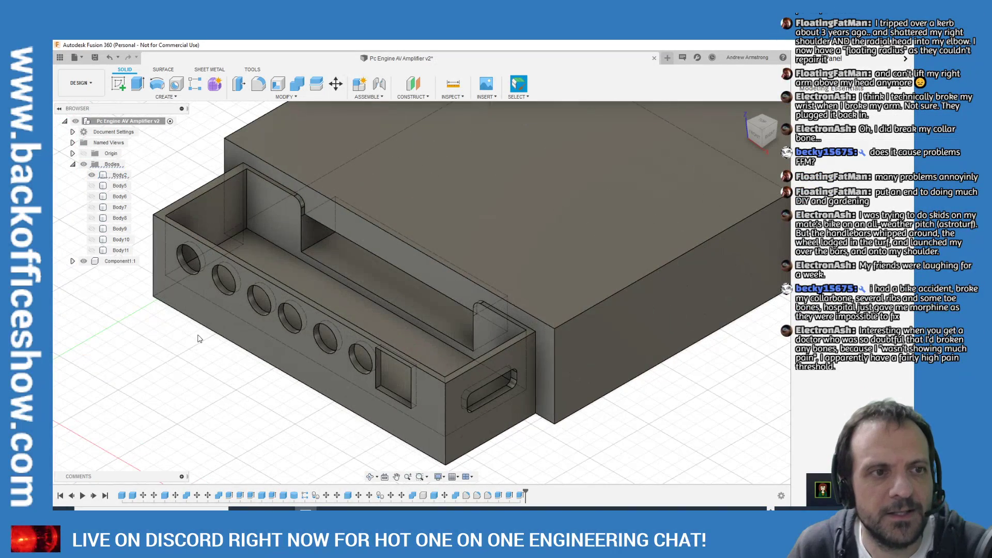
{"action": "scroll", "coordinate": [198, 338], "scroll_direction": "up", "scroll_amount": 1}
{"action": "left_click", "coordinate": [479, 242]}
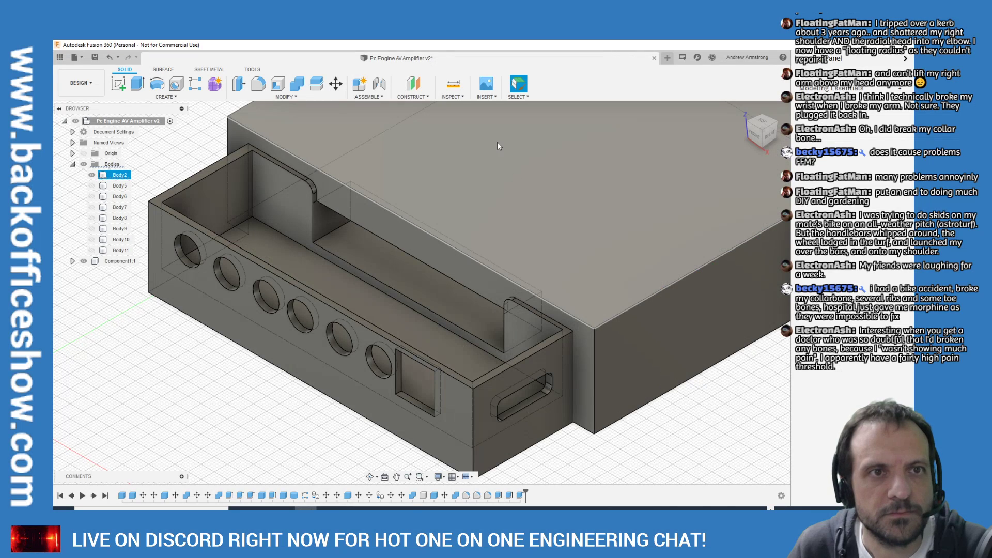
Fillet the compartment's two vertical outer corner edges and three outer bottom edges with a 3 mm radius
{"action": "left_click", "coordinate": [259, 83]}
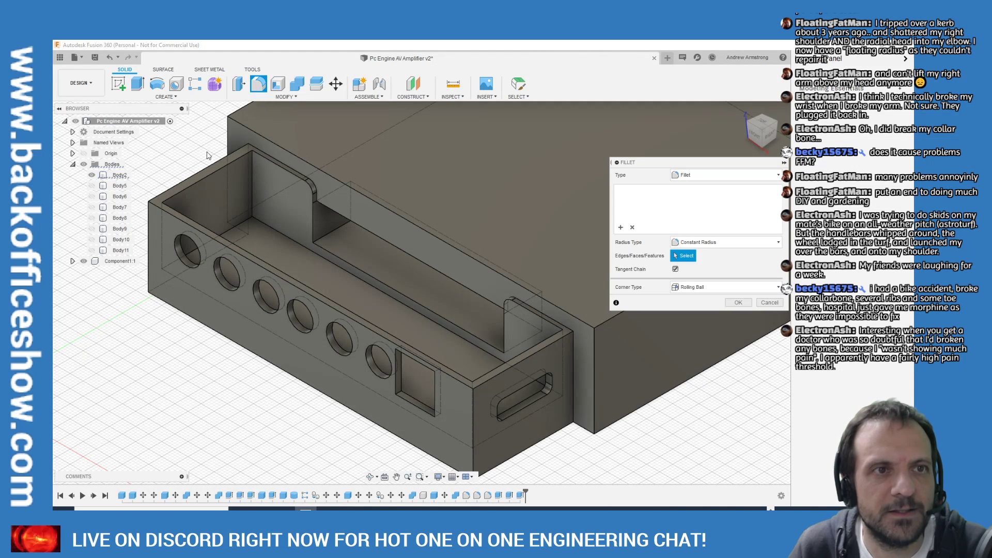
{"action": "left_click", "coordinate": [148, 237]}
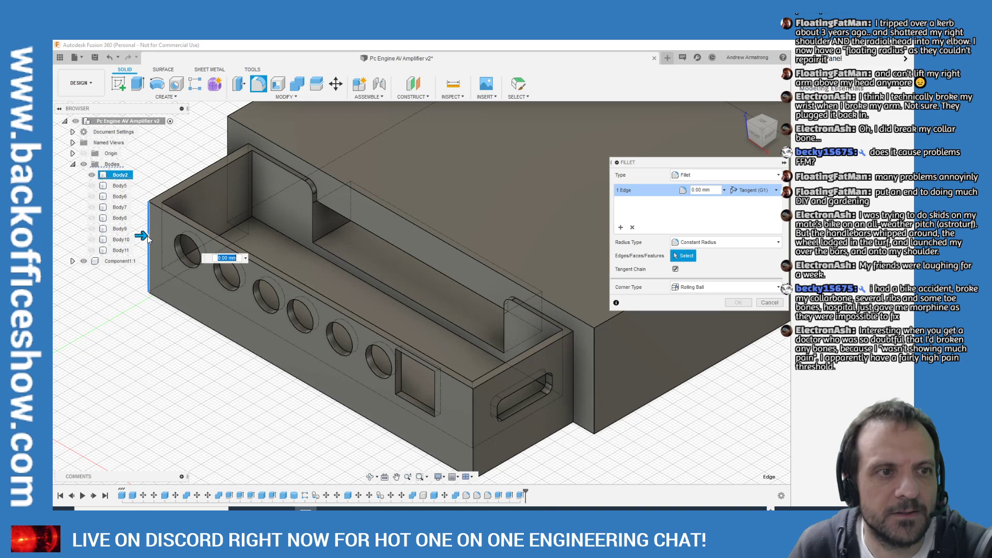
{"action": "left_click", "coordinate": [472, 417]}
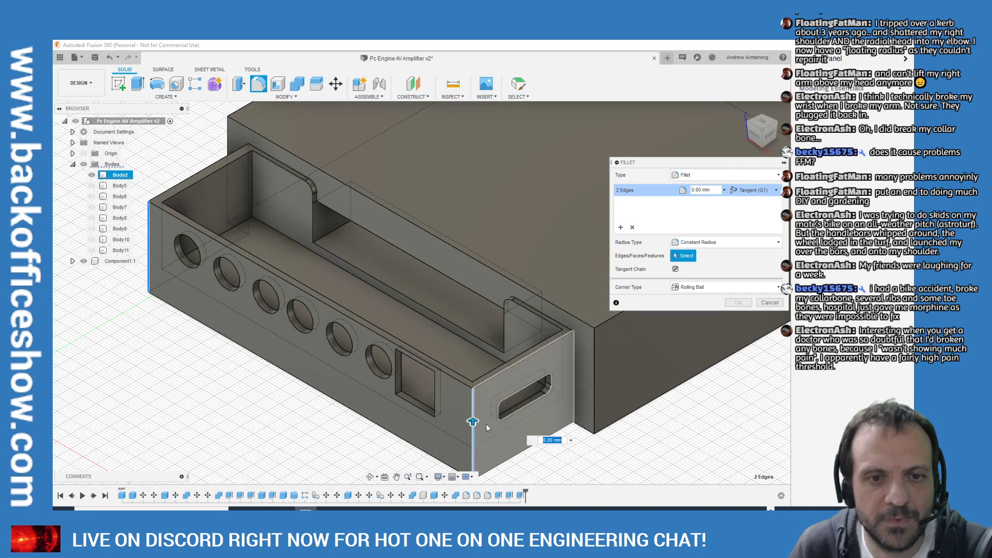
{"action": "left_click", "coordinate": [523, 455]}
{"action": "left_click", "coordinate": [390, 438]}
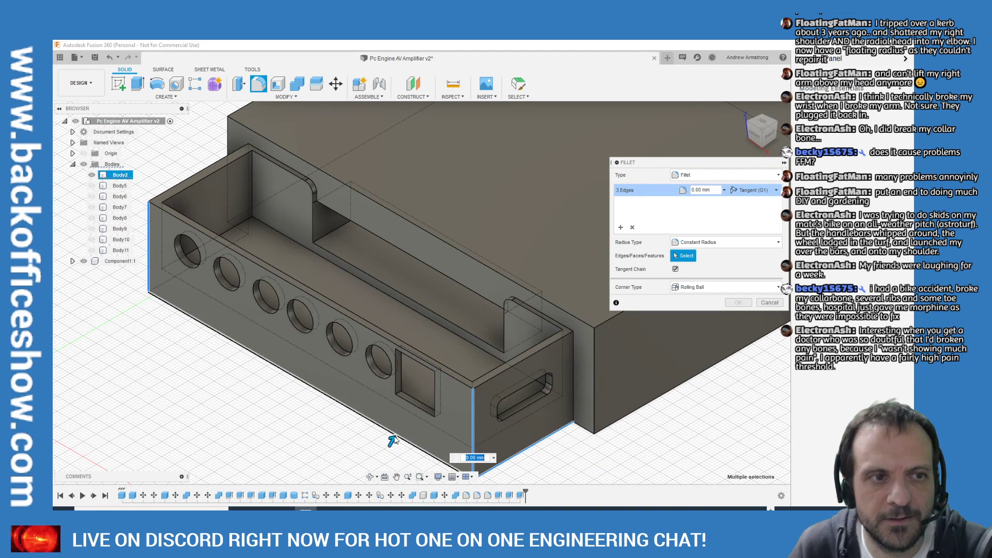
{"action": "left_click", "coordinate": [750, 135]}
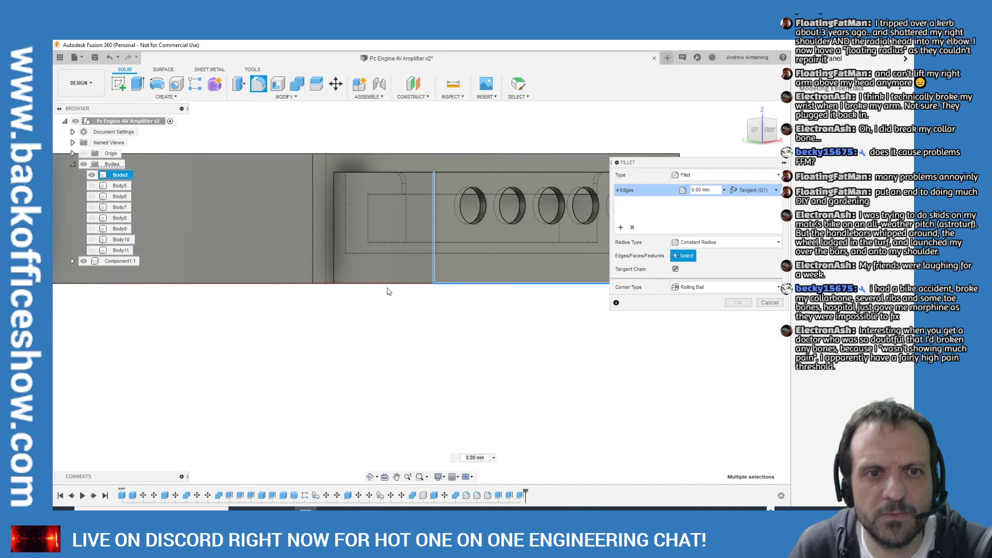
{"action": "left_click", "coordinate": [389, 283]}
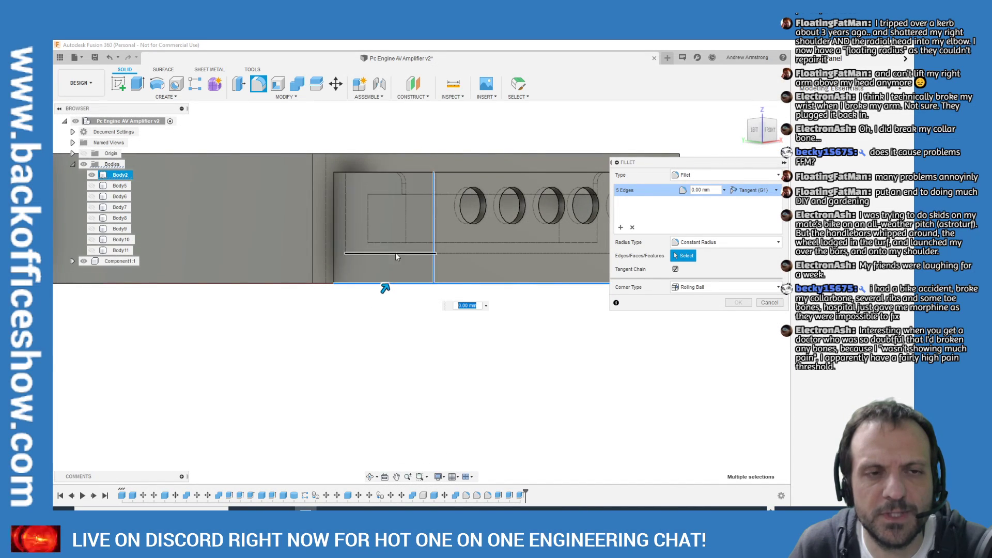
{"action": "double_click", "coordinate": [703, 190]}
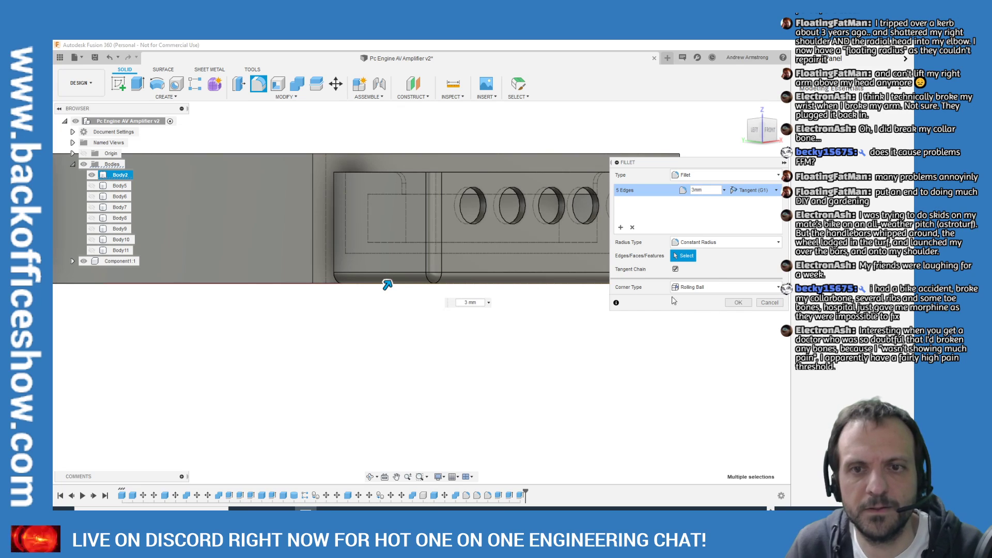
{"action": "left_click", "coordinate": [737, 303]}
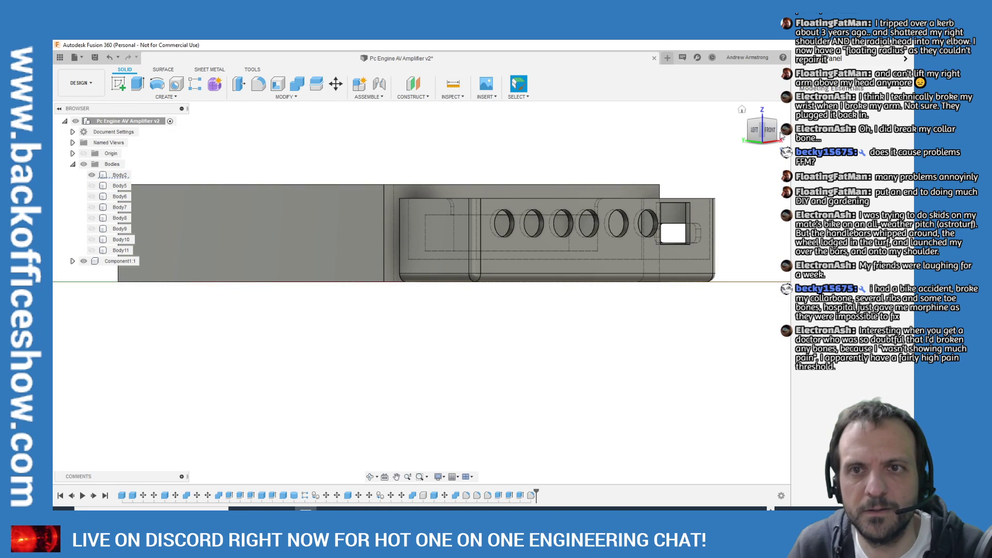
Examine the filleted compartment and its junction with the main case from an angled view, from above and from the slotted end
{"action": "left_click", "coordinate": [746, 141]}
{"action": "mouse_move", "coordinate": [745, 141]}
{"action": "middle_mouse_down", "text": "shift"}
{"action": "mouse_move", "coordinate": [736, 237]}
{"action": "mouse_move", "coordinate": [736, 191]}
{"action": "middle_mouse_up", "text": "shift"}
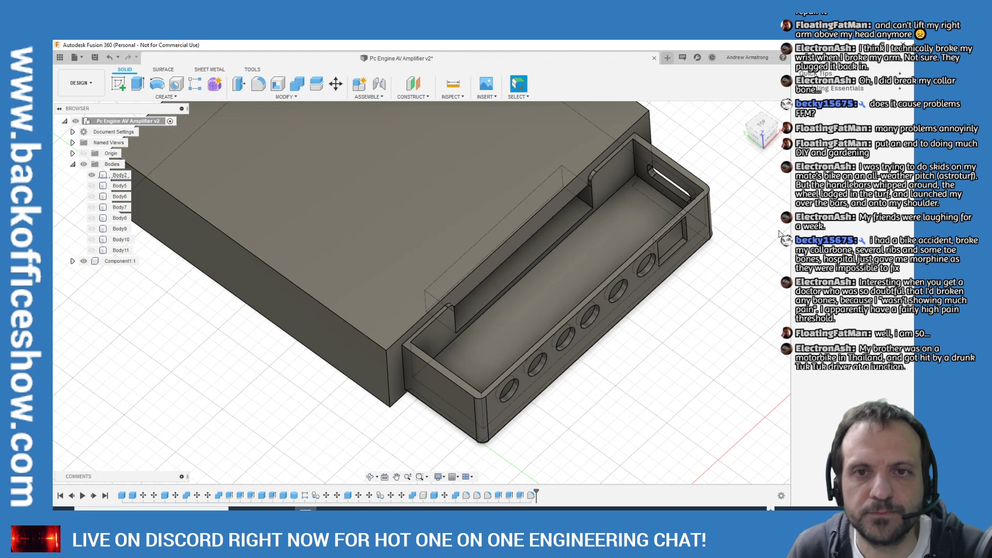
{"action": "left_click", "coordinate": [620, 326]}
{"action": "left_click", "coordinate": [736, 191]}
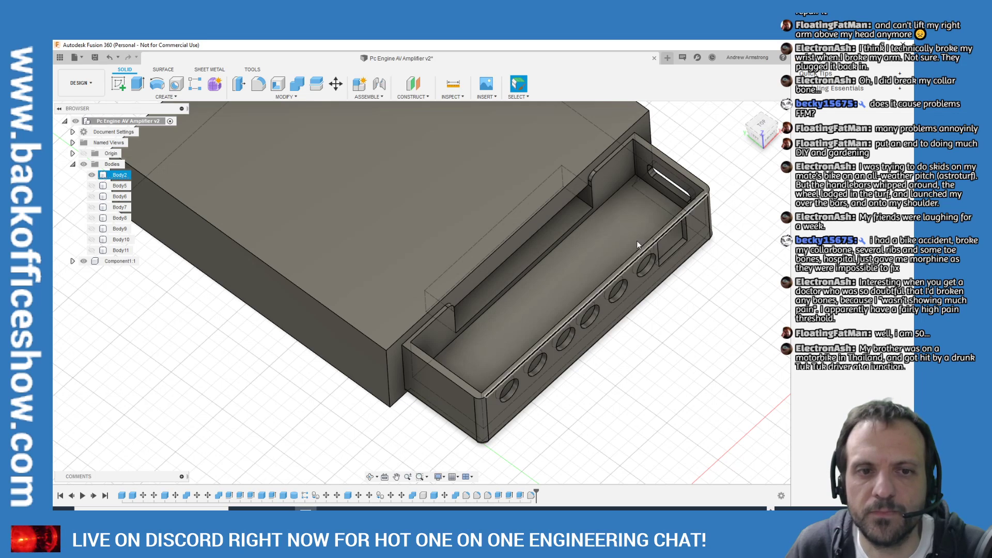
{"action": "scroll", "coordinate": [714, 214], "scroll_direction": "down", "scroll_amount": 4}
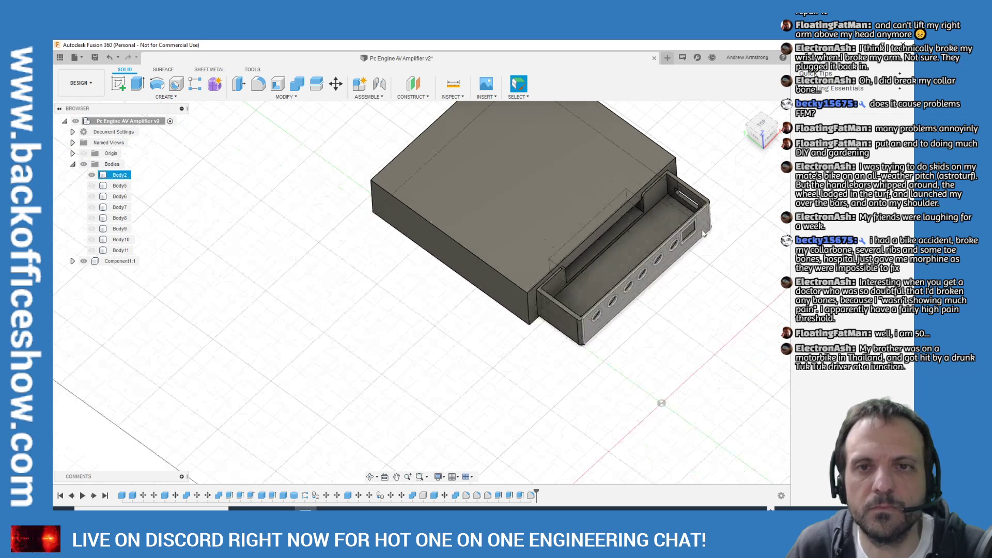
{"action": "scroll", "coordinate": [717, 212], "scroll_direction": "up", "scroll_amount": 2}
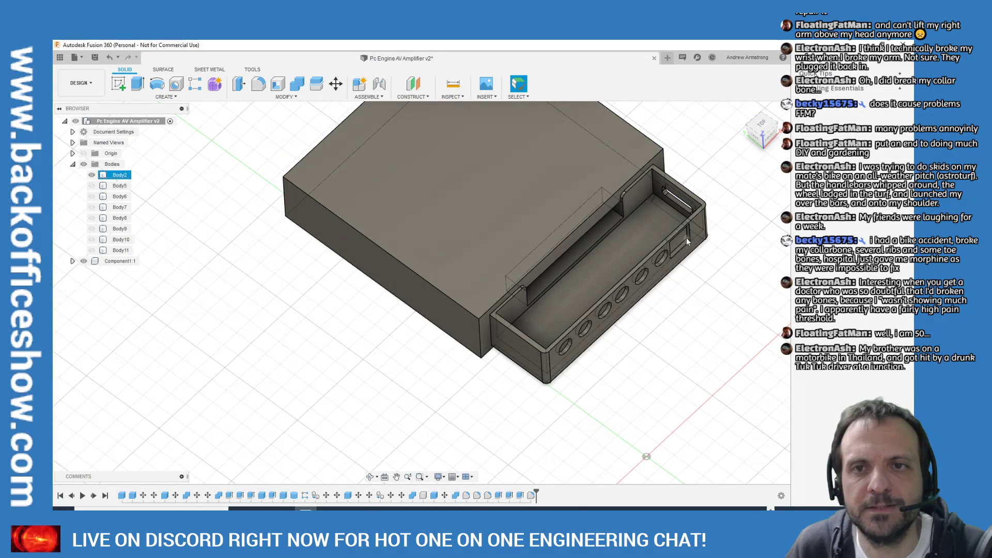
{"action": "left_click", "coordinate": [762, 124]}
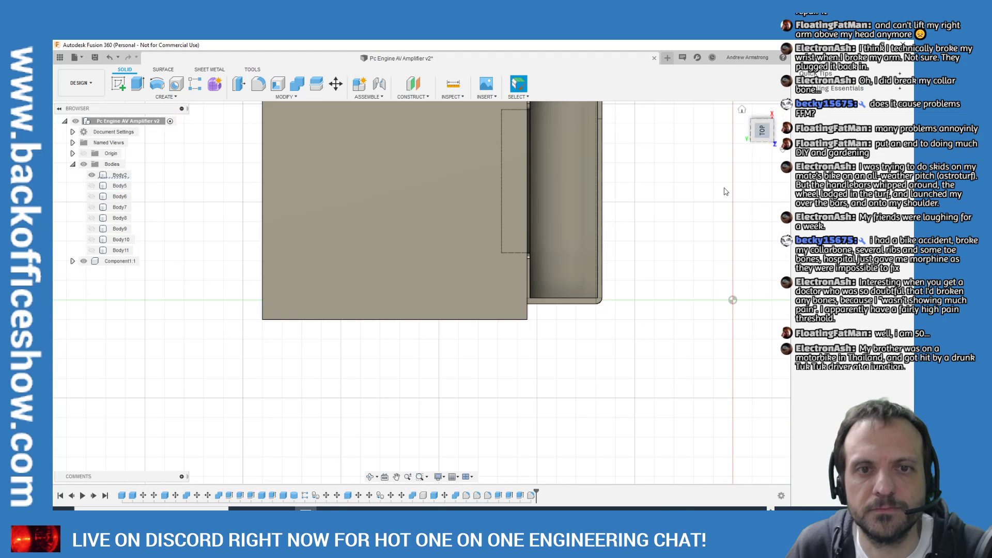
{"action": "scroll", "coordinate": [567, 288], "scroll_direction": "up", "scroll_amount": 6}
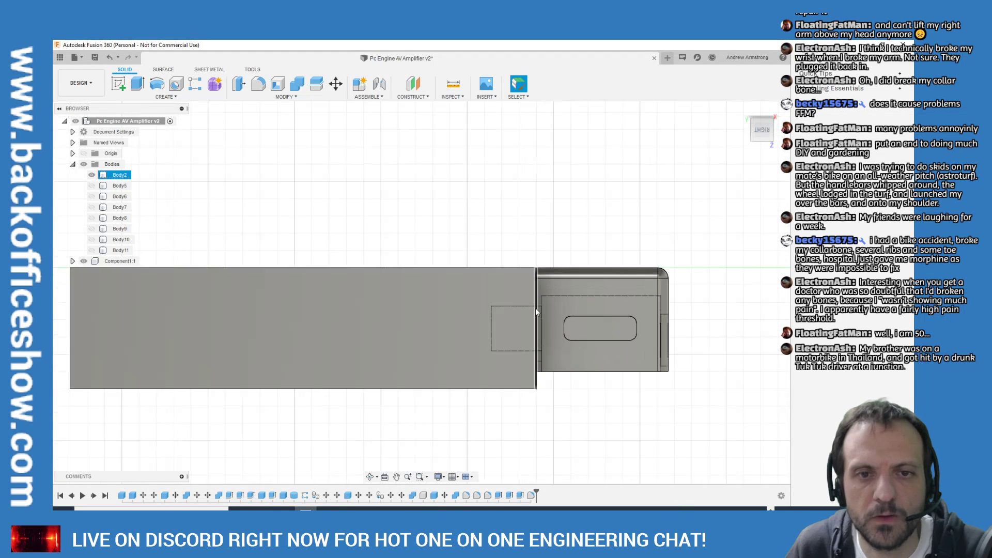
{"action": "scroll", "coordinate": [526, 292], "scroll_direction": "down", "scroll_amount": 5}
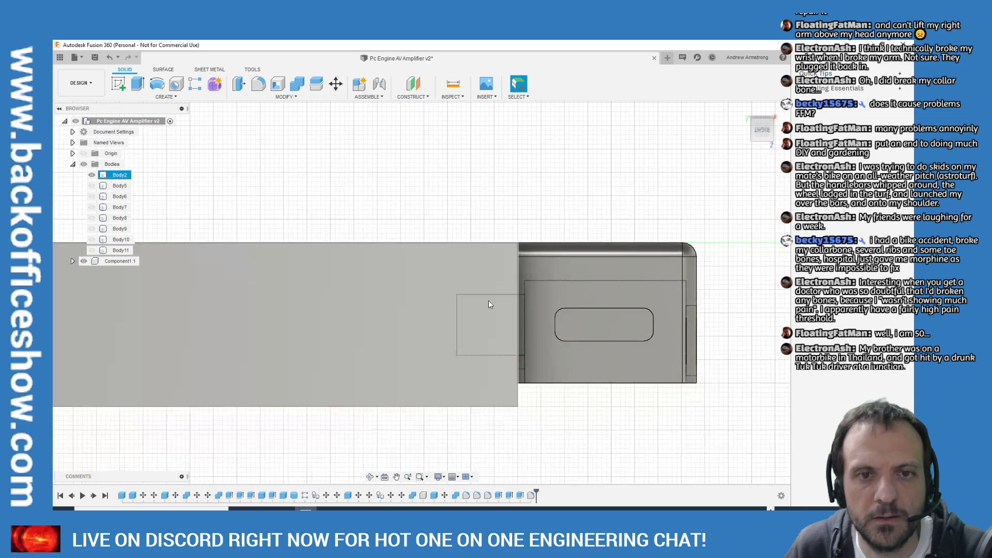
Start a Box with a rectangle 0.5 mm wide and about 36.5 mm tall along the junction between the main case and connector compartment
{"action": "left_click", "coordinate": [166, 96]}
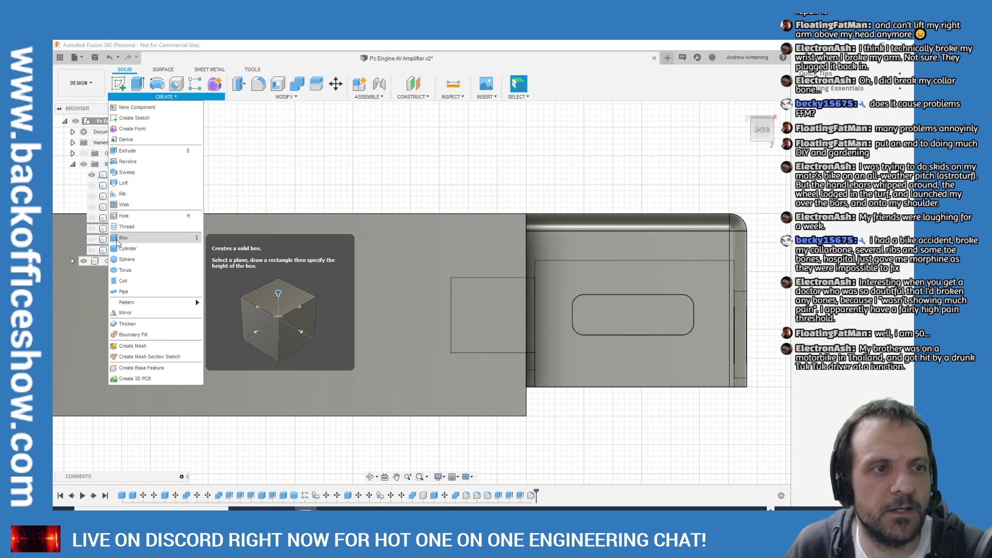
{"action": "left_click", "coordinate": [509, 144]}
{"action": "scroll", "coordinate": [523, 214], "scroll_direction": "up", "scroll_amount": 5}
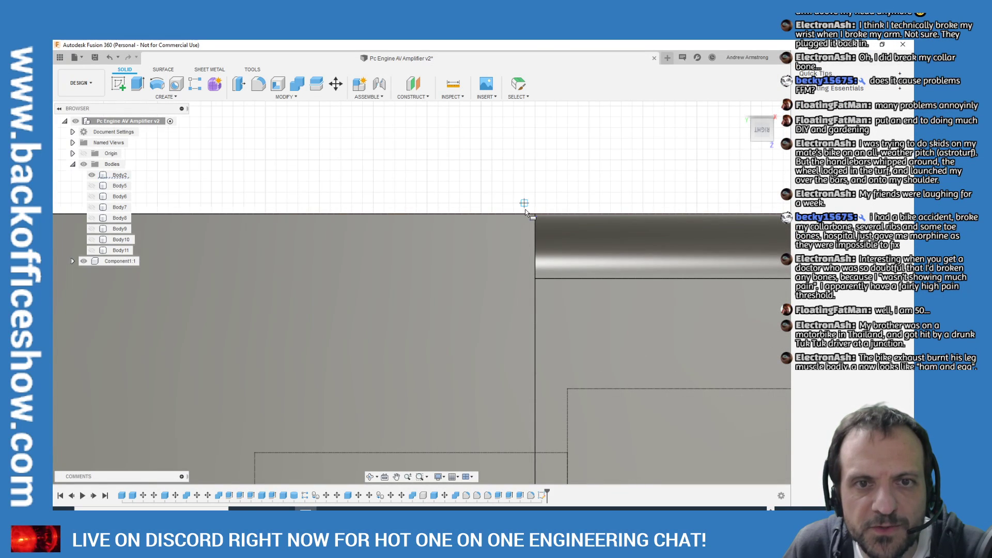
{"action": "left_click", "coordinate": [532, 209]}
{"action": "left_click", "coordinate": [522, 204]}
{"action": "scroll", "coordinate": [483, 114], "scroll_direction": "down", "scroll_amount": 4}
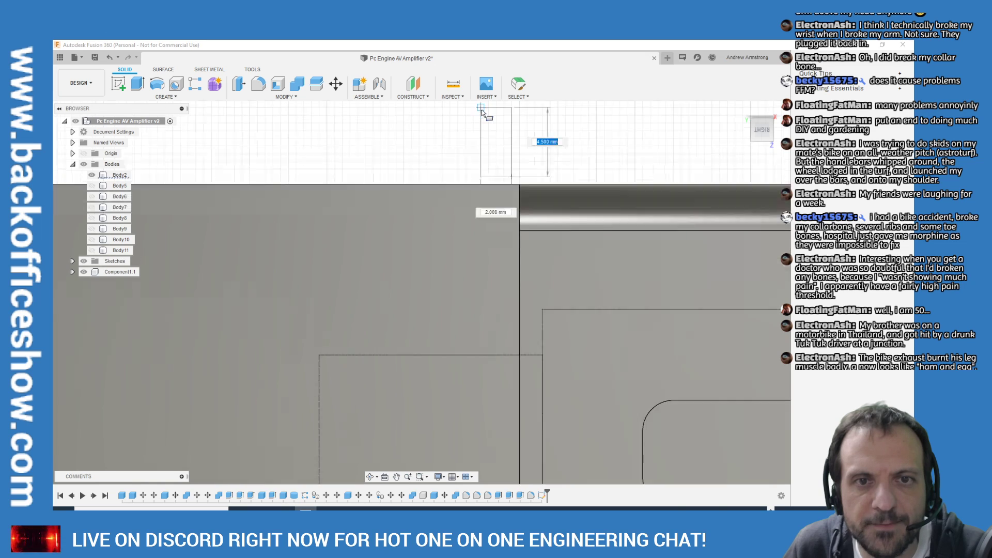
{"action": "scroll", "coordinate": [455, 258], "scroll_direction": "down", "scroll_amount": 3}
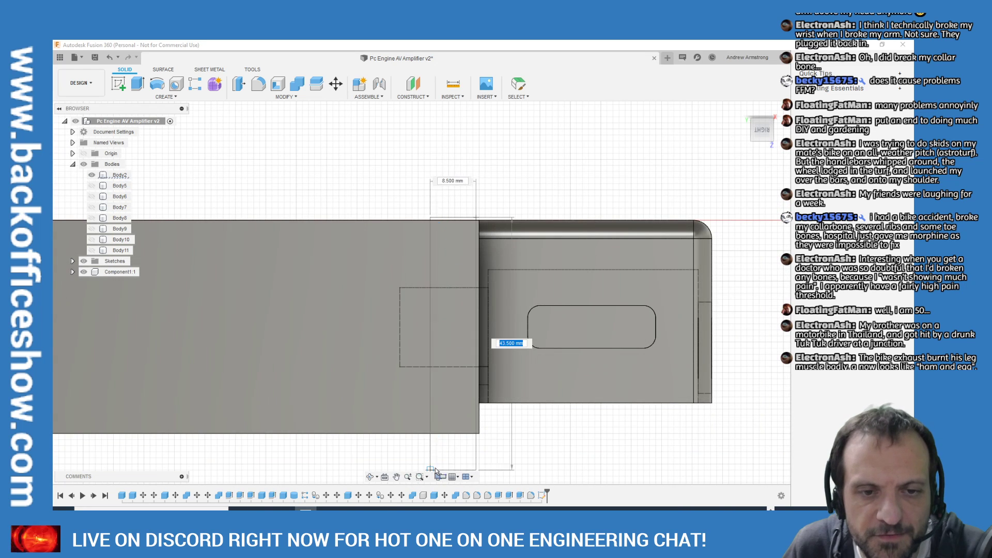
{"action": "scroll", "coordinate": [468, 437], "scroll_direction": "up", "scroll_amount": 5}
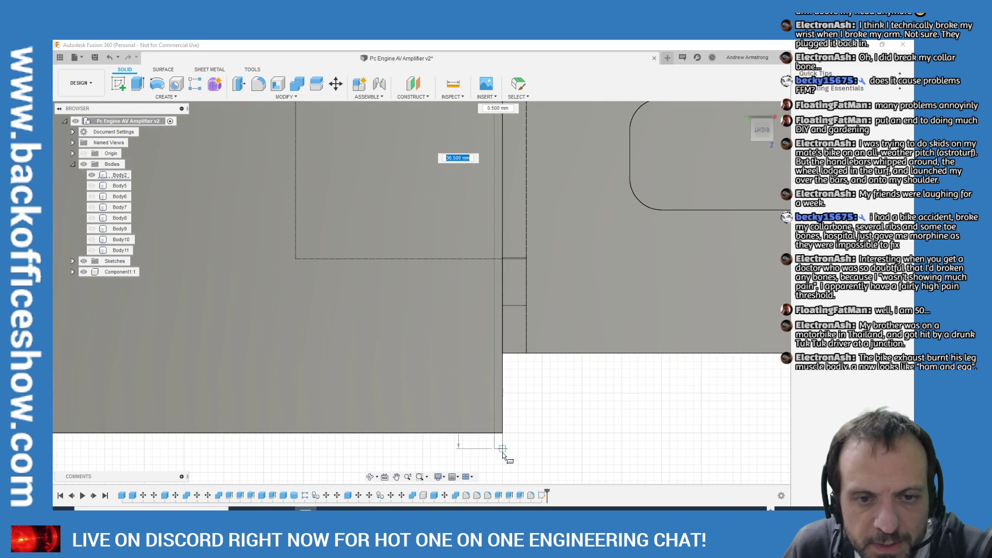
{"action": "left_click", "coordinate": [503, 453]}
{"action": "key", "text": "e"}
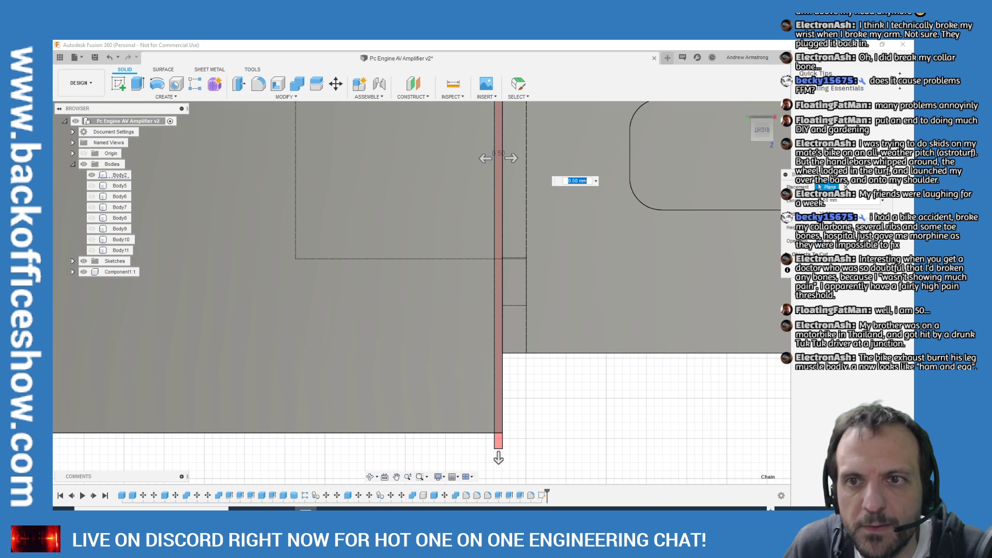
Extend the thin box 185 mm across the junction and create it as a new body
{"action": "scroll", "coordinate": [604, 346], "scroll_direction": "down", "scroll_amount": 2}
{"action": "scroll", "coordinate": [573, 411], "scroll_direction": "down", "scroll_amount": 1}
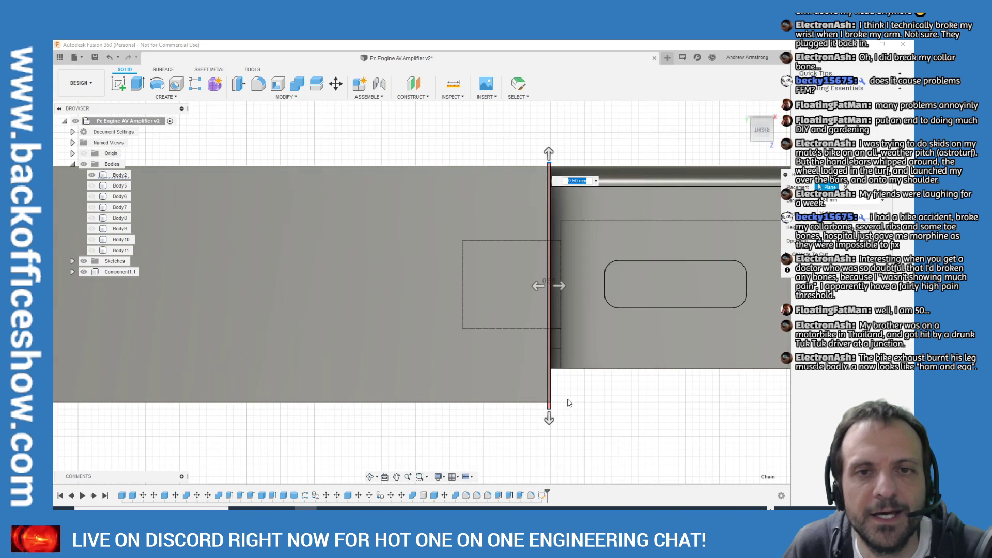
{"action": "left_click", "coordinate": [742, 110]}
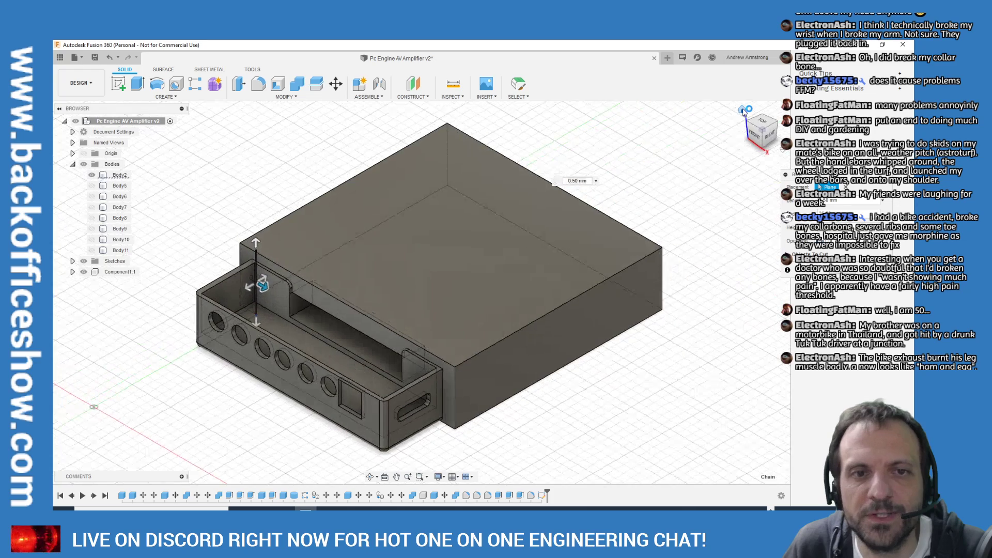
{"action": "left_click_drag", "start_coordinate": [263, 285], "coordinate": [491, 447]}
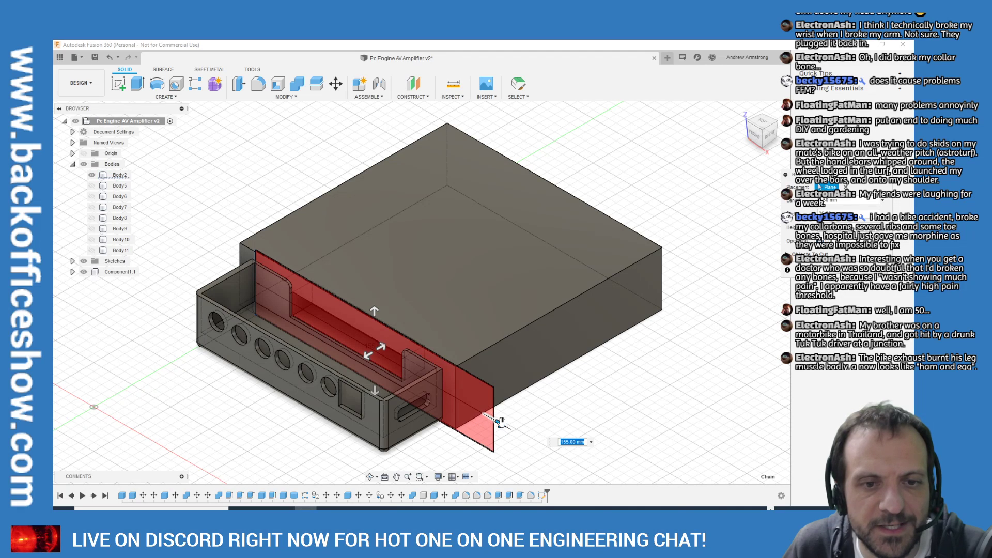
{"action": "left_click_drag", "start_coordinate": [501, 424], "coordinate": [514, 436]}
{"action": "left_click", "coordinate": [835, 248]}
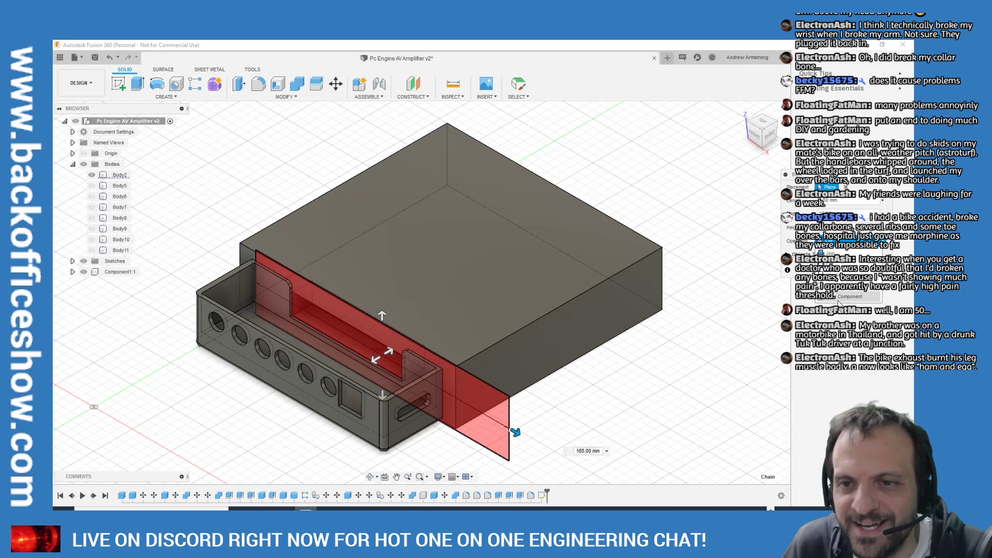
{"action": "left_click", "coordinate": [842, 292]}
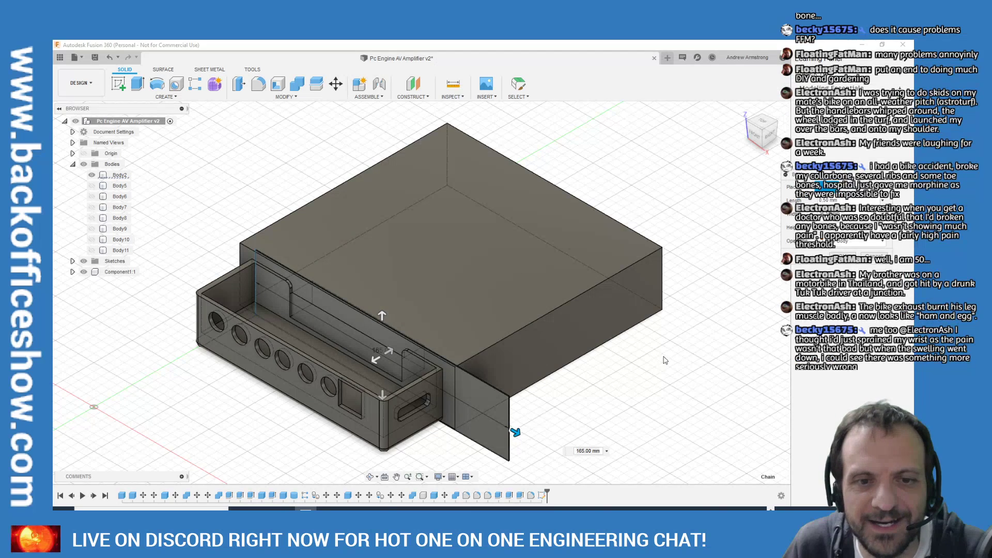
{"action": "left_click_drag", "start_coordinate": [515, 432], "coordinate": [546, 450]}
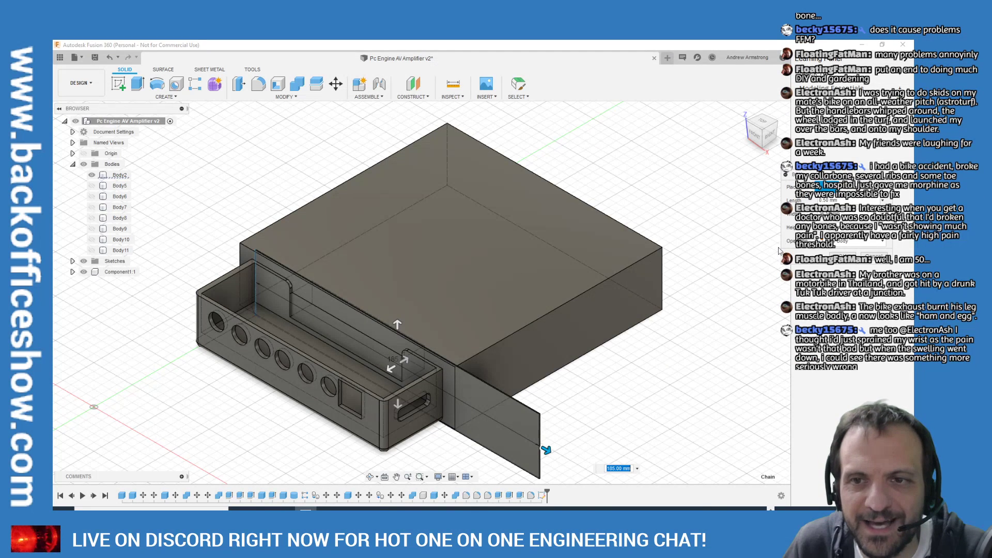
{"action": "left_click", "coordinate": [841, 257]}
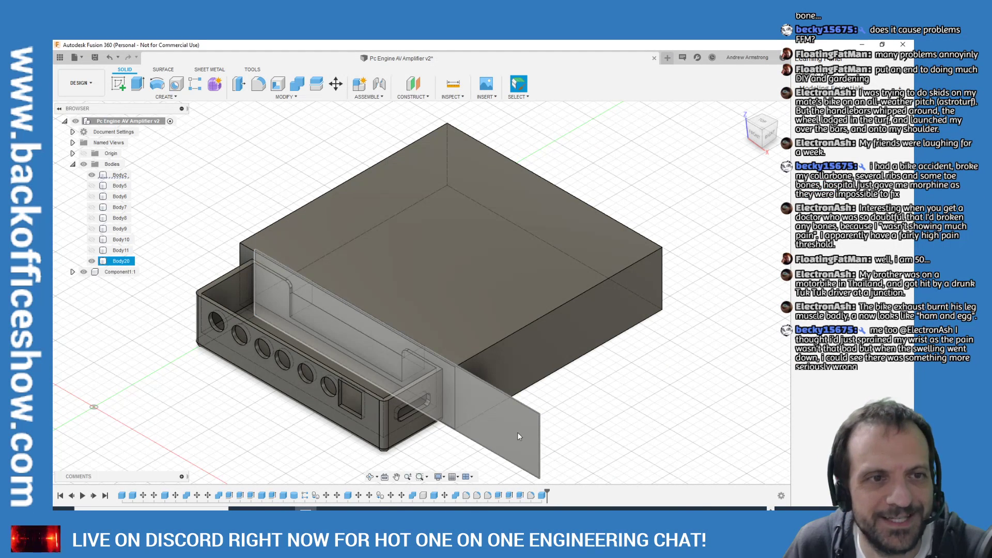
Move the thin box body -30 mm along the junction so it overhangs both sides of the main case
{"action": "left_click", "coordinate": [761, 125]}
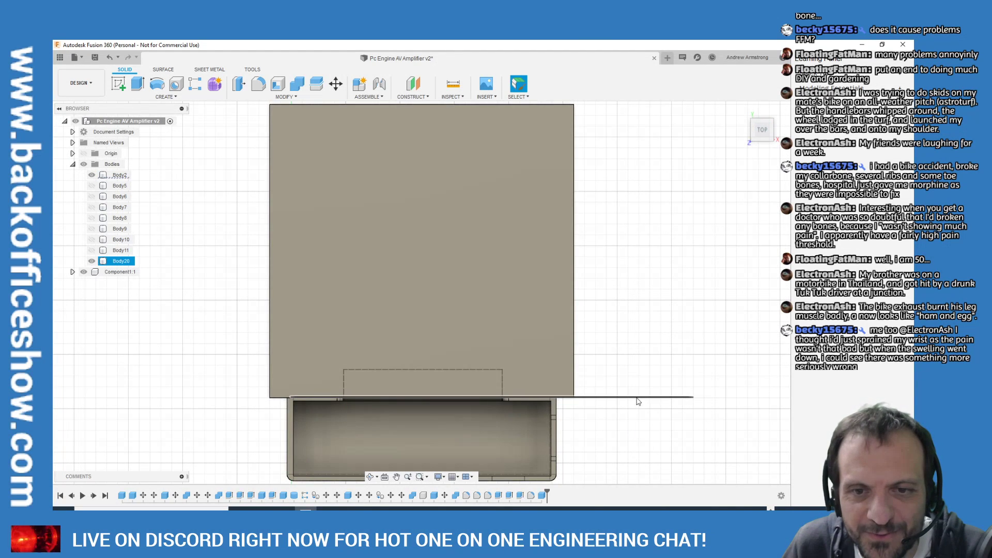
{"action": "scroll", "coordinate": [594, 415], "scroll_direction": "up", "scroll_amount": 2}
{"action": "scroll", "coordinate": [584, 417], "scroll_direction": "up", "scroll_amount": 2}
{"action": "scroll", "coordinate": [549, 395], "scroll_direction": "down", "scroll_amount": 3}
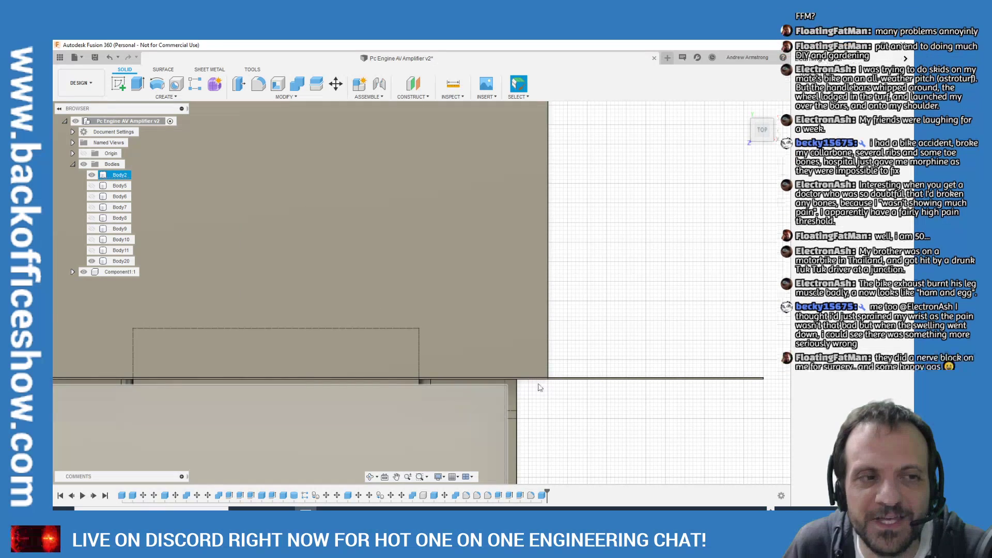
{"action": "scroll", "coordinate": [274, 398], "scroll_direction": "up", "scroll_amount": 2}
{"action": "scroll", "coordinate": [275, 397], "scroll_direction": "down", "scroll_amount": 2}
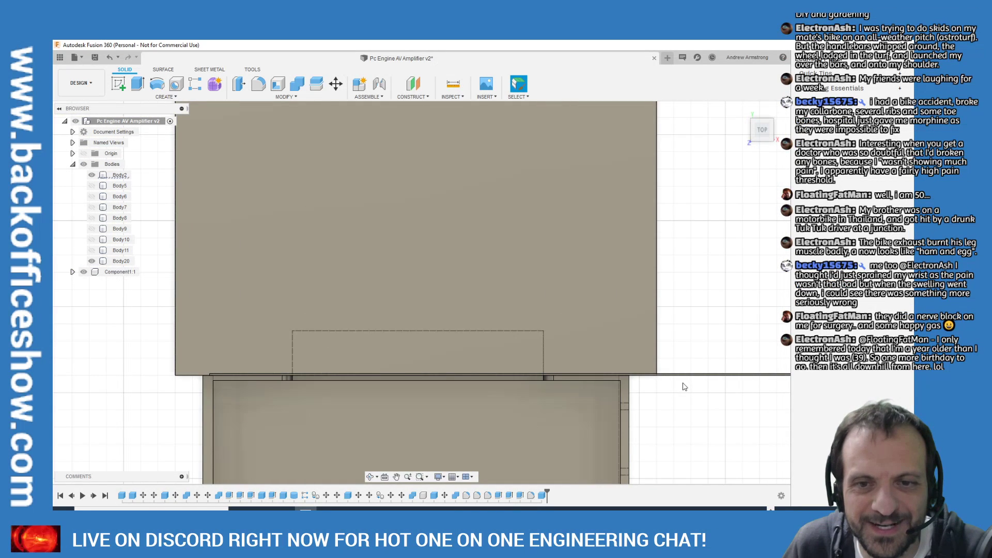
{"action": "left_click", "coordinate": [335, 84]}
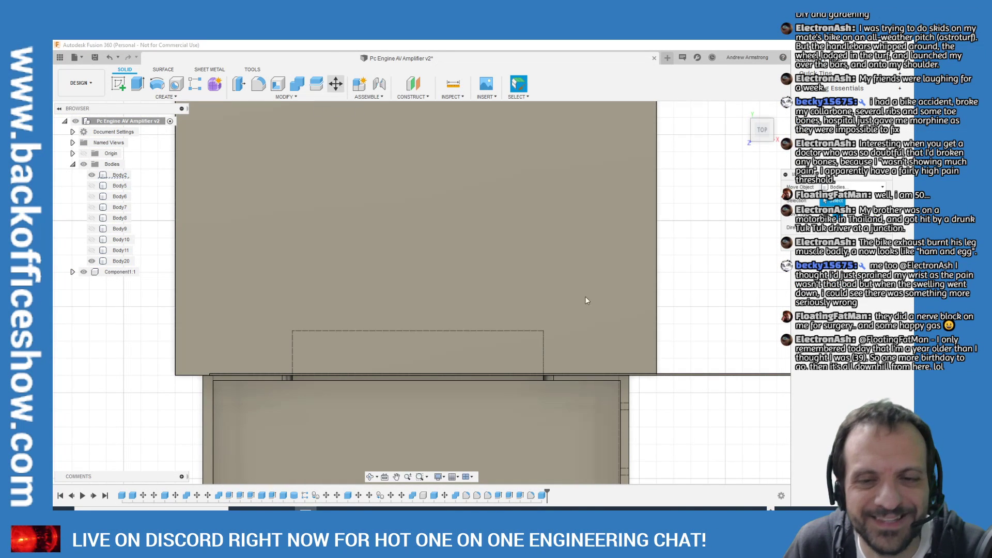
{"action": "left_click", "coordinate": [696, 375]}
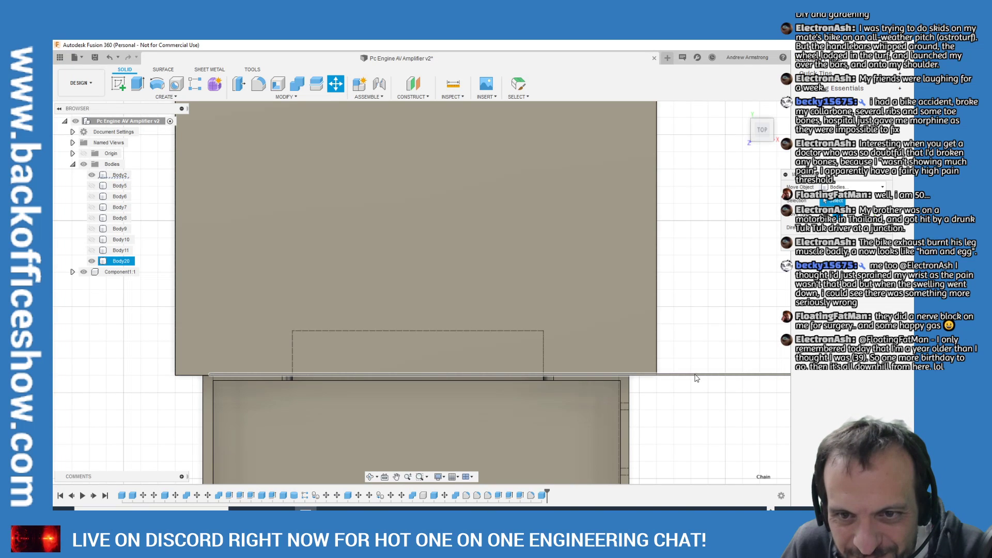
{"action": "left_click_drag", "start_coordinate": [547, 374], "coordinate": [451, 376]}
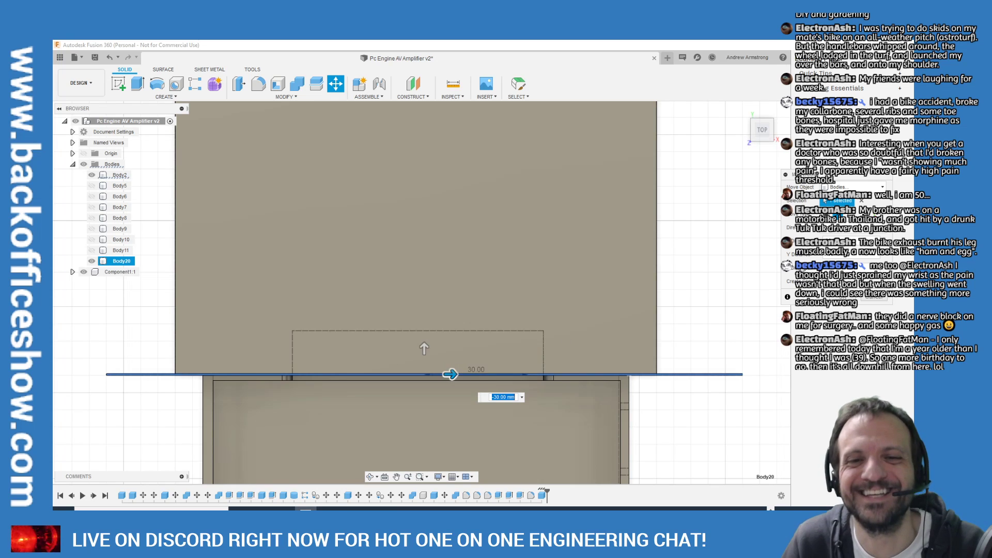
{"action": "key", "text": "Return"}
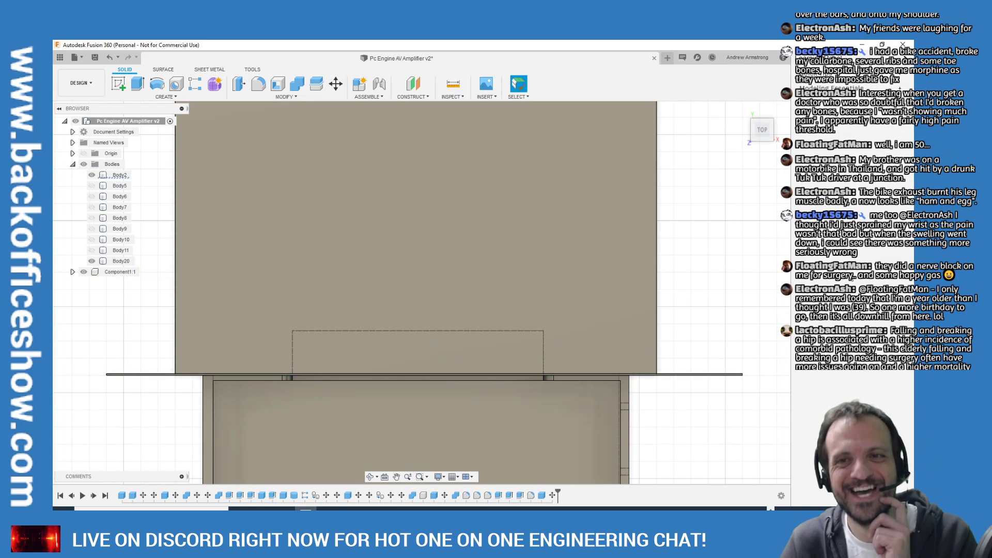
Cut the enclosure body with the thin box as the tool body, separating the compartment from the main case
{"action": "left_click", "coordinate": [742, 110]}
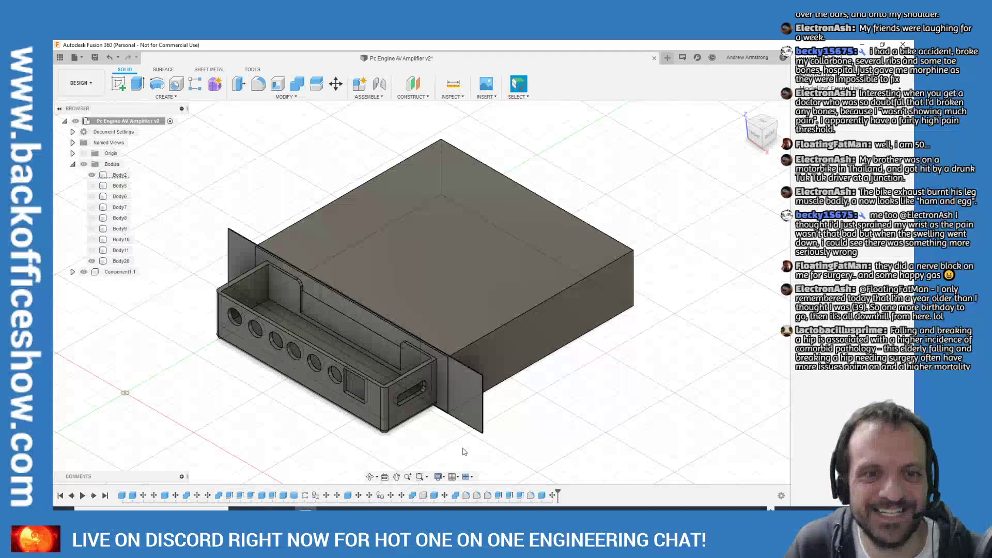
{"action": "scroll", "coordinate": [485, 300], "scroll_direction": "up", "scroll_amount": 3}
{"action": "scroll", "coordinate": [435, 199], "scroll_direction": "down", "scroll_amount": 3}
{"action": "scroll", "coordinate": [416, 253], "scroll_direction": "up", "scroll_amount": 4}
{"action": "scroll", "coordinate": [423, 393], "scroll_direction": "down", "scroll_amount": 3}
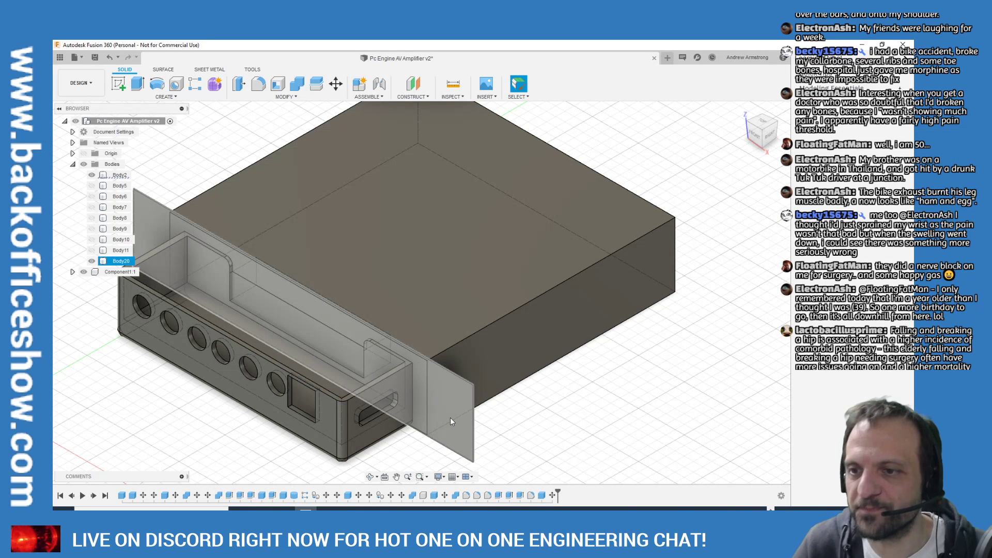
{"action": "left_click", "coordinate": [450, 417]}
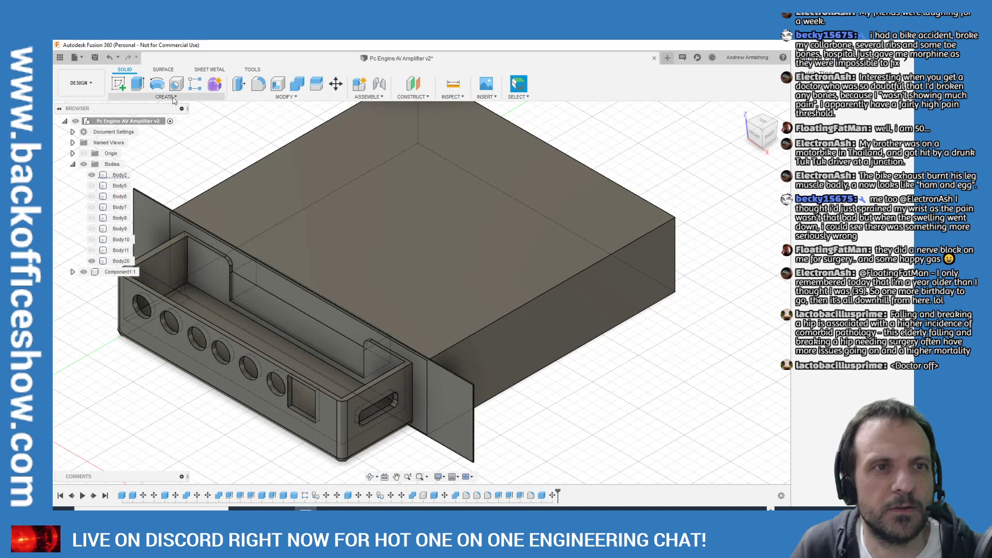
{"action": "left_click", "coordinate": [297, 83]}
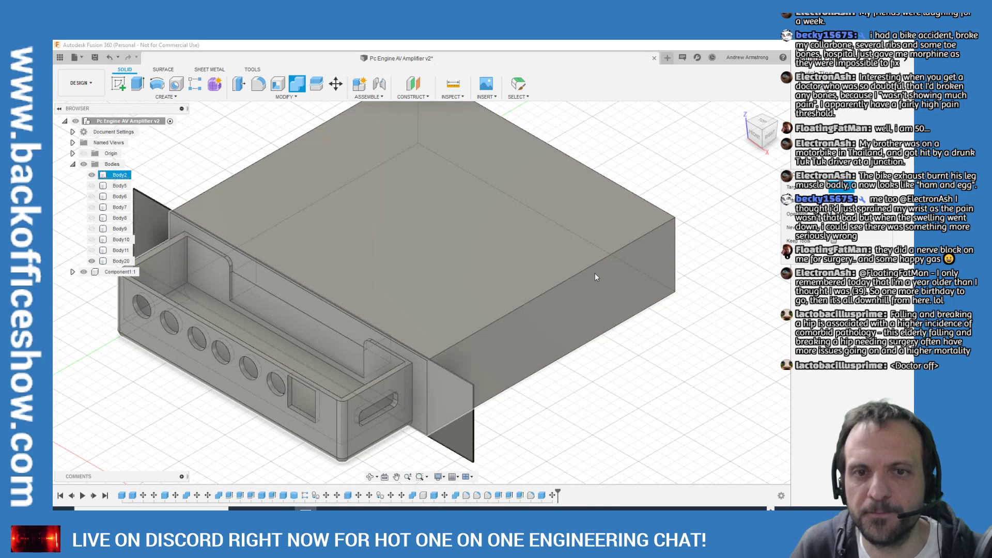
{"action": "left_click", "coordinate": [593, 272]}
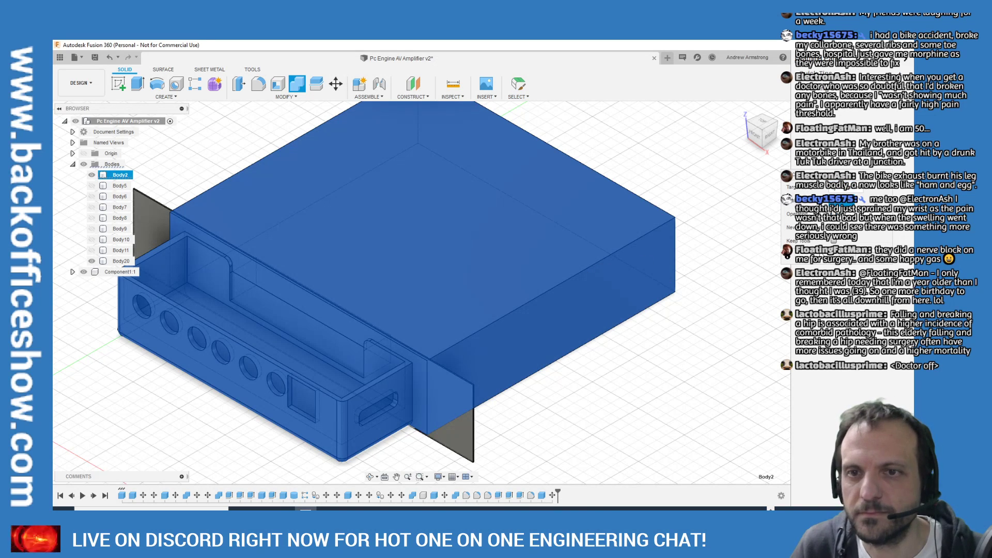
{"action": "left_click", "coordinate": [461, 437]}
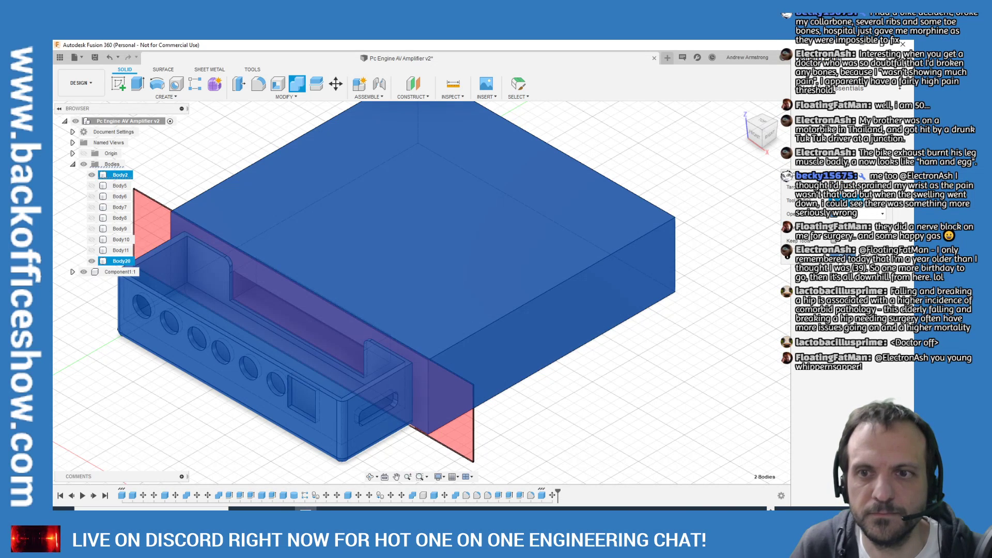
{"action": "key", "text": "Return"}
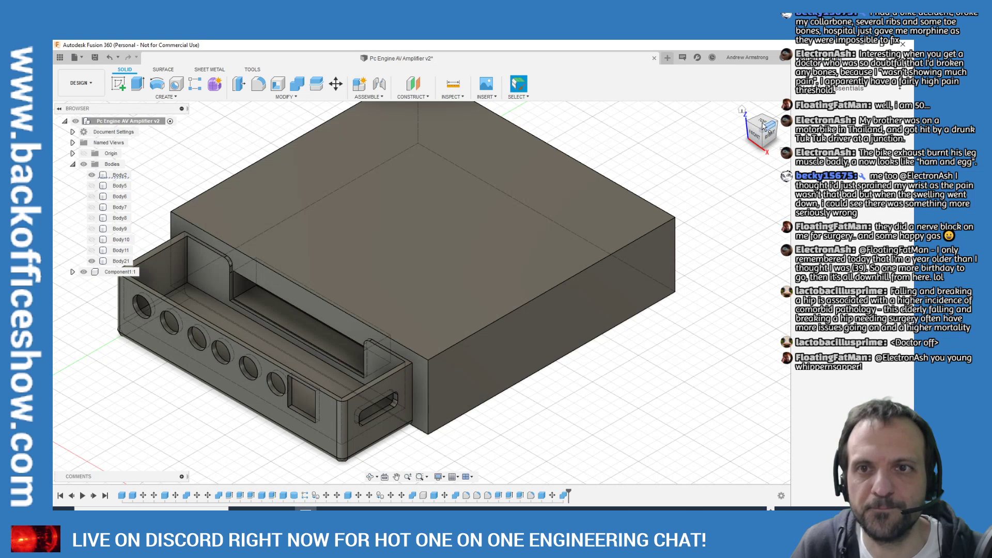
Move the main case body 20 mm straight away from the connector compartment
{"action": "left_click", "coordinate": [762, 126]}
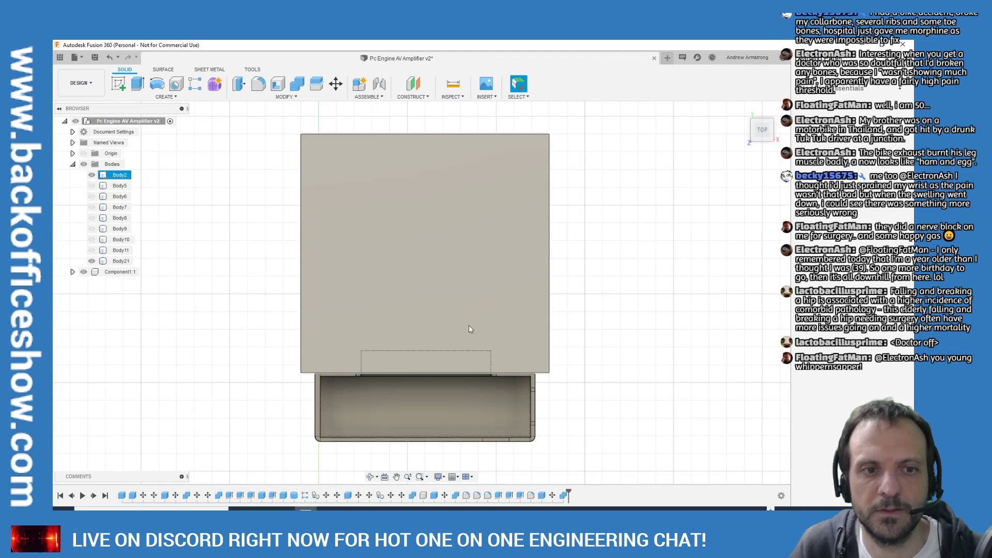
{"action": "left_click", "coordinate": [336, 83]}
{"action": "left_click", "coordinate": [424, 268]}
{"action": "left_click_drag", "start_coordinate": [424, 229], "coordinate": [428, 199]}
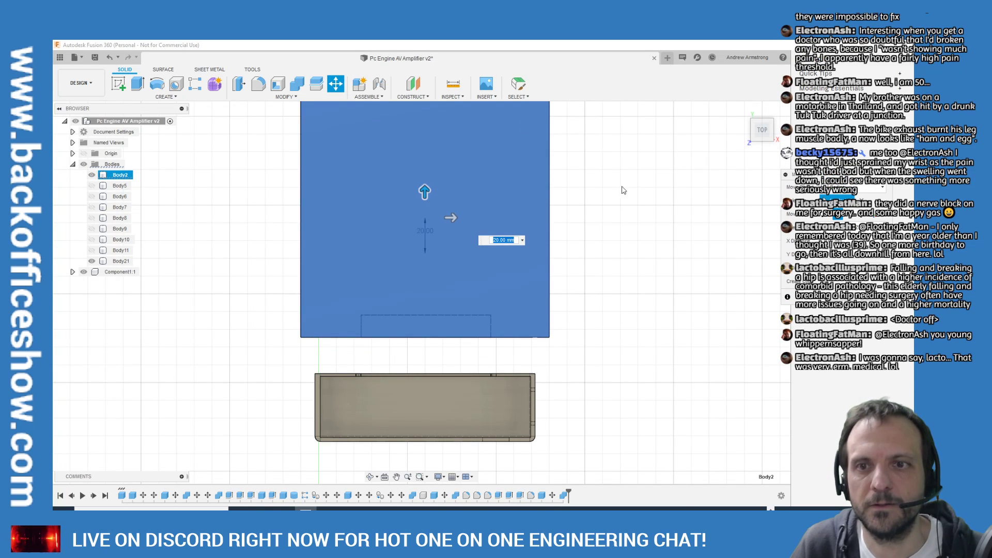
{"action": "left_click", "coordinate": [835, 298]}
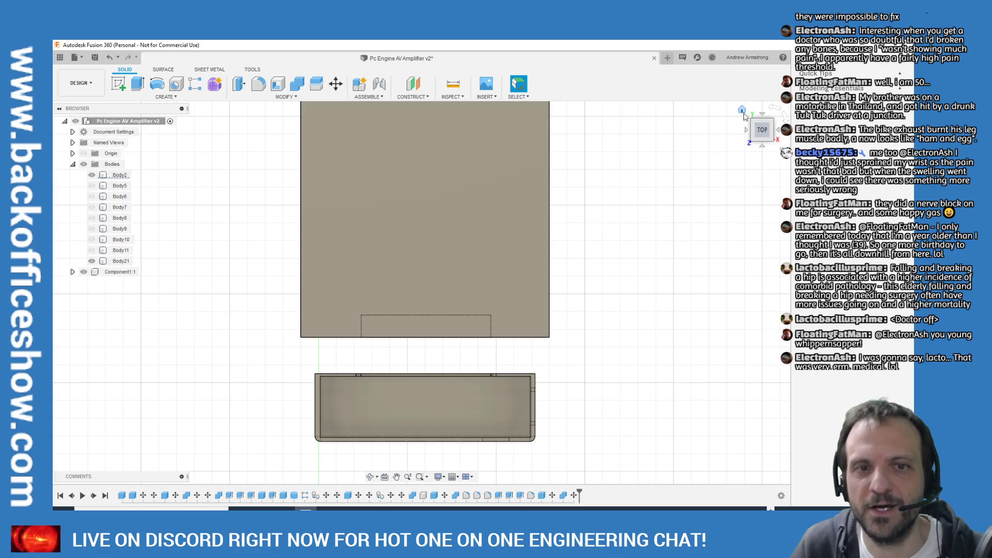
Fillet the connector compartment's outer edge chain on the side facing the main case with a 3 mm radius
{"action": "left_click", "coordinate": [743, 111]}
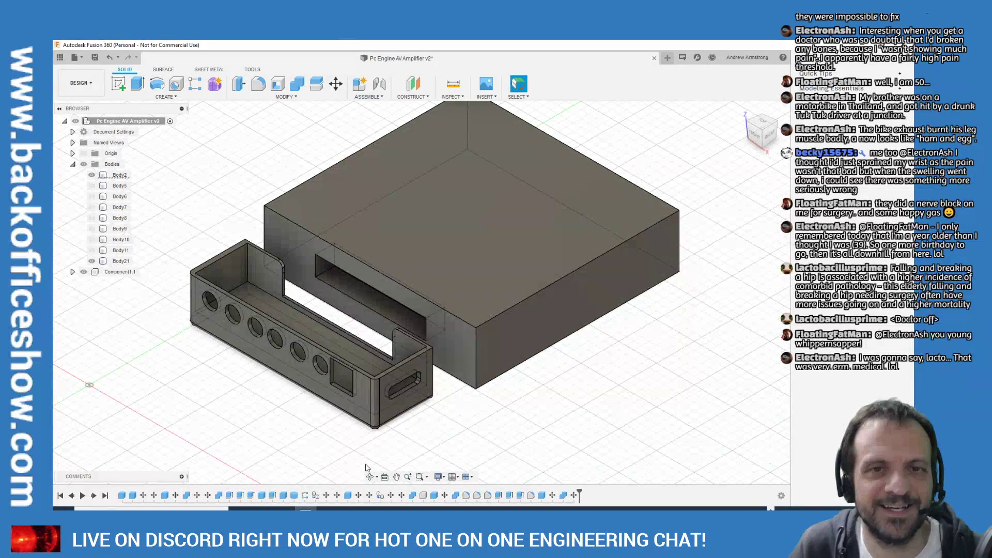
{"action": "left_click_drag", "start_coordinate": [760, 132], "coordinate": [769, 150]}
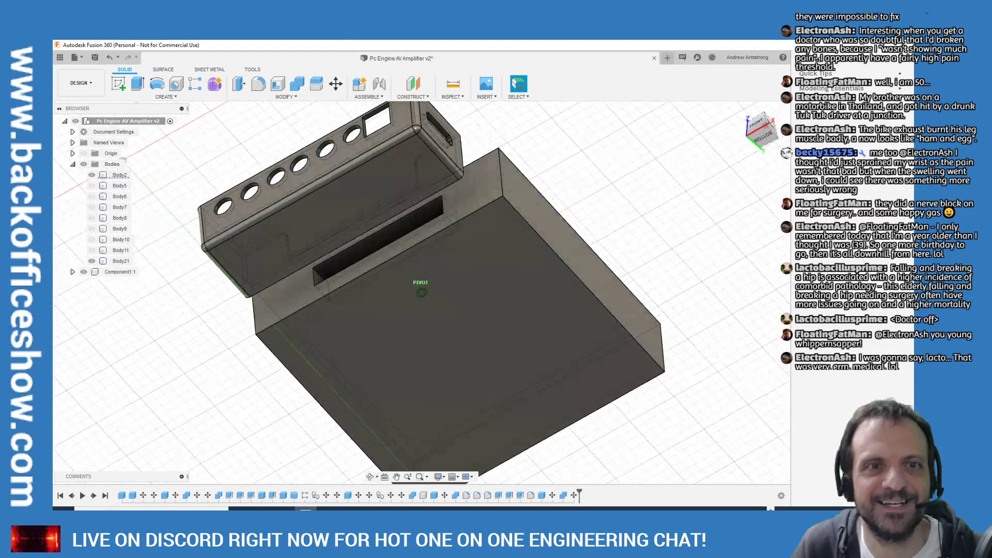
{"action": "middle_click_drag", "start_coordinate": [421, 292], "coordinate": [393, 217], "text": "shift"}
{"action": "scroll", "coordinate": [383, 177], "scroll_direction": "up", "scroll_amount": 5}
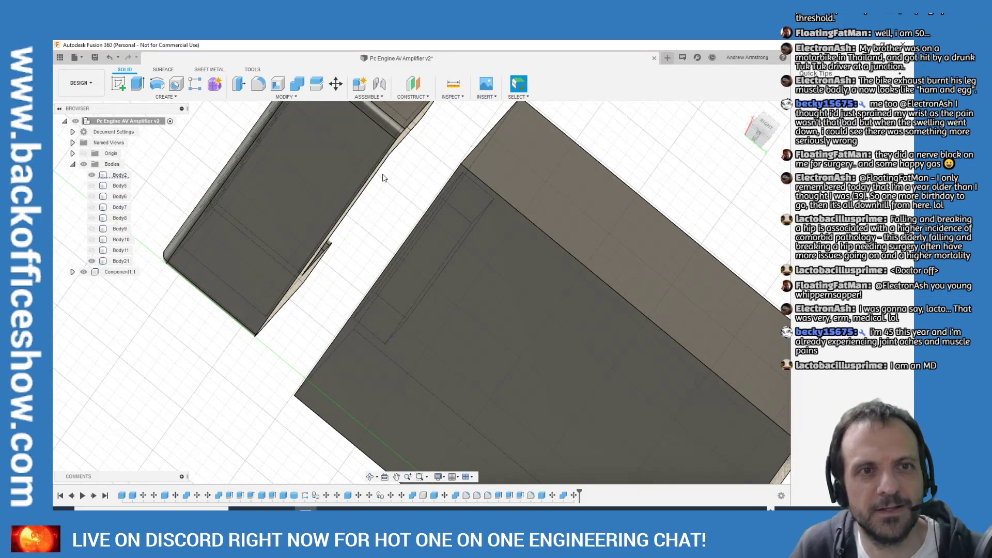
{"action": "left_click", "coordinate": [260, 84]}
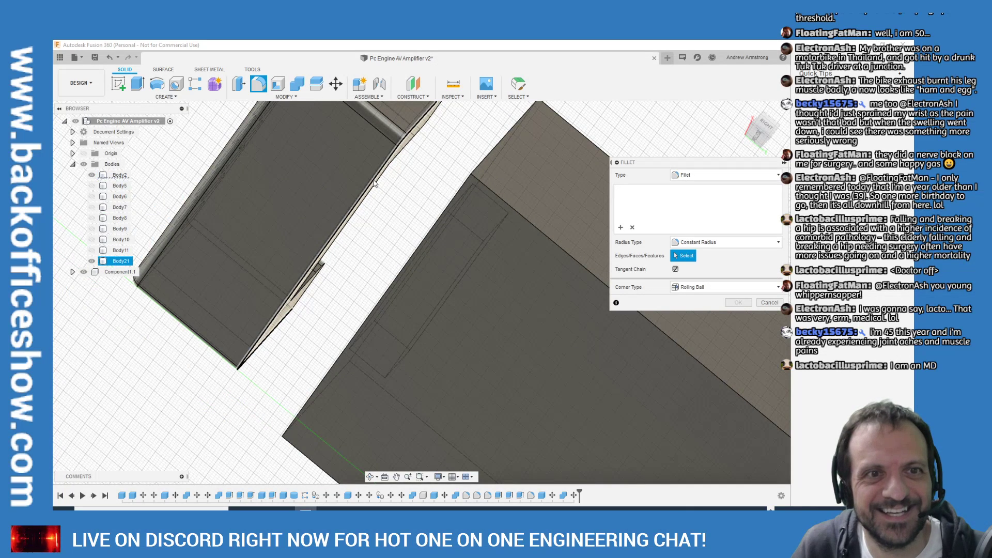
{"action": "left_click", "coordinate": [374, 183]}
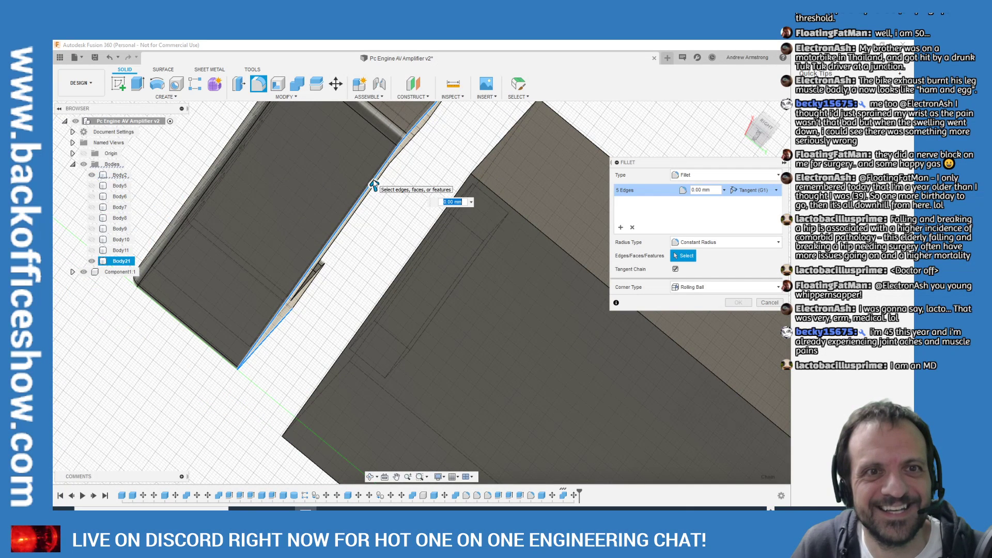
{"action": "left_click", "coordinate": [693, 189]}
{"action": "type", "text": "3"}
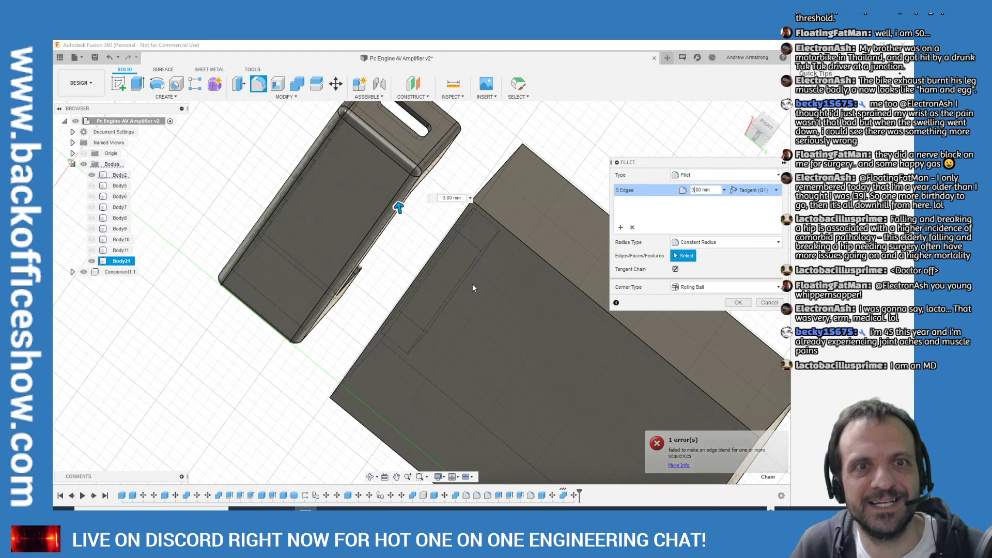
{"action": "left_click", "coordinate": [739, 303]}
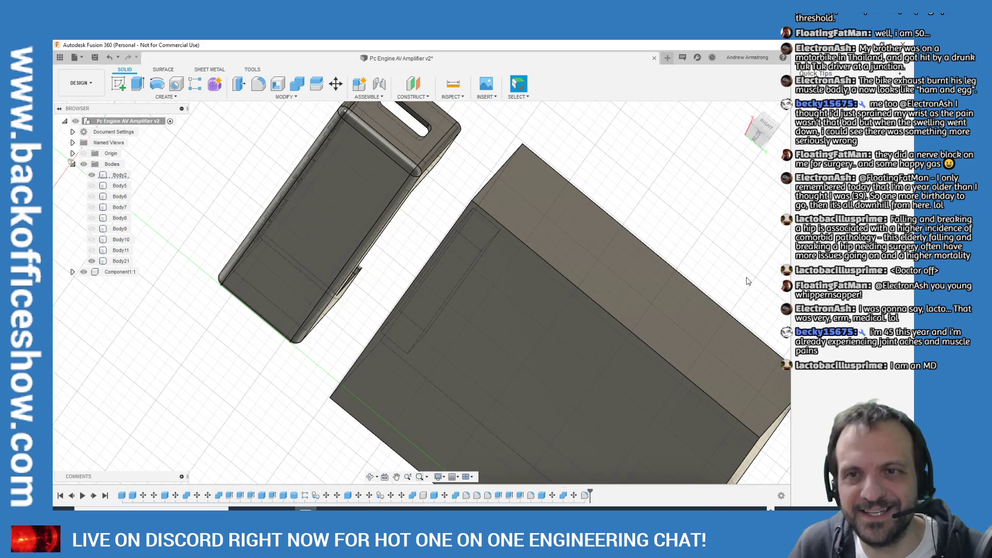
Examine the connector compartment's outer edges and corners from the side, the home view and directly above
{"action": "left_click_drag", "start_coordinate": [757, 131], "coordinate": [731, 150]}
{"action": "mouse_move", "coordinate": [421, 289]}
{"action": "middle_mouse_down", "text": "shift"}
{"action": "mouse_move", "coordinate": [481, 269]}
{"action": "mouse_move", "coordinate": [465, 310]}
{"action": "mouse_move", "coordinate": [439, 289]}
{"action": "mouse_move", "coordinate": [455, 282]}
{"action": "mouse_move", "coordinate": [444, 297]}
{"action": "mouse_move", "coordinate": [428, 290]}
{"action": "mouse_move", "coordinate": [449, 300]}
{"action": "mouse_move", "coordinate": [433, 320]}
{"action": "mouse_move", "coordinate": [421, 292]}
{"action": "mouse_move", "coordinate": [431, 297]}
{"action": "middle_mouse_up", "text": "shift"}
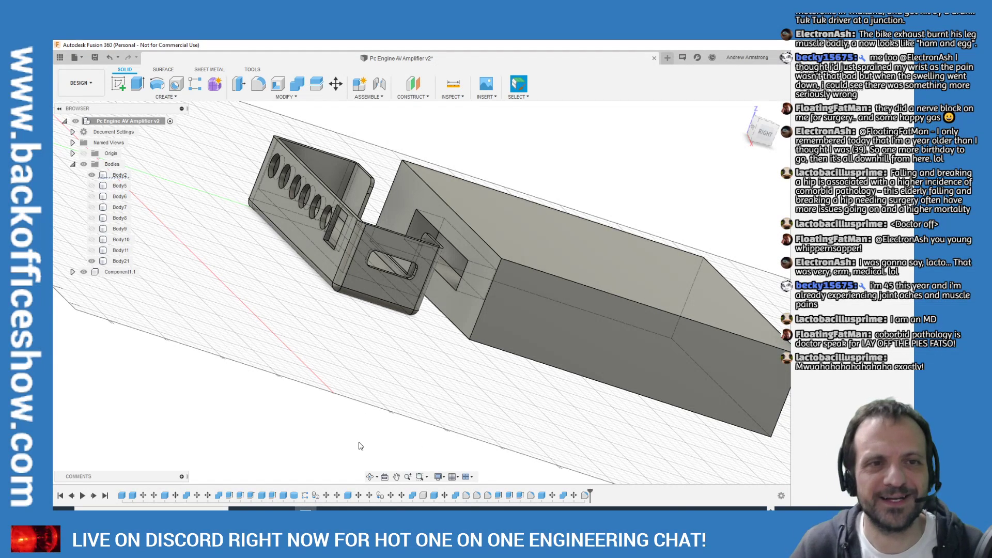
{"action": "left_click", "coordinate": [357, 224]}
{"action": "scroll", "coordinate": [358, 223], "scroll_direction": "up", "scroll_amount": 5}
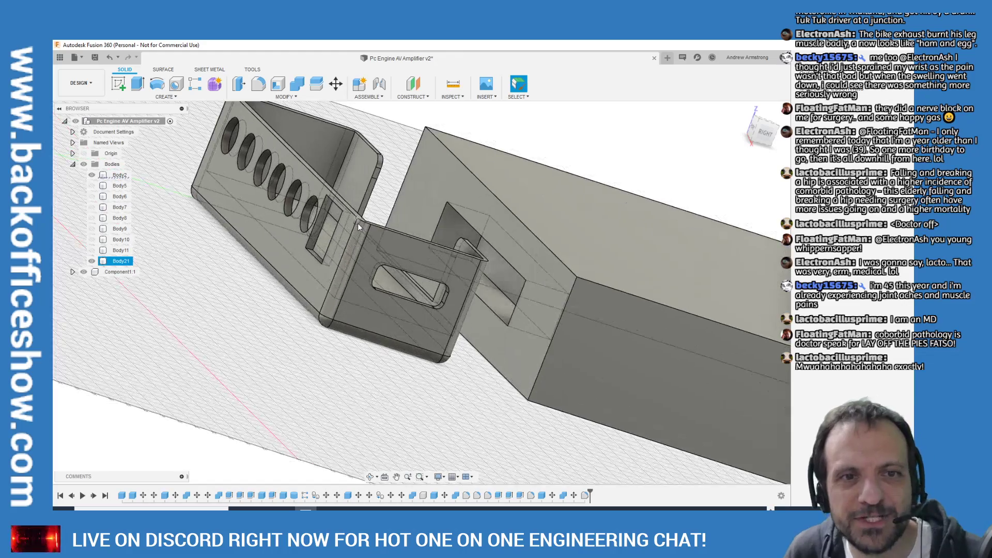
{"action": "key", "text": "Escape"}
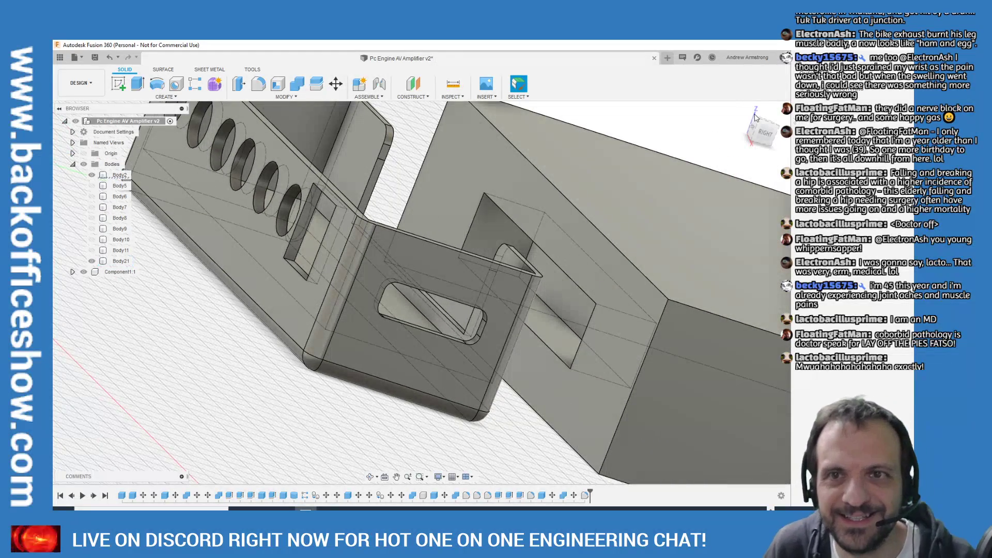
{"action": "left_click", "coordinate": [741, 110]}
{"action": "left_click", "coordinate": [239, 388]}
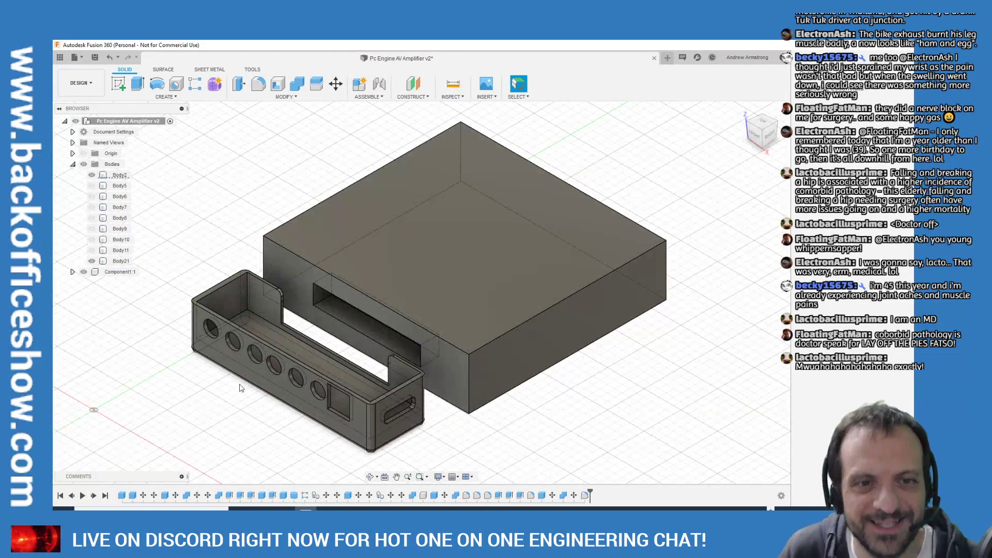
{"action": "scroll", "coordinate": [240, 382], "scroll_direction": "up", "scroll_amount": 3}
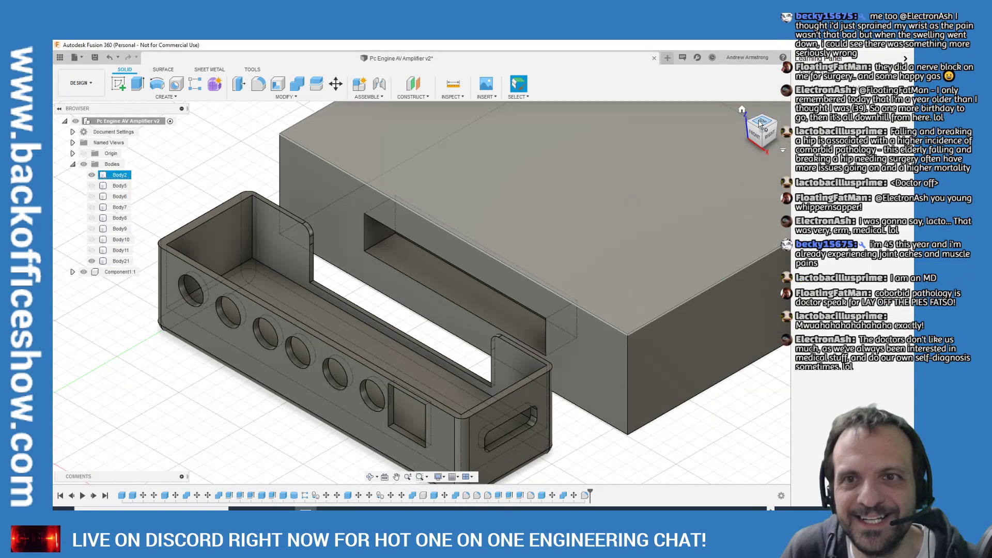
{"action": "left_click", "coordinate": [760, 123]}
{"action": "scroll", "coordinate": [240, 345], "scroll_direction": "down", "scroll_amount": 3}
{"action": "scroll", "coordinate": [348, 348], "scroll_direction": "up", "scroll_amount": 1}
{"action": "left_click", "coordinate": [348, 348]}
{"action": "scroll", "coordinate": [274, 333], "scroll_direction": "up", "scroll_amount": 4}
{"action": "left_click", "coordinate": [274, 333]}
{"action": "scroll", "coordinate": [310, 320], "scroll_direction": "up", "scroll_amount": 3}
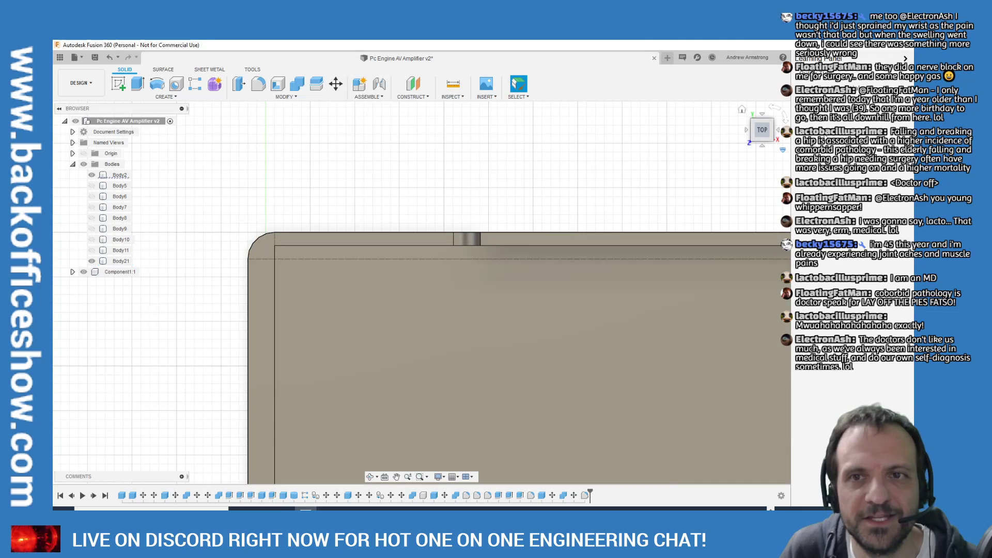
Fillet the compartment's inner vertical corner between the plain end wall and the wall facing the main case with a 3 mm radius
{"action": "left_click", "coordinate": [742, 110]}
{"action": "left_click", "coordinate": [308, 299]}
{"action": "scroll", "coordinate": [320, 248], "scroll_direction": "up", "scroll_amount": 6}
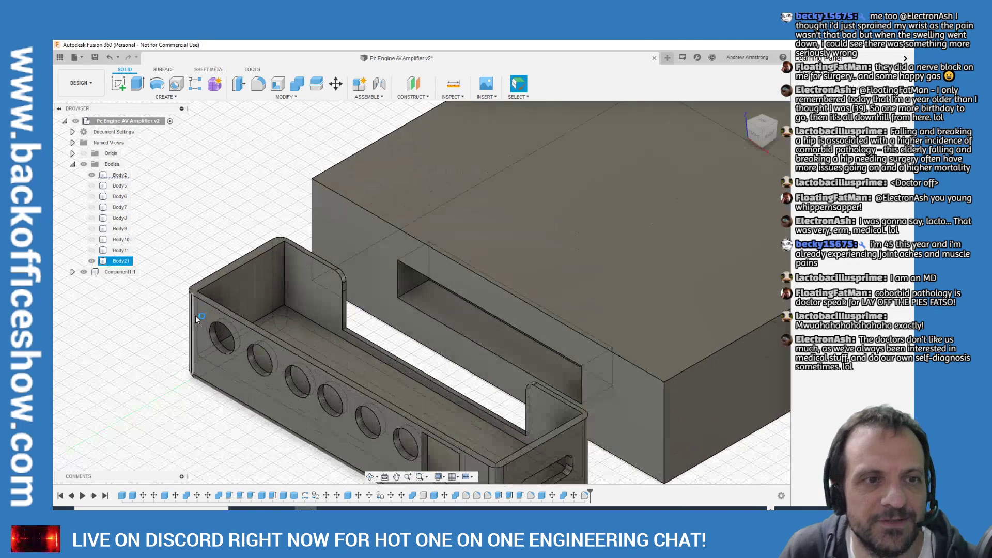
{"action": "left_click", "coordinate": [330, 225]}
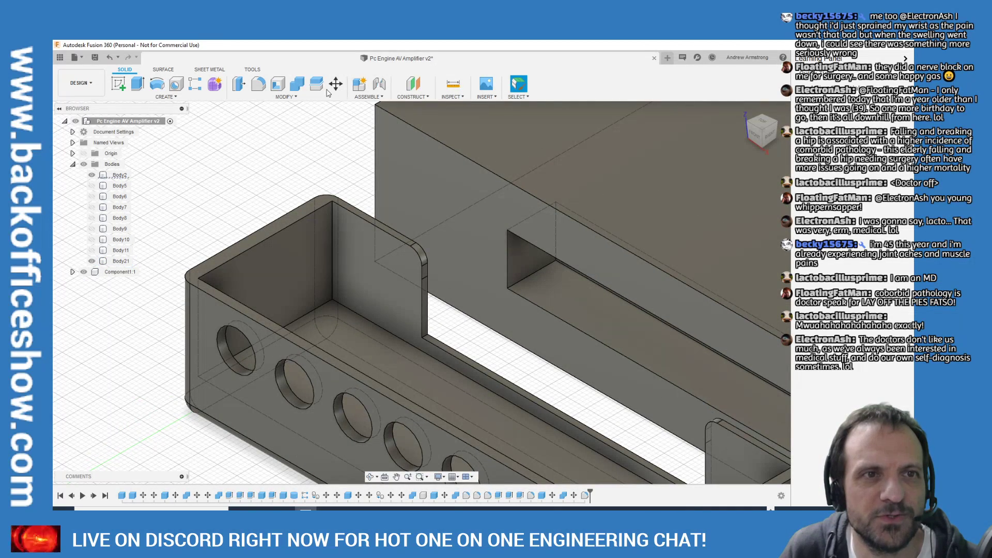
{"action": "left_click", "coordinate": [266, 89]}
{"action": "left_click", "coordinate": [332, 253]}
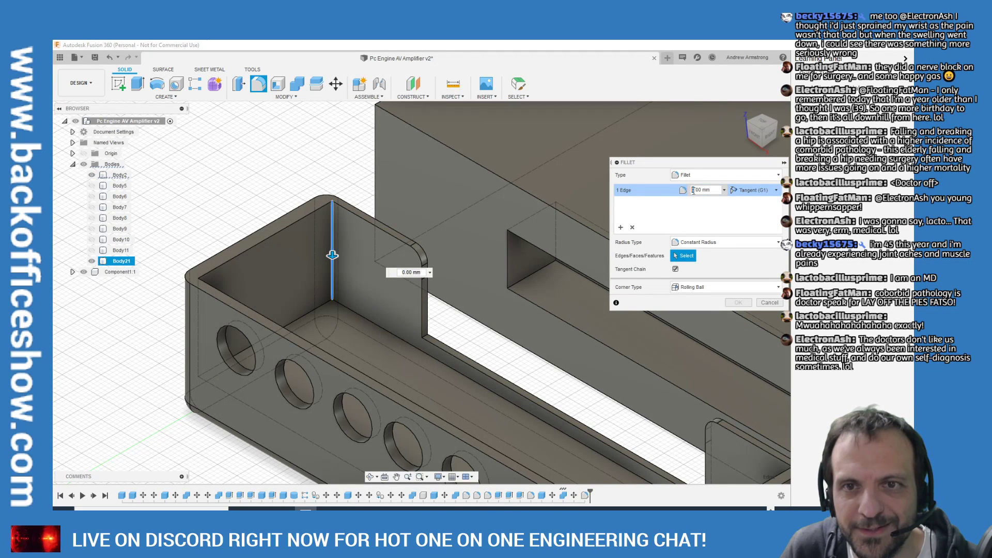
{"action": "type", "text": "3"}
{"action": "key", "text": "Tab"}
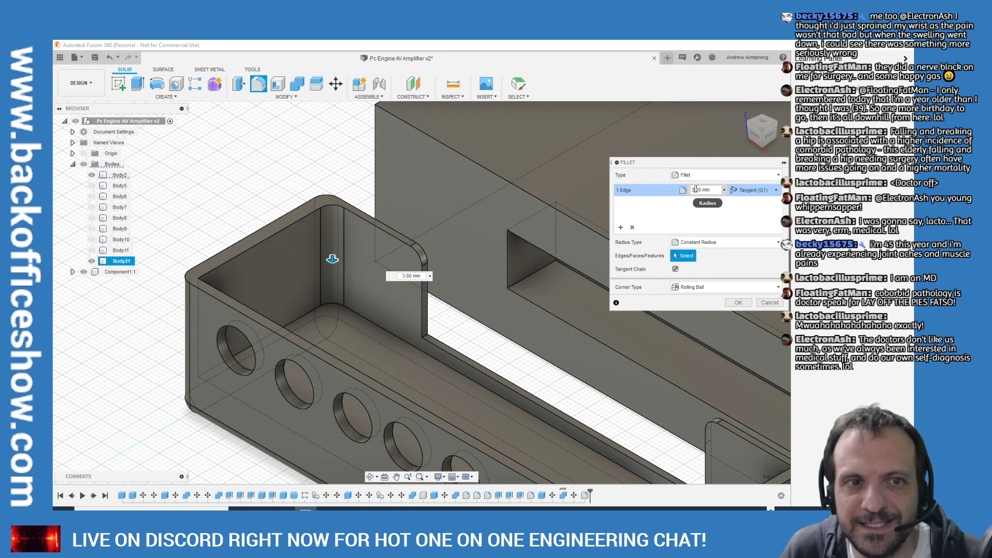
{"action": "left_click", "coordinate": [729, 301]}
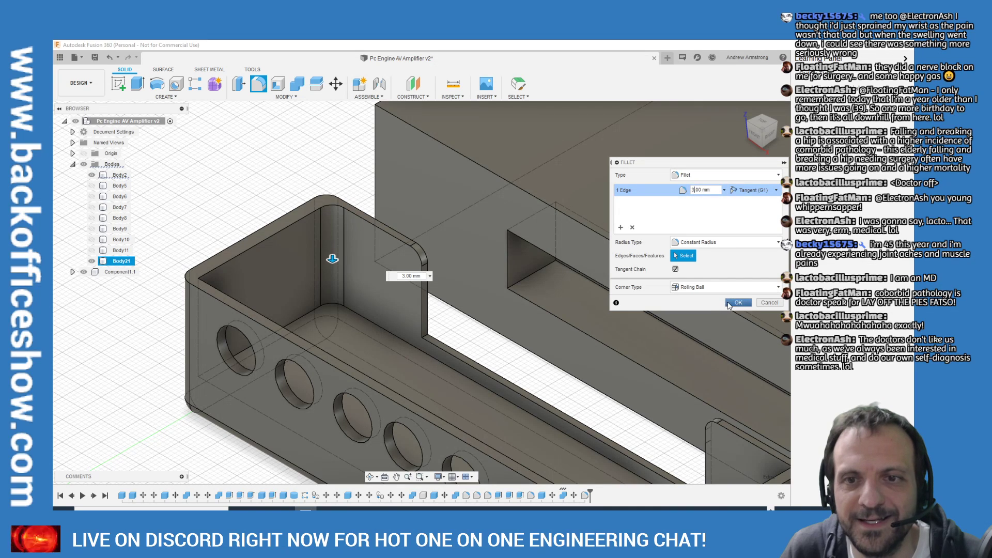
Fillet the inner vertical corner between the plain end wall and the wall with the round holes with a 3 mm radius
{"action": "left_click", "coordinate": [779, 135]}
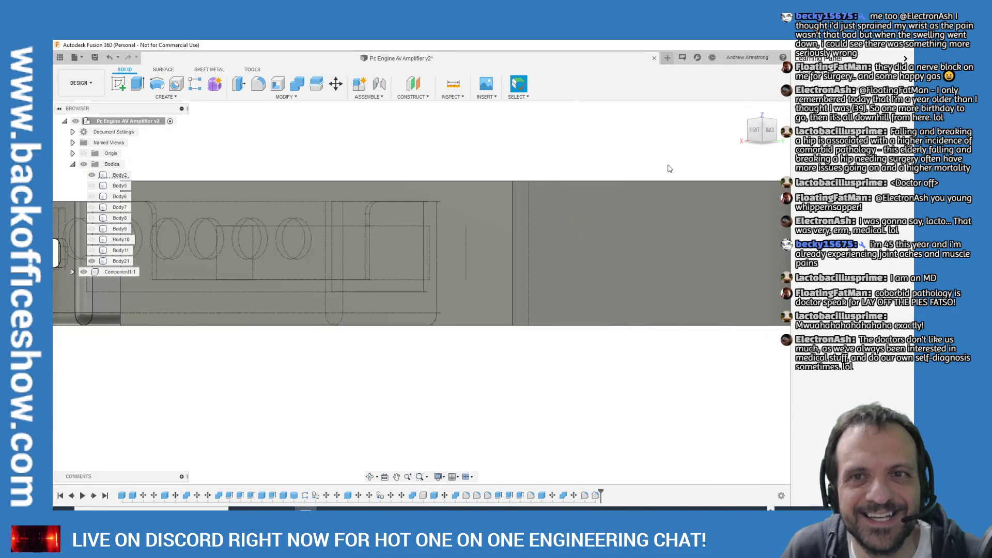
{"action": "middle_click_drag", "start_coordinate": [421, 287], "coordinate": [316, 156], "text": "shift"}
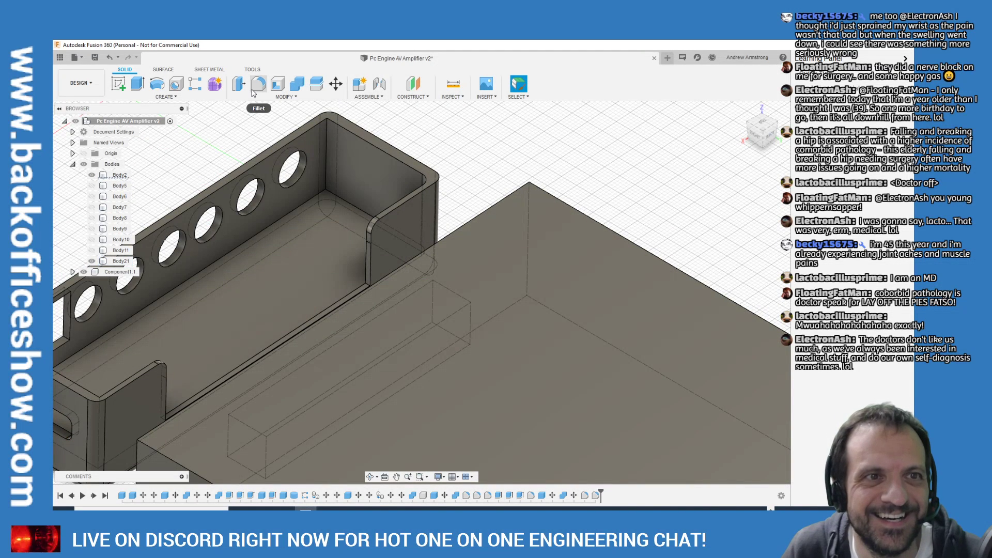
{"action": "left_click", "coordinate": [258, 83]}
{"action": "left_click", "coordinate": [325, 150]}
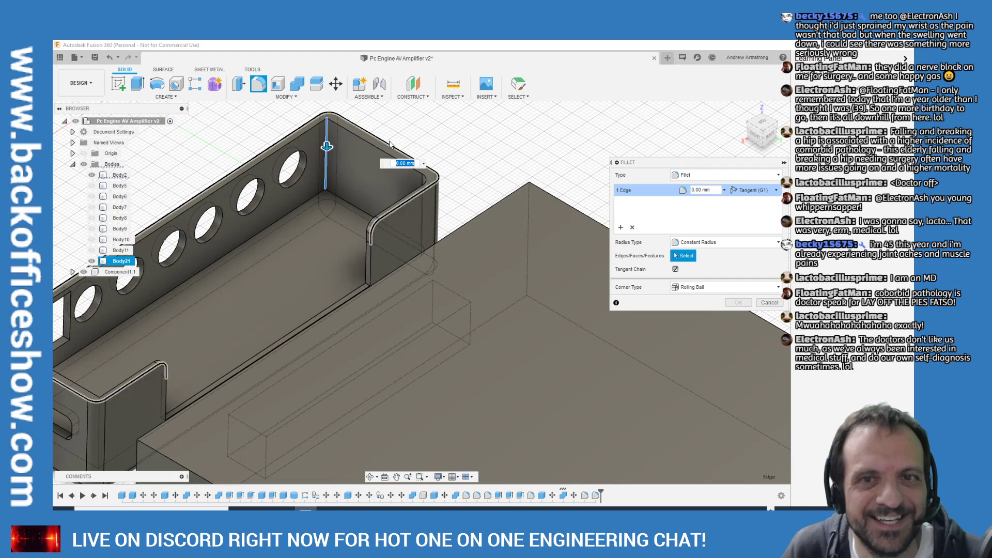
{"action": "type", "text": "3mm"}
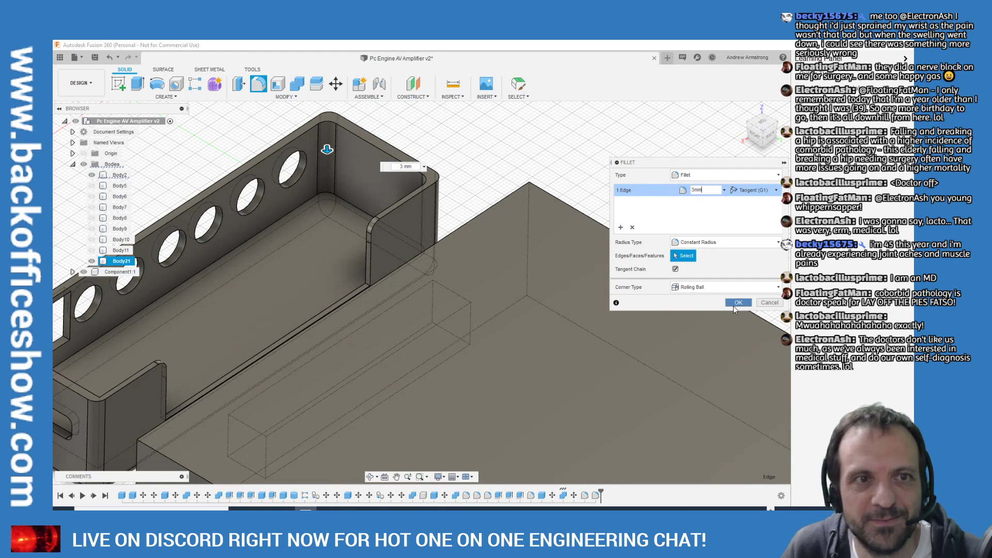
{"action": "left_click", "coordinate": [732, 305]}
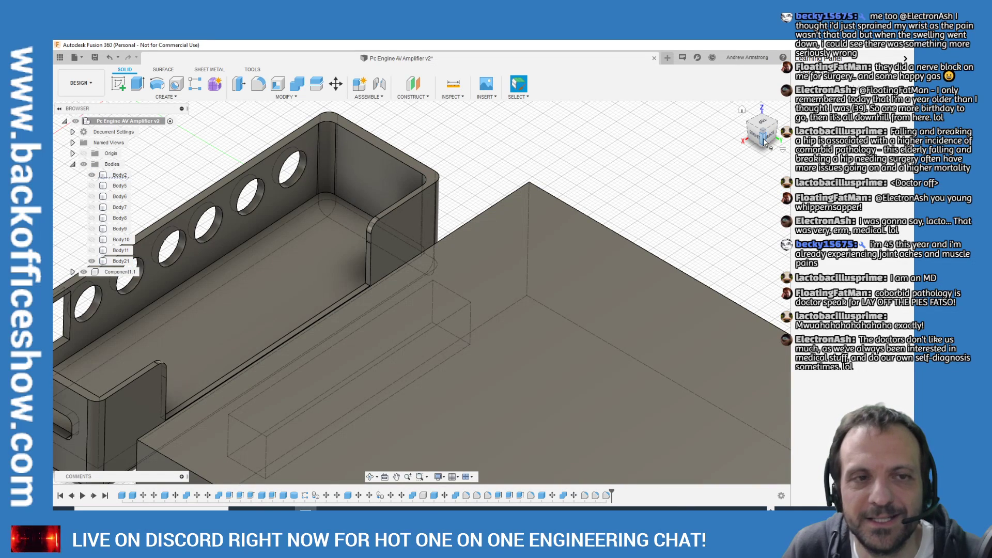
Fillet the inner vertical corner between the slotted end wall and the round-hole wall, beside the square cutout, with a 3 mm radius
{"action": "left_click", "coordinate": [764, 142]}
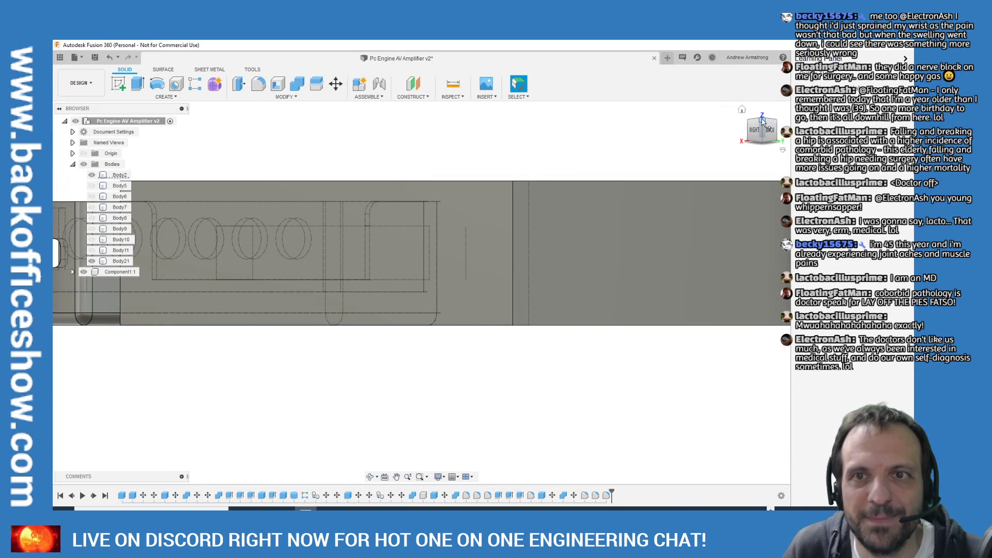
{"action": "left_click", "coordinate": [763, 122]}
{"action": "left_click", "coordinate": [769, 125]}
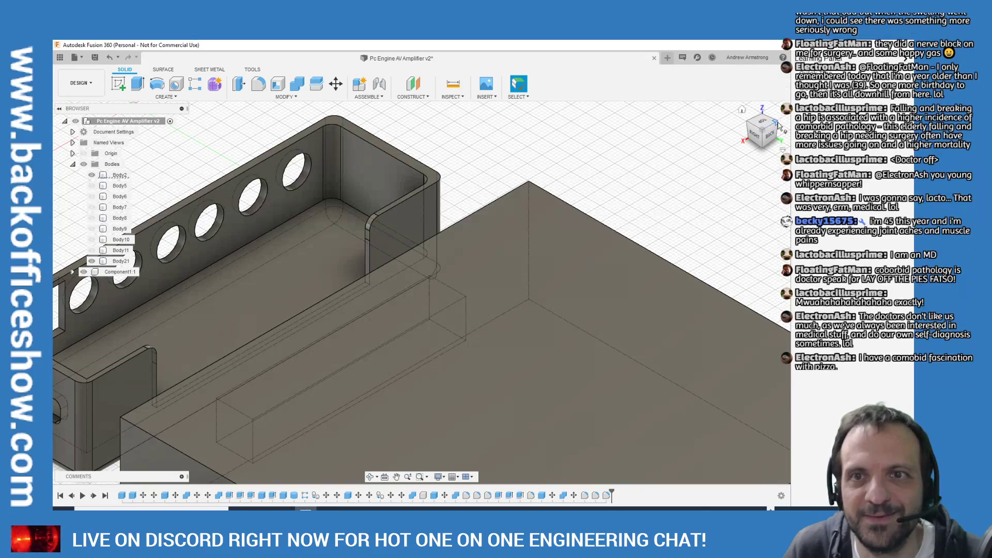
{"action": "scroll", "coordinate": [389, 241], "scroll_direction": "down", "scroll_amount": 2}
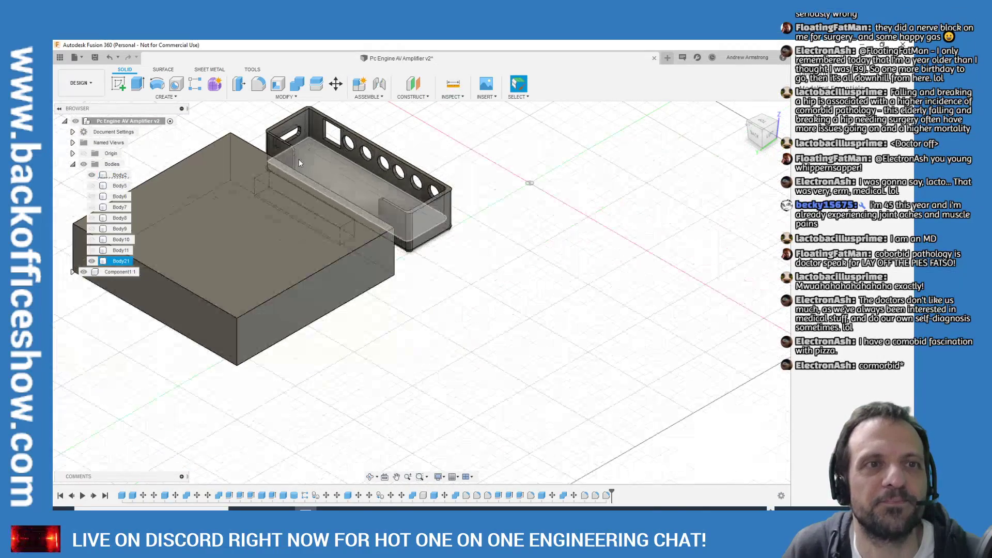
{"action": "scroll", "coordinate": [296, 273], "scroll_direction": "up", "scroll_amount": 2}
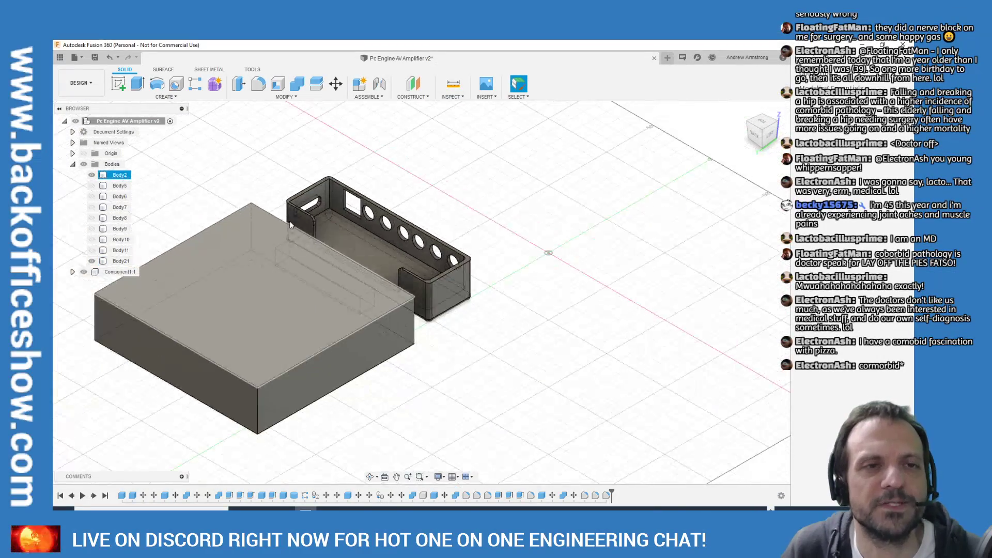
{"action": "scroll", "coordinate": [310, 103], "scroll_direction": "up", "scroll_amount": 5}
{"action": "left_click", "coordinate": [259, 83]}
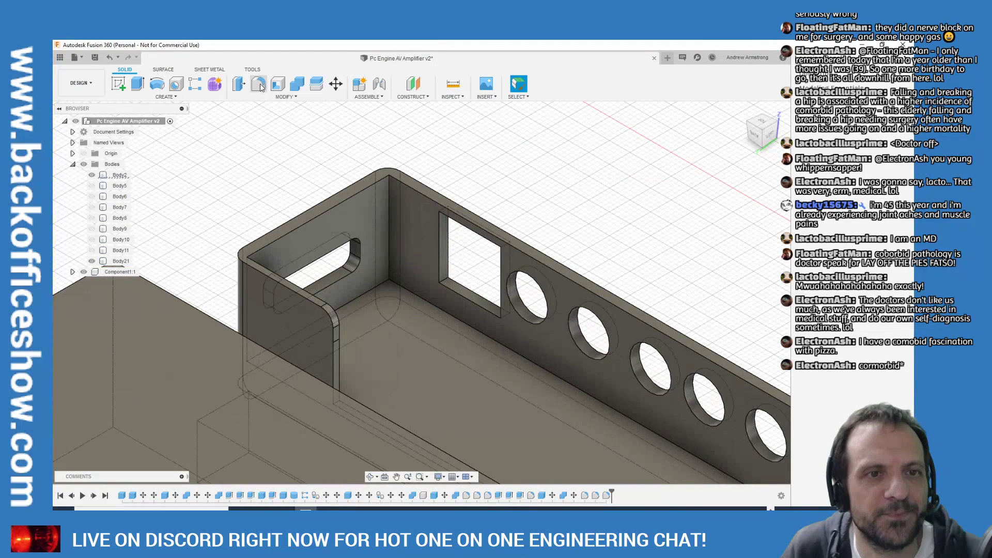
{"action": "left_click", "coordinate": [389, 214]}
{"action": "left_click", "coordinate": [714, 189]}
{"action": "type", "text": "3mm"}
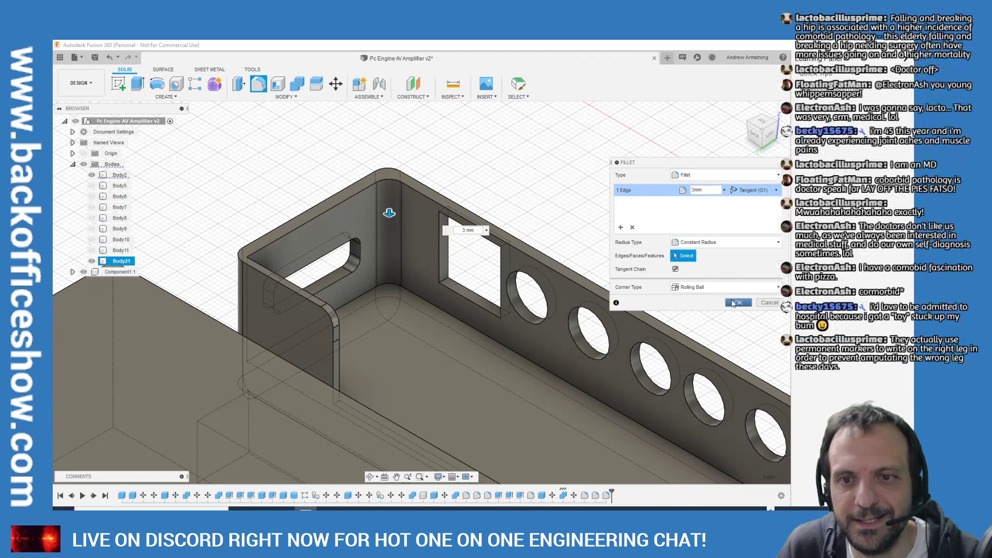
{"action": "left_click", "coordinate": [736, 303]}
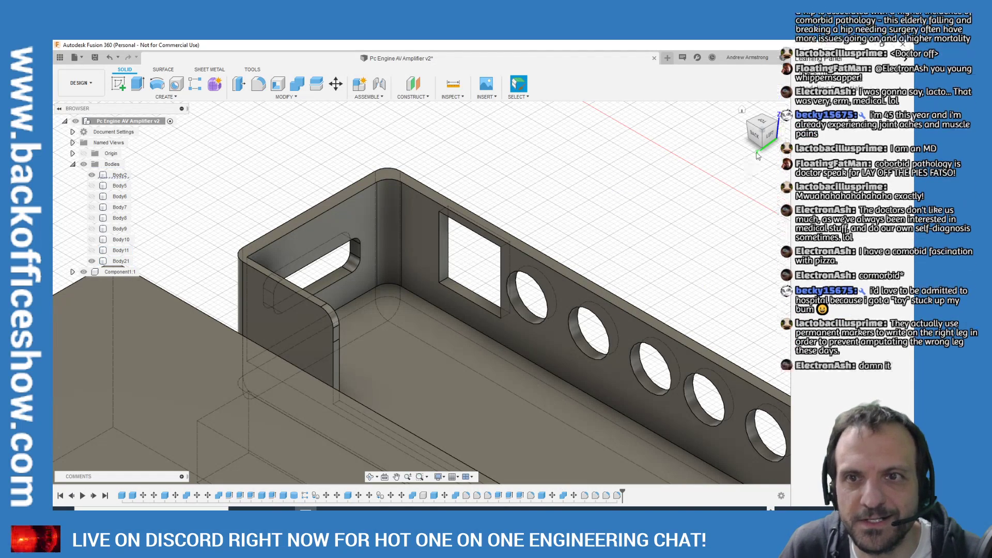
Fillet the inner vertical corner between the slotted end wall and the wall facing the main case with a 3 mm radius
{"action": "left_click_drag", "start_coordinate": [776, 126], "coordinate": [635, 191]}
{"action": "left_click", "coordinate": [620, 200]}
{"action": "scroll", "coordinate": [620, 200], "scroll_direction": "down", "scroll_amount": 5}
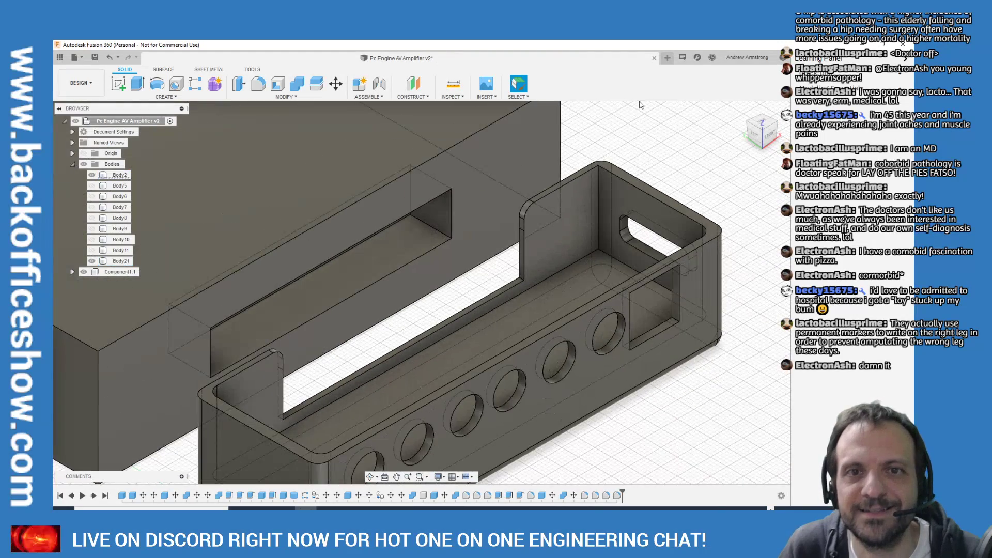
{"action": "scroll", "coordinate": [593, 170], "scroll_direction": "up", "scroll_amount": 6}
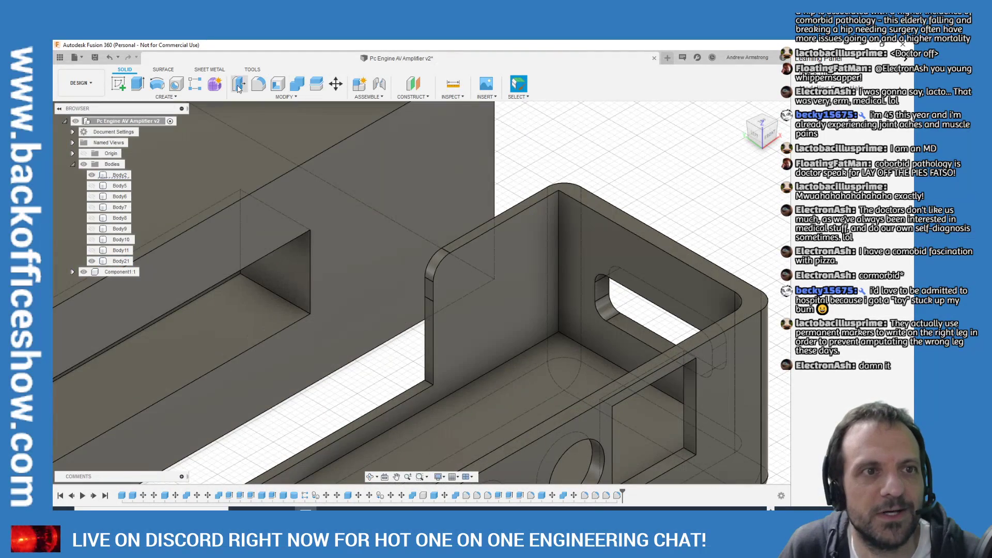
{"action": "key", "text": "f"}
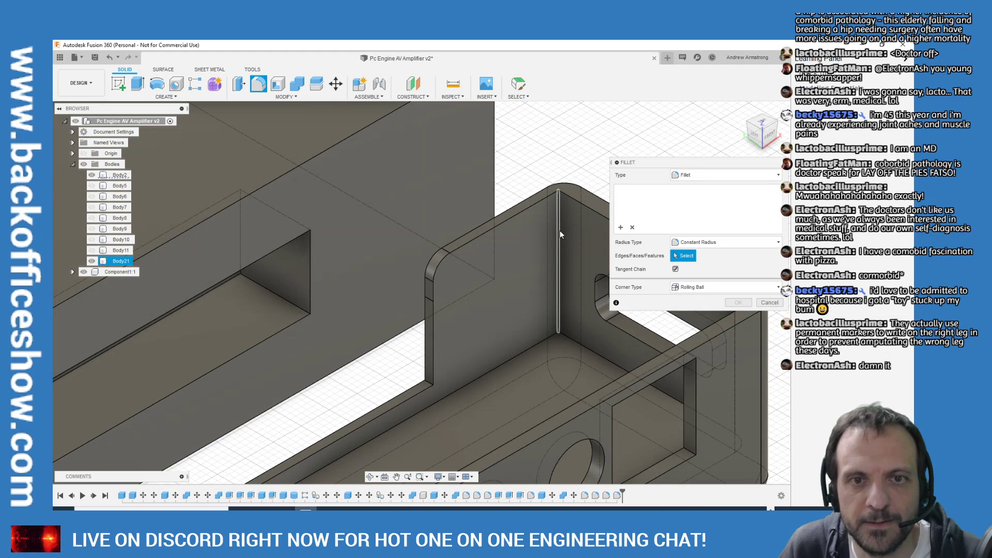
{"action": "left_click", "coordinate": [559, 230]}
{"action": "type", "text": "3"}
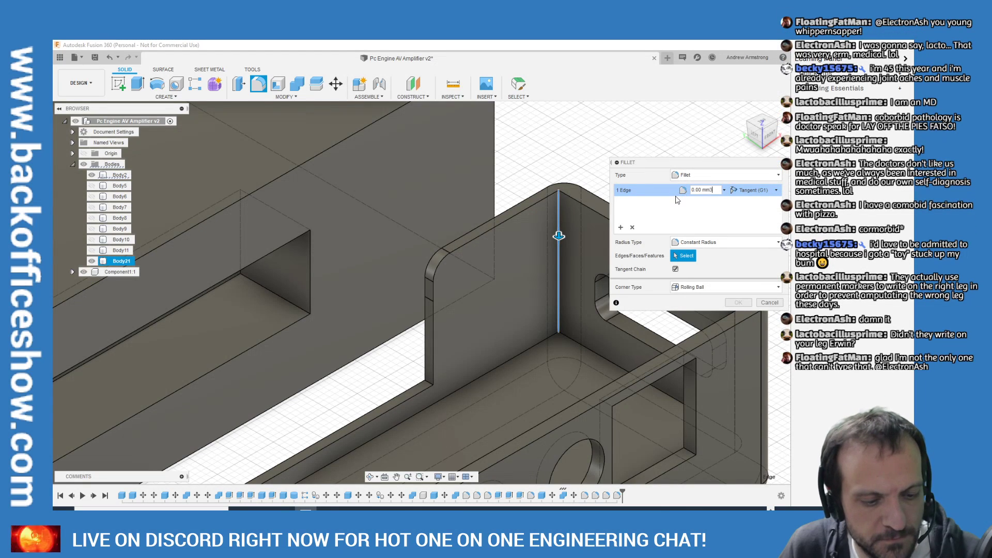
{"action": "type", "text": "mm"}
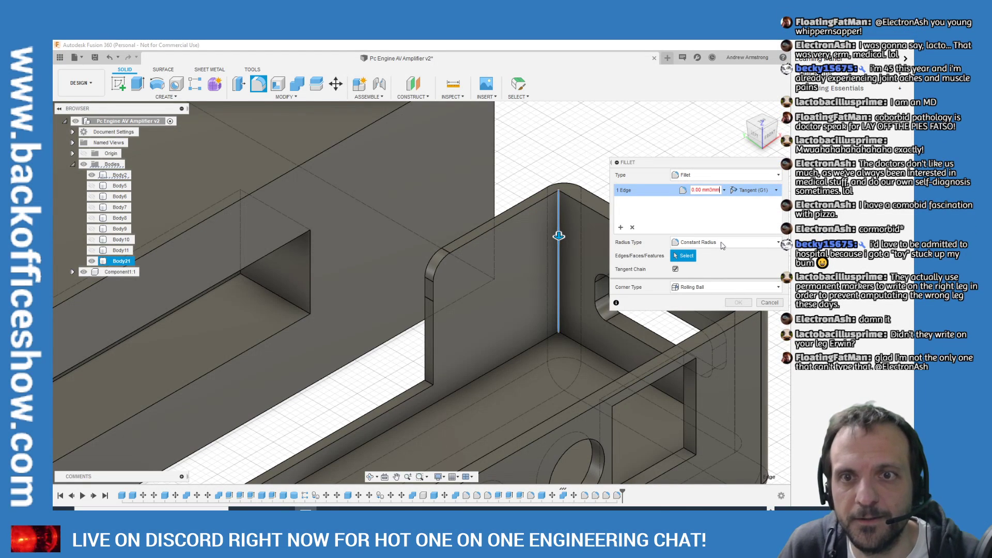
{"action": "triple_click", "coordinate": [697, 188]}
{"action": "type", "text": "3"}
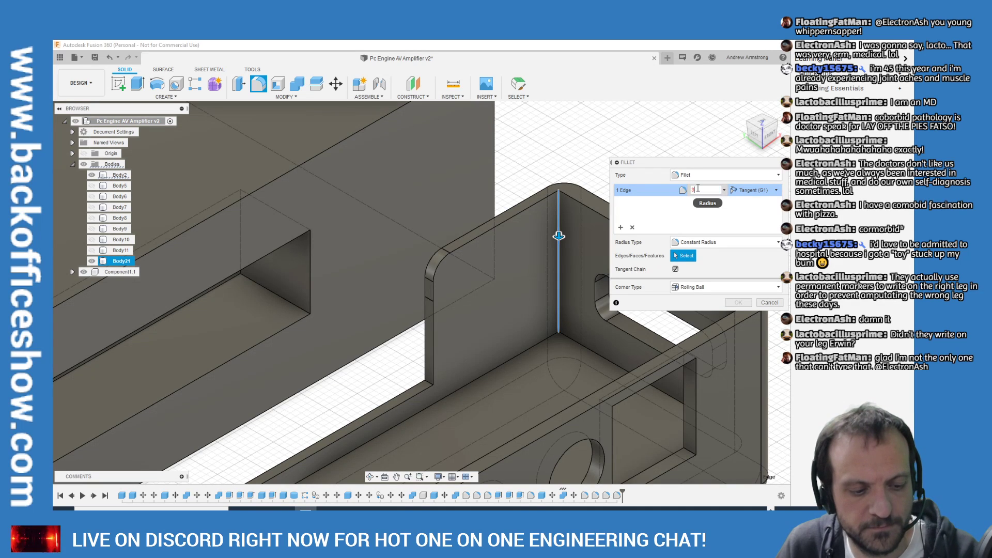
{"action": "left_click", "coordinate": [744, 304]}
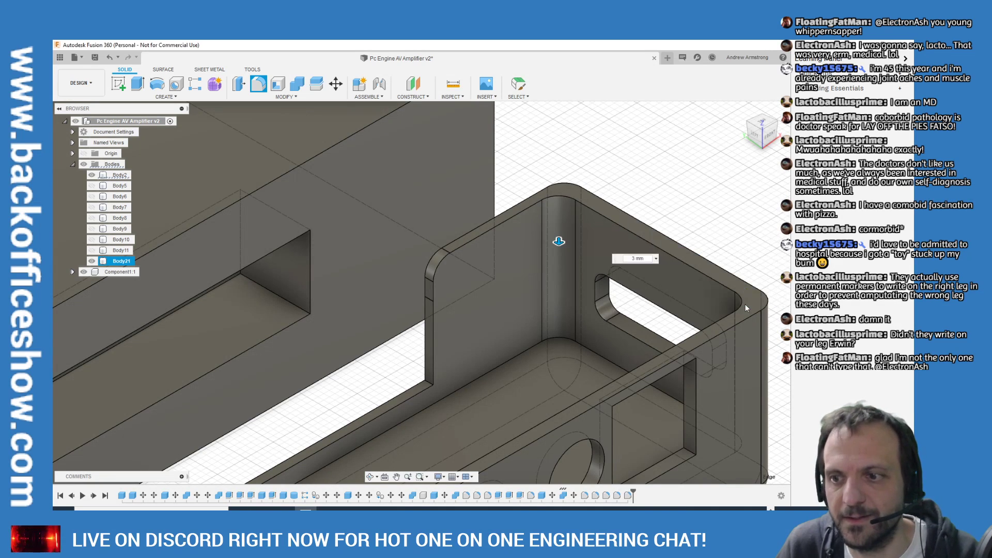
{"action": "left_click", "coordinate": [504, 230]}
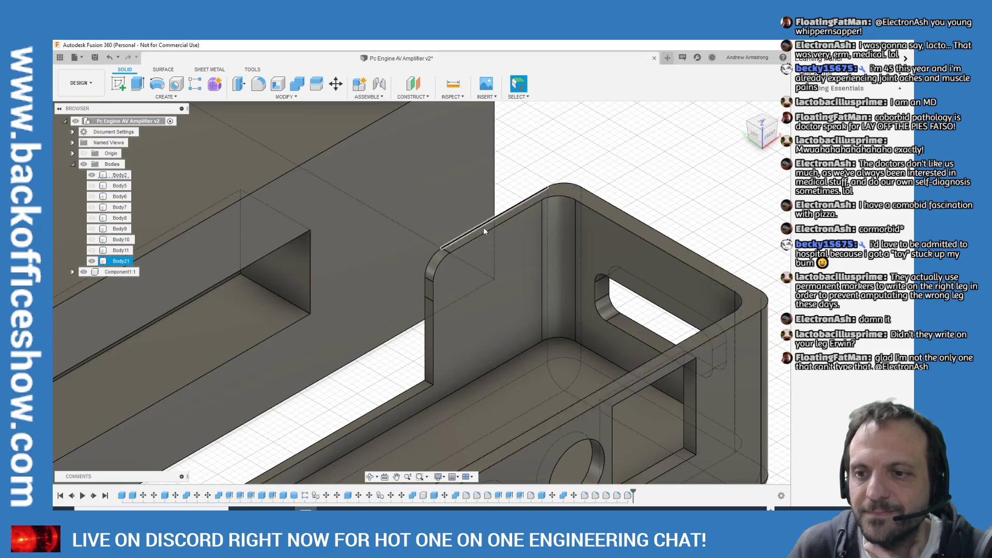
Examine the connector compartment's rounded corners and the main case from the home view
{"action": "scroll", "coordinate": [482, 227], "scroll_direction": "down", "scroll_amount": 5}
{"action": "key", "text": "Escape"}
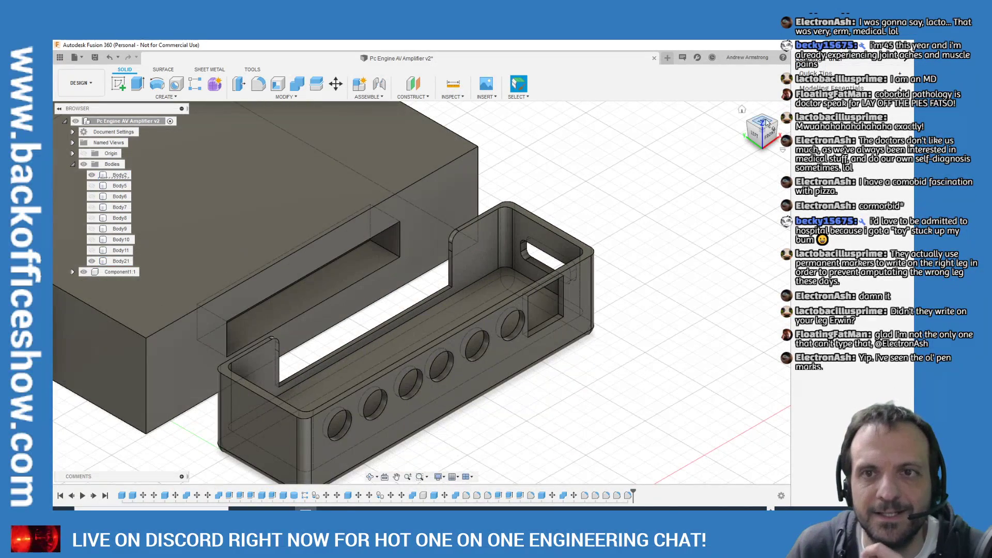
{"action": "left_click", "coordinate": [742, 111]}
{"action": "left_click", "coordinate": [555, 258]}
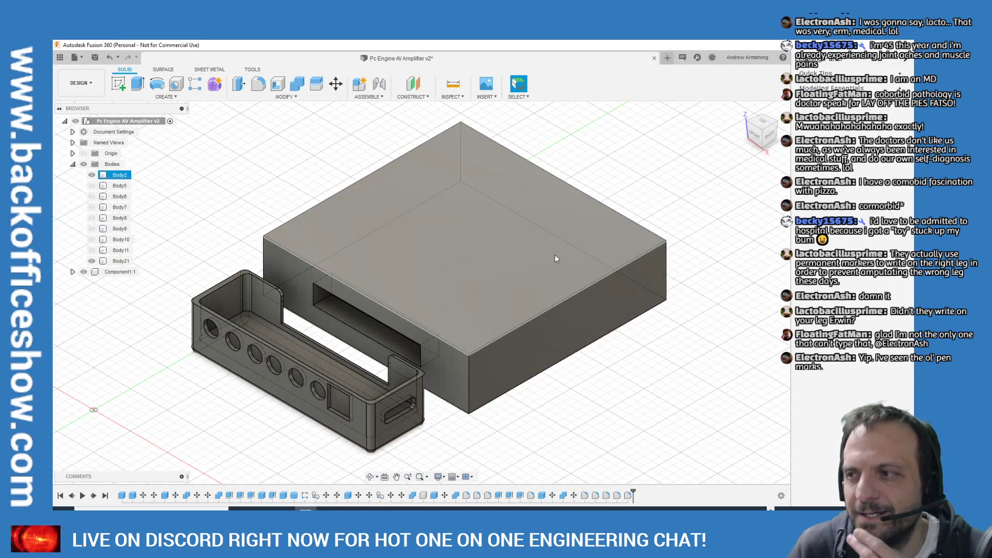
{"action": "scroll", "coordinate": [256, 279], "scroll_direction": "up", "scroll_amount": 5}
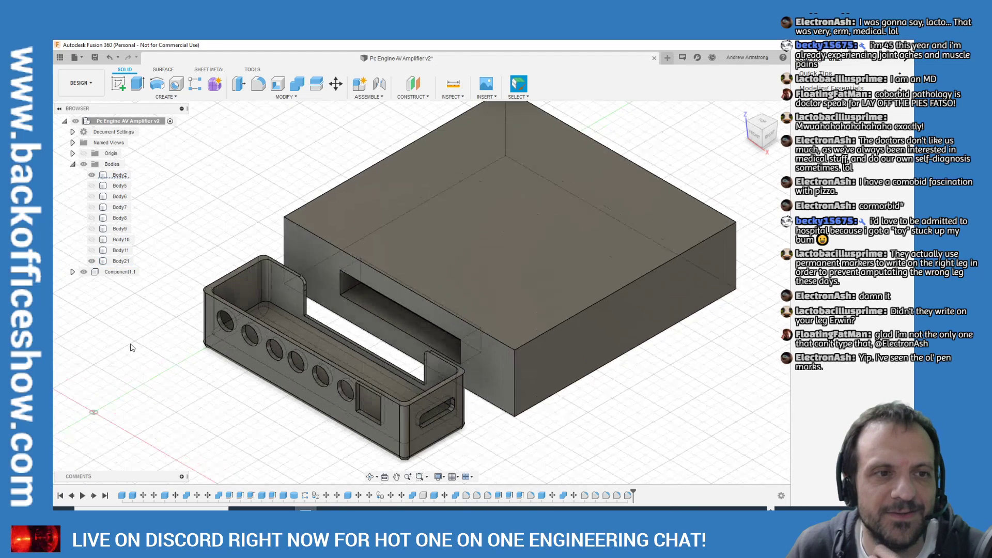
{"action": "left_click", "coordinate": [252, 274]}
{"action": "left_click", "coordinate": [623, 183]}
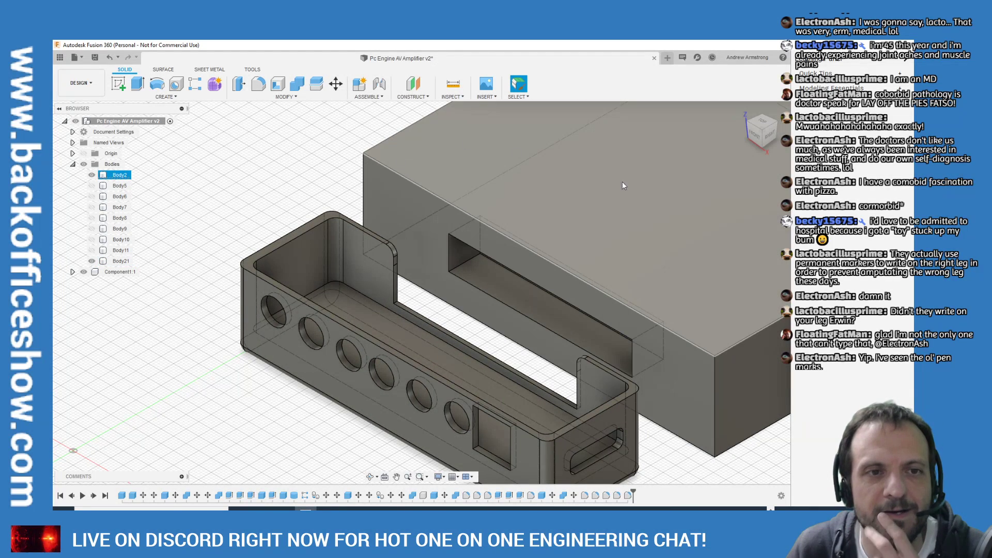
{"action": "scroll", "coordinate": [500, 222], "scroll_direction": "down", "scroll_amount": 2}
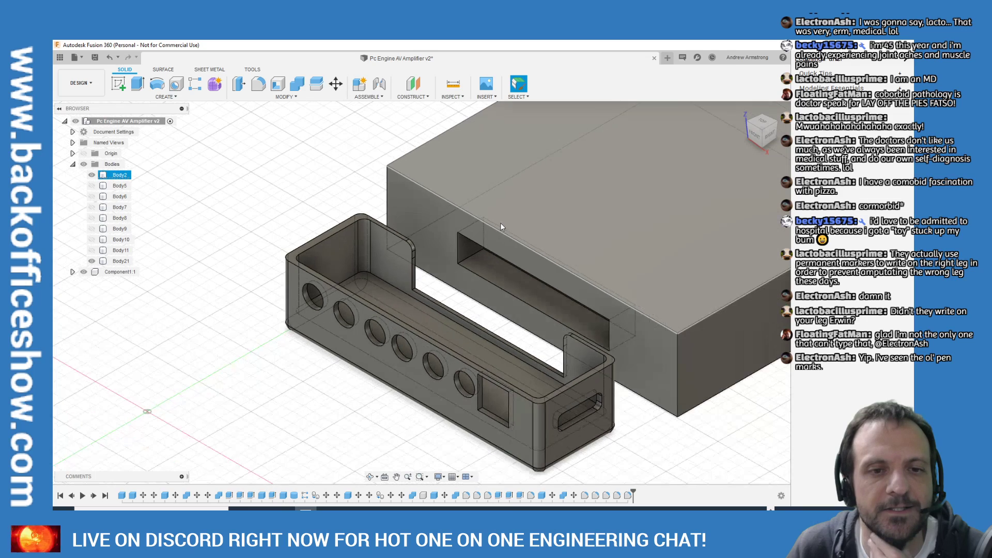
{"action": "key", "text": "Escape"}
{"action": "left_click", "coordinate": [719, 362]}
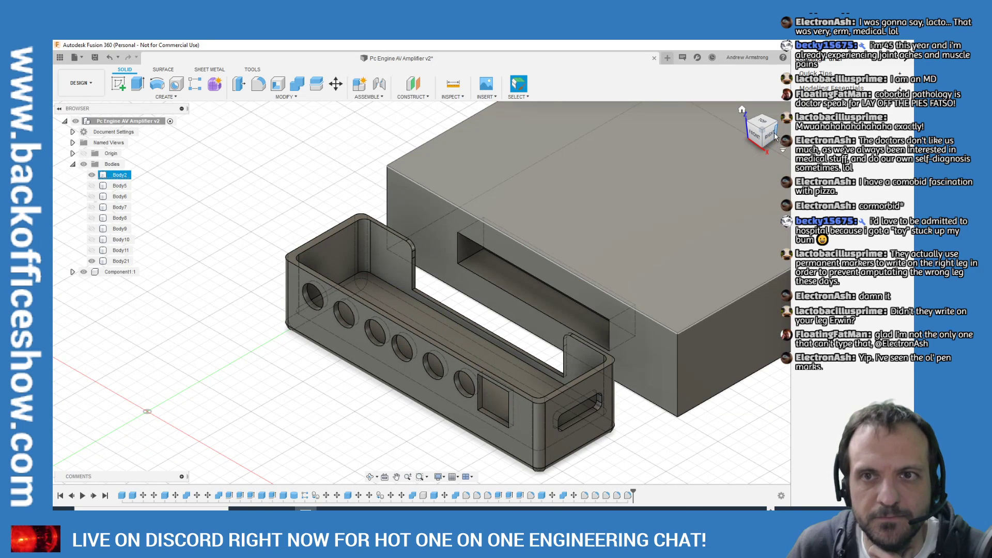
Fillet the outer edge loop of the slot in the compartment's end wall with a 0.5 mm radius
{"action": "left_click", "coordinate": [773, 135]}
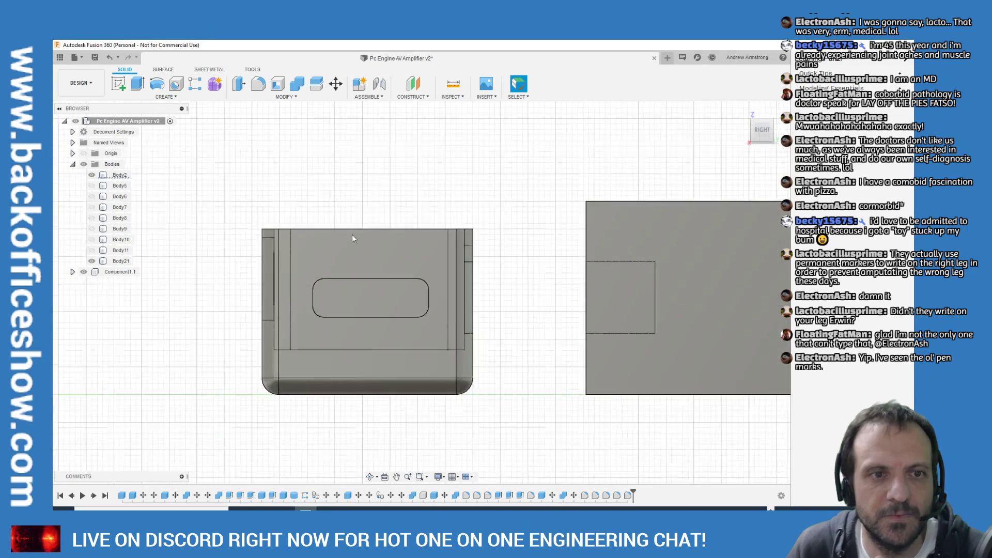
{"action": "scroll", "coordinate": [352, 238], "scroll_direction": "up", "scroll_amount": 5}
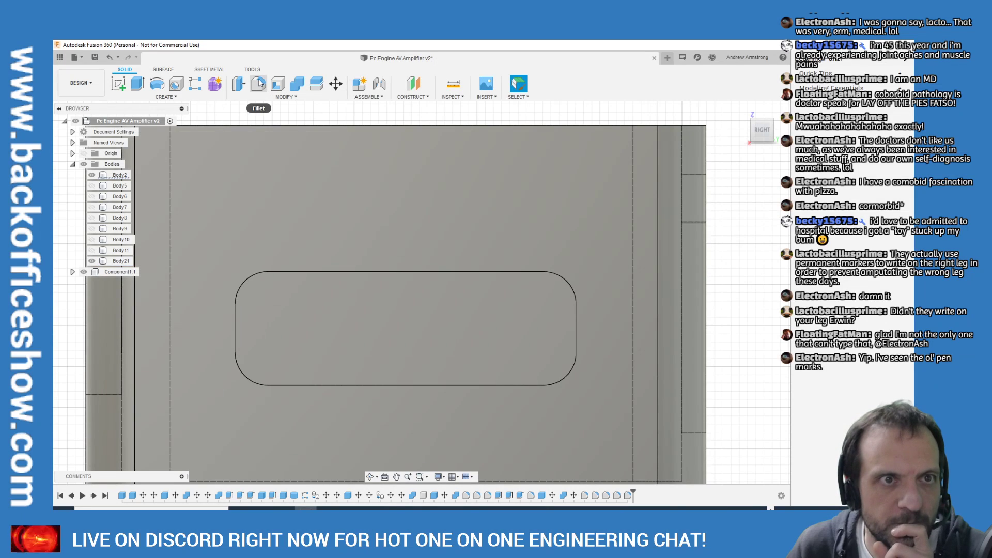
{"action": "left_click", "coordinate": [260, 83]}
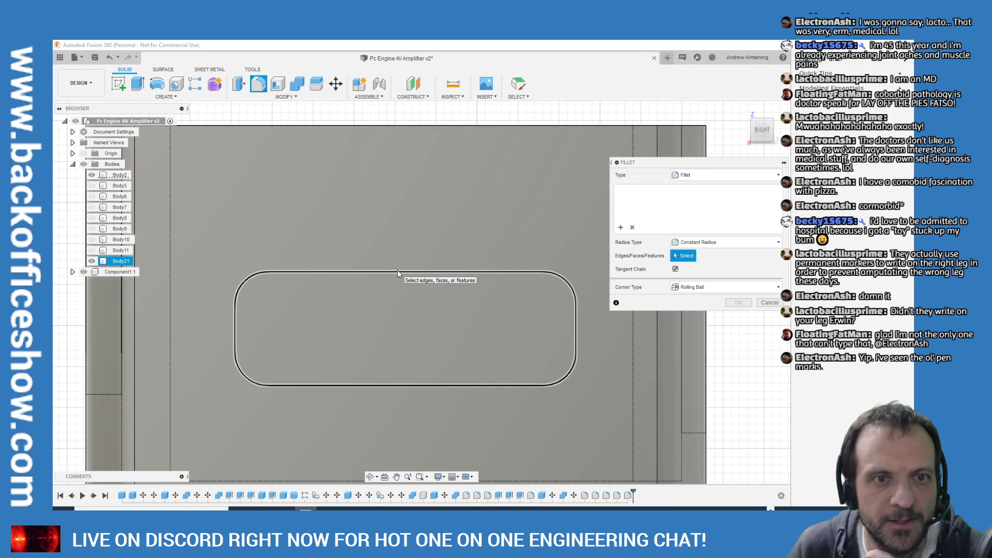
{"action": "left_click", "coordinate": [397, 271]}
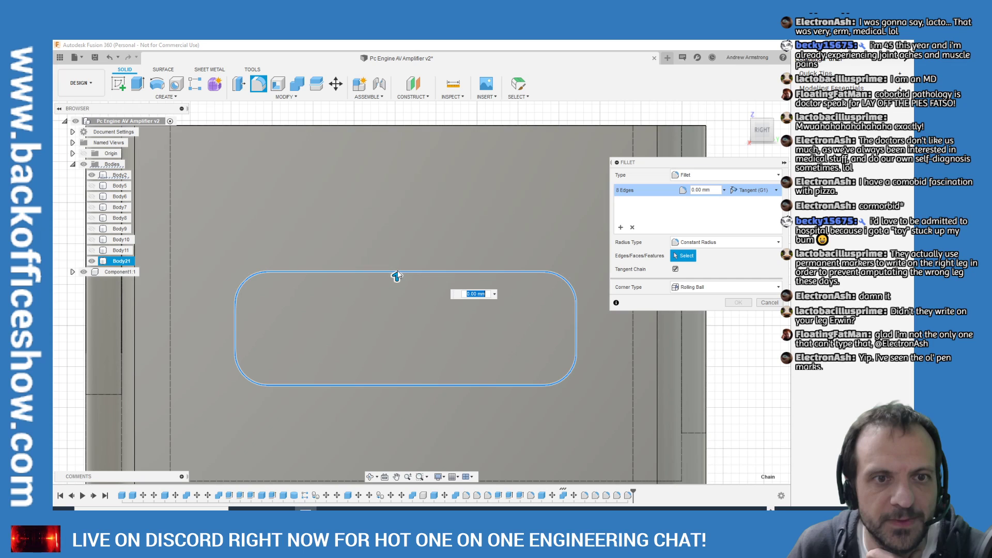
{"action": "type", "text": "3"}
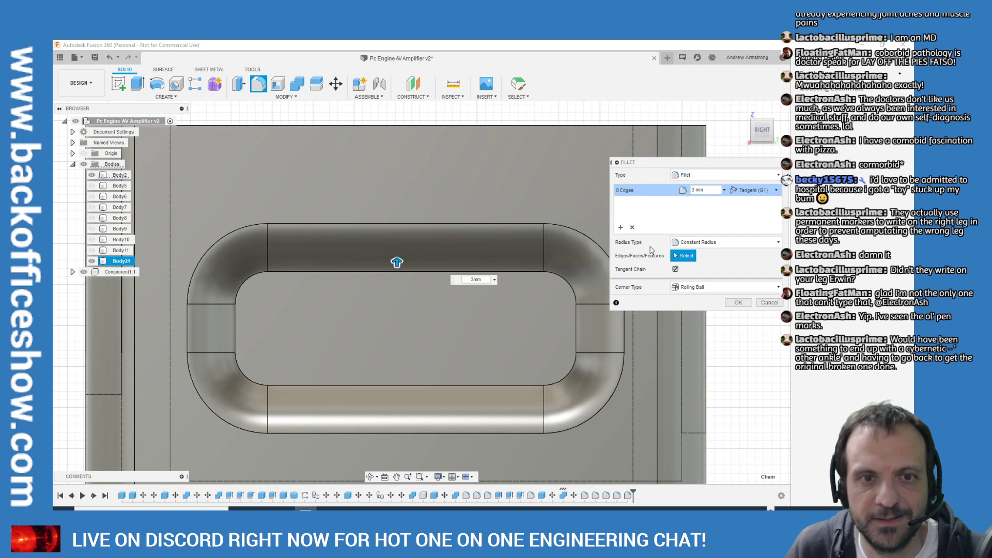
{"action": "left_click", "coordinate": [741, 110]}
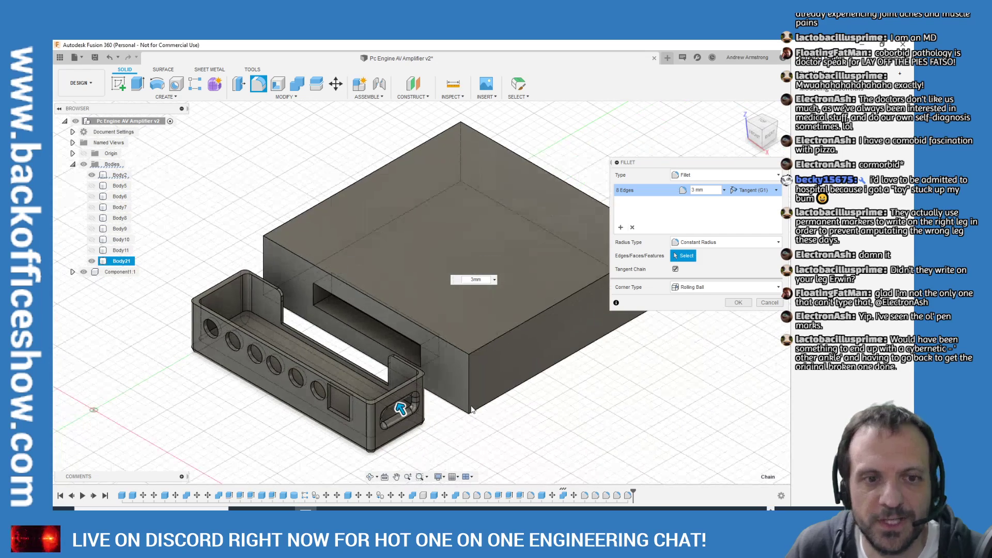
{"action": "scroll", "coordinate": [370, 418], "scroll_direction": "up", "scroll_amount": 5}
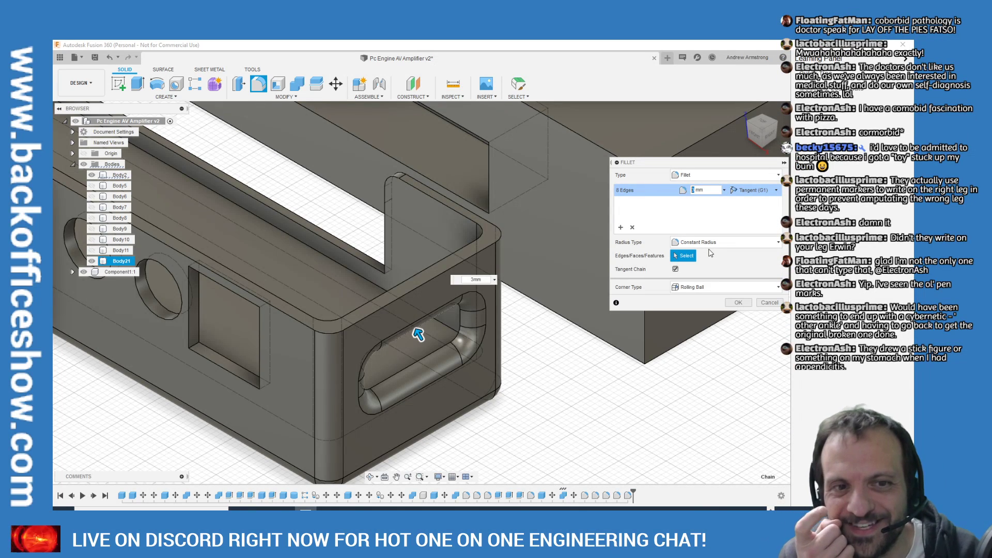
{"action": "key", "text": "Return"}
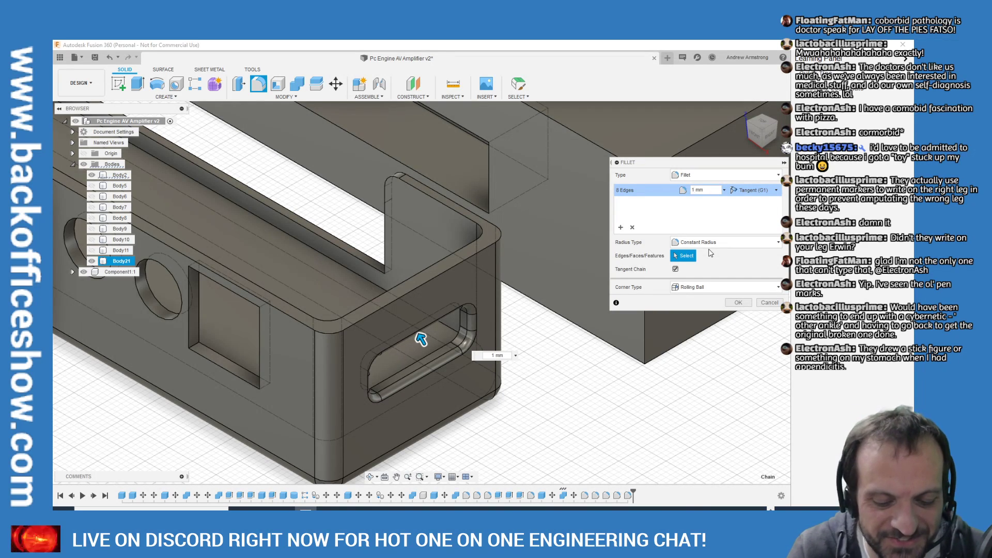
{"action": "key", "text": "Return"}
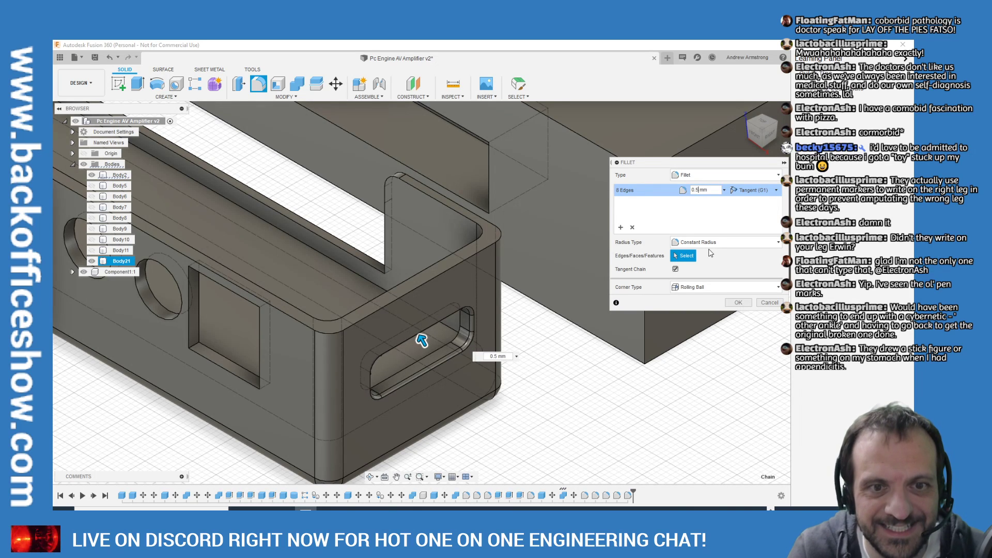
{"action": "left_click", "coordinate": [737, 302]}
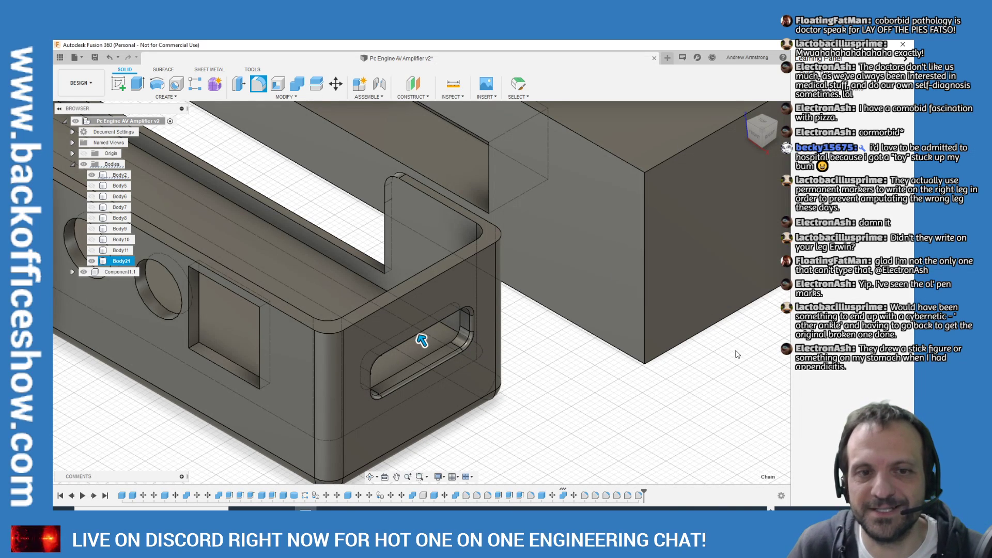
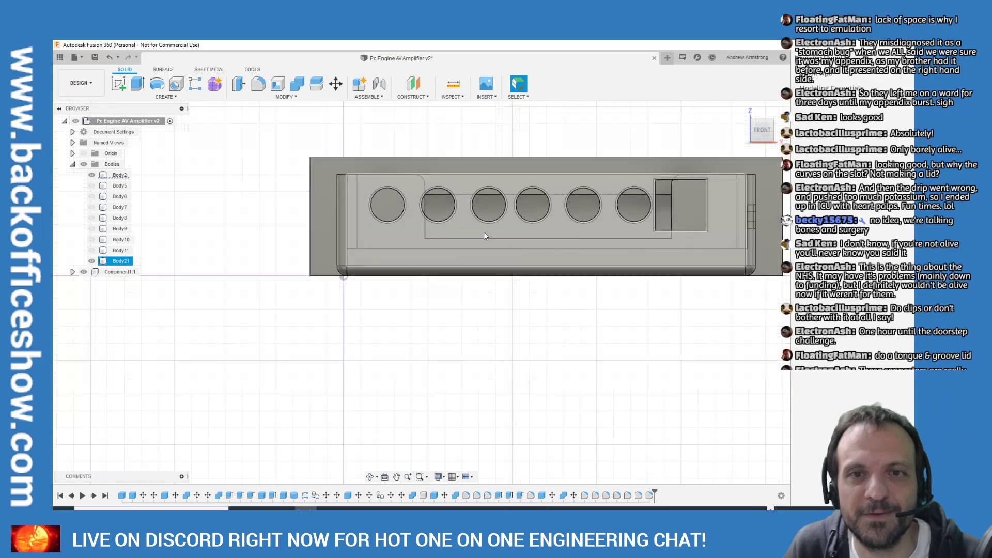
Examine the connector compartment's outline and open interior from directly above
{"action": "left_click", "coordinate": [763, 116]}
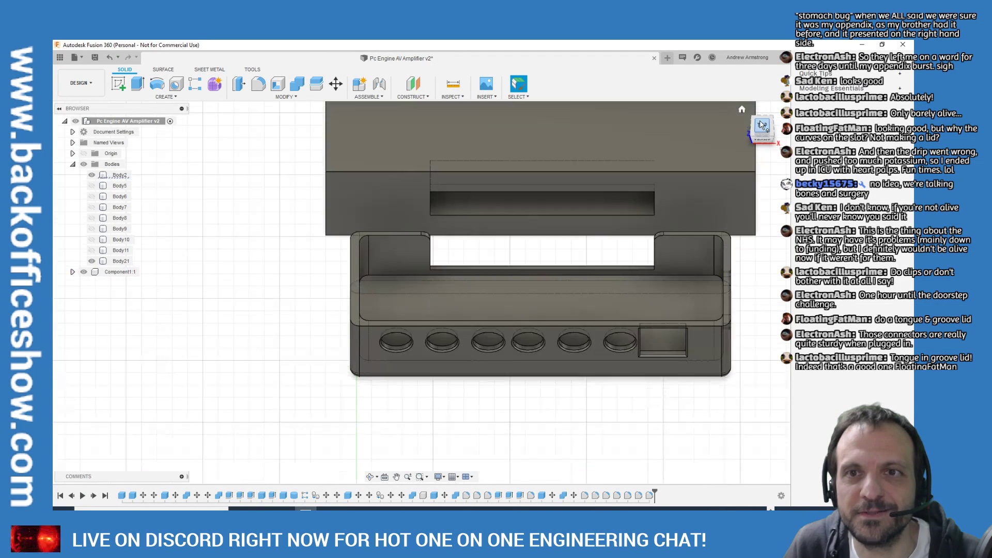
{"action": "left_click", "coordinate": [545, 321]}
{"action": "scroll", "coordinate": [387, 199], "scroll_direction": "up", "scroll_amount": 2}
{"action": "scroll", "coordinate": [651, 331], "scroll_direction": "down", "scroll_amount": 2}
{"action": "left_click", "coordinate": [508, 210]}
{"action": "scroll", "coordinate": [508, 210], "scroll_direction": "up", "scroll_amount": 1}
{"action": "scroll", "coordinate": [508, 210], "scroll_direction": "down", "scroll_amount": 2}
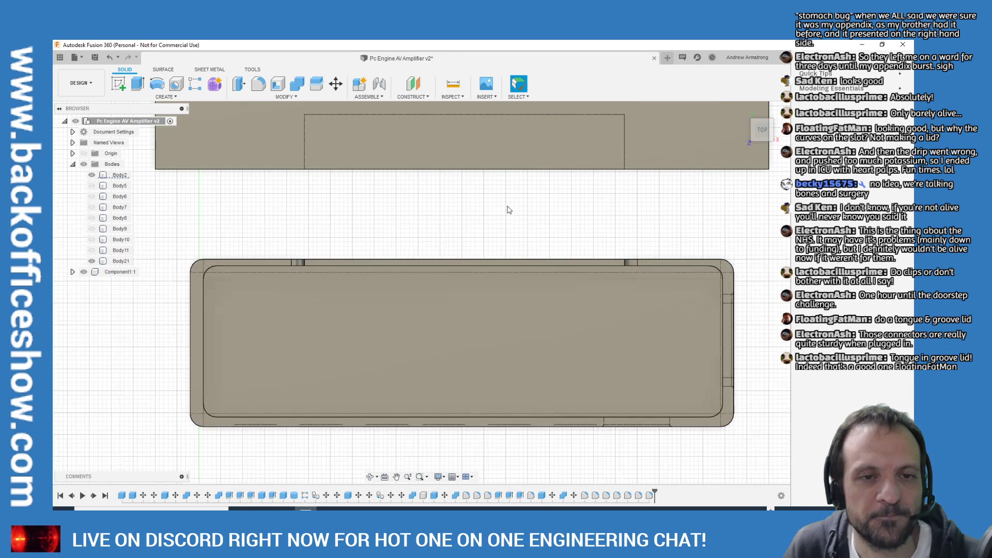
{"action": "scroll", "coordinate": [400, 283], "scroll_direction": "up", "scroll_amount": 1}
{"action": "left_click", "coordinate": [401, 283]}
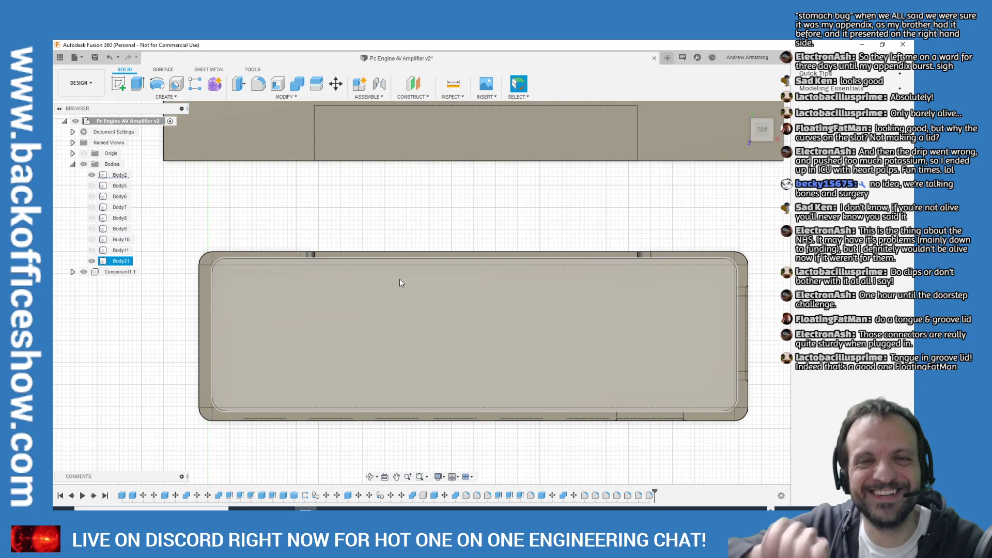
{"action": "left_click", "coordinate": [219, 156]}
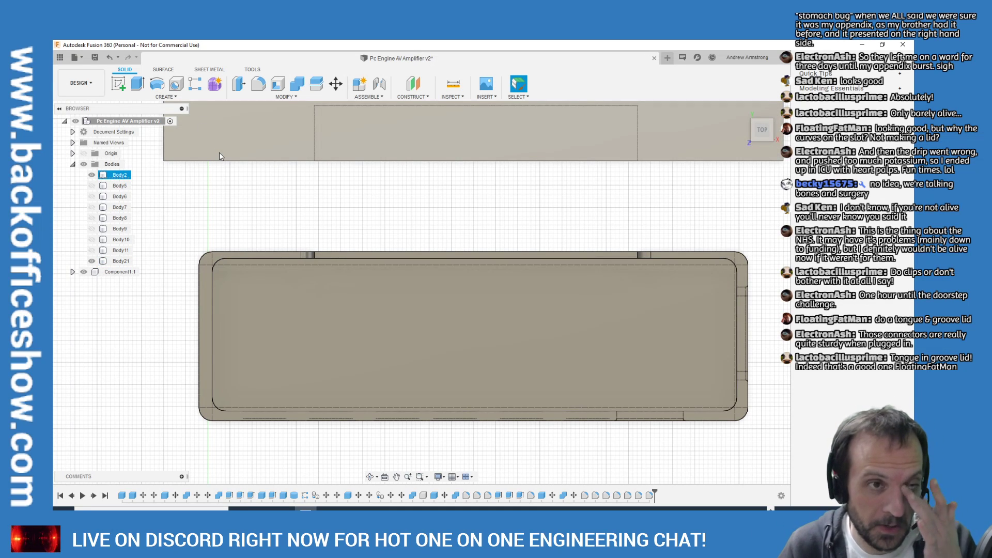
{"action": "key", "text": "Escape"}
Start a box on the connector compartment's rim and draw its base rectangle around the full outer outline, about 124 by 38.2 mm
{"action": "left_click", "coordinate": [156, 99]}
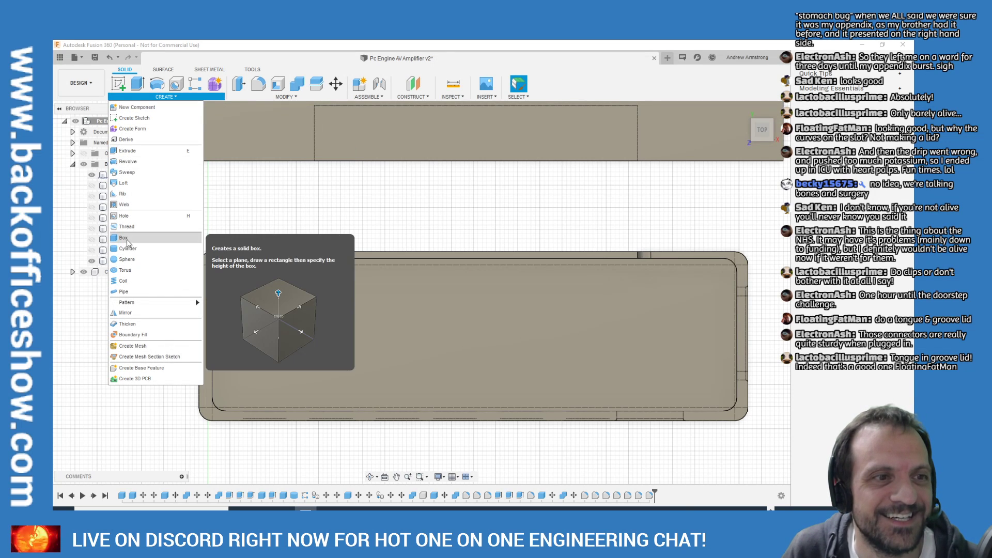
{"action": "left_click", "coordinate": [224, 249]}
{"action": "left_click", "coordinate": [209, 259]}
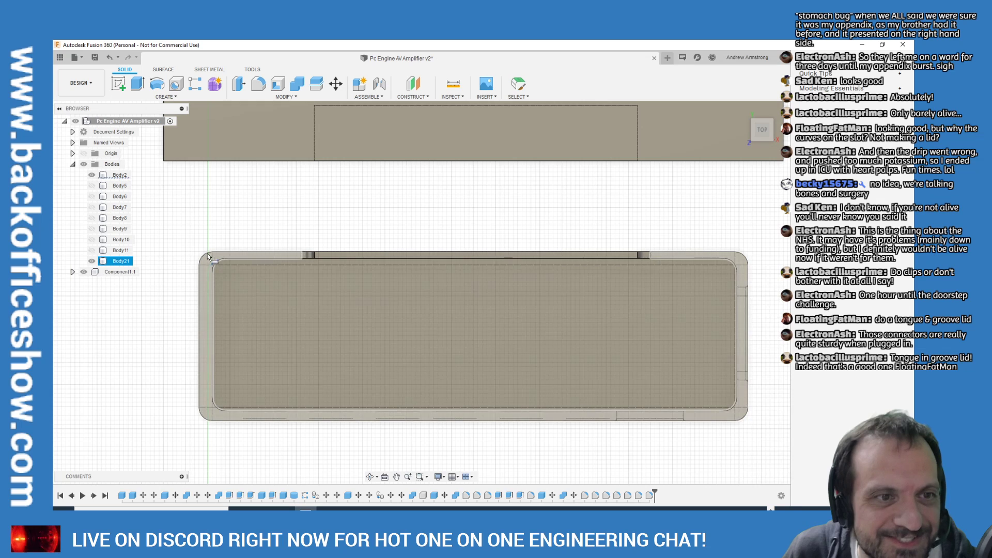
{"action": "left_click", "coordinate": [229, 317]}
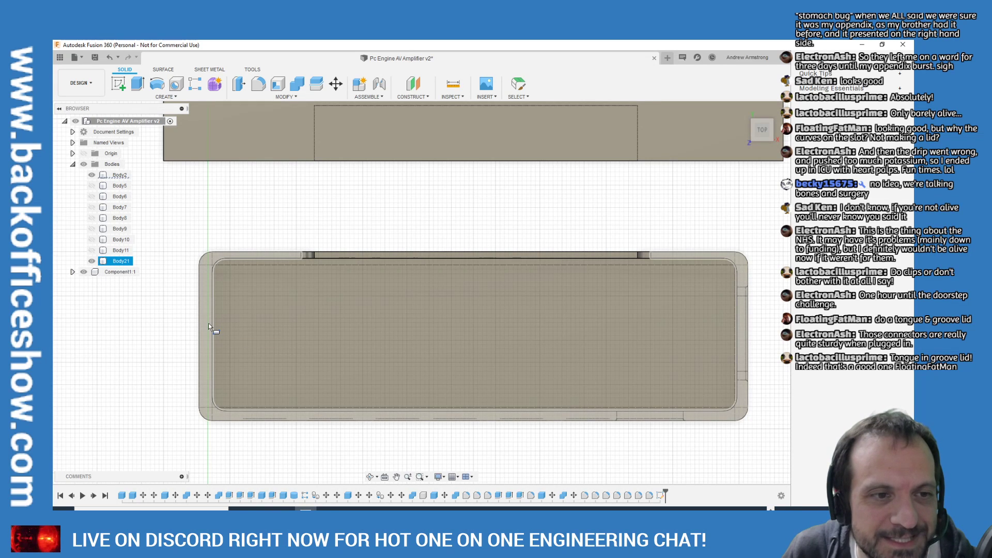
{"action": "left_click", "coordinate": [204, 256]}
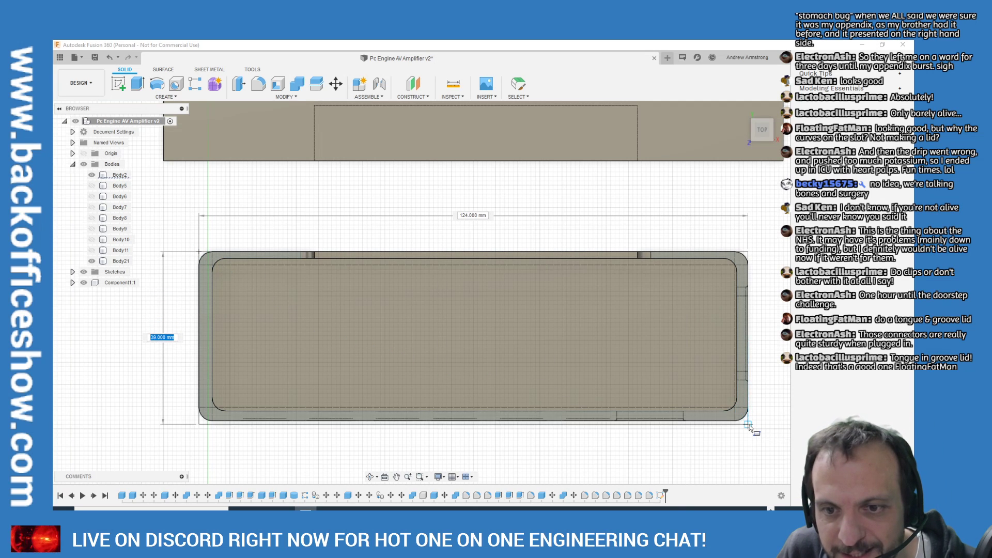
{"action": "scroll", "coordinate": [748, 424], "scroll_direction": "up", "scroll_amount": 5}
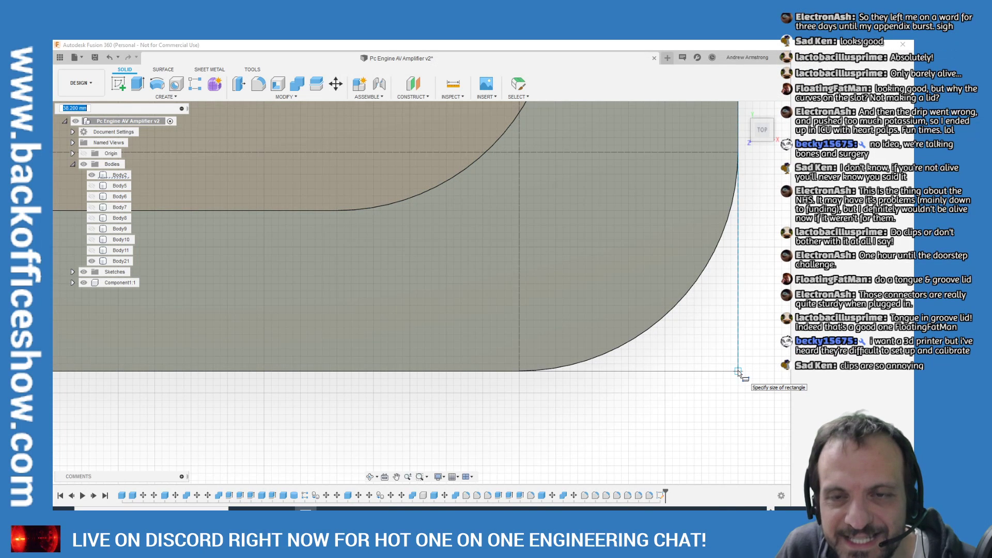
{"action": "scroll", "coordinate": [738, 372], "scroll_direction": "up", "scroll_amount": 2}
{"action": "scroll", "coordinate": [739, 372], "scroll_direction": "down", "scroll_amount": 2}
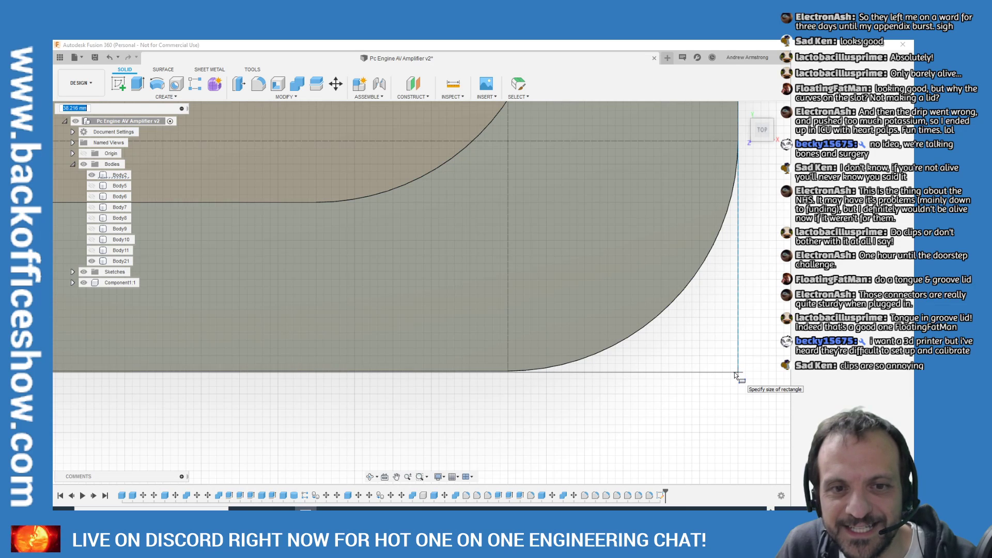
{"action": "left_click", "coordinate": [737, 374]}
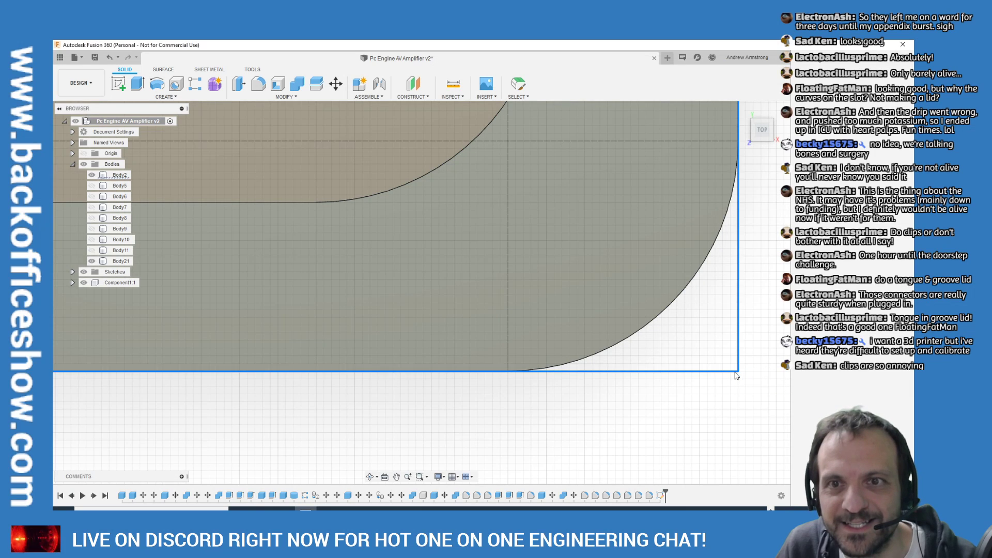
Give the box over the compartment a height of 4.2 mm and create it as a new body
{"action": "scroll", "coordinate": [650, 300], "scroll_direction": "up", "scroll_amount": 4}
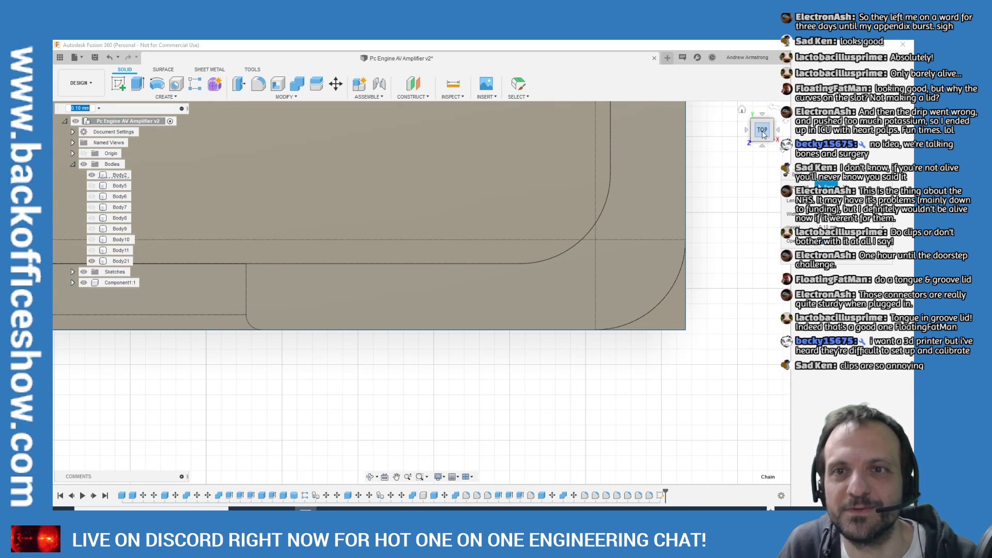
{"action": "left_click", "coordinate": [741, 110]}
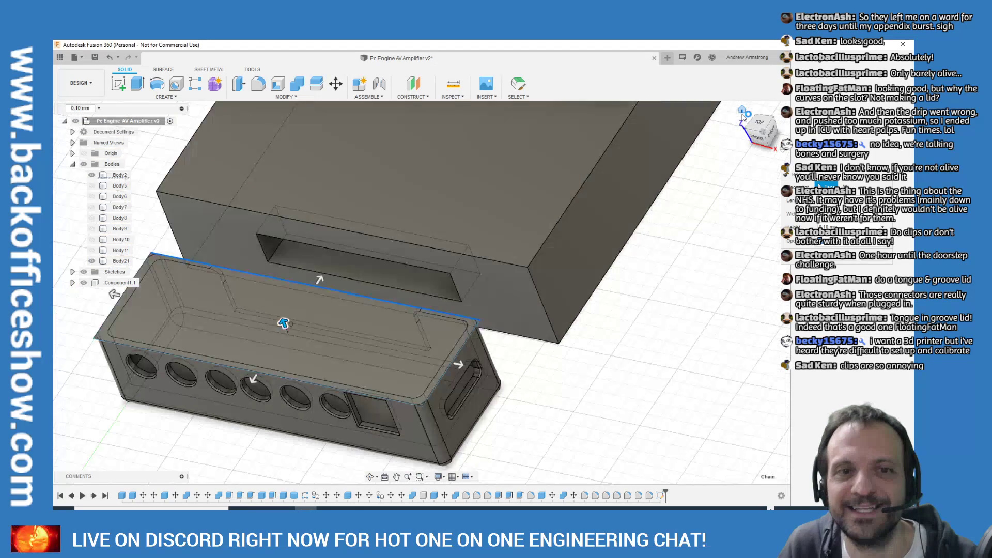
{"action": "scroll", "coordinate": [383, 303], "scroll_direction": "up", "scroll_amount": 5}
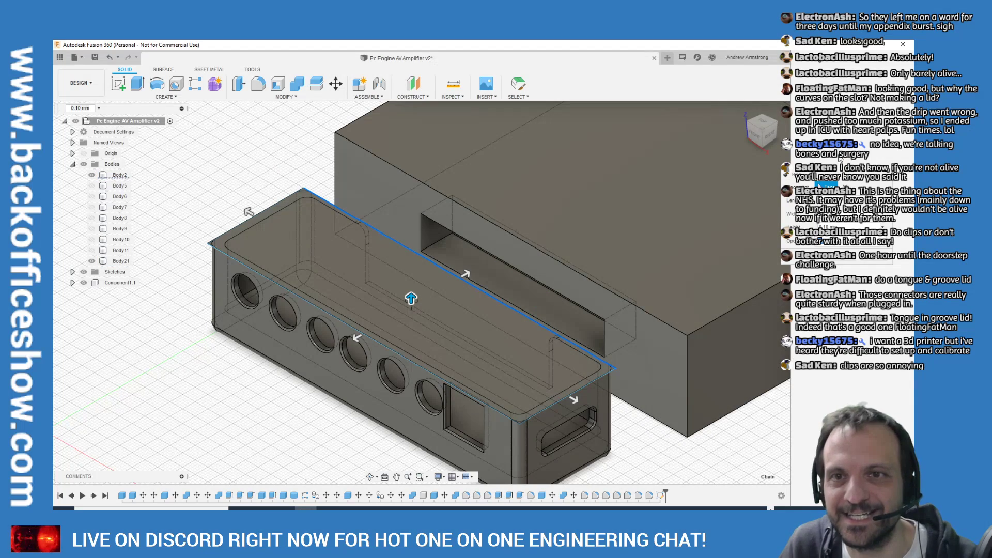
{"action": "left_click", "coordinate": [771, 135]}
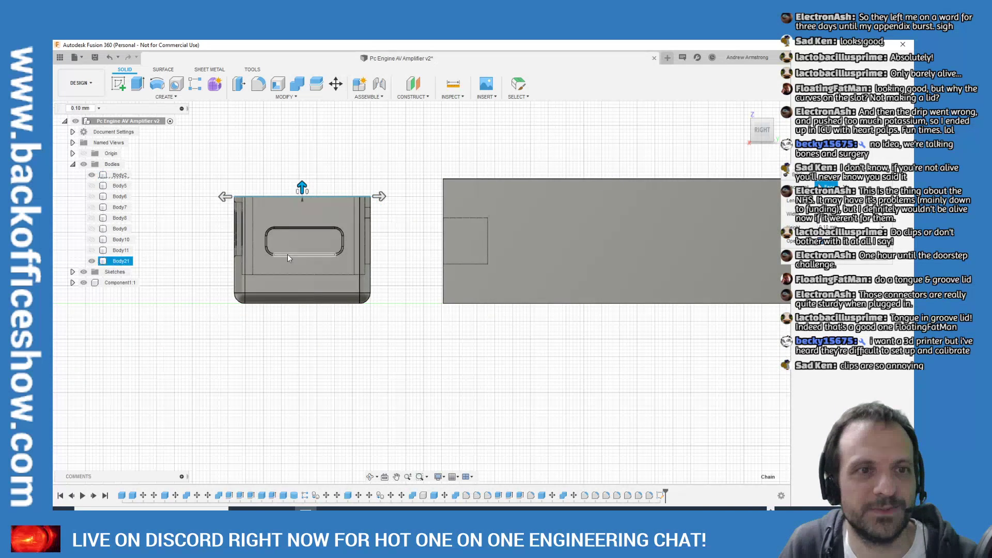
{"action": "left_click_drag", "start_coordinate": [302, 184], "coordinate": [303, 170]}
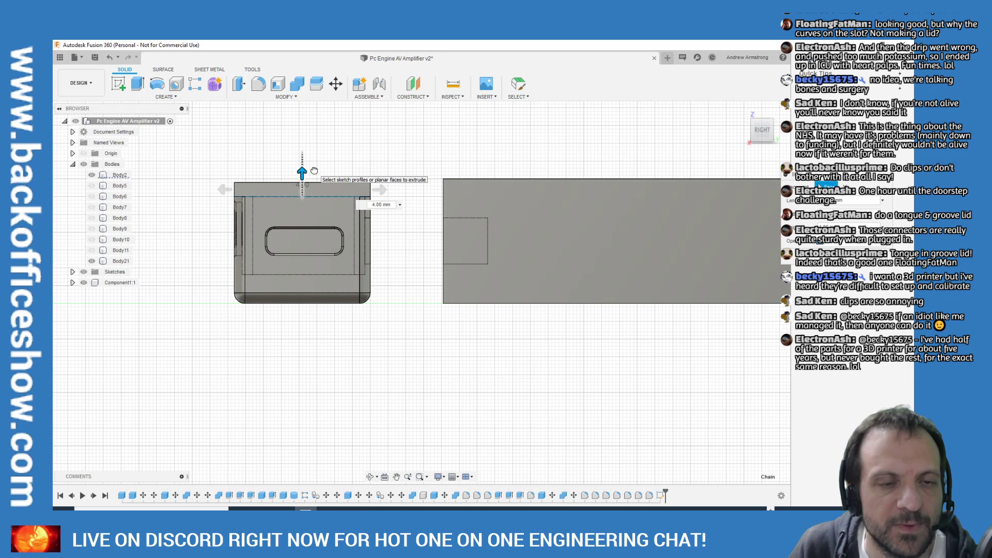
{"action": "scroll", "coordinate": [247, 176], "scroll_direction": "up", "scroll_amount": 3}
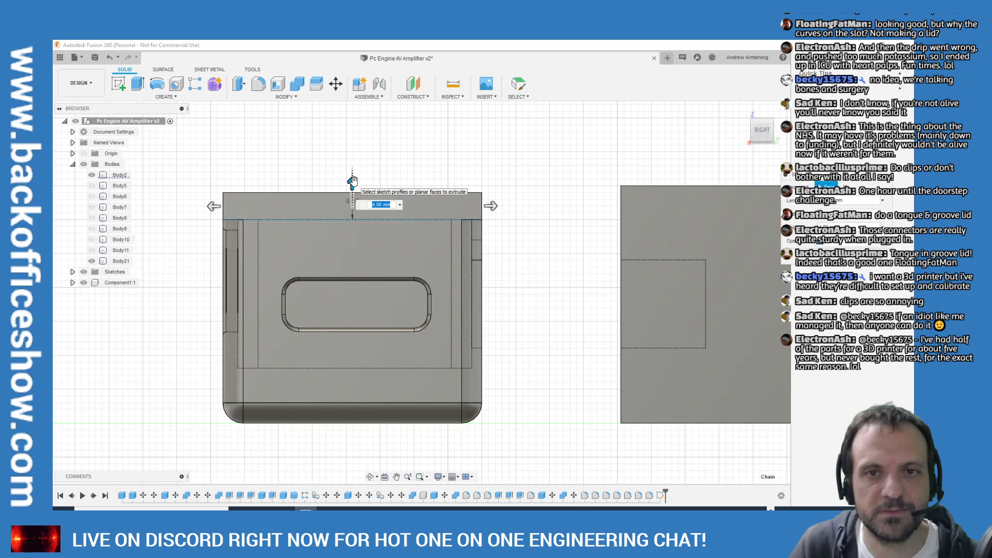
{"action": "scroll", "coordinate": [524, 212], "scroll_direction": "down", "scroll_amount": 2}
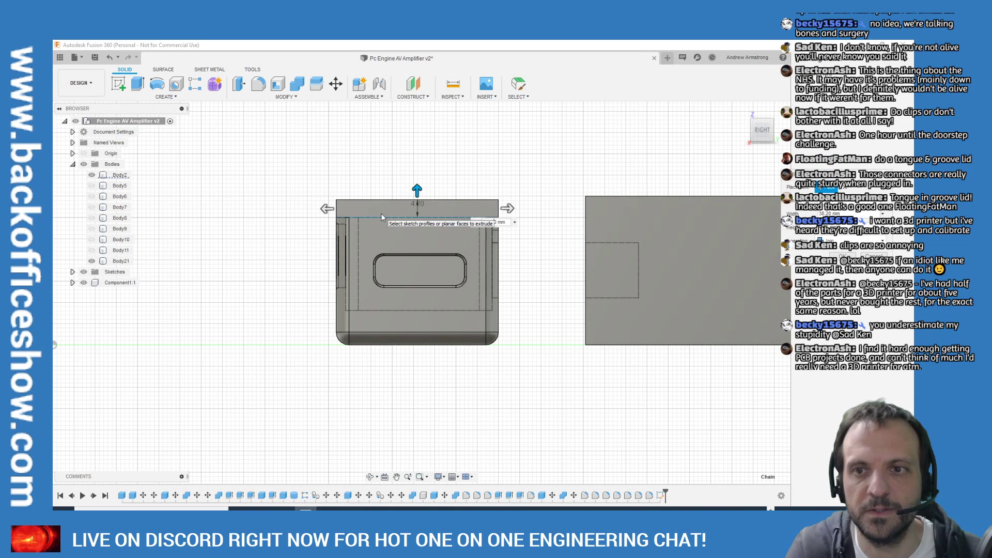
{"action": "left_click", "coordinate": [852, 241]}
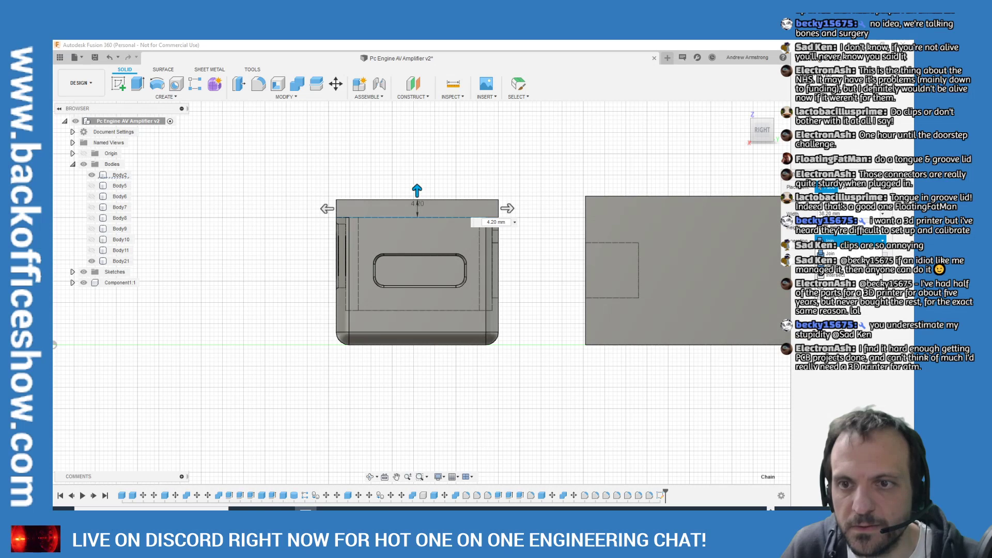
{"action": "left_click", "coordinate": [834, 274]}
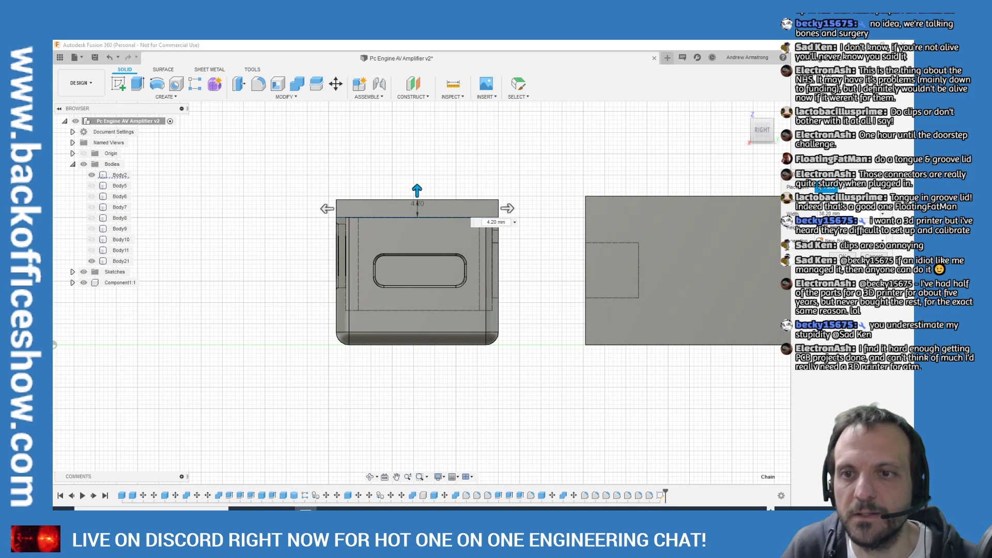
{"action": "key", "text": "Return"}
{"action": "left_click", "coordinate": [725, 171]}
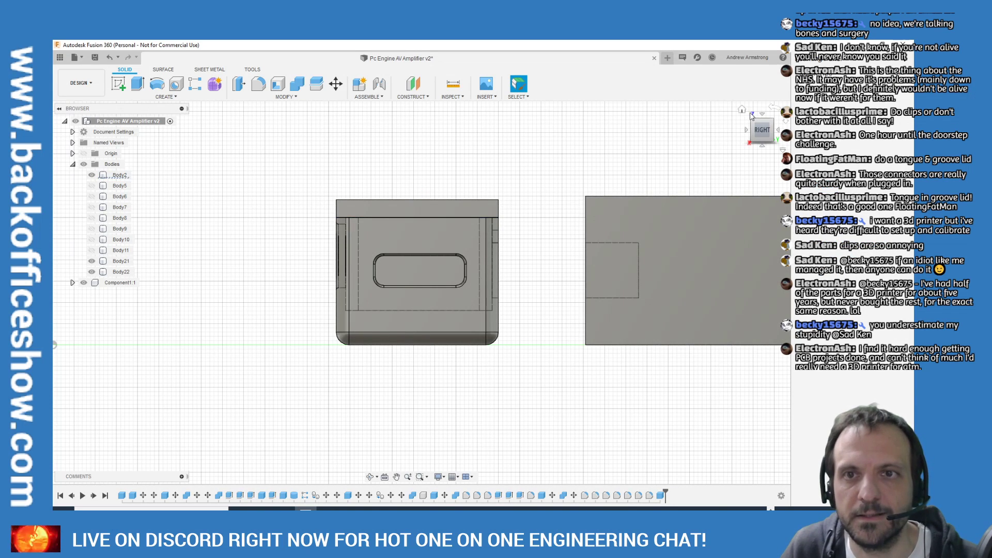
Examine the lid block on the connector compartment from the home and front views
{"action": "left_click", "coordinate": [741, 110]}
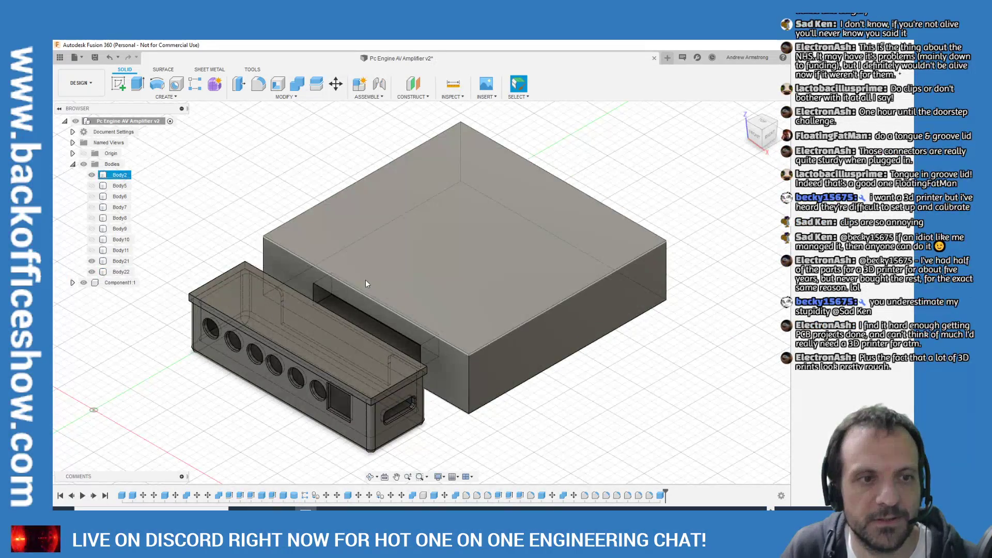
{"action": "scroll", "coordinate": [133, 313], "scroll_direction": "up", "scroll_amount": 5}
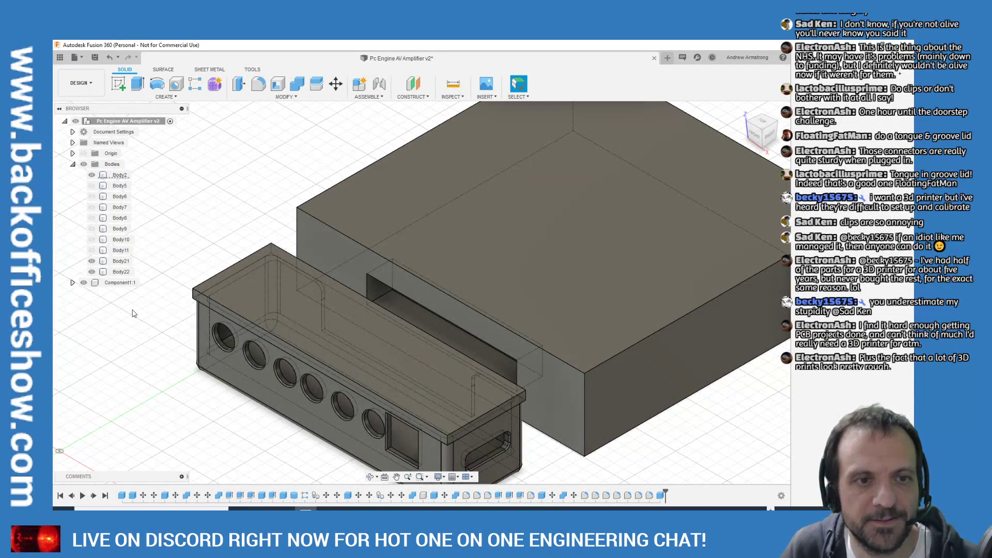
{"action": "scroll", "coordinate": [277, 458], "scroll_direction": "down", "scroll_amount": 3}
{"action": "scroll", "coordinate": [261, 458], "scroll_direction": "up", "scroll_amount": 5}
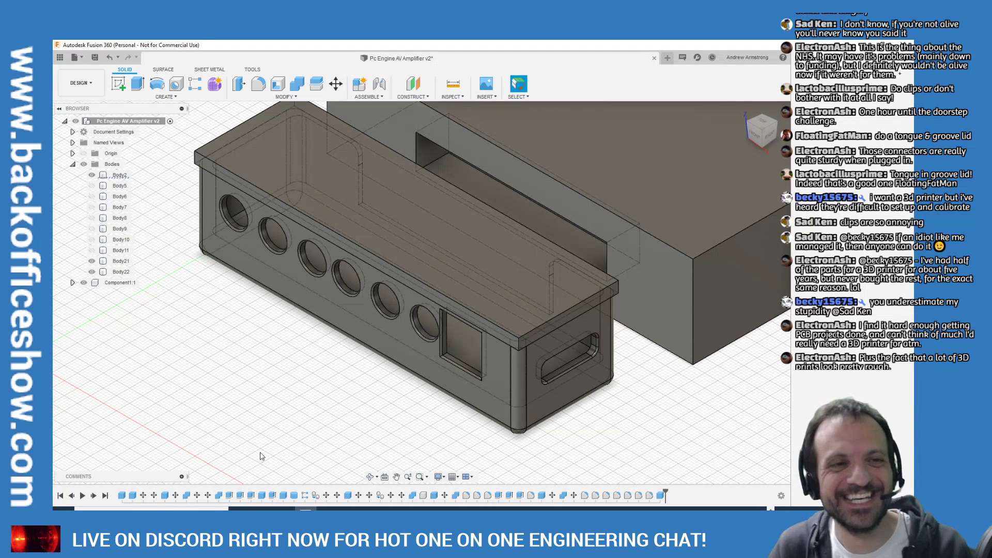
{"action": "scroll", "coordinate": [263, 455], "scroll_direction": "down", "scroll_amount": 5}
{"action": "scroll", "coordinate": [695, 379], "scroll_direction": "up", "scroll_amount": 4}
{"action": "left_click", "coordinate": [718, 299]}
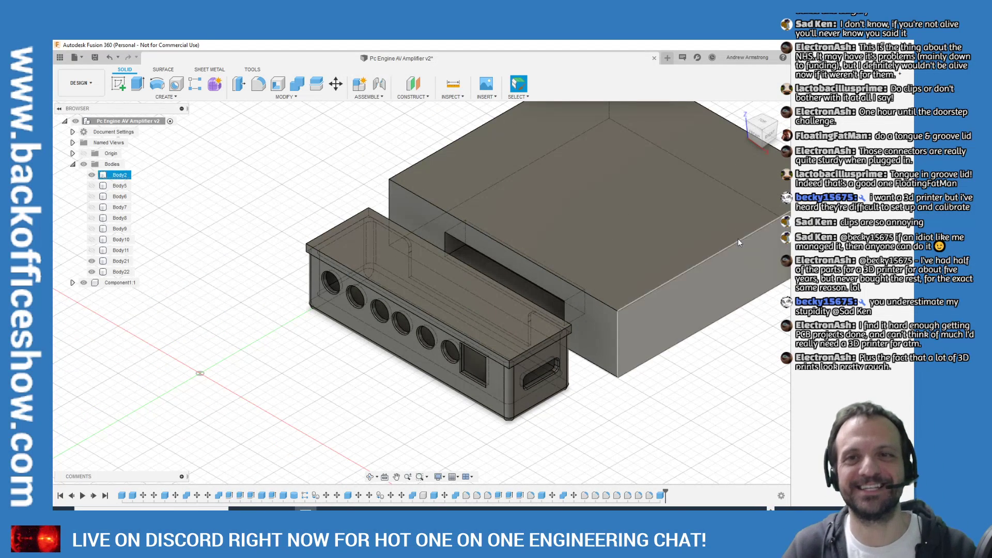
{"action": "left_click", "coordinate": [753, 135]}
{"action": "left_click", "coordinate": [709, 194]}
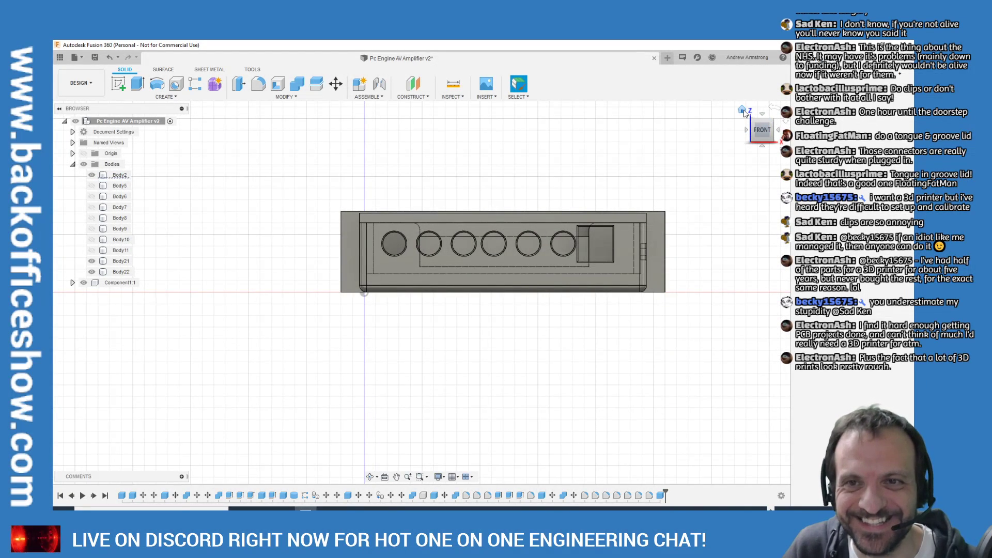
{"action": "left_click", "coordinate": [742, 110]}
{"action": "scroll", "coordinate": [383, 246], "scroll_direction": "up", "scroll_amount": 5}
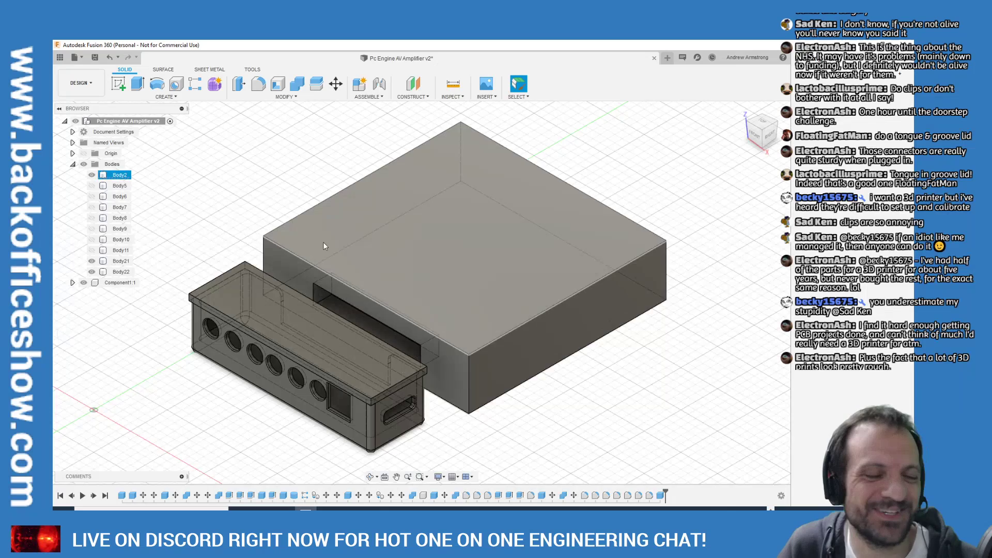
{"action": "scroll", "coordinate": [563, 230], "scroll_direction": "down", "scroll_amount": 3}
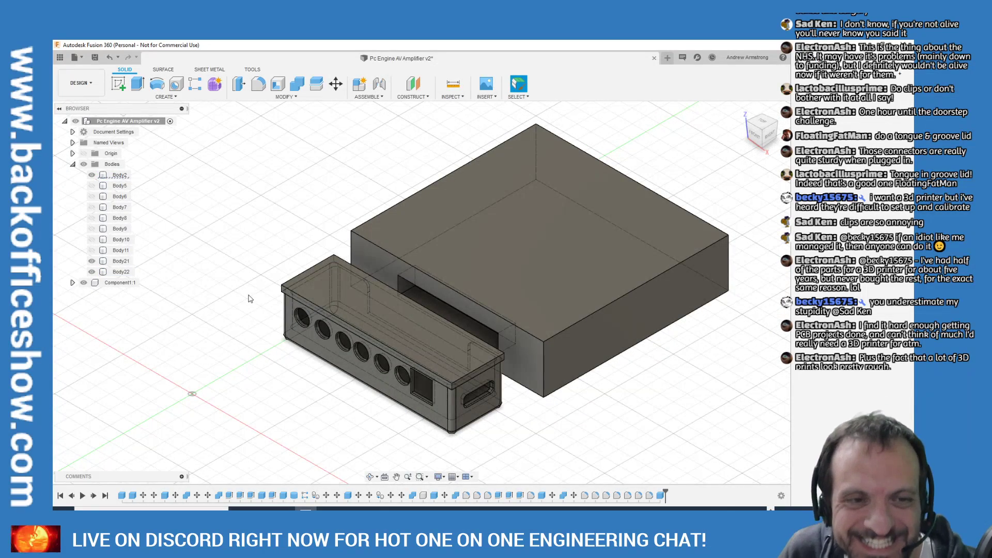
{"action": "scroll", "coordinate": [250, 299], "scroll_direction": "up", "scroll_amount": 3}
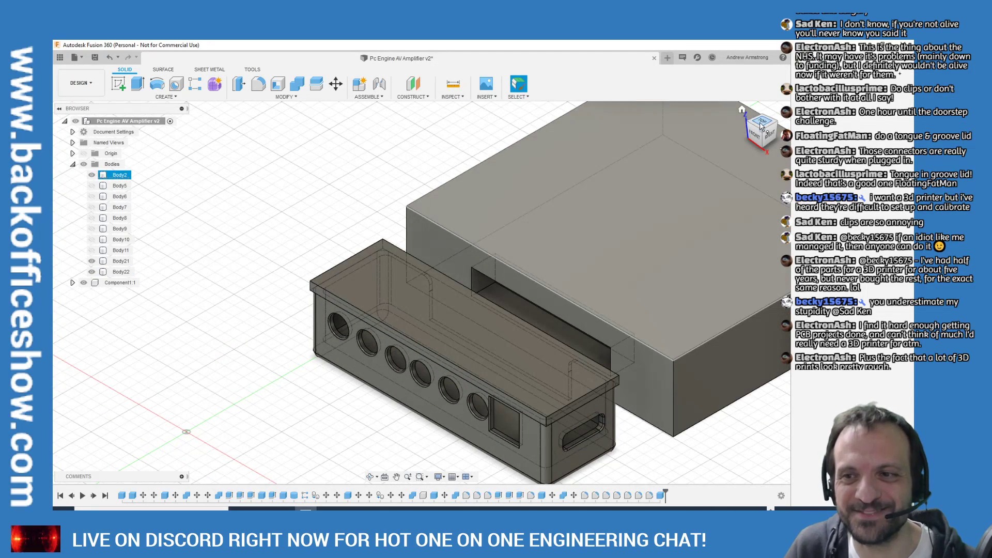
Examine the lid block's outline against the compartment's rounded corners from directly above
{"action": "left_click", "coordinate": [762, 124]}
{"action": "scroll", "coordinate": [543, 392], "scroll_direction": "up", "scroll_amount": 2}
{"action": "scroll", "coordinate": [486, 297], "scroll_direction": "down", "scroll_amount": 2}
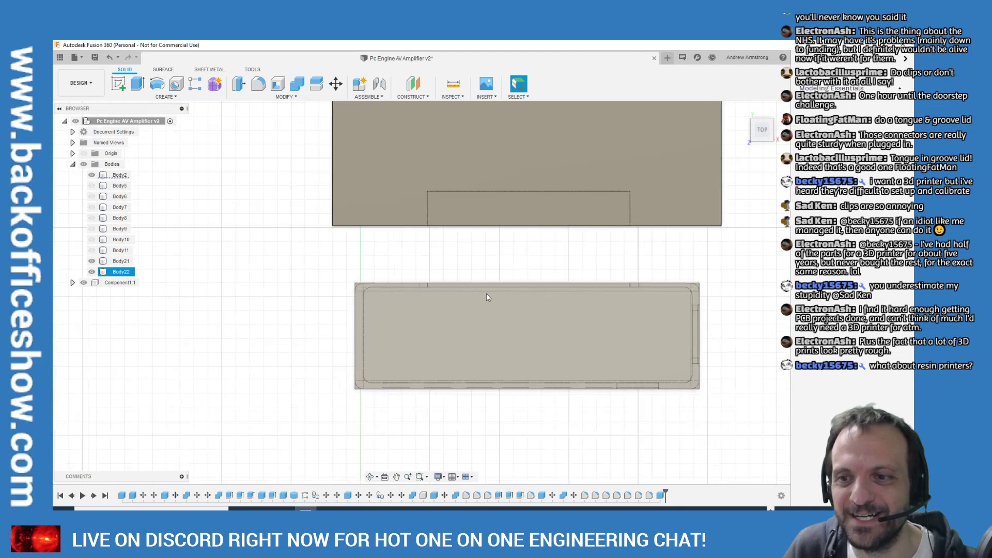
{"action": "scroll", "coordinate": [598, 388], "scroll_direction": "up", "scroll_amount": 1}
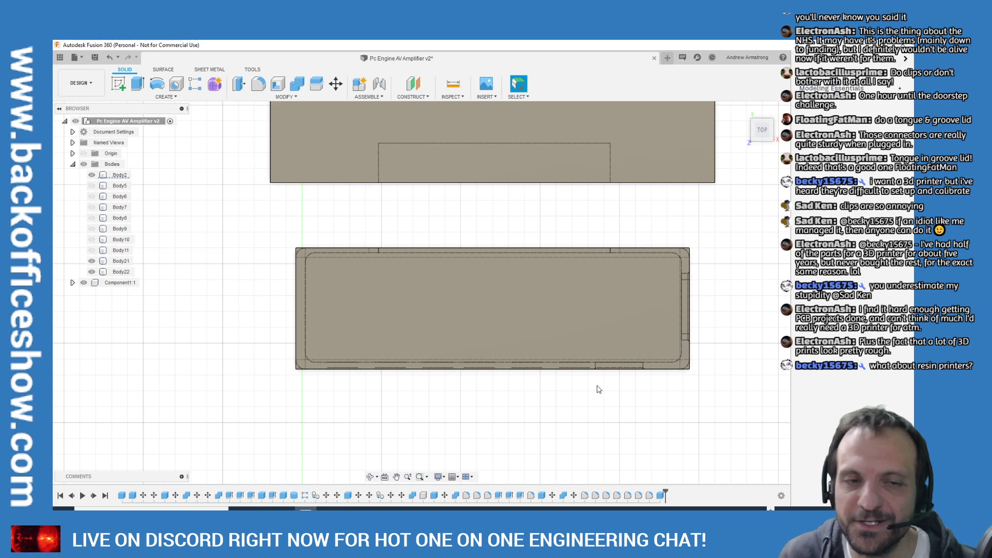
{"action": "scroll", "coordinate": [533, 217], "scroll_direction": "down", "scroll_amount": 1}
{"action": "scroll", "coordinate": [512, 233], "scroll_direction": "up", "scroll_amount": 3}
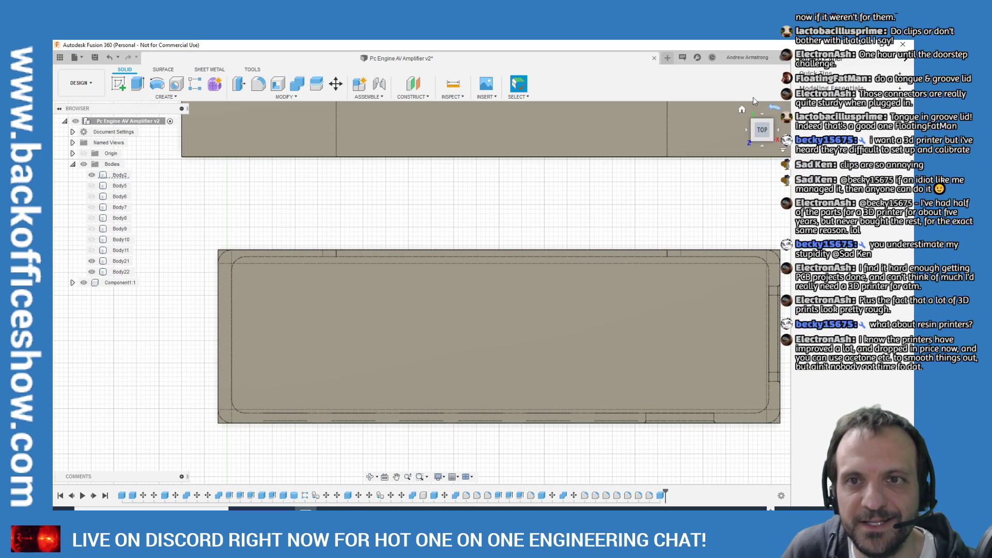
Start a fillet on the lid body, picking both vertical corner edges at its right end and the adjoining front and end top edges
{"action": "left_click", "coordinate": [741, 111]}
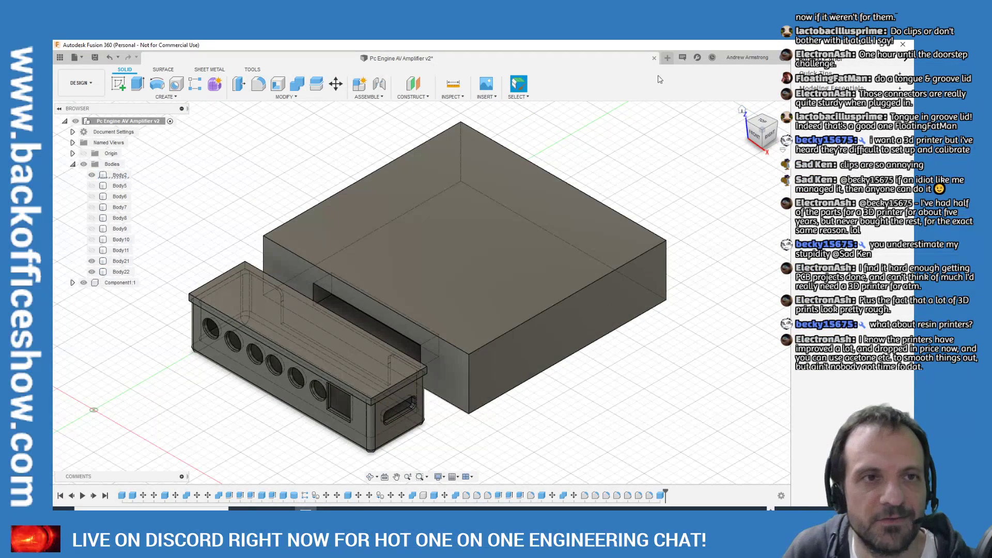
{"action": "left_click", "coordinate": [258, 84]}
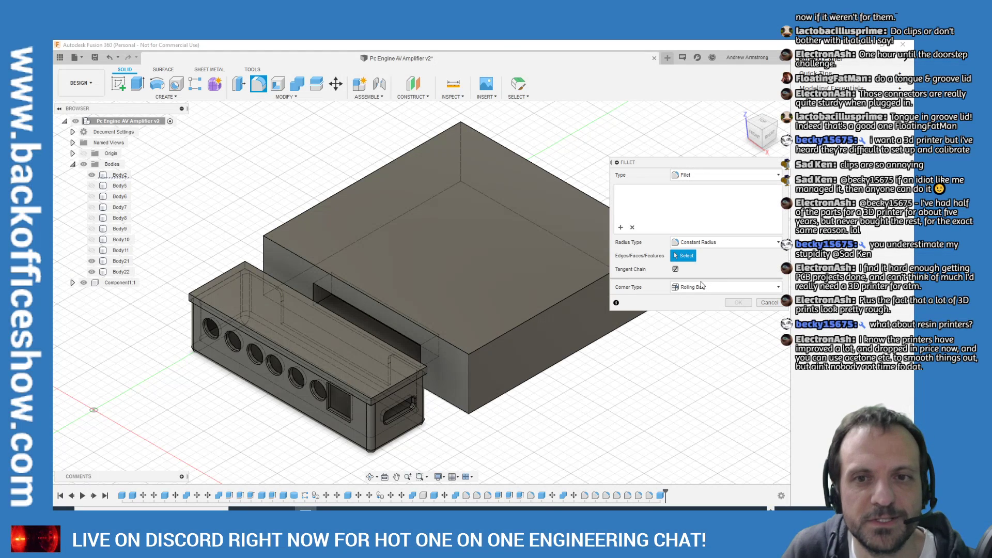
{"action": "scroll", "coordinate": [397, 391], "scroll_direction": "up", "scroll_amount": 10}
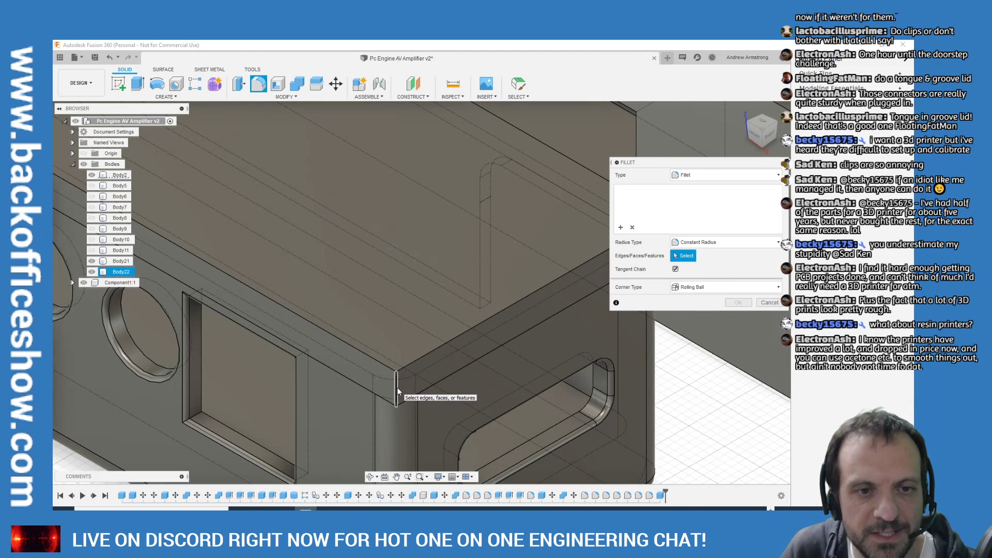
{"action": "left_click", "coordinate": [397, 391]}
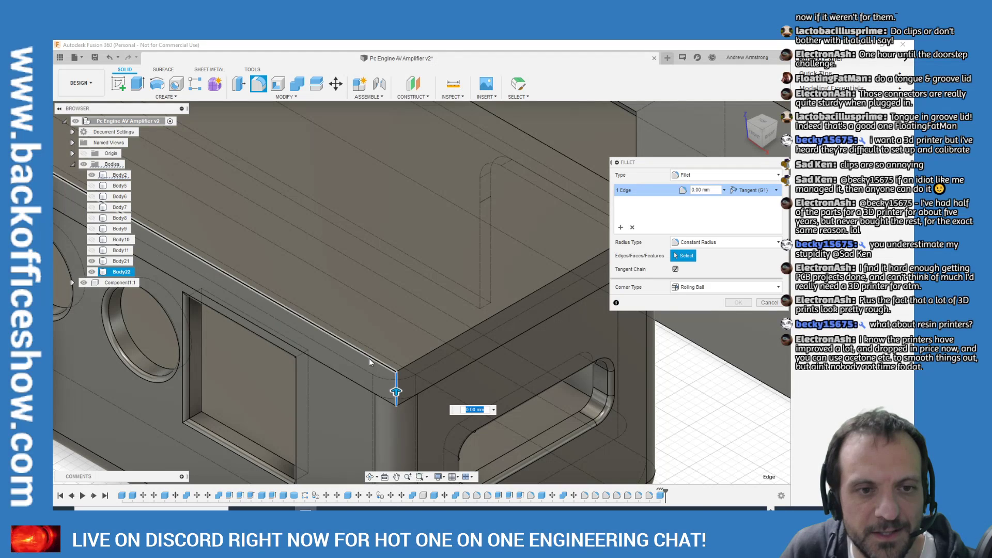
{"action": "left_click", "coordinate": [401, 373]}
{"action": "scroll", "coordinate": [401, 373], "scroll_direction": "down", "scroll_amount": 4}
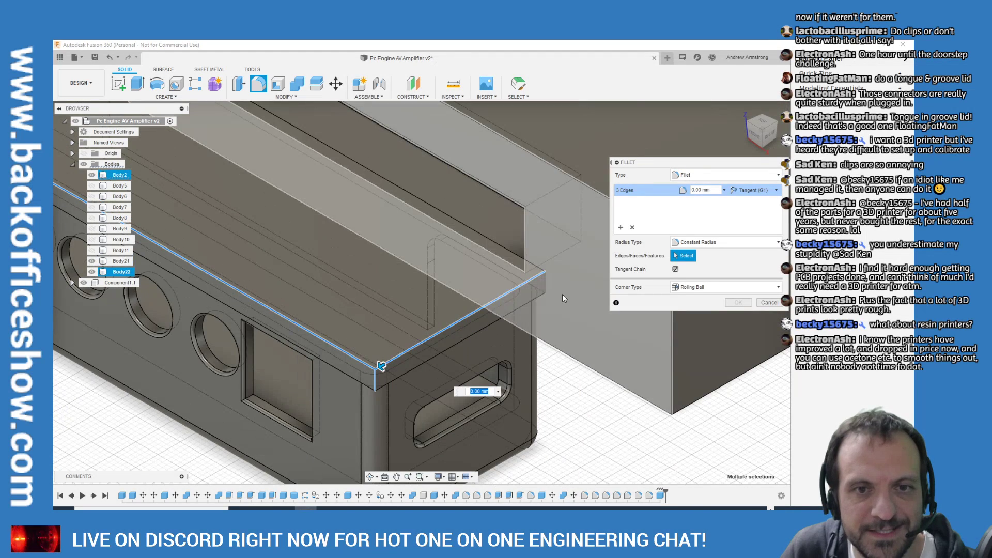
{"action": "left_click", "coordinate": [545, 283]}
{"action": "left_click", "coordinate": [545, 283]}
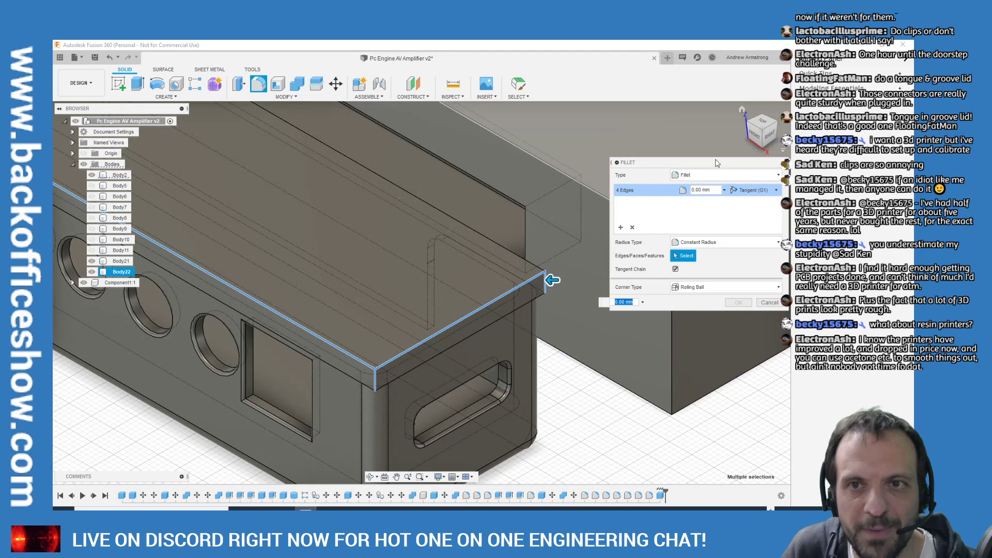
Add the lid's two left-end vertical corner edges and the remaining left and rear top edges to the fillet selection
{"action": "left_click", "coordinate": [749, 123]}
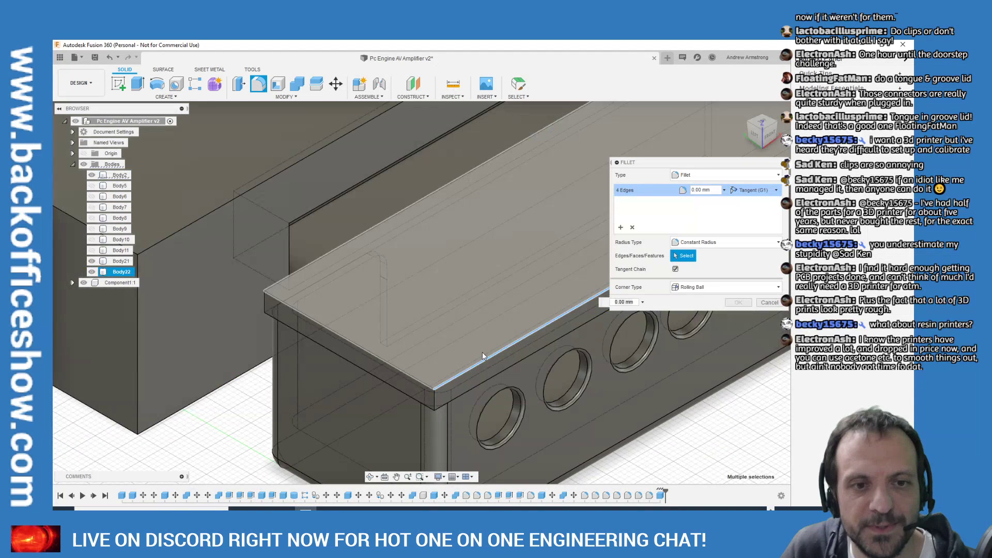
{"action": "left_click", "coordinate": [432, 395]}
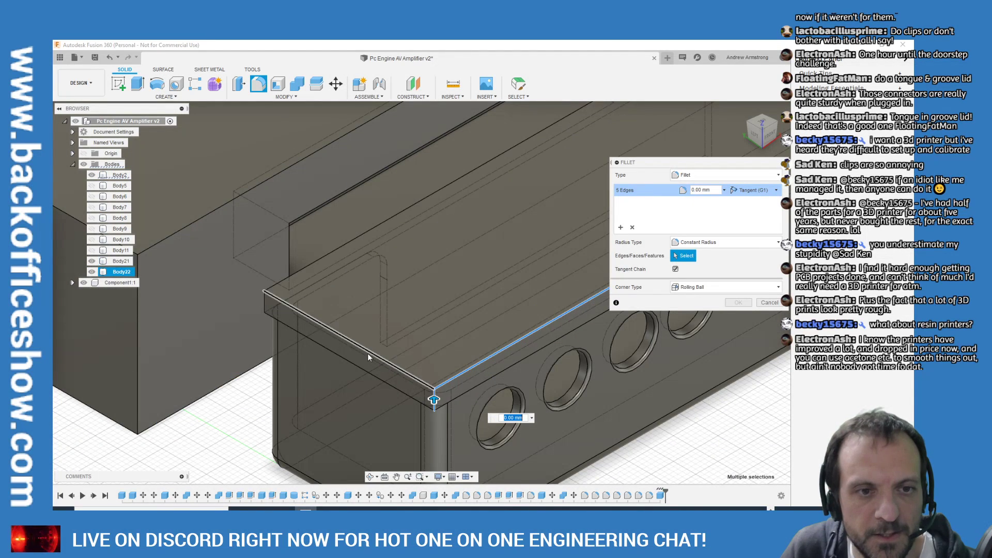
{"action": "left_click", "coordinate": [369, 353]}
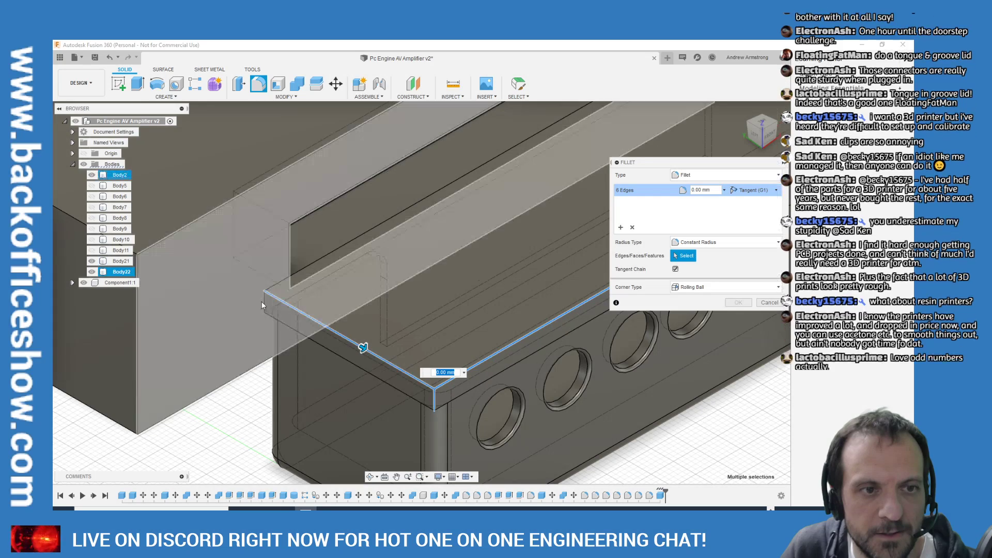
{"action": "left_click", "coordinate": [263, 301]}
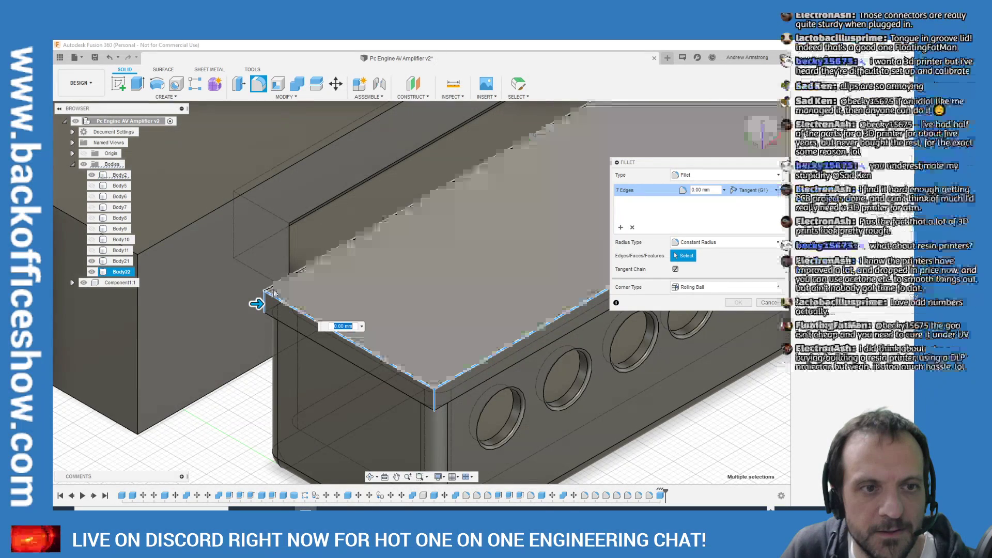
{"action": "left_click", "coordinate": [275, 290]}
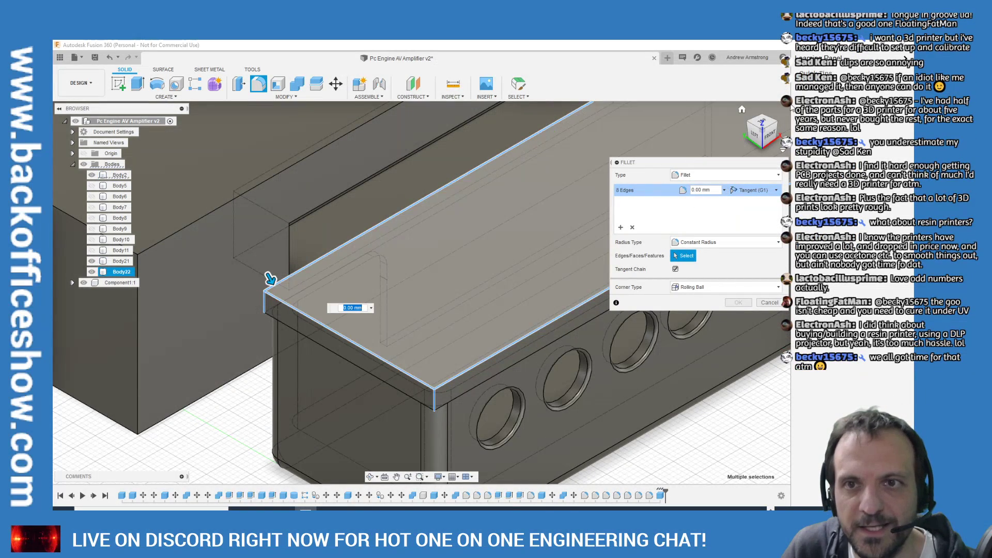
Set the lid fillet to a 3 mm radius, check it against the compartment's rounded edges from the front, and apply it
{"action": "left_click", "coordinate": [777, 120]}
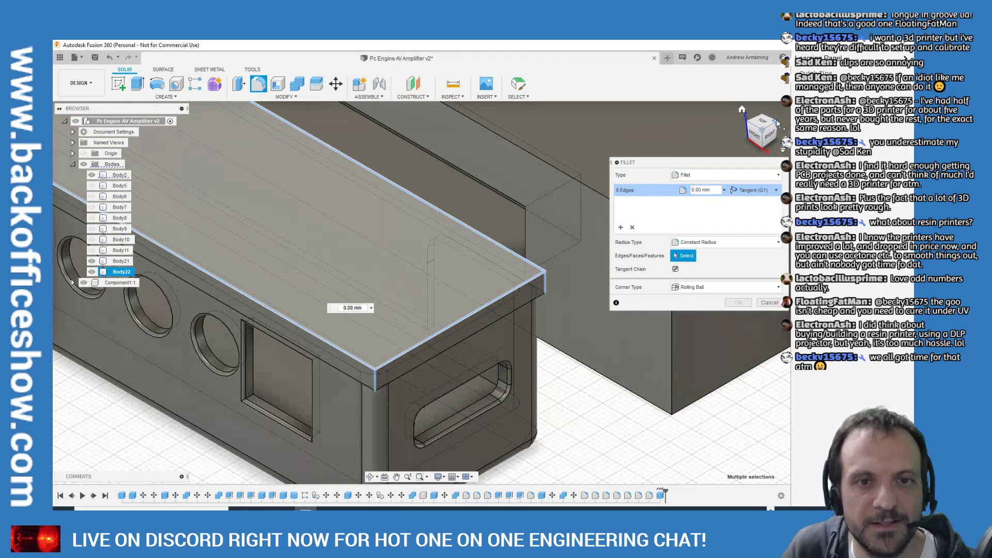
{"action": "left_click", "coordinate": [694, 190]}
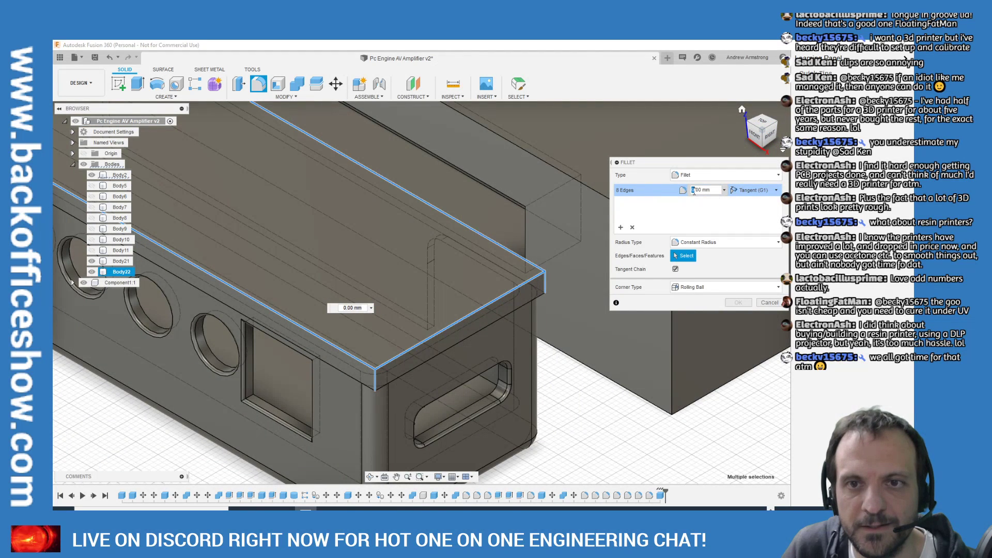
{"action": "type", "text": "3"}
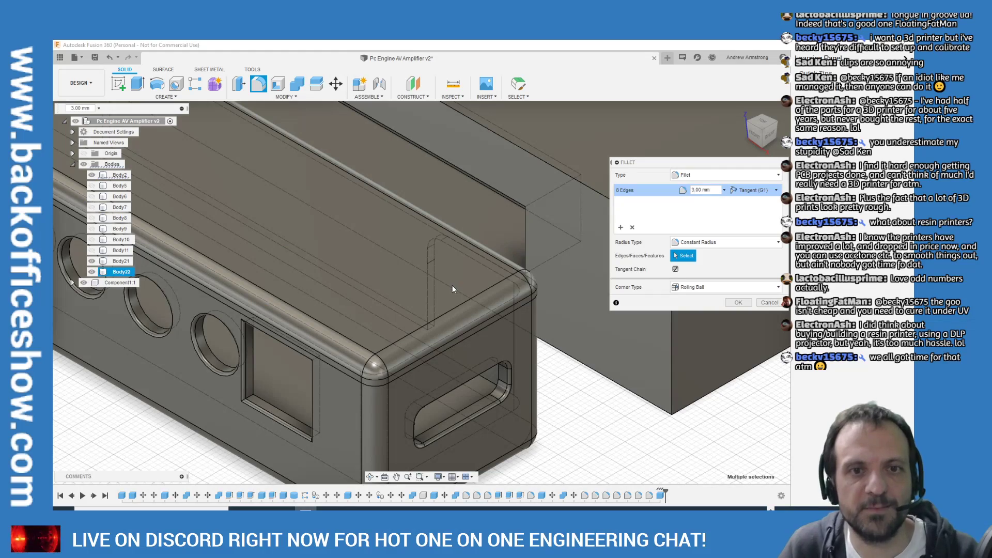
{"action": "middle_click_drag", "start_coordinate": [457, 287], "coordinate": [521, 336], "text": "shift"}
{"action": "left_click", "coordinate": [753, 135]}
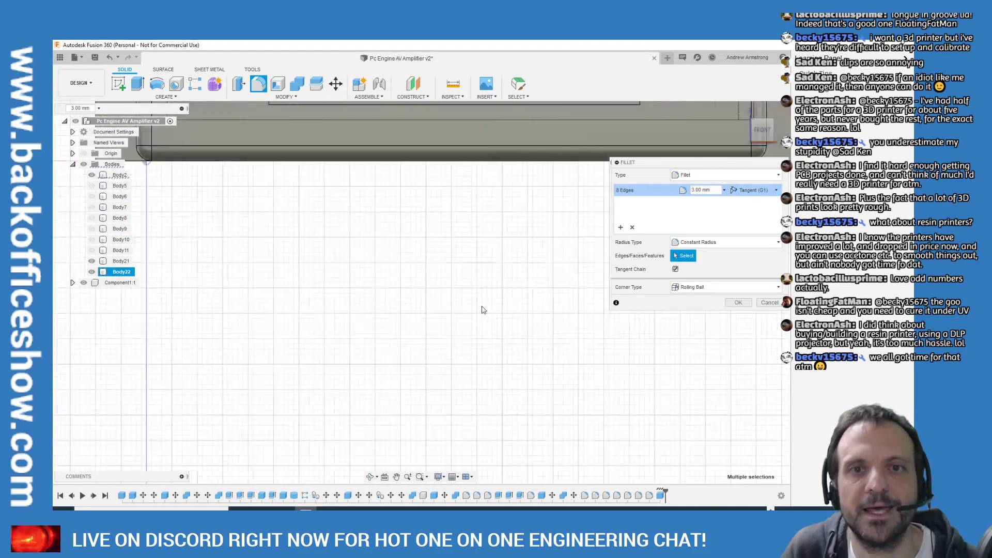
{"action": "scroll", "coordinate": [339, 162], "scroll_direction": "up", "scroll_amount": 3}
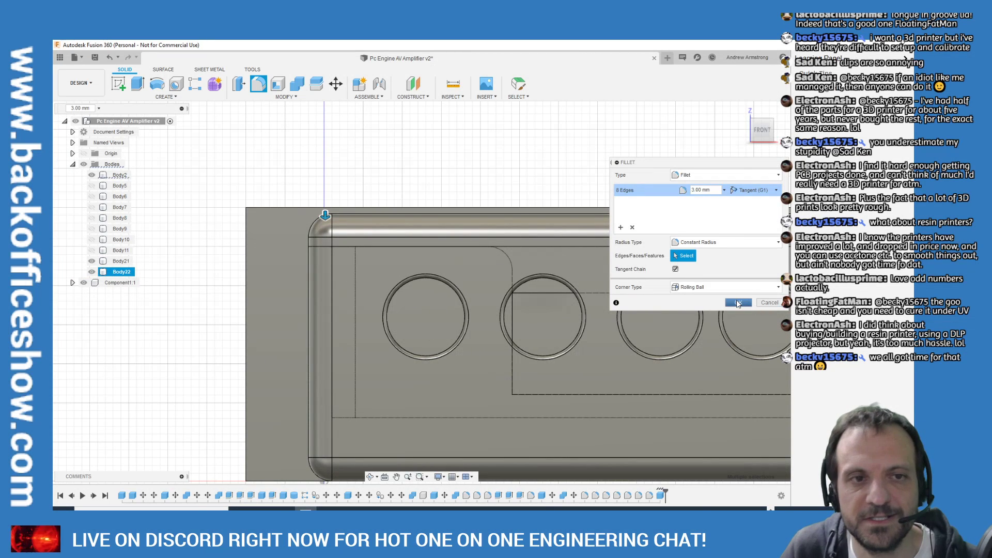
{"action": "left_click", "coordinate": [737, 303]}
Raise the filleted lid body about 15 mm straight up off the connector compartment
{"action": "scroll", "coordinate": [510, 256], "scroll_direction": "down", "scroll_amount": 3}
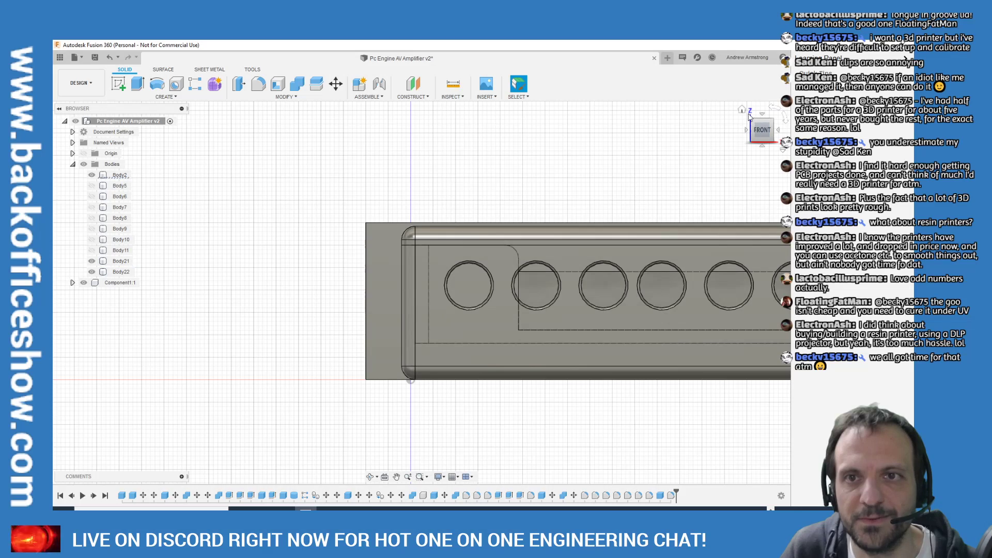
{"action": "left_click", "coordinate": [743, 110]}
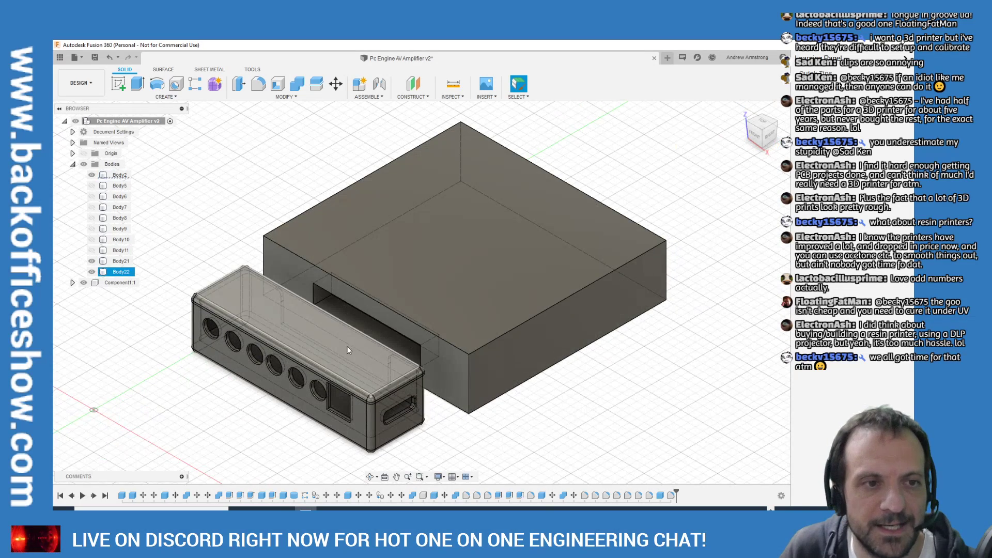
{"action": "scroll", "coordinate": [137, 388], "scroll_direction": "up", "scroll_amount": 2}
{"action": "left_click", "coordinate": [240, 352]}
{"action": "scroll", "coordinate": [269, 336], "scroll_direction": "up", "scroll_amount": 5}
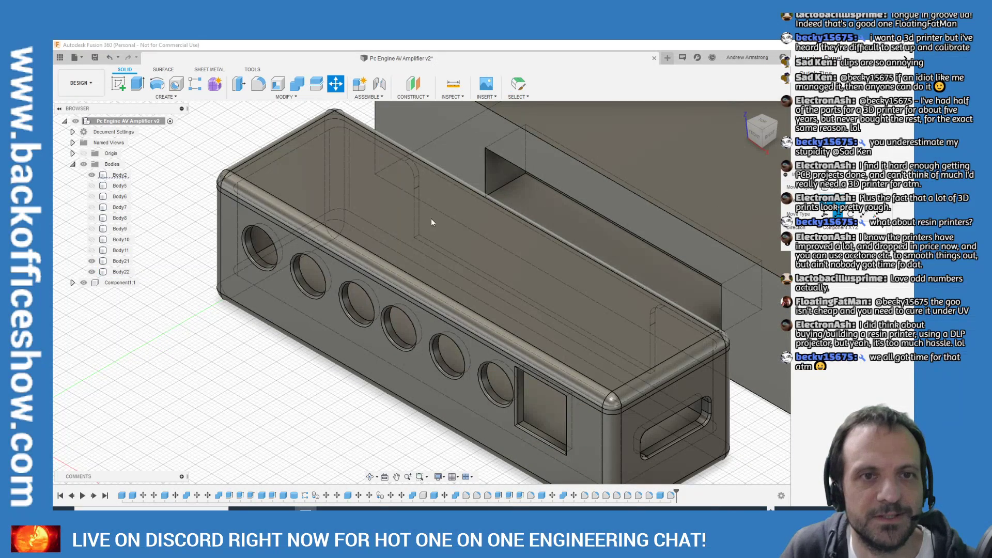
{"action": "key", "text": "m"}
{"action": "left_click_drag", "start_coordinate": [472, 238], "coordinate": [480, 196]}
{"action": "scroll", "coordinate": [454, 228], "scroll_direction": "down", "scroll_amount": 3}
{"action": "scroll", "coordinate": [424, 271], "scroll_direction": "up", "scroll_amount": 1}
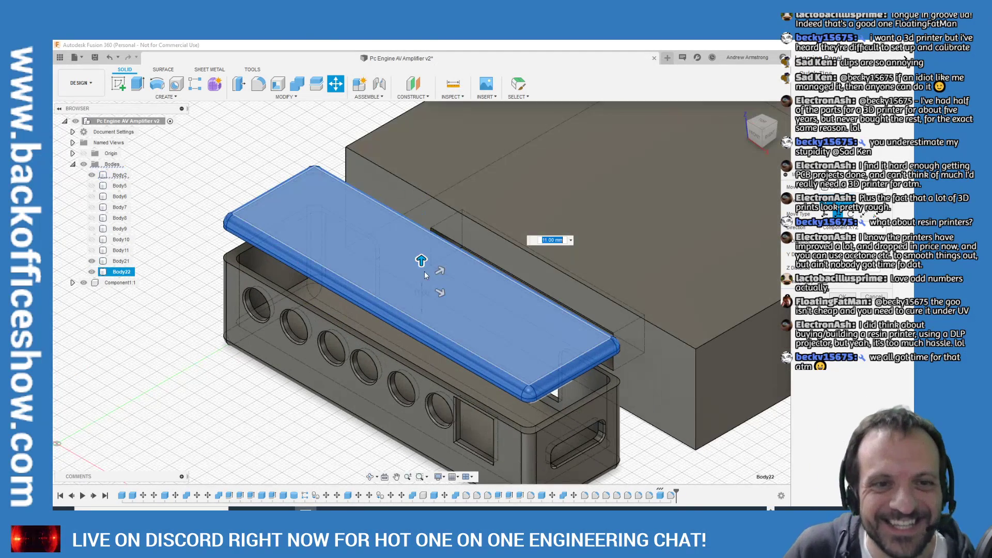
{"action": "scroll", "coordinate": [409, 266], "scroll_direction": "down", "scroll_amount": 1}
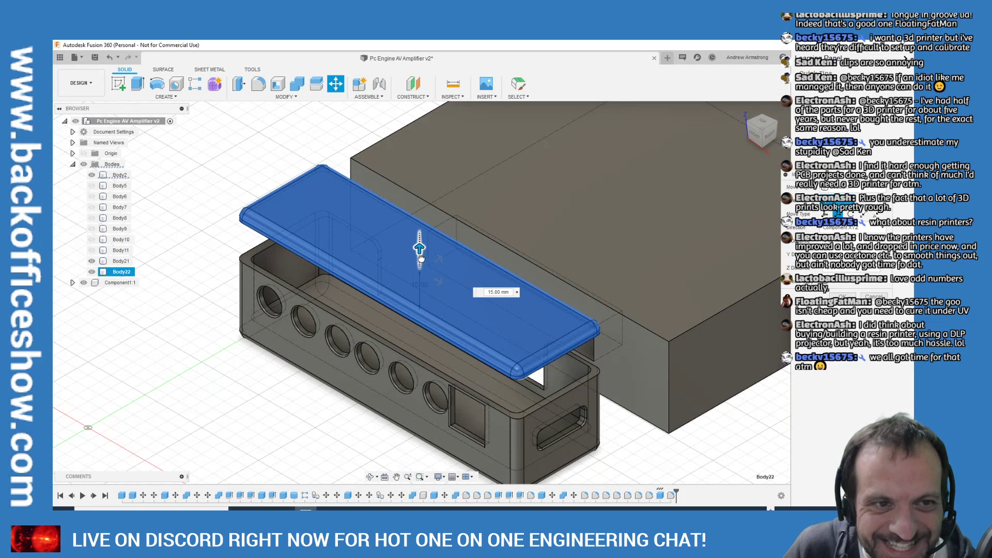
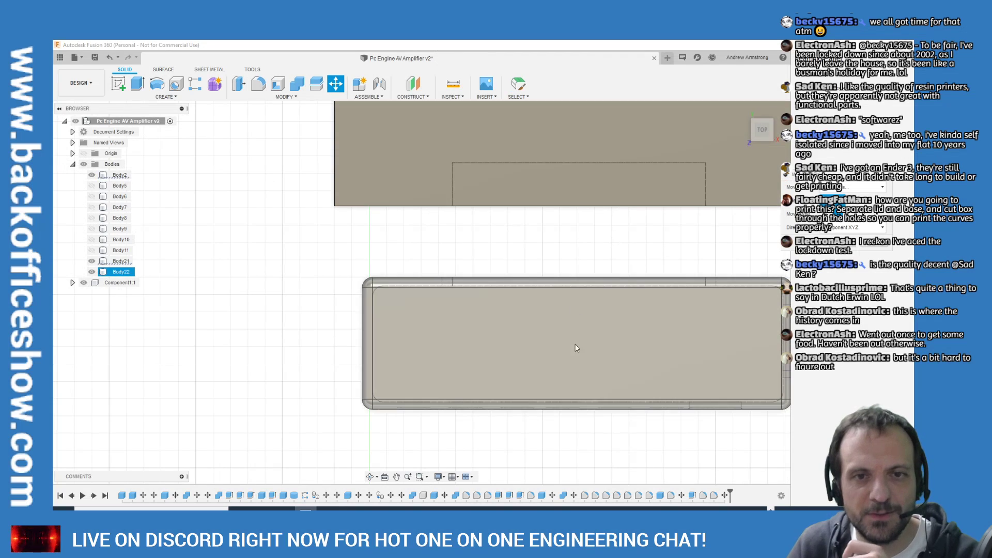
Move the lid body 70 mm forward in the top view, clear of the connector compartment's opening
{"action": "left_click_drag", "start_coordinate": [576, 314], "coordinate": [554, 486]}
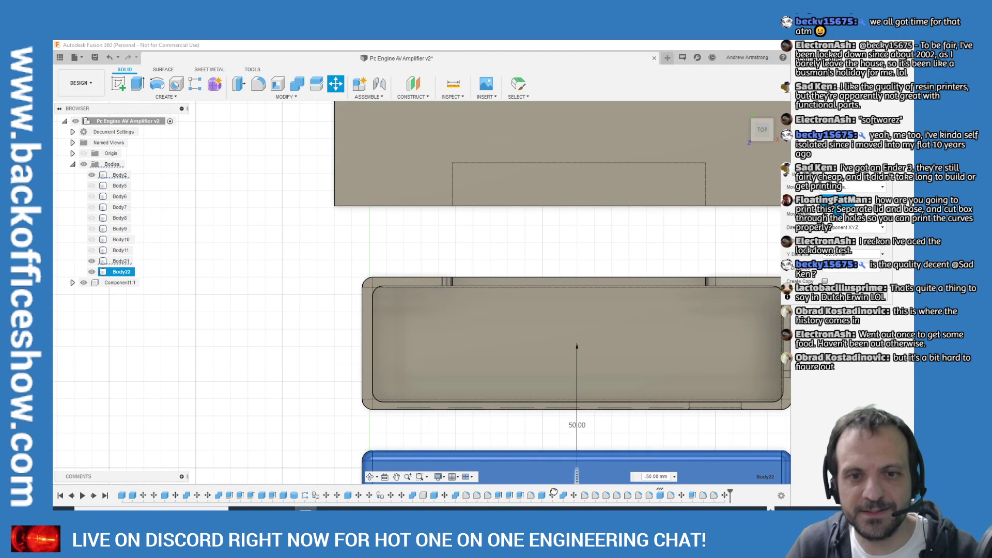
{"action": "scroll", "coordinate": [519, 284], "scroll_direction": "down", "scroll_amount": 3}
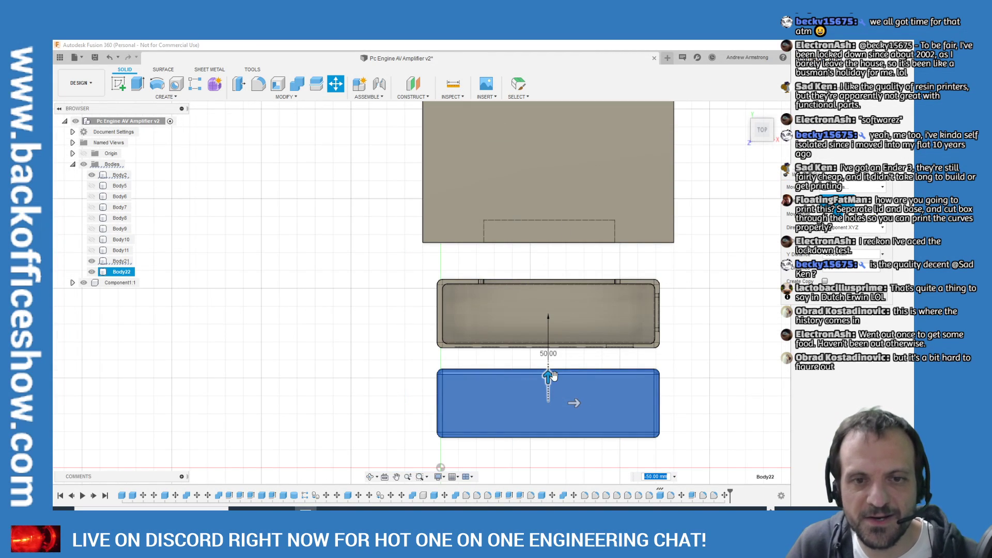
{"action": "left_click_drag", "start_coordinate": [548, 375], "coordinate": [548, 396]}
{"action": "scroll", "coordinate": [498, 291], "scroll_direction": "up", "scroll_amount": 4}
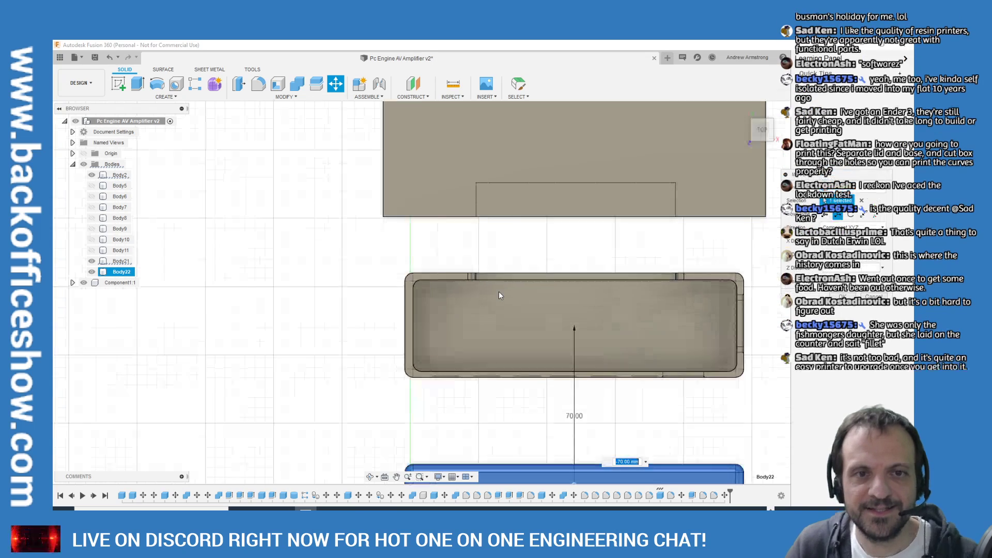
{"action": "scroll", "coordinate": [658, 289], "scroll_direction": "down", "scroll_amount": 2}
{"action": "scroll", "coordinate": [669, 326], "scroll_direction": "up", "scroll_amount": 2}
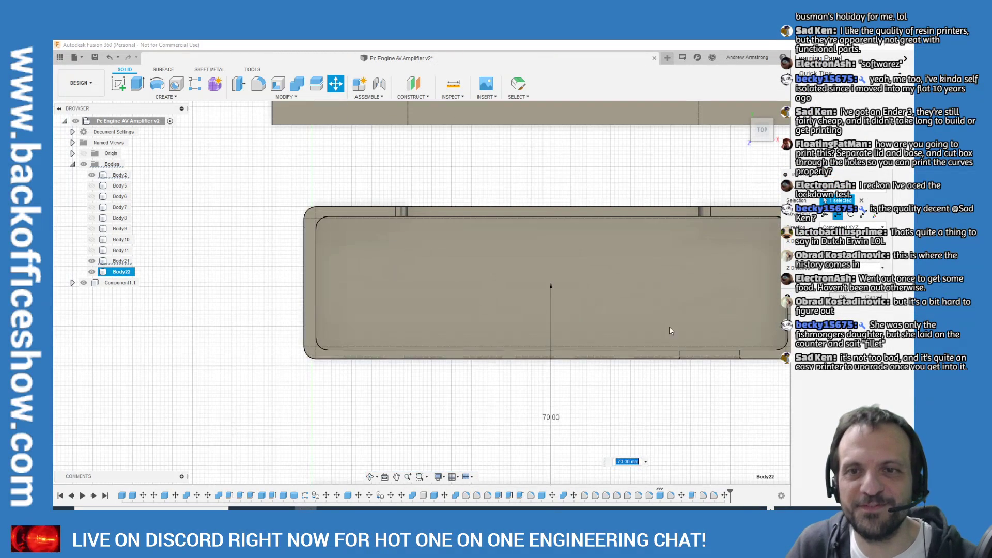
{"action": "scroll", "coordinate": [678, 295], "scroll_direction": "down", "scroll_amount": 3}
{"action": "scroll", "coordinate": [677, 289], "scroll_direction": "up", "scroll_amount": 3}
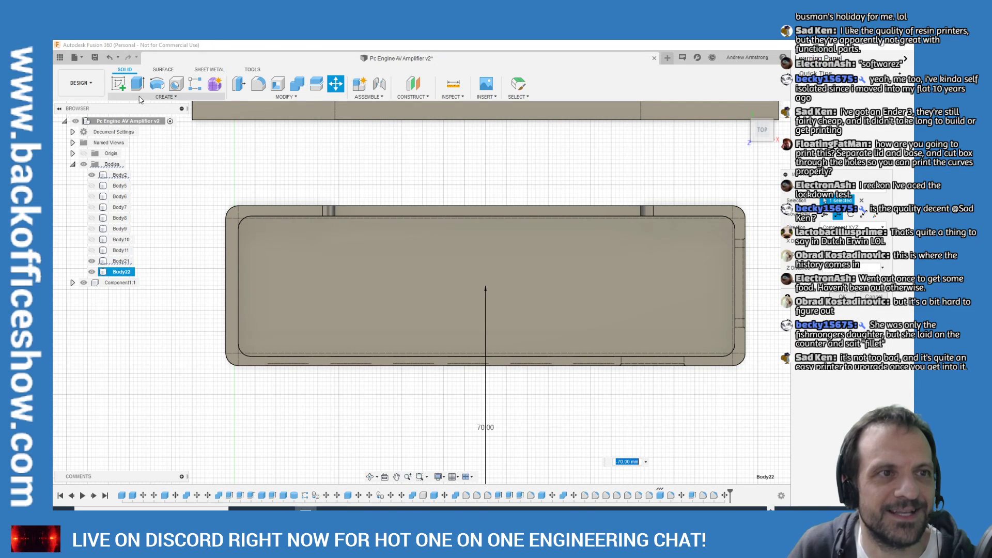
{"action": "left_click", "coordinate": [166, 97]}
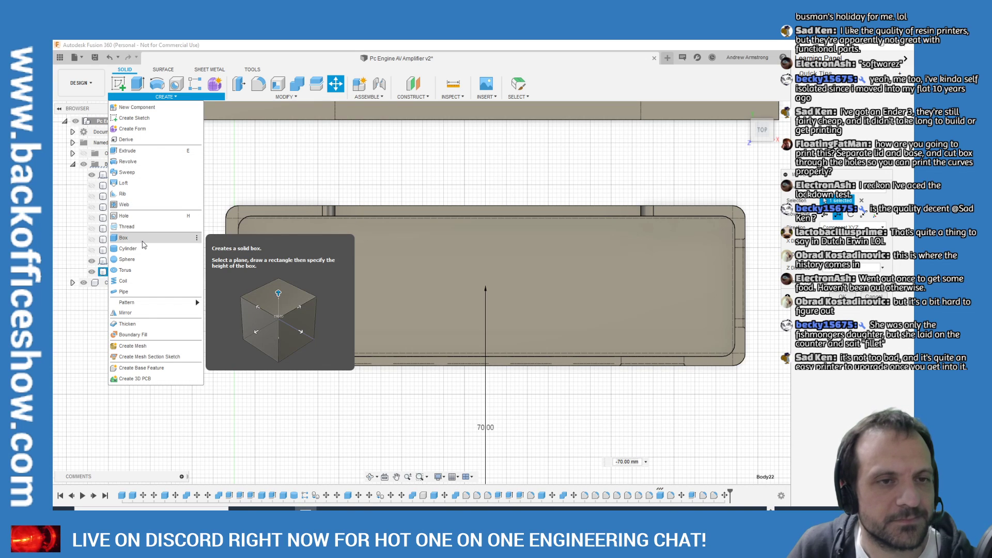
{"action": "left_click", "coordinate": [144, 243]}
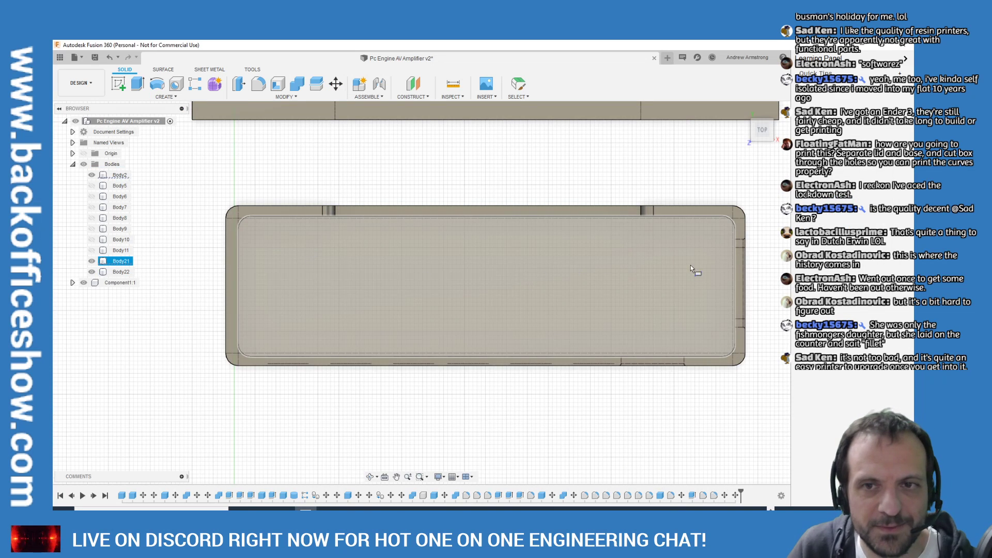
{"action": "scroll", "coordinate": [233, 225], "scroll_direction": "up", "scroll_amount": 3}
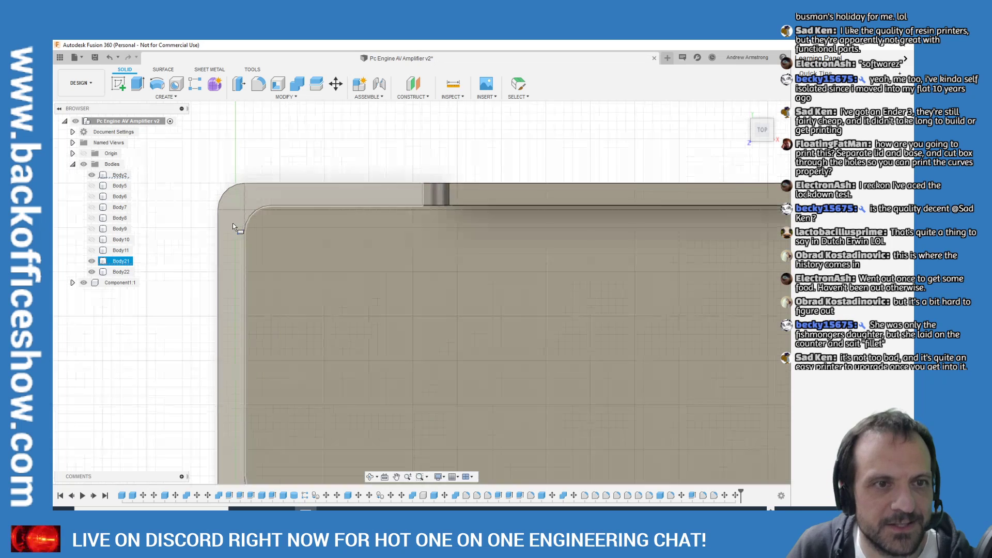
{"action": "scroll", "coordinate": [233, 225], "scroll_direction": "up", "scroll_amount": 1}
{"action": "scroll", "coordinate": [289, 205], "scroll_direction": "up", "scroll_amount": 4}
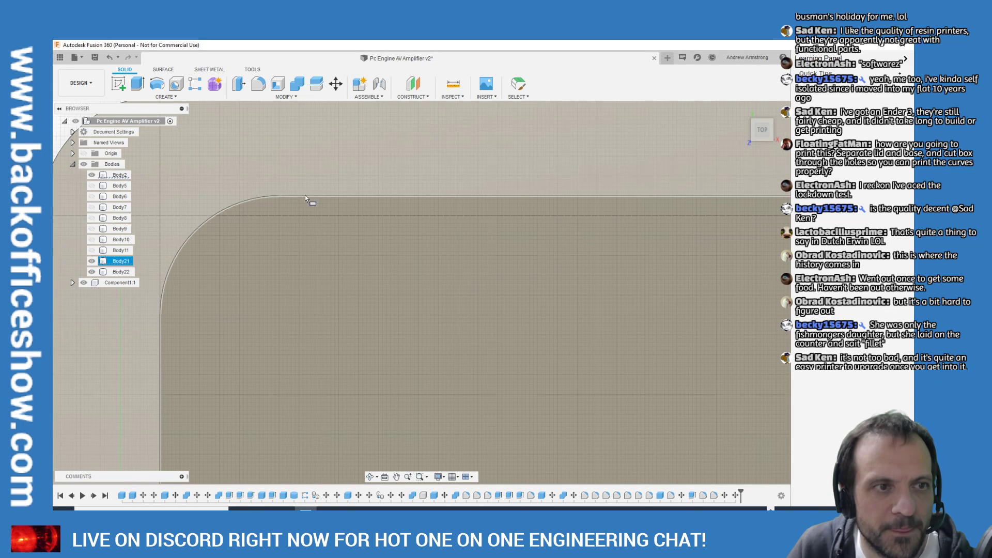
{"action": "scroll", "coordinate": [345, 319], "scroll_direction": "down", "scroll_amount": 5}
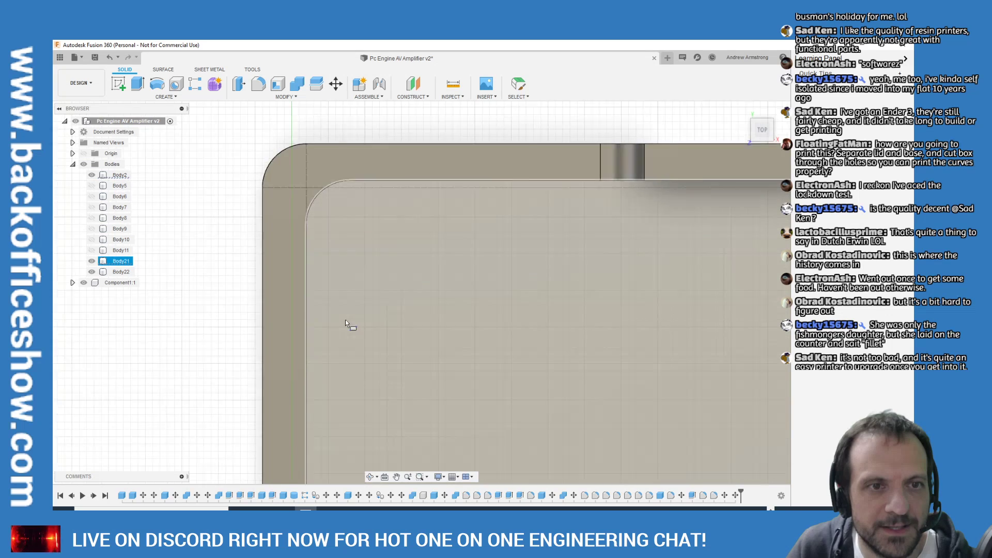
{"action": "scroll", "coordinate": [315, 284], "scroll_direction": "up", "scroll_amount": 5}
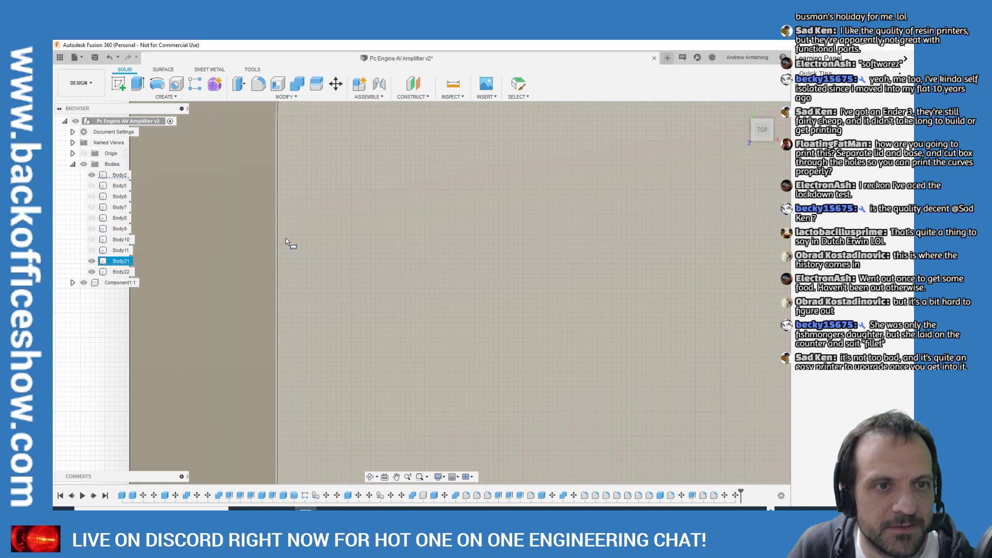
{"action": "left_click", "coordinate": [287, 238]}
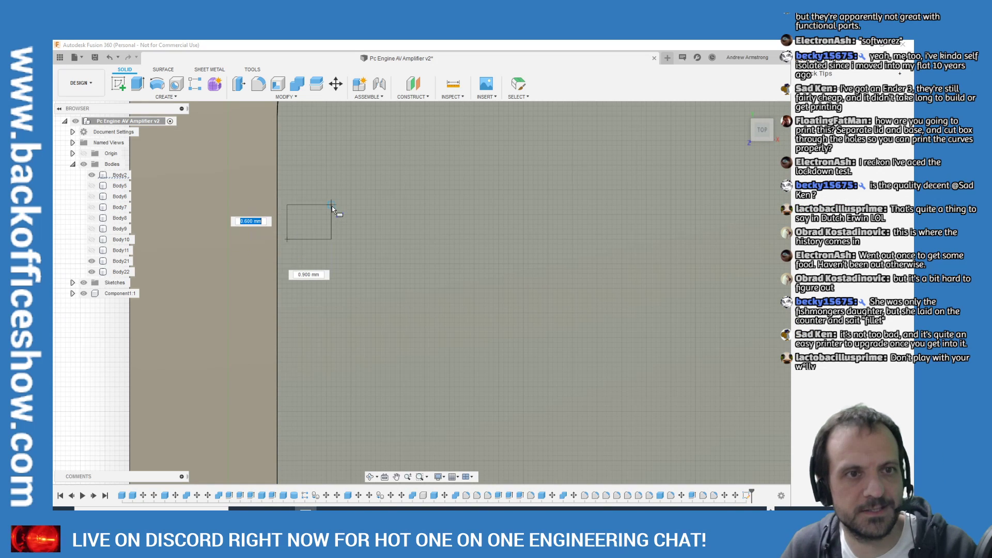
{"action": "key", "text": "ctrl+z"}
{"action": "scroll", "coordinate": [324, 226], "scroll_direction": "down", "scroll_amount": 5}
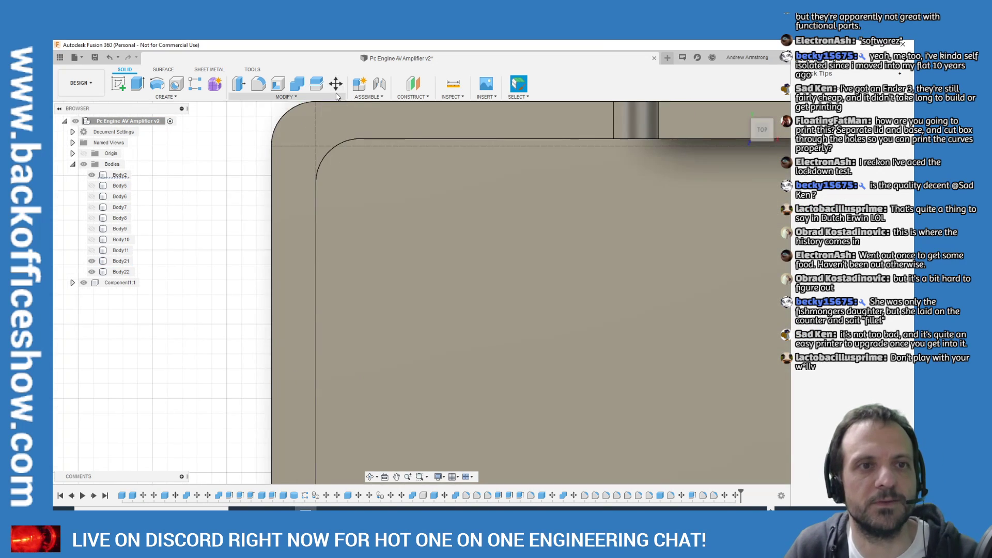
{"action": "key", "text": "Escape"}
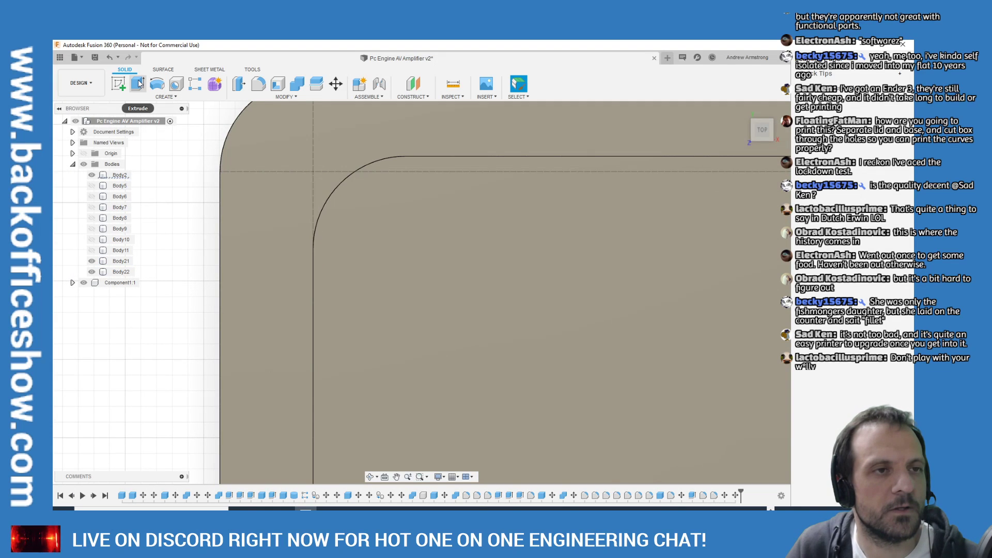
{"action": "left_click", "coordinate": [136, 97]}
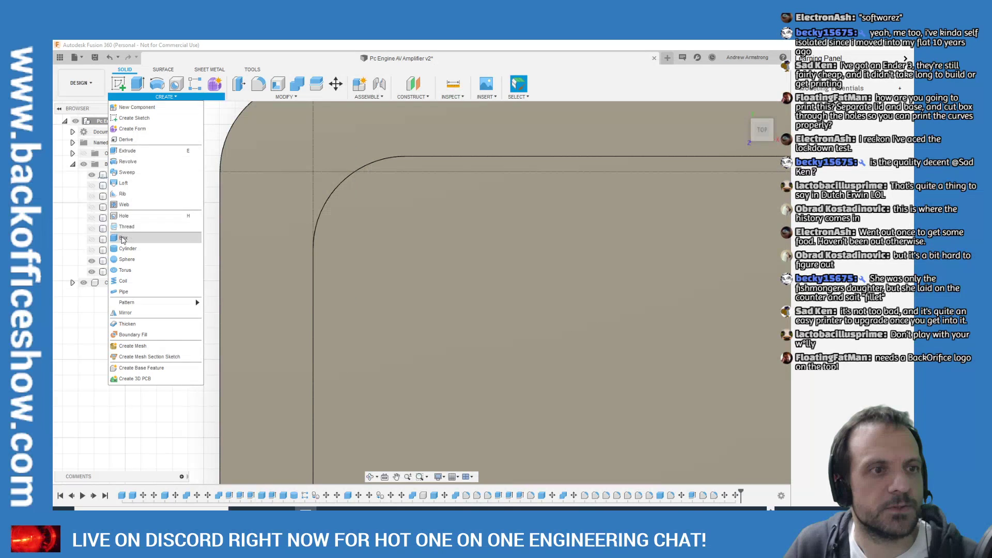
{"action": "left_click", "coordinate": [123, 237]}
{"action": "left_click", "coordinate": [266, 327]}
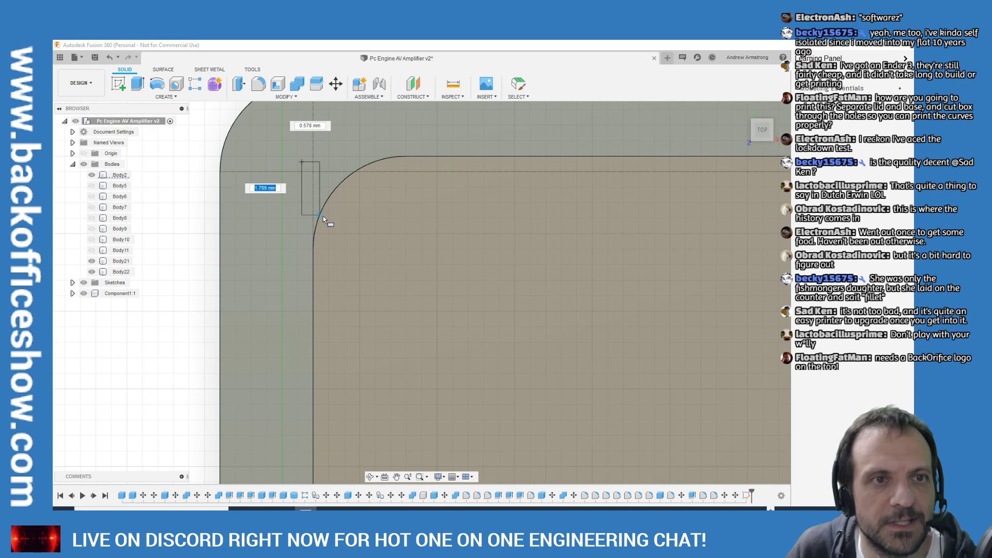
{"action": "key", "text": "Escape"}
Start a new box on the connector compartment's top rim, placing its first corner just outside the rear-left inner rounded corner
{"action": "left_click", "coordinate": [166, 97]}
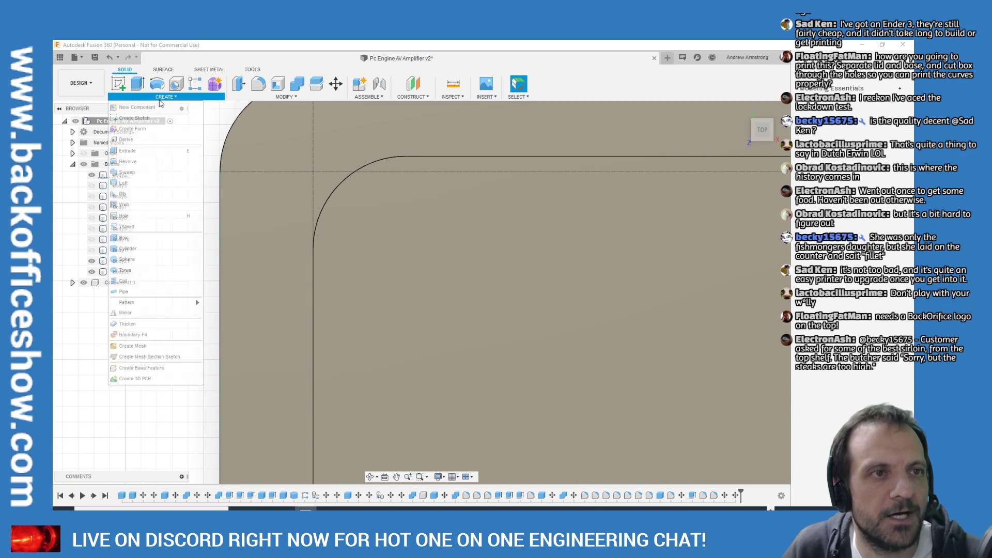
{"action": "left_click", "coordinate": [123, 237]}
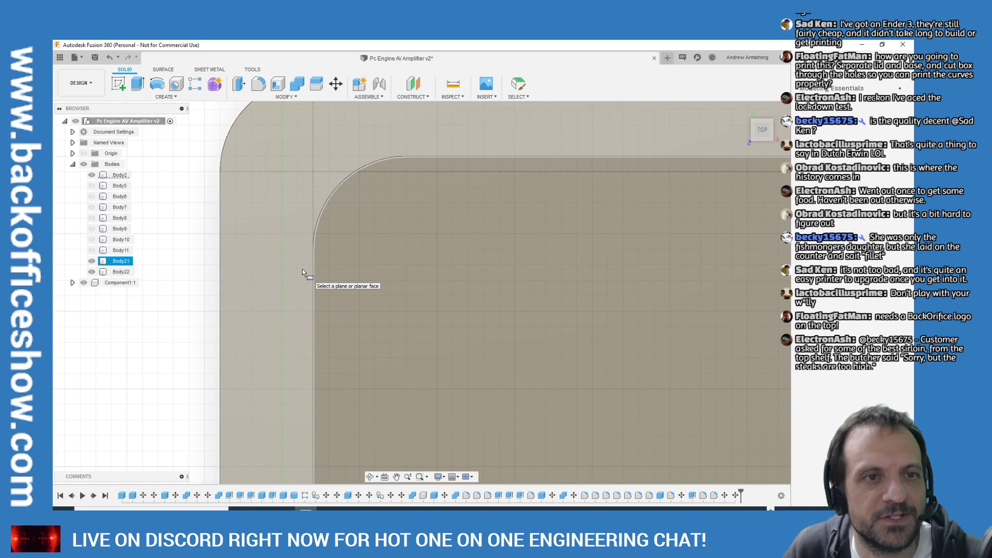
{"action": "left_click", "coordinate": [304, 264]}
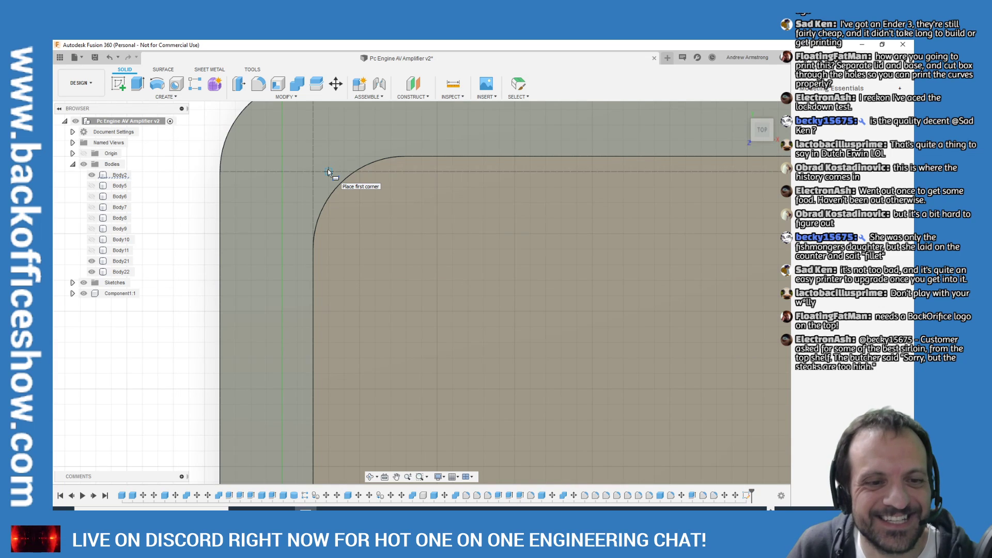
{"action": "scroll", "coordinate": [328, 169], "scroll_direction": "up", "scroll_amount": 2}
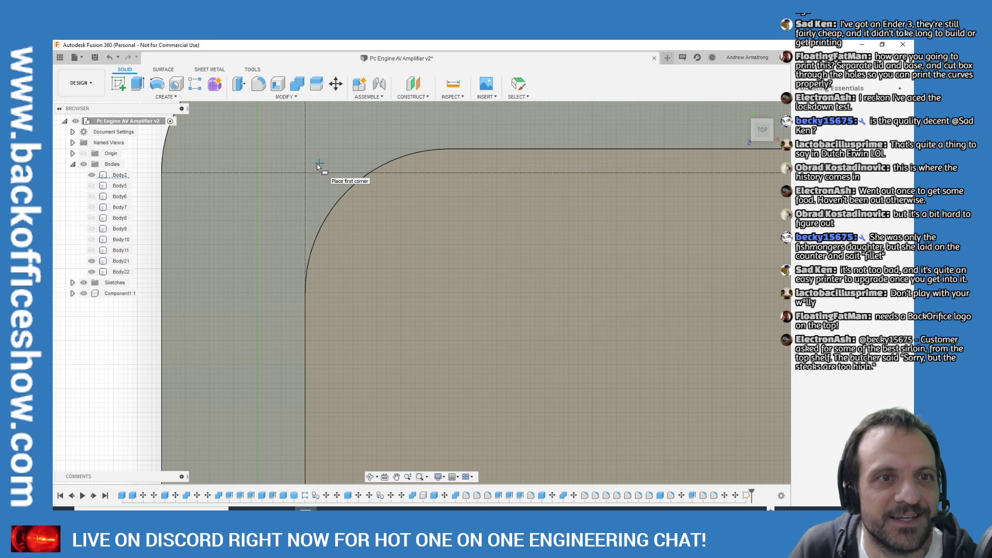
{"action": "left_click", "coordinate": [318, 166]}
Stretch the box's base rectangle across the compartment opening and place its opposite corner at the front-right inner rounded corner
{"action": "scroll", "coordinate": [310, 176], "scroll_direction": "down", "scroll_amount": 4}
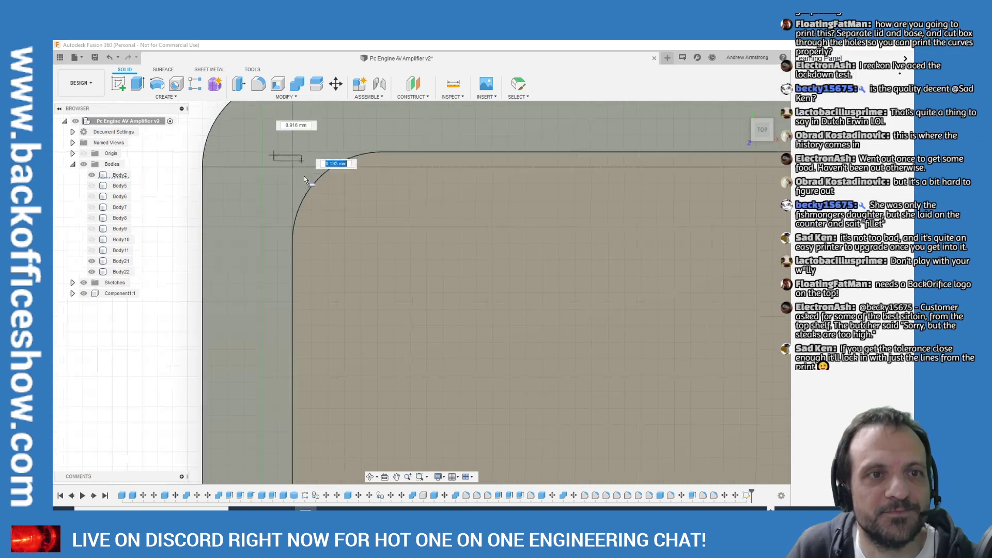
{"action": "scroll", "coordinate": [357, 233], "scroll_direction": "down", "scroll_amount": 6}
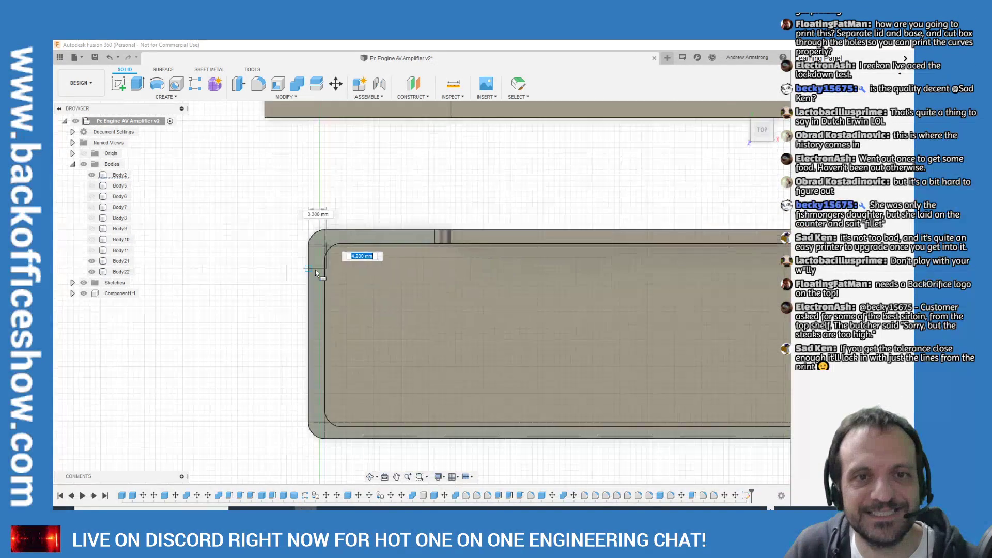
{"action": "scroll", "coordinate": [754, 382], "scroll_direction": "up", "scroll_amount": 8}
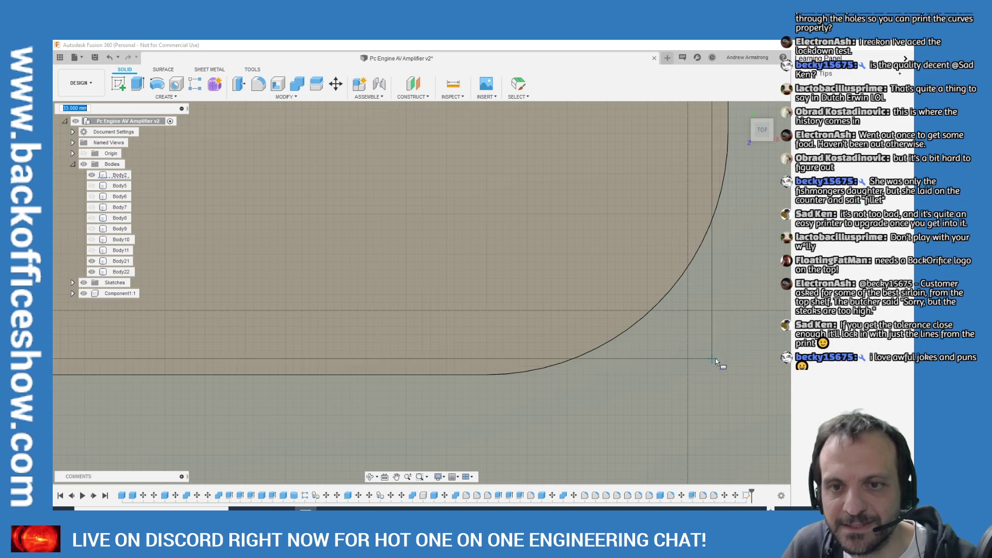
{"action": "scroll", "coordinate": [705, 346], "scroll_direction": "up", "scroll_amount": 2}
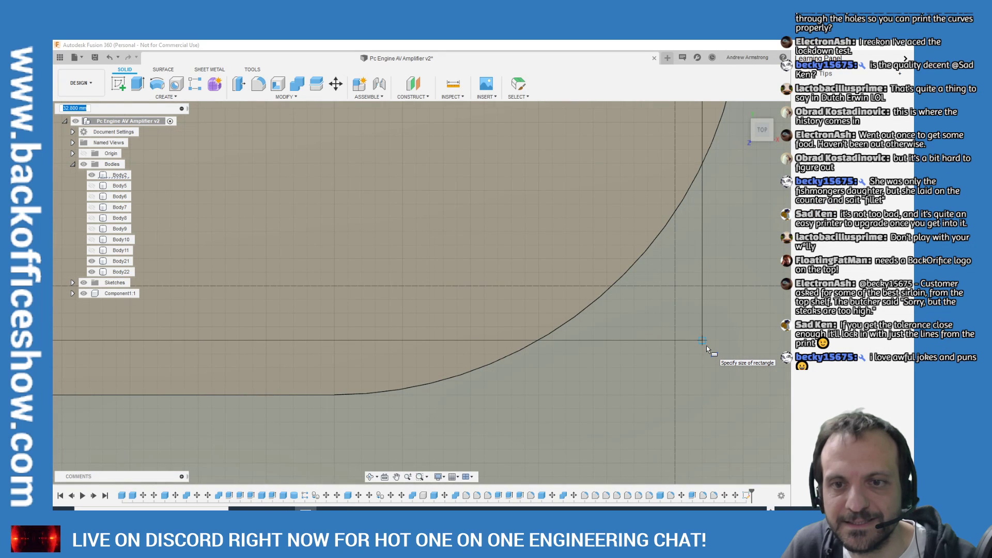
{"action": "scroll", "coordinate": [705, 345], "scroll_direction": "up", "scroll_amount": 1}
{"action": "scroll", "coordinate": [706, 345], "scroll_direction": "down", "scroll_amount": 5}
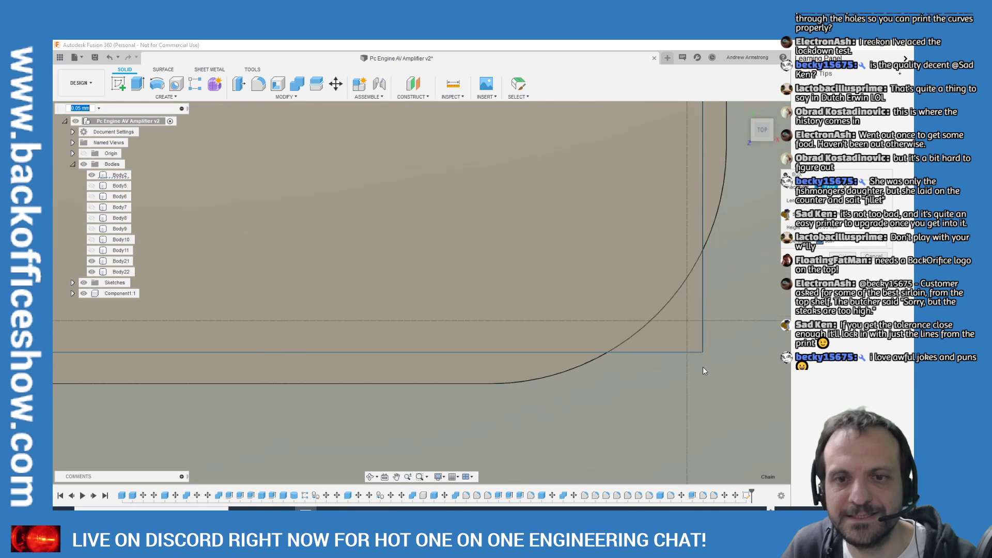
{"action": "scroll", "coordinate": [624, 334], "scroll_direction": "down", "scroll_amount": 5}
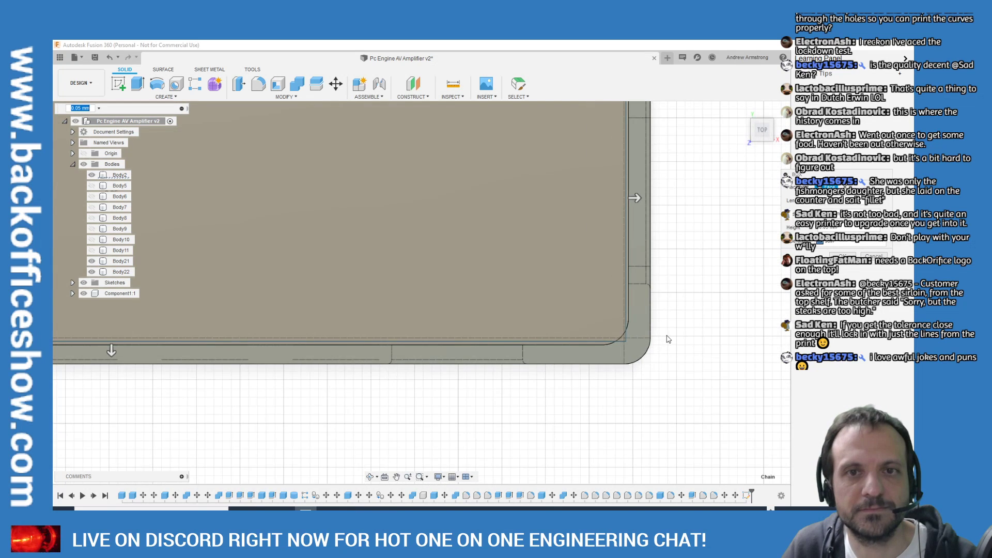
{"action": "scroll", "coordinate": [624, 334], "scroll_direction": "down", "scroll_amount": 2}
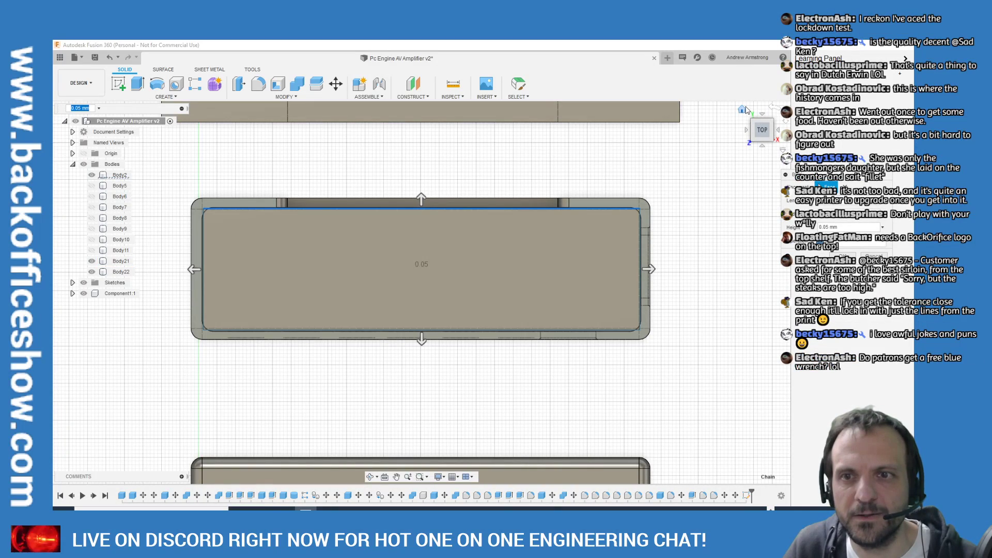
Try a box height of 2 mm above the compartment's rim and view it from the front
{"action": "left_click", "coordinate": [742, 109]}
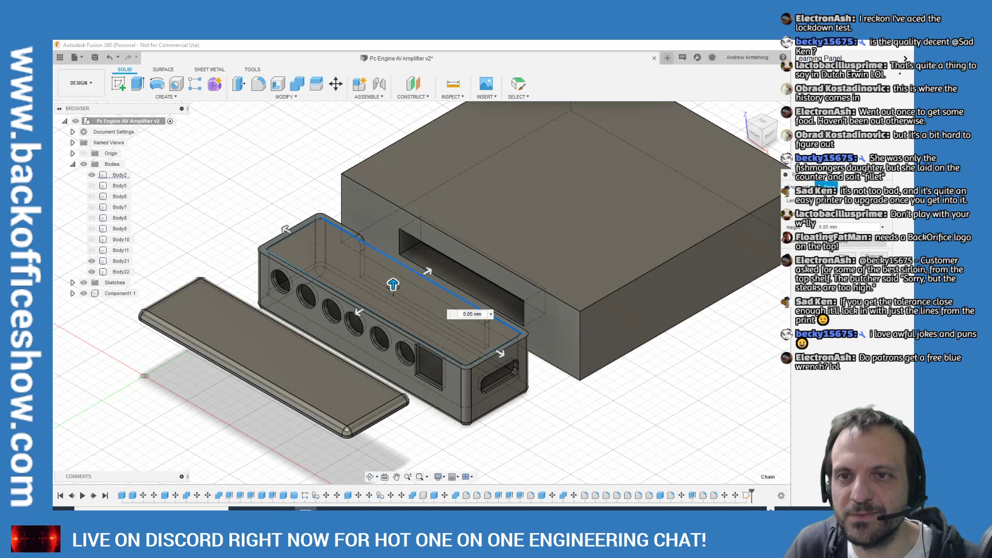
{"action": "scroll", "coordinate": [322, 288], "scroll_direction": "up", "scroll_amount": 3}
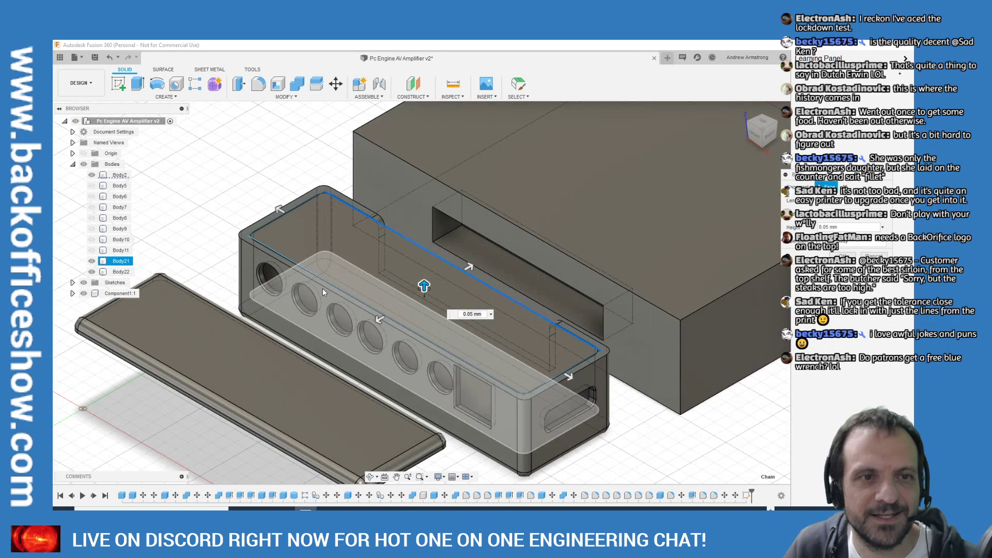
{"action": "left_click_drag", "start_coordinate": [455, 288], "coordinate": [480, 278]}
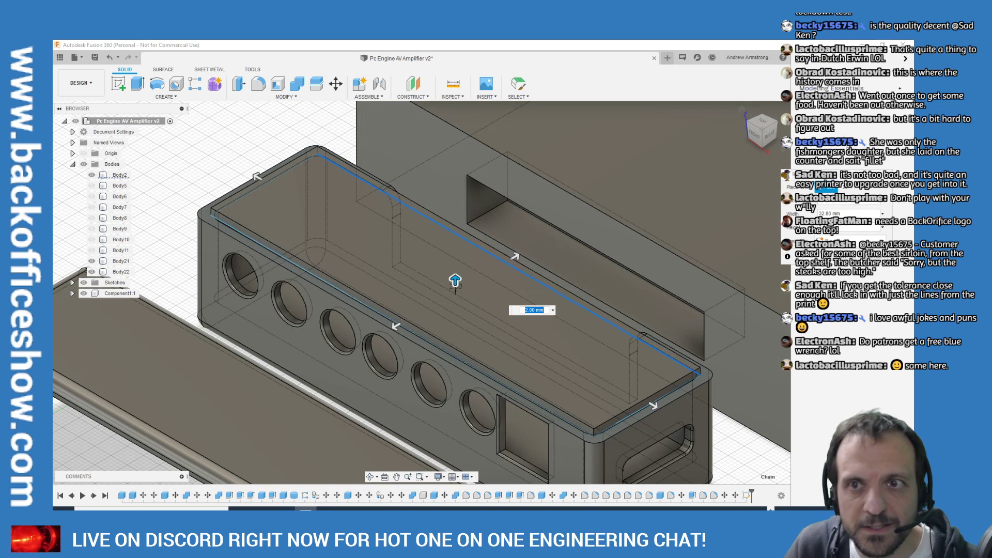
{"action": "left_click", "coordinate": [754, 135]}
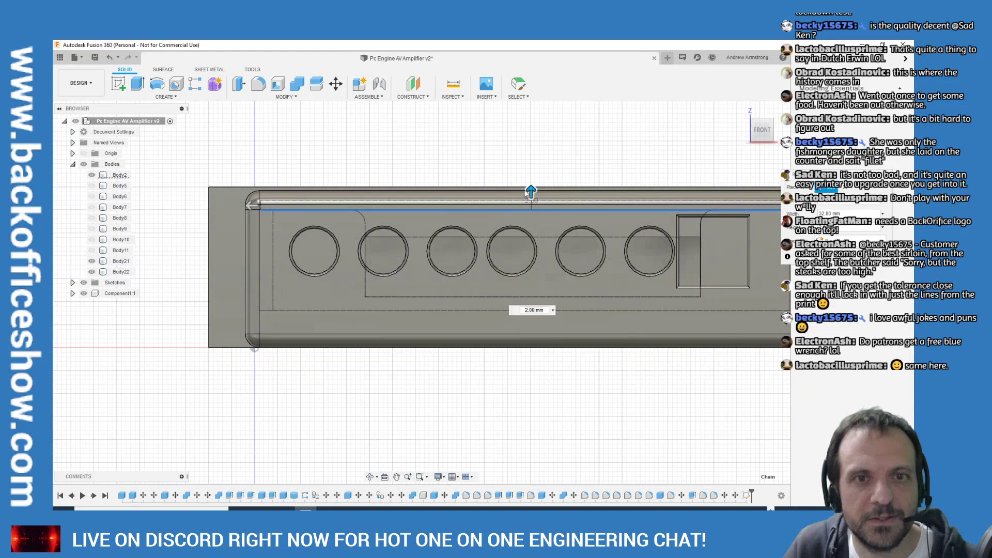
Reverse the box's height direction so that it extends 1 mm down into the connector compartment
{"action": "left_click_drag", "start_coordinate": [530, 192], "coordinate": [545, 208]}
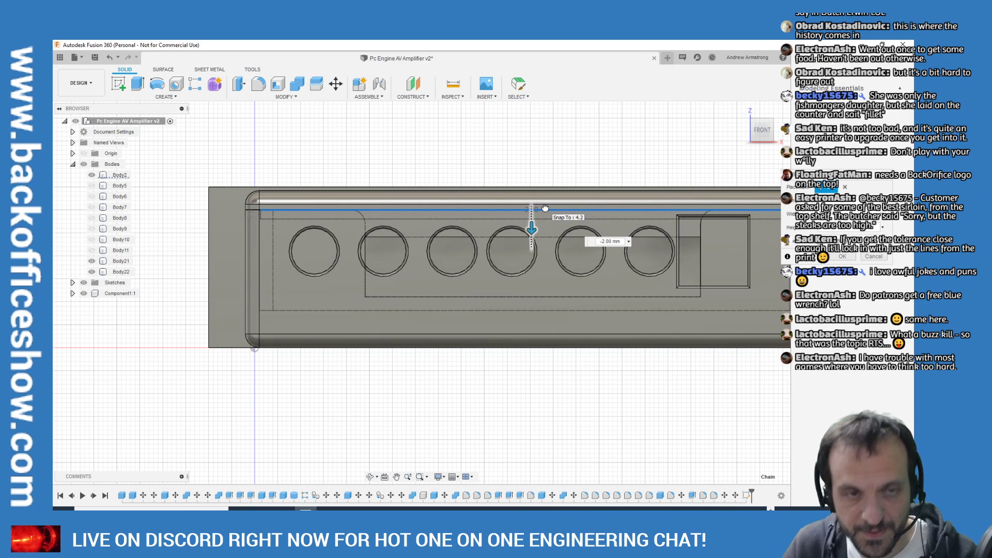
{"action": "left_click_drag", "start_coordinate": [545, 208], "coordinate": [546, 207]}
{"action": "scroll", "coordinate": [538, 212], "scroll_direction": "up", "scroll_amount": 5}
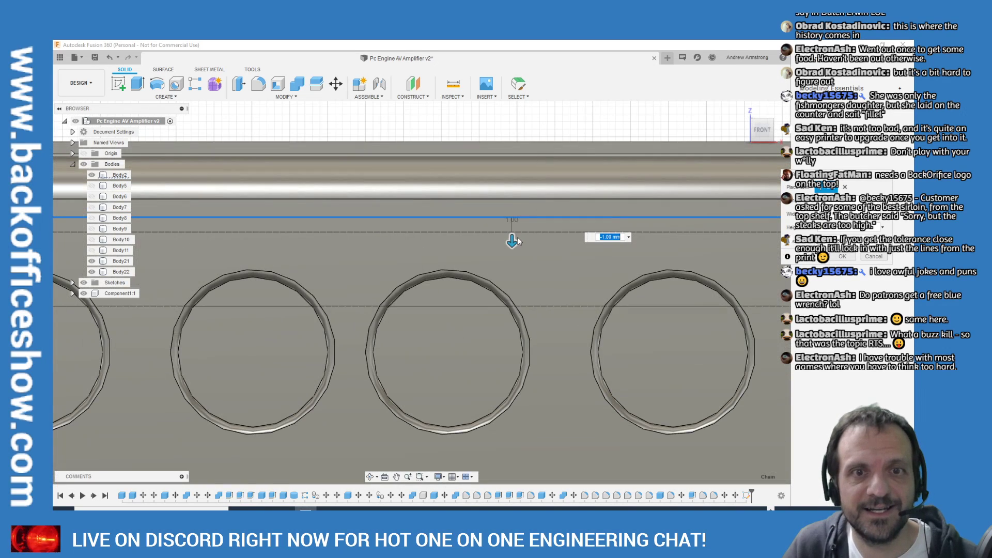
{"action": "mouse_move", "coordinate": [512, 239]}
{"action": "left_mouse_down"}
{"action": "mouse_move", "coordinate": [513, 203]}
{"action": "mouse_move", "coordinate": [520, 241]}
{"action": "left_mouse_up"}
{"action": "scroll", "coordinate": [511, 246], "scroll_direction": "down", "scroll_amount": 4}
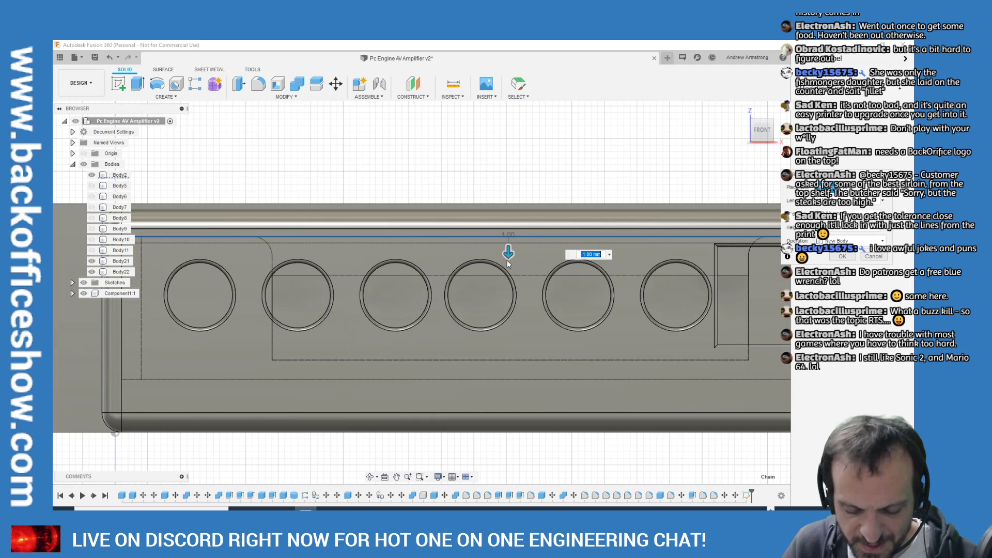
{"action": "scroll", "coordinate": [507, 260], "scroll_direction": "down", "scroll_amount": 1}
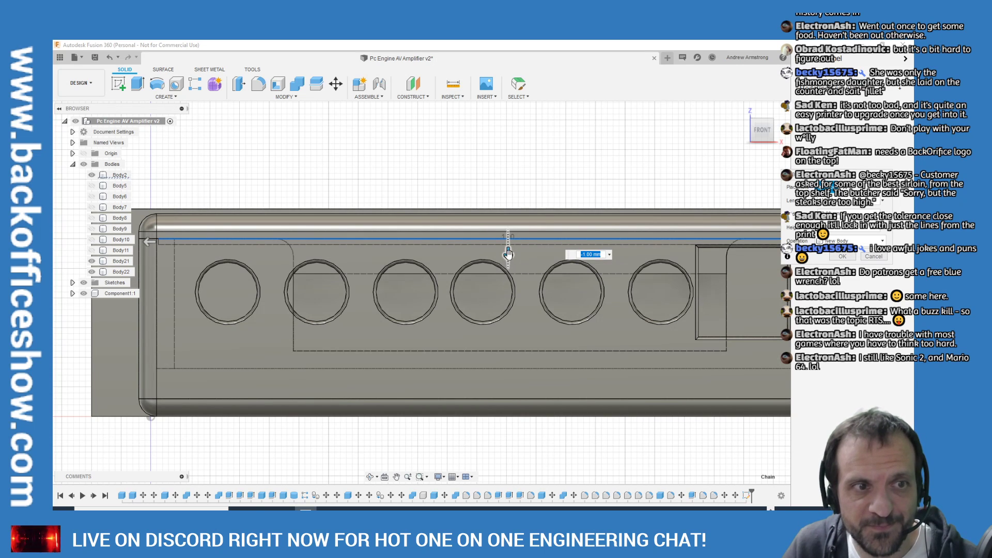
{"action": "left_click_drag", "start_coordinate": [509, 251], "coordinate": [510, 255]}
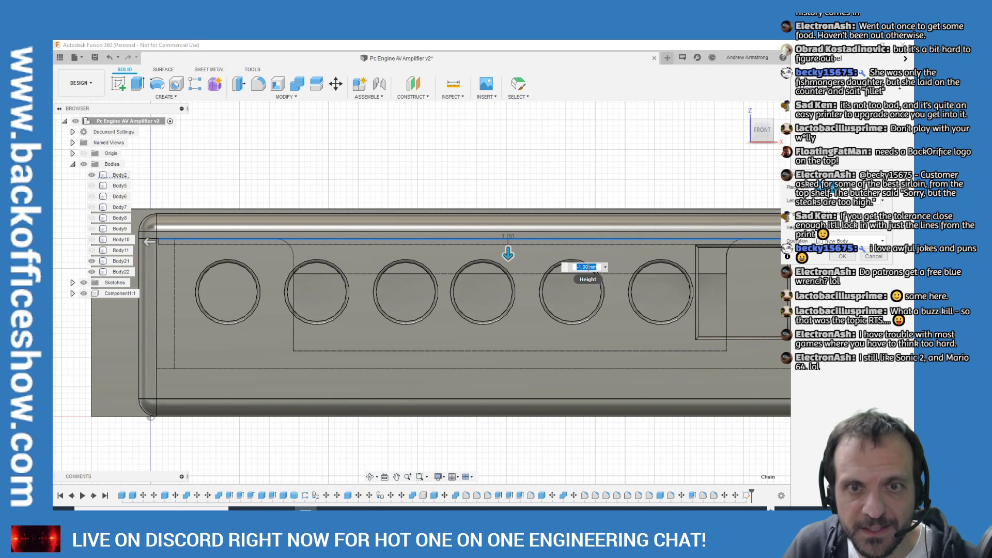
Set the box's height to -0.75 mm and create it as a new body
{"action": "left_click_drag", "start_coordinate": [586, 267], "coordinate": [576, 267]}
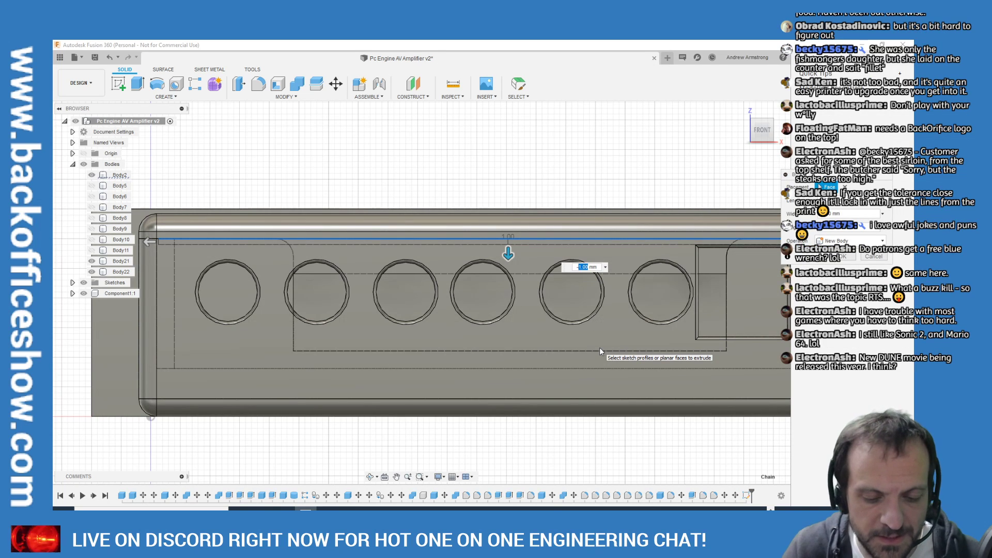
{"action": "type", "text": "0.75"}
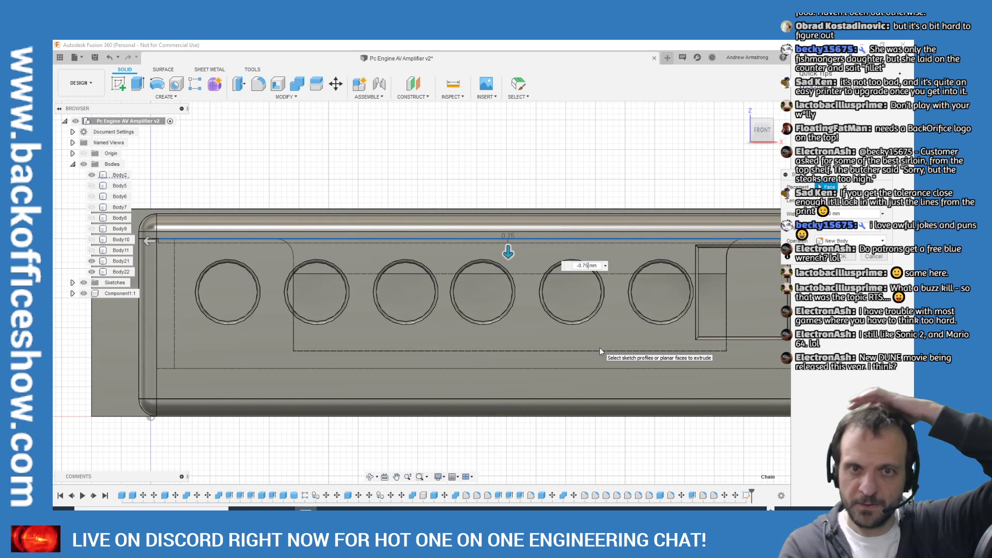
{"action": "key", "text": "Return"}
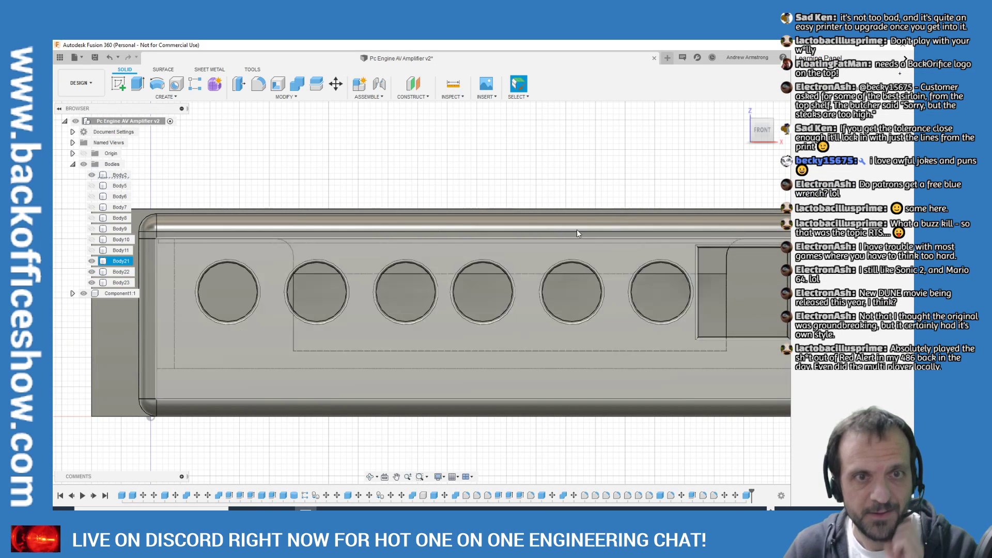
Examine the thin box body, the connector compartment and the raised lid from the isometric, front and lower corner views
{"action": "scroll", "coordinate": [614, 243], "scroll_direction": "up", "scroll_amount": 2}
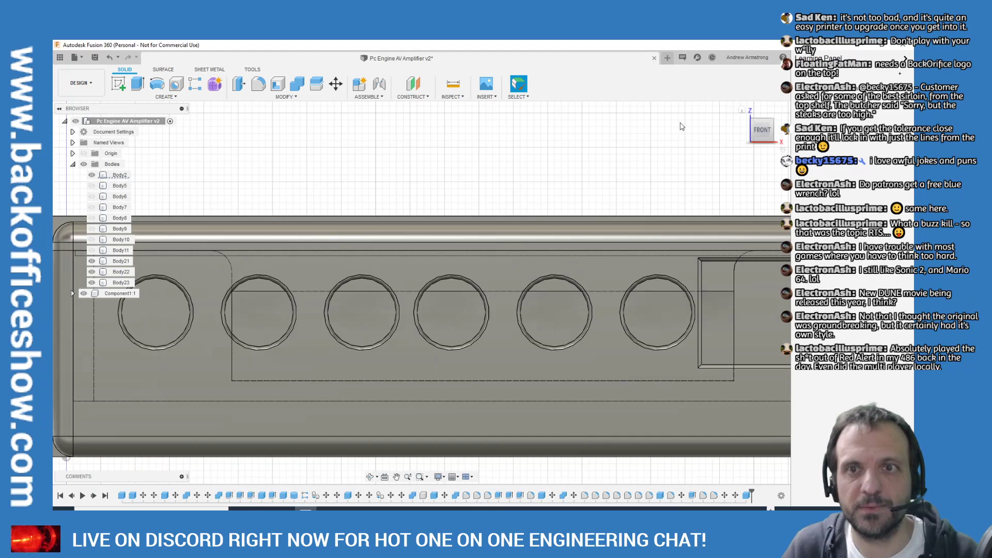
{"action": "left_click", "coordinate": [742, 111]}
{"action": "left_click", "coordinate": [305, 274]}
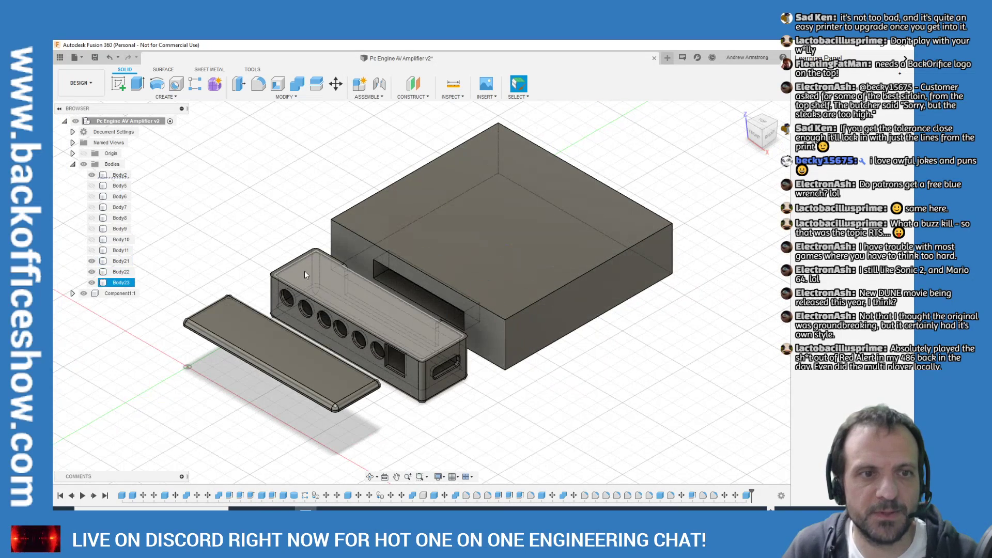
{"action": "scroll", "coordinate": [309, 290], "scroll_direction": "up", "scroll_amount": 3}
{"action": "key", "text": "Escape"}
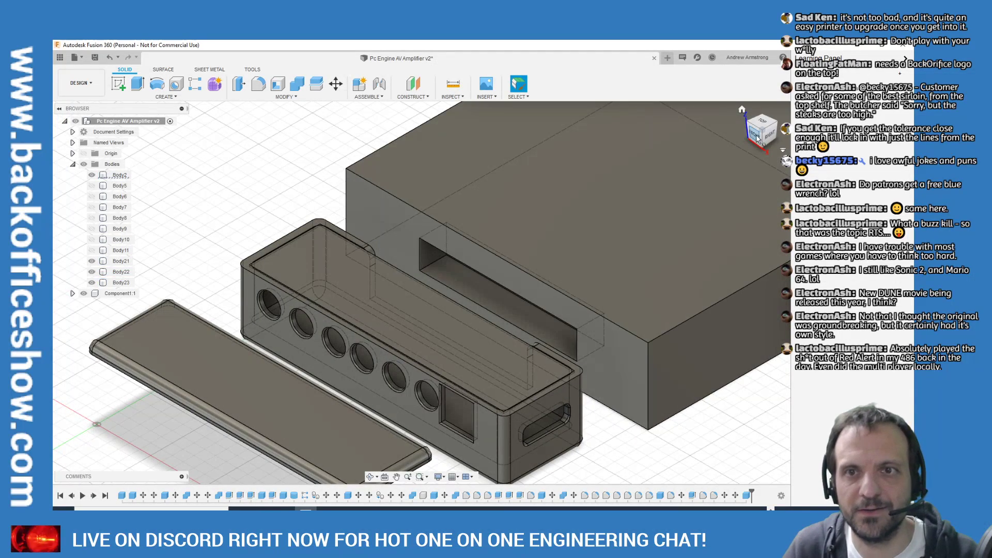
{"action": "left_click", "coordinate": [754, 137]}
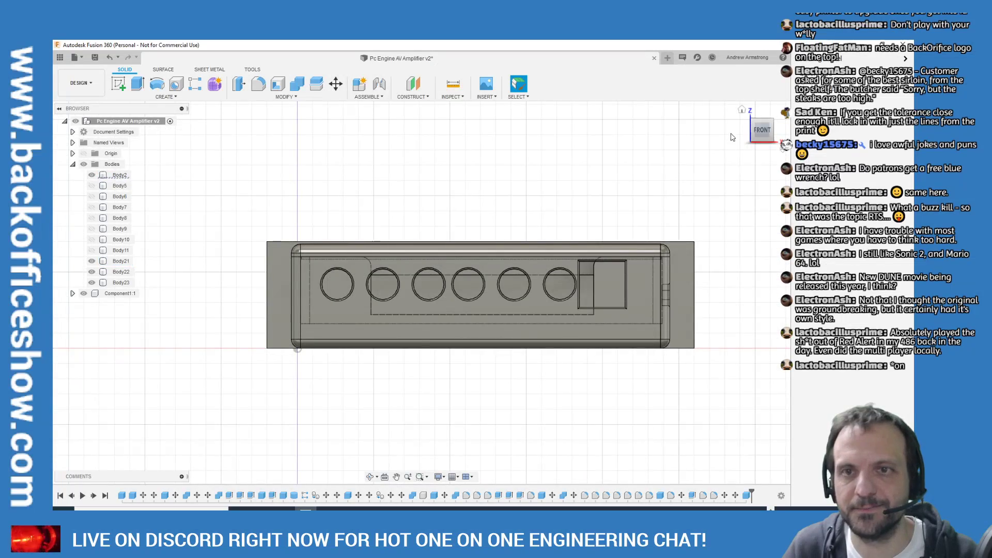
{"action": "left_click", "coordinate": [772, 144]}
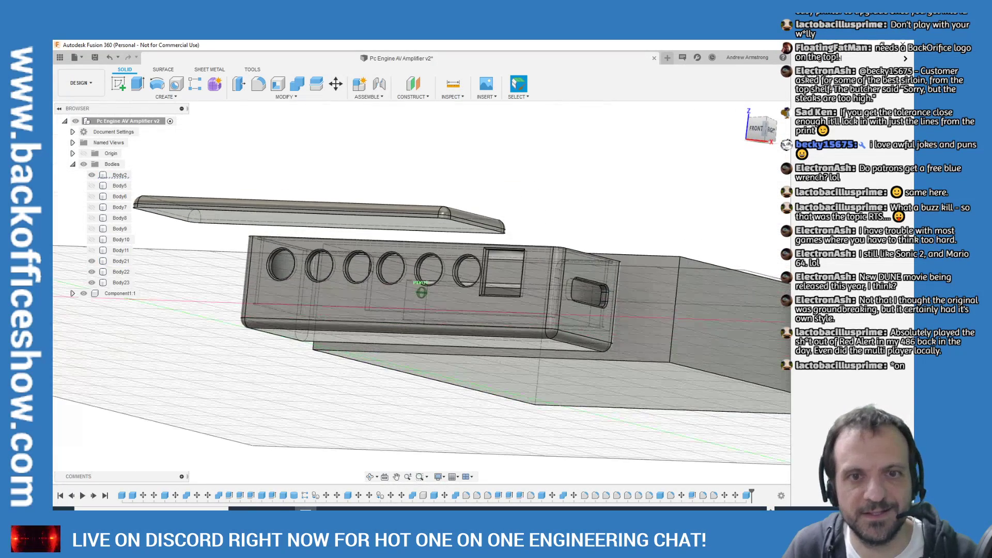
{"action": "left_click", "coordinate": [360, 238]}
{"action": "scroll", "coordinate": [362, 241], "scroll_direction": "up", "scroll_amount": 3}
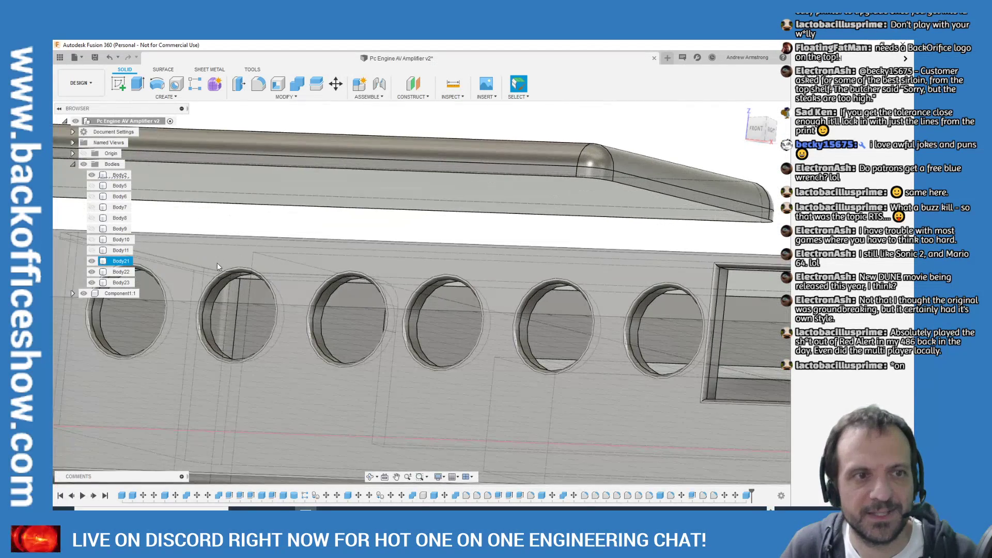
{"action": "scroll", "coordinate": [568, 253], "scroll_direction": "down", "scroll_amount": 3}
{"action": "key", "text": "Escape"}
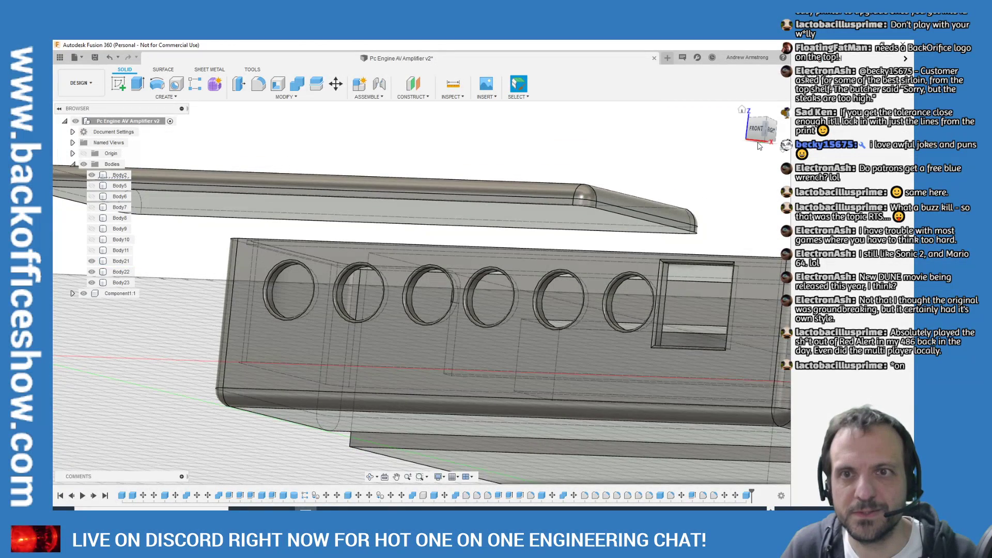
{"action": "scroll", "coordinate": [686, 206], "scroll_direction": "down", "scroll_amount": 2}
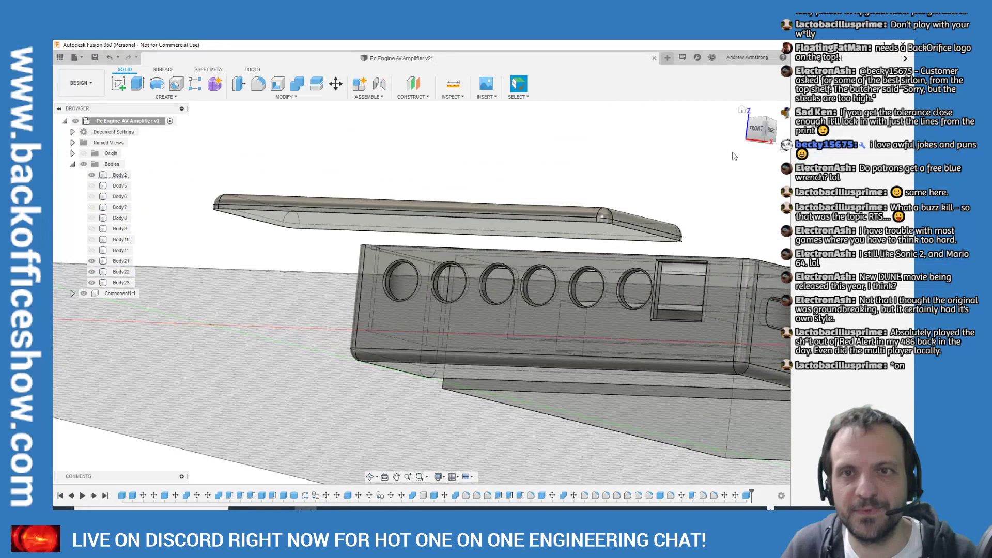
{"action": "left_click", "coordinate": [753, 134]}
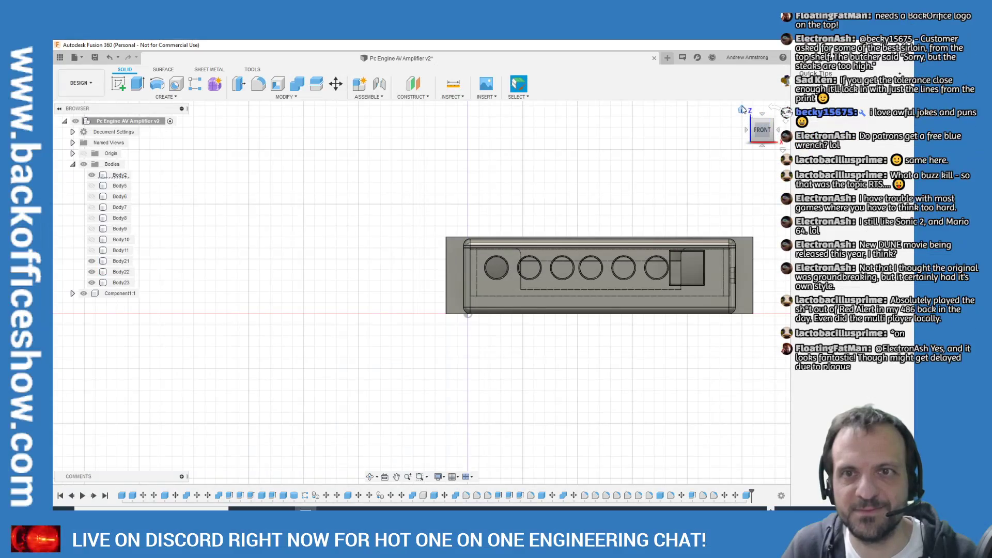
Examine closely how the thin panel sits inside the connector compartment's rim from the isometric view
{"action": "left_click", "coordinate": [743, 109]}
{"action": "scroll", "coordinate": [480, 291], "scroll_direction": "up", "scroll_amount": 5}
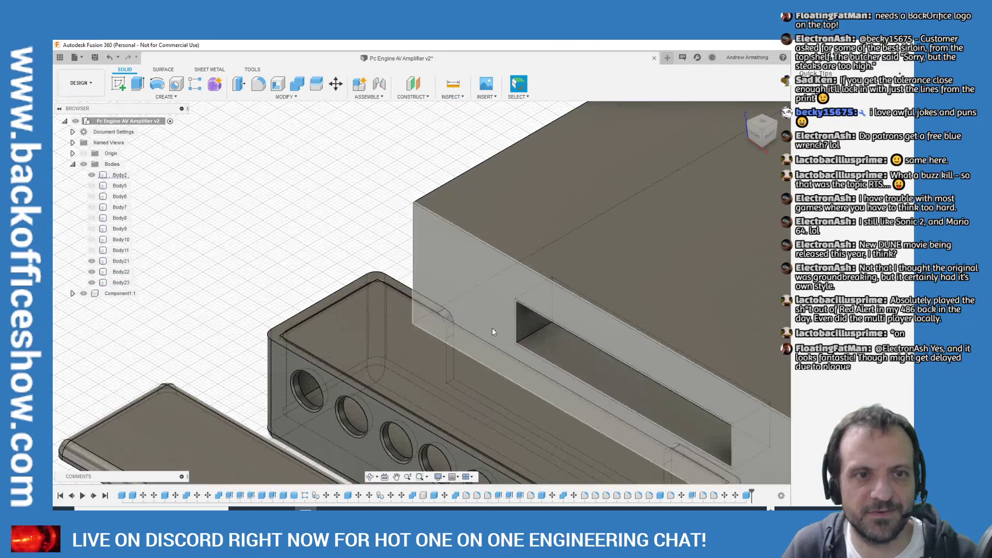
{"action": "scroll", "coordinate": [498, 402], "scroll_direction": "up", "scroll_amount": 4}
{"action": "scroll", "coordinate": [391, 333], "scroll_direction": "down", "scroll_amount": 3}
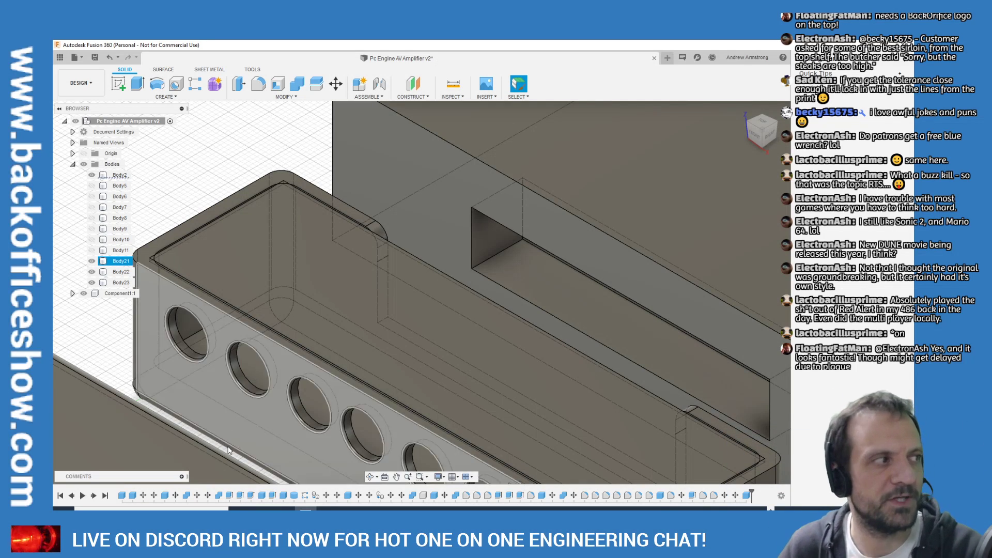
{"action": "scroll", "coordinate": [225, 424], "scroll_direction": "down", "scroll_amount": 3}
{"action": "scroll", "coordinate": [361, 265], "scroll_direction": "up", "scroll_amount": 3}
{"action": "left_click", "coordinate": [360, 265]}
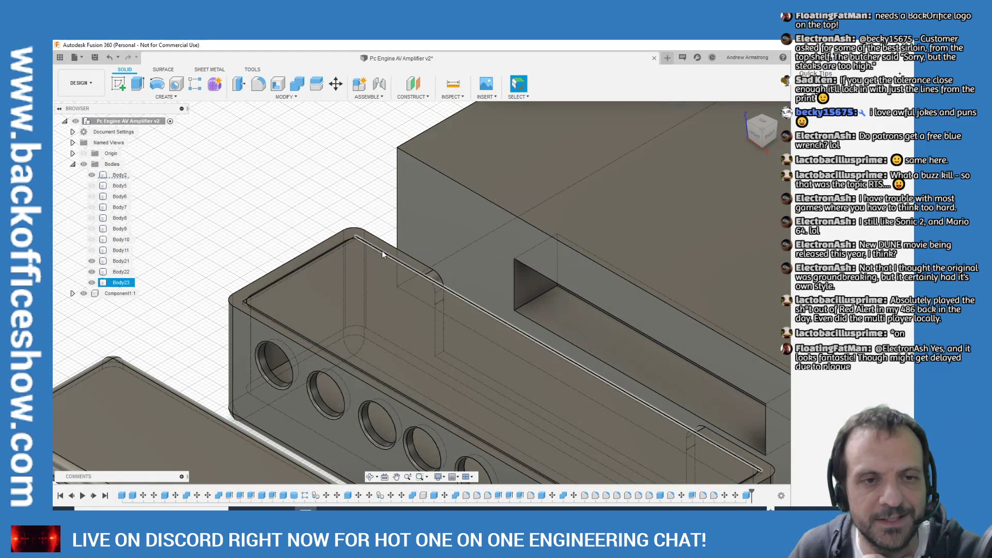
{"action": "left_click", "coordinate": [268, 306]}
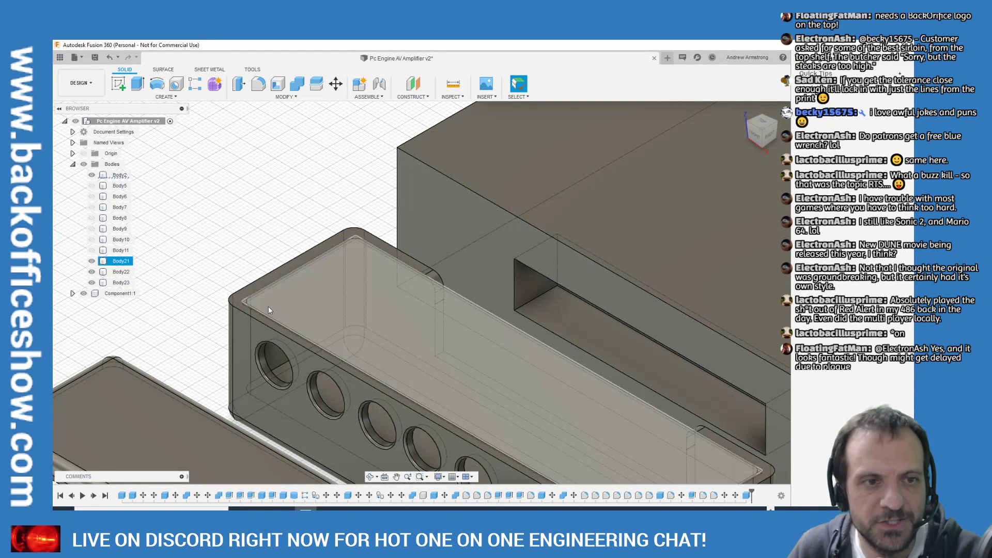
{"action": "scroll", "coordinate": [331, 252], "scroll_direction": "up", "scroll_amount": 2}
{"action": "left_click", "coordinate": [348, 228]}
{"action": "scroll", "coordinate": [348, 227], "scroll_direction": "up", "scroll_amount": 2}
Examine the clearance between the thin panel's outline and the compartment's rounded rim from the top view
{"action": "left_click", "coordinate": [738, 126]}
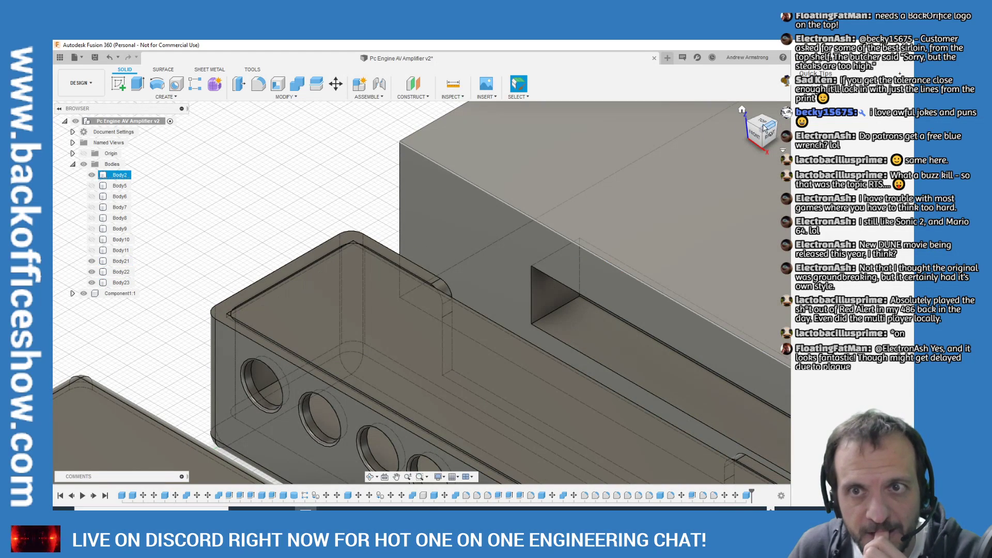
{"action": "left_click", "coordinate": [762, 128]}
{"action": "scroll", "coordinate": [365, 221], "scroll_direction": "down", "scroll_amount": 1}
{"action": "scroll", "coordinate": [525, 398], "scroll_direction": "up", "scroll_amount": 1}
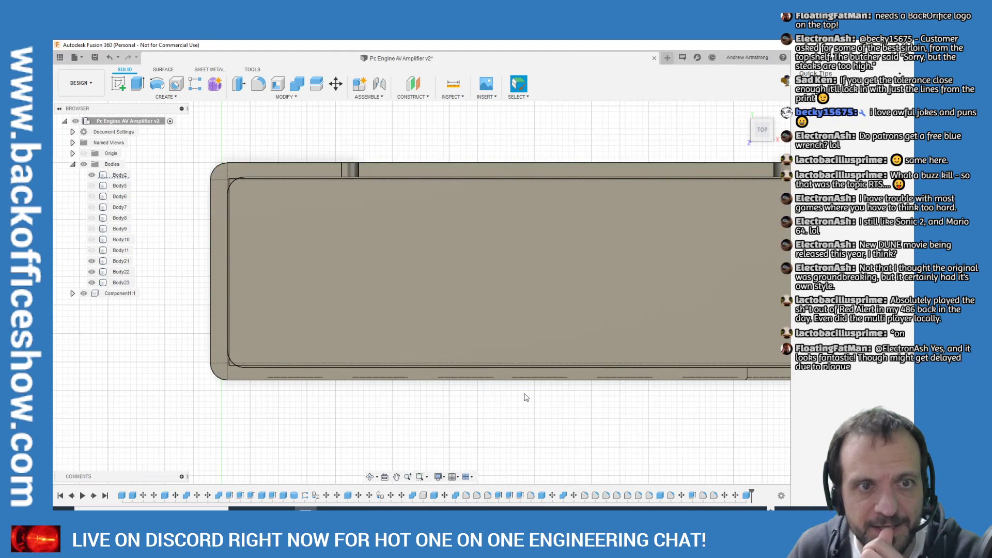
{"action": "left_click", "coordinate": [510, 377]}
{"action": "left_click", "coordinate": [764, 130]}
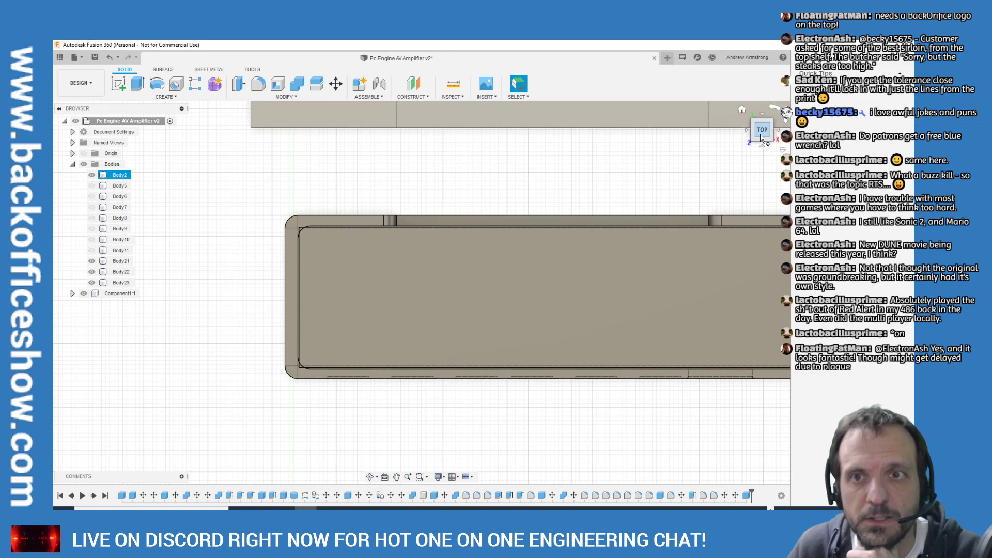
{"action": "left_click", "coordinate": [741, 111]}
Move the thin panel 15 mm straight up out of the connector compartment
{"action": "left_click", "coordinate": [620, 134]}
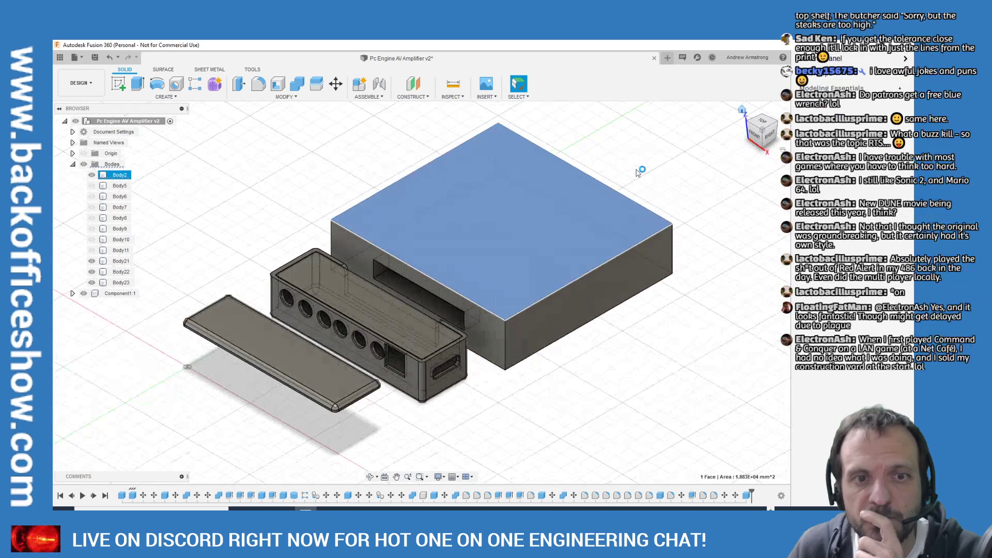
{"action": "left_click", "coordinate": [335, 84]}
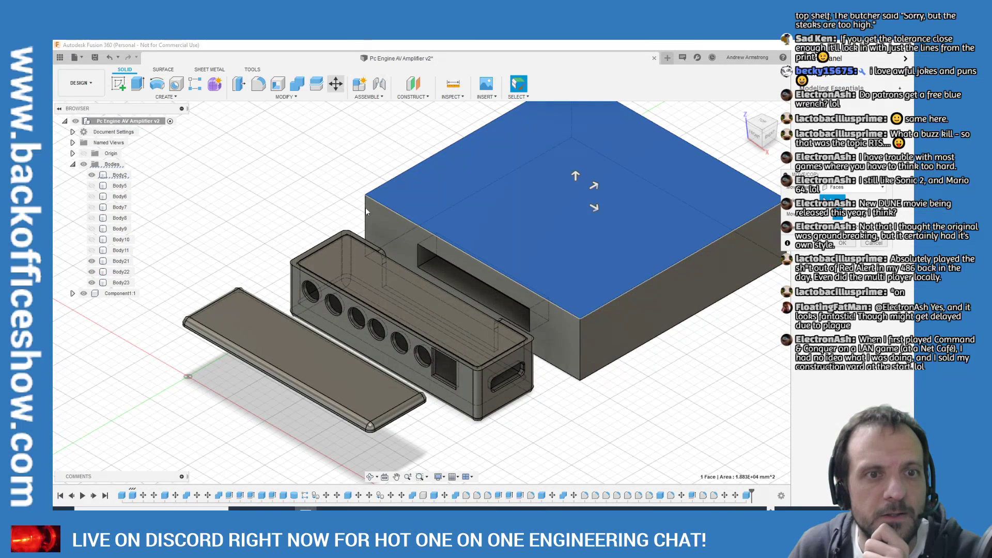
{"action": "left_click", "coordinate": [386, 277]}
{"action": "left_click", "coordinate": [581, 189]}
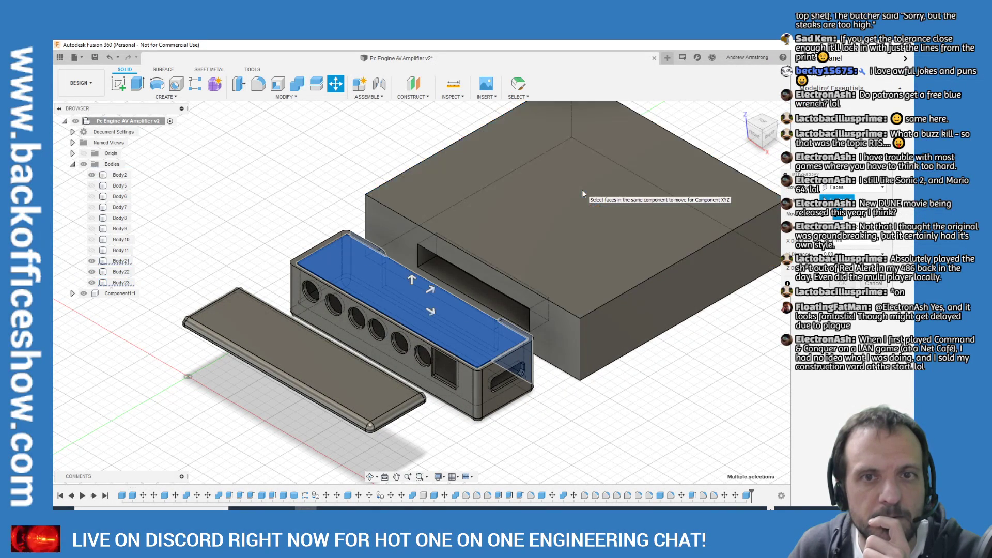
{"action": "left_click", "coordinate": [412, 278]}
{"action": "left_click_drag", "start_coordinate": [412, 269], "coordinate": [427, 258]}
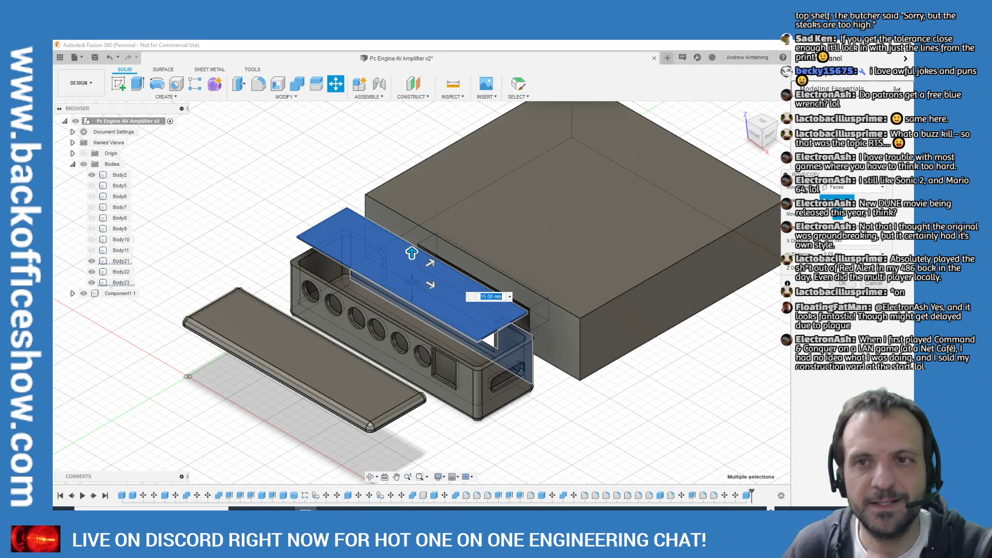
{"action": "scroll", "coordinate": [257, 289], "scroll_direction": "up", "scroll_amount": 4}
{"action": "scroll", "coordinate": [257, 289], "scroll_direction": "up", "scroll_amount": 2}
{"action": "scroll", "coordinate": [268, 287], "scroll_direction": "down", "scroll_amount": 3}
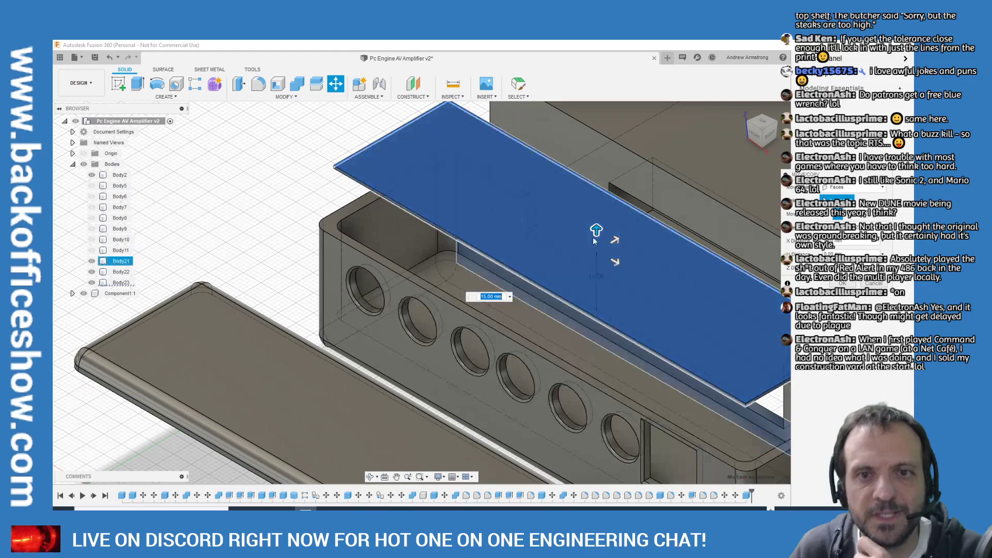
{"action": "scroll", "coordinate": [269, 287], "scroll_direction": "up", "scroll_amount": 3}
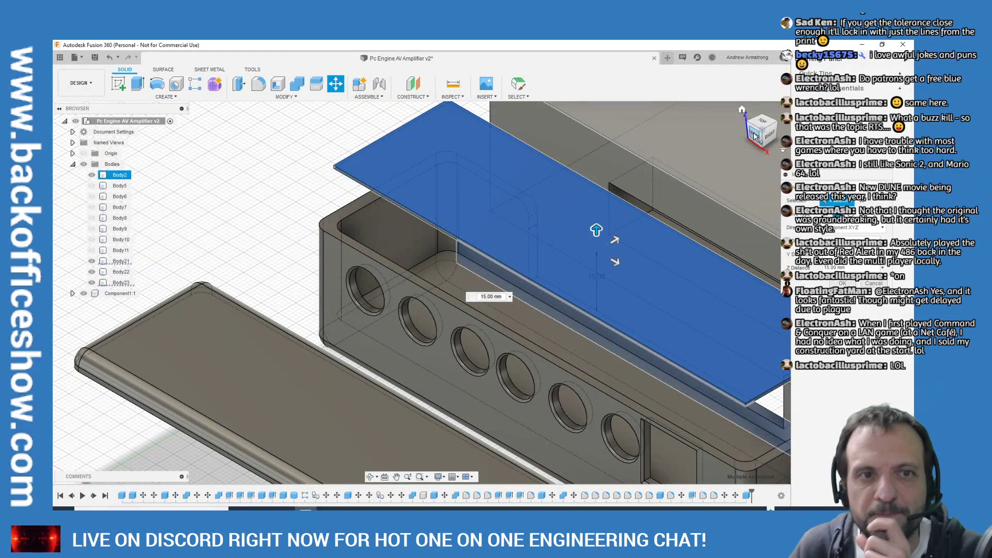
{"action": "left_click", "coordinate": [755, 137]}
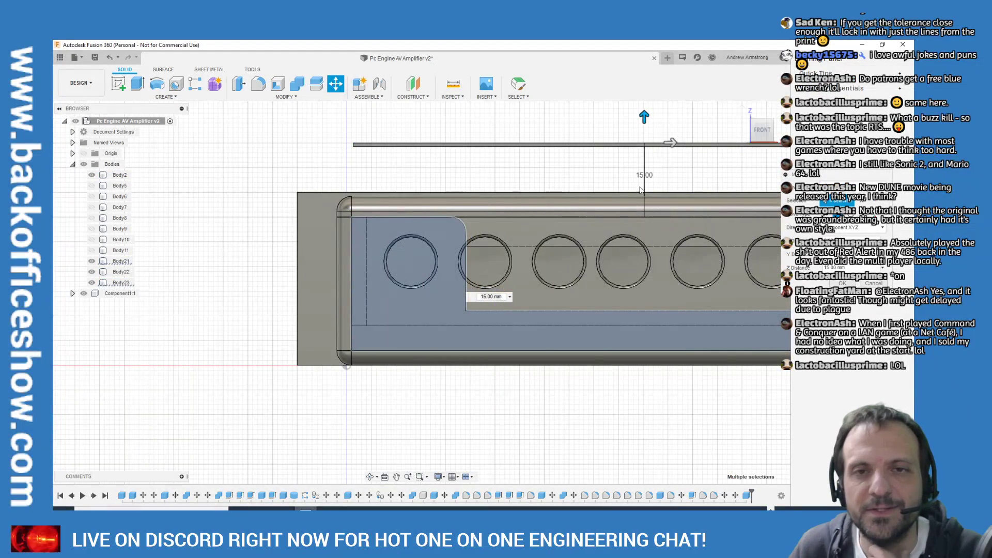
{"action": "scroll", "coordinate": [639, 190], "scroll_direction": "down", "scroll_amount": 3}
{"action": "scroll", "coordinate": [663, 129], "scroll_direction": "up", "scroll_amount": 4}
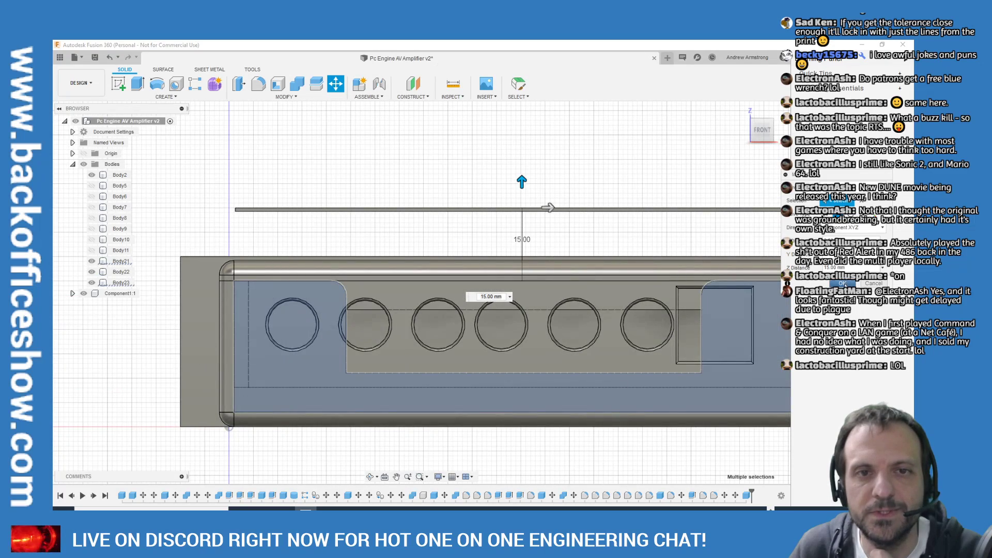
{"action": "left_click", "coordinate": [842, 283]}
Try to extrude the flat face of the separate lid by 5 mm
{"action": "middle_click_drag", "start_coordinate": [749, 139], "coordinate": [733, 120], "text": "shift"}
{"action": "left_click", "coordinate": [392, 150]}
{"action": "left_click", "coordinate": [139, 91]}
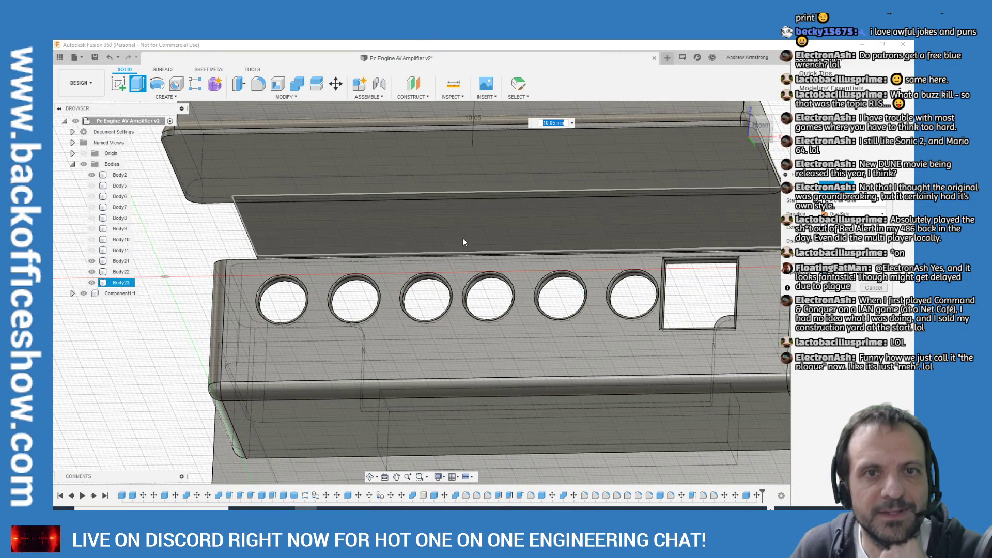
{"action": "scroll", "coordinate": [463, 238], "scroll_direction": "down", "scroll_amount": 5}
{"action": "type", "text": "5"}
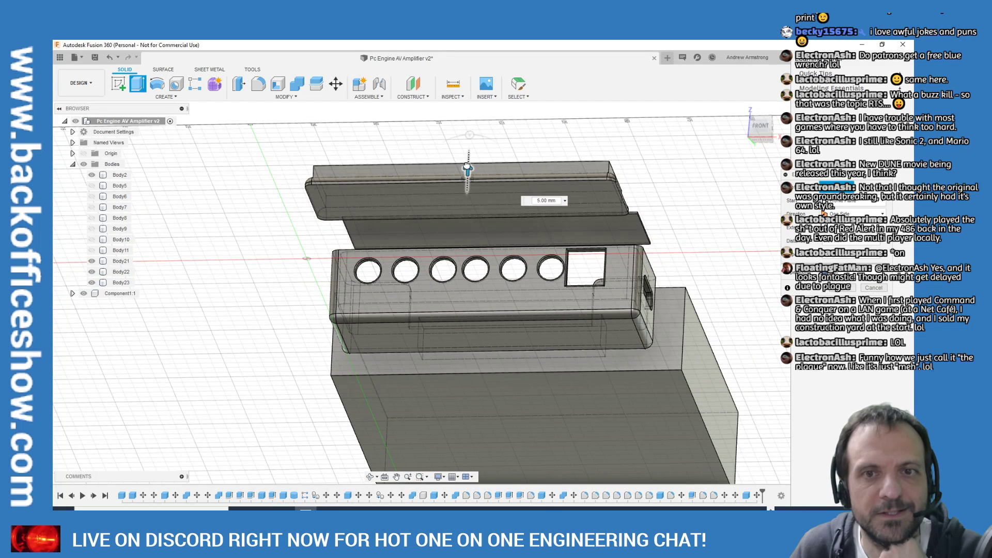
{"action": "key", "text": "Return"}
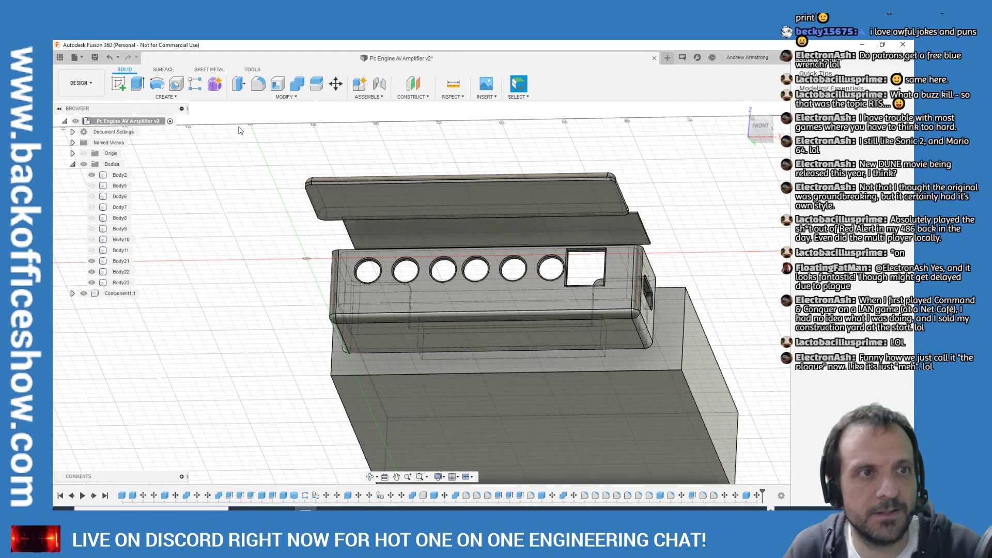
Extrude the underside of the raised thin panel 5 mm downward towards the connector compartment
{"action": "key", "text": "e"}
{"action": "left_click", "coordinate": [524, 238]}
{"action": "left_click_drag", "start_coordinate": [525, 240], "coordinate": [524, 254]}
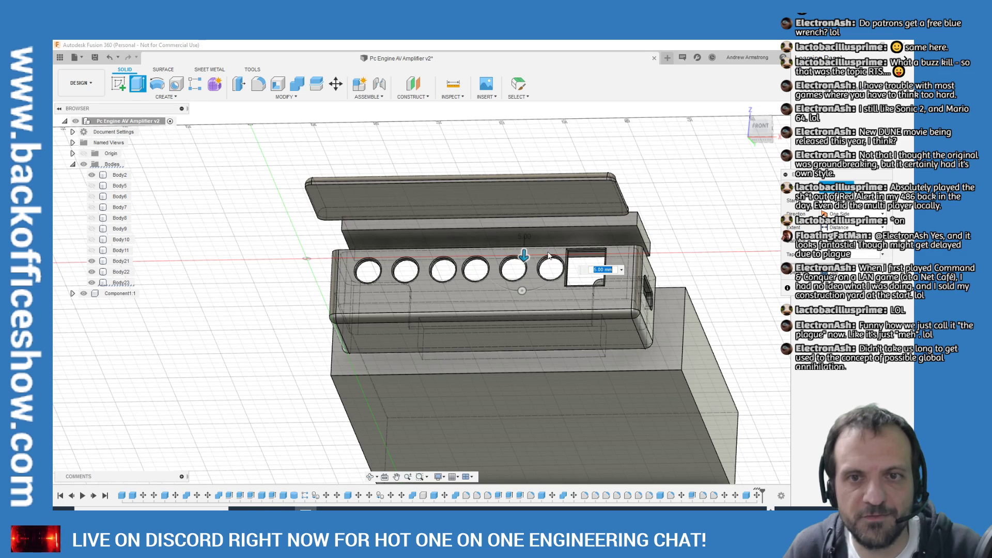
{"action": "key", "text": "Return"}
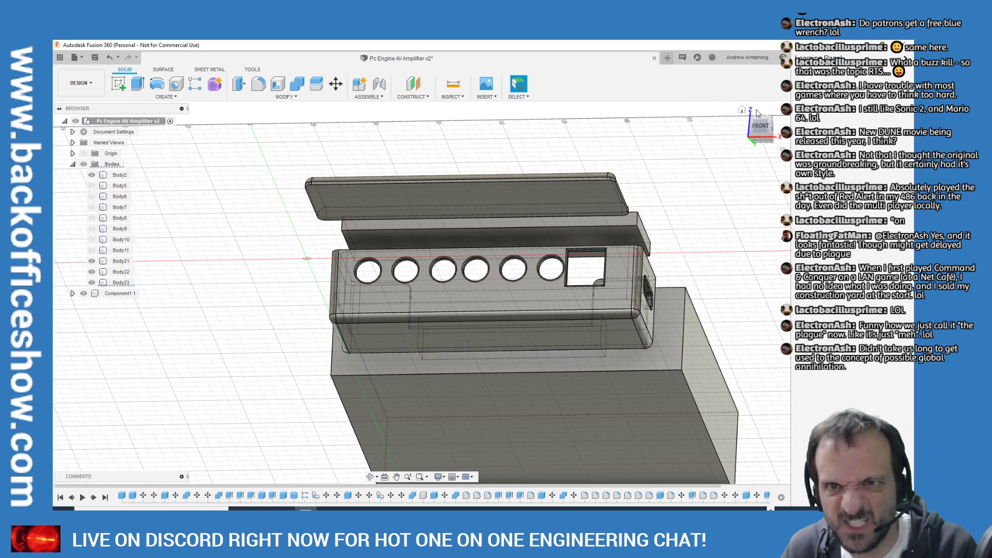
{"action": "left_click", "coordinate": [751, 120]}
{"action": "scroll", "coordinate": [322, 182], "scroll_direction": "up", "scroll_amount": 5}
{"action": "scroll", "coordinate": [322, 182], "scroll_direction": "up", "scroll_amount": 2}
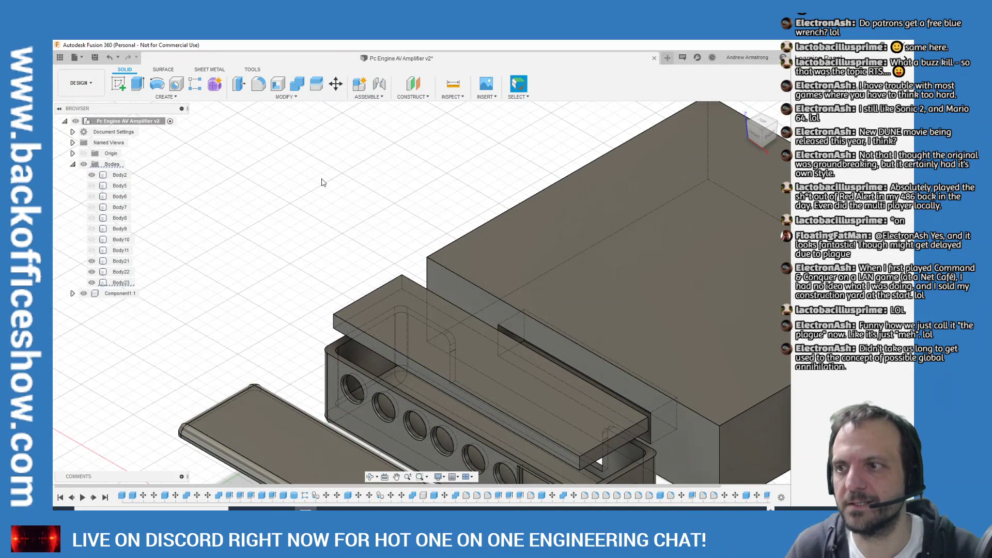
{"action": "left_click", "coordinate": [333, 325]}
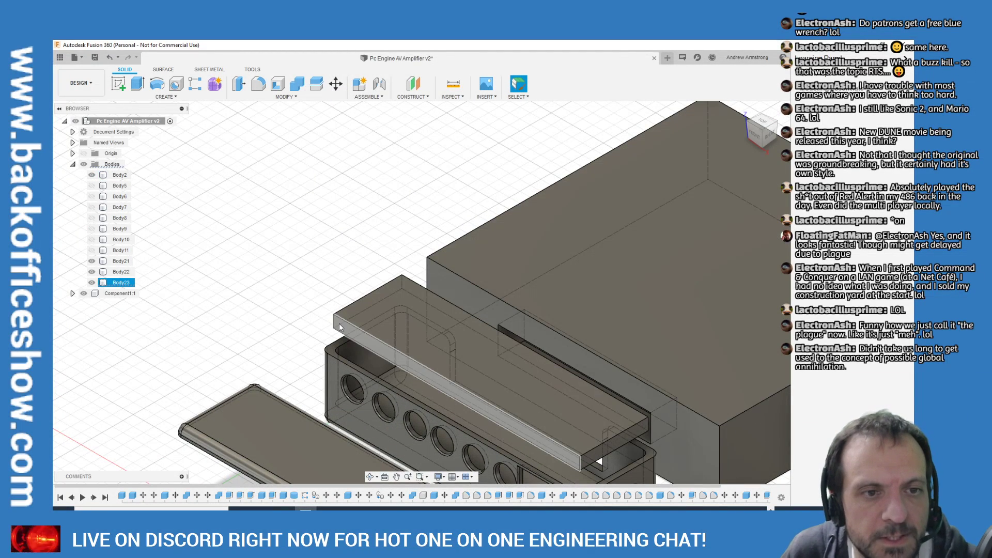
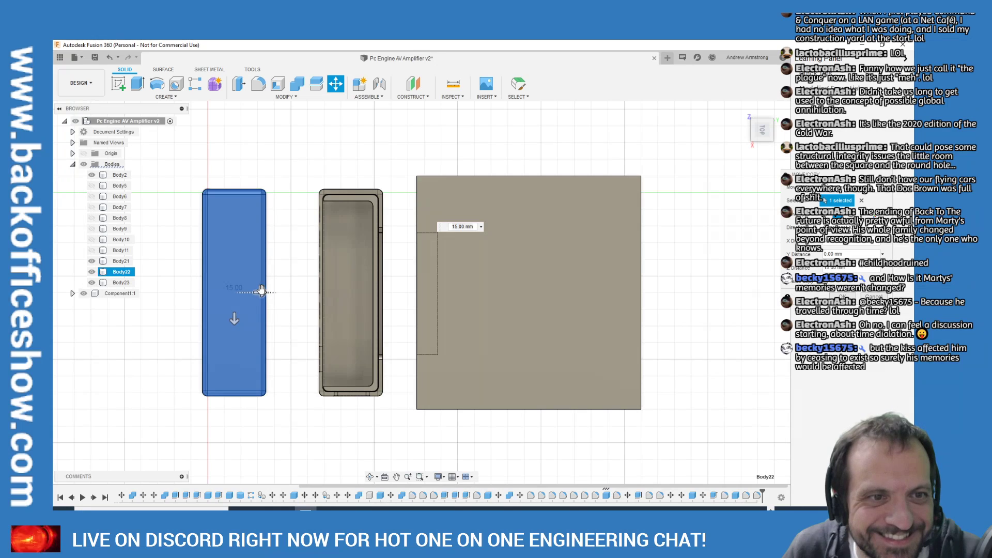
Move the filleted lid 70 mm horizontally so that it sits over the inner rim above the connector compartment
{"action": "left_click_drag", "start_coordinate": [261, 290], "coordinate": [376, 292]}
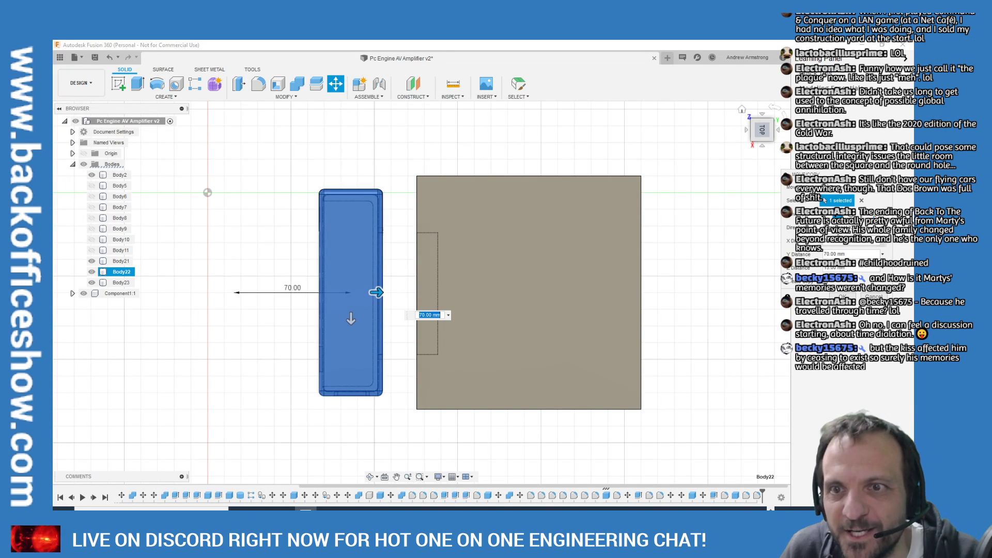
{"action": "left_click", "coordinate": [846, 295]}
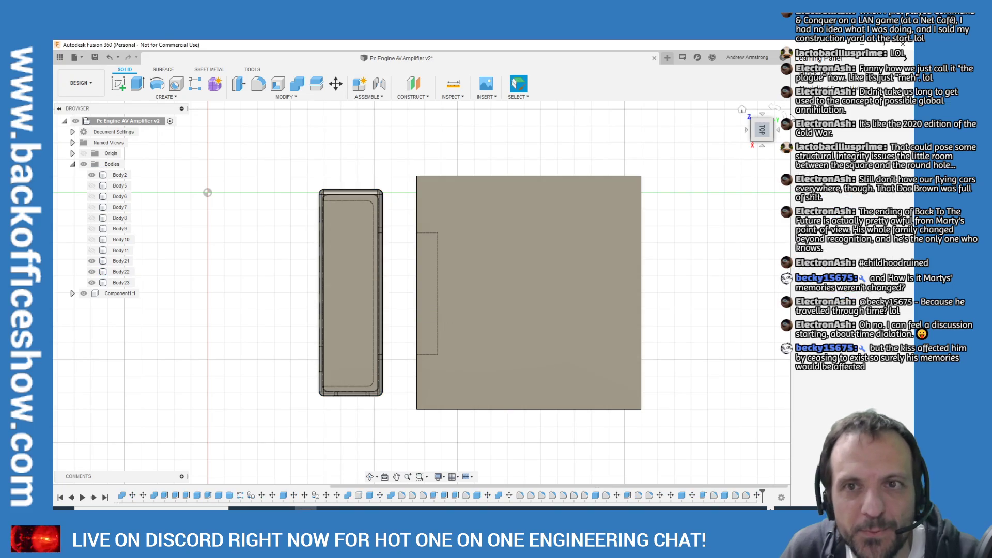
{"action": "left_click", "coordinate": [742, 110]}
{"action": "scroll", "coordinate": [233, 333], "scroll_direction": "up", "scroll_amount": 5}
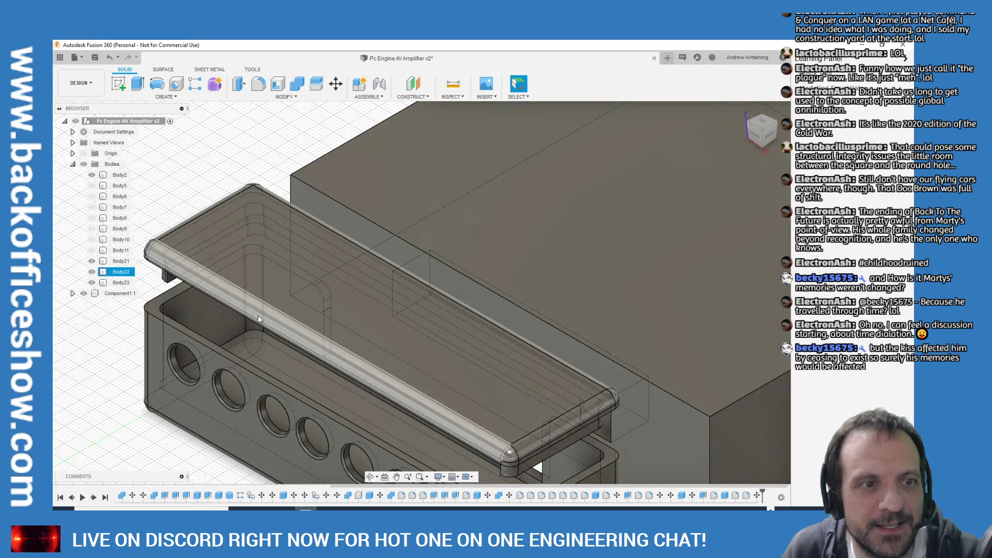
{"action": "mouse_move", "coordinate": [421, 293]}
{"action": "middle_mouse_down", "text": "shift"}
{"action": "mouse_move", "coordinate": [385, 238]}
{"action": "mouse_move", "coordinate": [346, 214]}
{"action": "mouse_move", "coordinate": [381, 267]}
{"action": "middle_mouse_up", "text": "shift"}
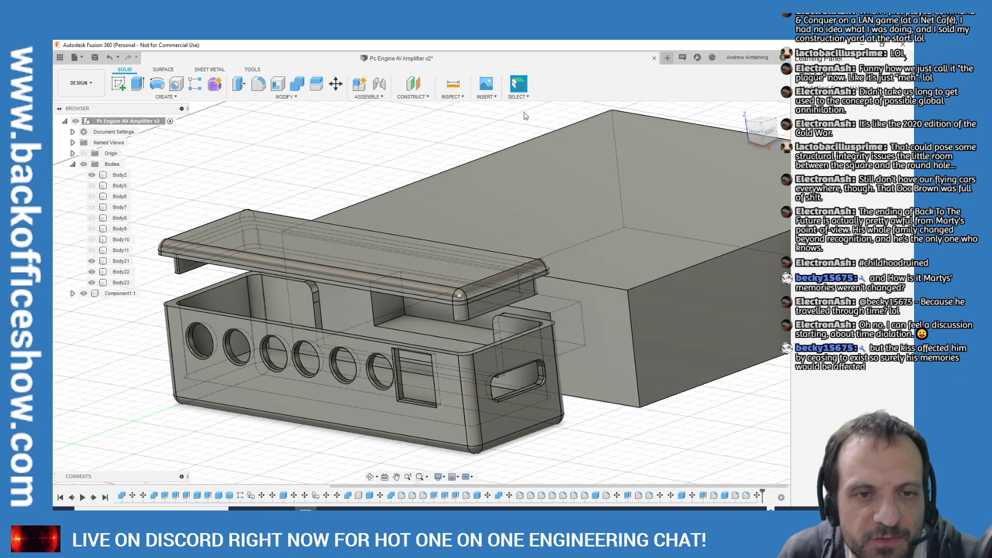
Combine the filleted lid with the inner rim body beneath it, using the rim as the target and the lid as the tool
{"action": "left_click", "coordinate": [529, 270]}
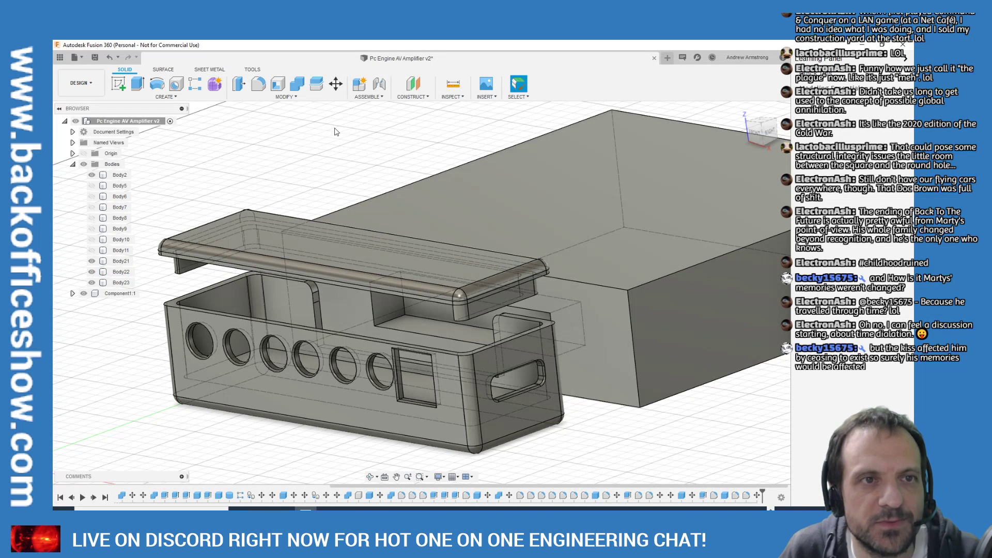
{"action": "left_click", "coordinate": [360, 184]}
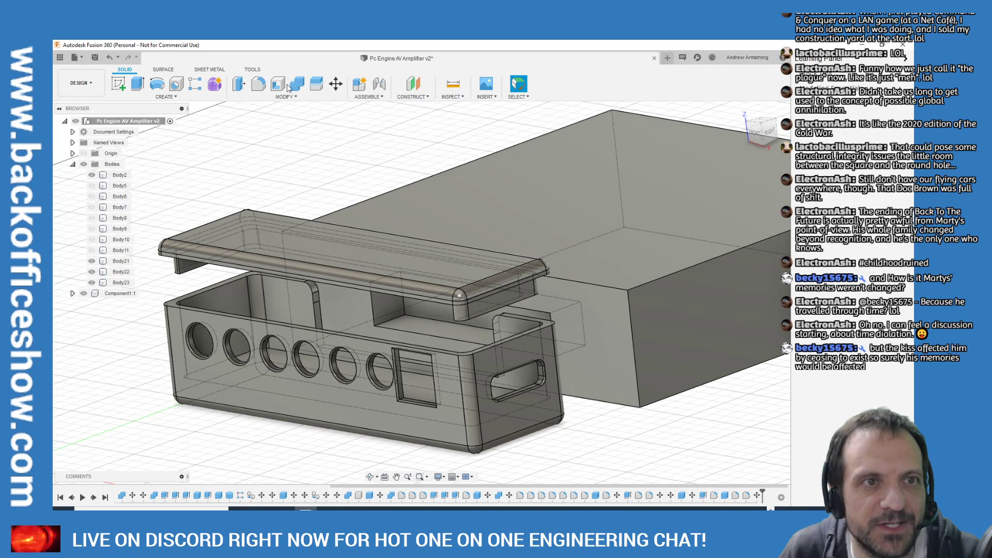
{"action": "left_click", "coordinate": [297, 83]}
{"action": "left_click", "coordinate": [511, 260]}
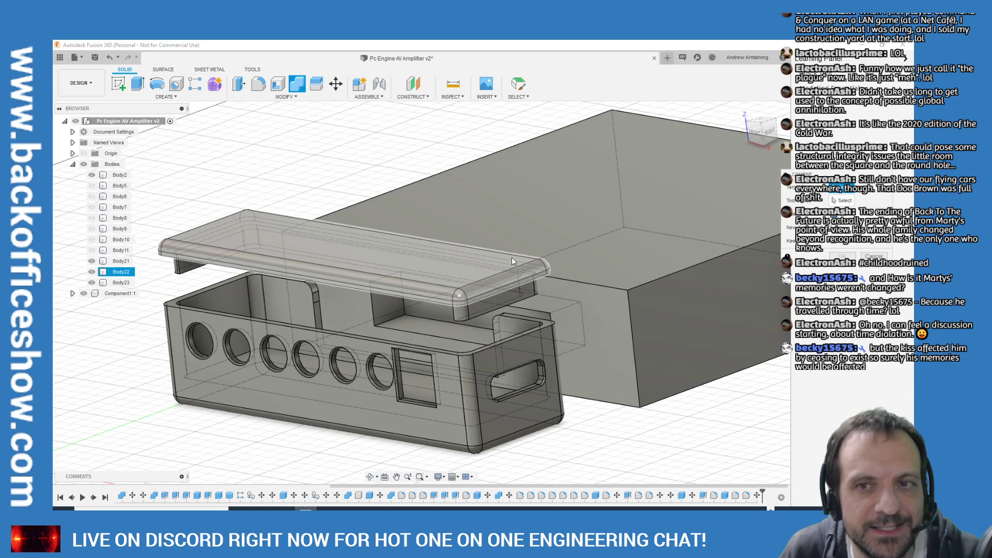
{"action": "left_click", "coordinate": [477, 304]}
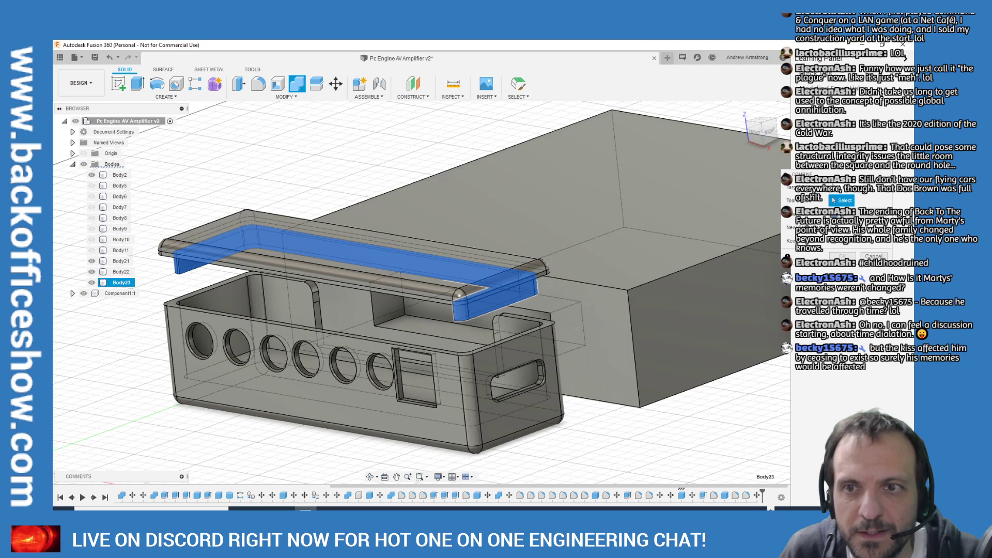
{"action": "left_click", "coordinate": [855, 214]}
{"action": "left_click", "coordinate": [843, 228]}
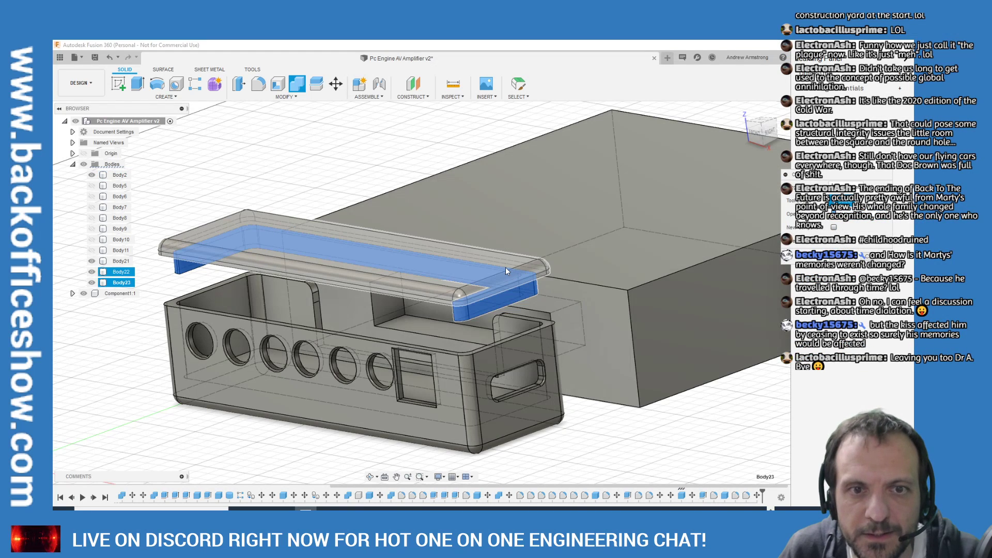
{"action": "left_click", "coordinate": [505, 267]}
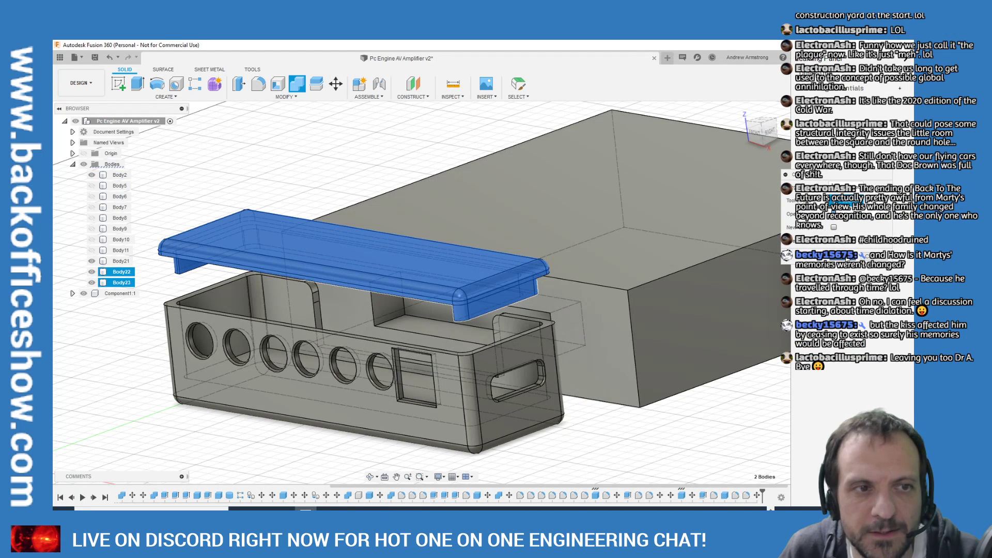
{"action": "key", "text": "Return"}
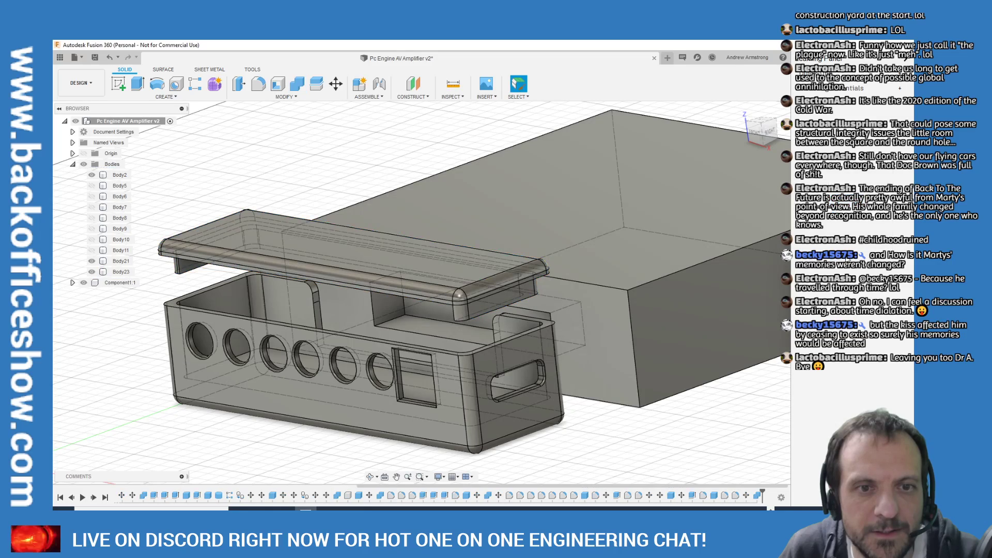
{"action": "scroll", "coordinate": [610, 325], "scroll_direction": "down", "scroll_amount": 5}
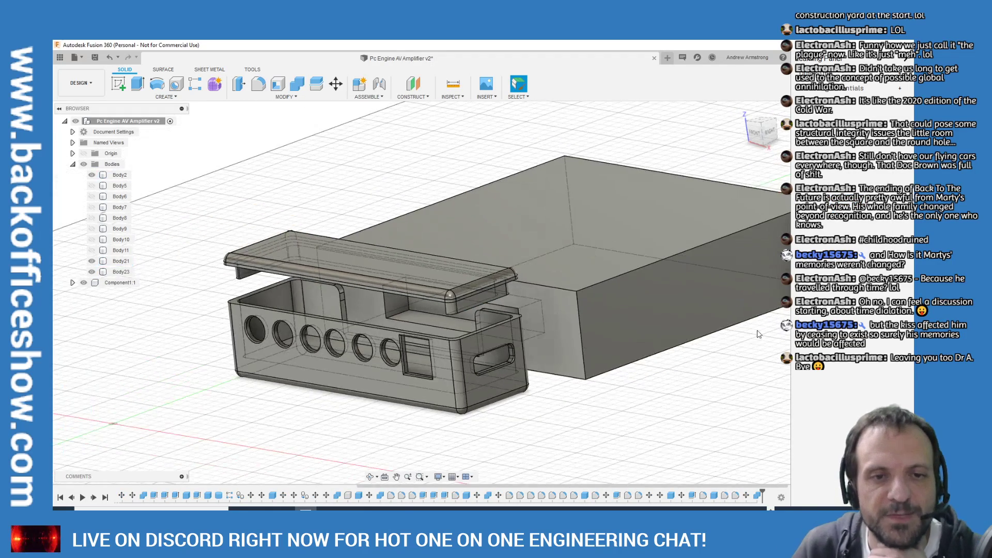
Move the joined lid 15 mm straight down so that it seats on the connector compartment
{"action": "scroll", "coordinate": [402, 360], "scroll_direction": "up", "scroll_amount": 5}
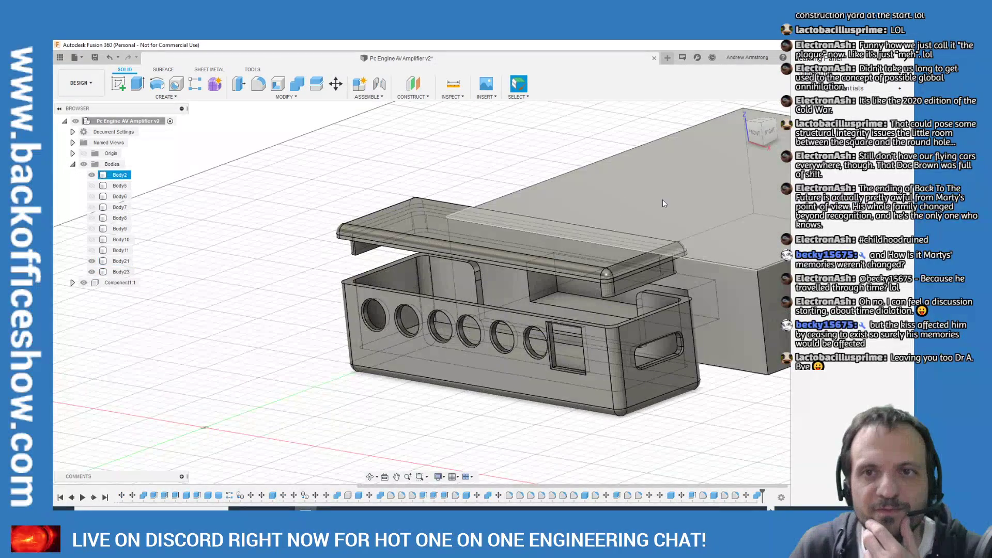
{"action": "left_click", "coordinate": [760, 122]}
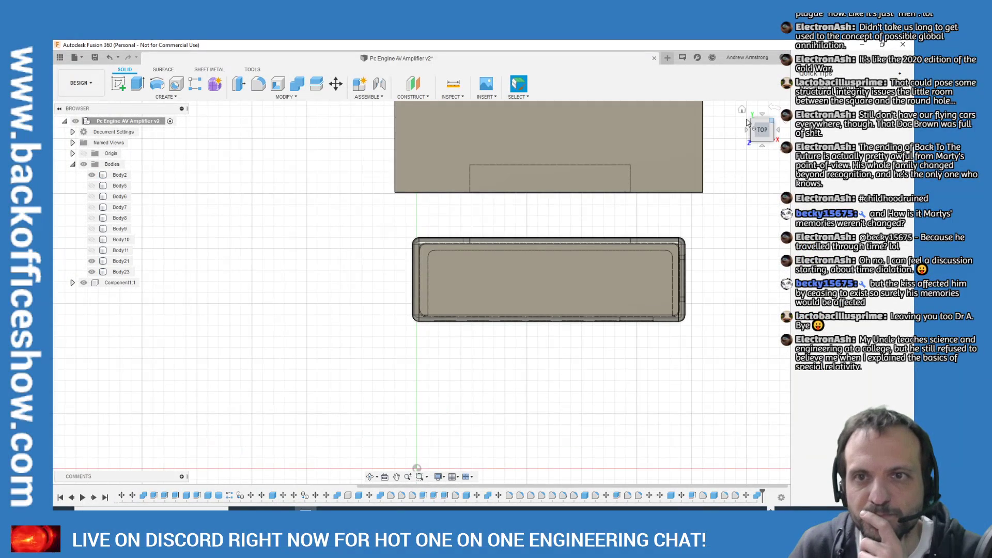
{"action": "left_click", "coordinate": [763, 149]}
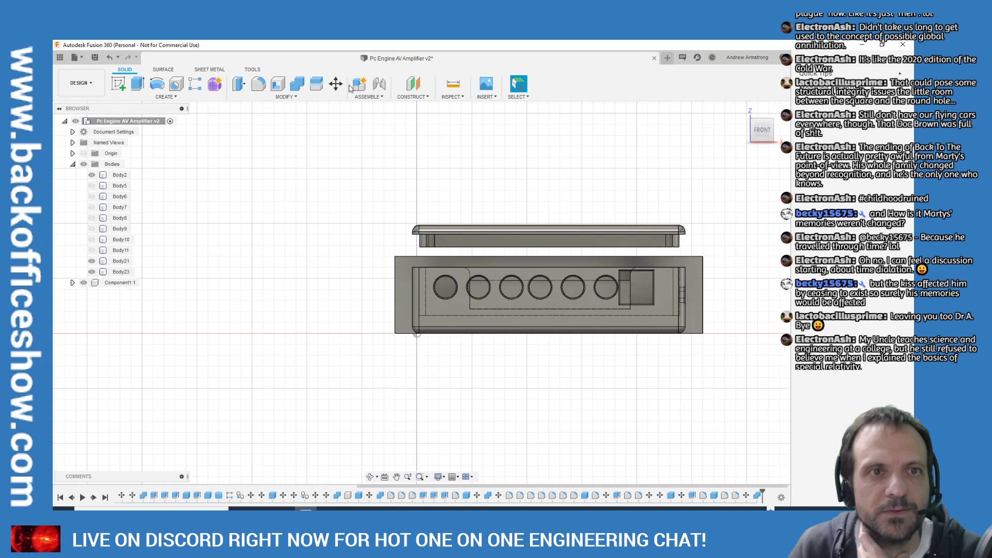
{"action": "scroll", "coordinate": [617, 217], "scroll_direction": "up", "scroll_amount": 4}
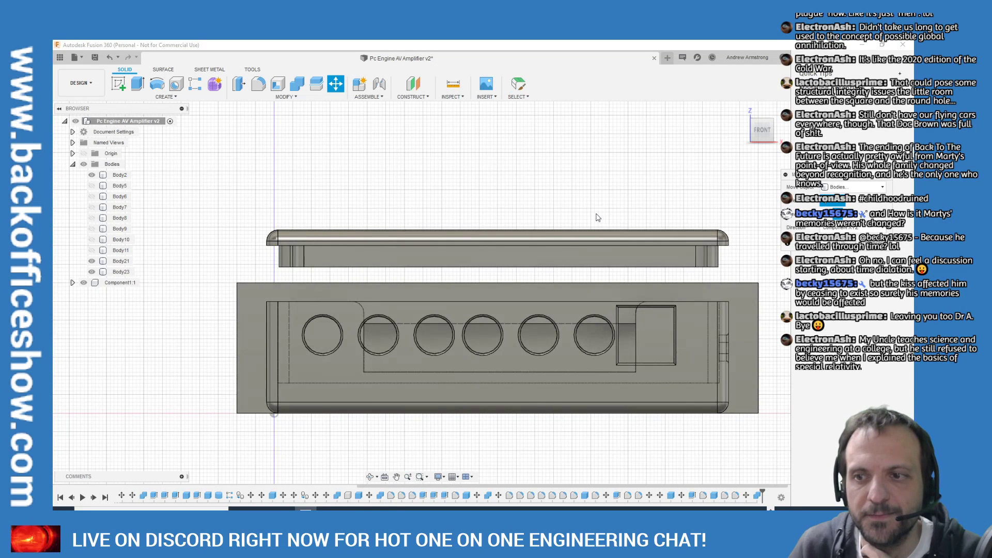
{"action": "scroll", "coordinate": [595, 220], "scroll_direction": "down", "scroll_amount": 3}
{"action": "left_click", "coordinate": [505, 258]}
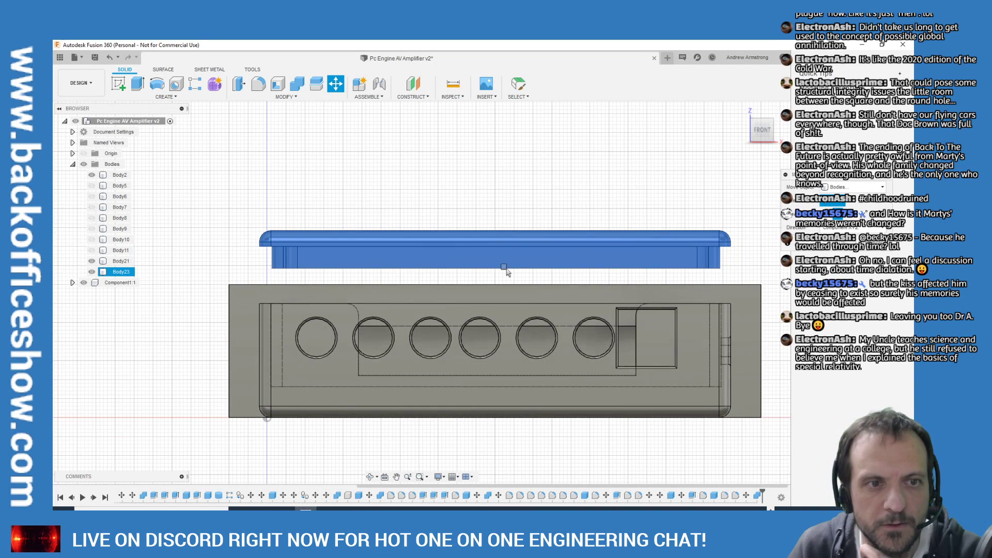
{"action": "left_click_drag", "start_coordinate": [494, 223], "coordinate": [494, 278]}
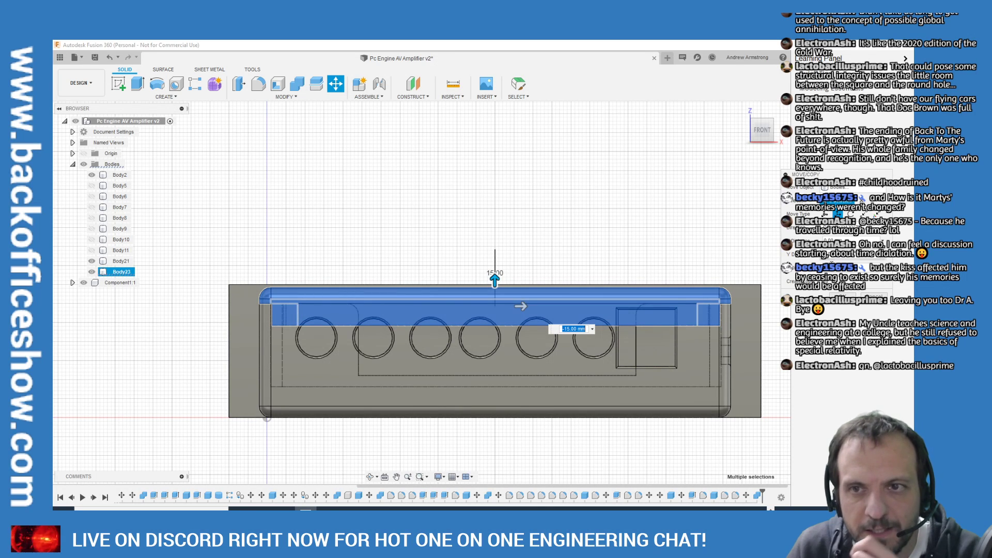
Examine from isometric and side views how the lowered lid and its inner rim sit inside the connector compartment
{"action": "left_click", "coordinate": [744, 110]}
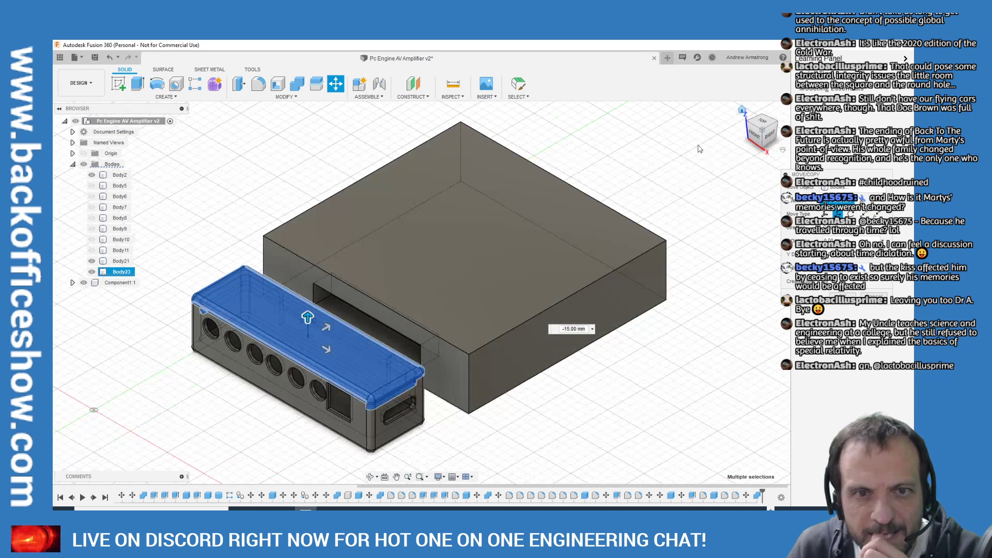
{"action": "scroll", "coordinate": [376, 373], "scroll_direction": "up", "scroll_amount": 3}
{"action": "scroll", "coordinate": [380, 370], "scroll_direction": "down", "scroll_amount": 1}
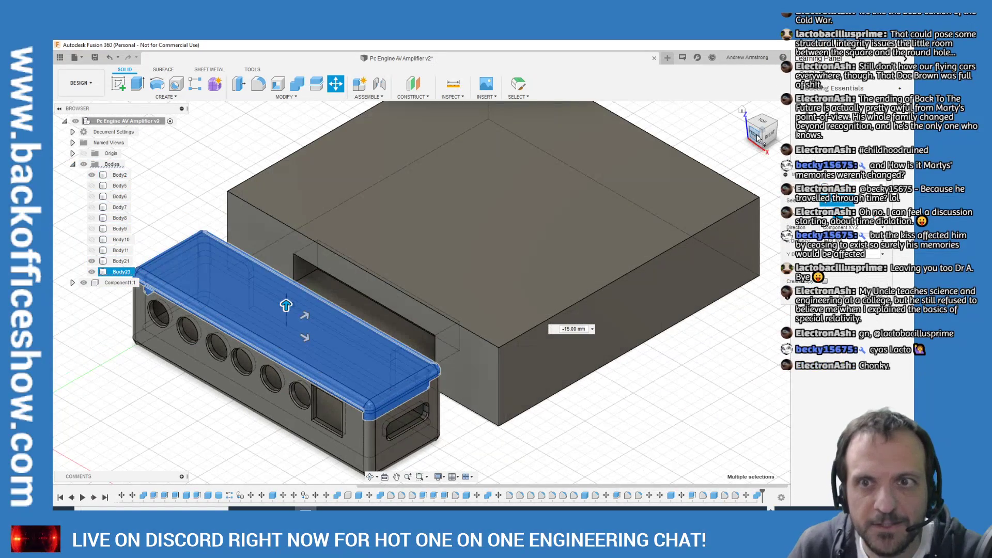
{"action": "left_click", "coordinate": [772, 141]}
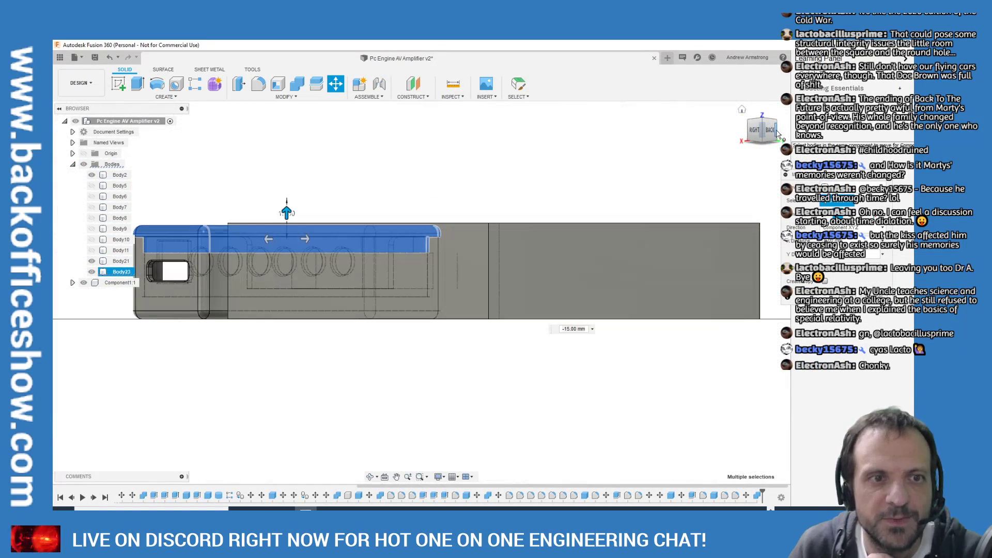
{"action": "left_click", "coordinate": [742, 109]}
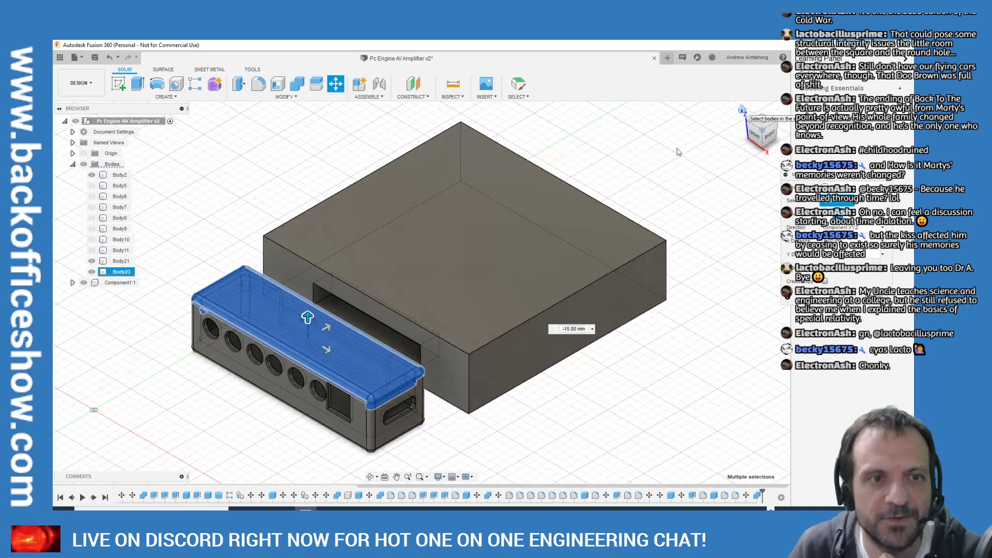
{"action": "mouse_move", "coordinate": [360, 333]}
{"action": "middle_mouse_down", "text": "shift"}
{"action": "mouse_move", "coordinate": [421, 292]}
{"action": "mouse_move", "coordinate": [411, 341]}
{"action": "mouse_move", "coordinate": [419, 302]}
{"action": "middle_mouse_up", "text": "shift"}
{"action": "left_click", "coordinate": [762, 129]}
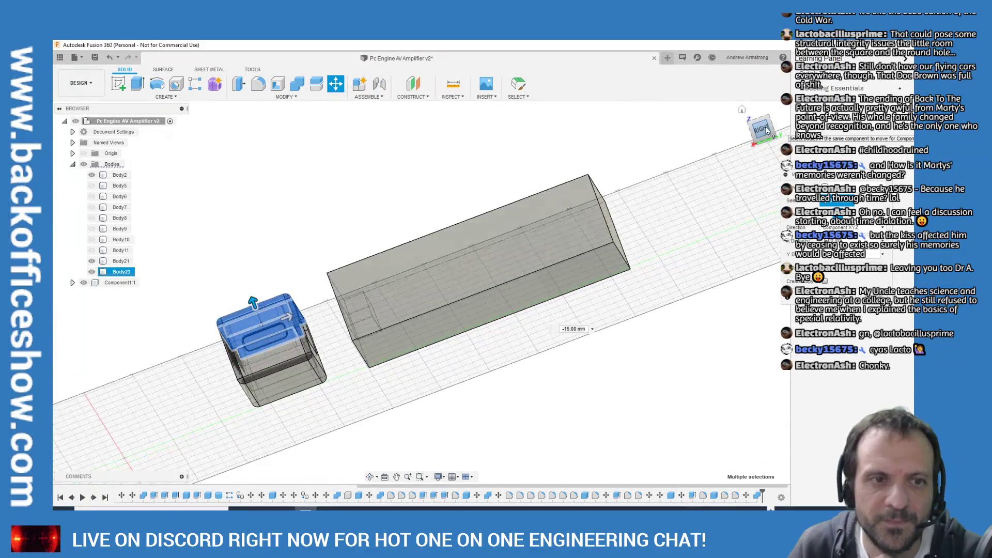
{"action": "scroll", "coordinate": [243, 254], "scroll_direction": "up", "scroll_amount": 4}
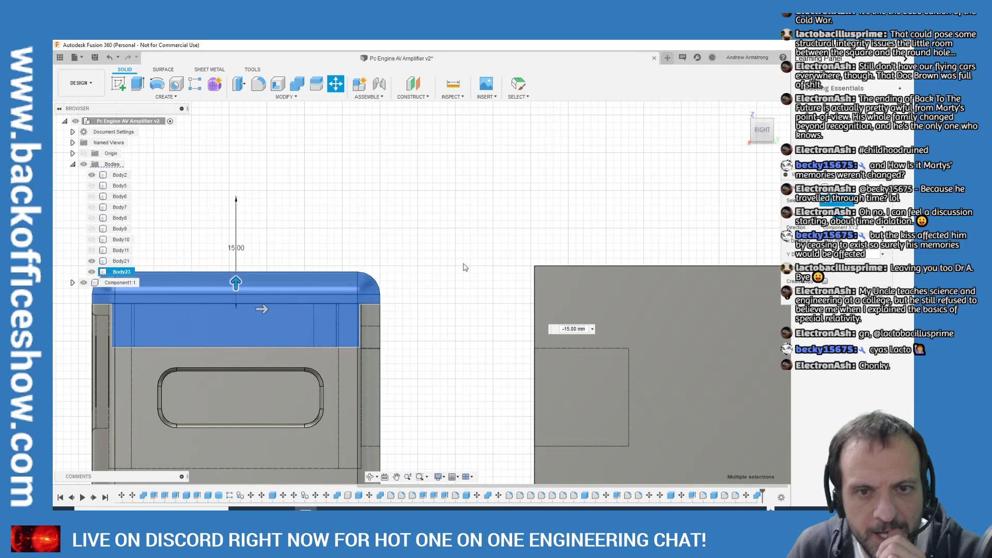
{"action": "scroll", "coordinate": [485, 414], "scroll_direction": "up", "scroll_amount": 3}
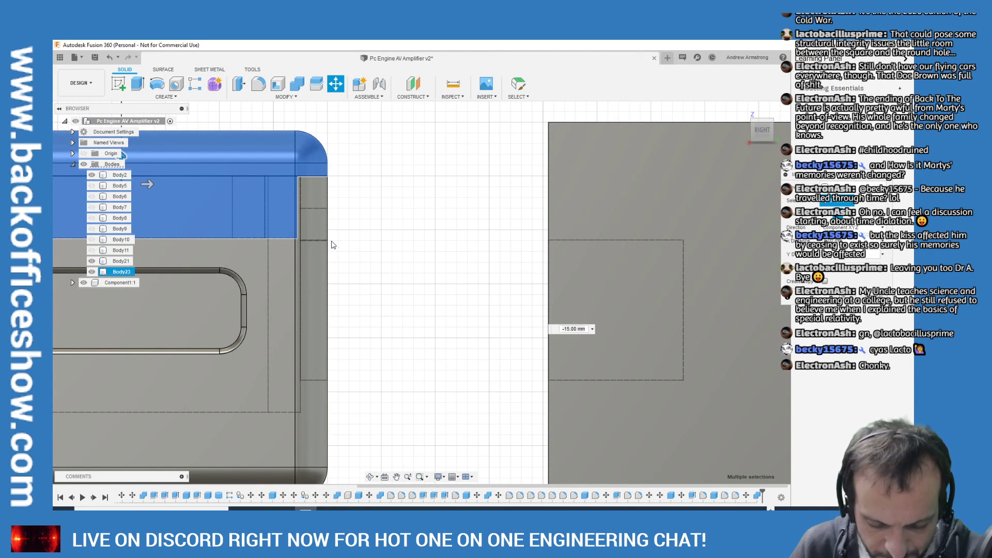
{"action": "left_click", "coordinate": [306, 255]}
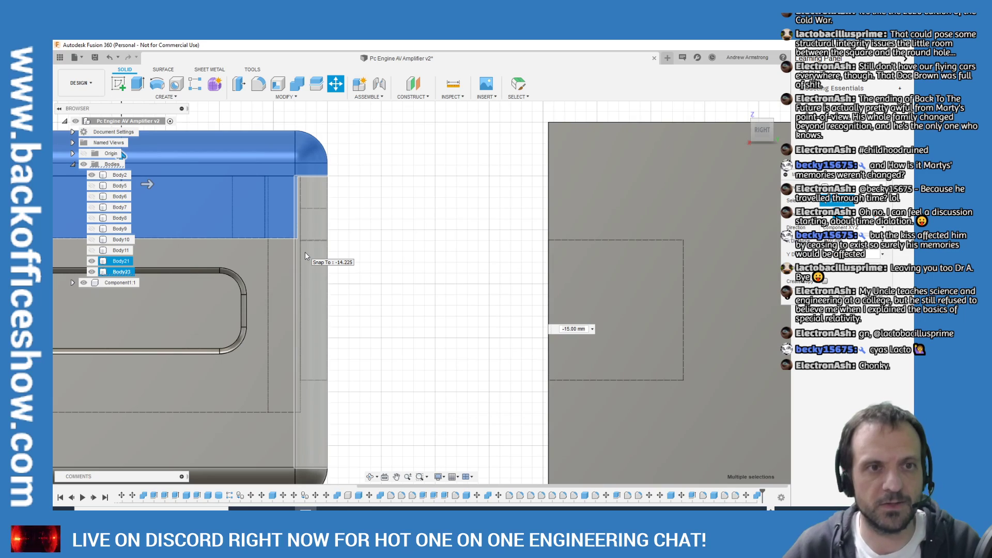
{"action": "scroll", "coordinate": [305, 253], "scroll_direction": "down", "scroll_amount": 3}
{"action": "left_click", "coordinate": [305, 253]}
{"action": "scroll", "coordinate": [304, 253], "scroll_direction": "down", "scroll_amount": 2}
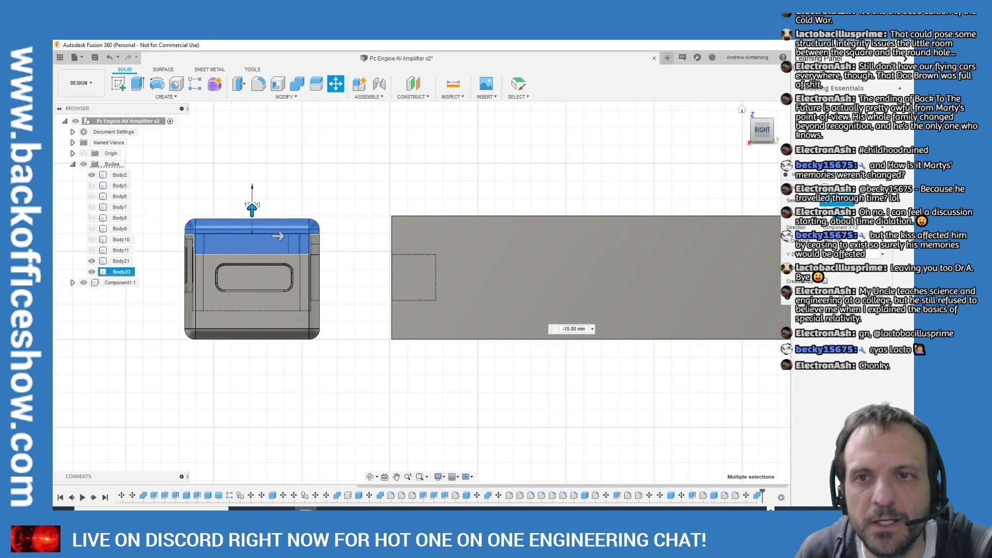
{"action": "left_click", "coordinate": [742, 110]}
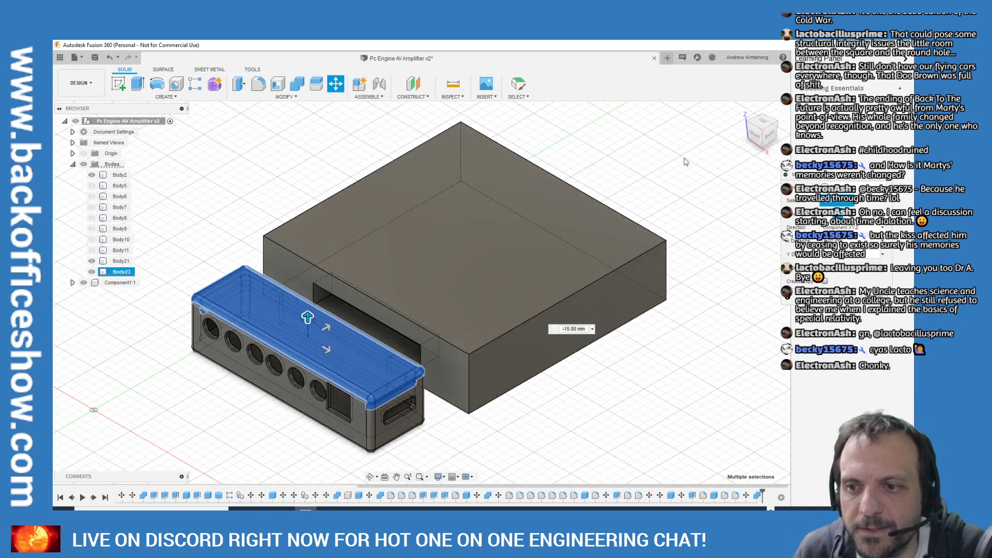
{"action": "left_click", "coordinate": [441, 332]}
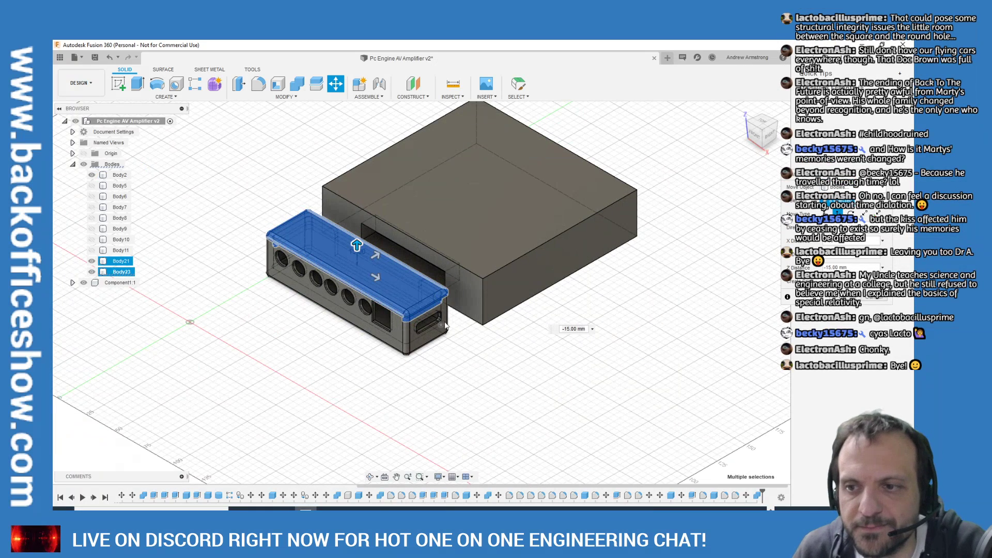
{"action": "left_click", "coordinate": [434, 274]}
{"action": "left_click", "coordinate": [413, 217]}
{"action": "left_click", "coordinate": [367, 181]}
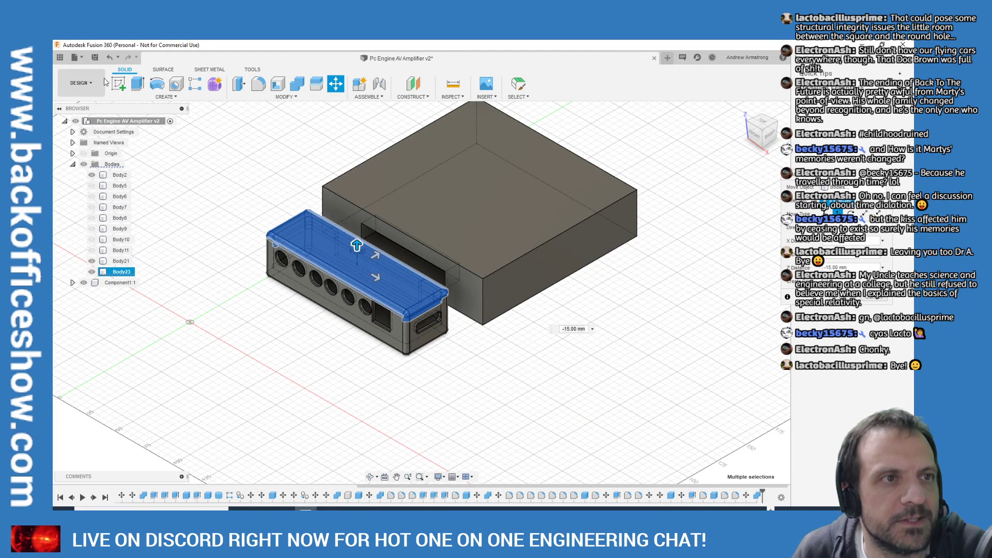
Save the design as a new version with a version description starting with AV
{"action": "left_click", "coordinate": [95, 57]}
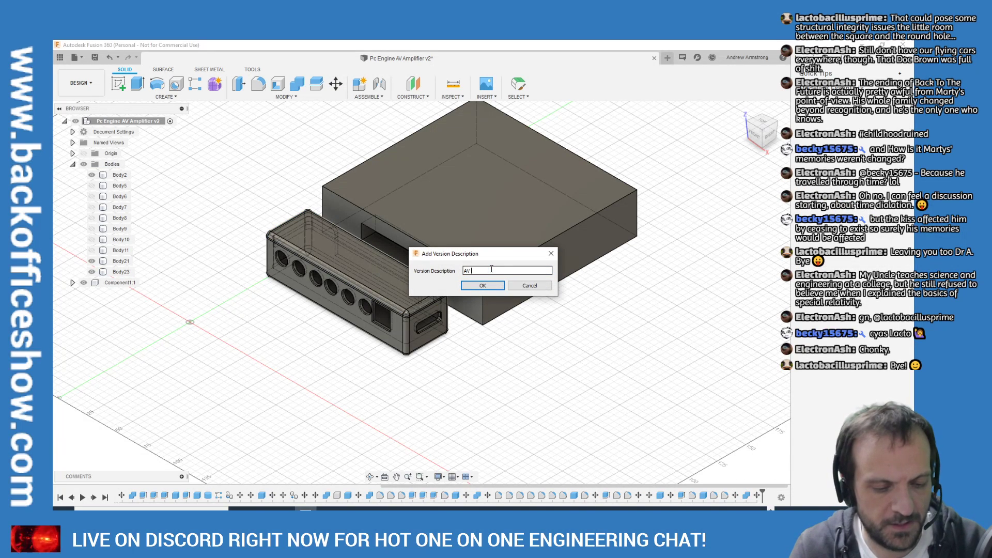
{"action": "key", "text": "Return"}
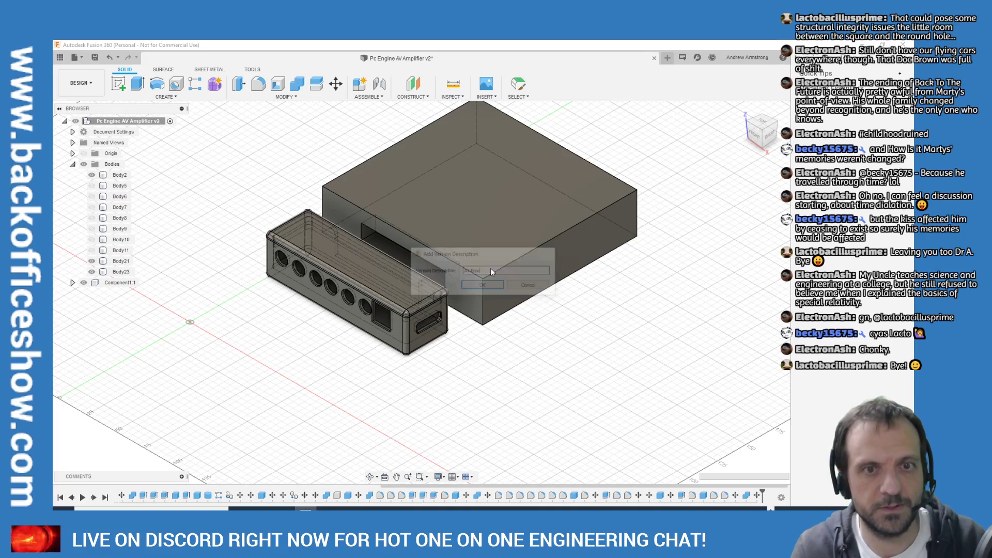
{"action": "scroll", "coordinate": [342, 242], "scroll_direction": "down", "scroll_amount": 3}
{"action": "scroll", "coordinate": [236, 271], "scroll_direction": "up", "scroll_amount": 3}
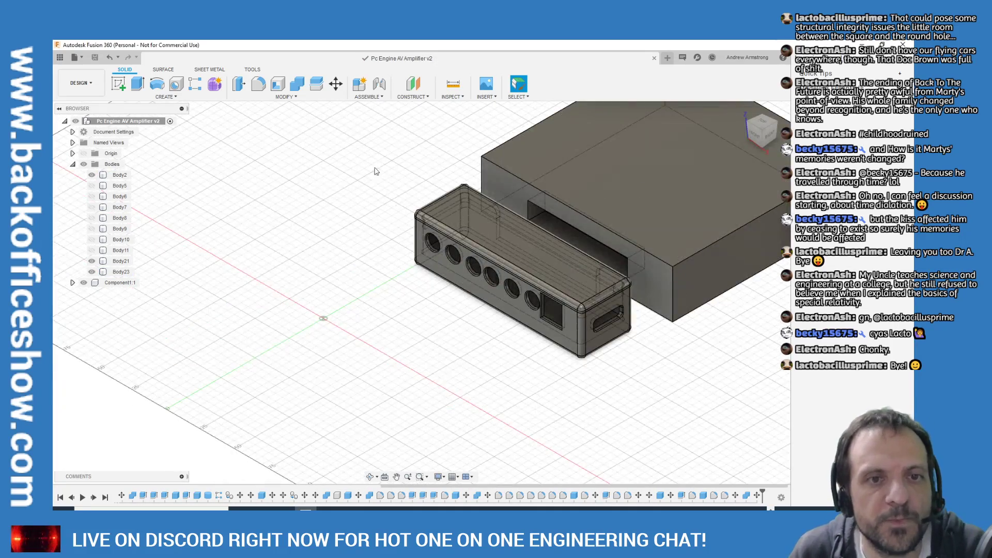
{"action": "scroll", "coordinate": [717, 178], "scroll_direction": "down", "scroll_amount": 3}
{"action": "scroll", "coordinate": [498, 234], "scroll_direction": "up", "scroll_amount": 3}
{"action": "scroll", "coordinate": [498, 233], "scroll_direction": "down", "scroll_amount": 1}
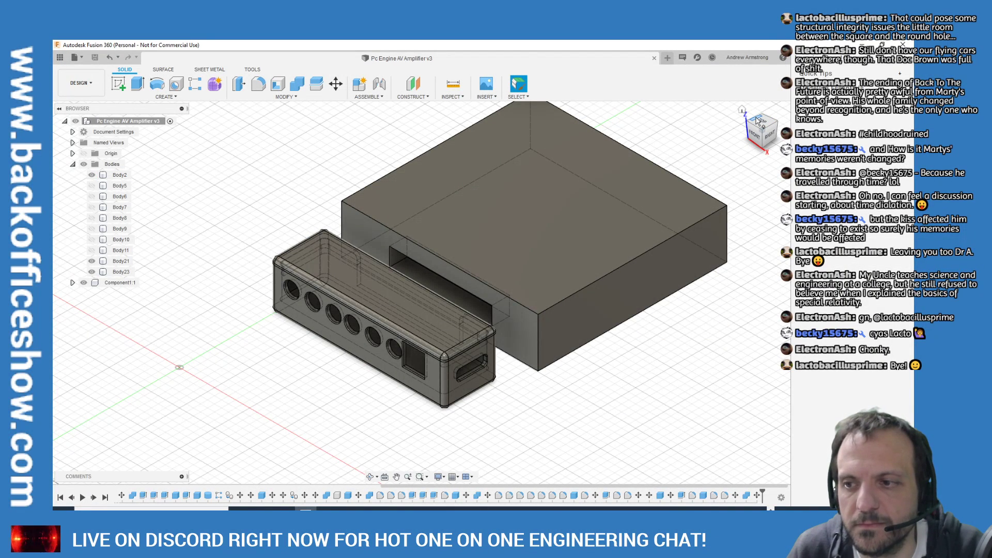
Move the lid 50 mm horizontally off the connector compartment, away from the large console block
{"action": "left_click", "coordinate": [760, 121]}
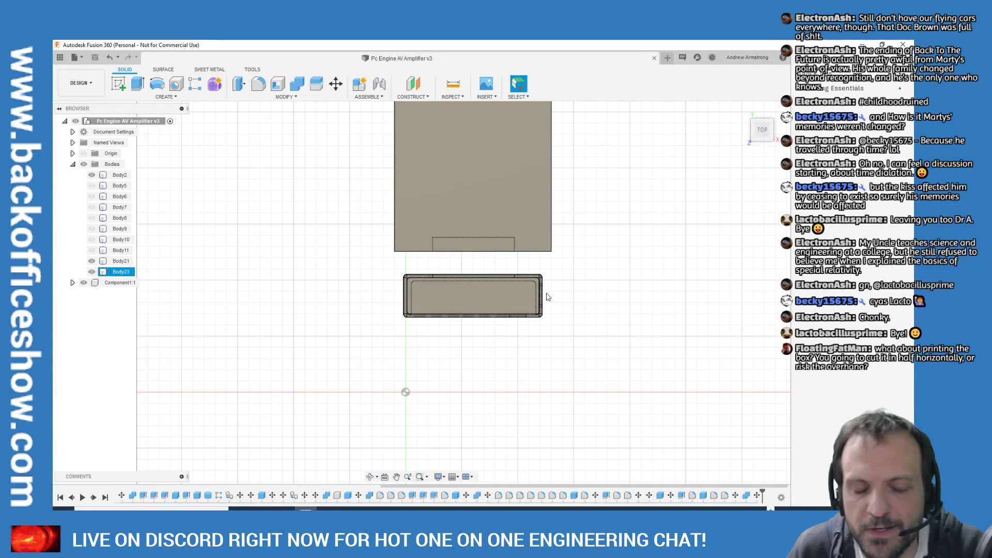
{"action": "scroll", "coordinate": [507, 323], "scroll_direction": "up", "scroll_amount": 2}
{"action": "scroll", "coordinate": [549, 269], "scroll_direction": "up", "scroll_amount": 1}
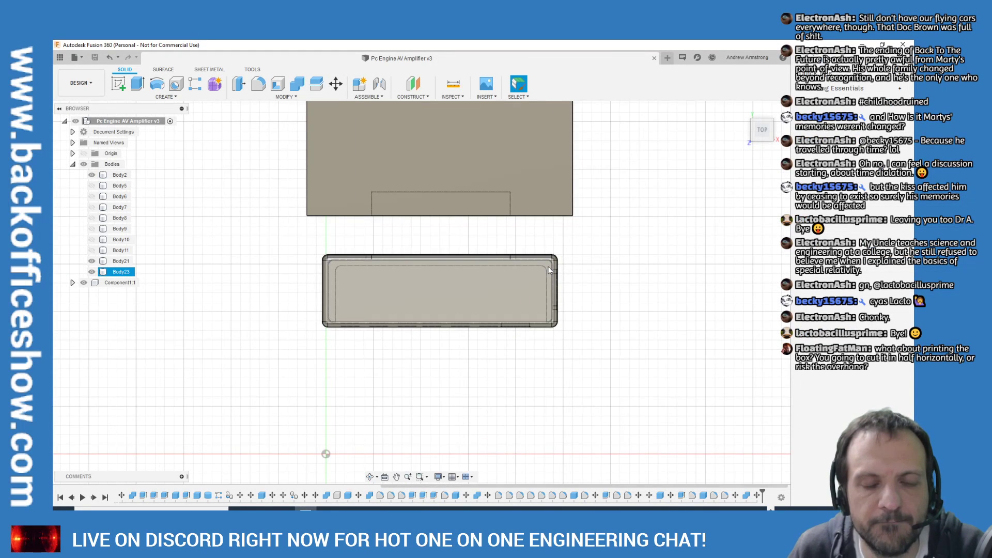
{"action": "scroll", "coordinate": [549, 270], "scroll_direction": "up", "scroll_amount": 1}
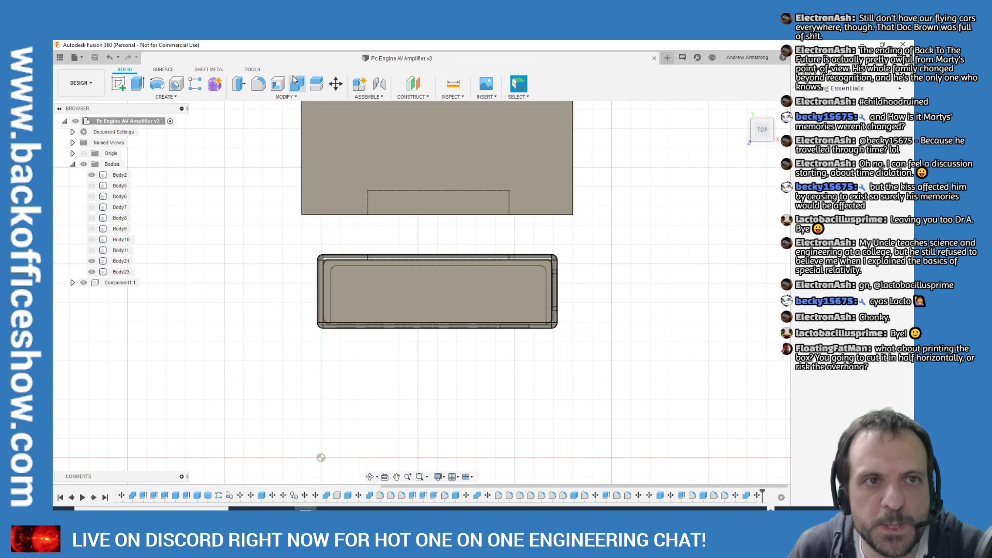
{"action": "left_click", "coordinate": [336, 84]}
{"action": "left_click", "coordinate": [431, 281]}
{"action": "left_click_drag", "start_coordinate": [437, 266], "coordinate": [439, 362]}
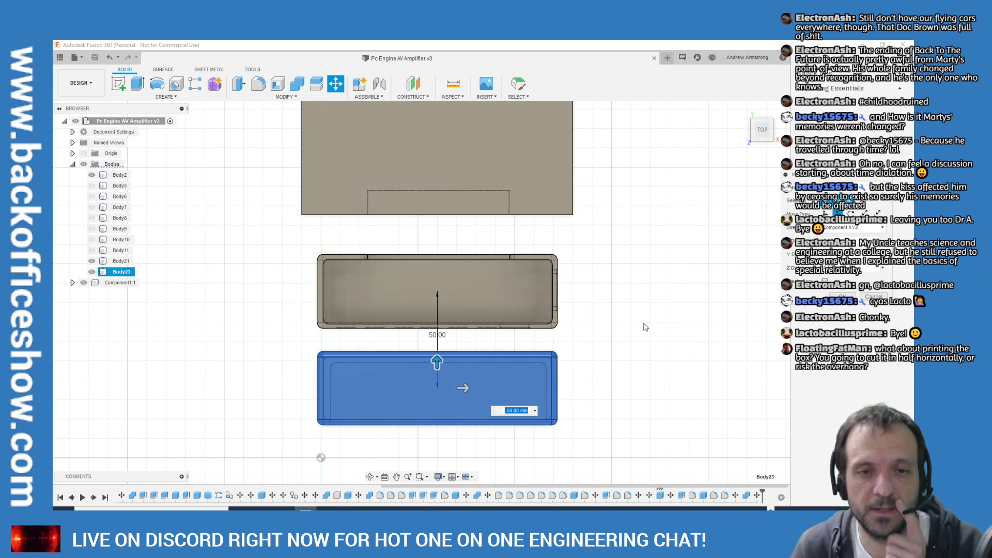
{"action": "key", "text": "Return"}
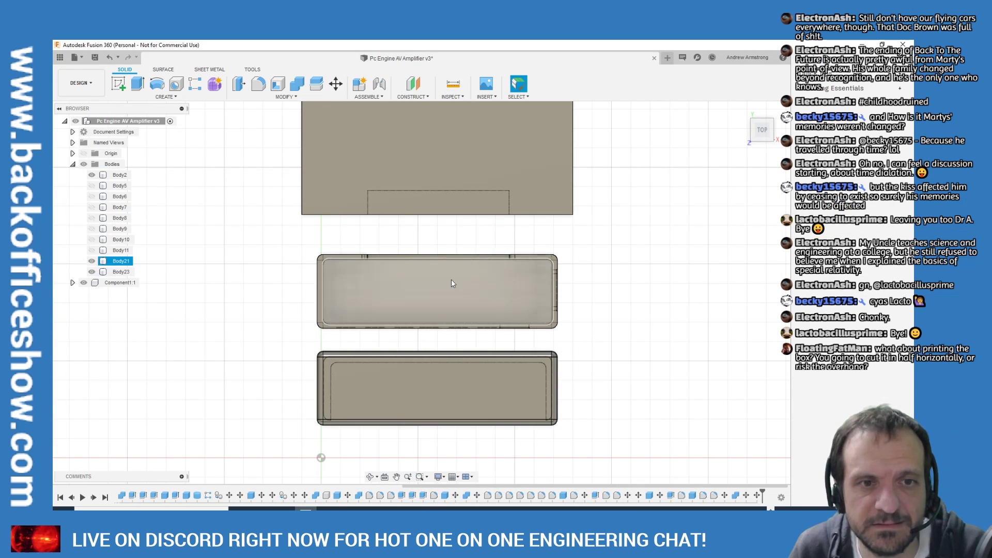
Examine the separated lid and the open connector compartment from isometric and top views
{"action": "left_click", "coordinate": [742, 111]}
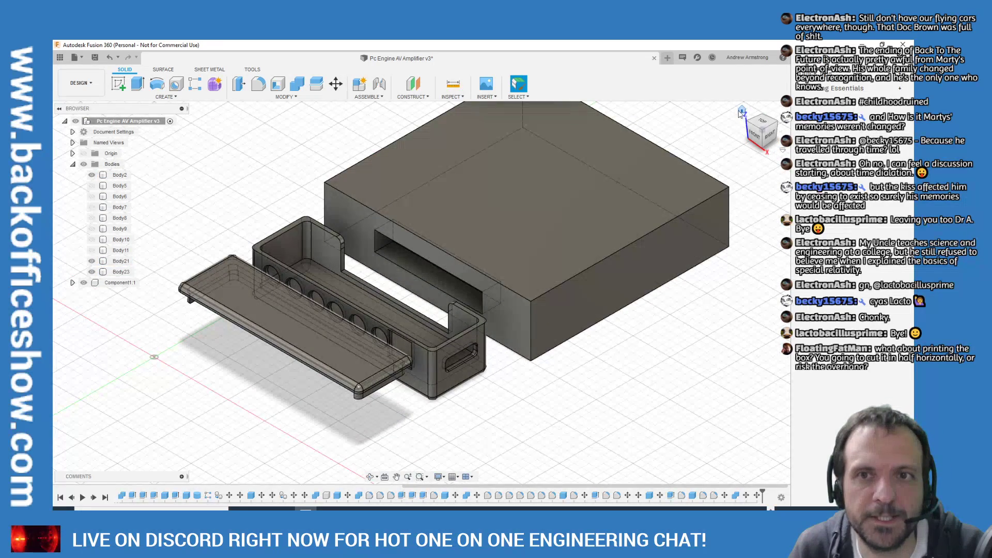
{"action": "scroll", "coordinate": [232, 258], "scroll_direction": "up", "scroll_amount": 2}
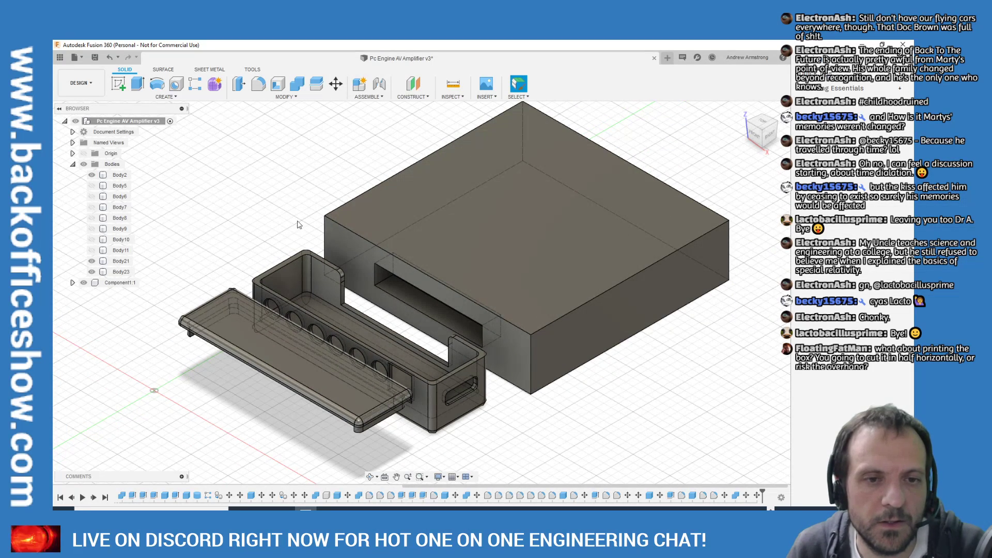
{"action": "left_click", "coordinate": [760, 122]}
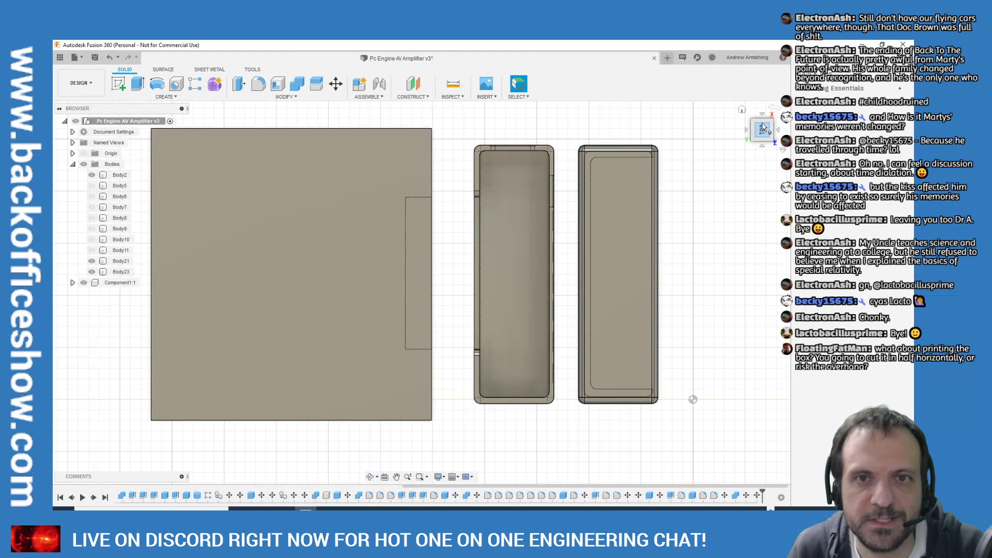
{"action": "left_click", "coordinate": [743, 110]}
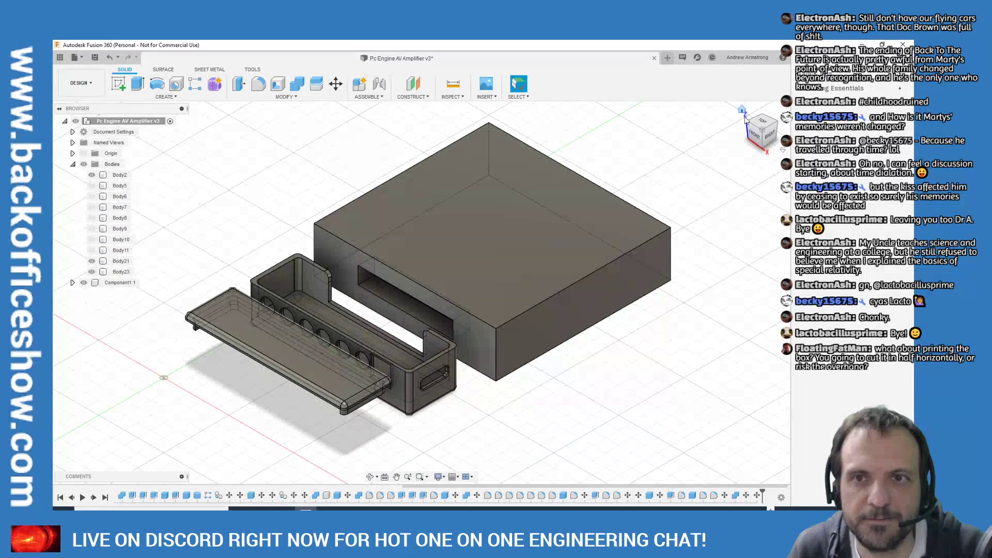
{"action": "left_click_drag", "start_coordinate": [758, 129], "coordinate": [752, 163]}
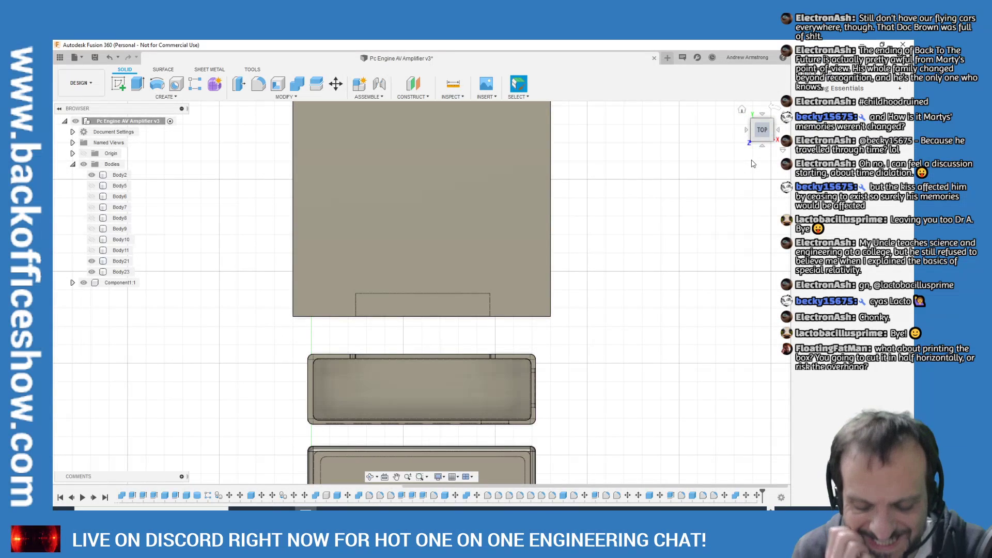
{"action": "scroll", "coordinate": [568, 289], "scroll_direction": "down", "scroll_amount": 3}
{"action": "left_click", "coordinate": [527, 348]}
{"action": "scroll", "coordinate": [527, 347], "scroll_direction": "up", "scroll_amount": 5}
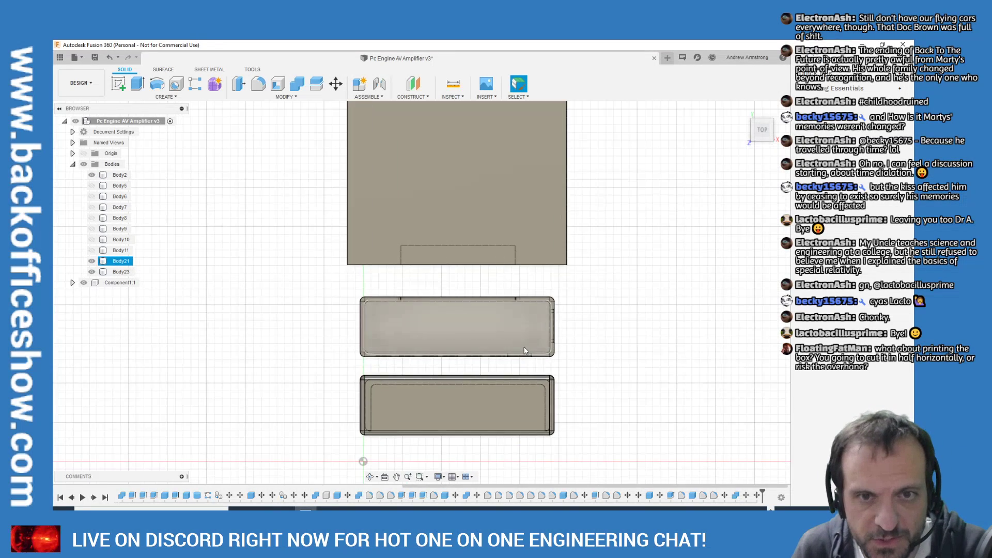
{"action": "left_click", "coordinate": [476, 417]}
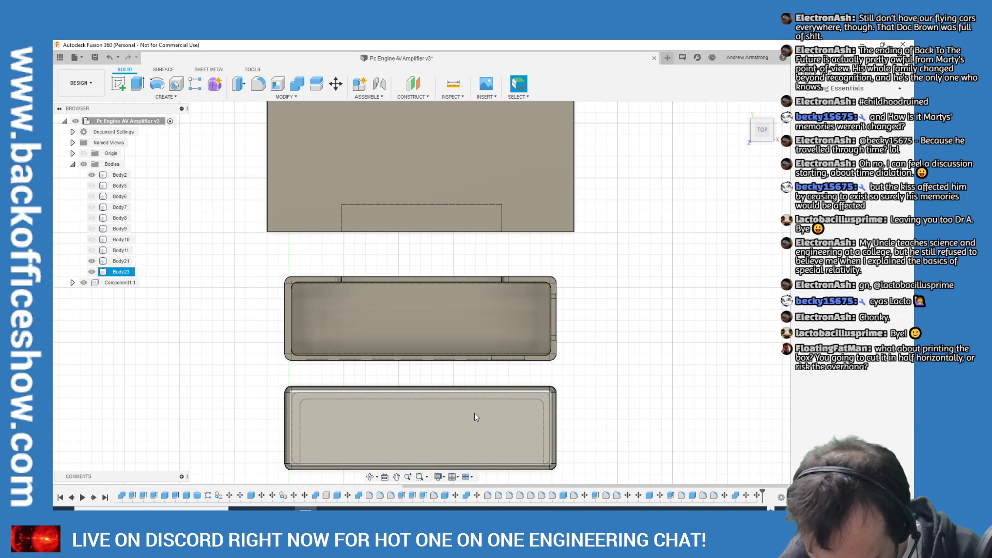
{"action": "left_click", "coordinate": [488, 320]}
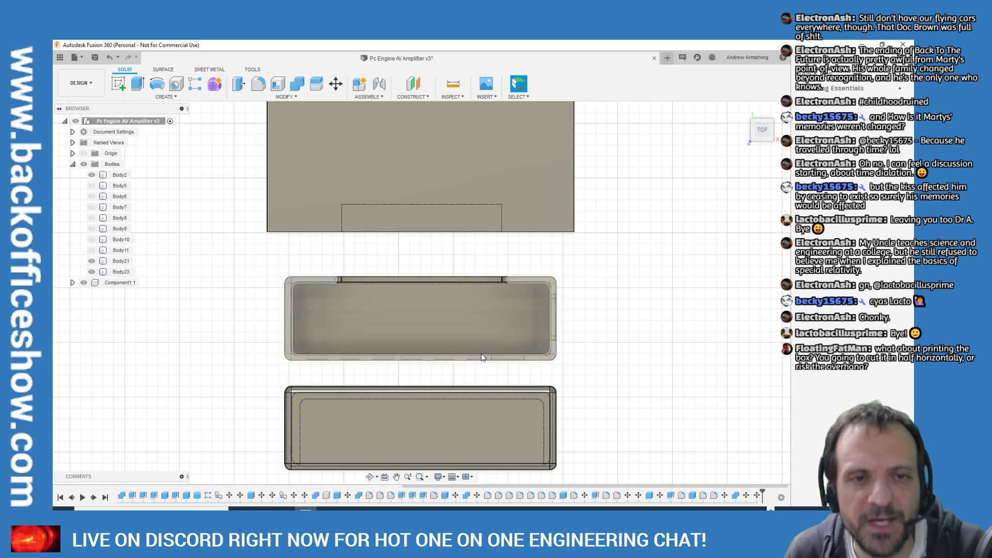
Move the open connector compartment 5 mm toward the large console block
{"action": "left_click", "coordinate": [504, 225]}
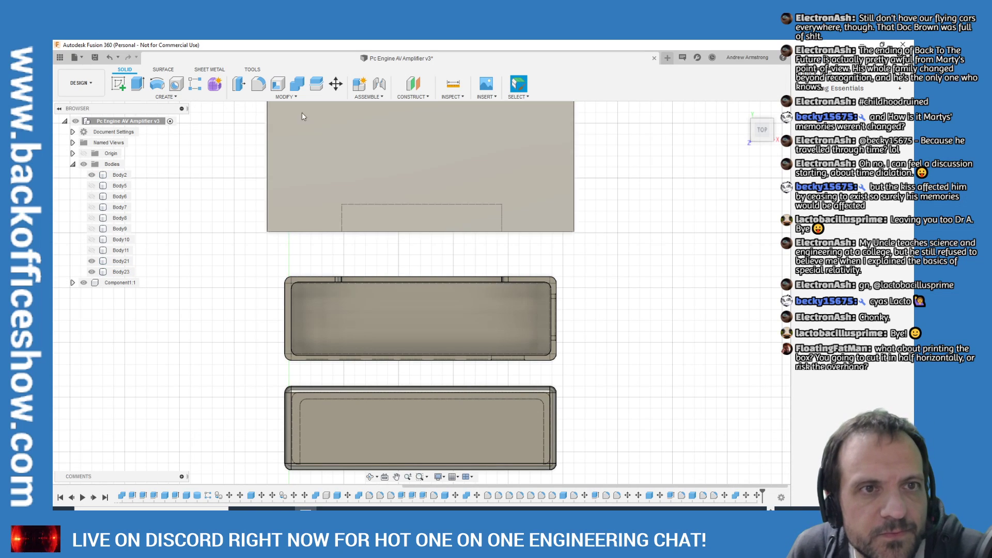
{"action": "left_click", "coordinate": [336, 84]}
{"action": "left_click", "coordinate": [404, 317]}
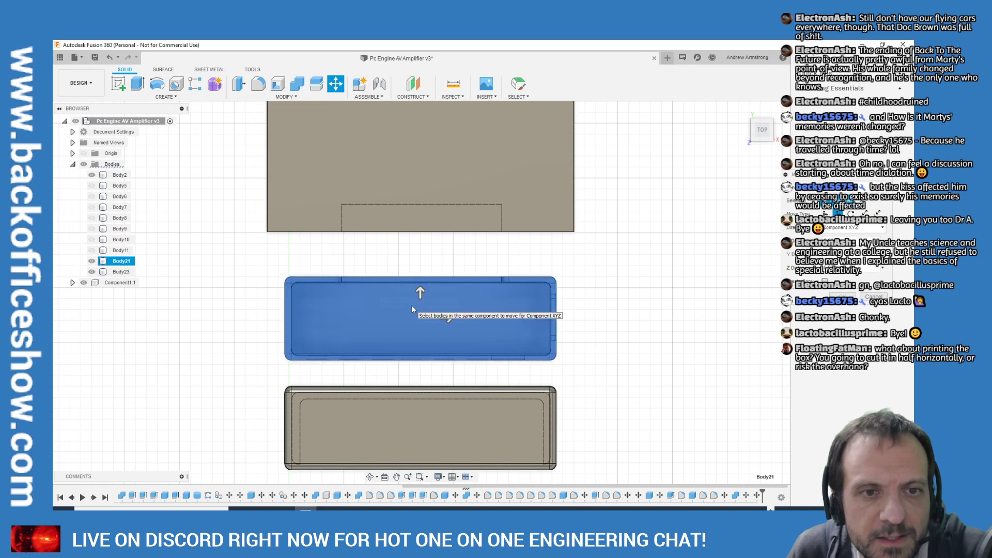
{"action": "left_click_drag", "start_coordinate": [419, 291], "coordinate": [421, 280]}
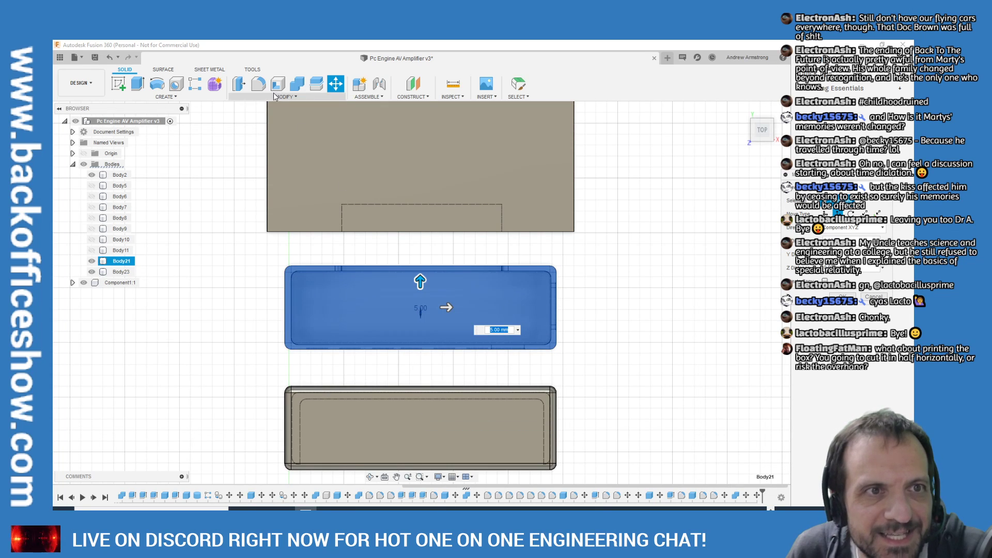
{"action": "key", "text": "Return"}
Move the separated lid 55 mm toward the console block so its outline lines up over the connector compartment
{"action": "left_click", "coordinate": [394, 398]}
{"action": "key", "text": "m"}
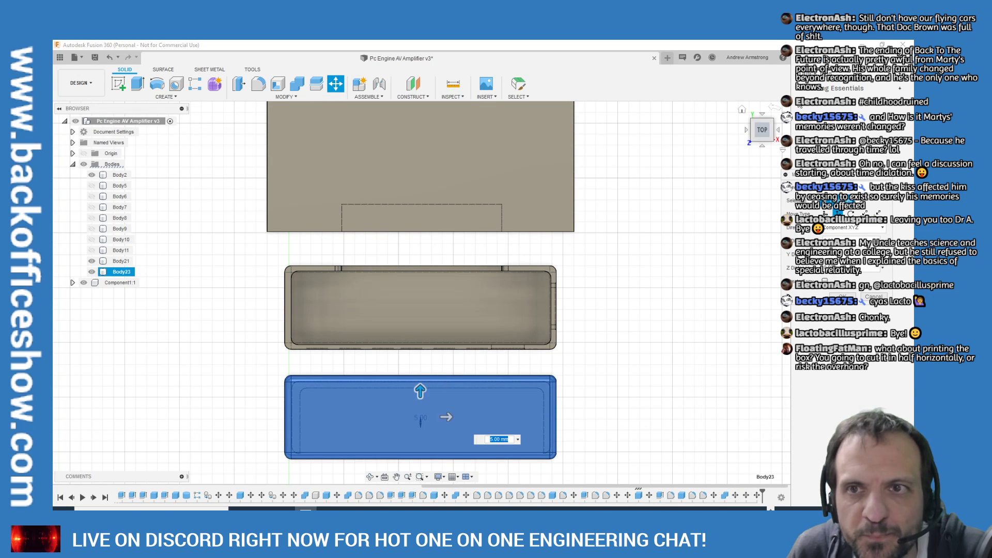
{"action": "left_click", "coordinate": [742, 111]}
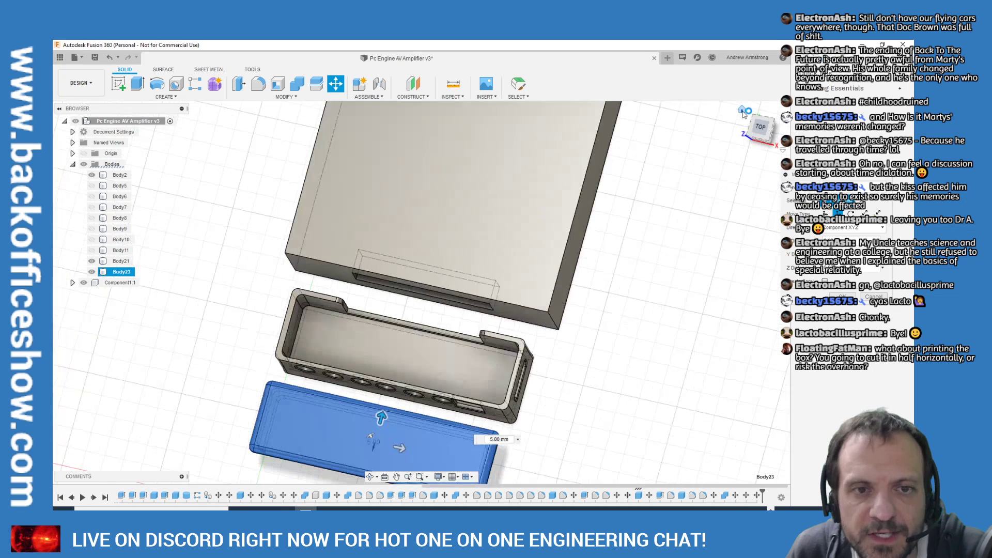
{"action": "left_click_drag", "start_coordinate": [309, 330], "coordinate": [375, 302]}
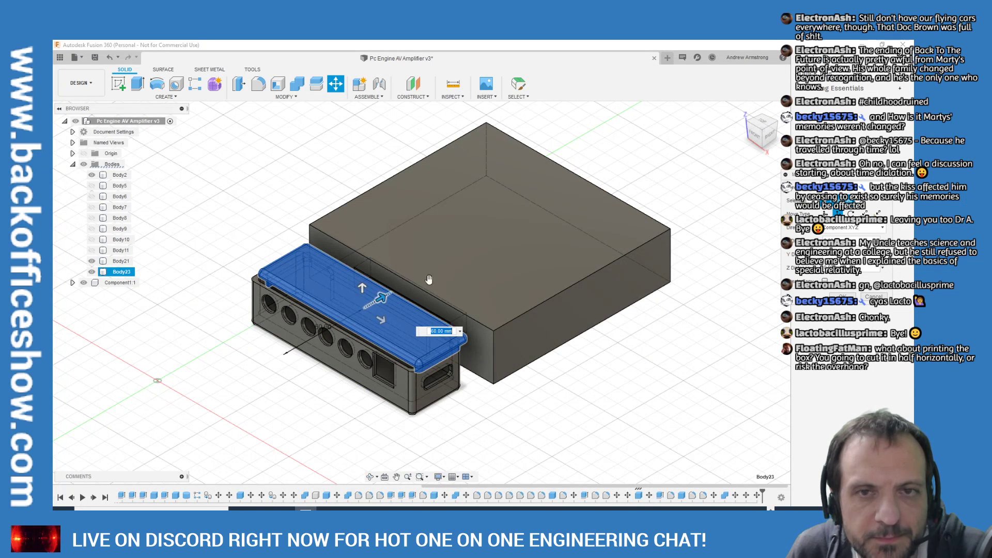
{"action": "left_click", "coordinate": [758, 121]}
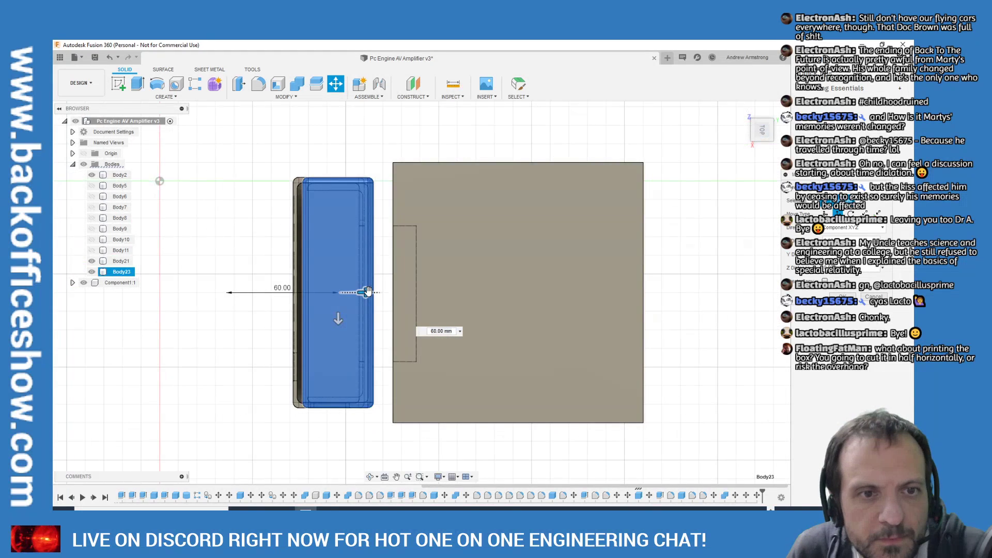
{"action": "left_click_drag", "start_coordinate": [364, 292], "coordinate": [258, 293]}
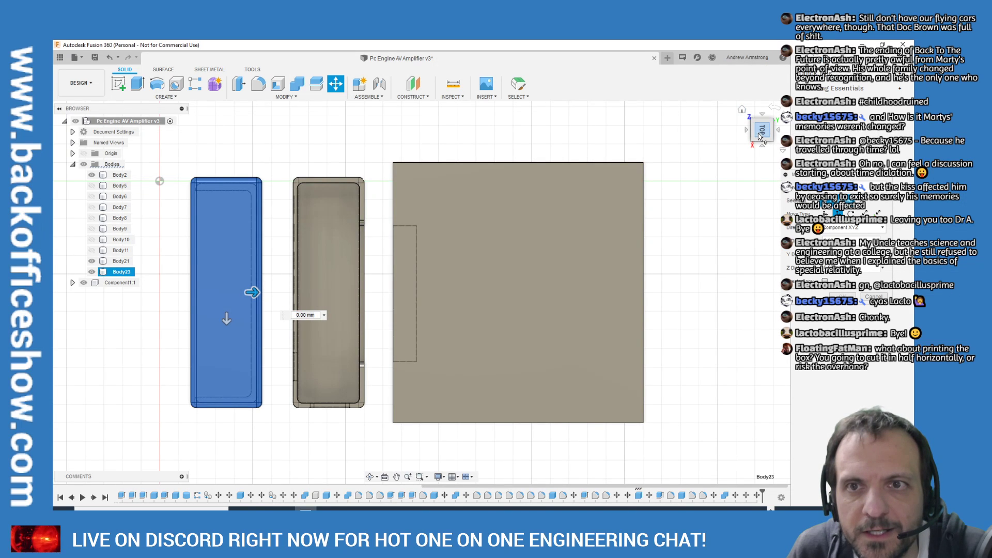
{"action": "left_click", "coordinate": [742, 110]}
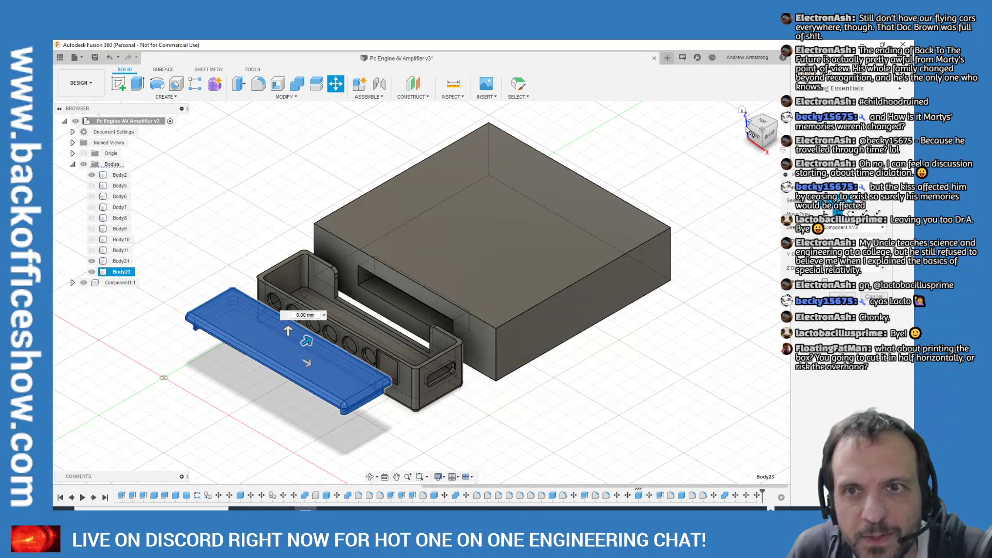
{"action": "left_click", "coordinate": [760, 123]}
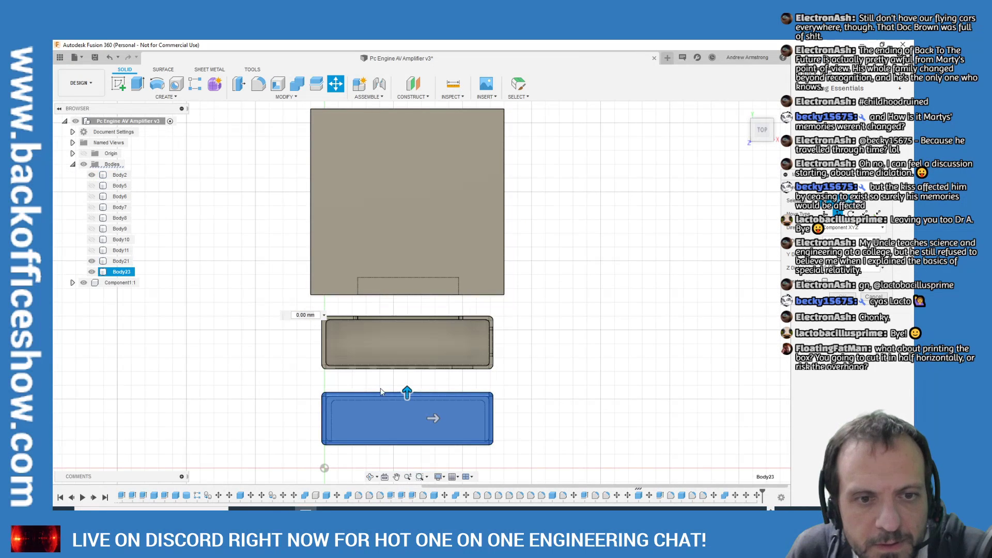
{"action": "left_click_drag", "start_coordinate": [407, 391], "coordinate": [408, 320]}
{"action": "scroll", "coordinate": [401, 321], "scroll_direction": "up", "scroll_amount": 5}
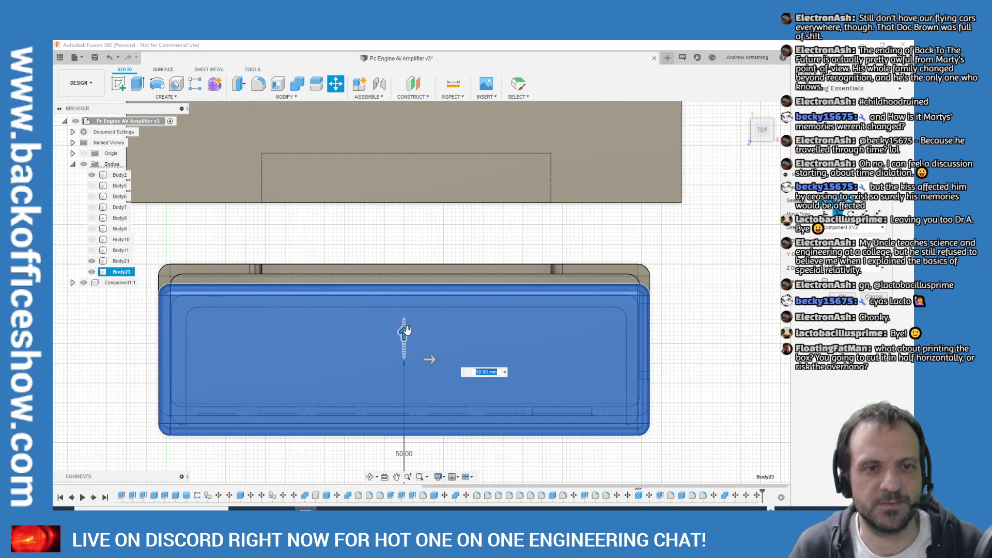
{"action": "left_click_drag", "start_coordinate": [403, 332], "coordinate": [404, 310]}
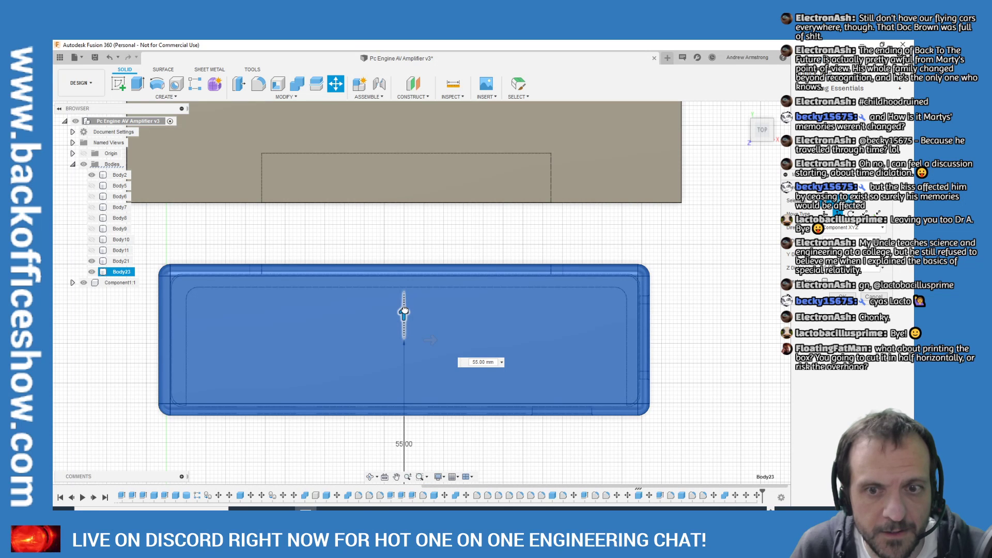
{"action": "key", "text": "Return"}
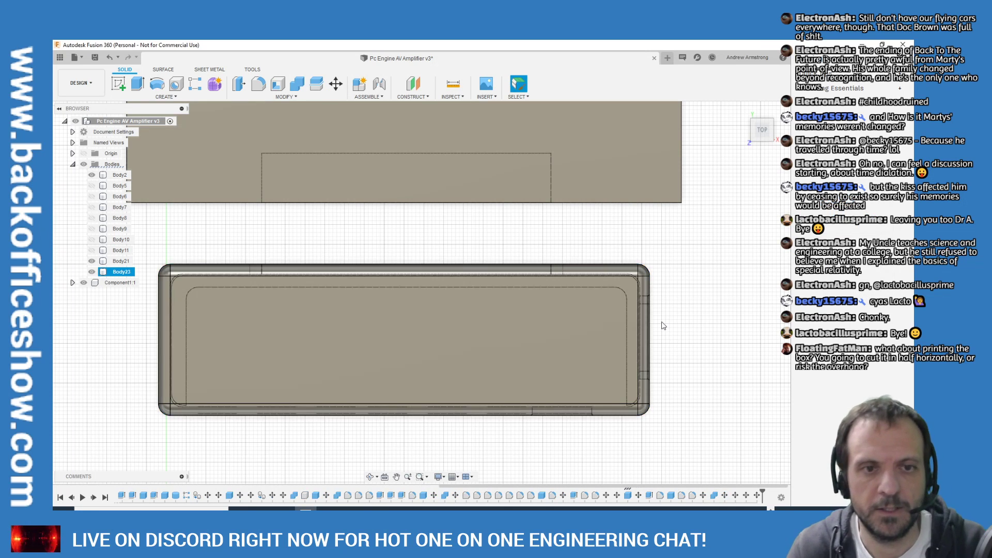
{"action": "scroll", "coordinate": [697, 278], "scroll_direction": "up", "scroll_amount": 2}
{"action": "left_click", "coordinate": [502, 381]}
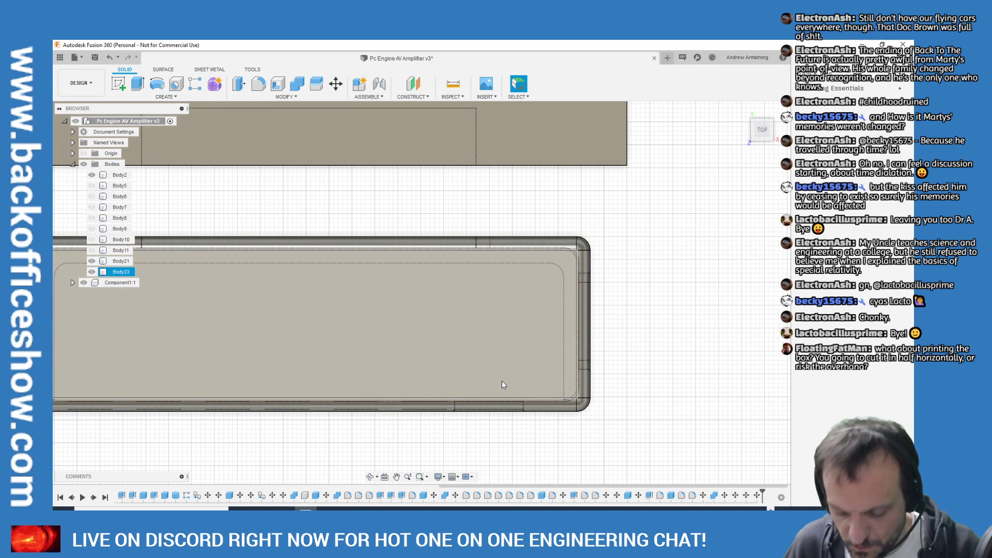
{"action": "key", "text": "Escape"}
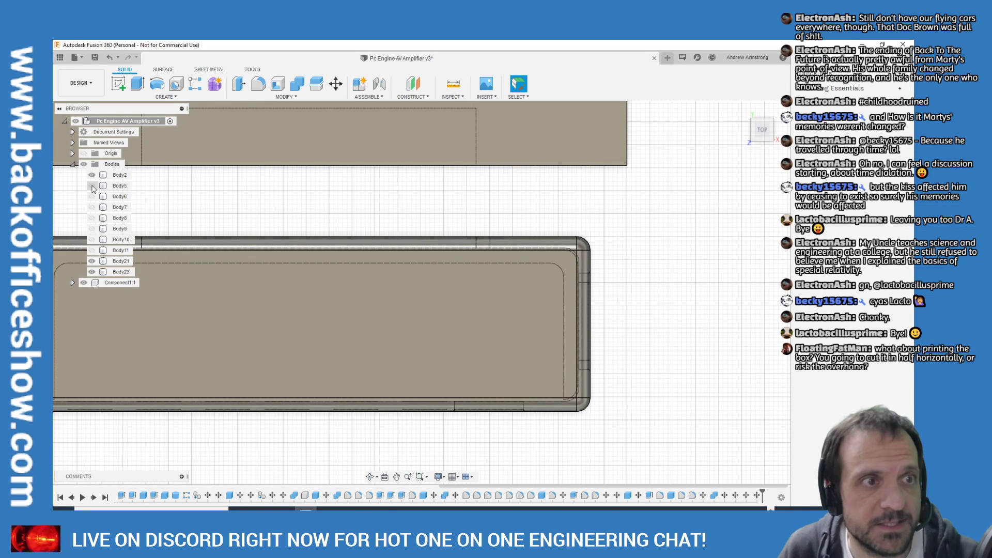
{"action": "left_click", "coordinate": [135, 84]}
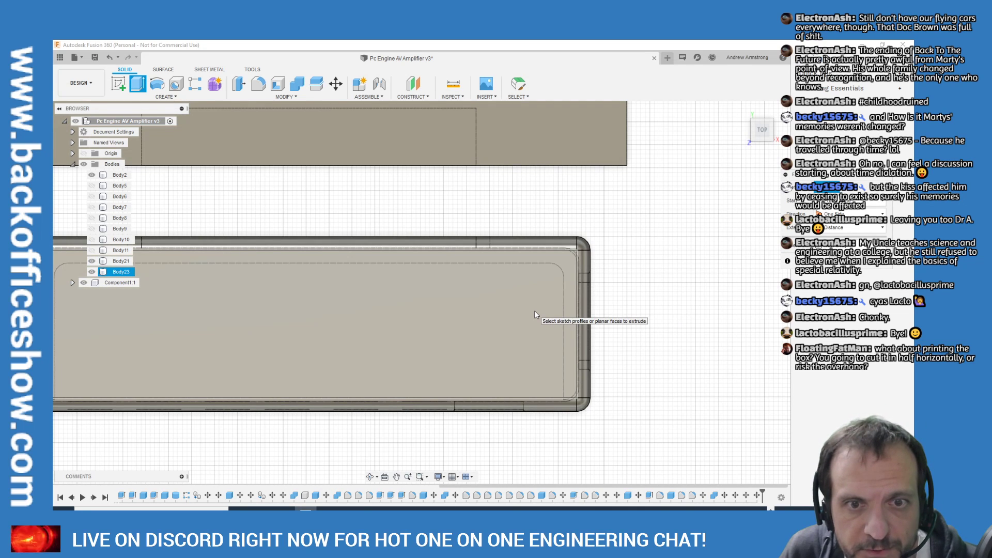
{"action": "left_click", "coordinate": [534, 311]}
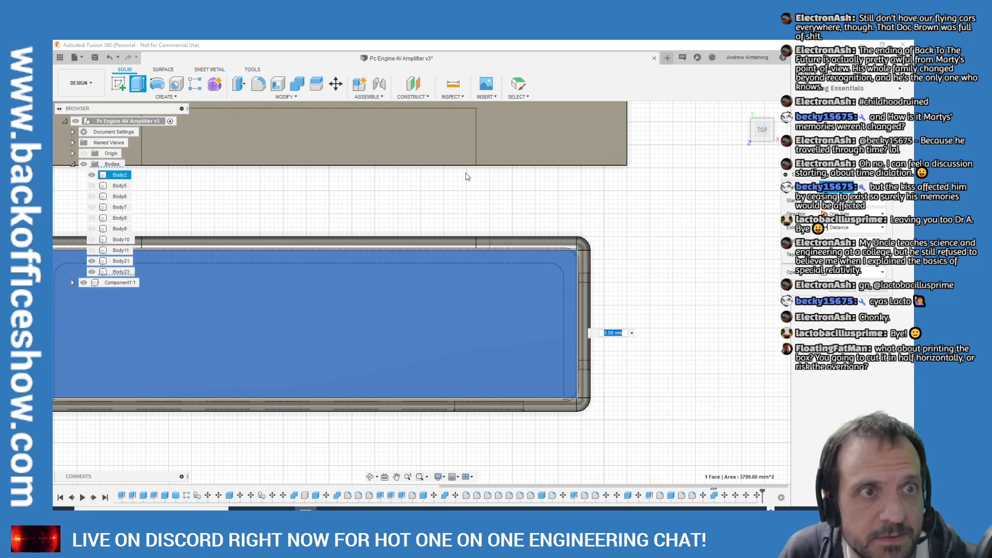
{"action": "left_click", "coordinate": [854, 288]}
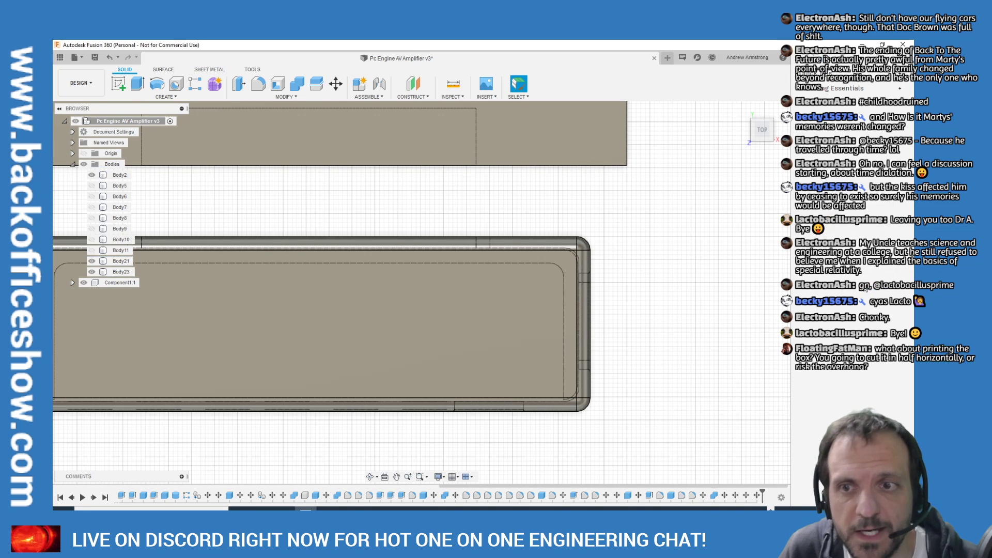
Draw a rectangular box base on the lid's top face, in the corner beside the compartment's end slot, and open the box's operation choices
{"action": "left_click", "coordinate": [164, 96]}
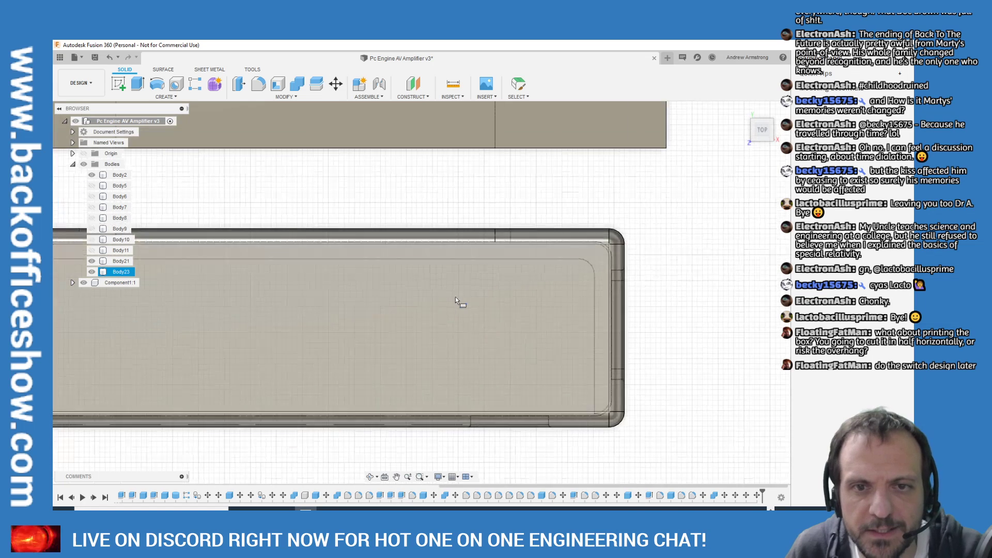
{"action": "scroll", "coordinate": [653, 299], "scroll_direction": "up", "scroll_amount": 2}
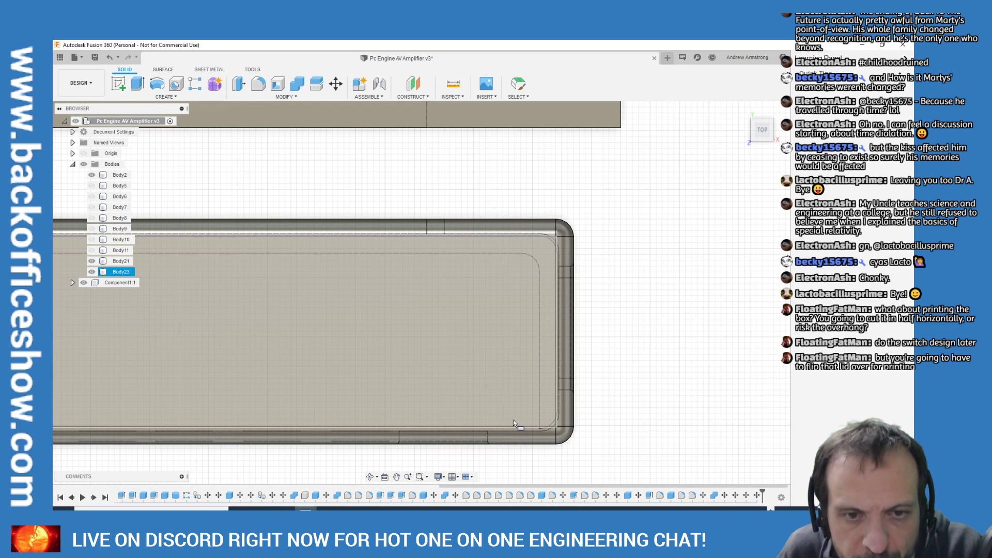
{"action": "scroll", "coordinate": [508, 433], "scroll_direction": "up", "scroll_amount": 4}
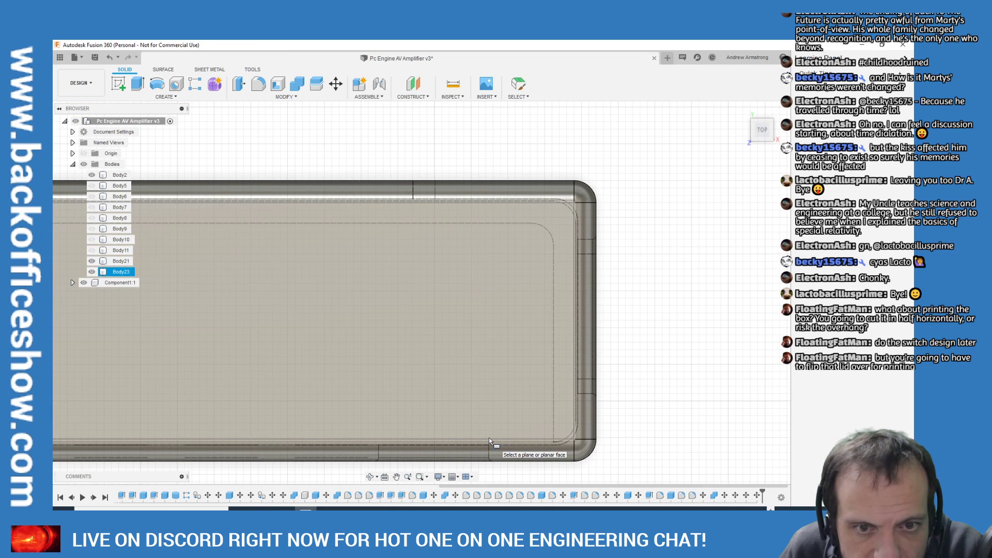
{"action": "left_click", "coordinate": [488, 439]}
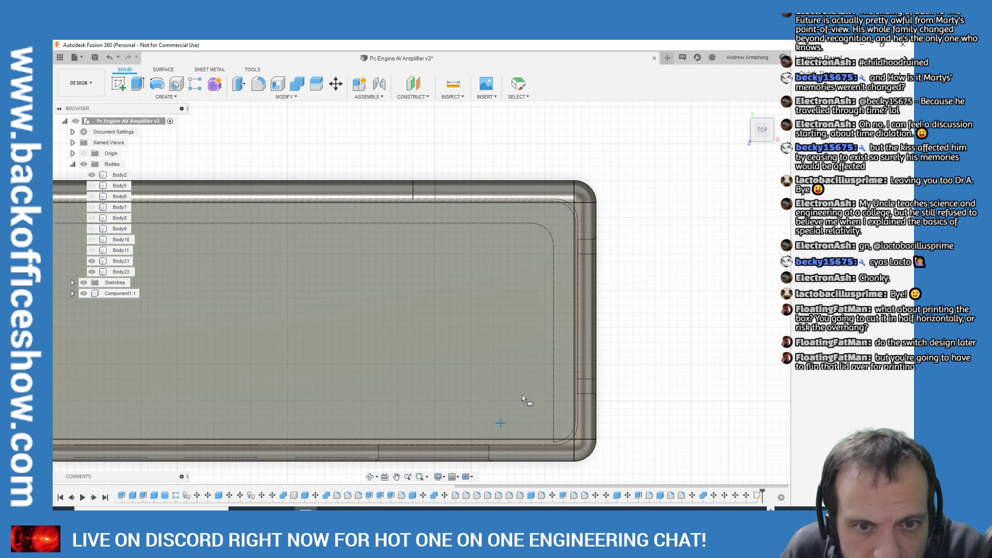
{"action": "left_click", "coordinate": [490, 438]}
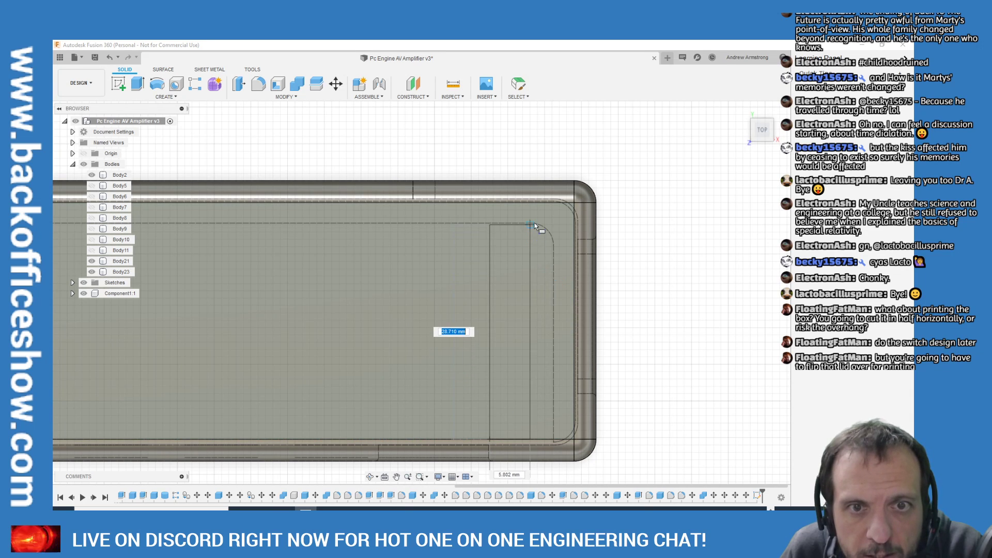
{"action": "left_click", "coordinate": [571, 269]}
{"action": "key", "text": "e"}
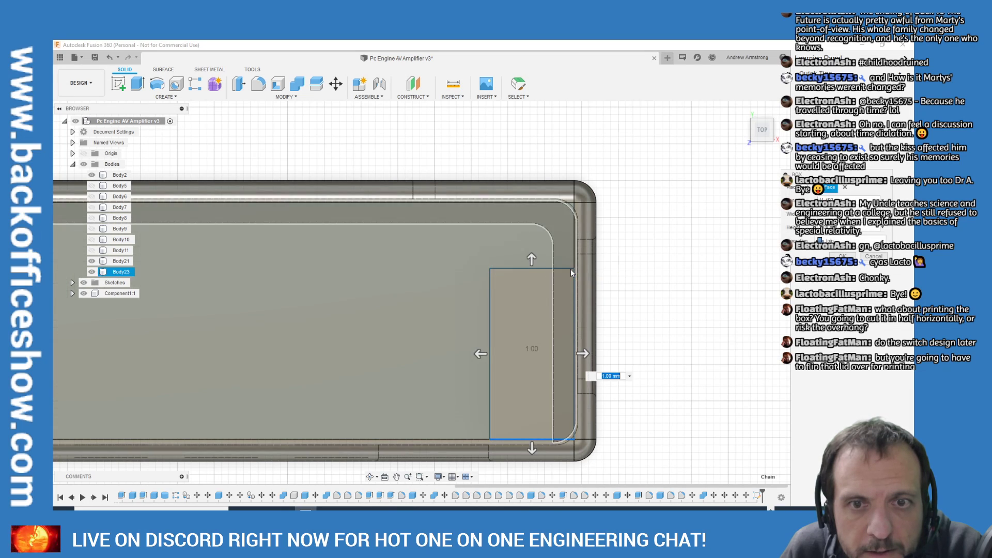
{"action": "left_click", "coordinate": [848, 240]}
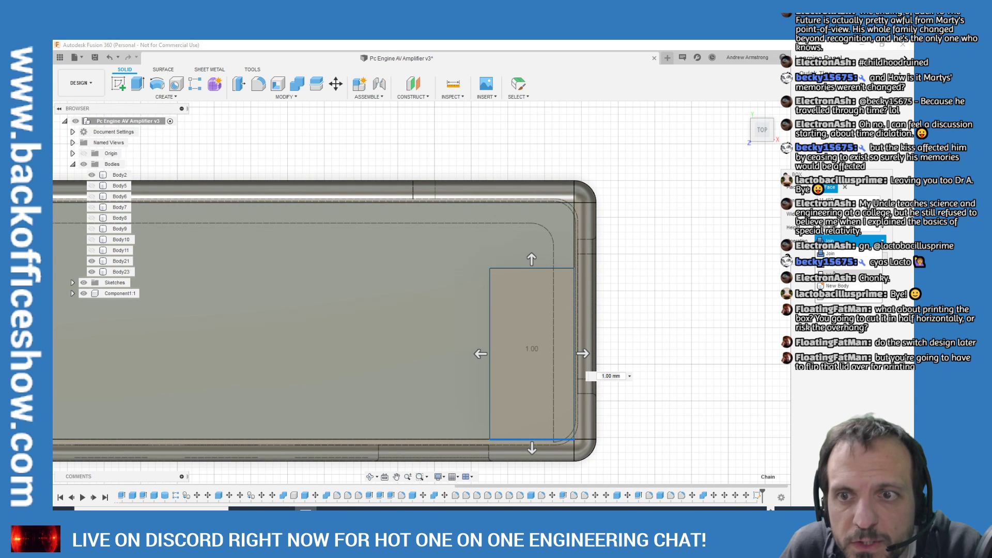
Create the box at the slotted end of the case as a new body with a height of -14 mm
{"action": "left_click", "coordinate": [826, 284]}
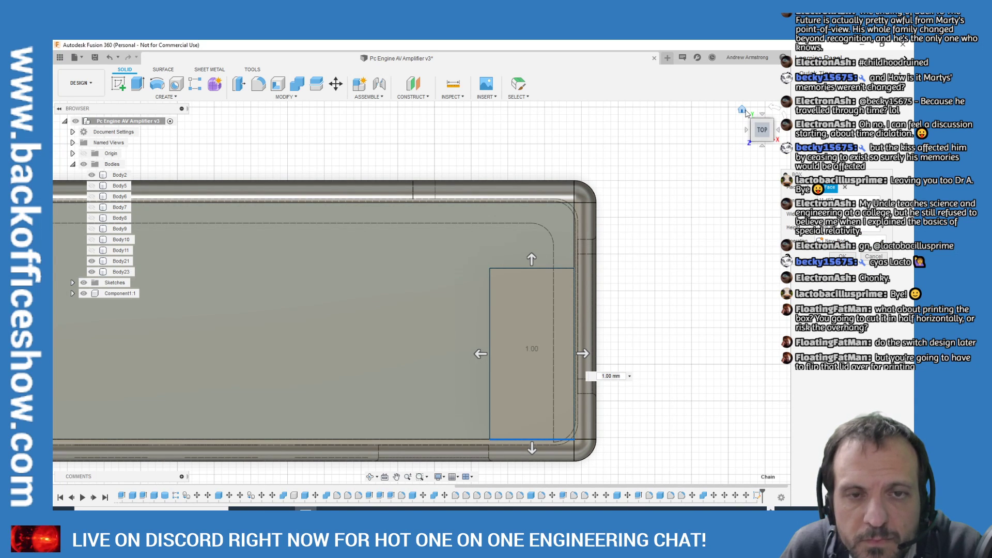
{"action": "left_click", "coordinate": [742, 109]}
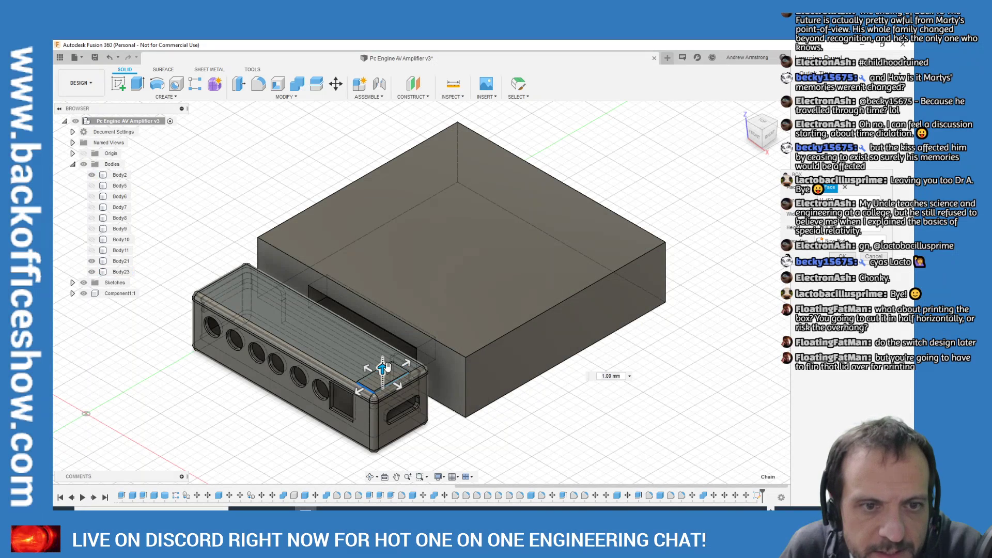
{"action": "left_click_drag", "start_coordinate": [382, 368], "coordinate": [382, 370]}
{"action": "left_click", "coordinate": [769, 137]}
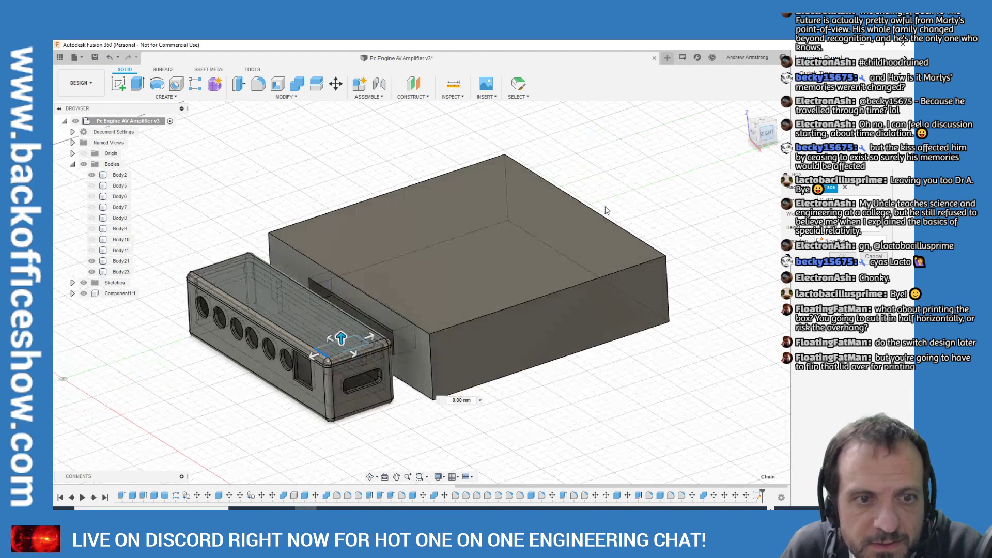
{"action": "left_click_drag", "start_coordinate": [309, 263], "coordinate": [313, 370]}
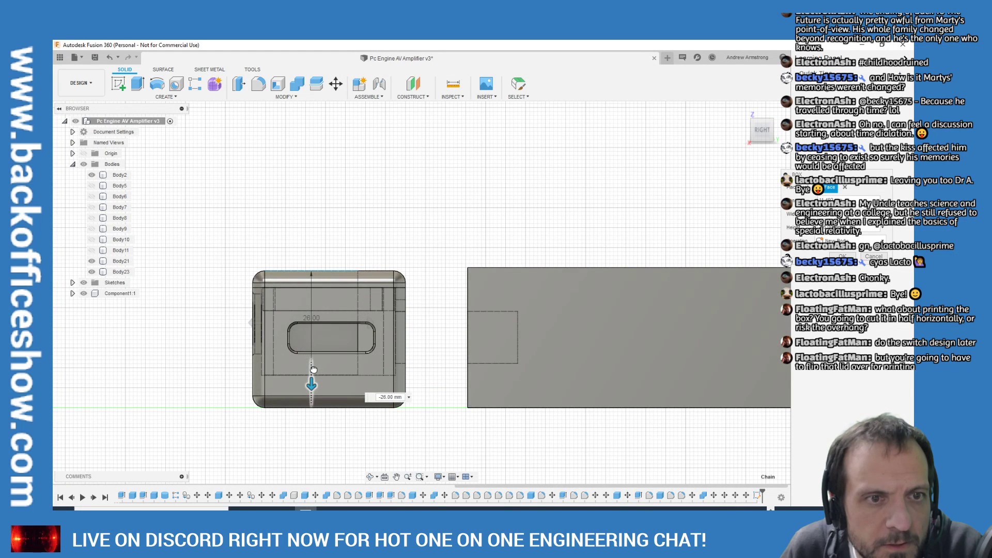
{"action": "scroll", "coordinate": [224, 352], "scroll_direction": "up", "scroll_amount": 5}
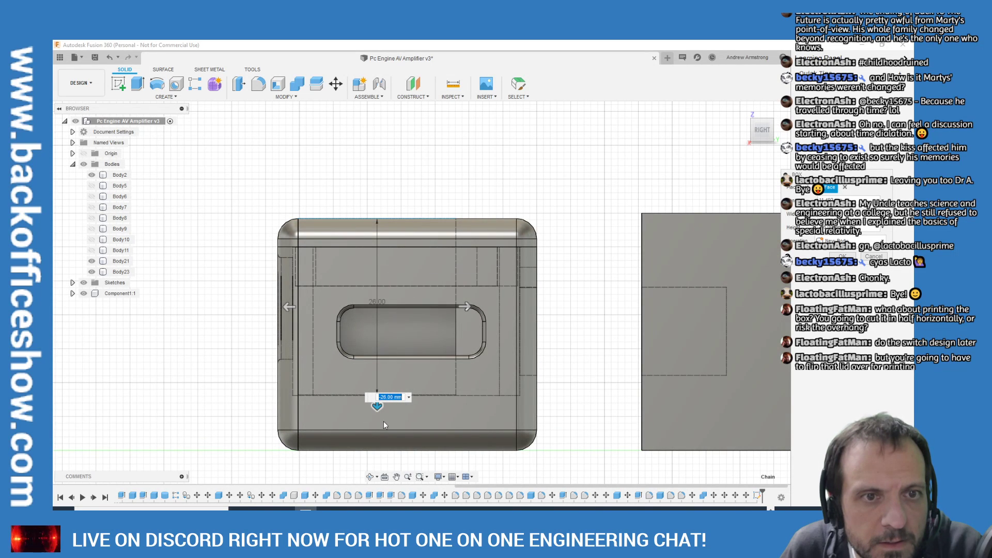
{"action": "left_click_drag", "start_coordinate": [376, 406], "coordinate": [376, 323]}
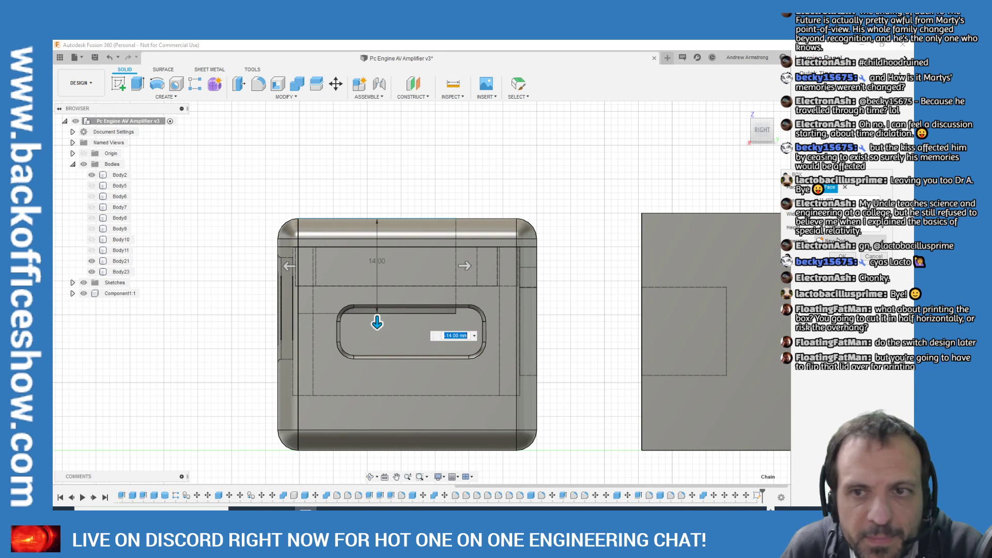
{"action": "key", "text": "Return"}
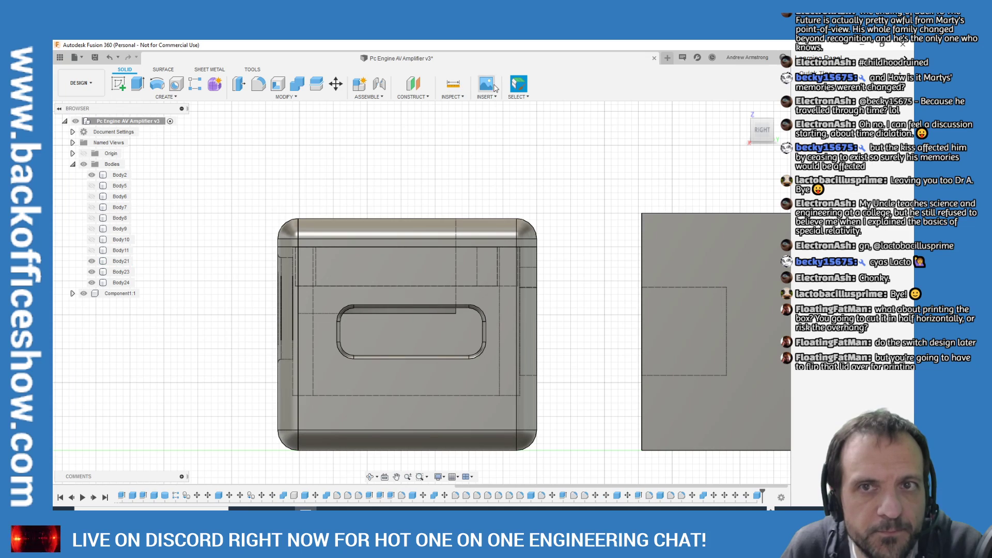
Move the new block at the slotted end of the case 5 mm along Y
{"action": "left_click", "coordinate": [742, 110]}
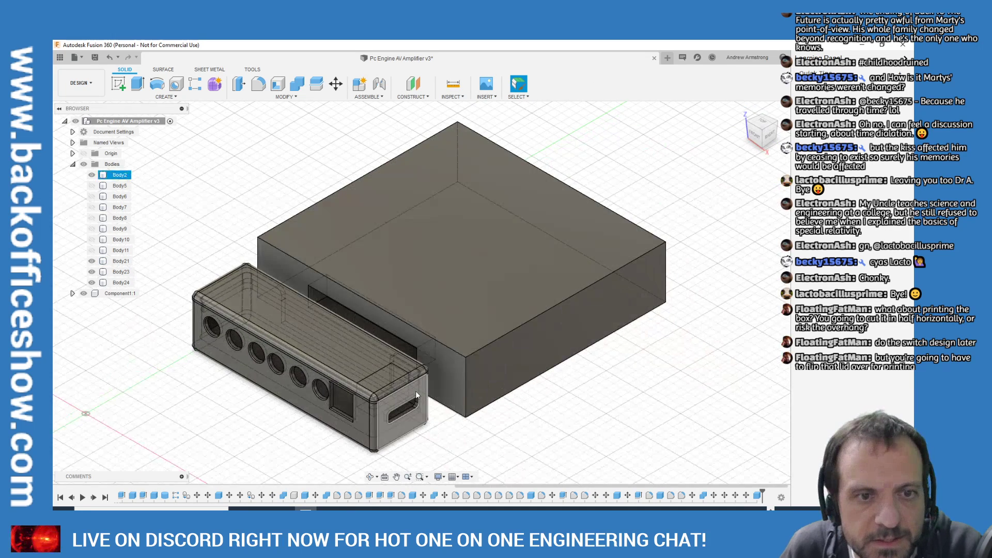
{"action": "scroll", "coordinate": [374, 387], "scroll_direction": "up", "scroll_amount": 3}
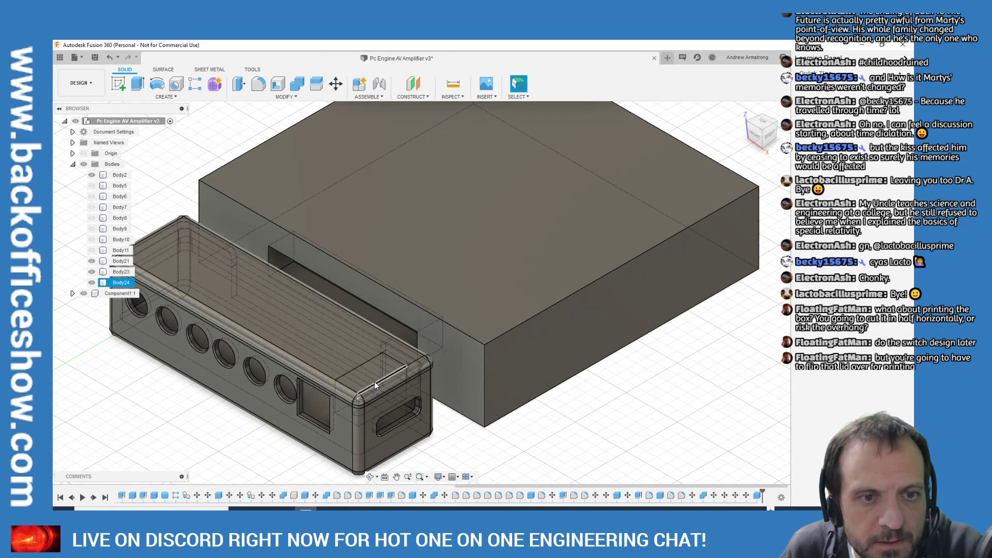
{"action": "left_click", "coordinate": [122, 283]}
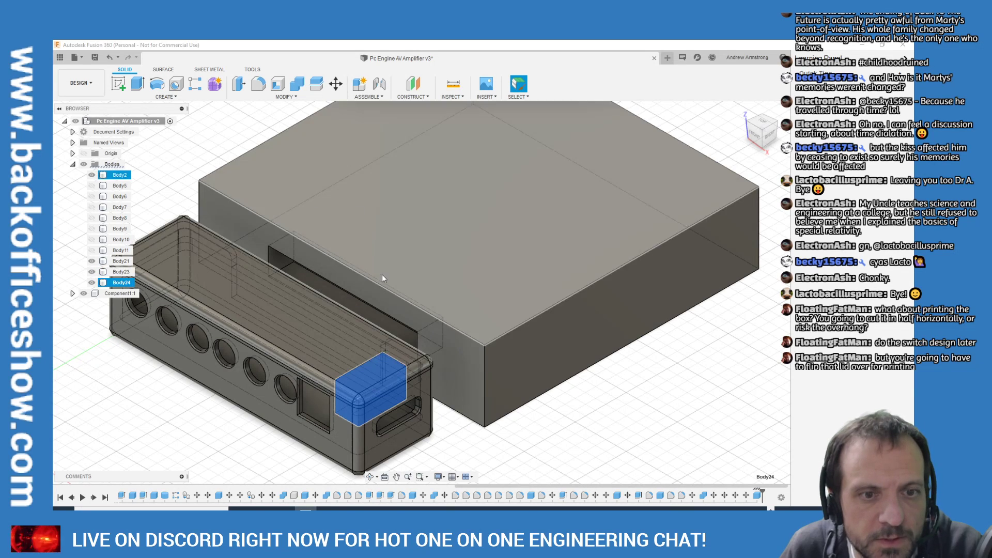
{"action": "left_click", "coordinate": [336, 85]}
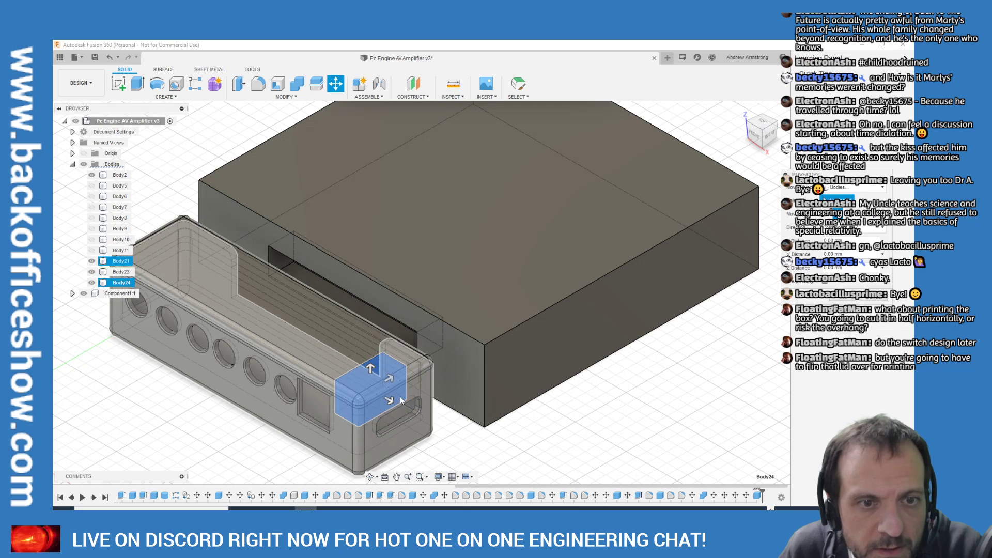
{"action": "left_click_drag", "start_coordinate": [388, 379], "coordinate": [399, 372]}
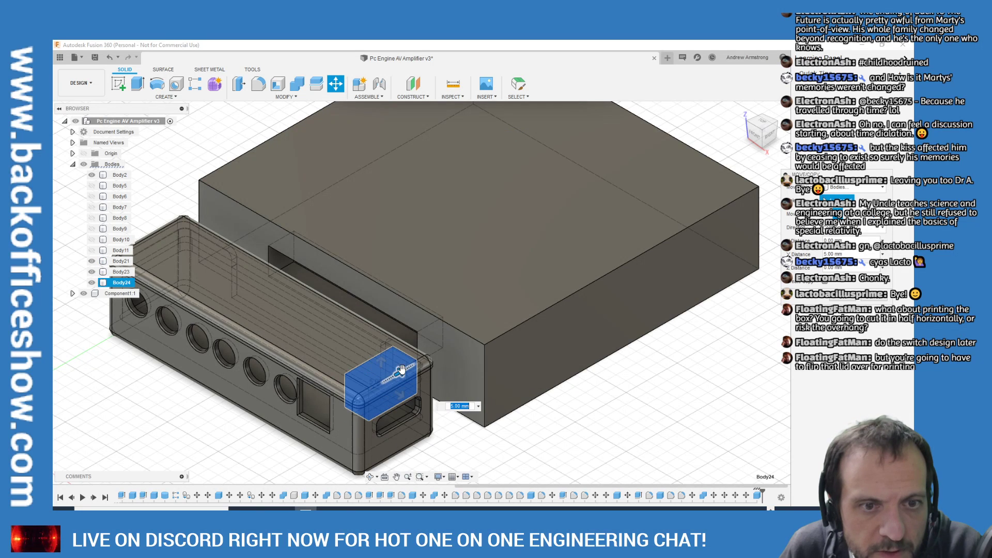
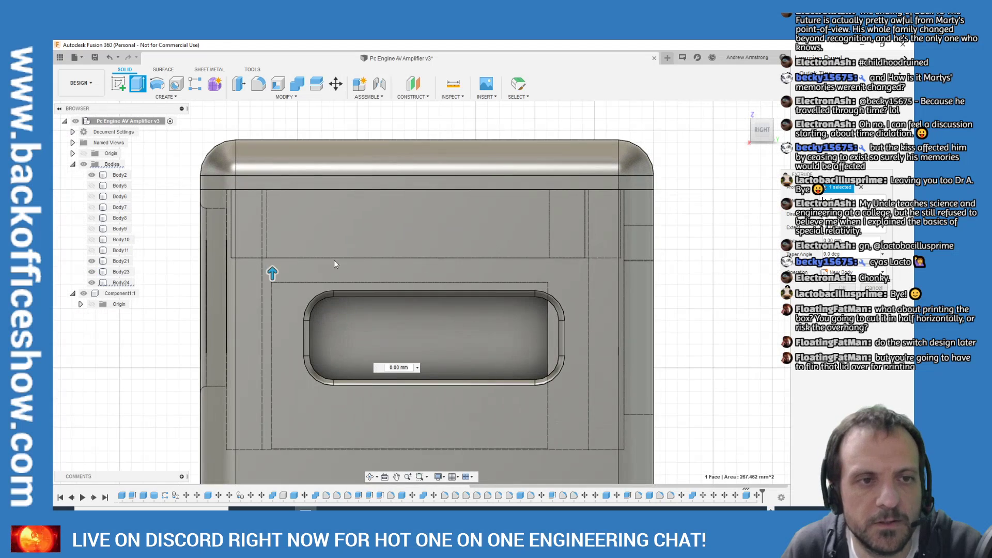
Extrude the block's top face upward by 1.8 mm
{"action": "left_click_drag", "start_coordinate": [272, 273], "coordinate": [278, 250]}
{"action": "scroll", "coordinate": [426, 246], "scroll_direction": "up", "scroll_amount": 3}
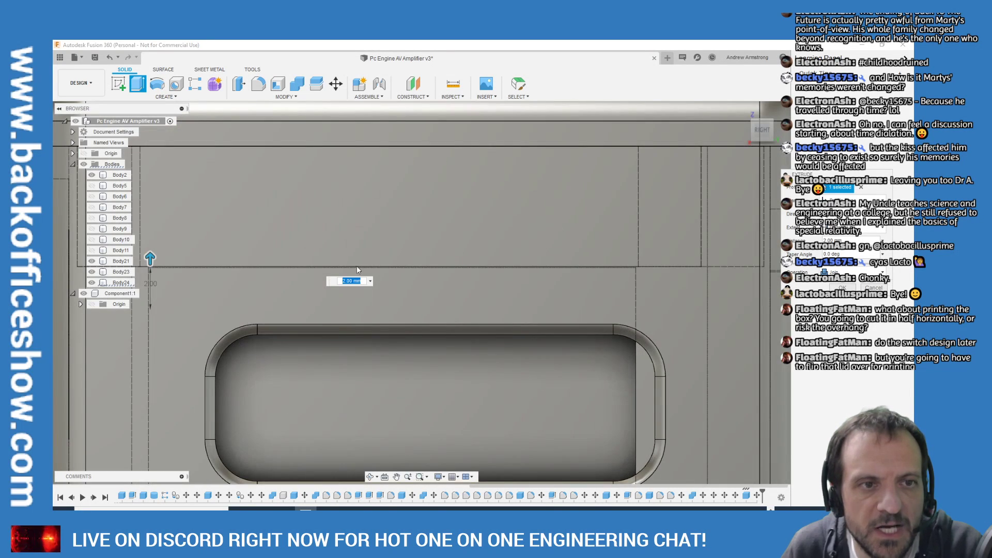
{"action": "left_click", "coordinate": [344, 280]}
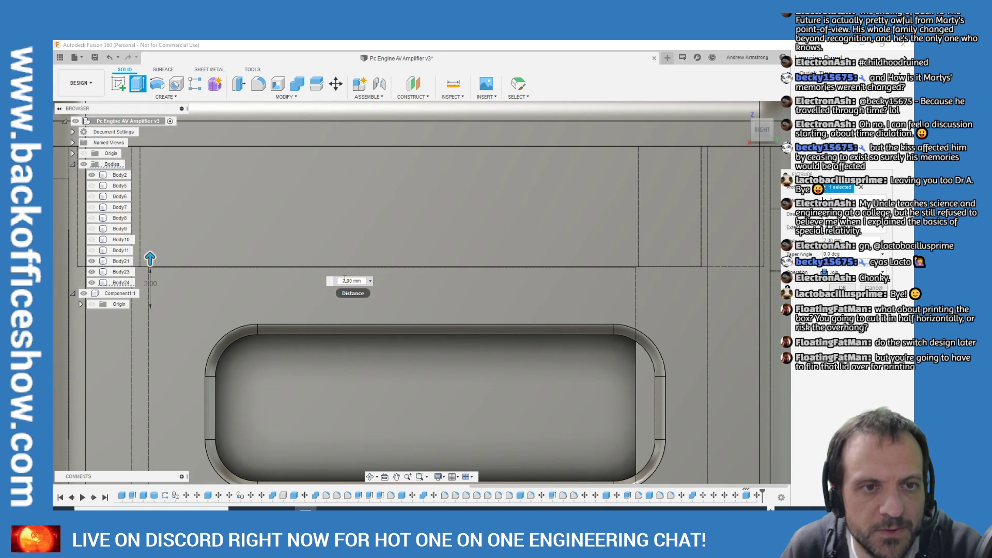
{"action": "type", "text": "1"}
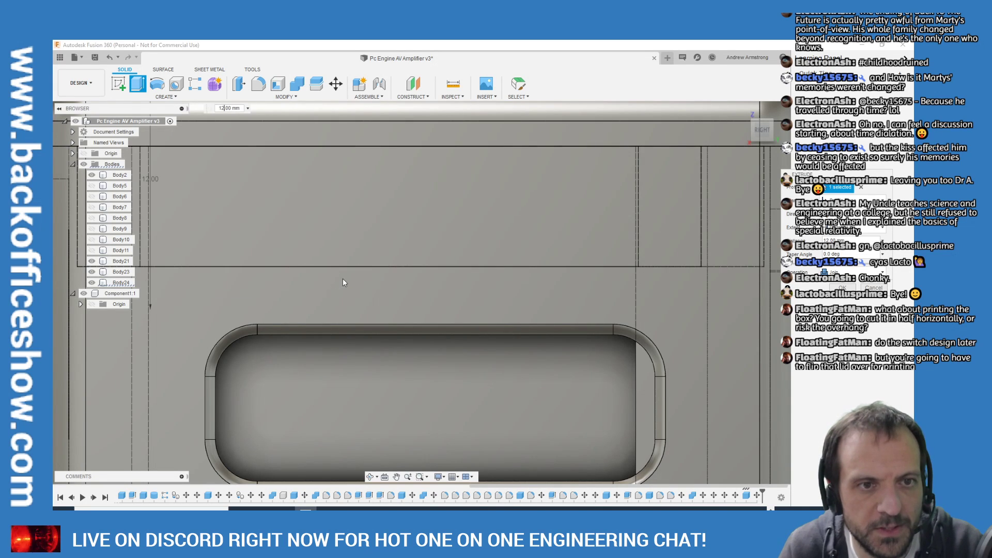
{"action": "scroll", "coordinate": [244, 390], "scroll_direction": "down", "scroll_amount": 3}
{"action": "scroll", "coordinate": [244, 390], "scroll_direction": "down", "scroll_amount": 3}
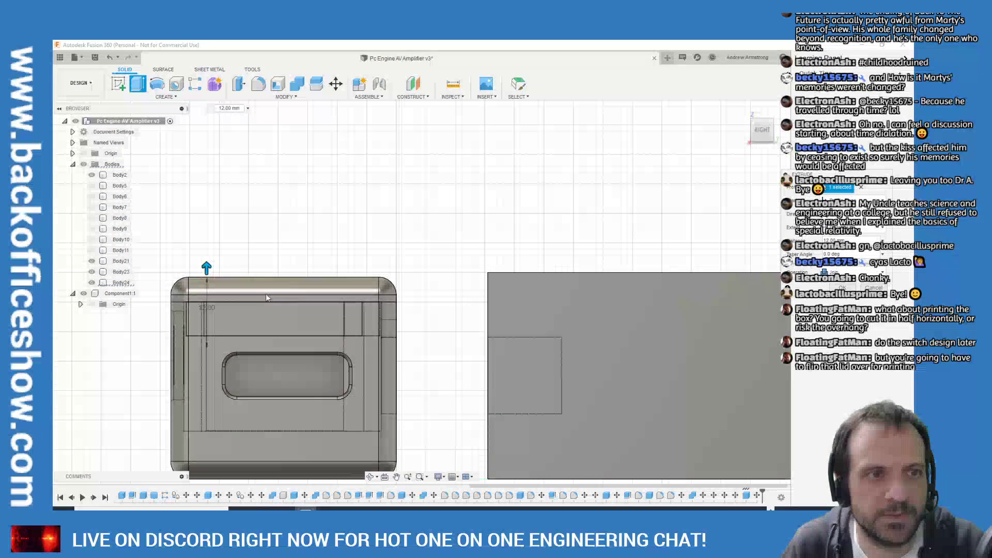
{"action": "double_click", "coordinate": [851, 238]}
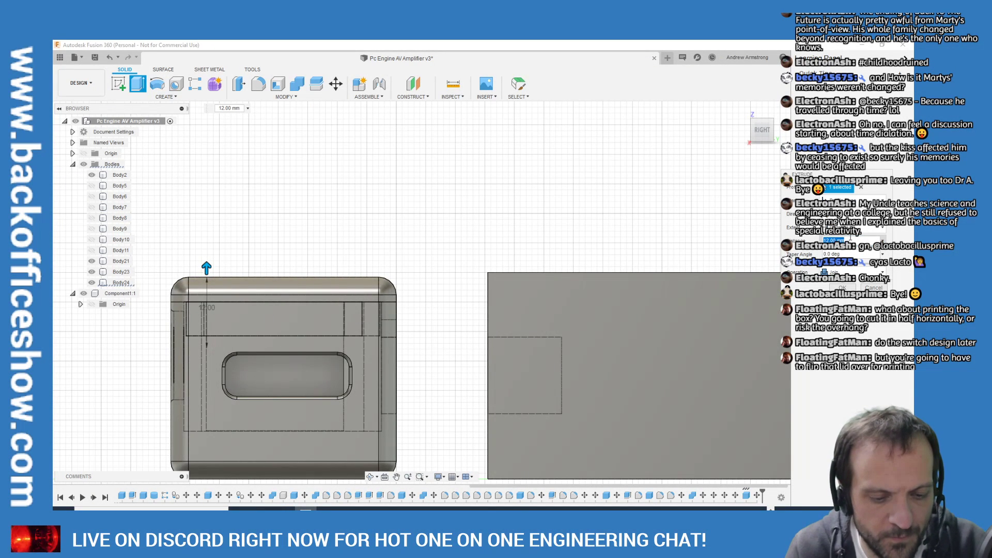
{"action": "type", "text": "1.8"}
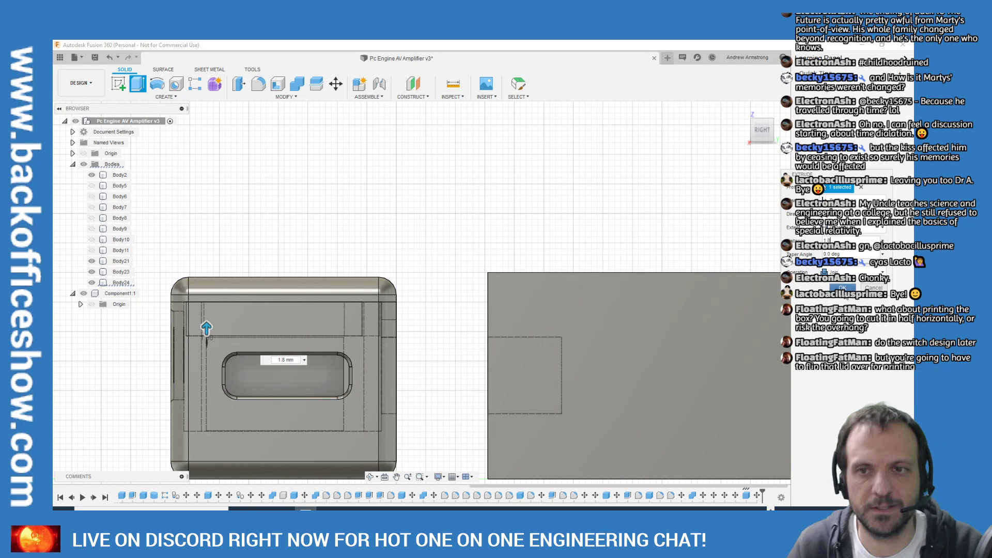
{"action": "left_click", "coordinate": [842, 288]}
Move the block behind the slotted opening by -3 mm along Y
{"action": "scroll", "coordinate": [382, 354], "scroll_direction": "up", "scroll_amount": 5}
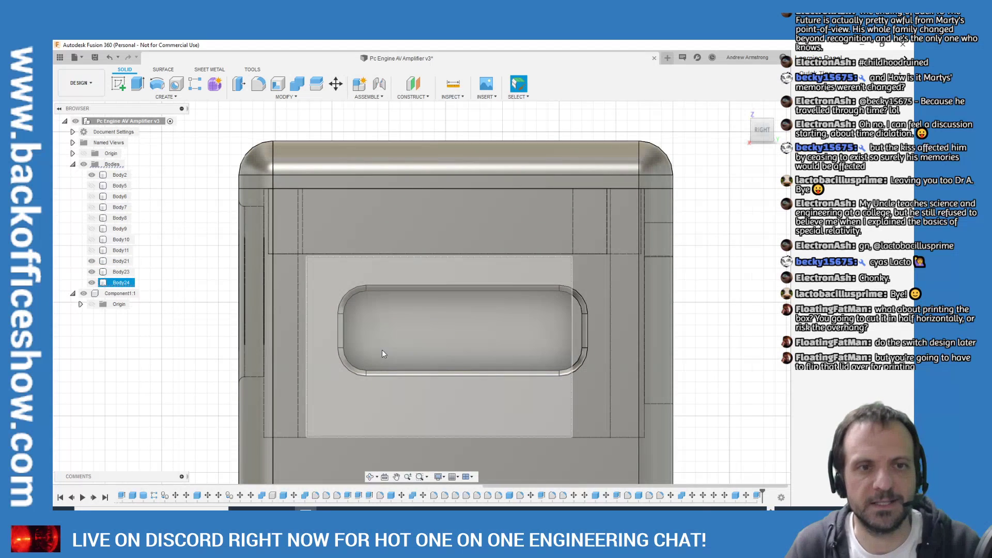
{"action": "left_click", "coordinate": [384, 274]}
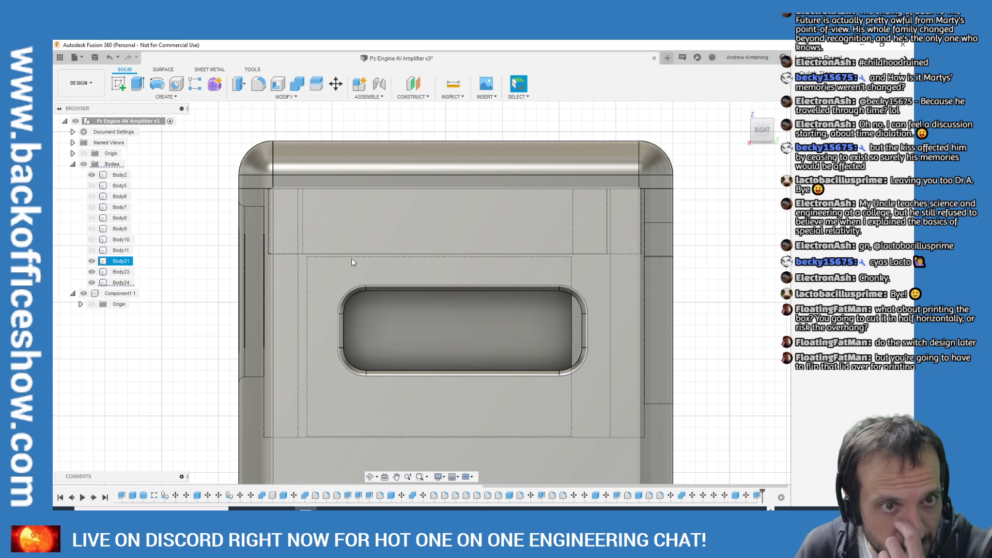
{"action": "left_click", "coordinate": [316, 281]}
{"action": "key", "text": "Escape"}
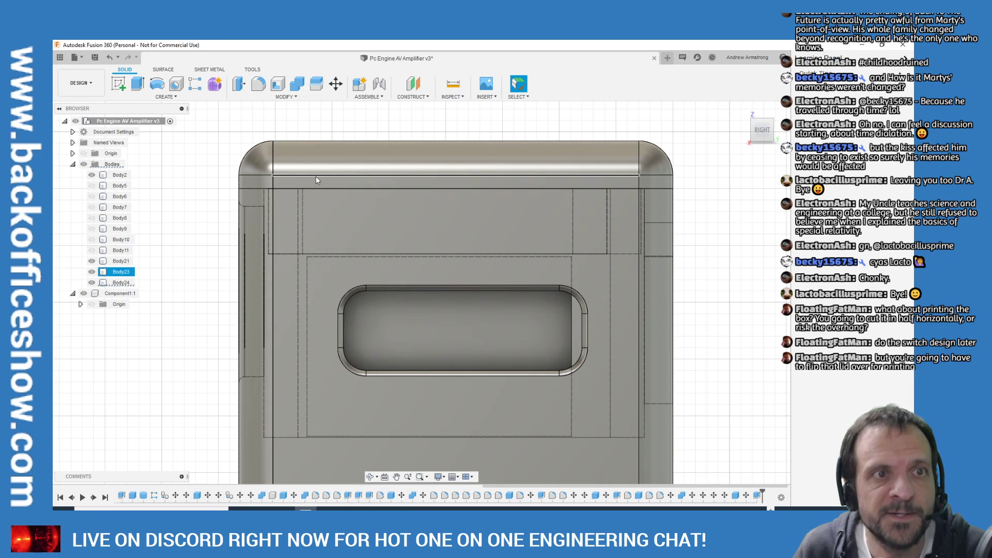
{"action": "left_click", "coordinate": [336, 84]}
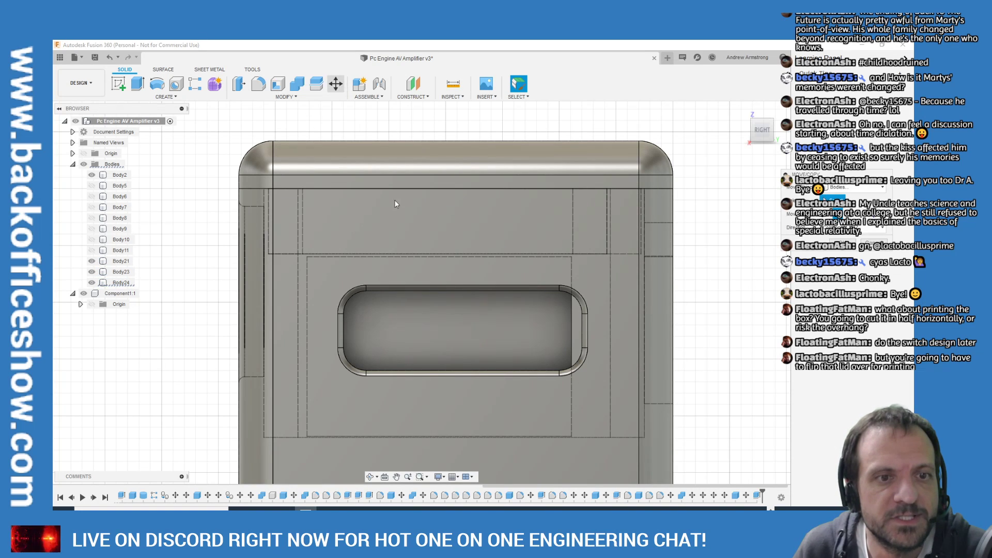
{"action": "left_click", "coordinate": [469, 337]}
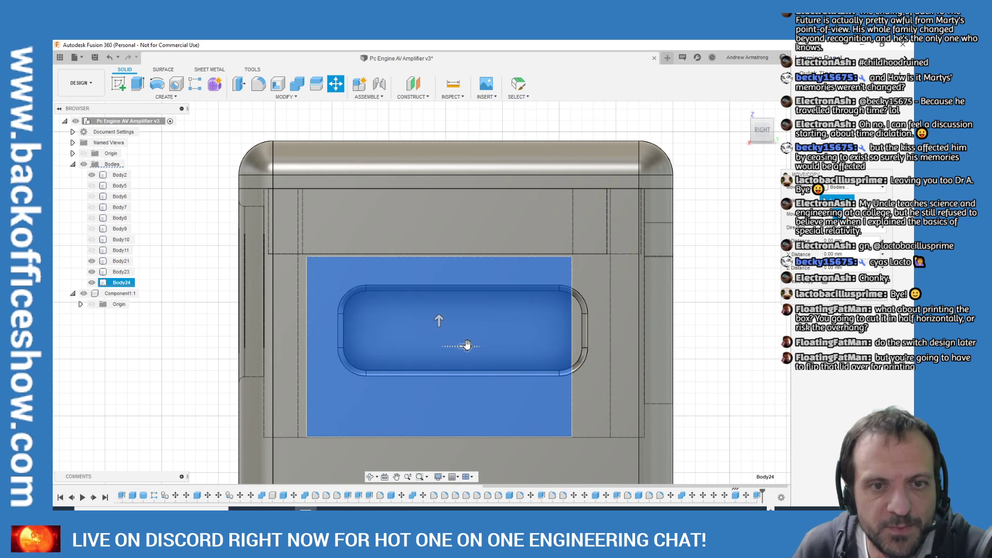
{"action": "left_click_drag", "start_coordinate": [465, 346], "coordinate": [432, 349]}
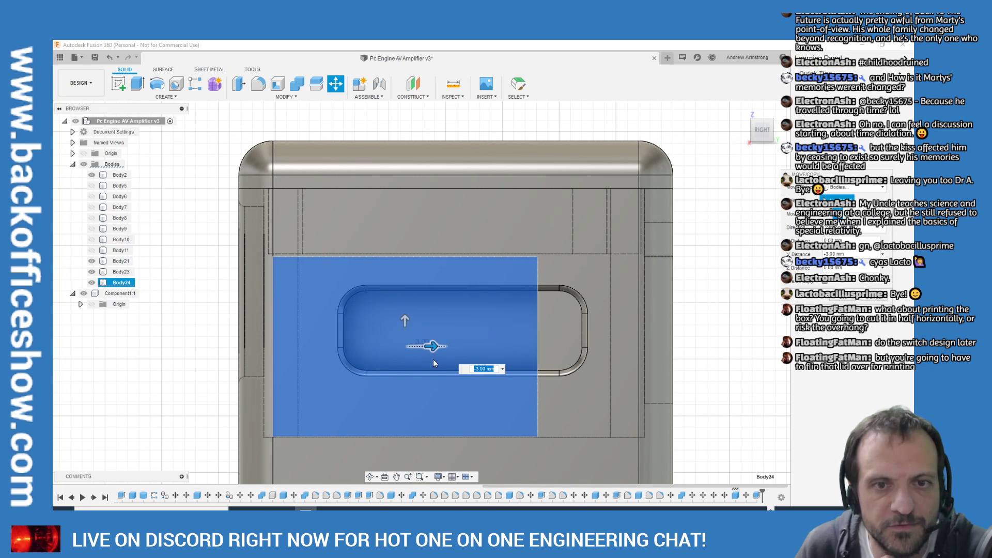
{"action": "left_click_drag", "start_coordinate": [763, 140], "coordinate": [760, 135]}
{"action": "left_click", "coordinate": [760, 135]}
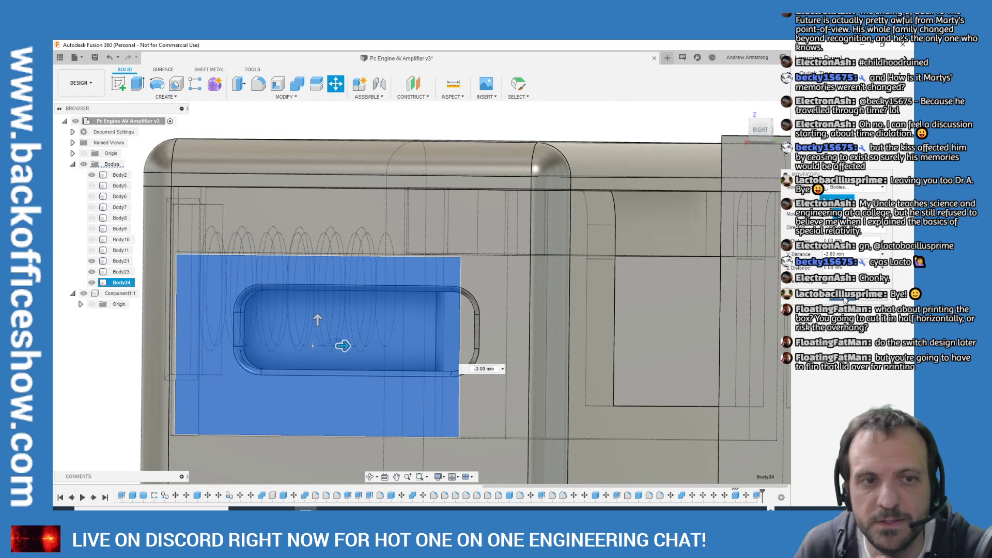
{"action": "left_click", "coordinate": [874, 299]}
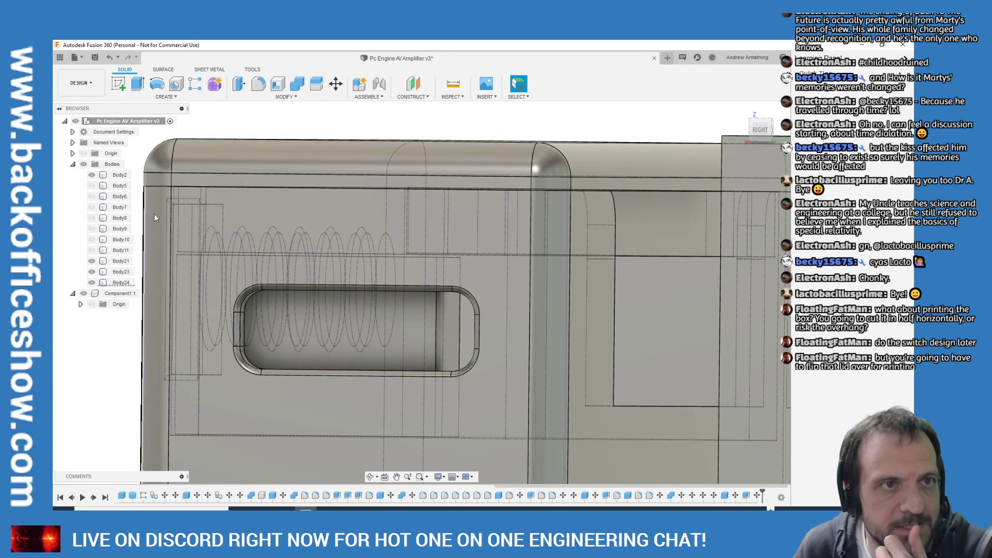
Extrude the block's side face 4 mm along positive Y, toward the rear wall of the case
{"action": "left_click", "coordinate": [137, 83]}
{"action": "left_click", "coordinate": [441, 342]}
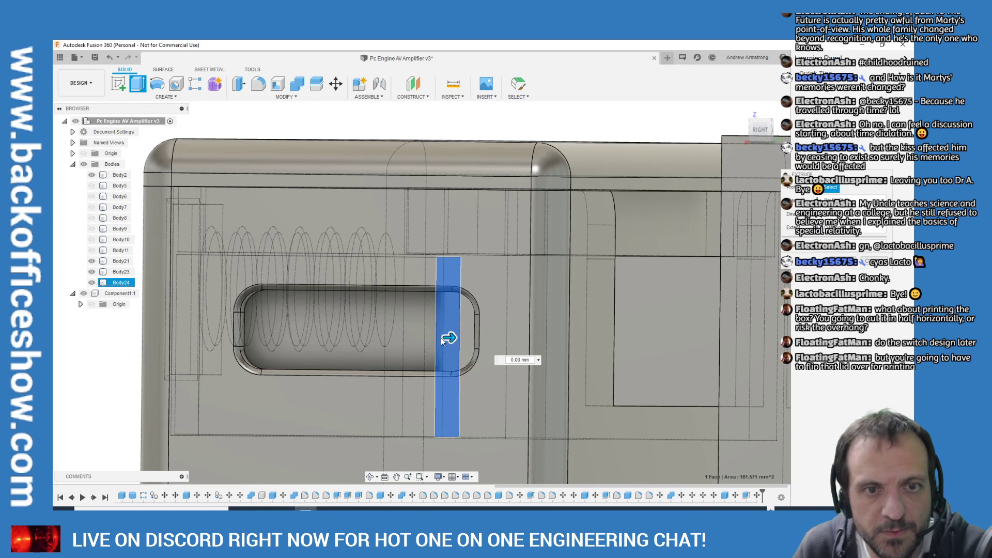
{"action": "left_click", "coordinate": [766, 133]}
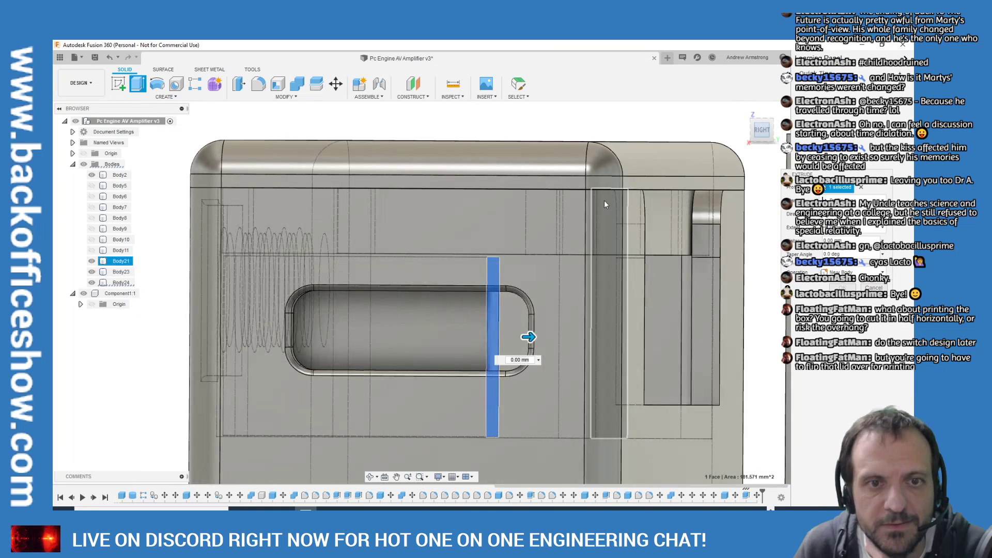
{"action": "left_click_drag", "start_coordinate": [547, 336], "coordinate": [590, 339]}
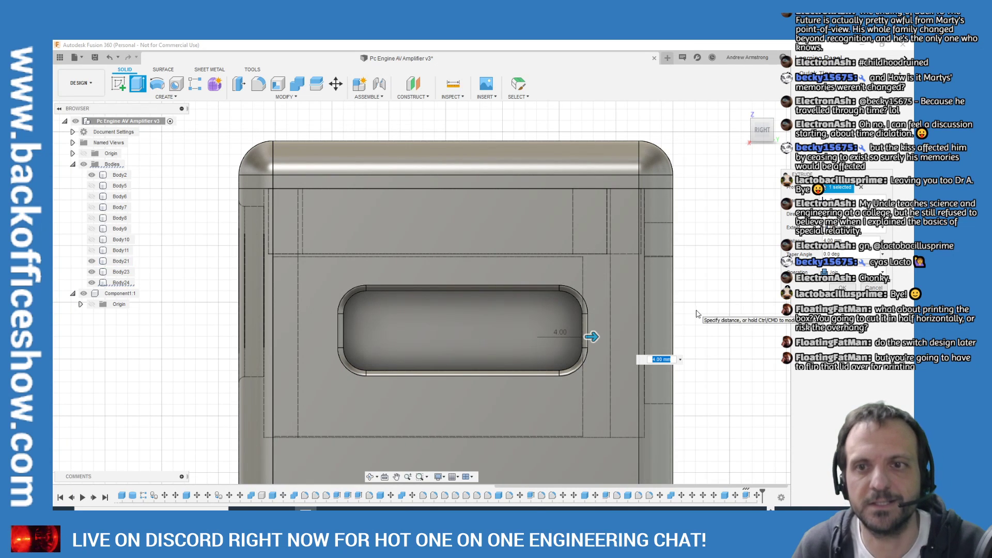
{"action": "left_click", "coordinate": [843, 288]}
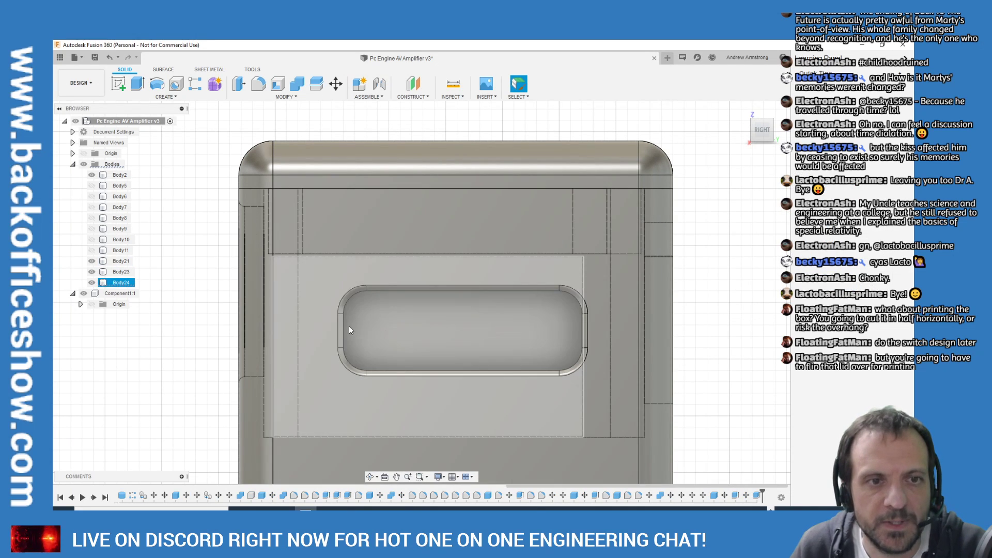
Move the block behind the slotted opening 1 mm along positive Y
{"action": "left_click", "coordinate": [336, 83]}
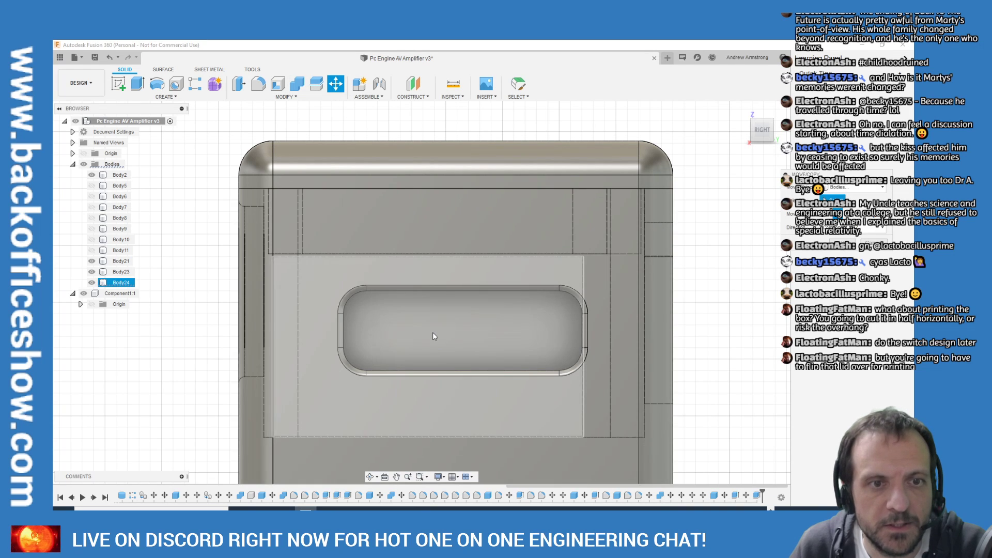
{"action": "left_click", "coordinate": [433, 333]}
{"action": "left_click", "coordinate": [452, 341]}
{"action": "left_click", "coordinate": [454, 343]}
{"action": "left_click_drag", "start_coordinate": [455, 346], "coordinate": [503, 360]}
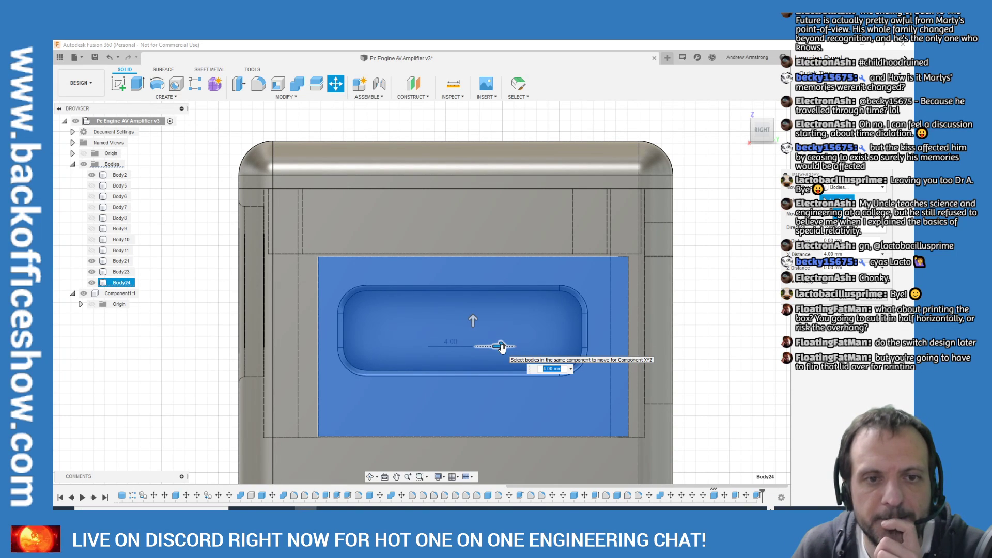
{"action": "left_click_drag", "start_coordinate": [501, 347], "coordinate": [462, 345]}
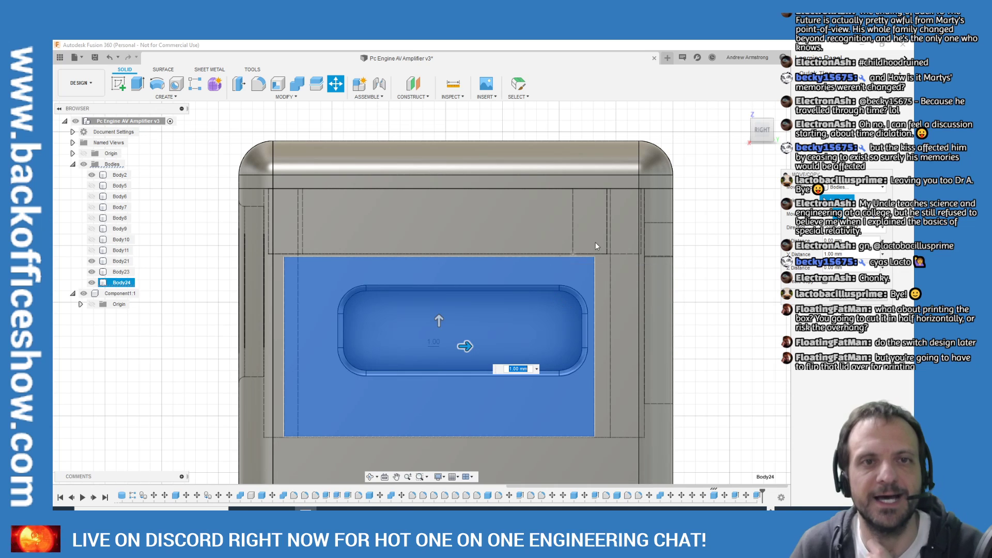
{"action": "left_click", "coordinate": [615, 214]}
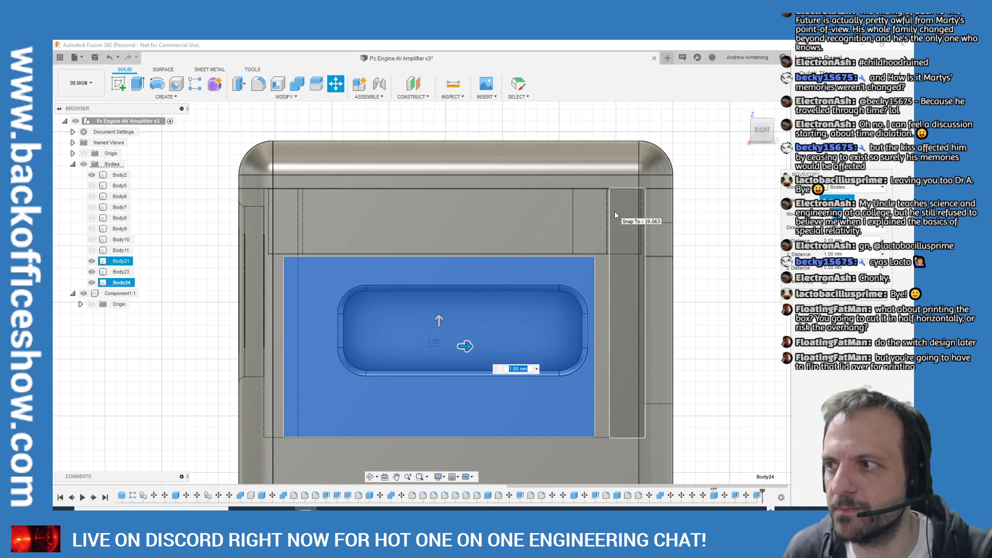
{"action": "left_click", "coordinate": [645, 323], "text": "ctrl"}
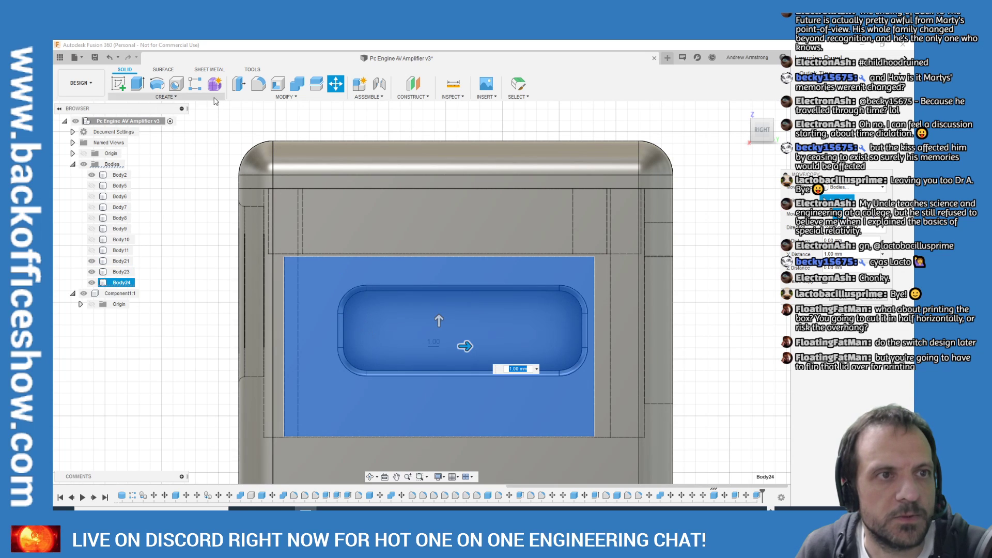
{"action": "left_click", "coordinate": [177, 97]}
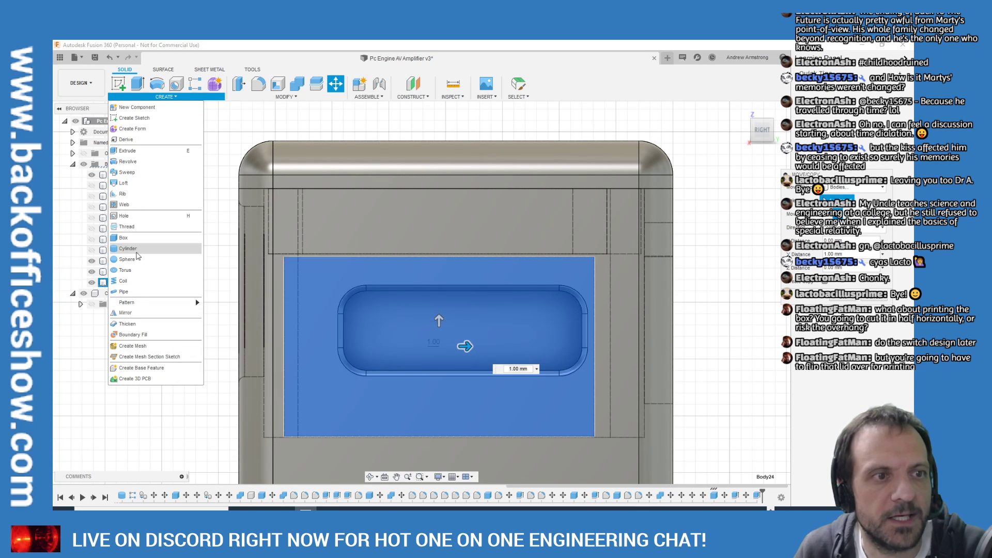
{"action": "key", "text": "Escape"}
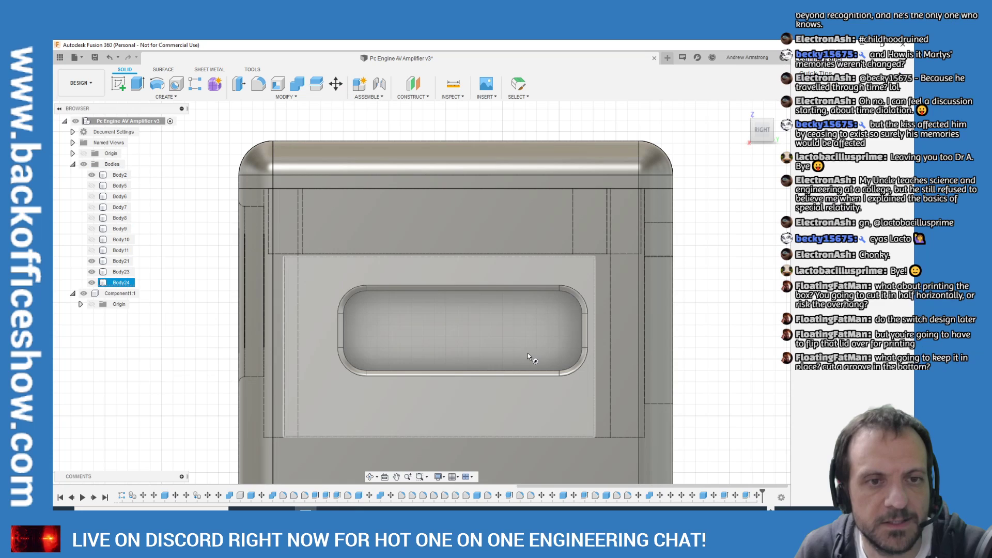
{"action": "left_click", "coordinate": [389, 329]}
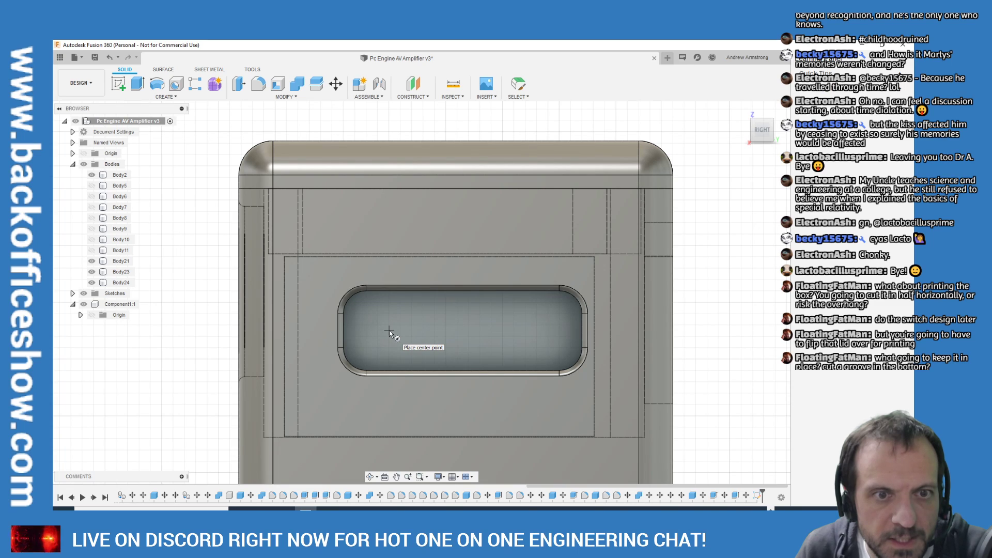
{"action": "left_click", "coordinate": [389, 330]}
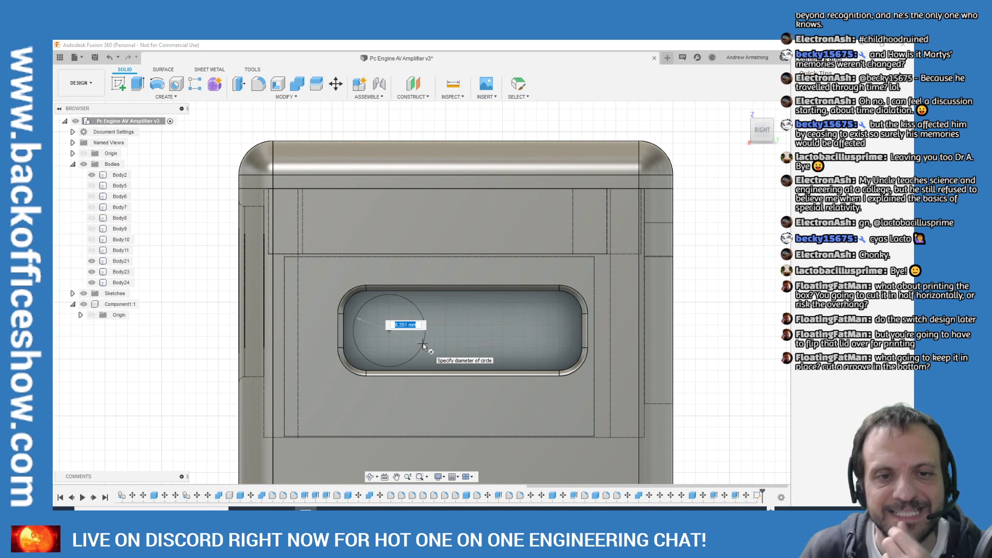
{"action": "key", "text": "Escape"}
{"action": "key", "text": "ctrl+z"}
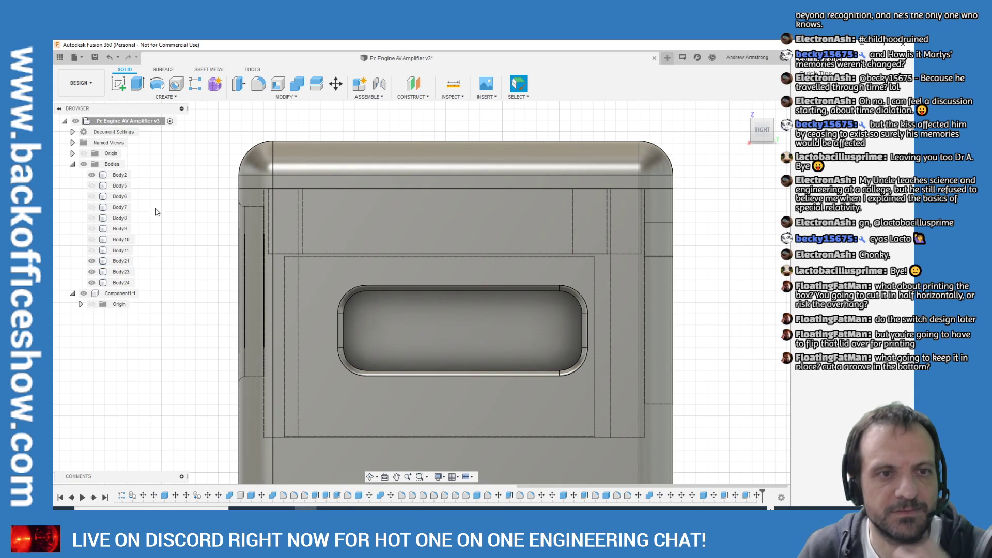
{"action": "left_click", "coordinate": [134, 98]}
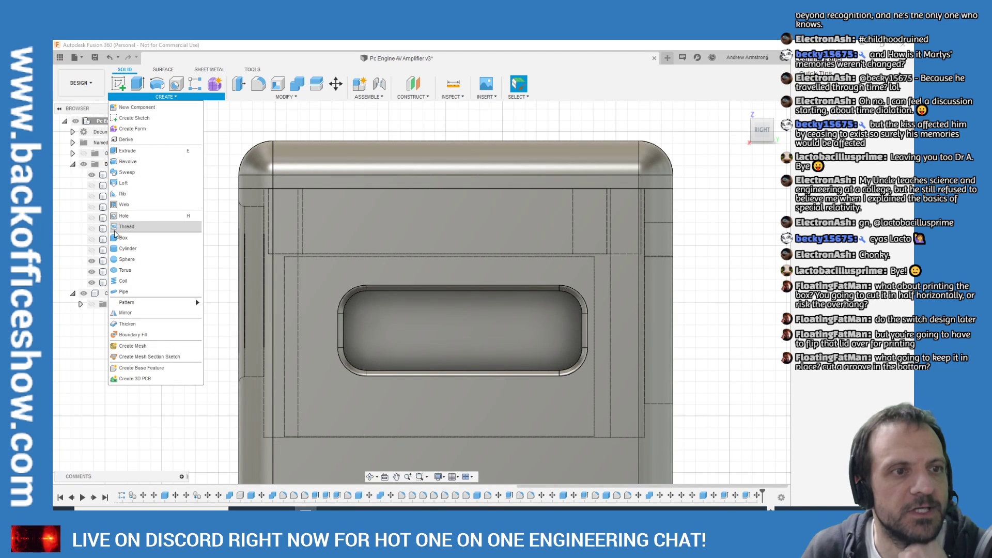
{"action": "left_click", "coordinate": [117, 237]}
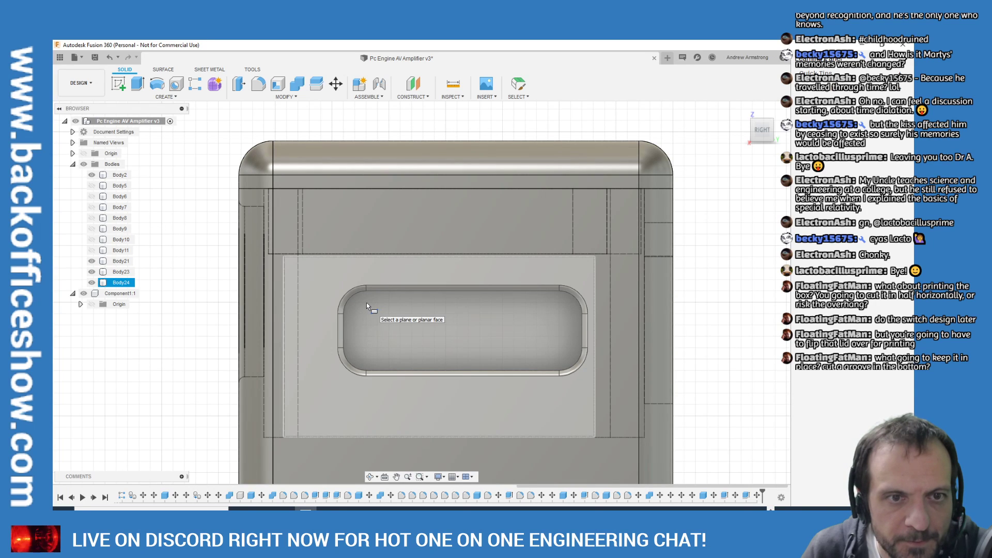
{"action": "left_click", "coordinate": [367, 303]}
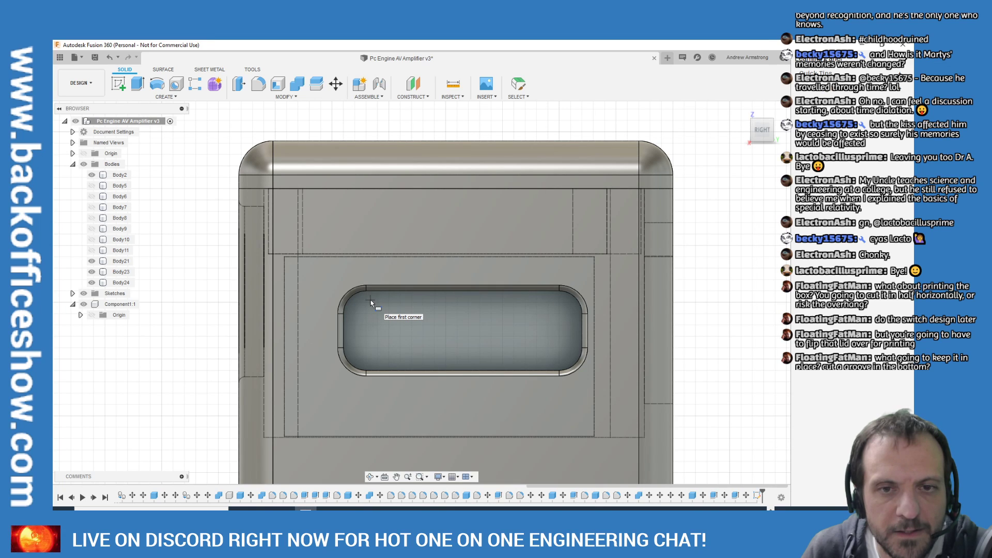
{"action": "left_click", "coordinate": [570, 302]}
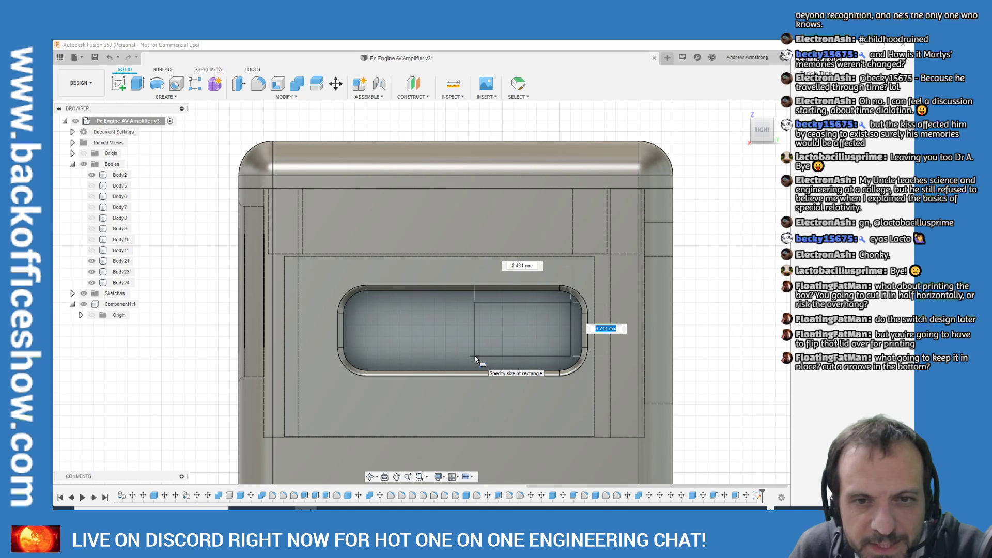
{"action": "key", "text": "Escape"}
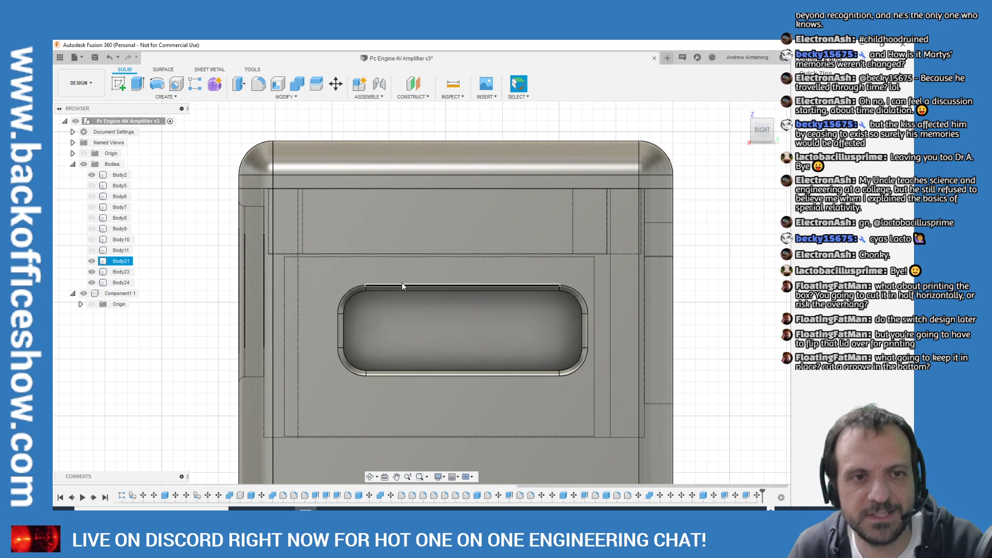
Start a box on the block's outer face, with a small square base within the slotted opening, left of its centre
{"action": "left_click", "coordinate": [165, 97]}
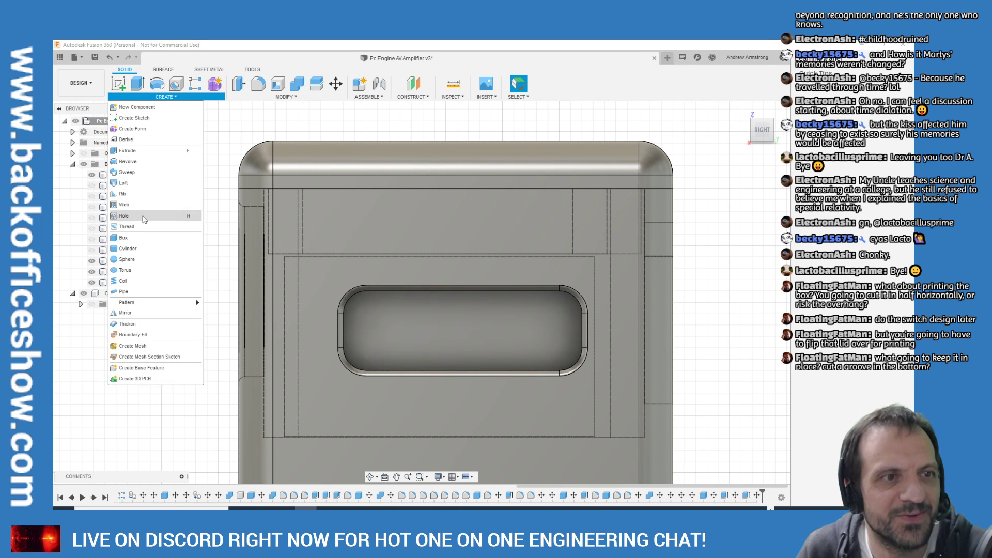
{"action": "left_click", "coordinate": [138, 248]}
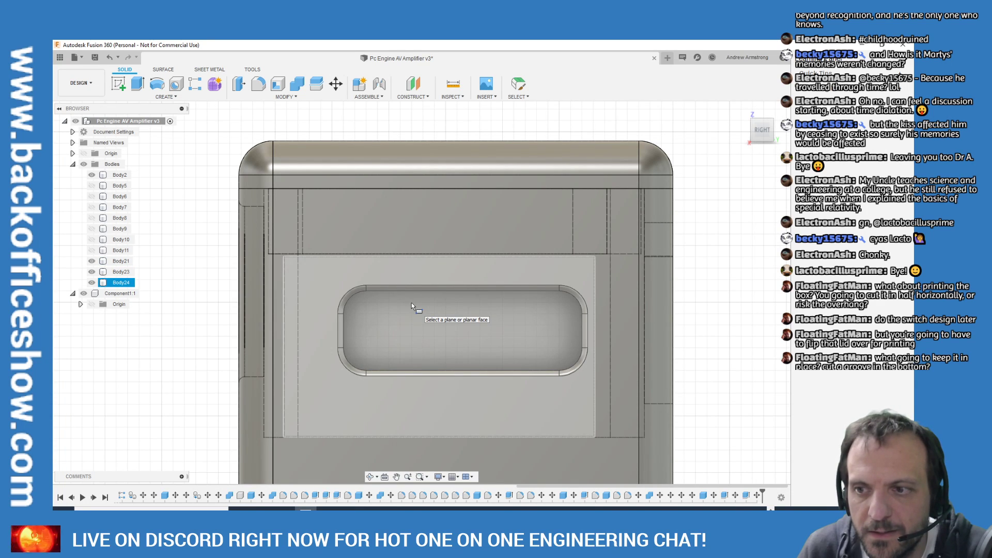
{"action": "left_click", "coordinate": [411, 303]}
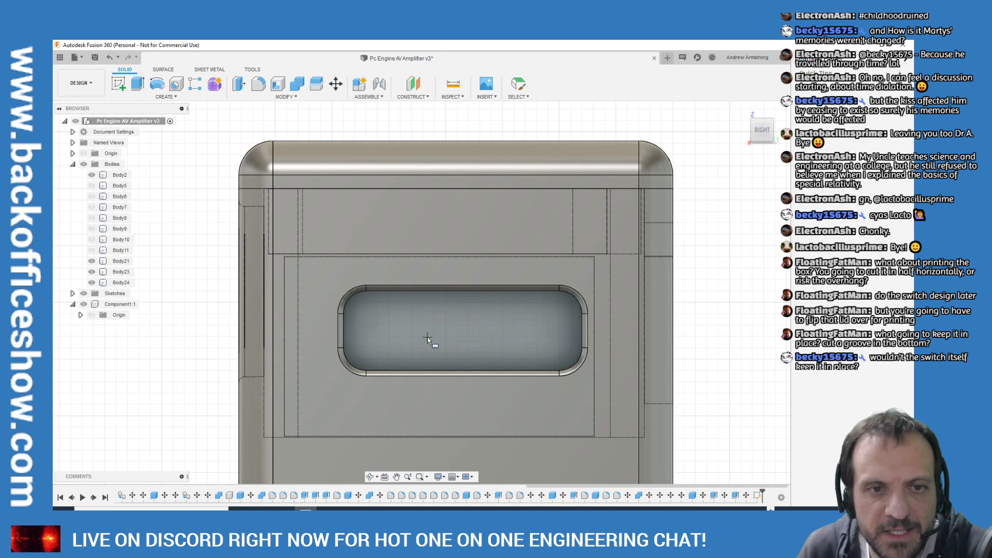
{"action": "left_click", "coordinate": [412, 302]}
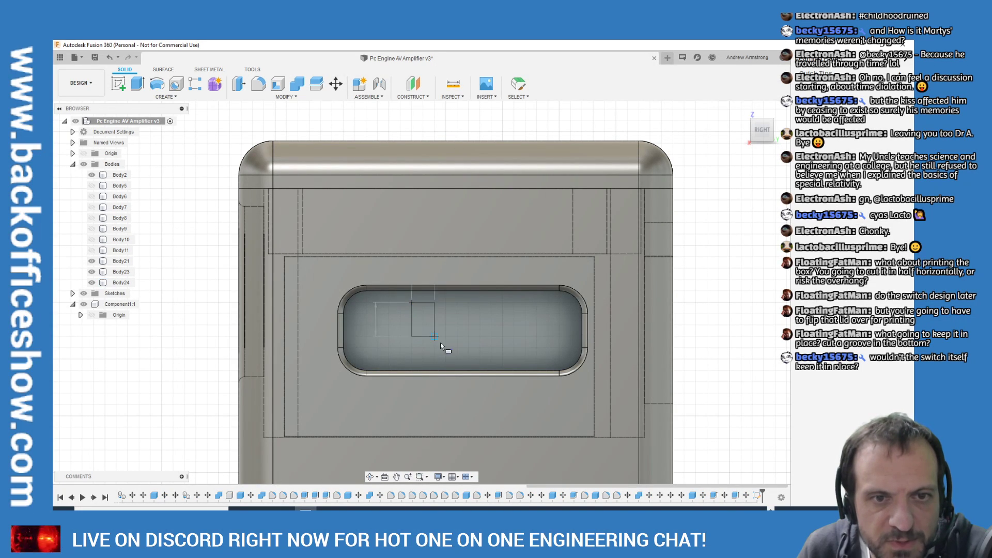
{"action": "left_click", "coordinate": [468, 360]}
{"action": "key", "text": "e"}
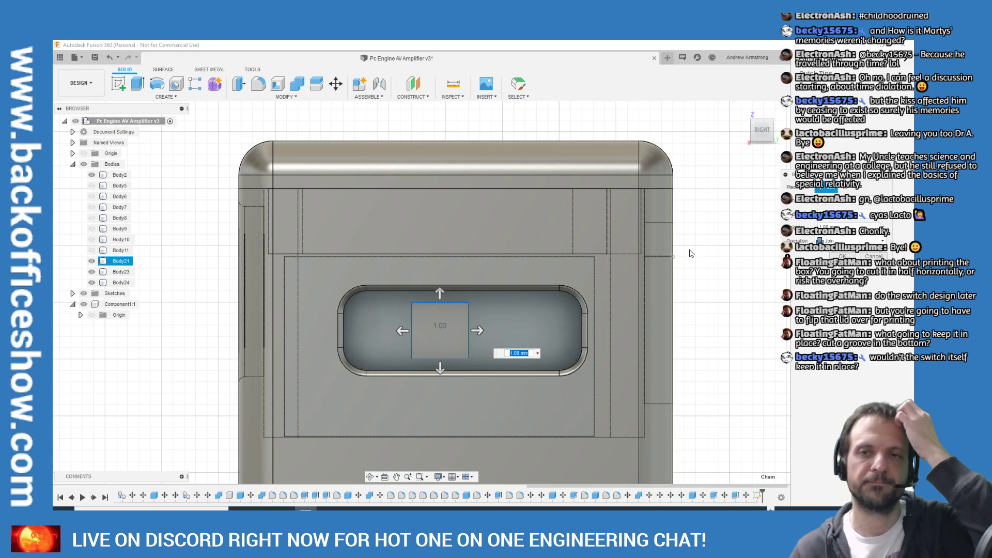
Set the small box's height to 4 mm outward through the slot and join it to the block
{"action": "left_click", "coordinate": [742, 111]}
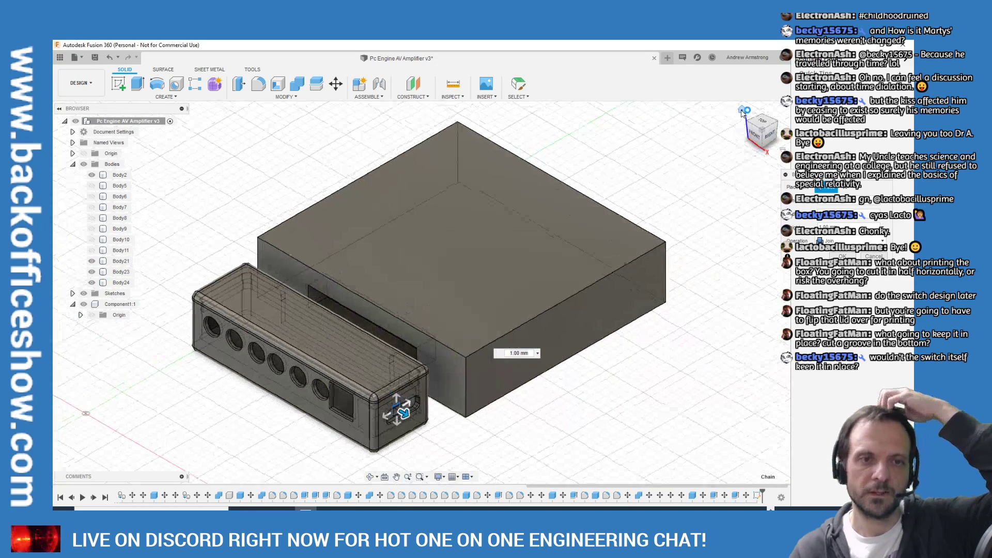
{"action": "scroll", "coordinate": [413, 403], "scroll_direction": "up", "scroll_amount": 5}
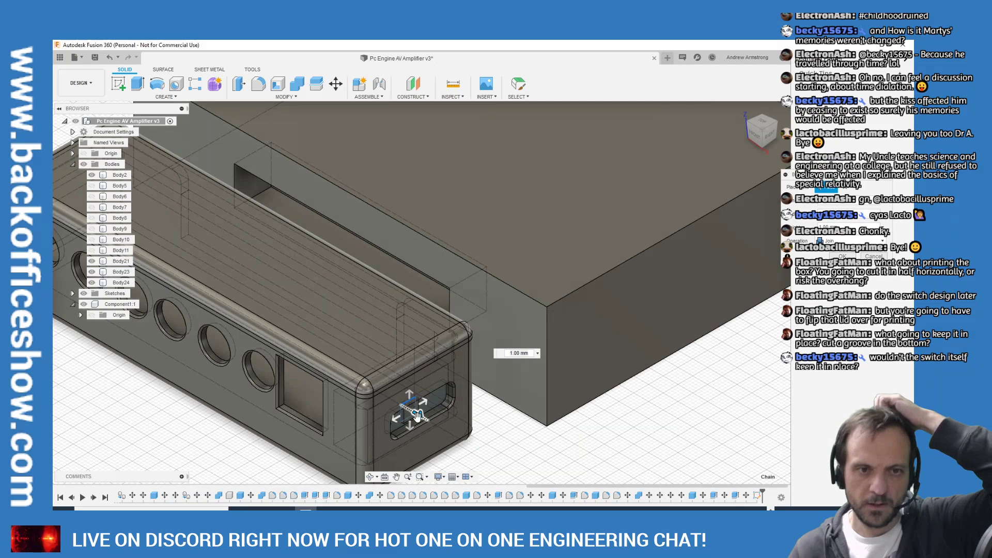
{"action": "left_click_drag", "start_coordinate": [418, 413], "coordinate": [428, 432]}
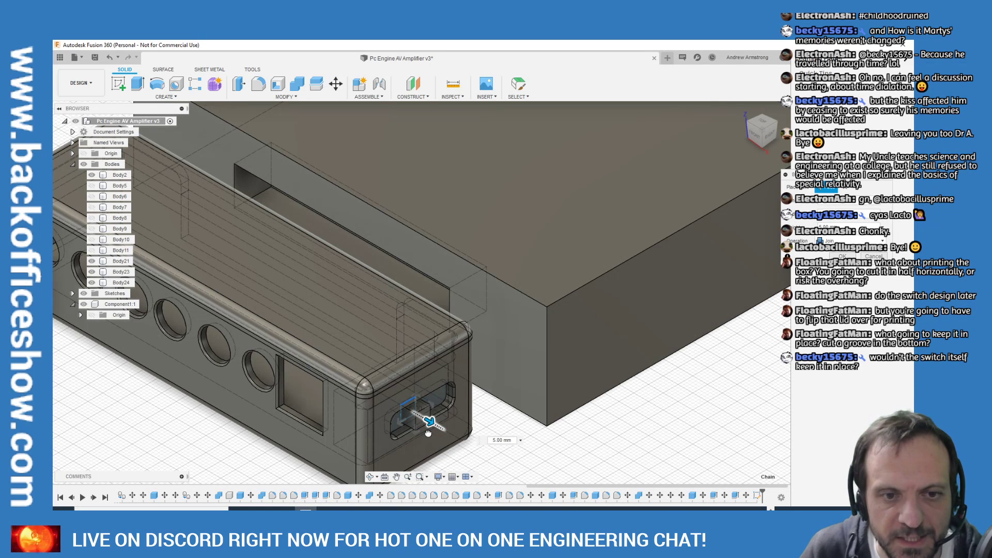
{"action": "left_click", "coordinate": [755, 136]}
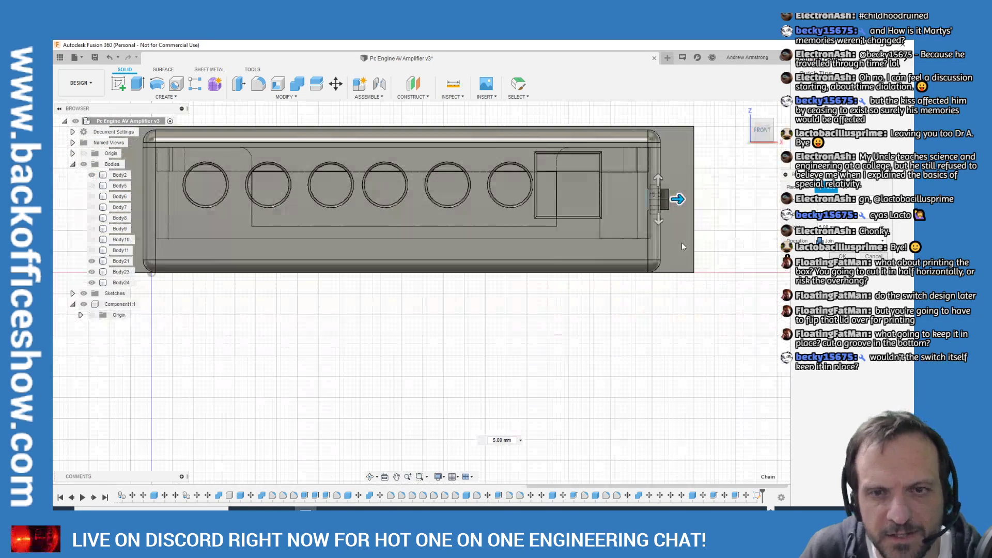
{"action": "scroll", "coordinate": [585, 255], "scroll_direction": "up", "scroll_amount": 5}
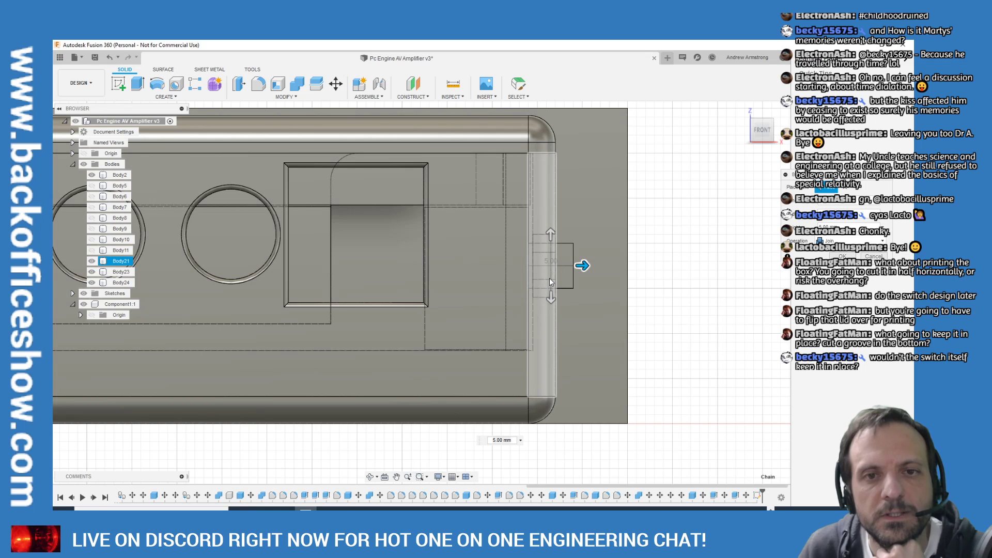
{"action": "mouse_move", "coordinate": [584, 265]}
{"action": "left_mouse_down"}
{"action": "mouse_move", "coordinate": [567, 265]}
{"action": "mouse_move", "coordinate": [575, 266]}
{"action": "left_mouse_up"}
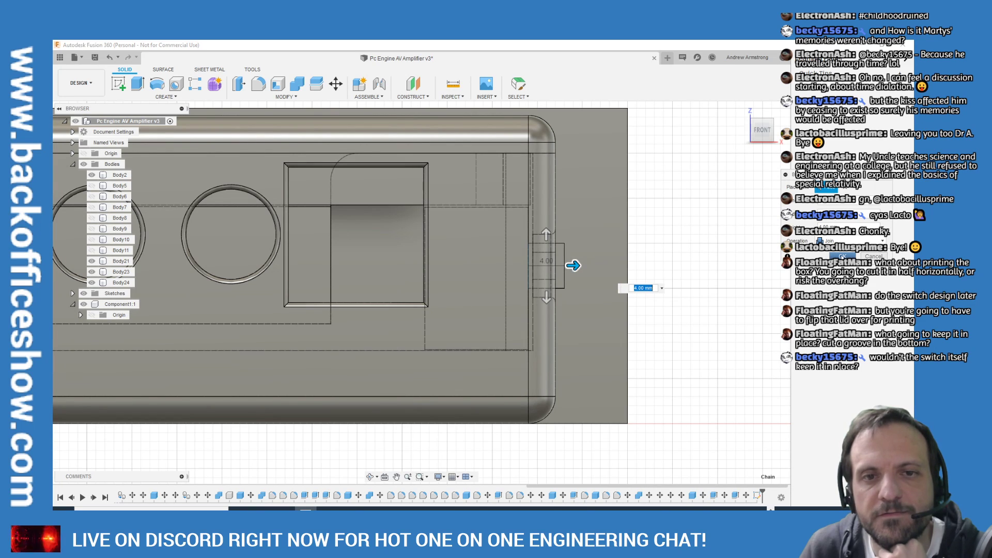
{"action": "left_click", "coordinate": [842, 256]}
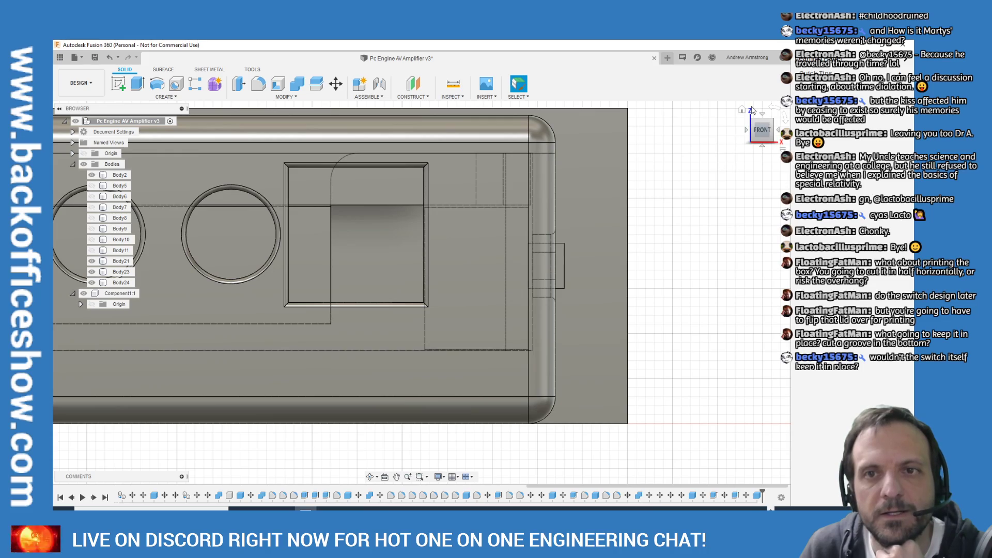
Examine the square switch knob in the slotted opening and how far it projects from the case end, using isometric, side and top views
{"action": "left_click", "coordinate": [742, 110]}
{"action": "scroll", "coordinate": [400, 453], "scroll_direction": "up", "scroll_amount": 3}
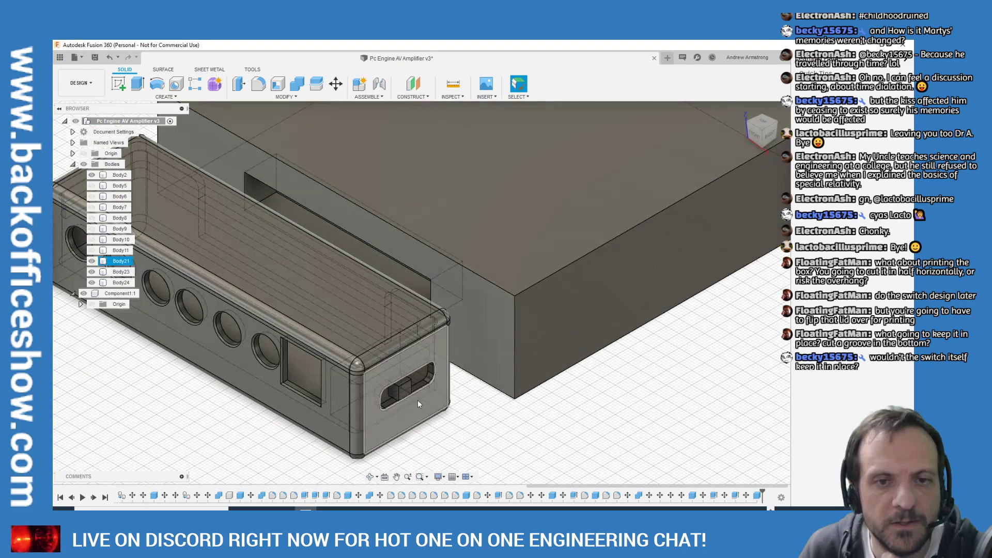
{"action": "left_click", "coordinate": [770, 136]}
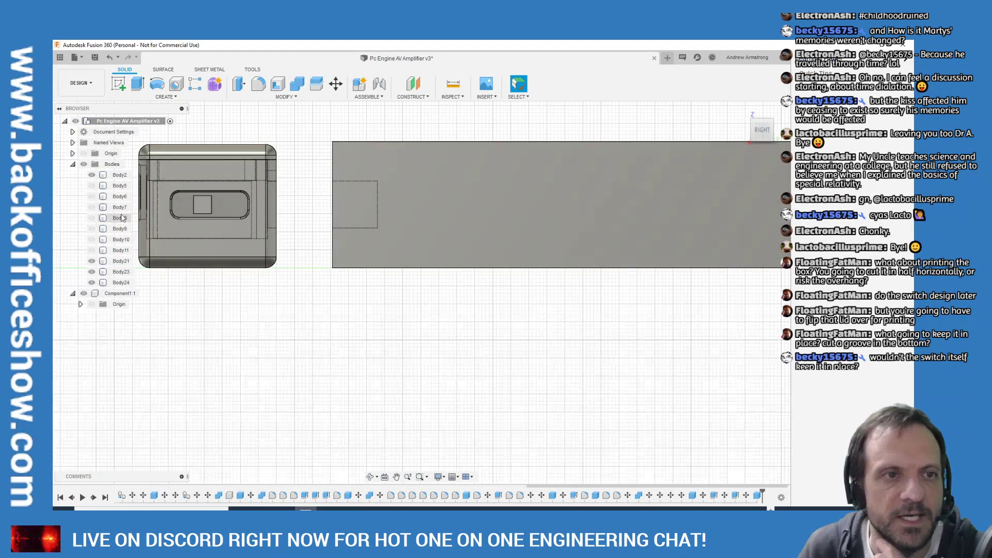
{"action": "scroll", "coordinate": [269, 228], "scroll_direction": "up", "scroll_amount": 3}
{"action": "scroll", "coordinate": [232, 265], "scroll_direction": "down", "scroll_amount": 3}
{"action": "scroll", "coordinate": [233, 261], "scroll_direction": "up", "scroll_amount": 5}
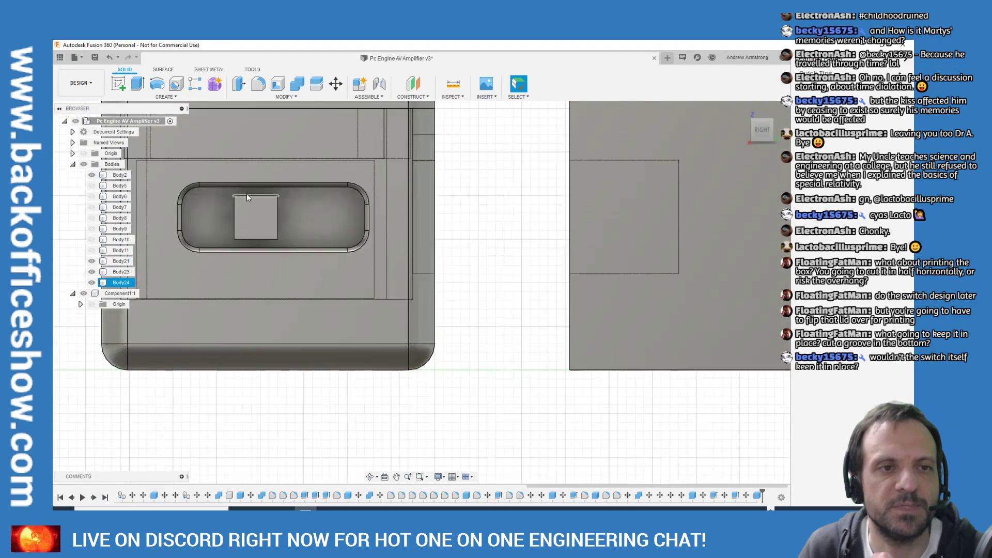
{"action": "left_click_drag", "start_coordinate": [762, 129], "coordinate": [765, 131]}
{"action": "middle_click_drag", "start_coordinate": [766, 131], "coordinate": [465, 73], "text": "shift"}
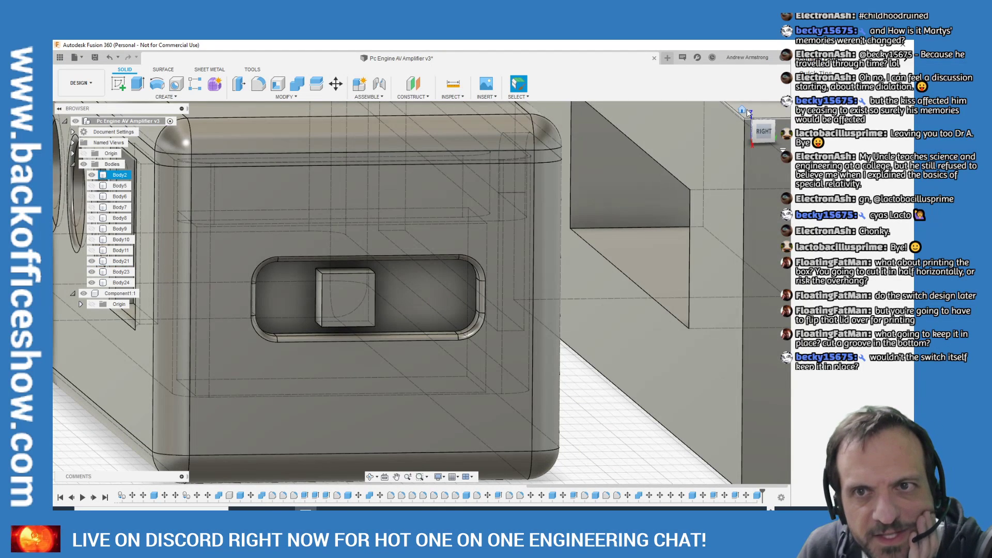
{"action": "left_click", "coordinate": [741, 108]}
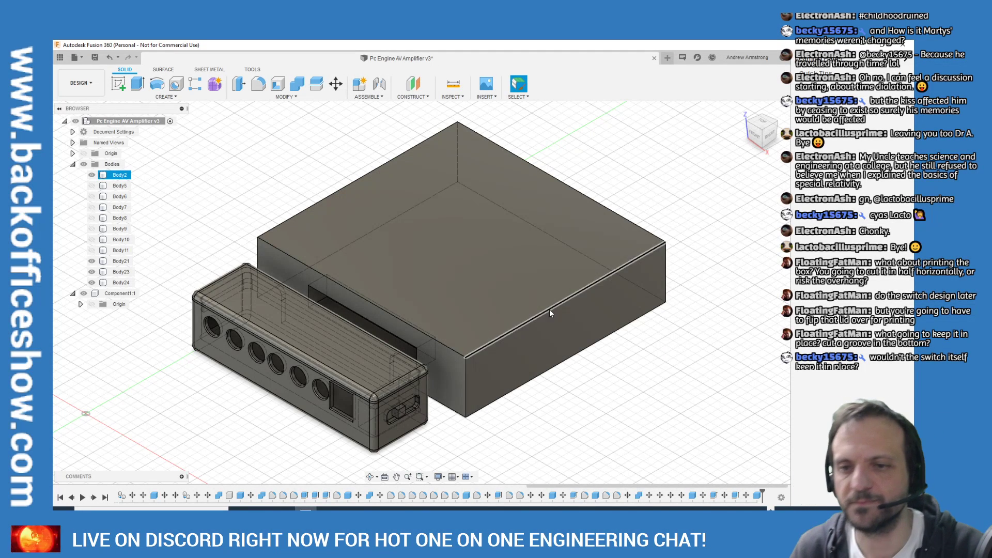
{"action": "left_click", "coordinate": [763, 123]}
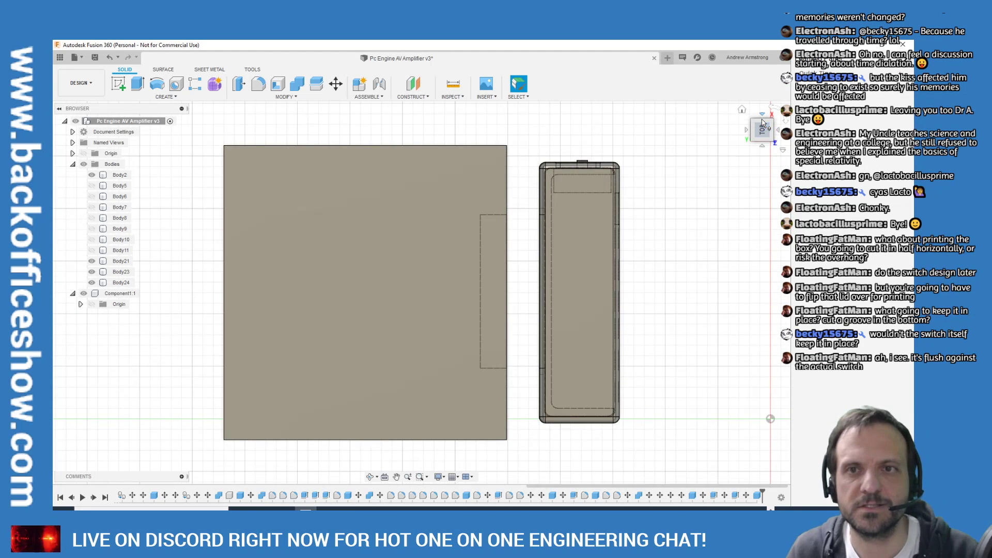
{"action": "left_click", "coordinate": [742, 111]}
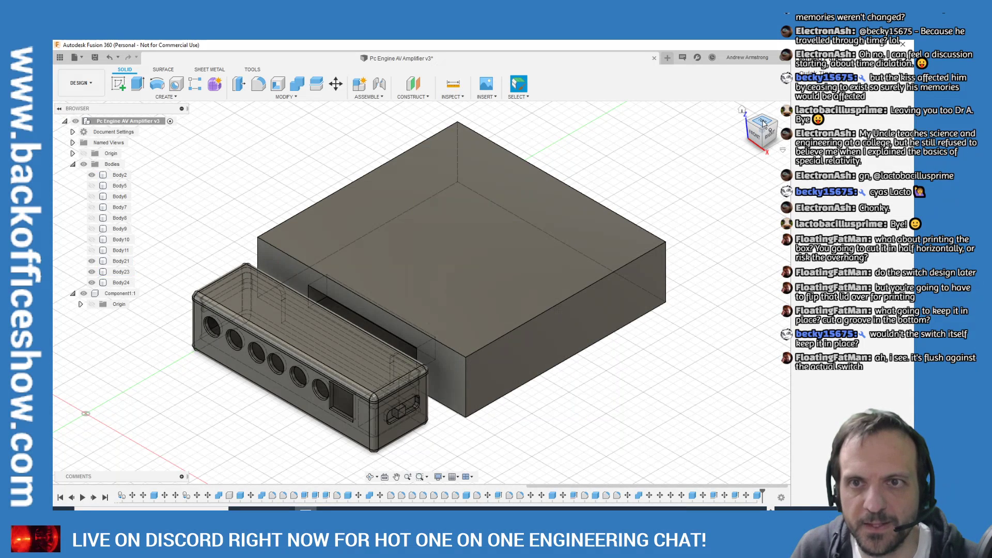
{"action": "left_click", "coordinate": [758, 122]}
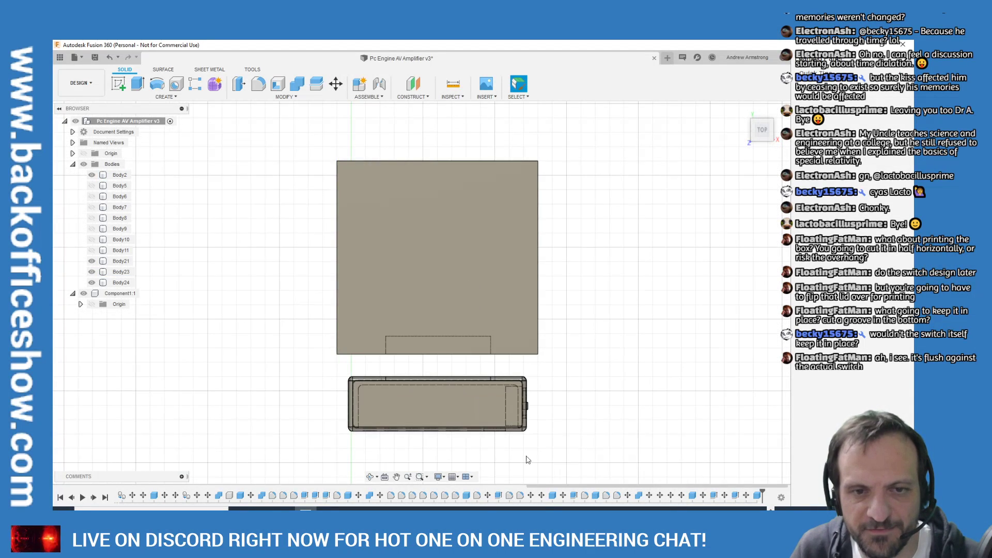
Move the case lid 40 mm horizontally off the open case, away from the large console block
{"action": "scroll", "coordinate": [516, 396], "scroll_direction": "up", "scroll_amount": 8}
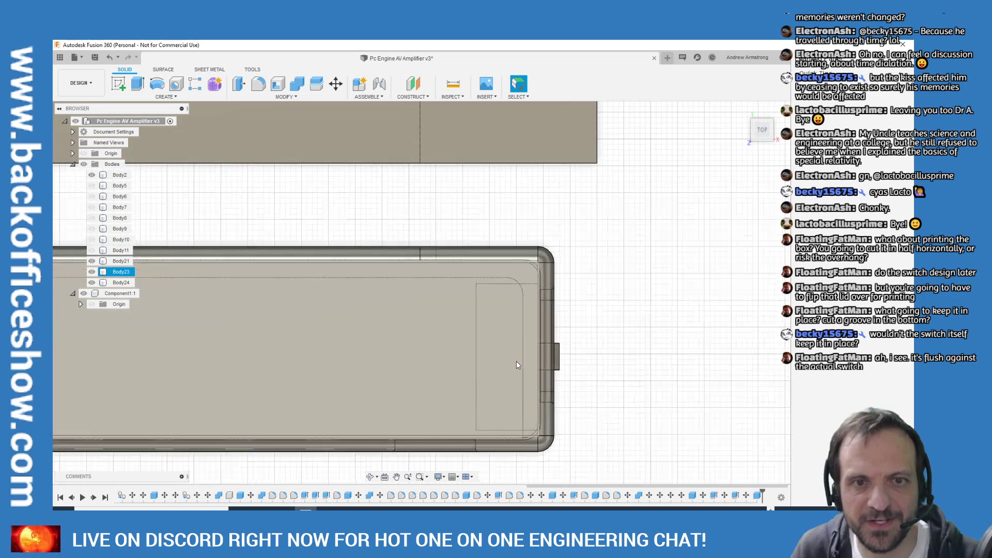
{"action": "scroll", "coordinate": [516, 365], "scroll_direction": "down", "scroll_amount": 3}
{"action": "left_click", "coordinate": [336, 83]}
{"action": "left_click", "coordinate": [345, 352]}
{"action": "left_click_drag", "start_coordinate": [314, 327], "coordinate": [313, 471]}
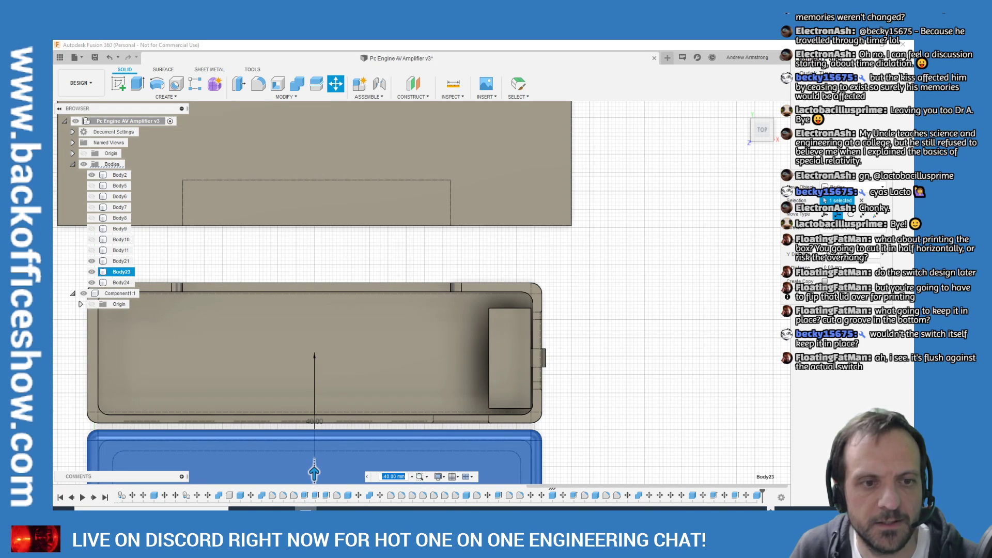
{"action": "left_click", "coordinate": [846, 302]}
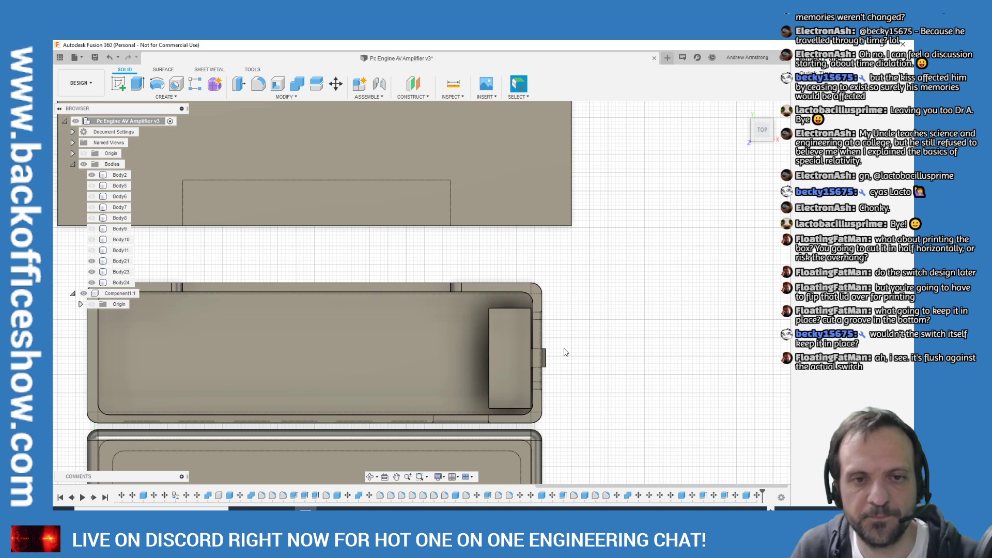
{"action": "scroll", "coordinate": [562, 350], "scroll_direction": "up", "scroll_amount": 2}
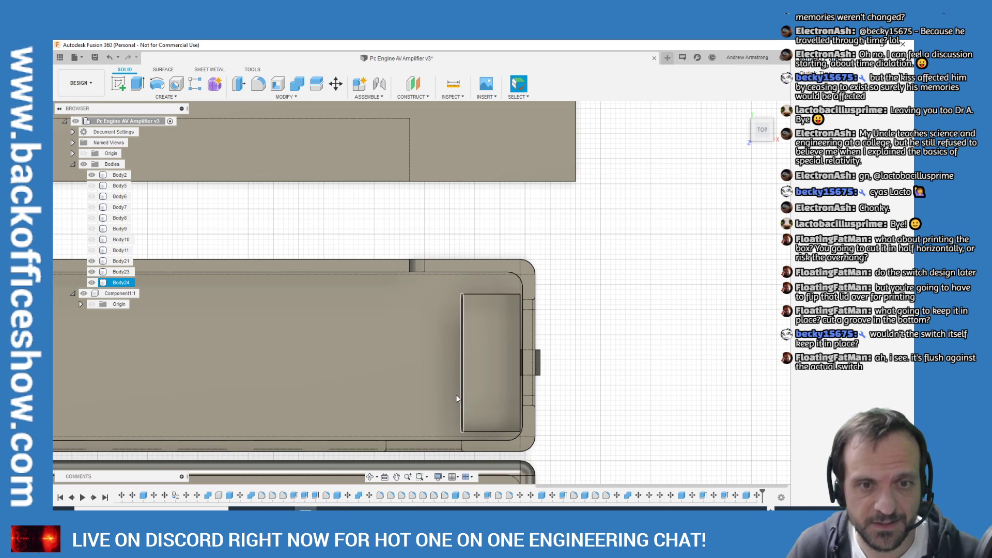
{"action": "scroll", "coordinate": [432, 413], "scroll_direction": "up", "scroll_amount": 1}
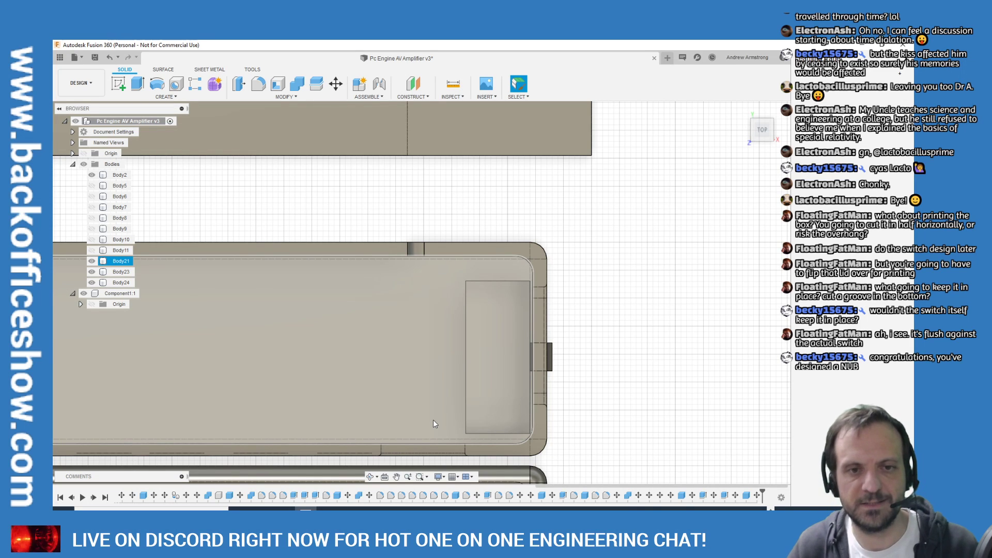
{"action": "key", "text": "Escape"}
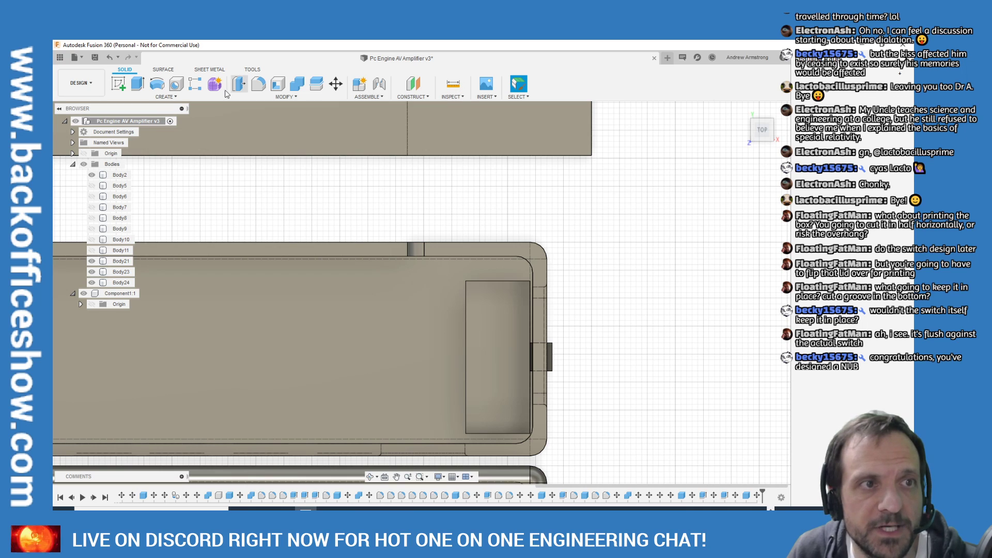
{"action": "left_click", "coordinate": [174, 96]}
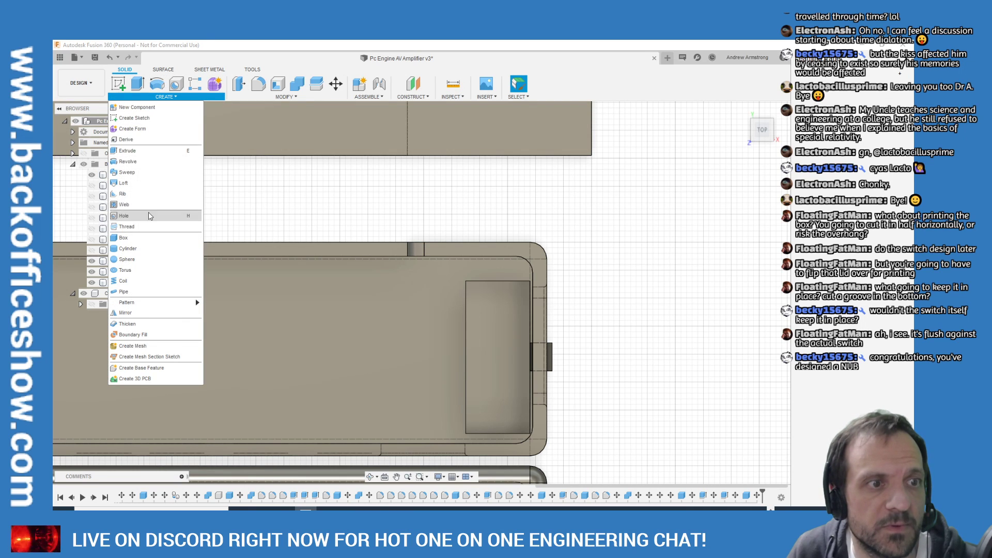
{"action": "left_click", "coordinate": [128, 238]}
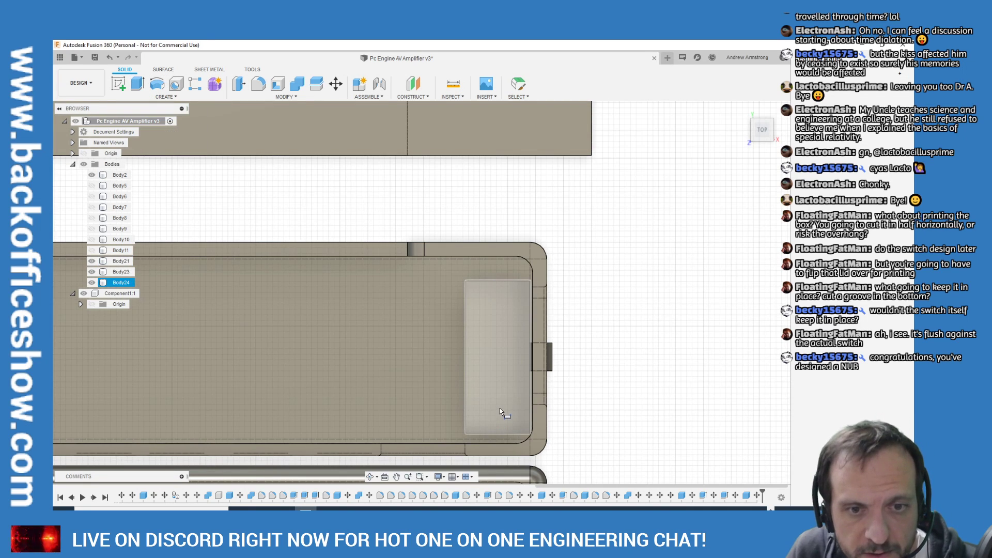
{"action": "left_click", "coordinate": [468, 437]}
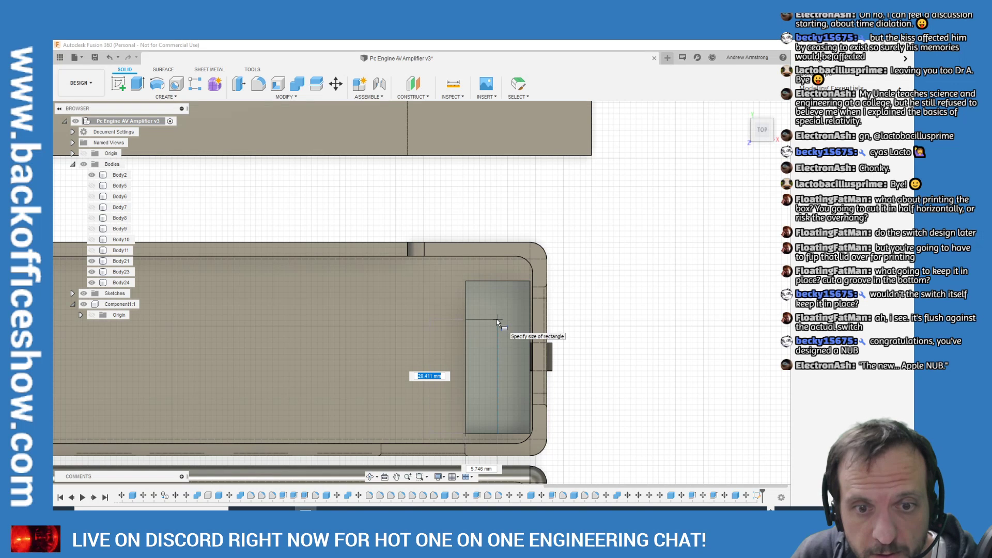
{"action": "scroll", "coordinate": [491, 427], "scroll_direction": "down", "scroll_amount": 2}
{"action": "scroll", "coordinate": [488, 408], "scroll_direction": "up", "scroll_amount": 2}
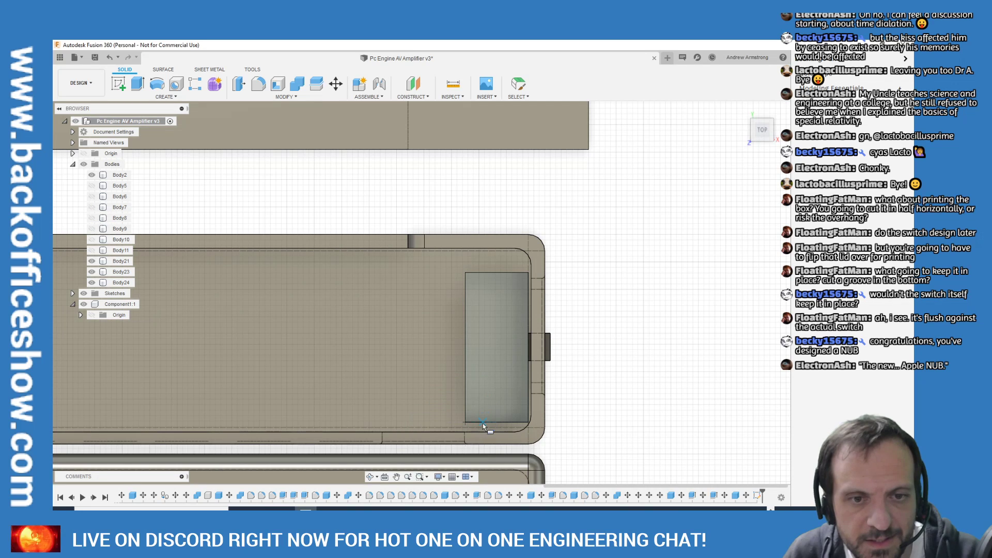
{"action": "key", "text": "Escape"}
Start a box on the switch block's top face, with a narrow rectangular base along its inner long edge
{"action": "left_click", "coordinate": [159, 96]}
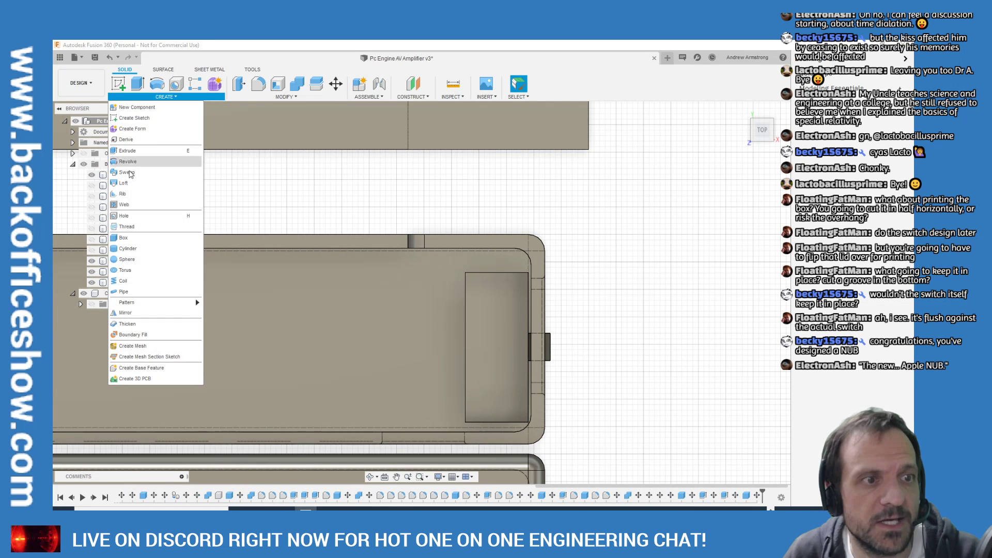
{"action": "key", "text": "Escape"}
{"action": "scroll", "coordinate": [439, 340], "scroll_direction": "down", "scroll_amount": 2}
{"action": "scroll", "coordinate": [439, 340], "scroll_direction": "up", "scroll_amount": 3}
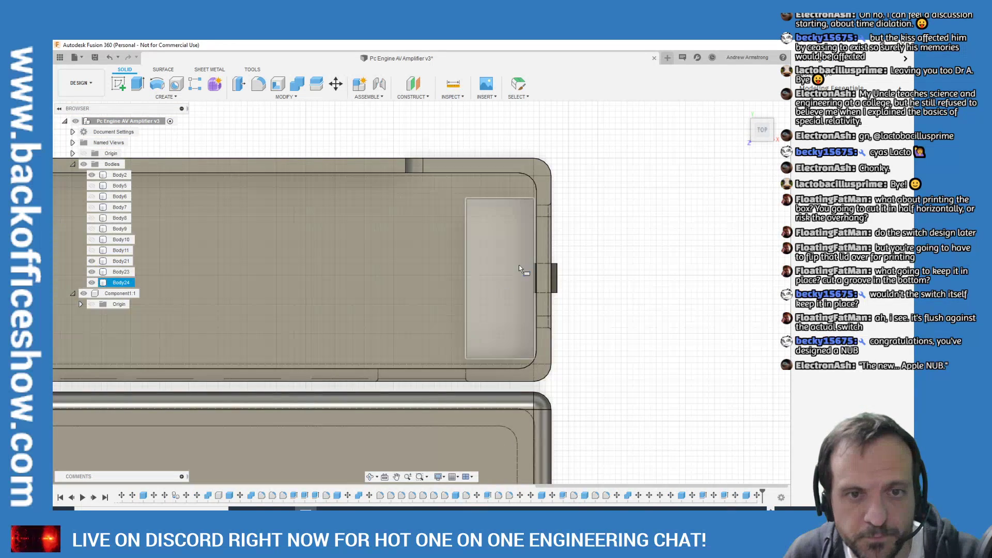
{"action": "left_click", "coordinate": [493, 306]}
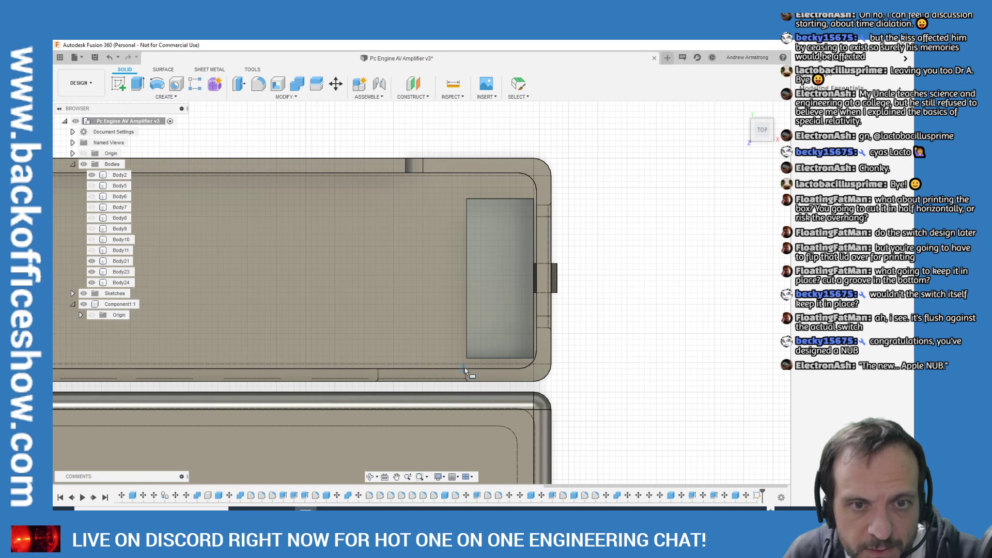
{"action": "left_click", "coordinate": [469, 368]}
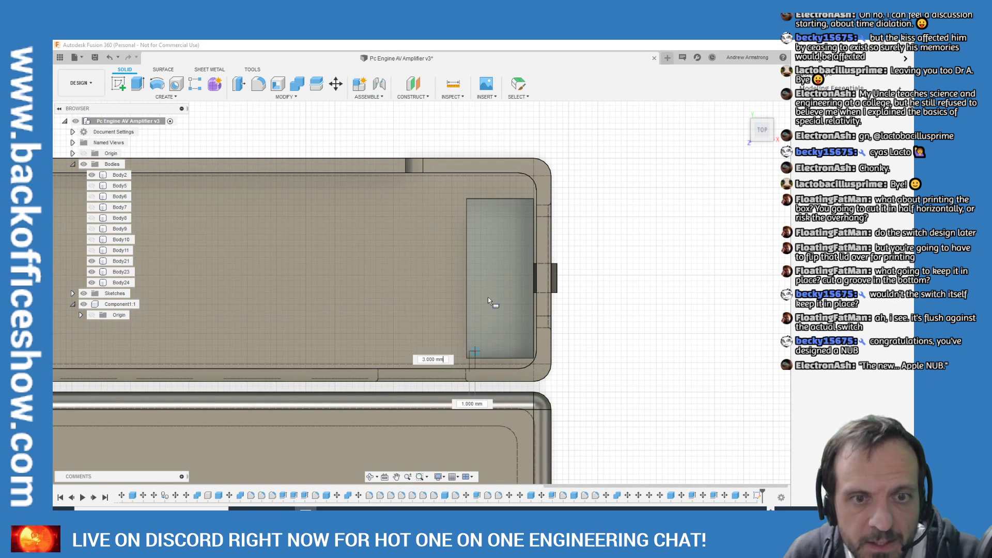
{"action": "left_click", "coordinate": [484, 252]}
{"action": "key", "text": "e"}
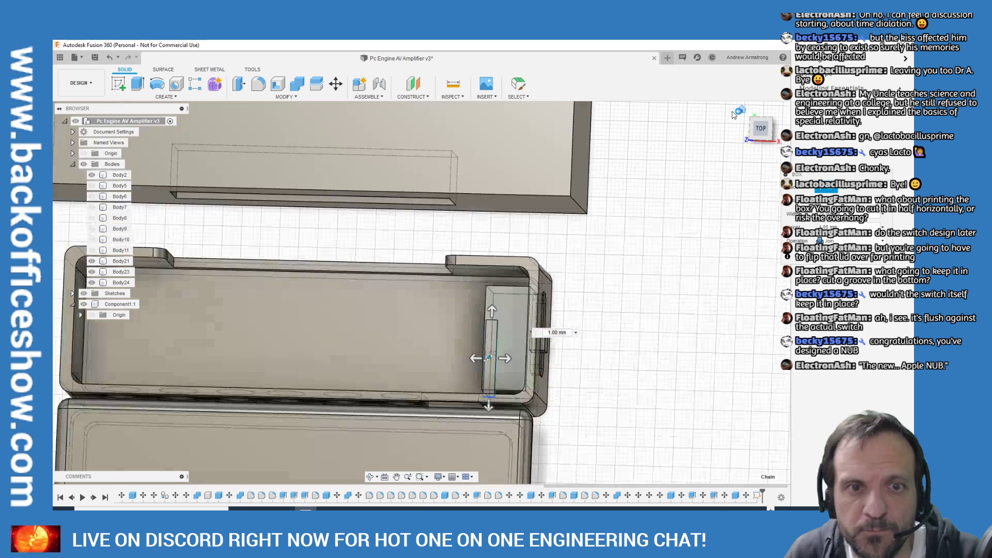
Set the narrow box's height to 10 mm upward and create it as a new component
{"action": "left_click", "coordinate": [768, 135]}
{"action": "left_click_drag", "start_coordinate": [406, 360], "coordinate": [405, 345]}
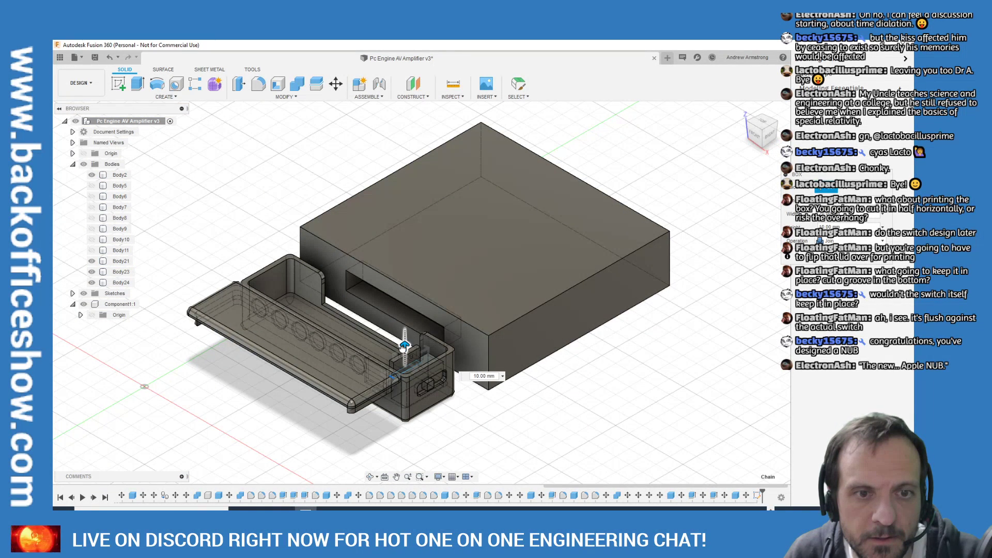
{"action": "left_click", "coordinate": [850, 241]}
{"action": "left_click", "coordinate": [837, 297]}
{"action": "key", "text": "Return"}
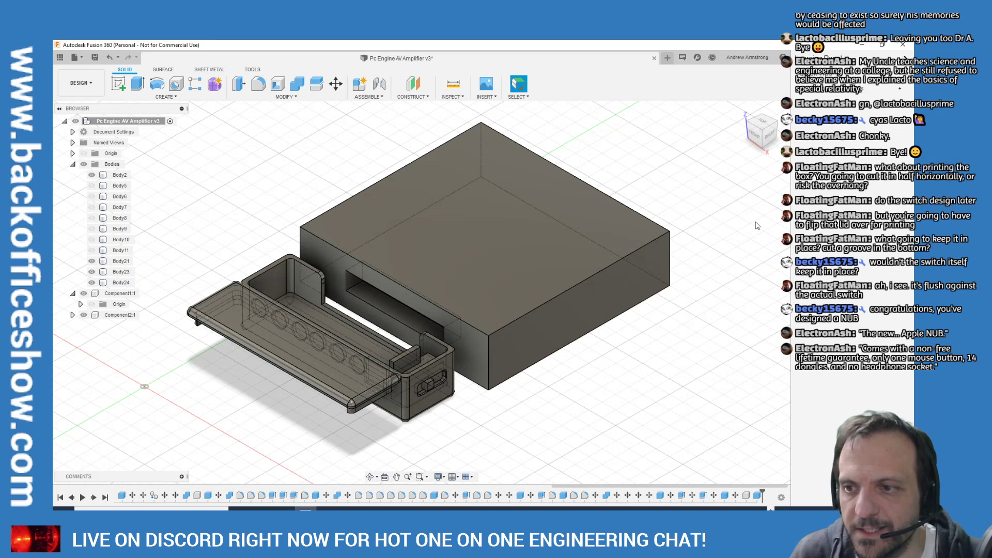
Start a box on the switch block's top face, with a 3.5 by 3.5 mm base at the inner edge beside the narrow strip
{"action": "left_click", "coordinate": [758, 125]}
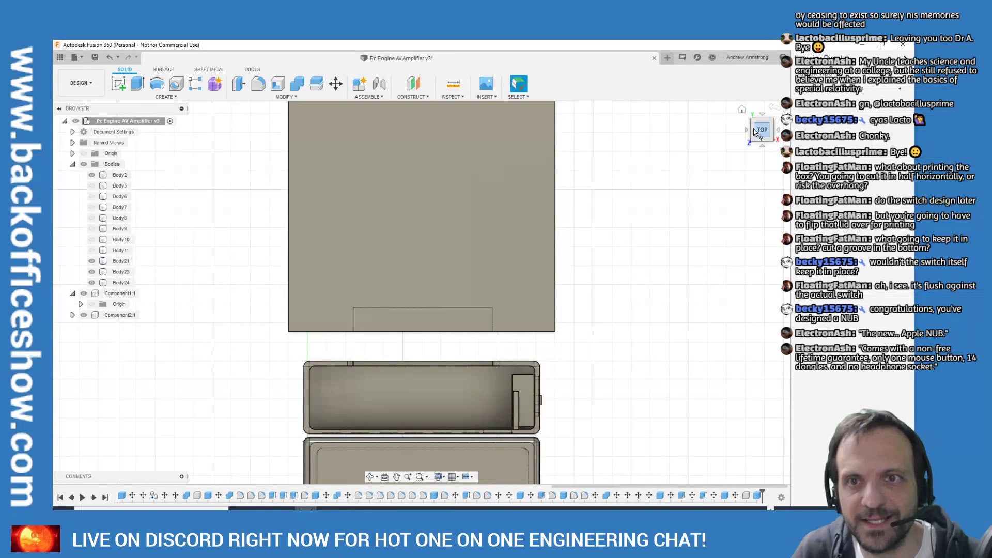
{"action": "left_click", "coordinate": [773, 110]}
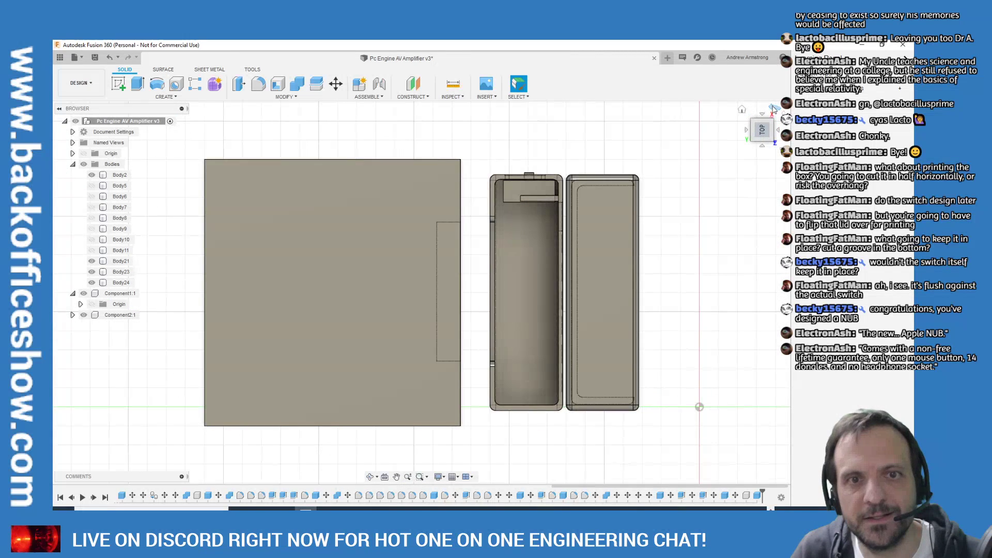
{"action": "scroll", "coordinate": [419, 242], "scroll_direction": "up", "scroll_amount": 5}
{"action": "scroll", "coordinate": [370, 261], "scroll_direction": "up", "scroll_amount": 3}
{"action": "left_click", "coordinate": [372, 258]}
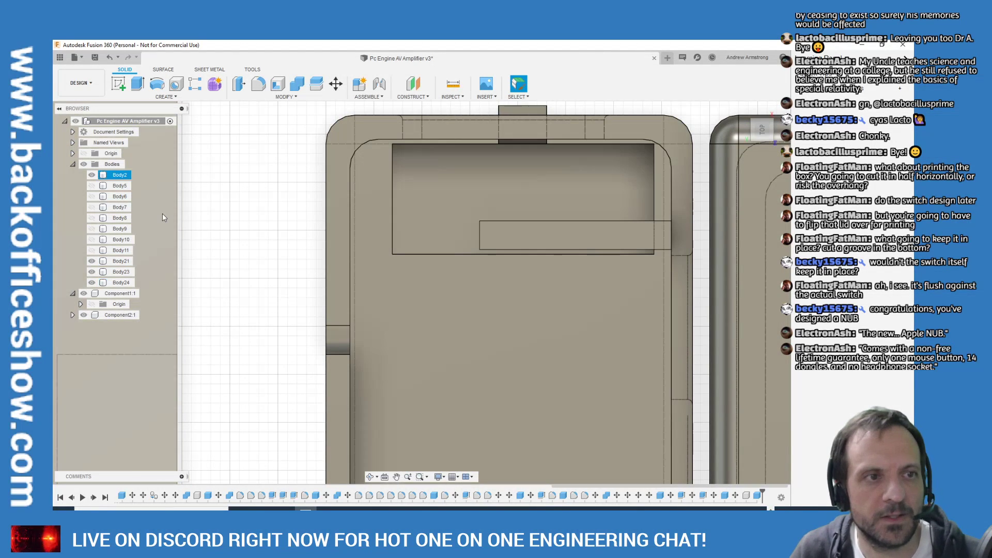
{"action": "left_click", "coordinate": [149, 97]}
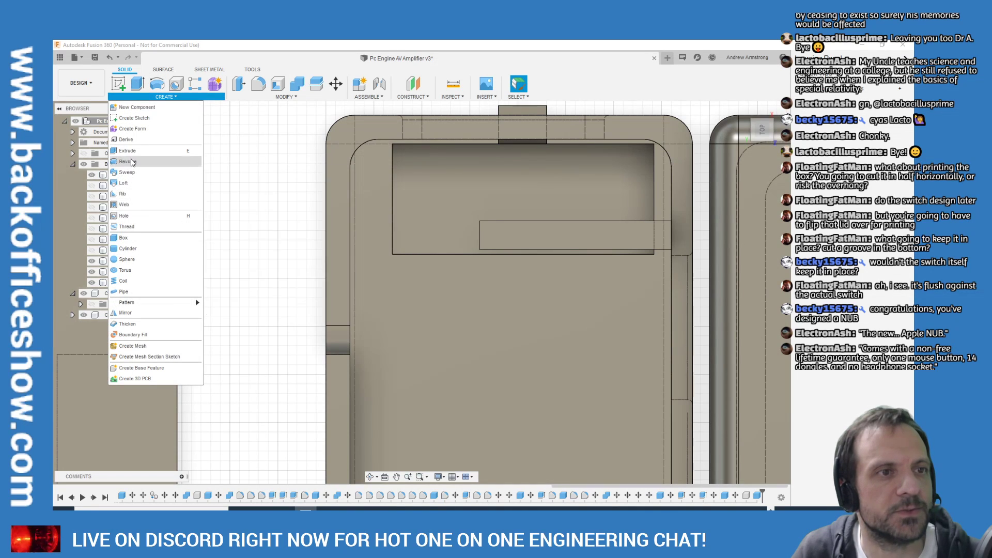
{"action": "left_click", "coordinate": [497, 217]}
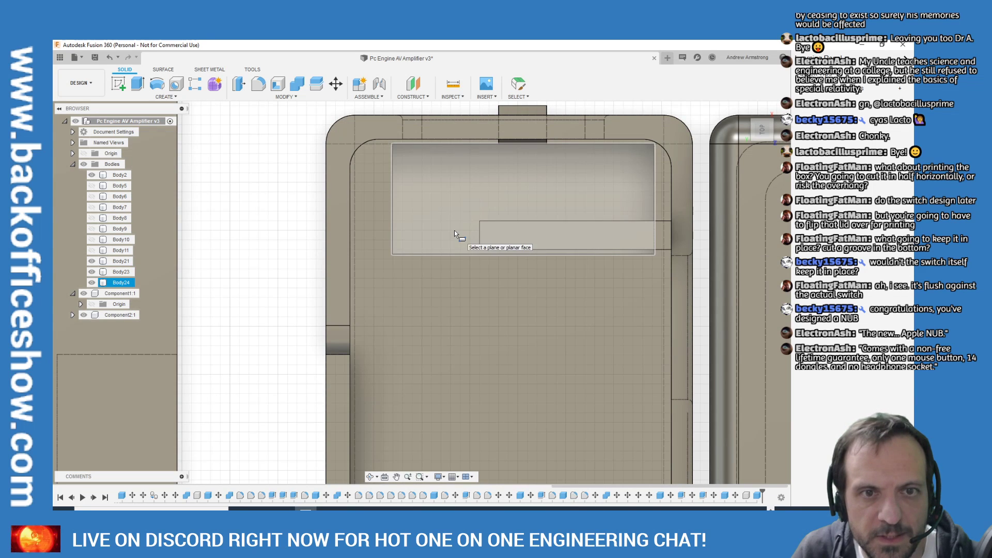
{"action": "left_click", "coordinate": [454, 231]}
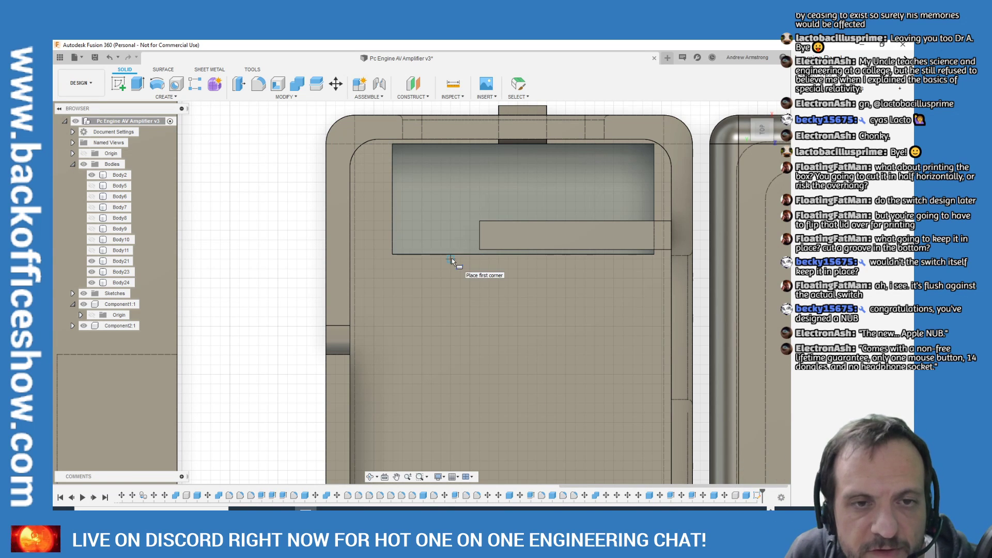
{"action": "left_click", "coordinate": [450, 249]}
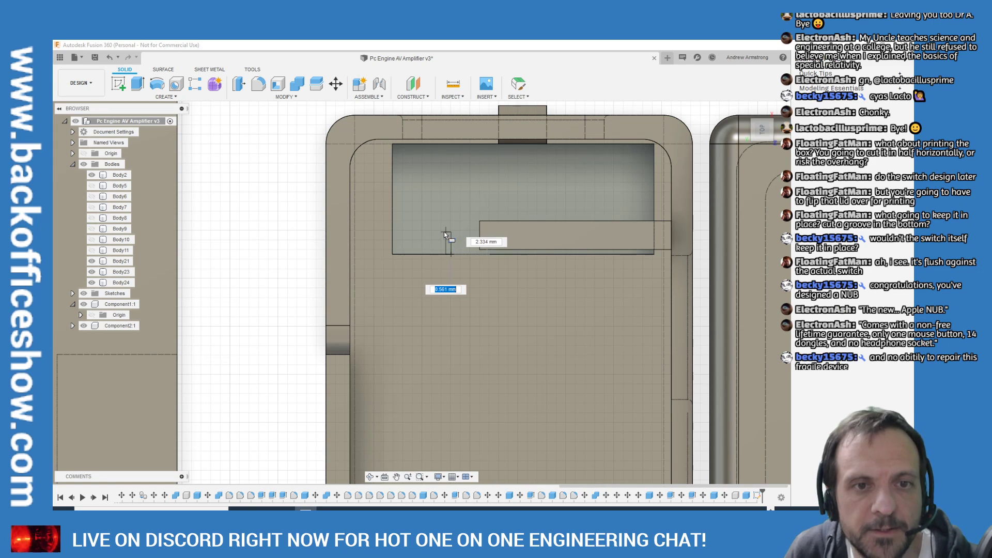
{"action": "type", "text": "3.5"}
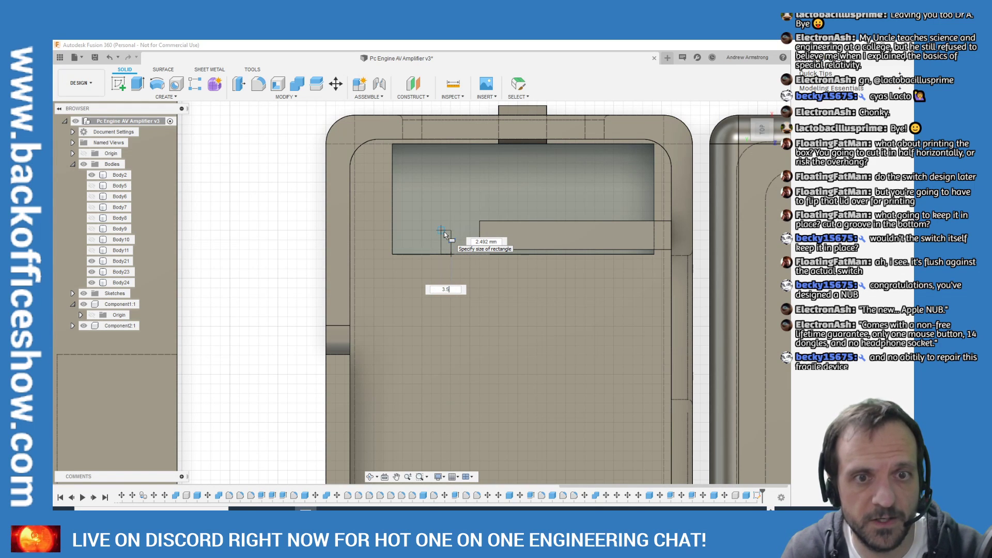
{"action": "key", "text": "Tab"}
{"action": "type", "text": "3.5"}
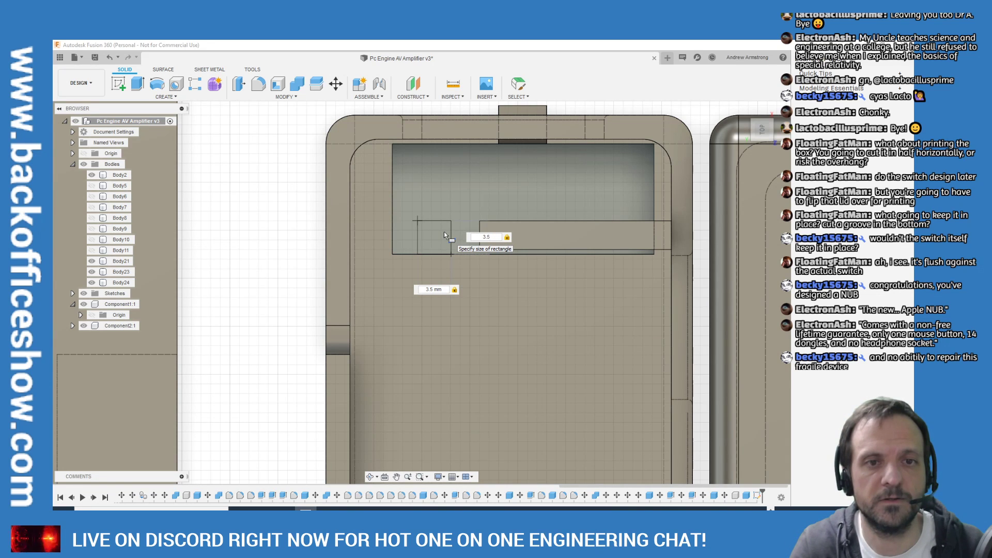
{"action": "key", "text": "Return"}
Set the small box's side length to 3.5 mm after adjusting it and create the box as a new body
{"action": "key", "text": "e"}
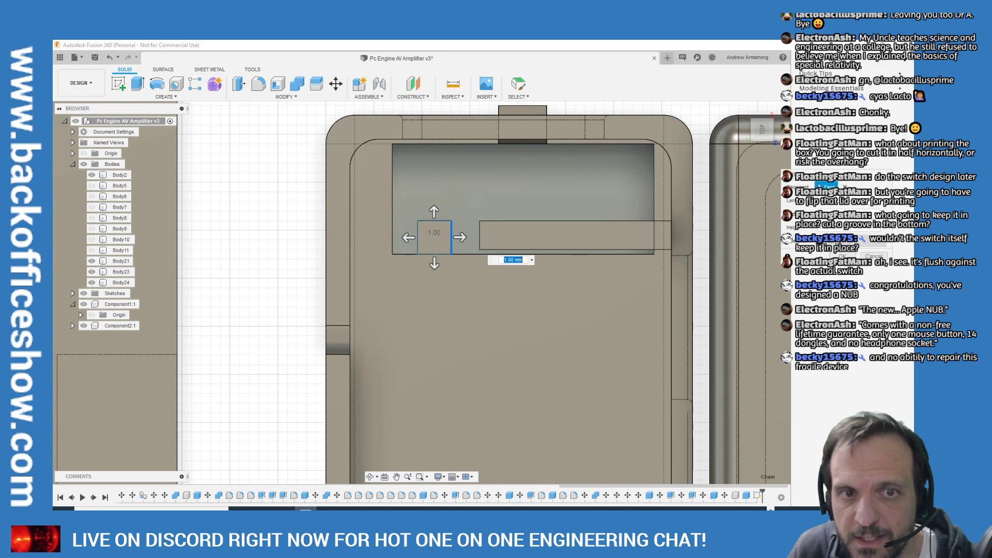
{"action": "left_click_drag", "start_coordinate": [461, 234], "coordinate": [459, 237]}
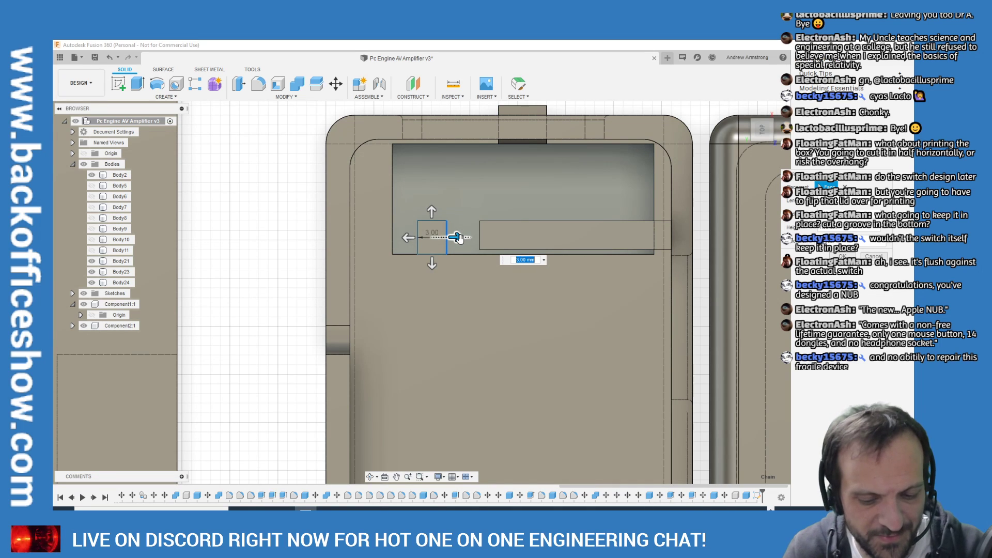
{"action": "type", "text": "3.5"}
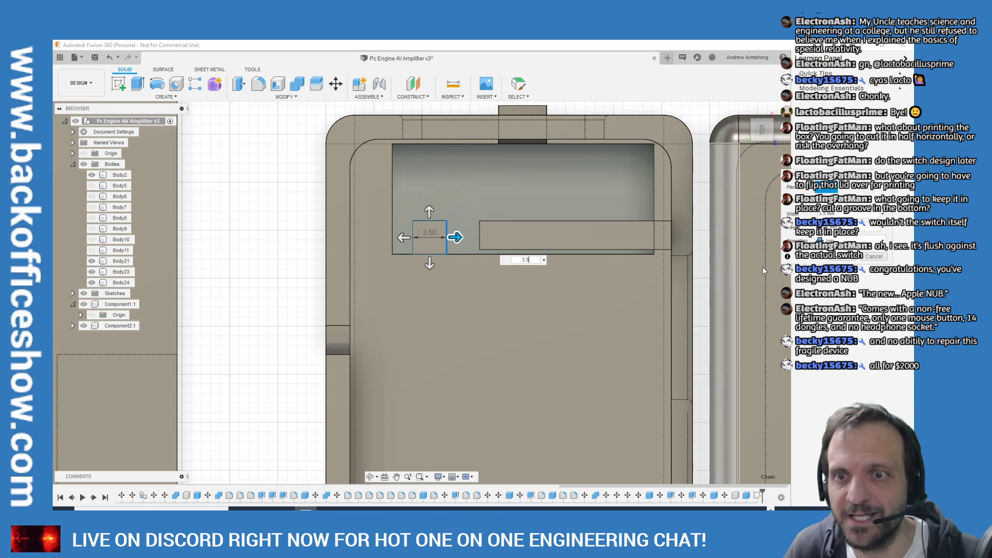
{"action": "left_click", "coordinate": [845, 239]}
{"action": "left_click", "coordinate": [843, 284]}
{"action": "key", "text": "Return"}
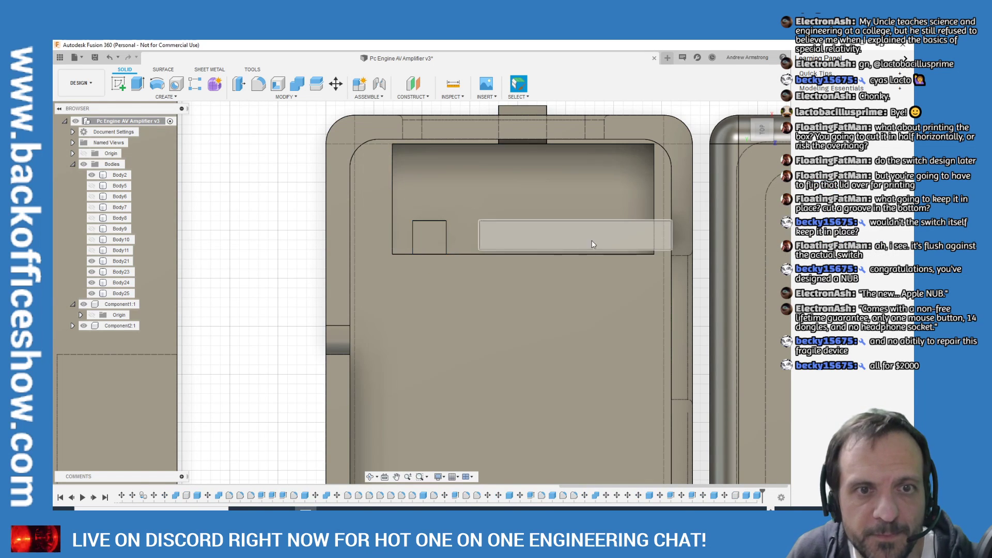
{"action": "left_click", "coordinate": [421, 244]}
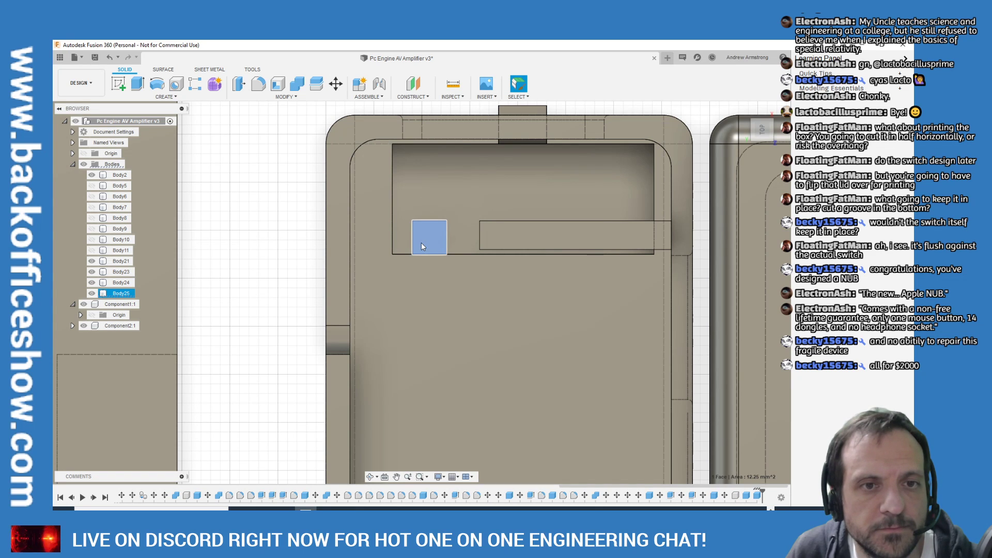
{"action": "key", "text": "m"}
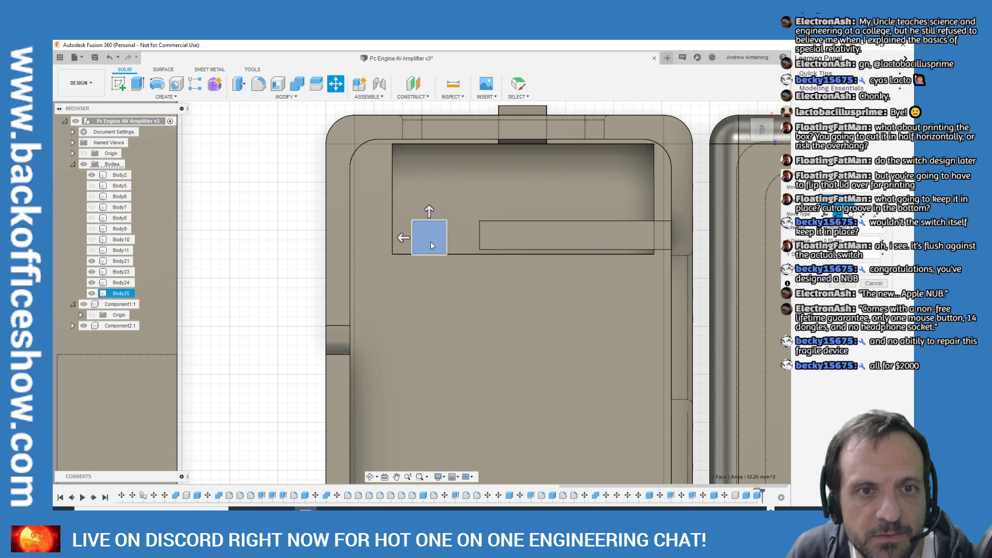
{"action": "left_click", "coordinate": [430, 240]}
{"action": "key", "text": "Escape"}
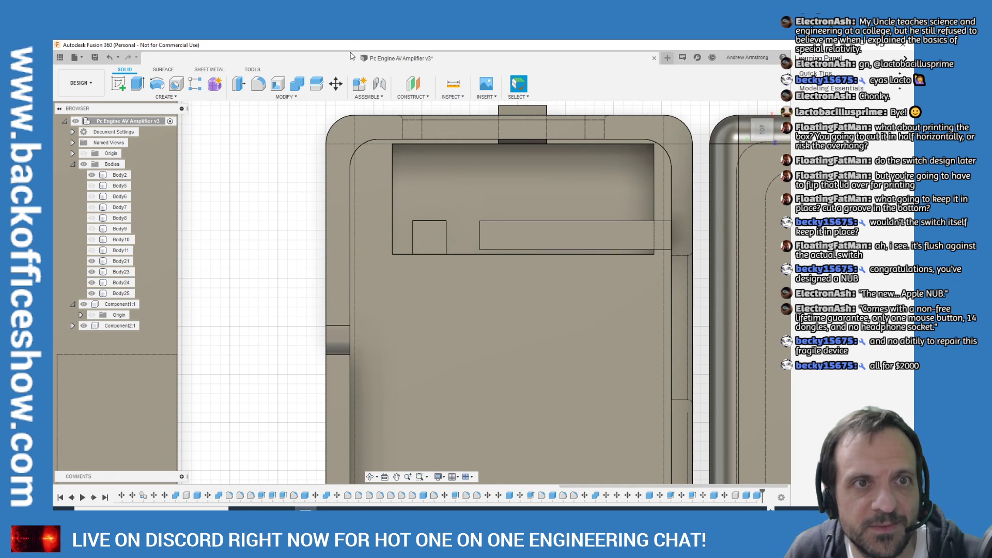
Move the small box 3.4 mm along the switch block's inner edge towards the end of the narrow strip
{"action": "left_click", "coordinate": [335, 84]}
{"action": "left_click", "coordinate": [427, 245]}
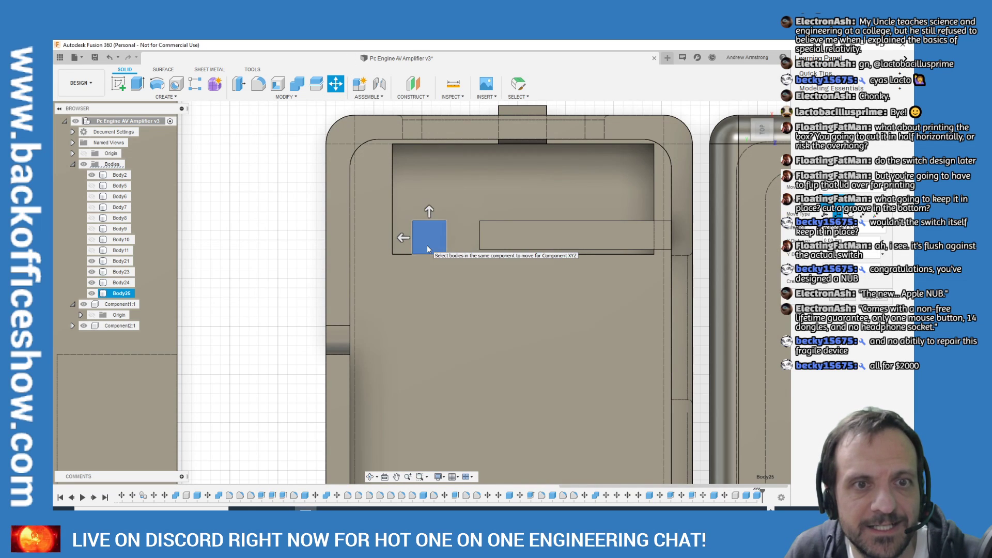
{"action": "left_click_drag", "start_coordinate": [404, 238], "coordinate": [432, 238]}
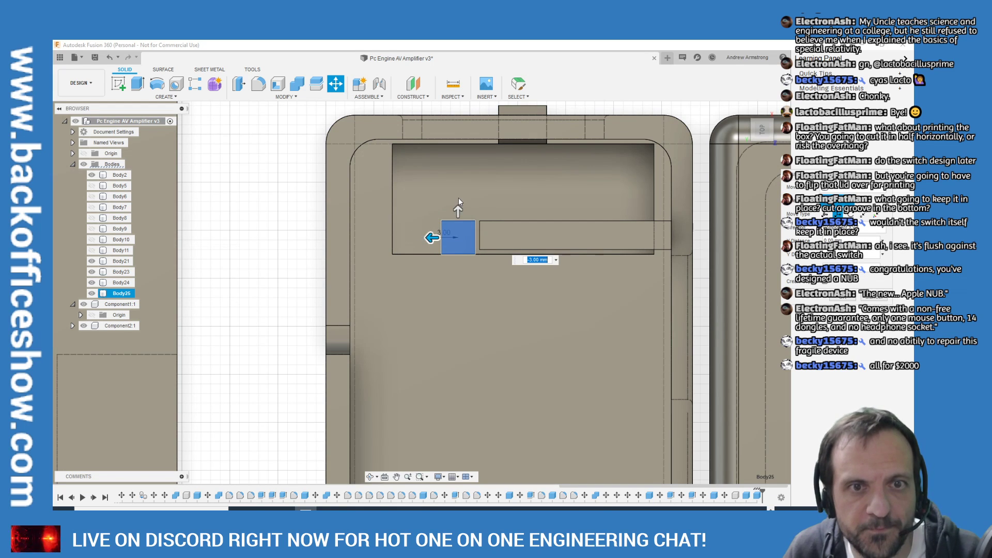
{"action": "scroll", "coordinate": [470, 209], "scroll_direction": "up", "scroll_amount": 5}
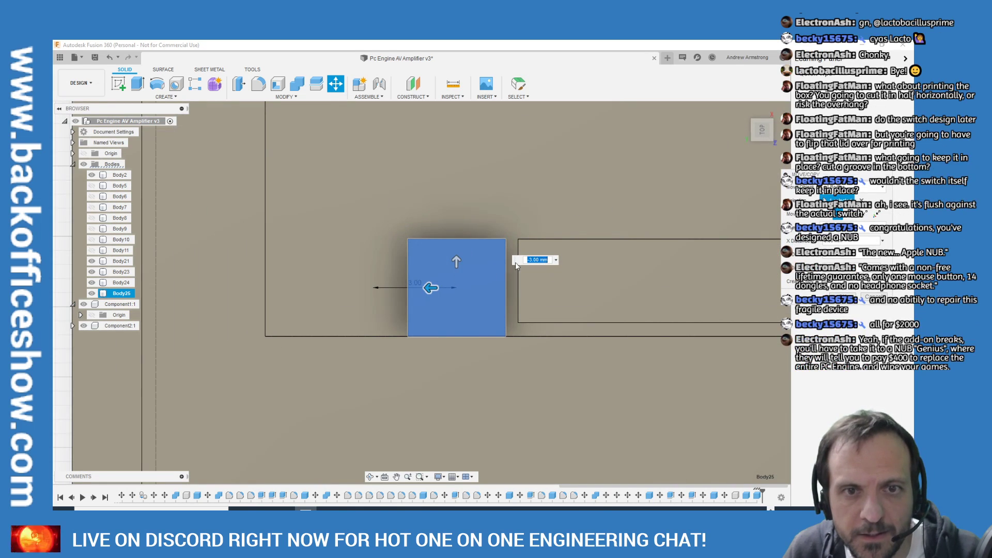
{"action": "left_click_drag", "start_coordinate": [534, 260], "coordinate": [537, 261]}
{"action": "type", "text": "2"}
{"action": "key", "text": "Return"}
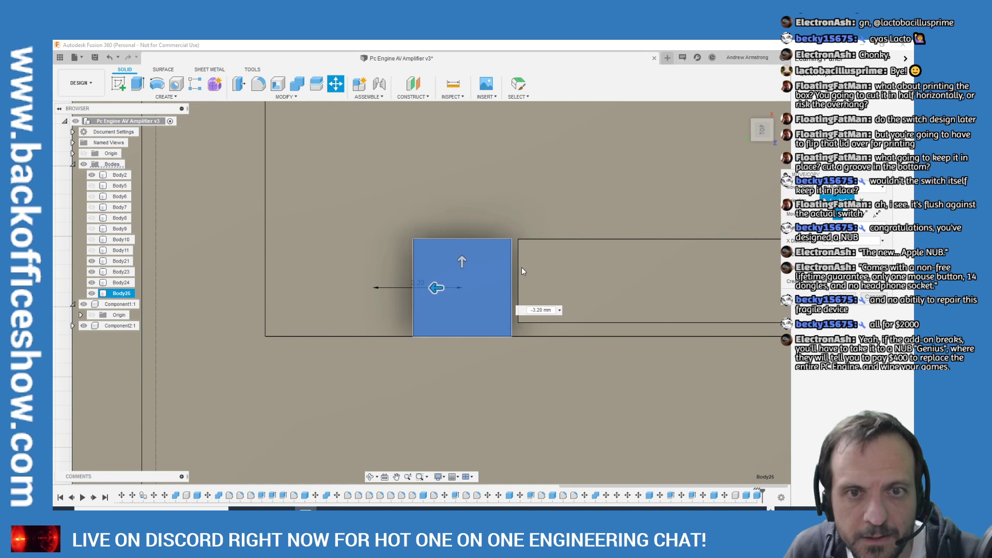
{"action": "left_click_drag", "start_coordinate": [535, 310], "coordinate": [538, 309]}
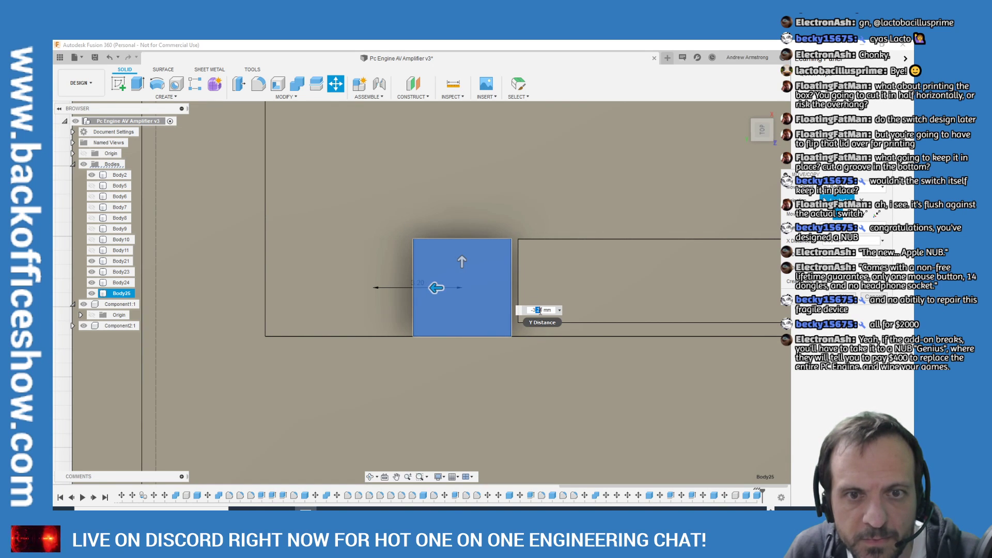
{"action": "type", "text": "5"}
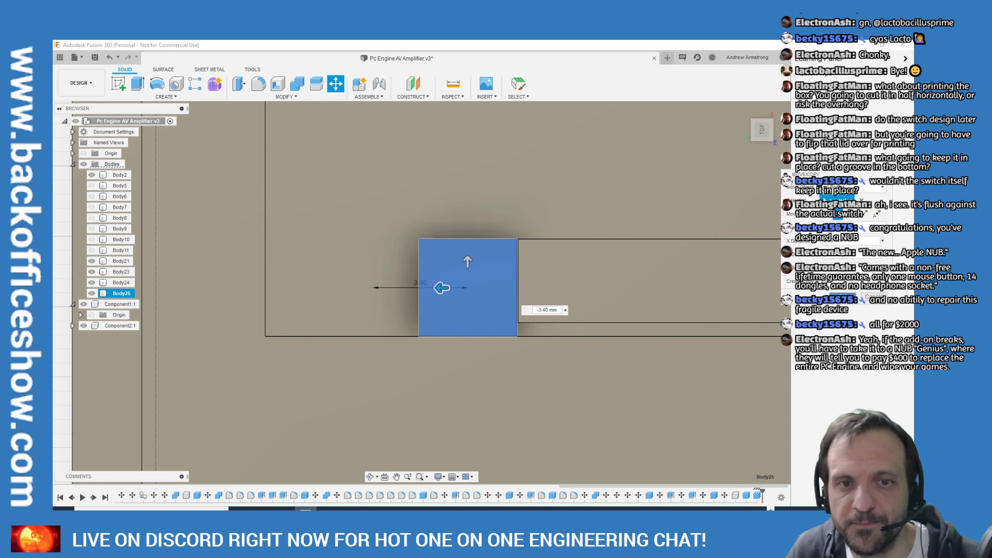
{"action": "key", "text": "Return"}
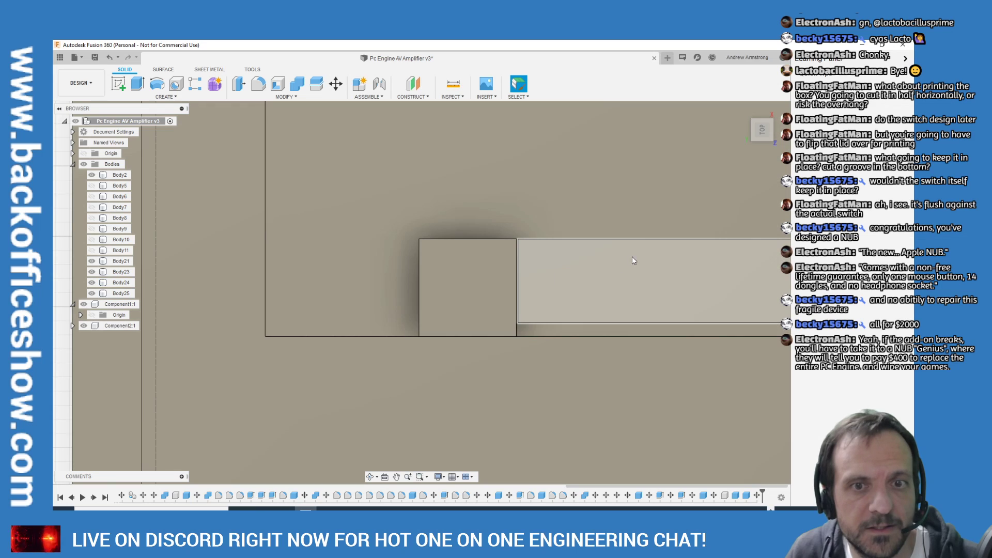
Try to delete the narrow strip's outer side face, and undo the deletion along with the small box's move
{"action": "left_click", "coordinate": [591, 254]}
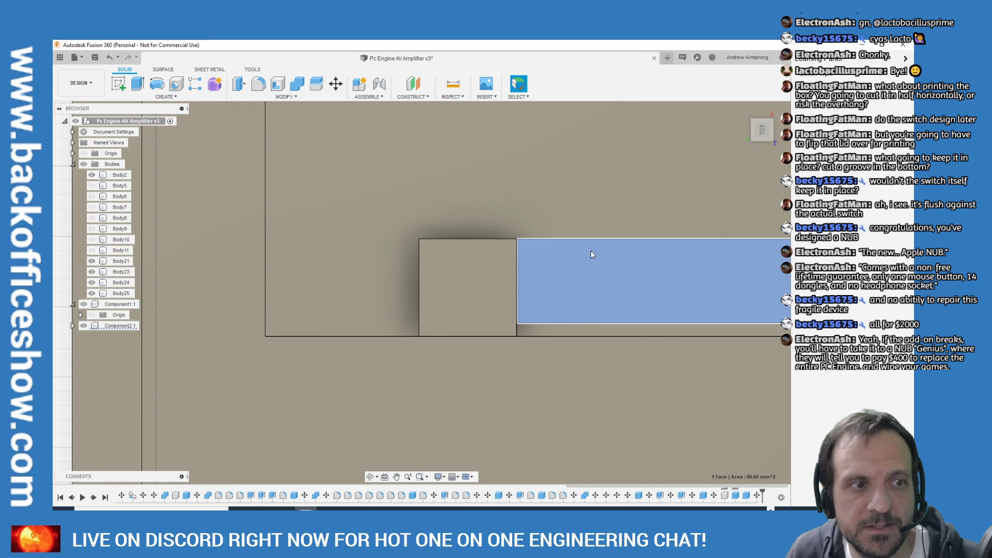
{"action": "scroll", "coordinate": [523, 276], "scroll_direction": "down", "scroll_amount": 3}
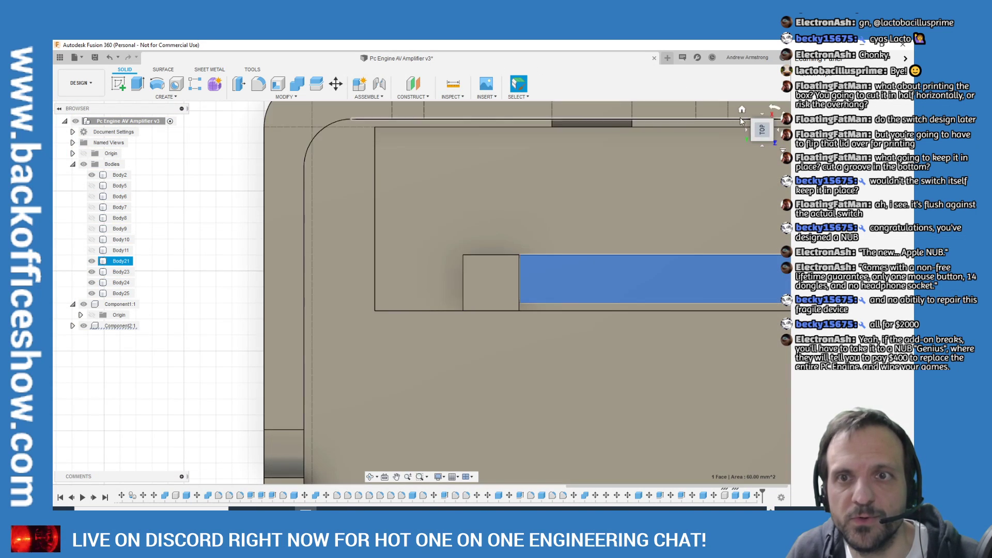
{"action": "left_click", "coordinate": [743, 107]}
{"action": "scroll", "coordinate": [563, 291], "scroll_direction": "up", "scroll_amount": 5}
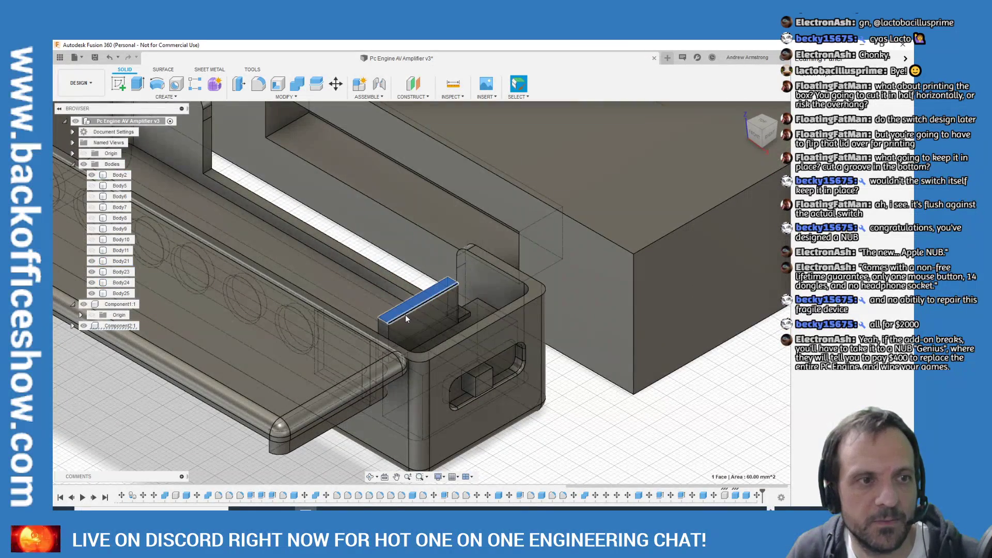
{"action": "left_click", "coordinate": [433, 289]}
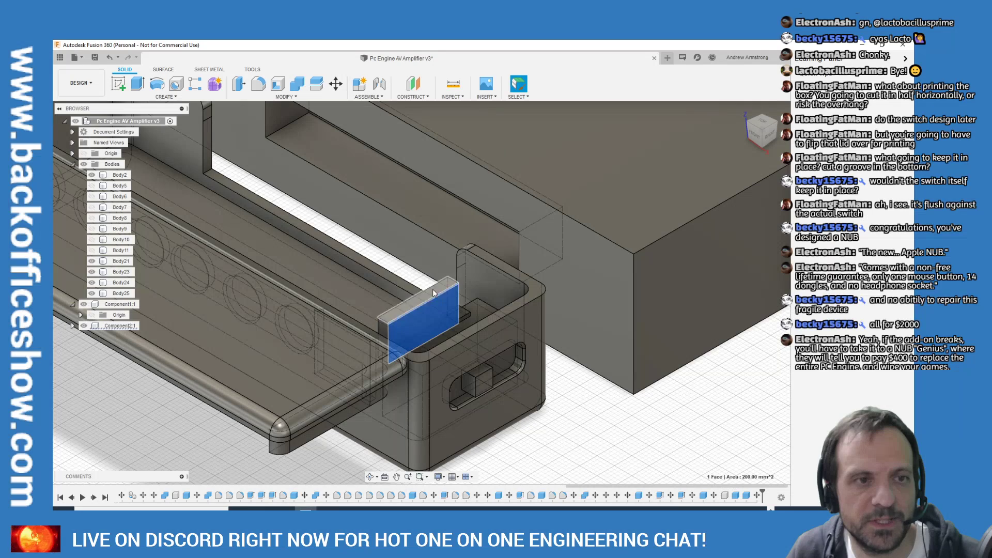
{"action": "right_click", "coordinate": [417, 324]}
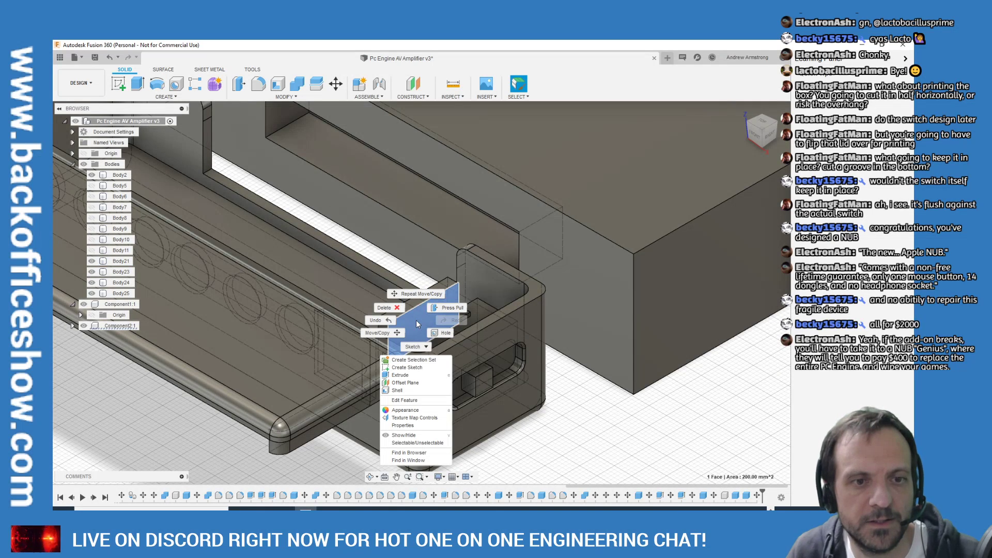
{"action": "left_click", "coordinate": [392, 308]}
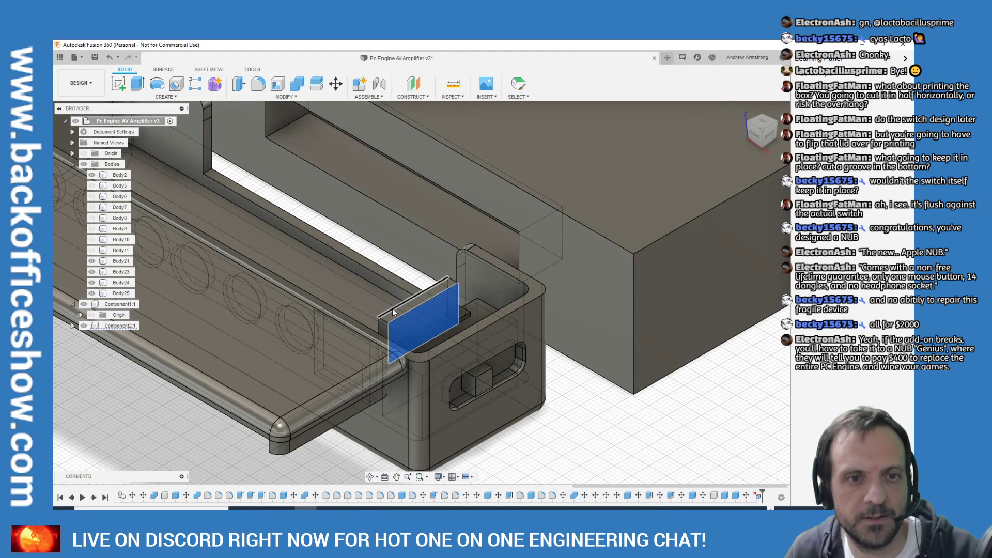
{"action": "left_click", "coordinate": [459, 261]}
{"action": "key", "text": "Escape"}
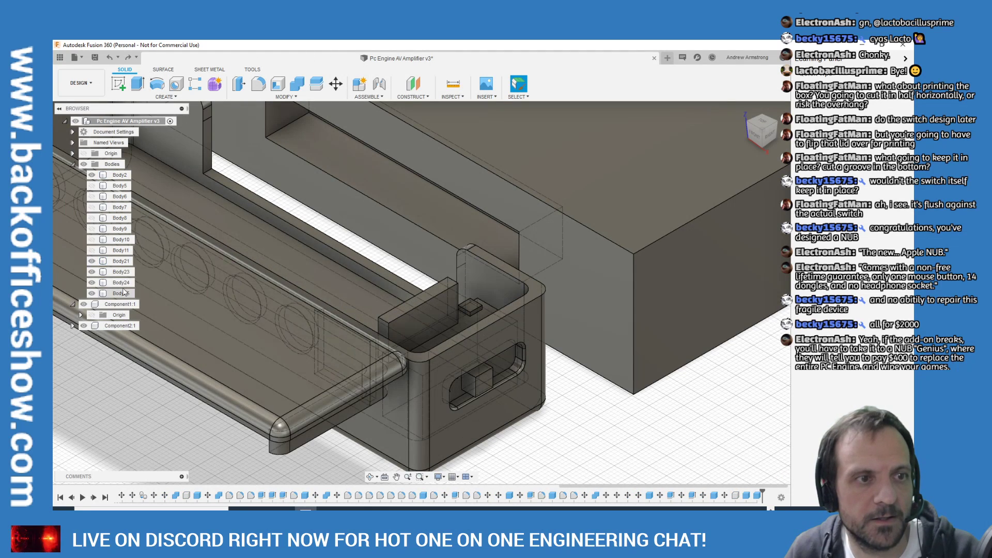
Move the narrow strip 75 mm outward past the case's switch end so it sits clear of the case
{"action": "left_click", "coordinate": [127, 272]}
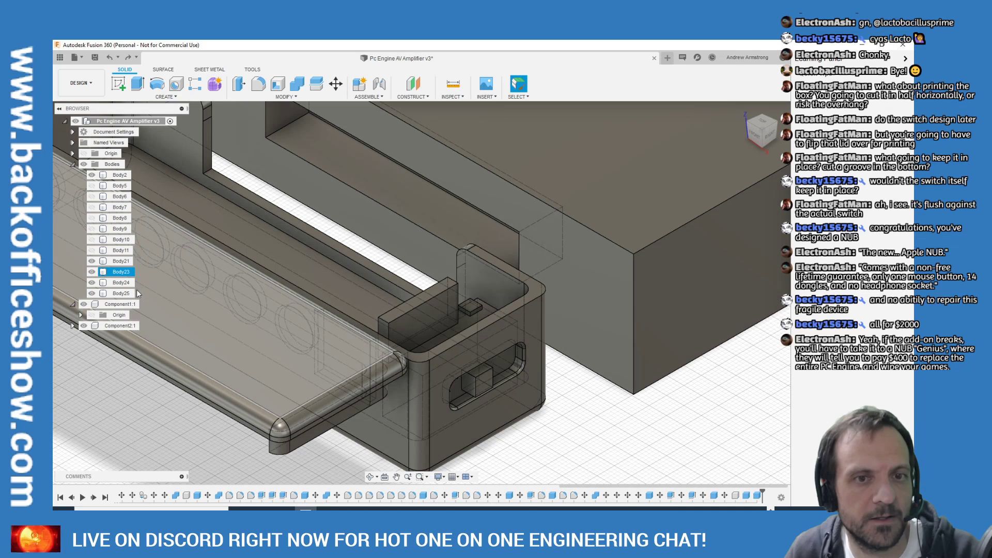
{"action": "key", "text": "Escape"}
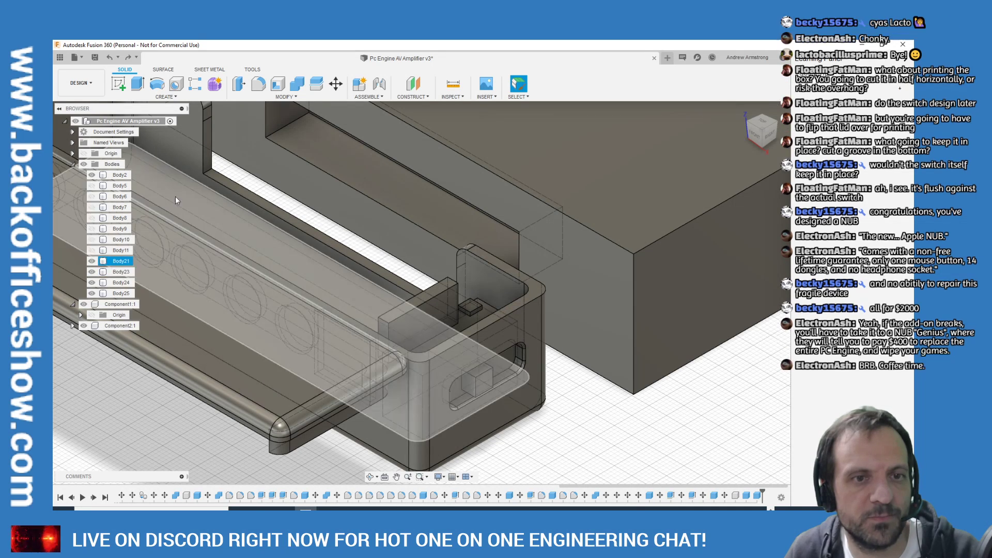
{"action": "scroll", "coordinate": [509, 299], "scroll_direction": "down", "scroll_amount": 3}
{"action": "left_click", "coordinate": [461, 306]}
{"action": "key", "text": "m"}
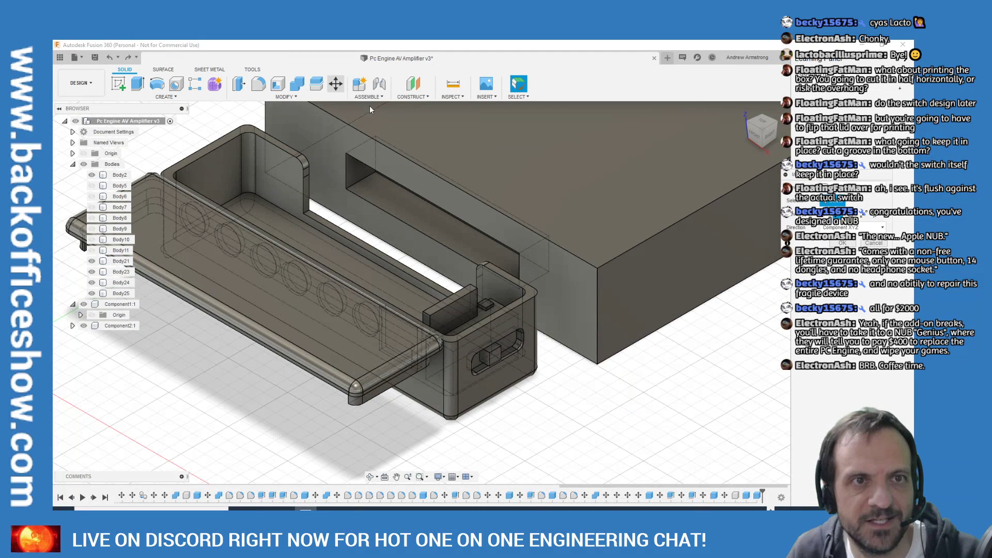
{"action": "left_click", "coordinate": [461, 301]}
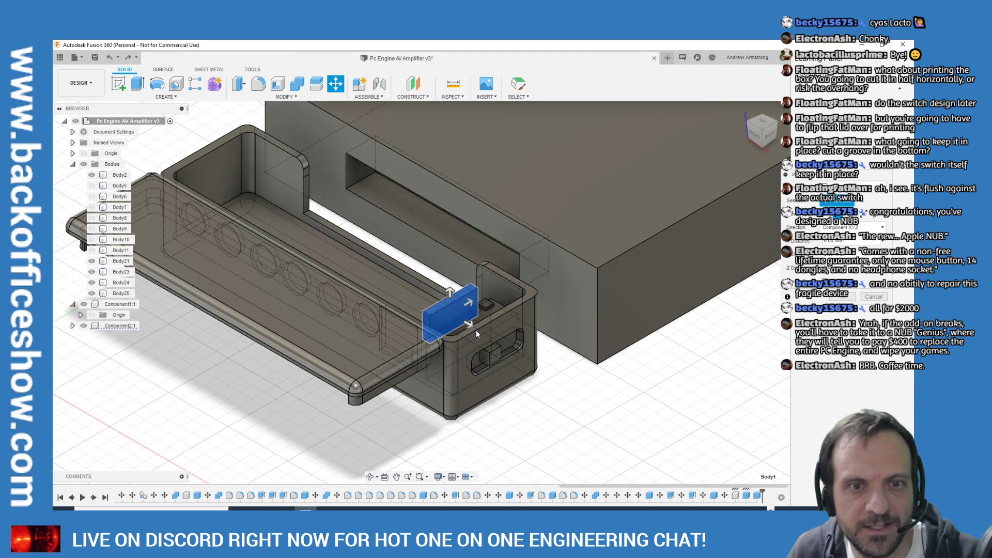
{"action": "left_click_drag", "start_coordinate": [468, 326], "coordinate": [662, 416]}
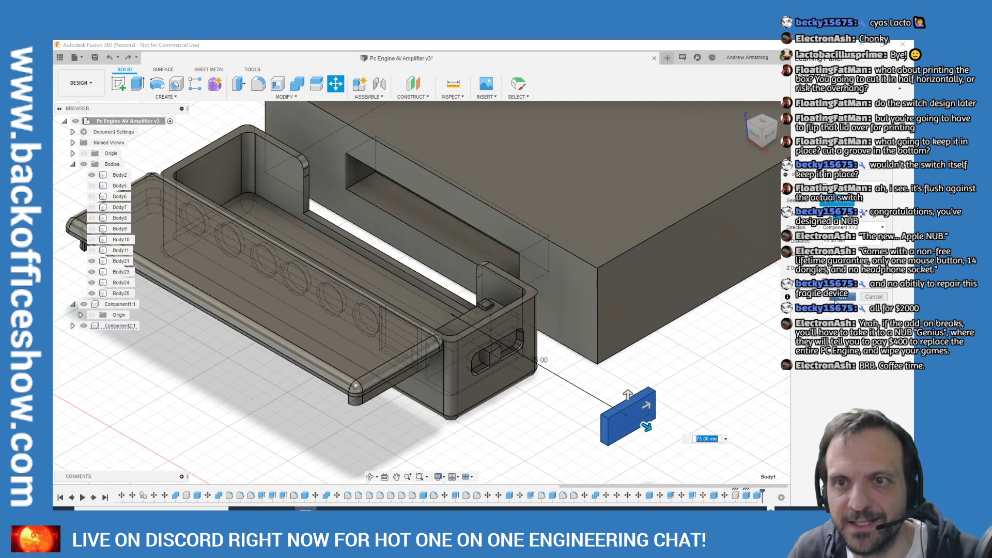
{"action": "left_click", "coordinate": [843, 296]}
Extrude the small box's top face upward by 24 mm to form a tall square bar
{"action": "left_click", "coordinate": [764, 126]}
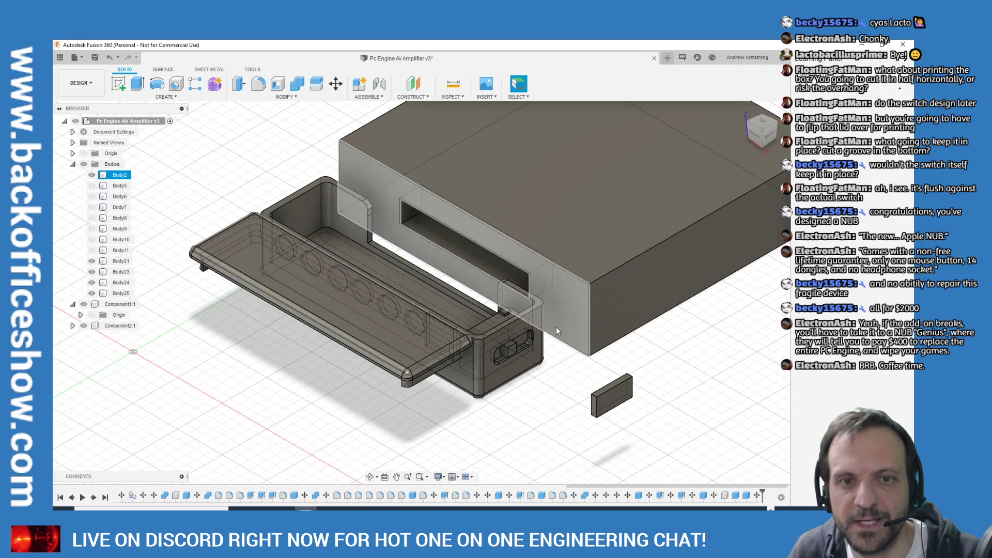
{"action": "left_click", "coordinate": [763, 124]}
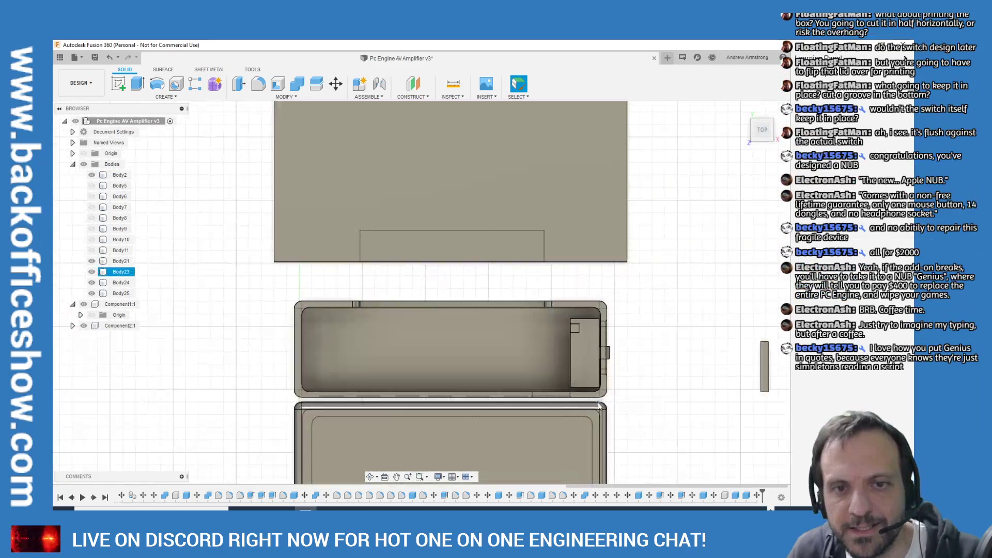
{"action": "left_click_drag", "start_coordinate": [760, 135], "coordinate": [665, 251]}
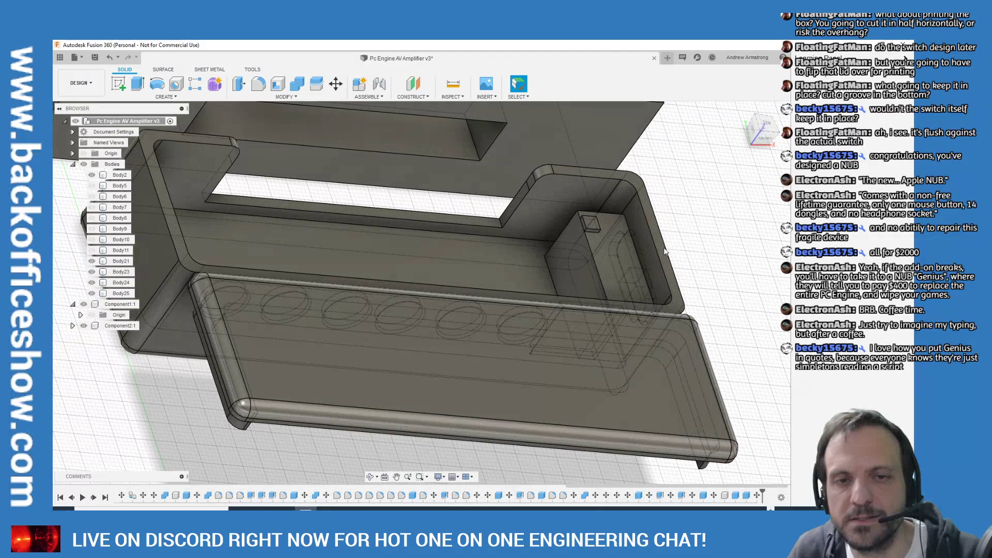
{"action": "scroll", "coordinate": [586, 233], "scroll_direction": "up", "scroll_amount": 4}
{"action": "left_click", "coordinate": [579, 237]}
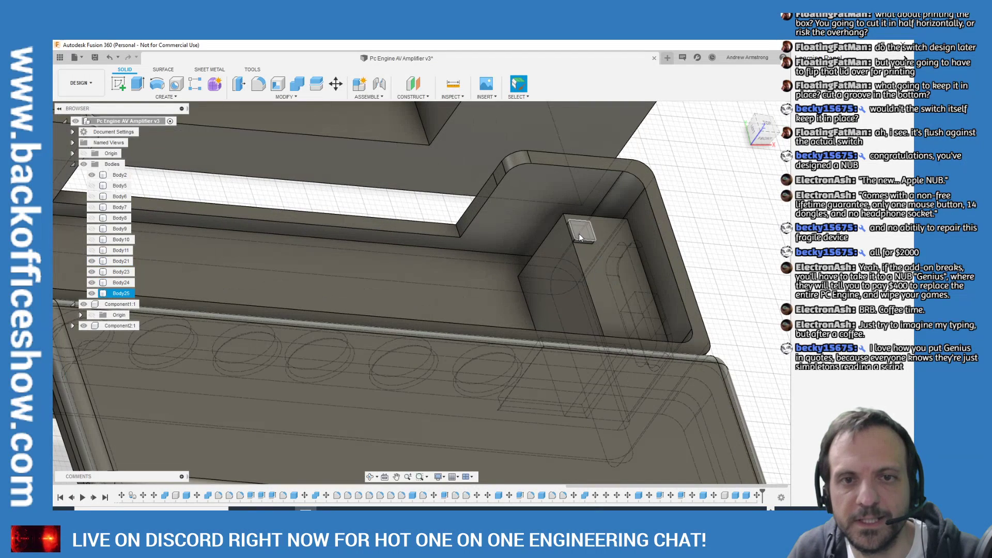
{"action": "key", "text": "e"}
{"action": "left_click", "coordinate": [590, 232]}
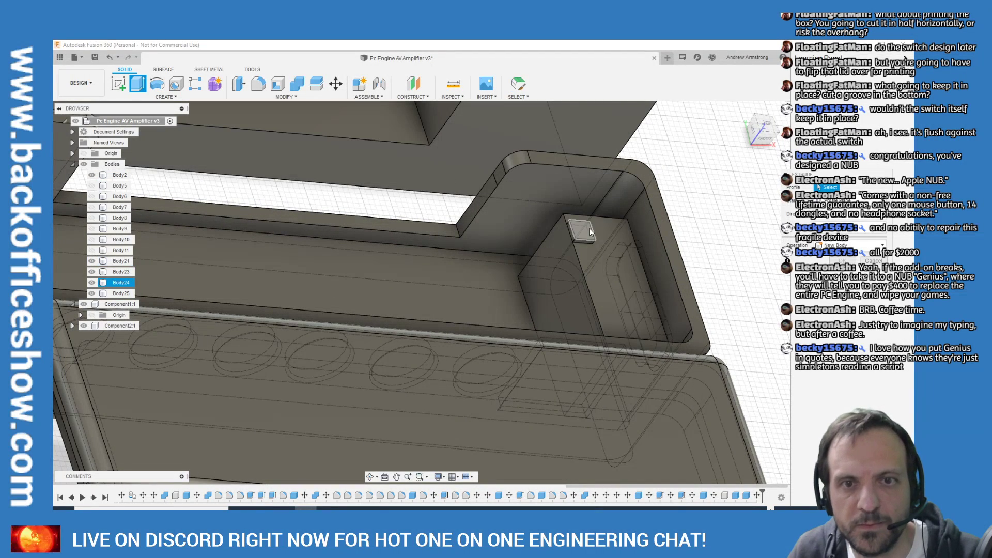
{"action": "left_click", "coordinate": [582, 223]}
{"action": "type", "text": "15"}
{"action": "key", "text": "Return"}
{"action": "left_click_drag", "start_coordinate": [675, 154], "coordinate": [705, 158]}
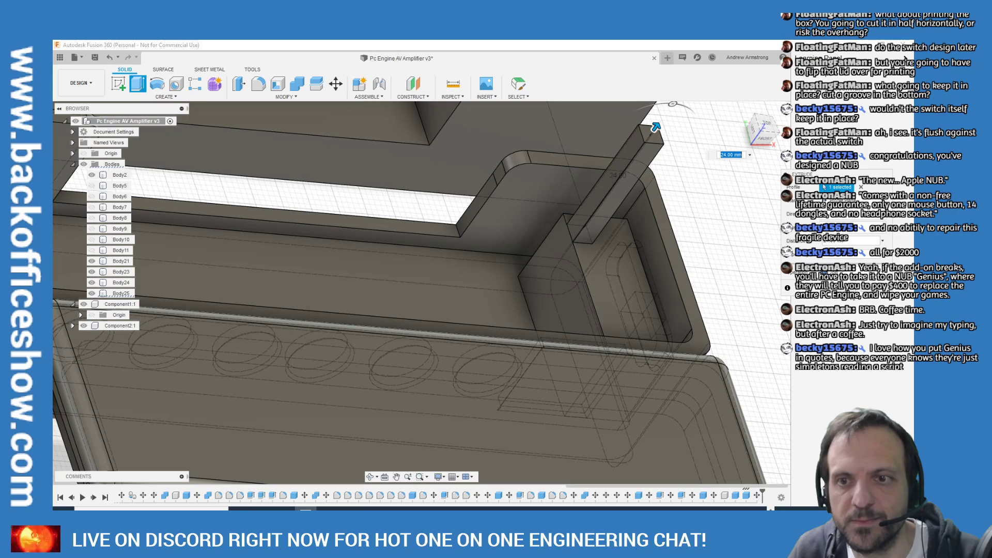
{"action": "key", "text": "Return"}
{"action": "left_click", "coordinate": [758, 135]}
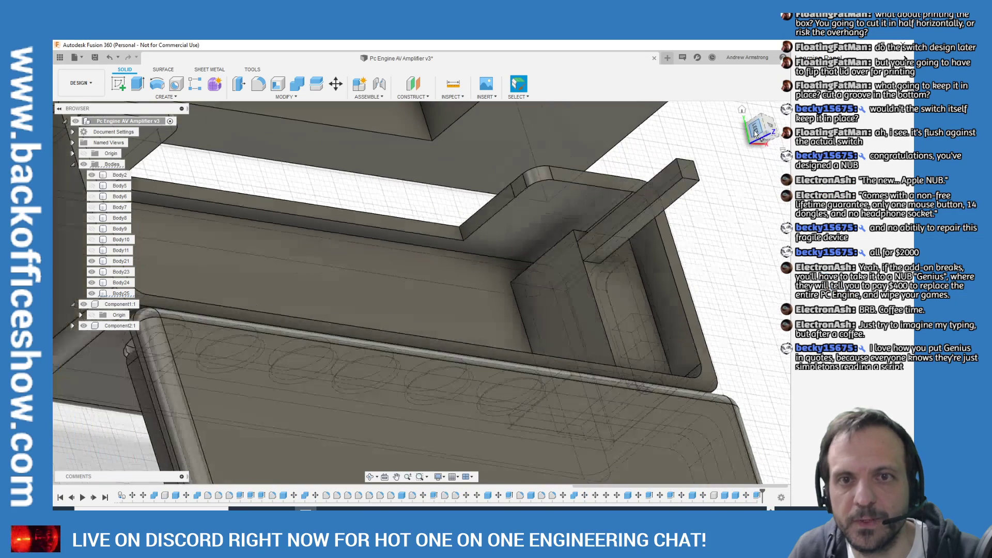
{"action": "left_click", "coordinate": [777, 111]}
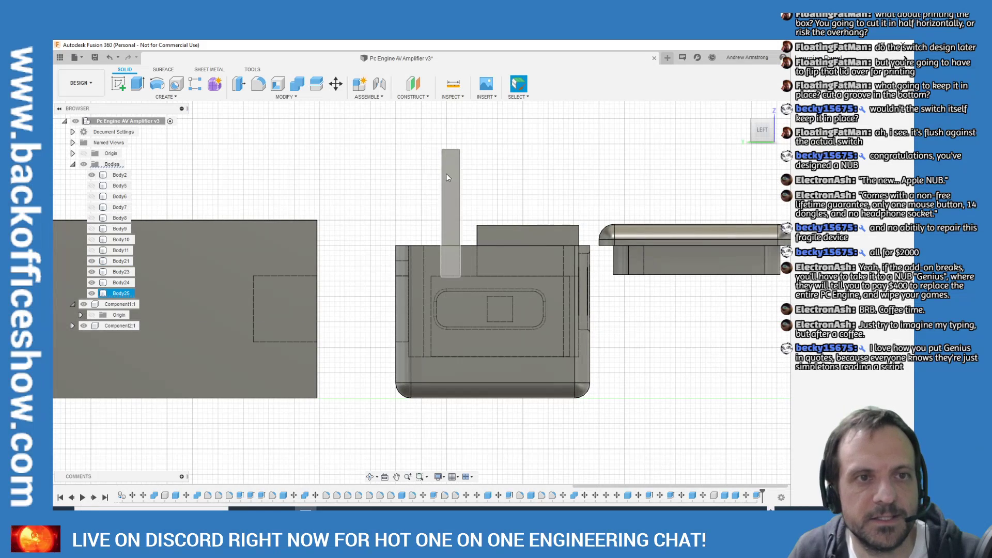
{"action": "left_click", "coordinate": [297, 84]}
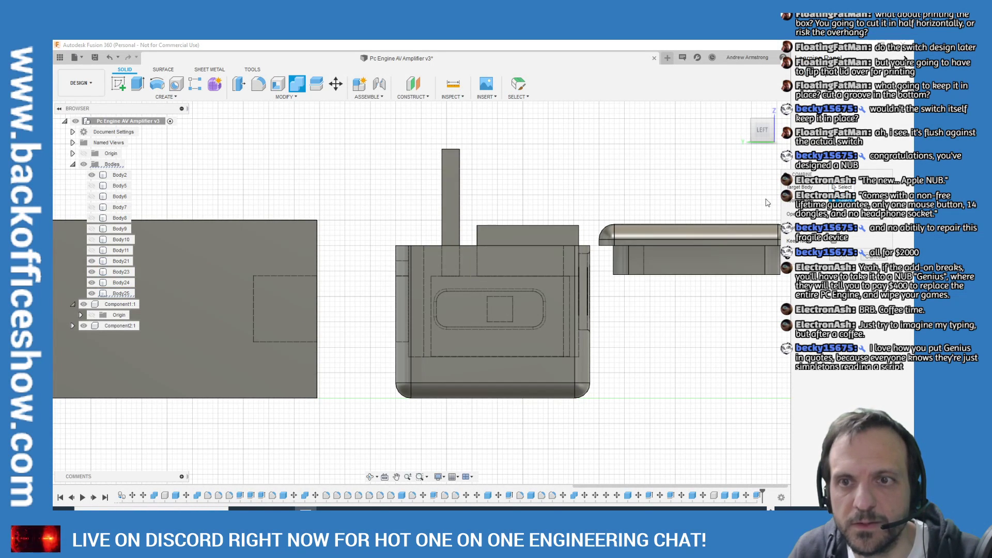
{"action": "left_click", "coordinate": [454, 191]}
{"action": "left_click_drag", "start_coordinate": [760, 140], "coordinate": [757, 157]}
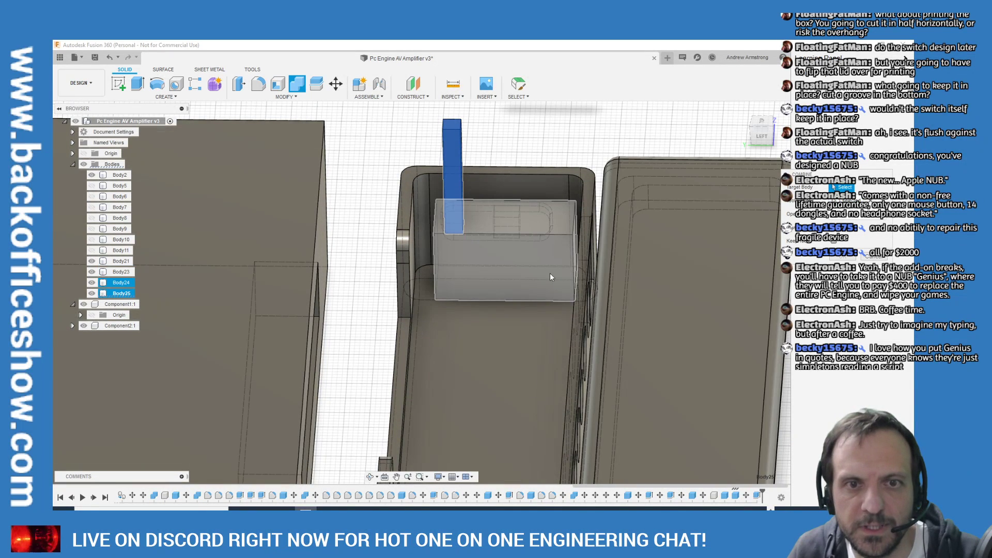
{"action": "left_click", "coordinate": [547, 257]}
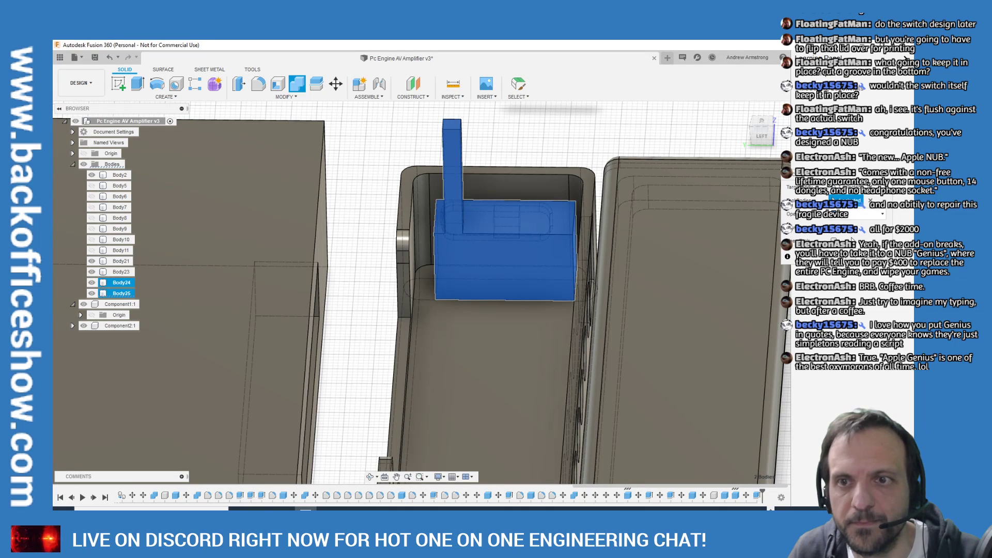
{"action": "left_click", "coordinate": [858, 213]}
{"action": "left_click", "coordinate": [852, 236]}
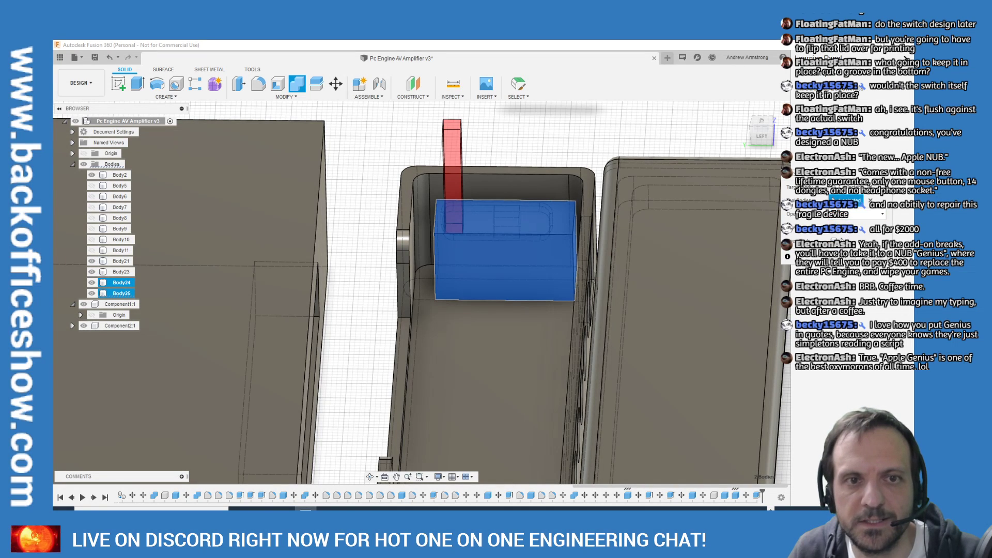
{"action": "left_click", "coordinate": [761, 136]}
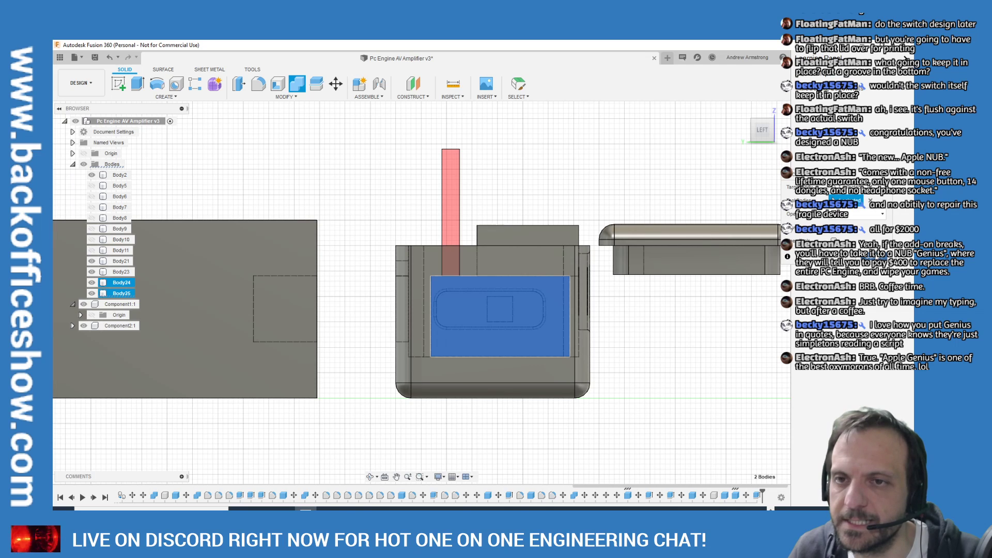
{"action": "left_click", "coordinate": [860, 257]}
Move the tall square bar 18 mm down so it passes through the full height of the switch block
{"action": "left_click", "coordinate": [336, 83]}
{"action": "left_click", "coordinate": [449, 182]}
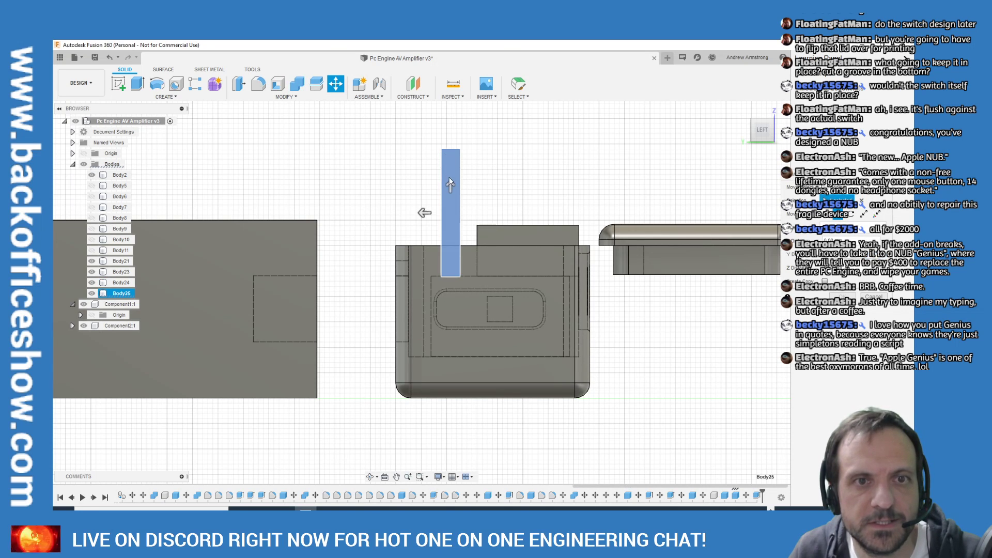
{"action": "left_click_drag", "start_coordinate": [449, 181], "coordinate": [455, 266]}
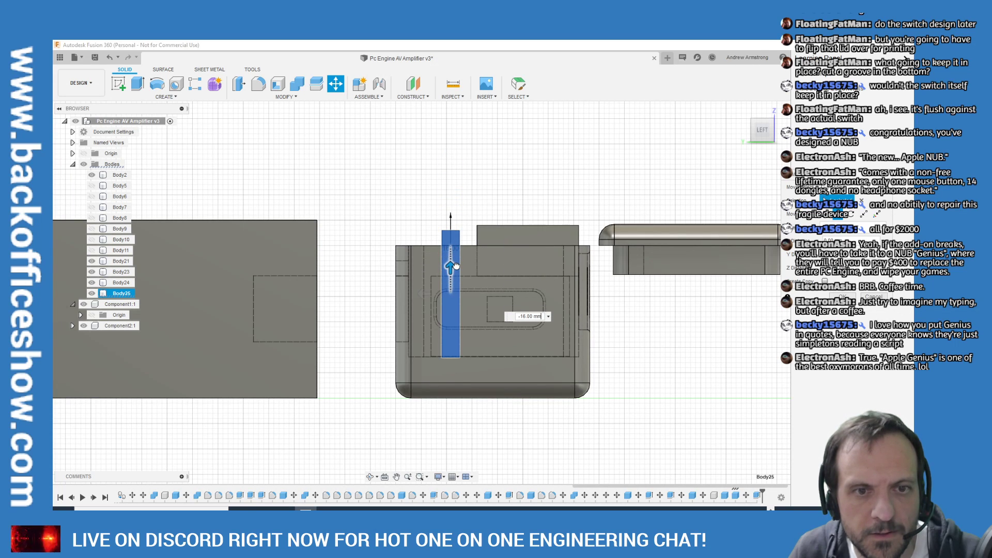
{"action": "left_click_drag", "start_coordinate": [455, 266], "coordinate": [450, 278]}
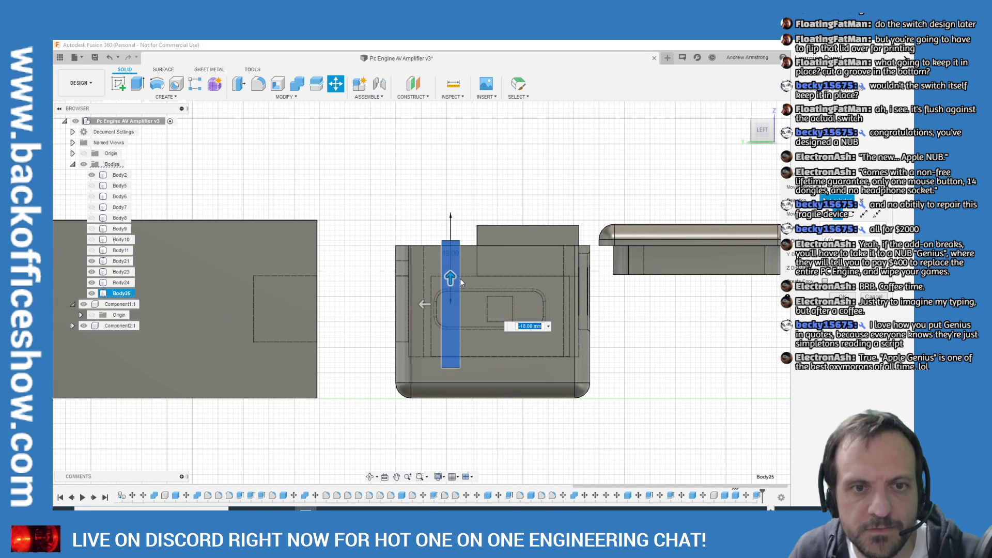
{"action": "key", "text": "Return"}
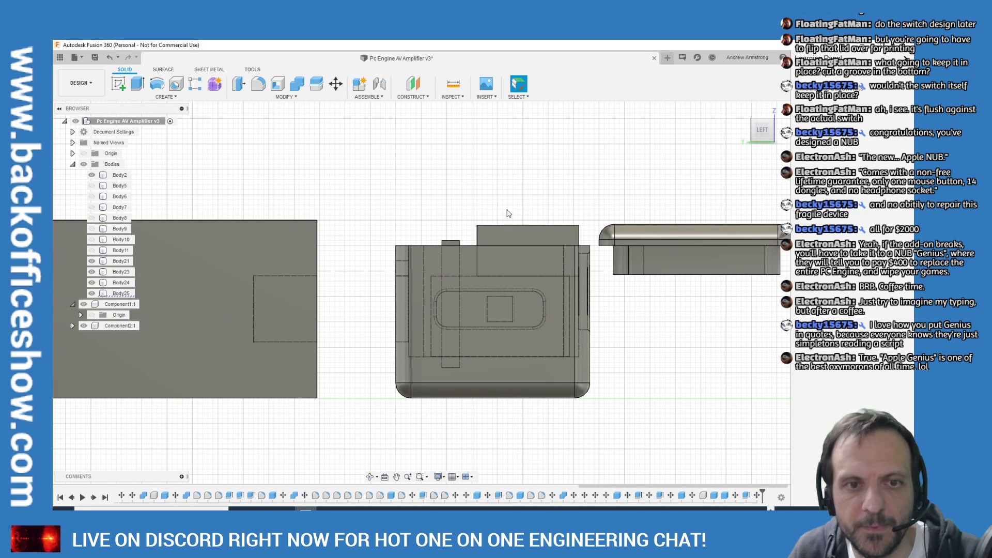
Cut the square bar out of the switch block with Combine, leaving a vertical groove in the block
{"action": "left_click_drag", "start_coordinate": [762, 132], "coordinate": [753, 155]}
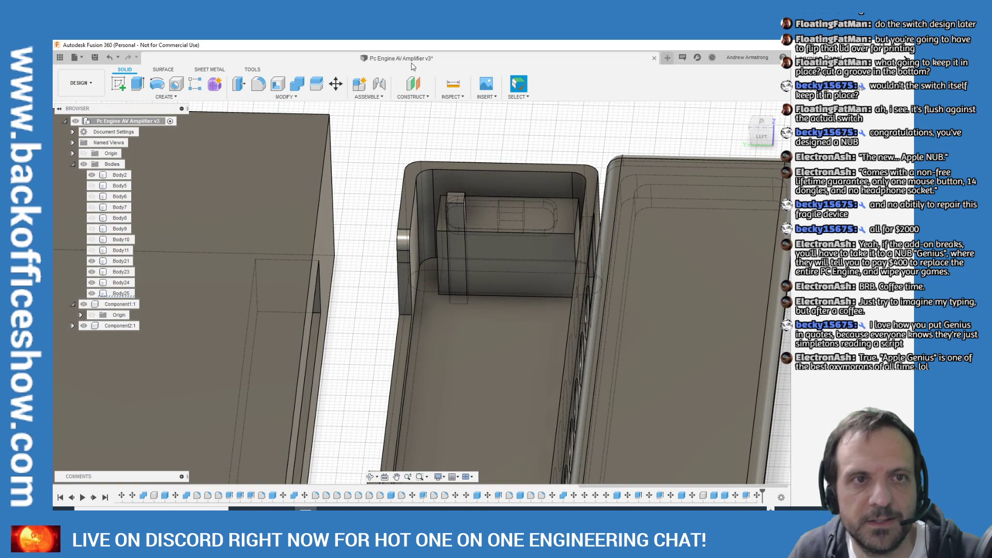
{"action": "left_click", "coordinate": [293, 84]}
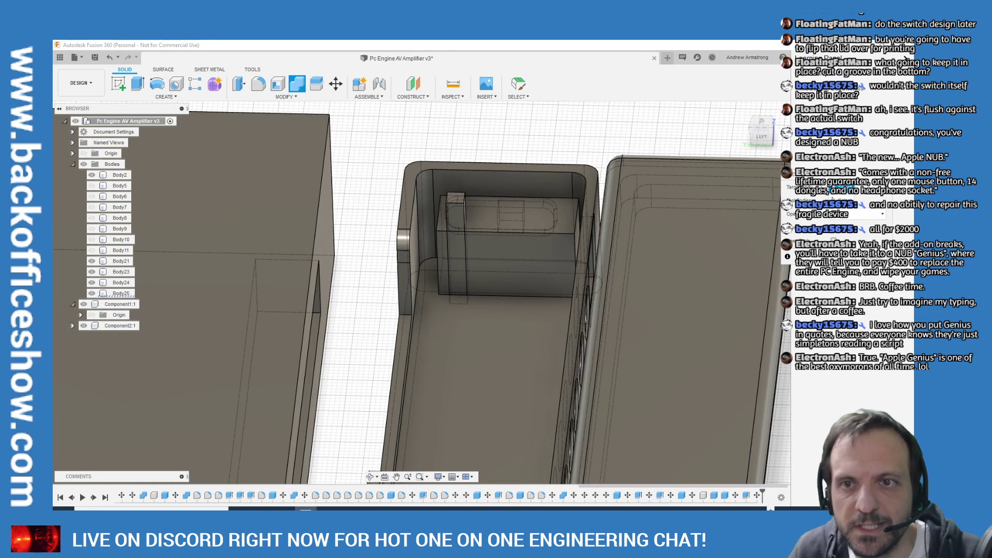
{"action": "left_click", "coordinate": [553, 260]}
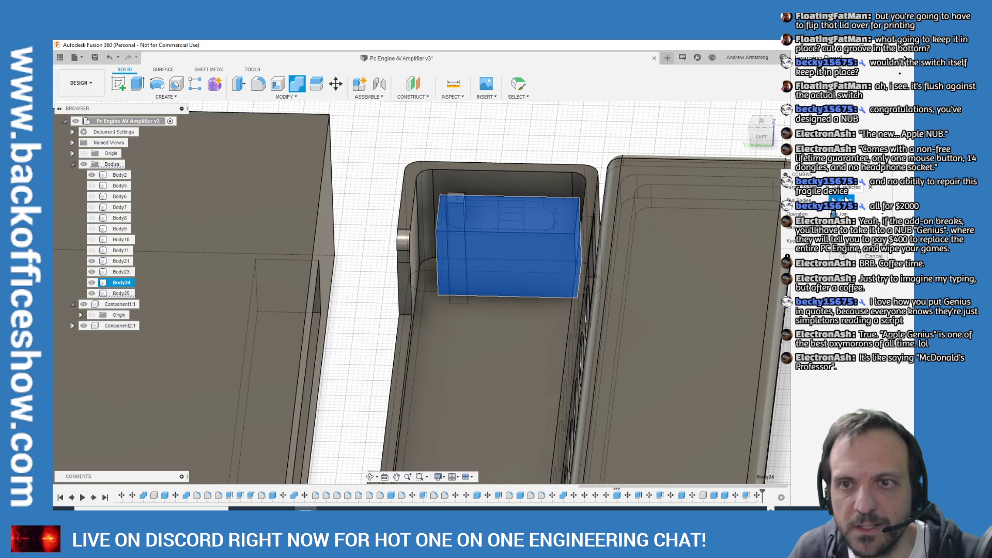
{"action": "left_click", "coordinate": [454, 203]}
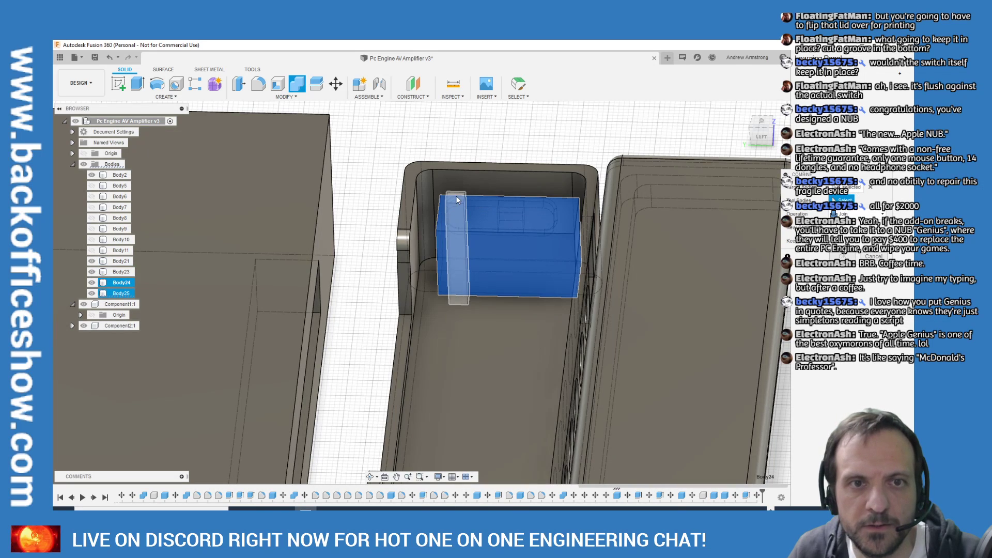
{"action": "left_click", "coordinate": [454, 203]}
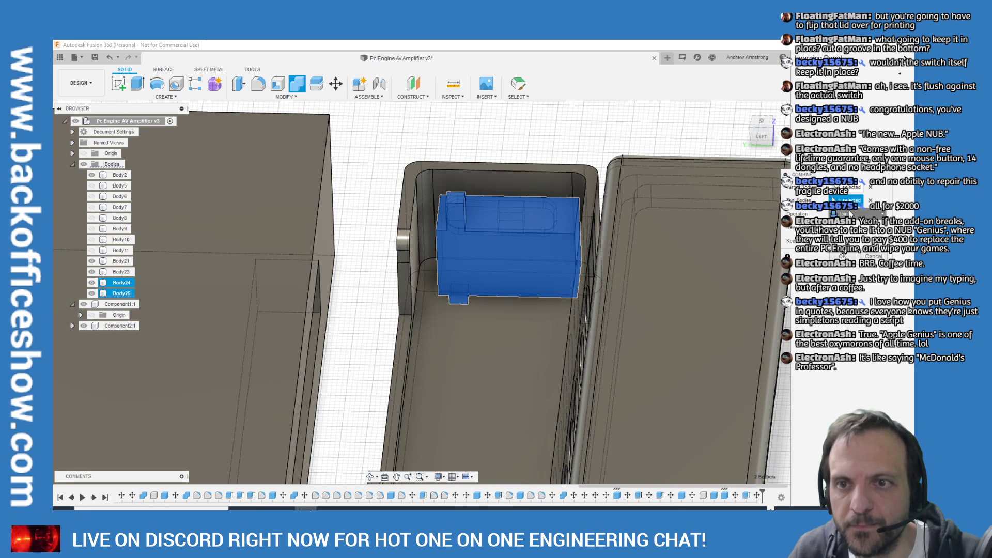
{"action": "left_click", "coordinate": [833, 213]}
{"action": "left_click", "coordinate": [842, 227]}
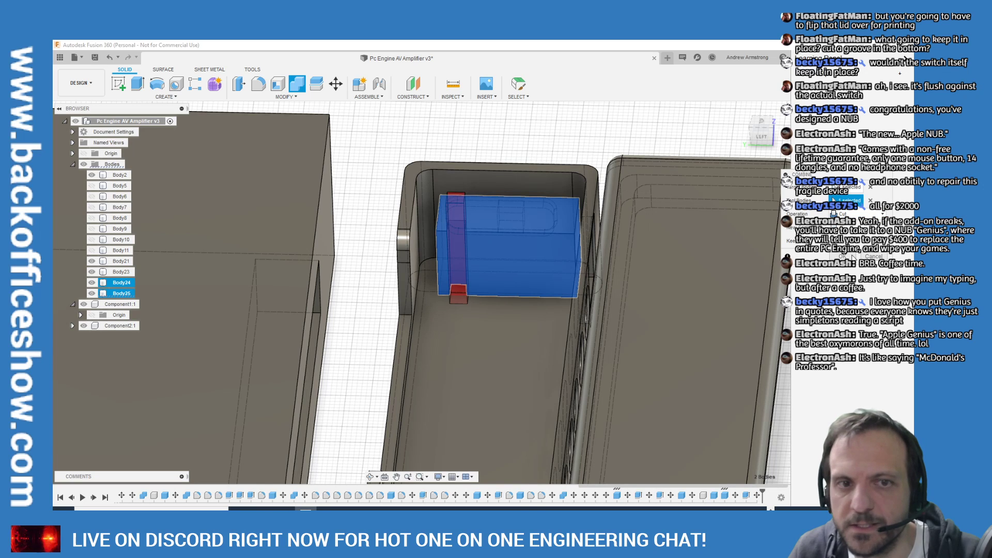
{"action": "left_click", "coordinate": [850, 256]}
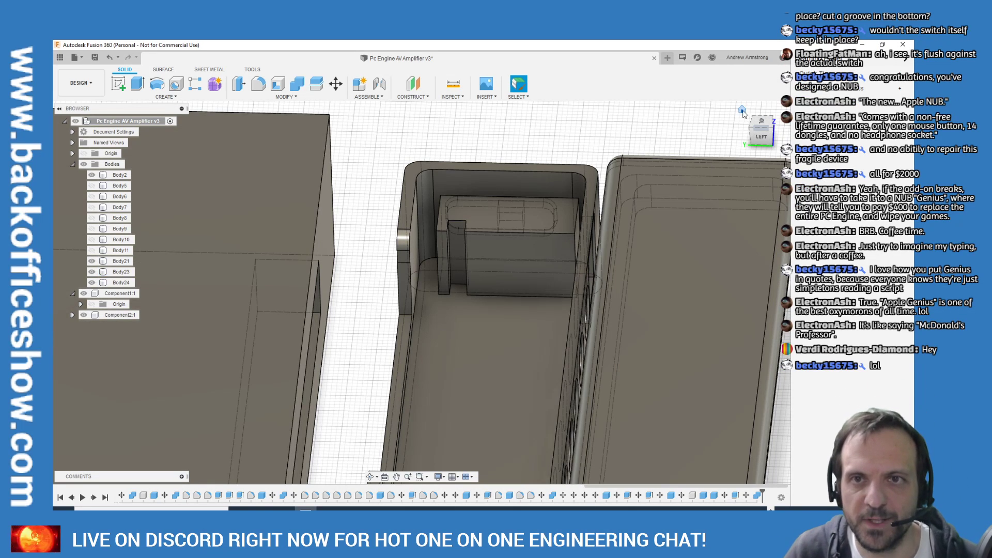
Delete the detached narrow strip beyond the case's switch end, accepting the removal of its referenced feature
{"action": "left_click", "coordinate": [741, 111]}
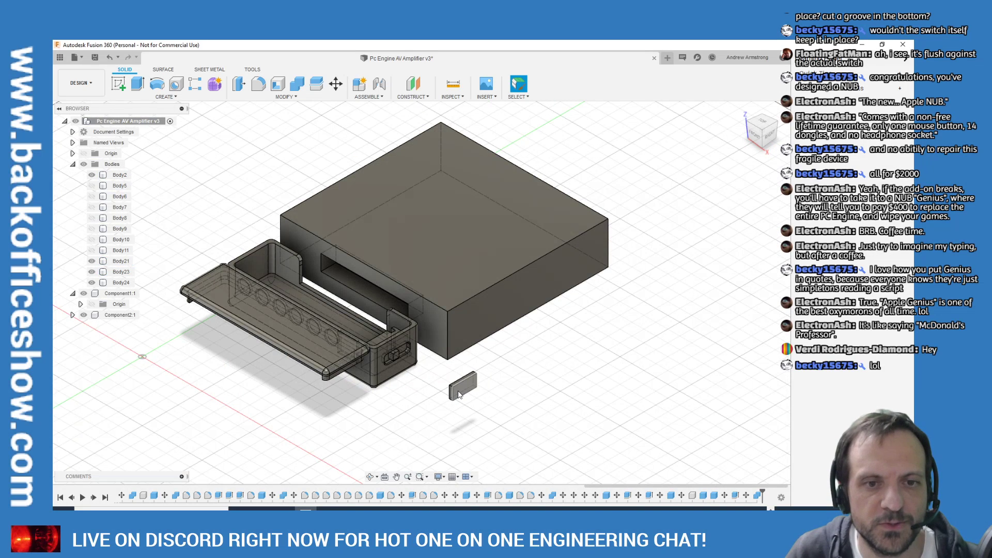
{"action": "scroll", "coordinate": [458, 395], "scroll_direction": "up", "scroll_amount": 2}
{"action": "left_click", "coordinate": [464, 393]}
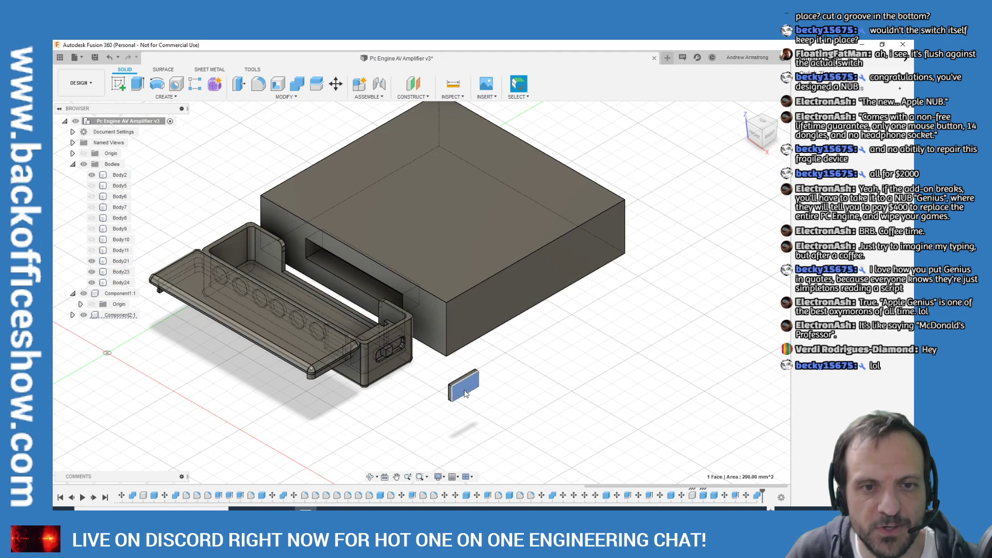
{"action": "left_click", "coordinate": [471, 377]}
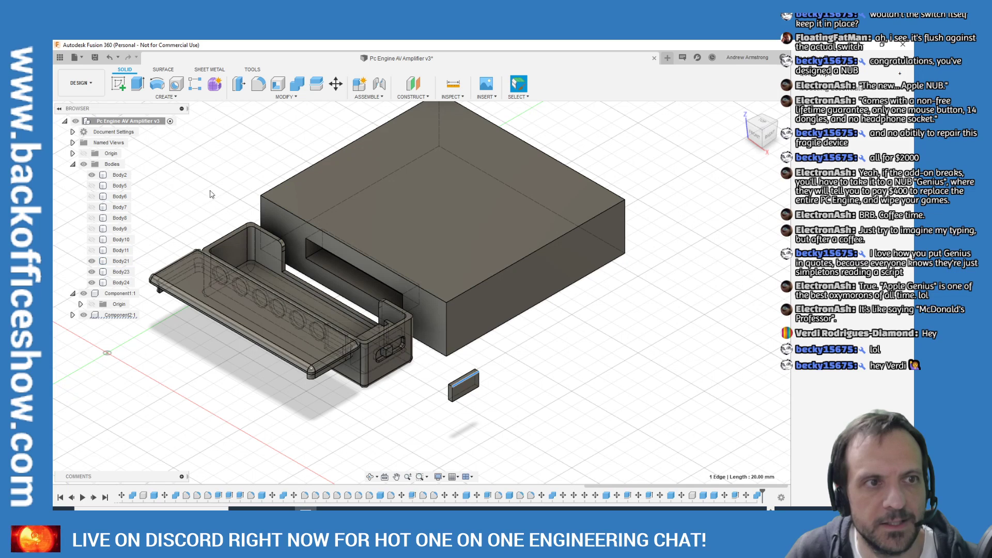
{"action": "left_click", "coordinate": [465, 390], "text": "shift"}
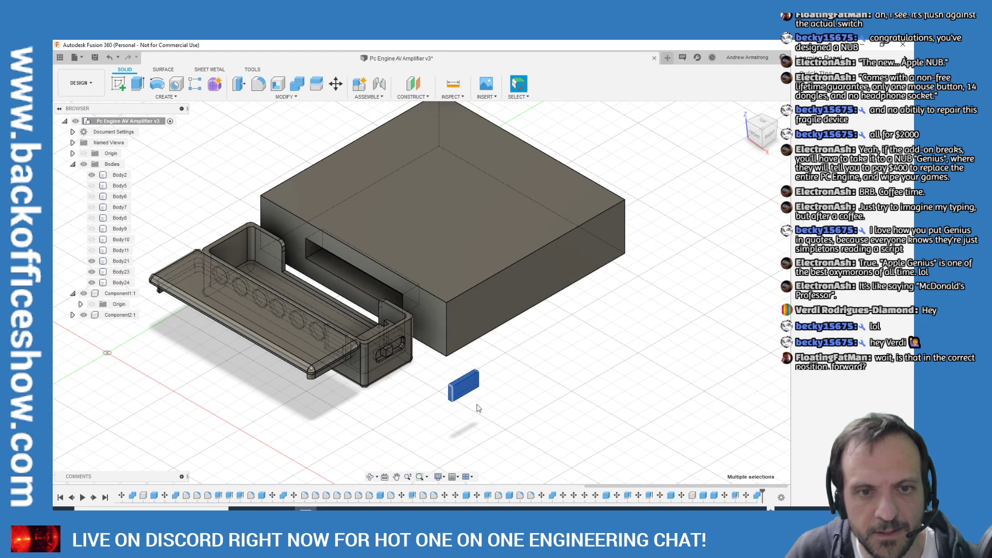
{"action": "right_click", "coordinate": [455, 384]}
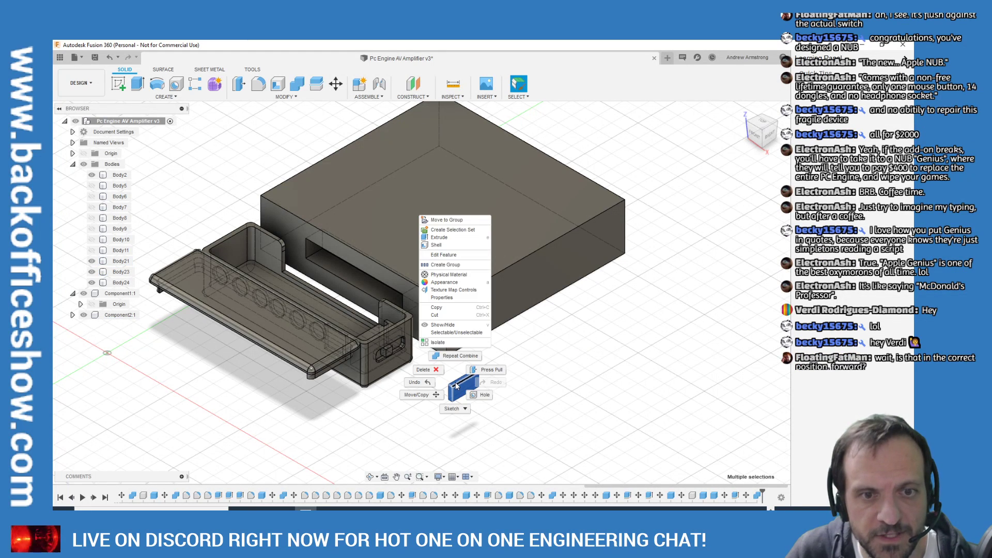
{"action": "left_click", "coordinate": [427, 373]}
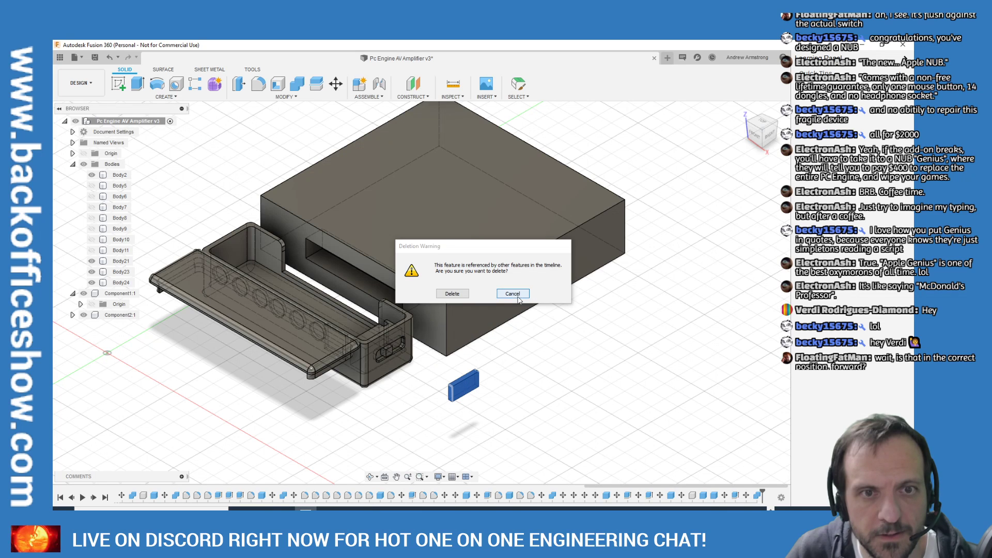
{"action": "left_click", "coordinate": [452, 294]}
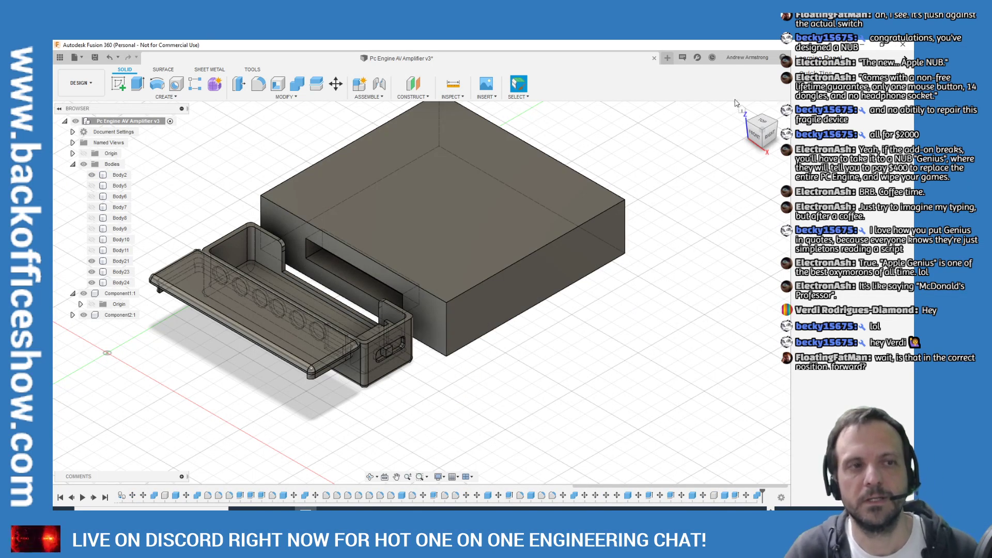
Move the switch block 70 mm outward through the case's switch end so it sits clear of the case
{"action": "scroll", "coordinate": [345, 353], "scroll_direction": "up", "scroll_amount": 2}
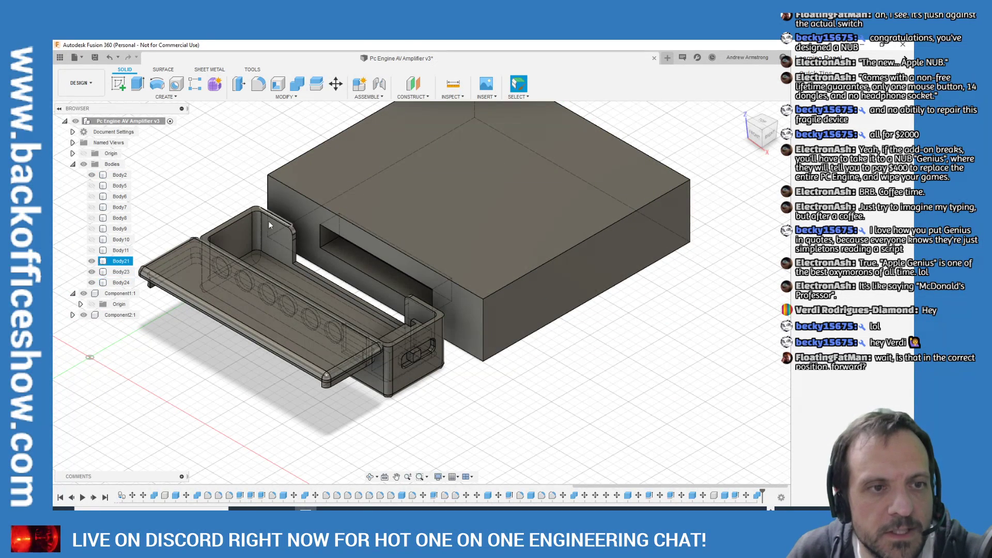
{"action": "left_click", "coordinate": [336, 84]}
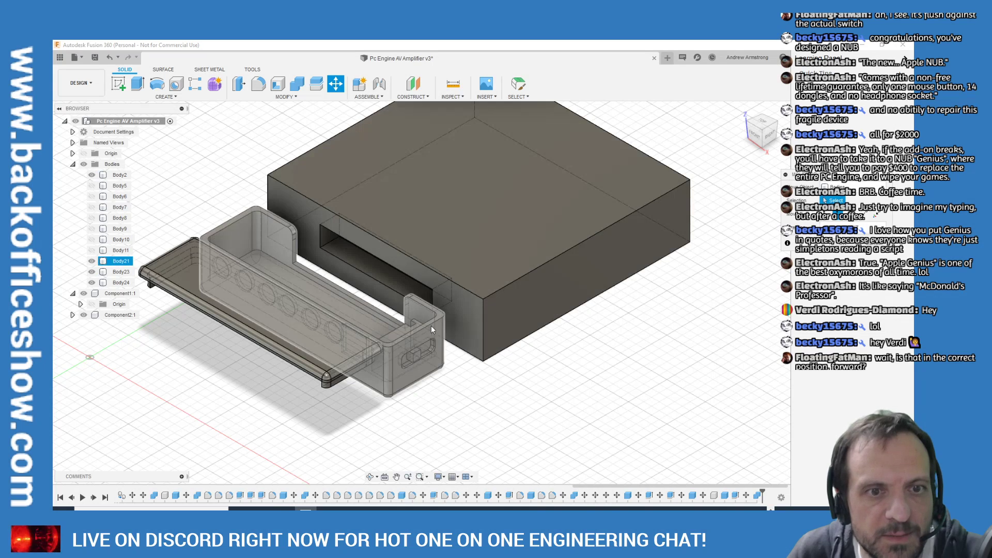
{"action": "left_click", "coordinate": [389, 334]}
{"action": "left_click_drag", "start_coordinate": [423, 362], "coordinate": [517, 424]}
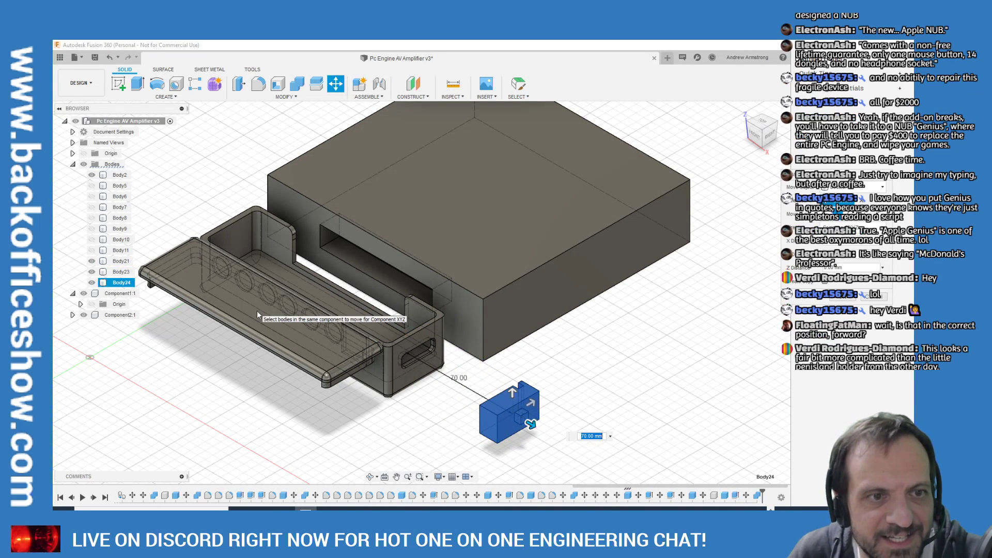
{"action": "scroll", "coordinate": [654, 370], "scroll_direction": "down", "scroll_amount": 2}
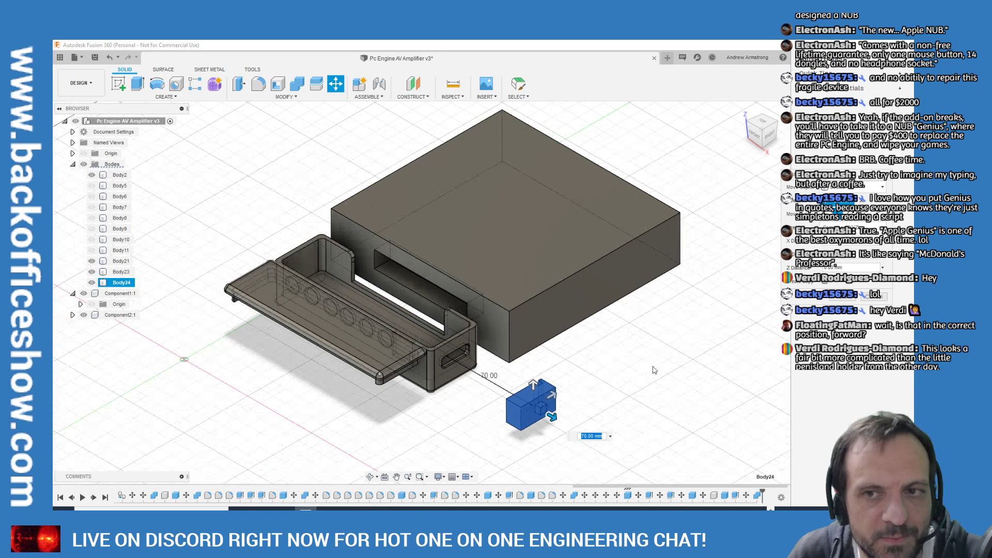
{"action": "left_click", "coordinate": [742, 111]}
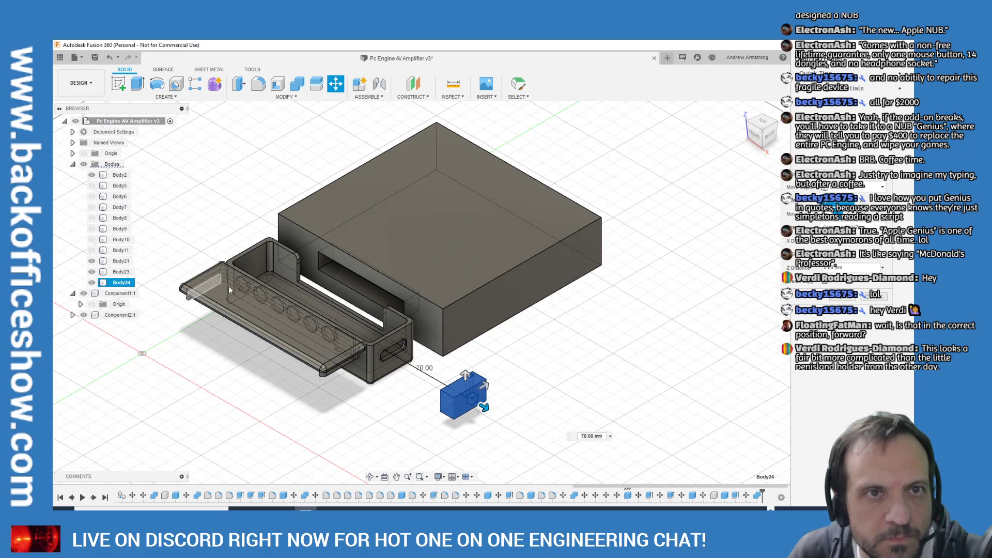
{"action": "scroll", "coordinate": [217, 286], "scroll_direction": "up", "scroll_amount": 2}
{"action": "scroll", "coordinate": [428, 320], "scroll_direction": "down", "scroll_amount": 3}
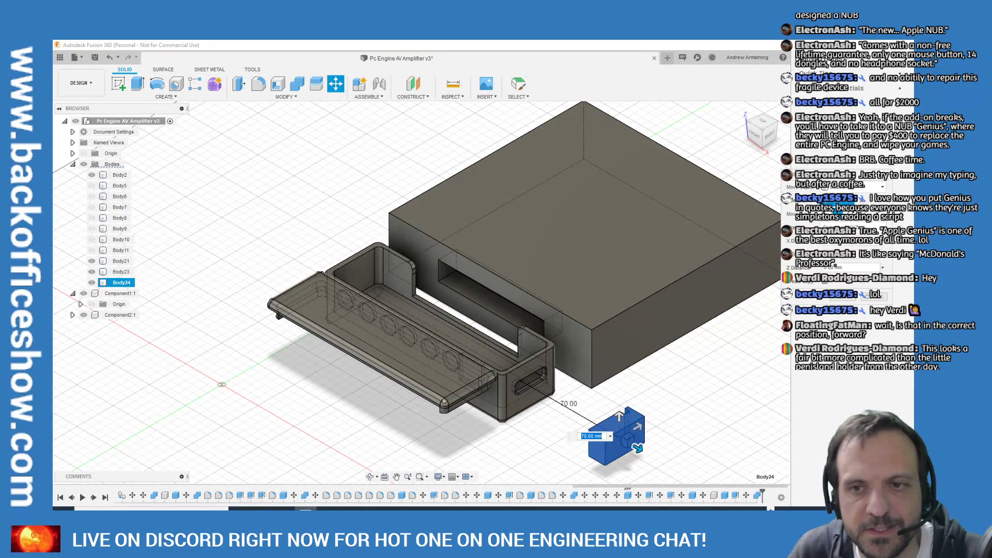
{"action": "left_click", "coordinate": [845, 298]}
Move the lid 35 mm away from the case's row of round holes so it sits clear of the case
{"action": "left_click", "coordinate": [359, 326]}
{"action": "left_click", "coordinate": [360, 115]}
{"action": "left_click", "coordinate": [336, 84]}
{"action": "left_click", "coordinate": [382, 376]}
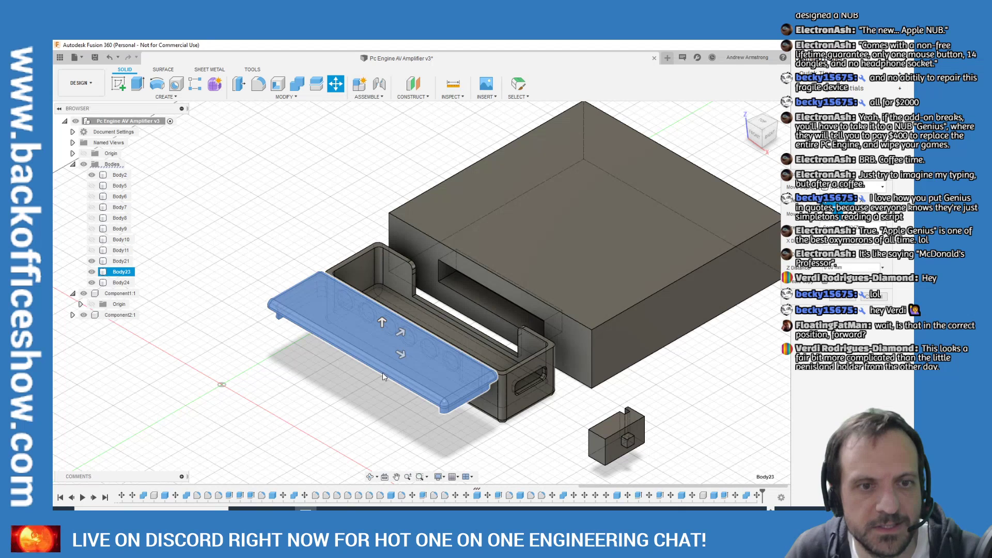
{"action": "left_click_drag", "start_coordinate": [400, 332], "coordinate": [349, 361]}
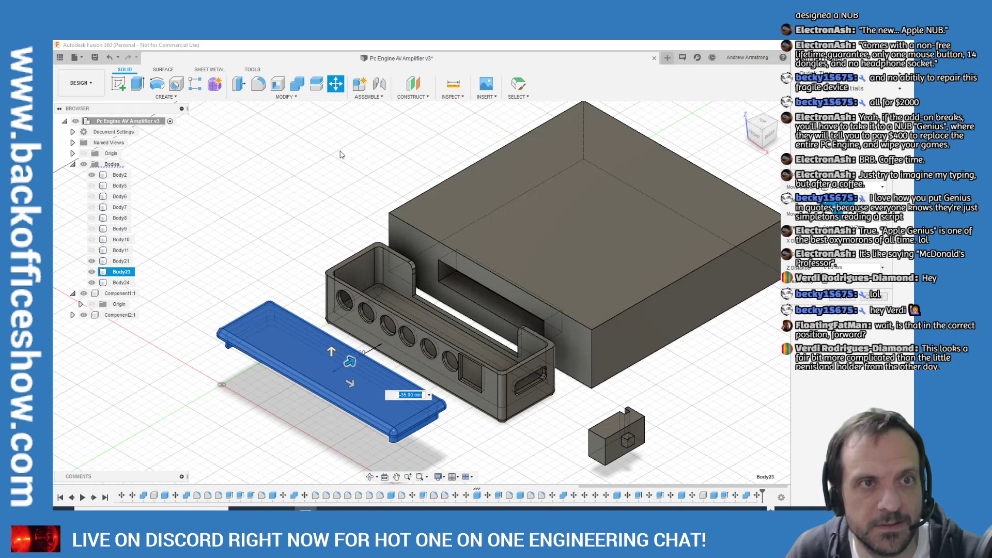
{"action": "left_click", "coordinate": [854, 299]}
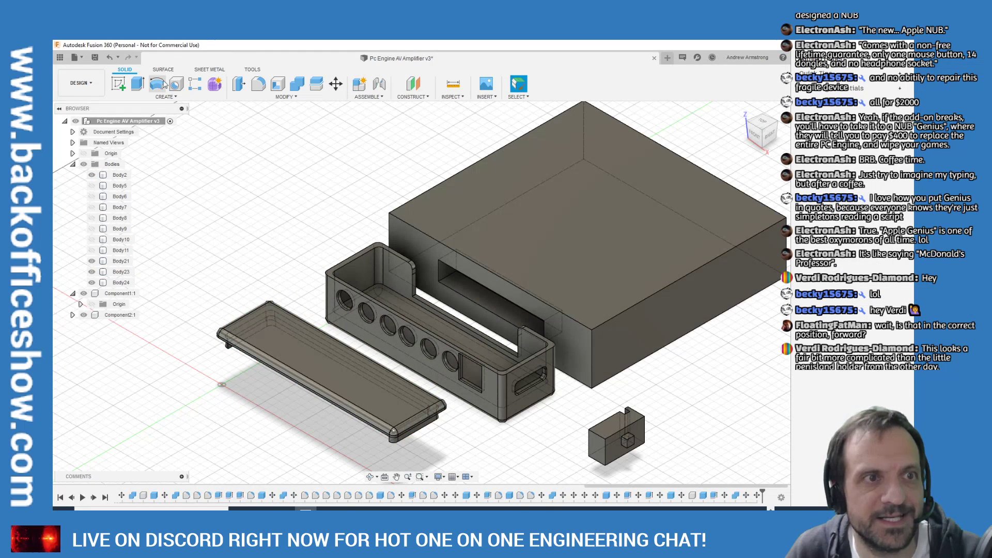
Save the design with the version description "PC Engine AV Amplifier"
{"action": "left_click", "coordinate": [94, 59]}
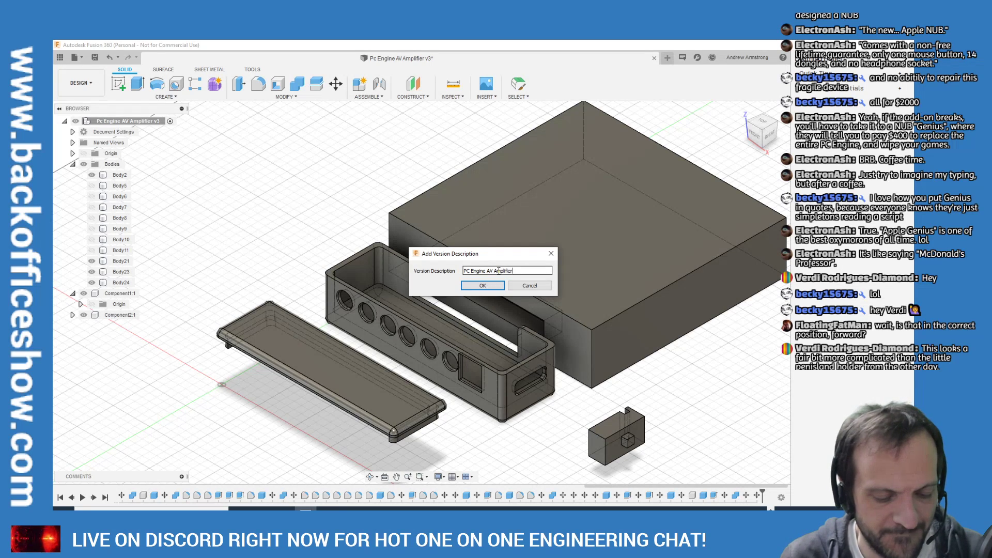
{"action": "key", "text": "Return"}
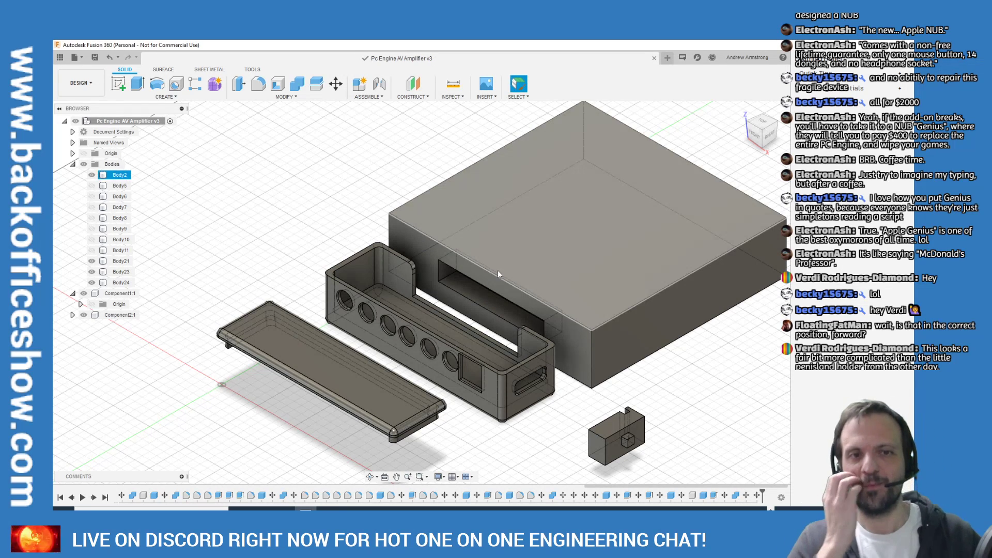
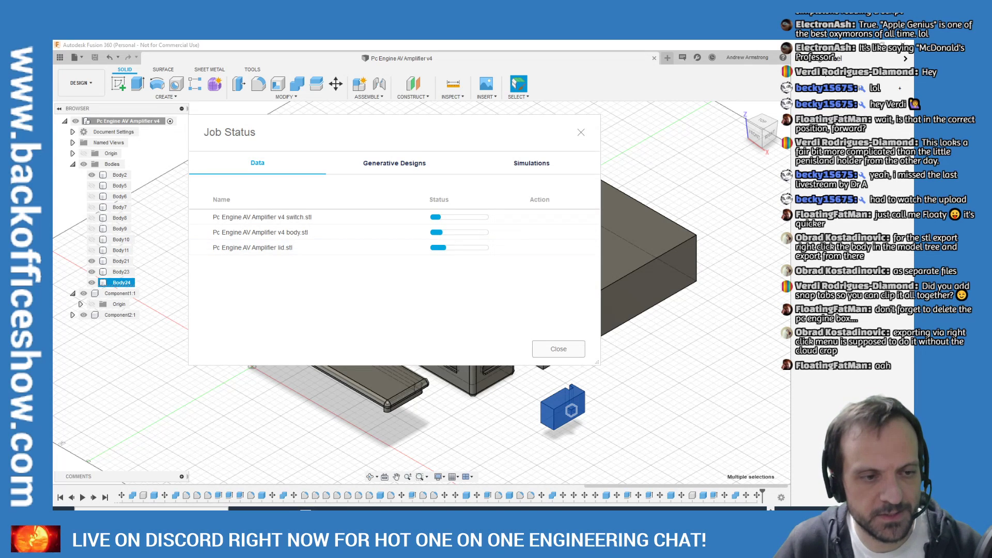
Launch Ultimaker Cura 4.6 while the switch, body and lid STL exports are processing
{"action": "key", "text": "super"}
{"action": "type", "text": "cura"}
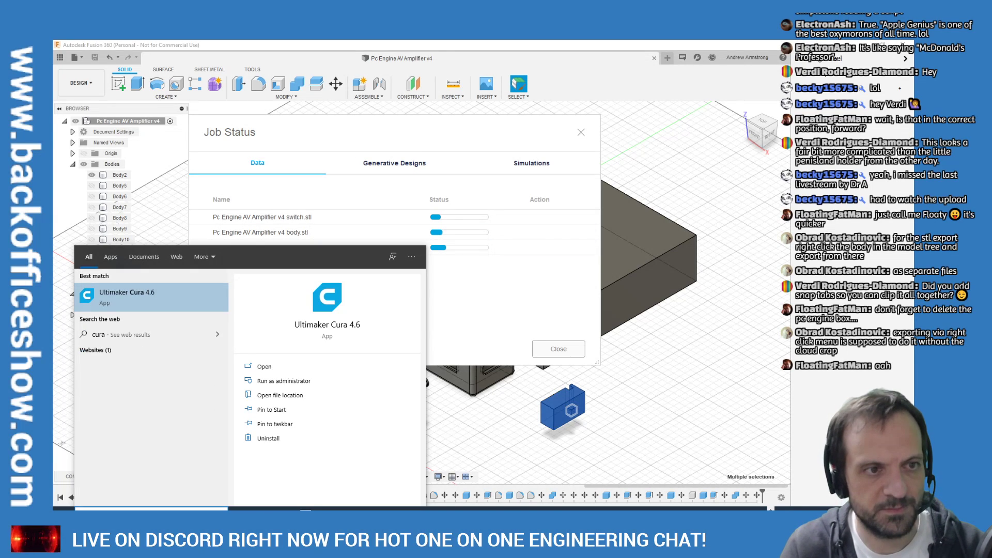
{"action": "key", "text": "Return"}
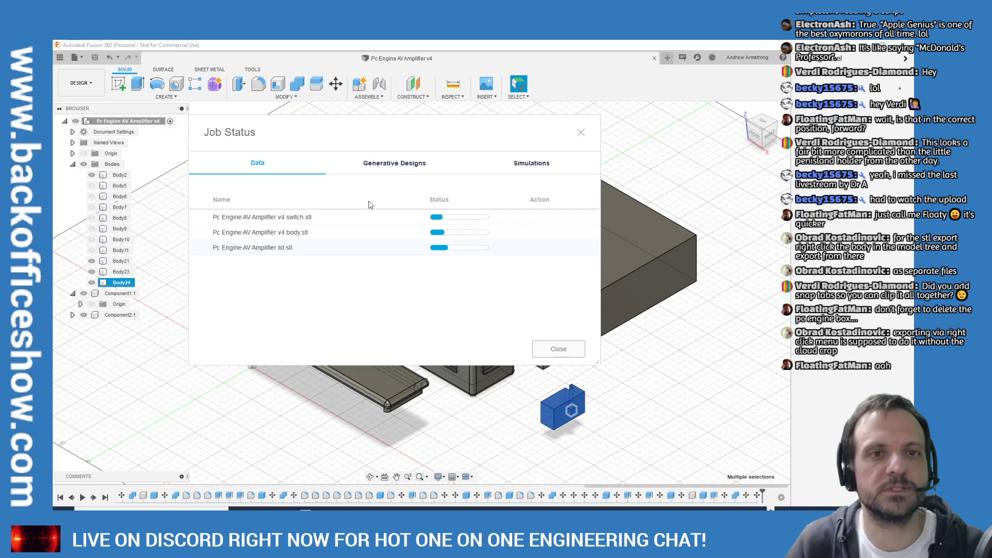
Start exporting the design as a Fusion 360 archive and set its name to "Pc Engine AV Amplifier Enclosure"
{"action": "left_click", "coordinate": [76, 57]}
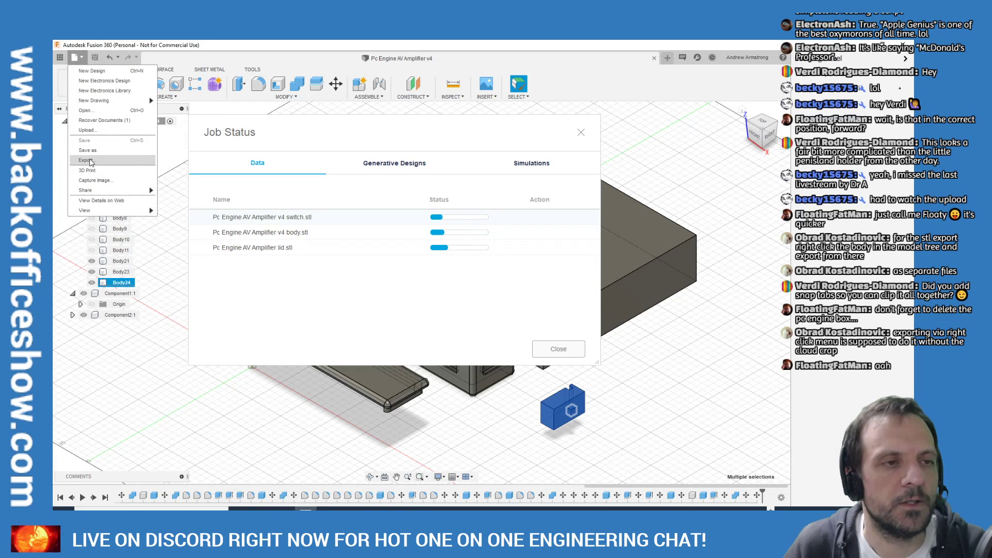
{"action": "left_click", "coordinate": [88, 161]}
{"action": "double_click", "coordinate": [401, 128]}
{"action": "type", "text": "Enclose"}
{"action": "key", "text": "BackSpace"}
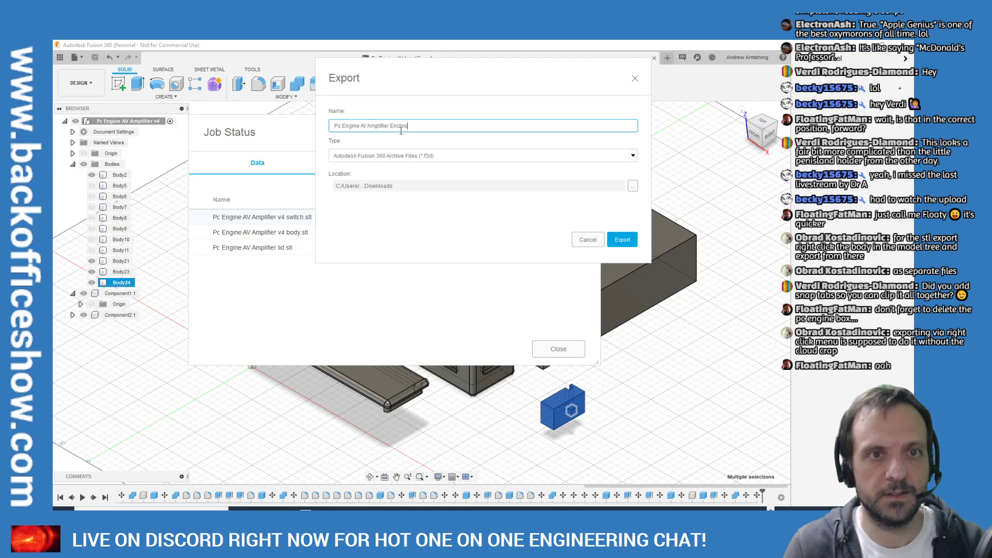
{"action": "type", "text": "ures"}
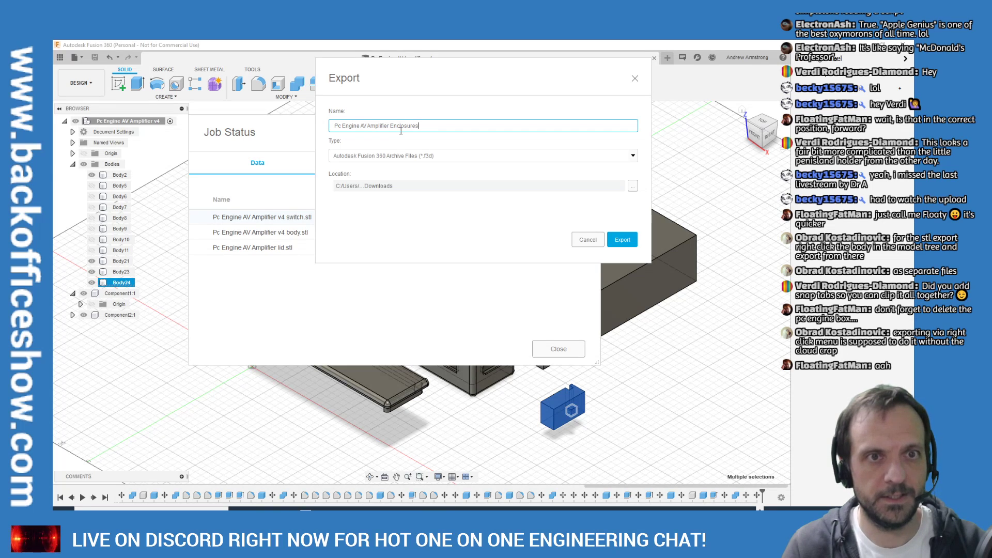
{"action": "key", "text": "BackSpace"}
Prefix the export name with "The backoffice - " and export the .f3d archive to the Downloads folder
{"action": "key", "text": "Home"}
{"action": "type", "text": "Backoffice"}
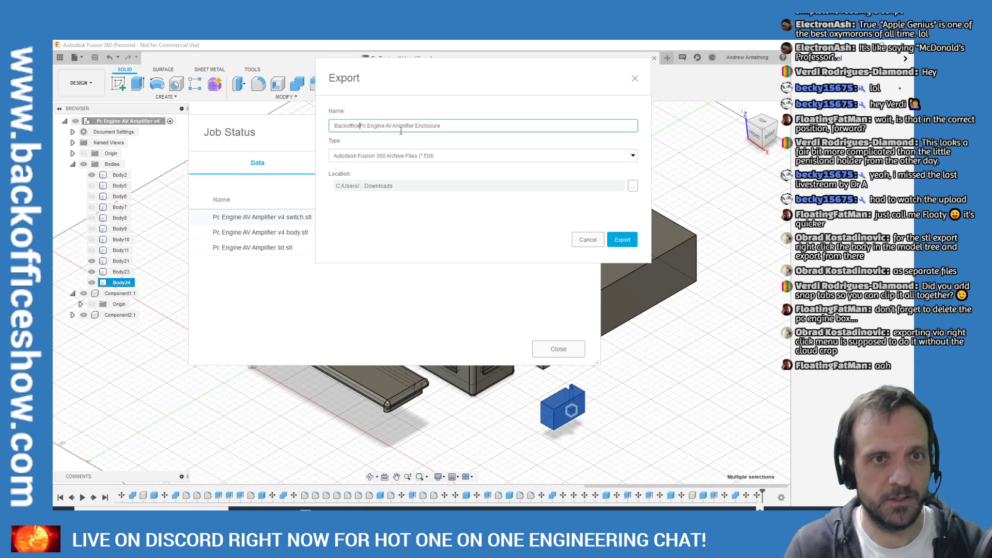
{"action": "key", "text": "Home"}
{"action": "key", "text": "Delete"}
{"action": "type", "text": "b"}
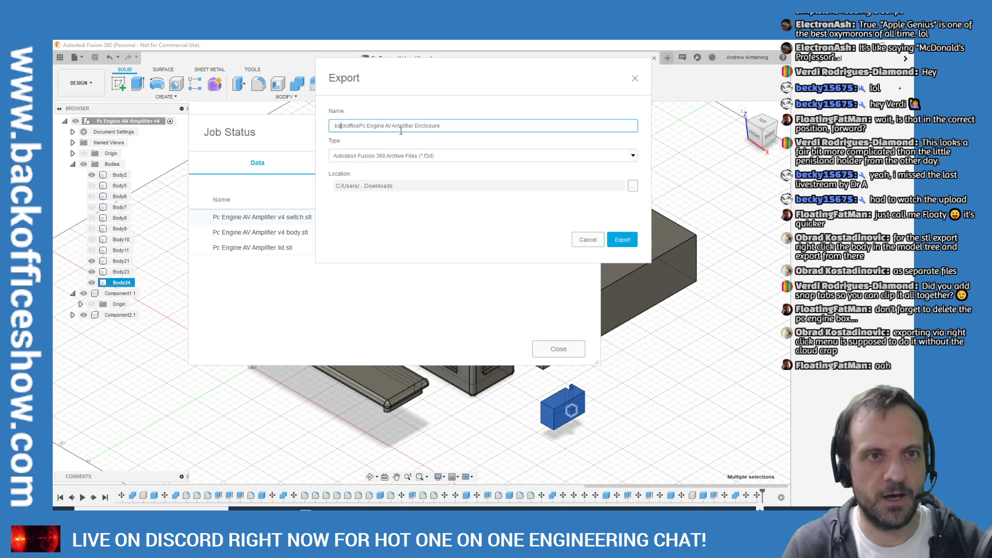
{"action": "type", "text": "The"}
{"action": "key", "text": "Right"}
{"action": "key", "text": "Right"}
{"action": "key", "text": "Right"}
{"action": "key", "text": "Right"}
{"action": "key", "text": "Right"}
{"action": "key", "text": "Right"}
{"action": "key", "text": "Right"}
{"action": "key", "text": "Right"}
{"action": "key", "text": "Right"}
{"action": "key", "text": "Right"}
{"action": "type", "text": "-"}
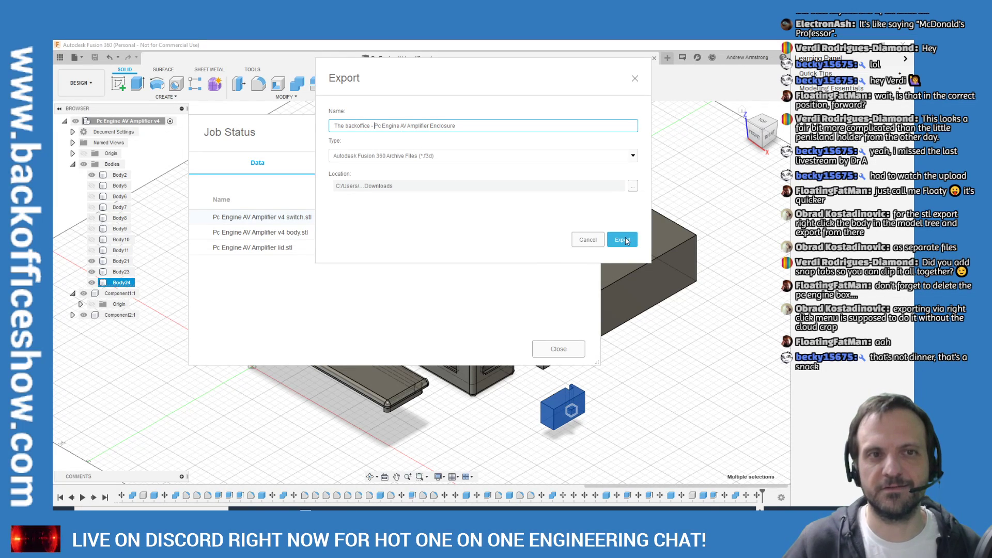
{"action": "left_click", "coordinate": [622, 240]}
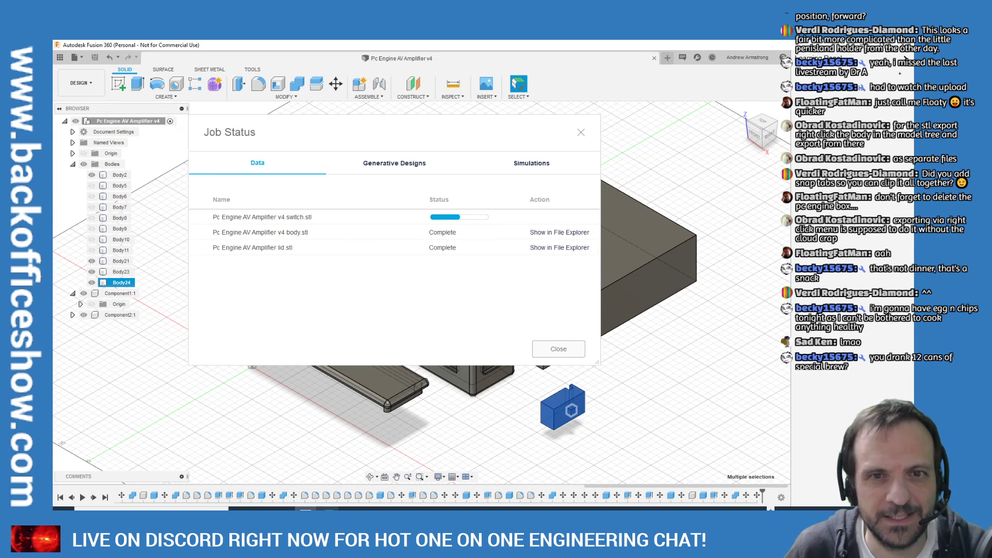
Bring Ultimaker Cura into view, then switch to Thingiverse in the browser and place its window in front of Cura
{"action": "left_click", "coordinate": [327, 508]}
{"action": "left_click_drag", "start_coordinate": [413, 70], "coordinate": [460, 64]}
{"action": "left_click", "coordinate": [279, 509]}
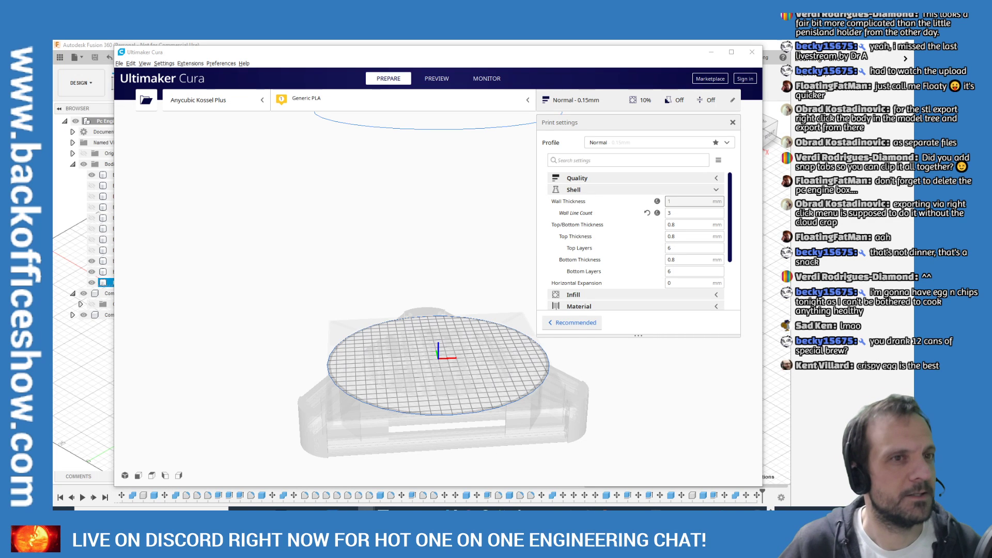
{"action": "left_click_drag", "start_coordinate": [451, 103], "coordinate": [587, 71]}
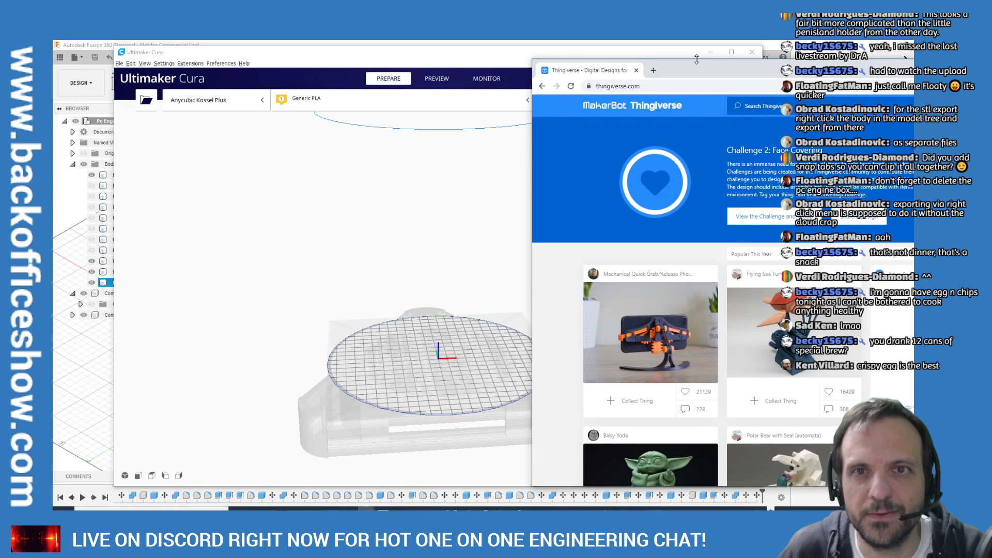
{"action": "left_click_drag", "start_coordinate": [703, 71], "coordinate": [250, 60]}
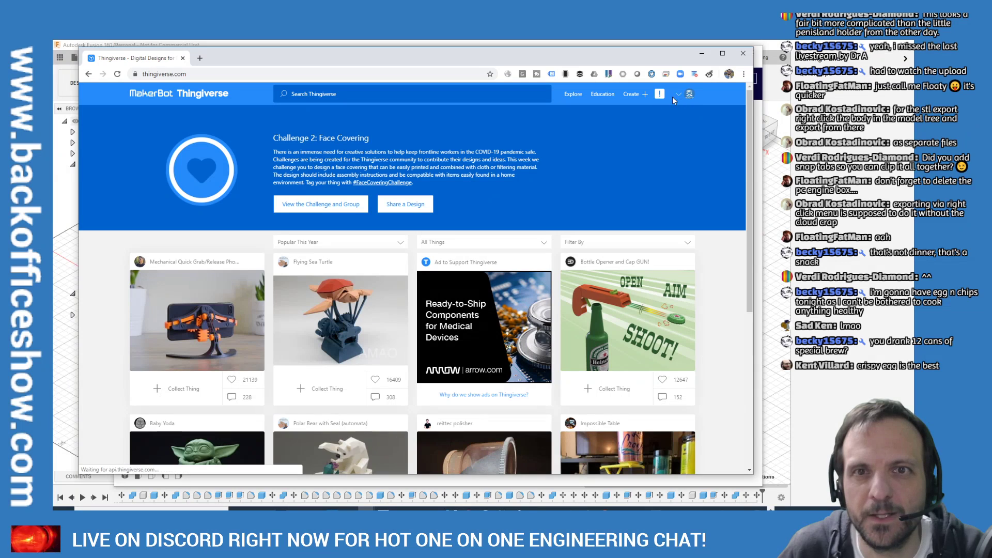
Create a new Thingiverse thing and upload the enclosure .f3d archive with the body, lid and switch STL files
{"action": "mouse_move", "coordinate": [633, 97]}
{"action": "left_click", "coordinate": [644, 116]}
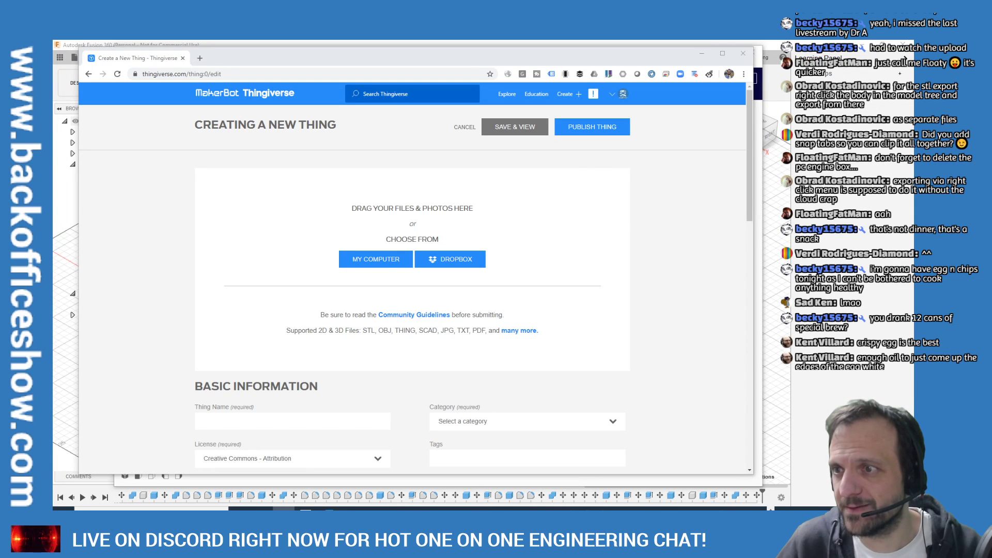
{"action": "left_click_drag", "start_coordinate": [443, 192], "coordinate": [418, 220]}
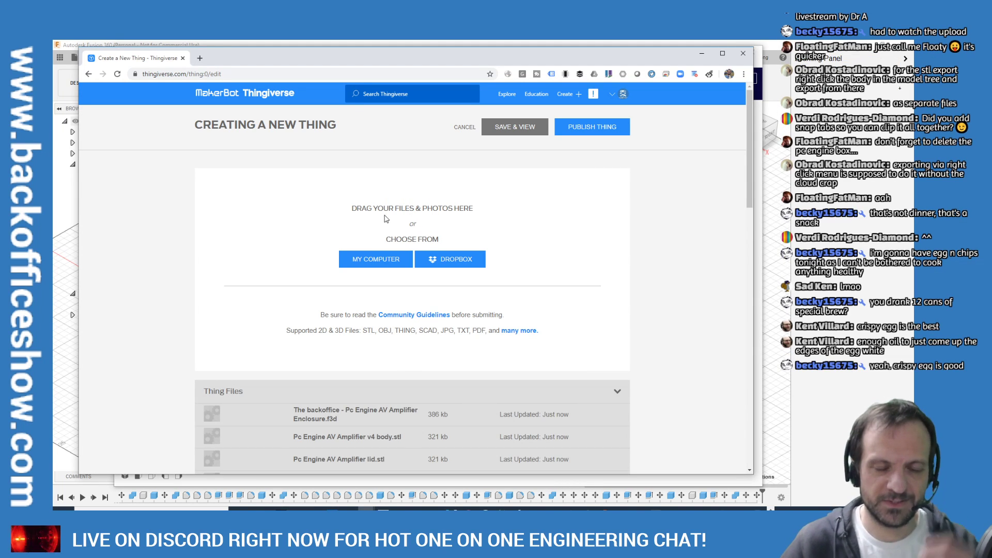
Name the thing "PC Engine AV Amplifier PCB Enclosure"
{"action": "scroll", "coordinate": [560, 231], "scroll_direction": "down", "scroll_amount": 4}
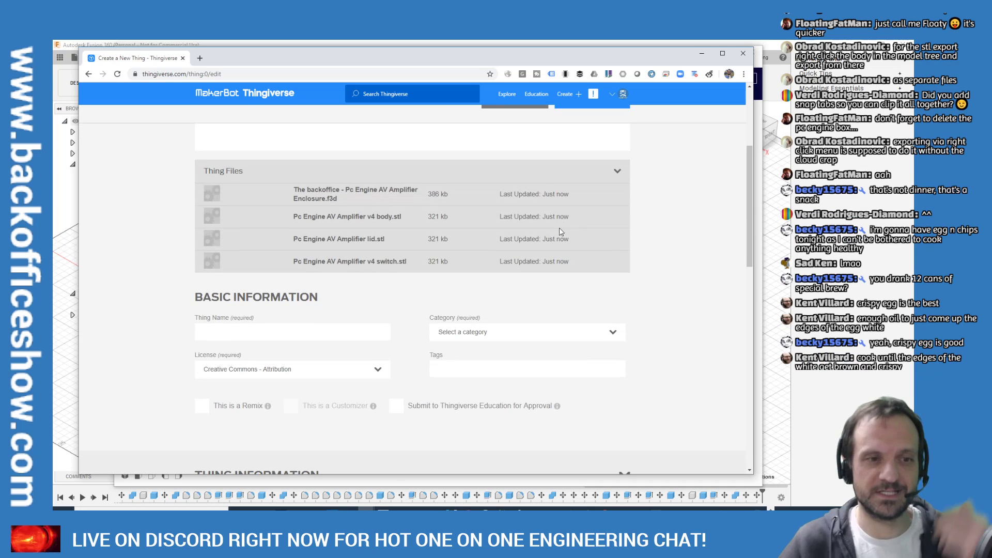
{"action": "left_click", "coordinate": [245, 333]}
{"action": "type", "text": "PC Engine AV "}
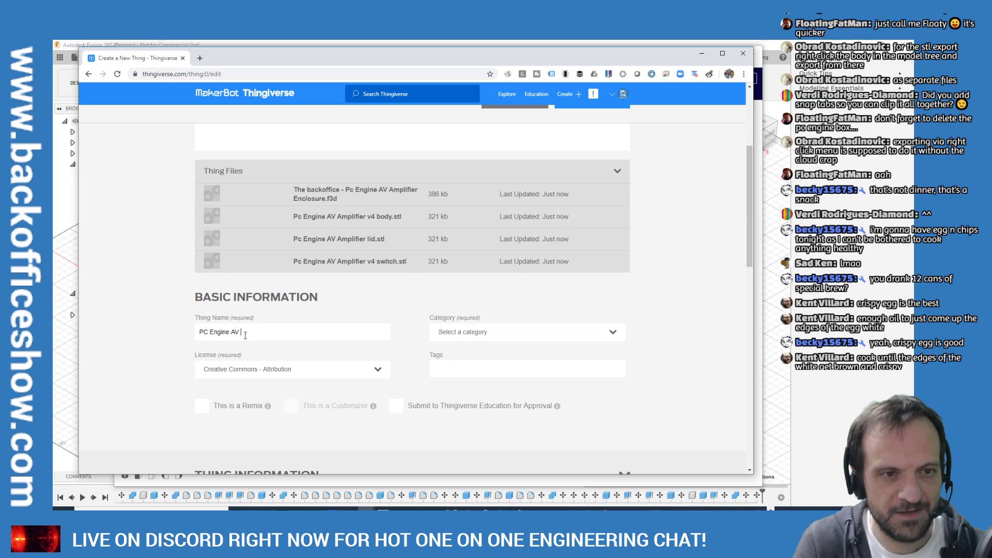
{"action": "type", "text": "Amplifier"}
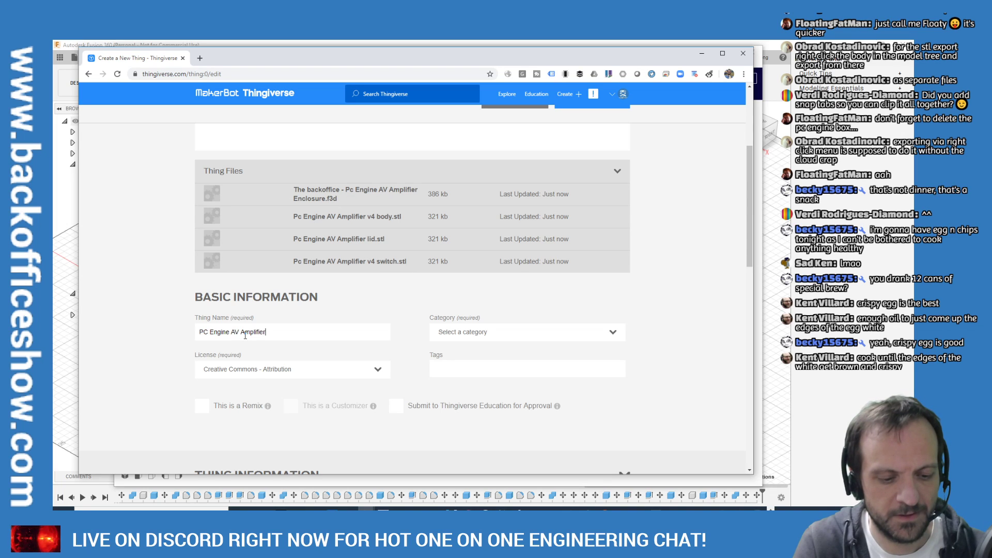
{"action": "type", "text": " Enclosure"}
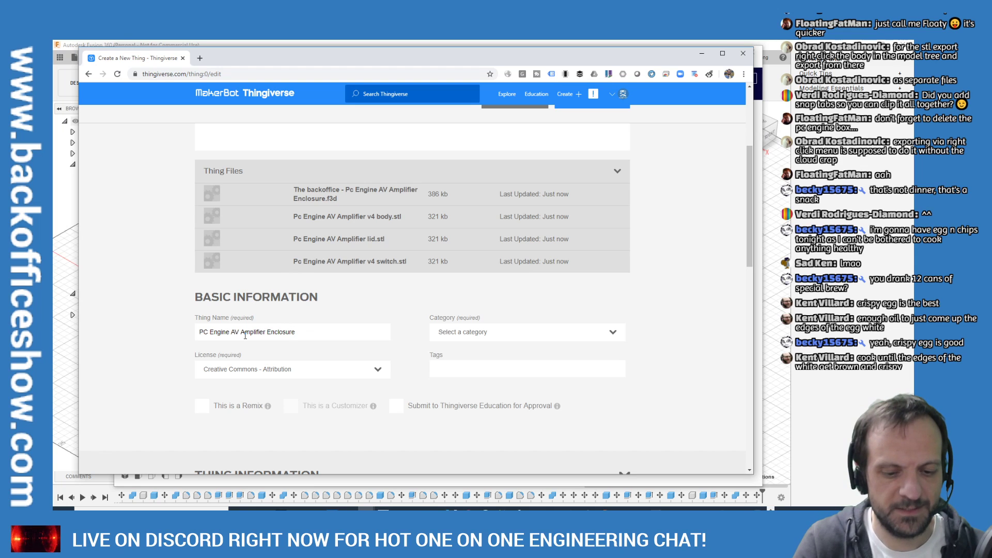
{"action": "key", "text": "ctrl+Left"}
{"action": "type", "text": "PCB"}
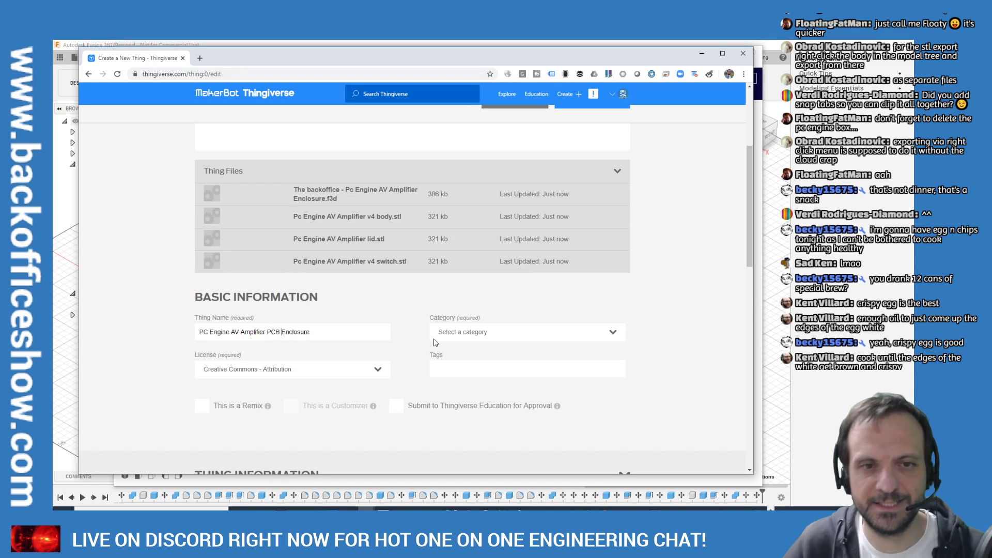
Set the thing's category to 3D Printing and keep the Creative Commons - Attribution license
{"action": "left_click", "coordinate": [479, 336]}
{"action": "left_click", "coordinate": [471, 356]}
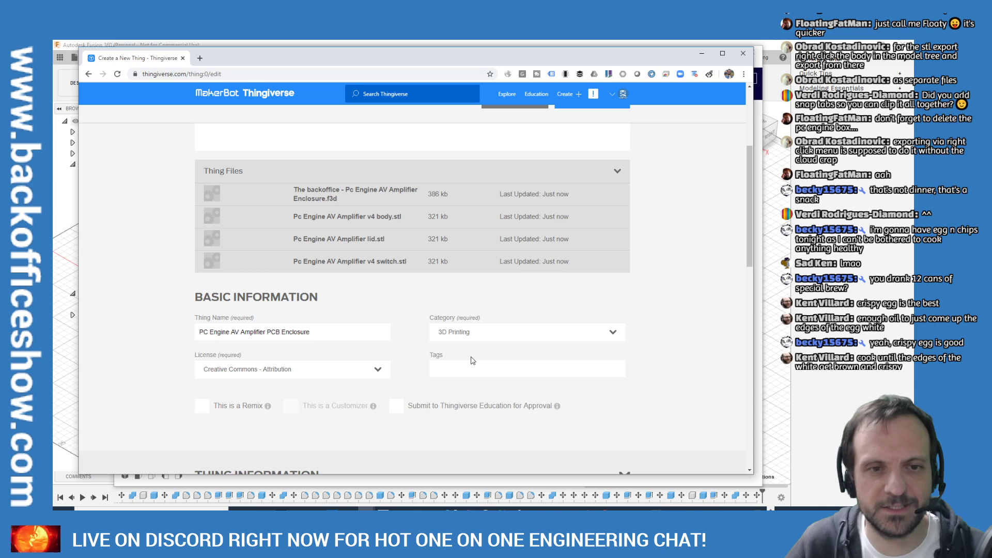
{"action": "scroll", "coordinate": [579, 313], "scroll_direction": "down", "scroll_amount": 2}
{"action": "left_click", "coordinate": [279, 286]}
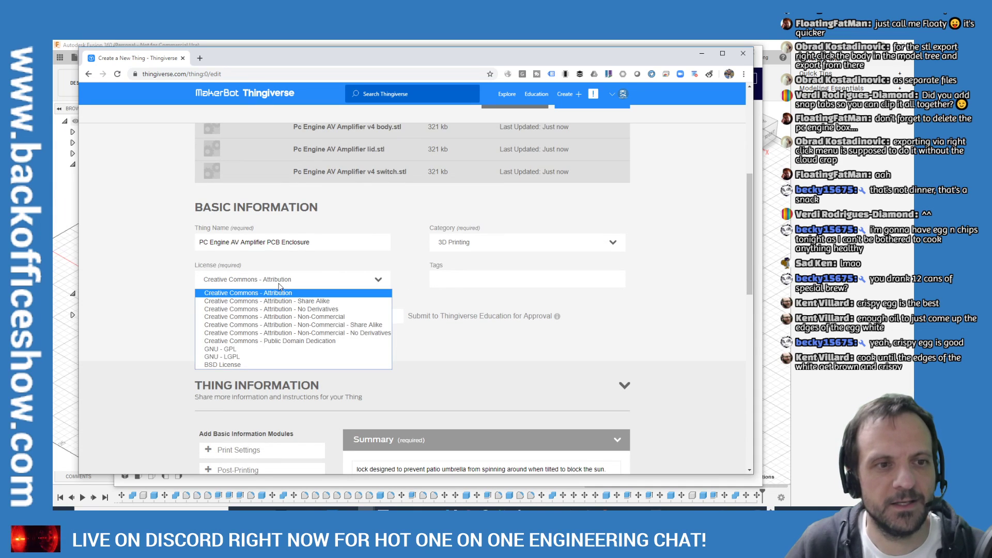
{"action": "left_click", "coordinate": [279, 285]}
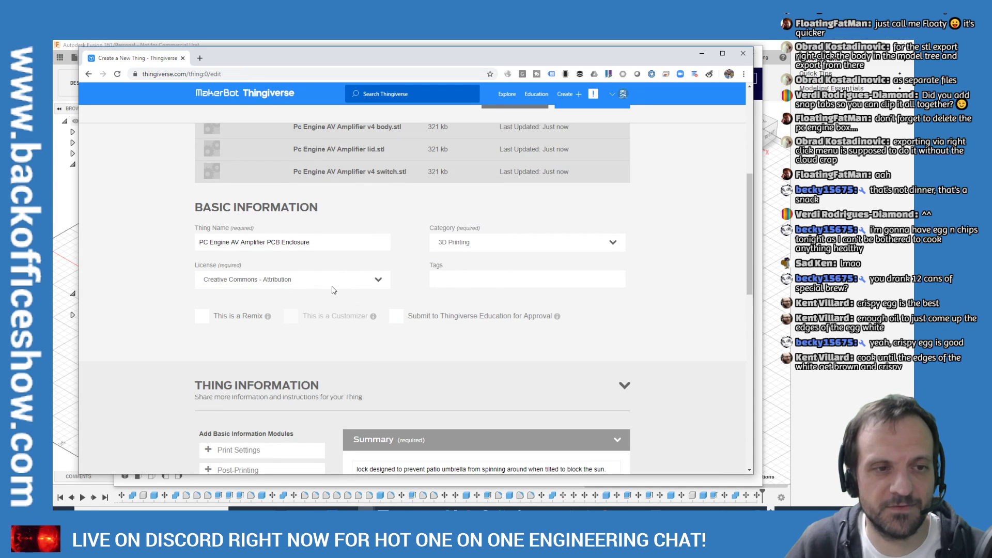
Add the suggested tag "pcengine" to the thing
{"action": "left_click", "coordinate": [465, 285]}
{"action": "type", "text": "PC Engine"}
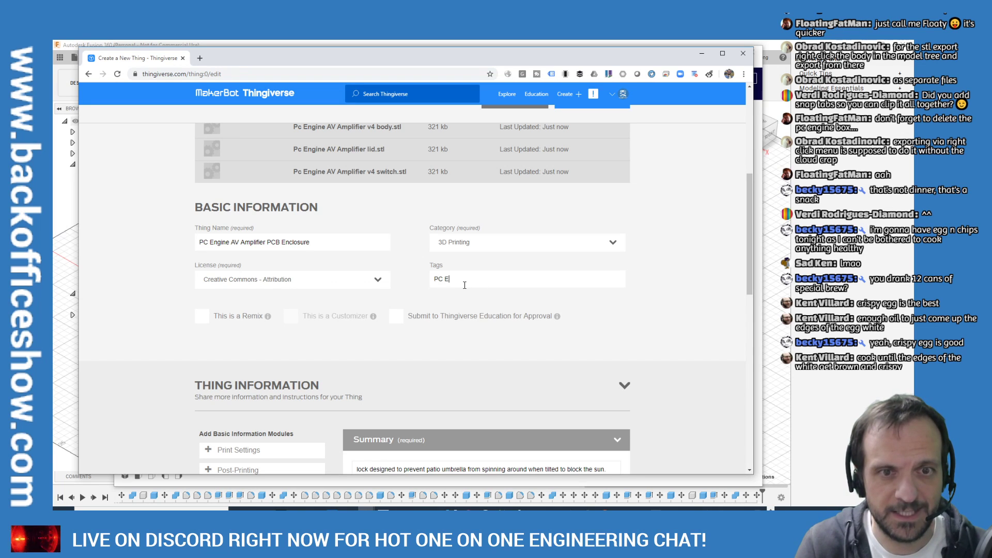
{"action": "key", "text": "BackSpace"}
{"action": "key", "text": "BackSpace"}
{"action": "key", "text": "BackSpace"}
{"action": "key", "text": "BackSpace"}
{"action": "key", "text": "BackSpace"}
{"action": "key", "text": "BackSpace"}
{"action": "key", "text": "BackSpace"}
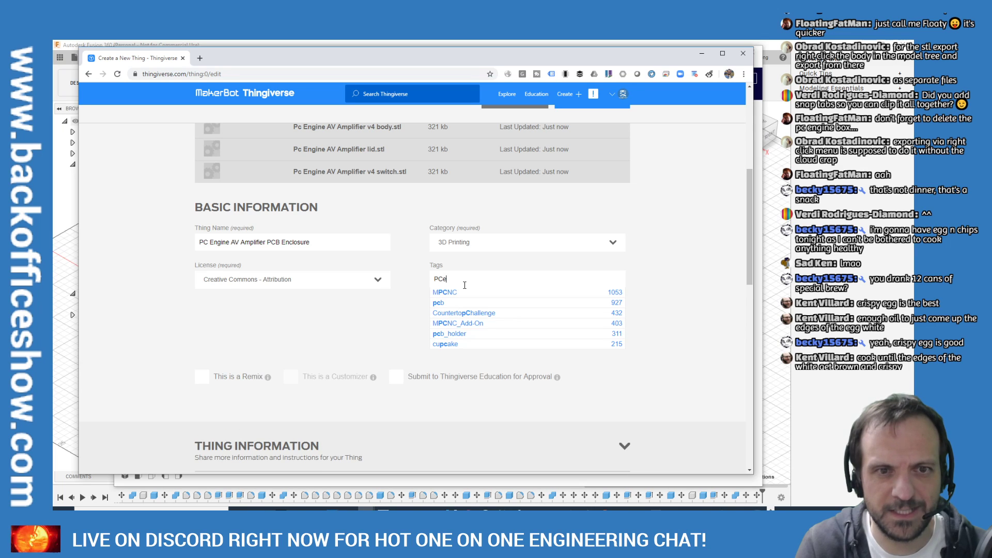
{"action": "key", "text": "BackSpace"}
{"action": "key", "text": "BackSpace"}
{"action": "type", "text": "pcen"}
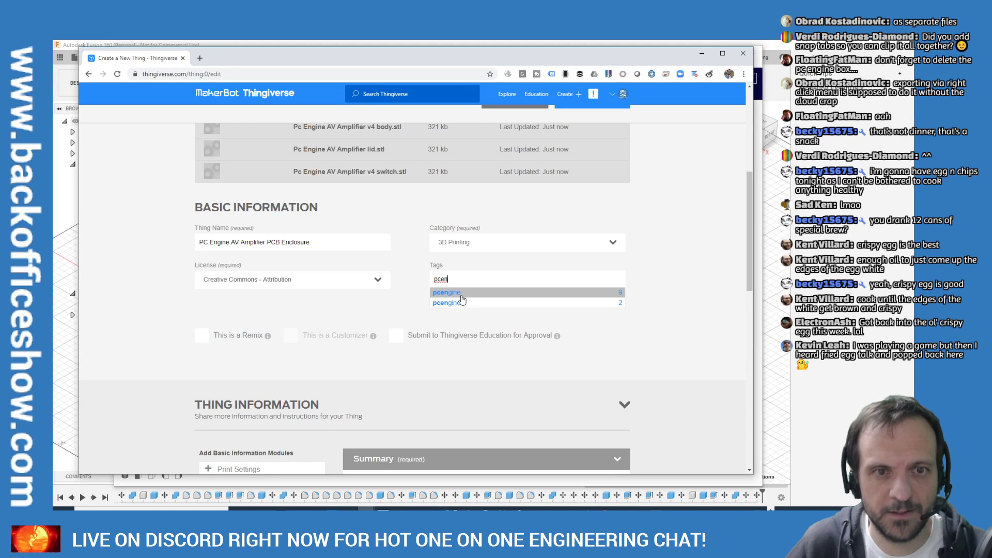
{"action": "left_click", "coordinate": [463, 293]}
Add the tags "enclosure" and "fusion_360" to the thing
{"action": "type", "text": "enclosure"}
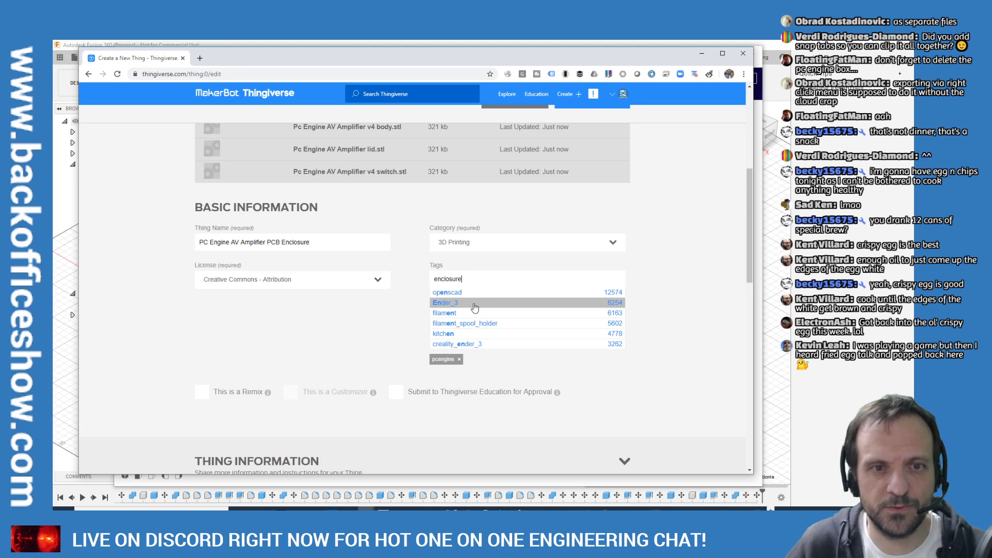
{"action": "left_click", "coordinate": [462, 293]}
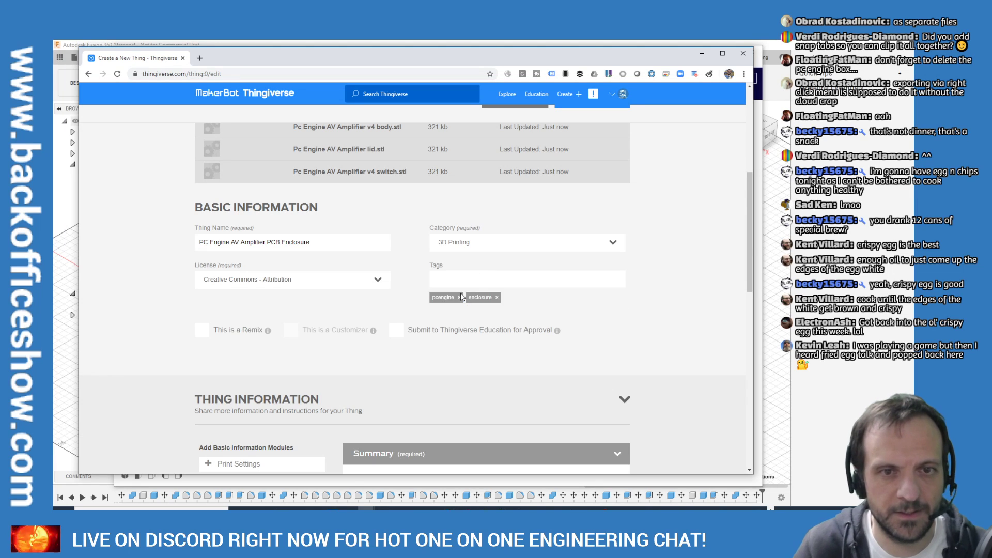
{"action": "type", "text": "fusion"}
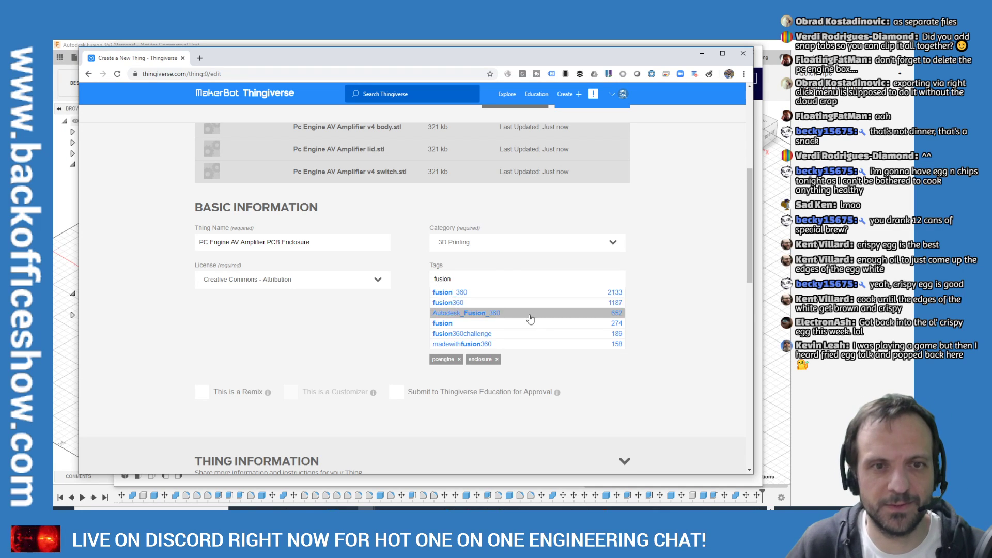
{"action": "left_click", "coordinate": [454, 293]}
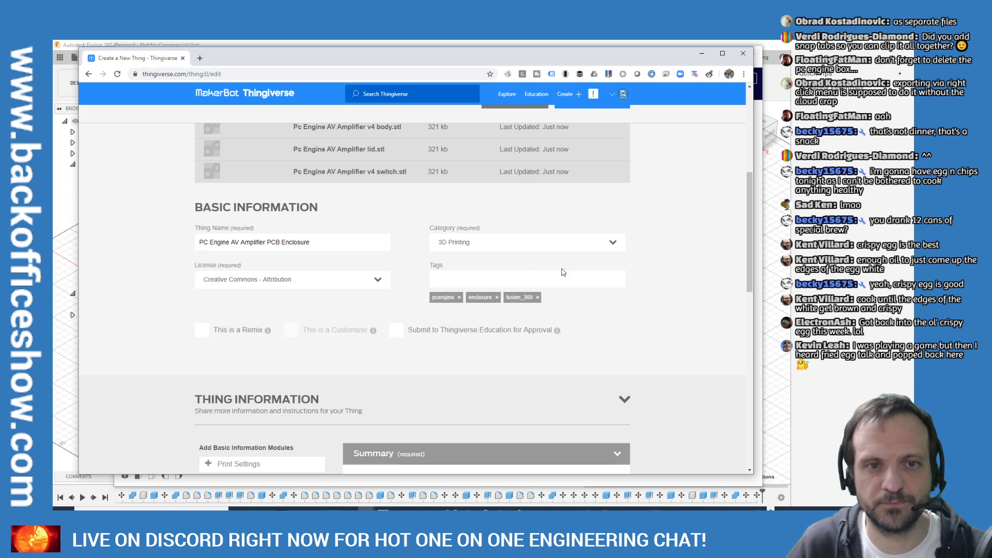
Add the suggested tag "fusion360" to the thing
{"action": "type", "text": "fusu"}
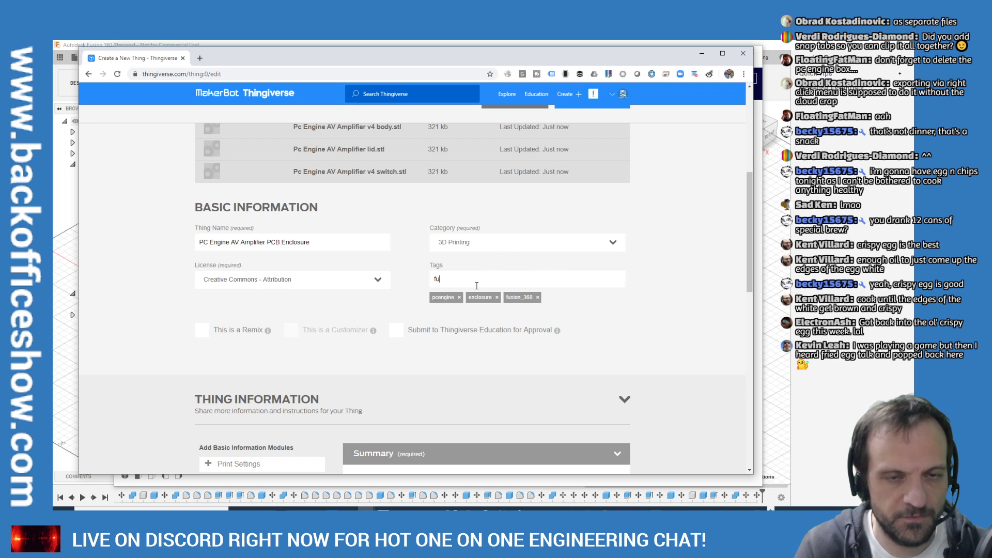
{"action": "key", "text": "BackSpace"}
{"action": "key", "text": "BackSpace"}
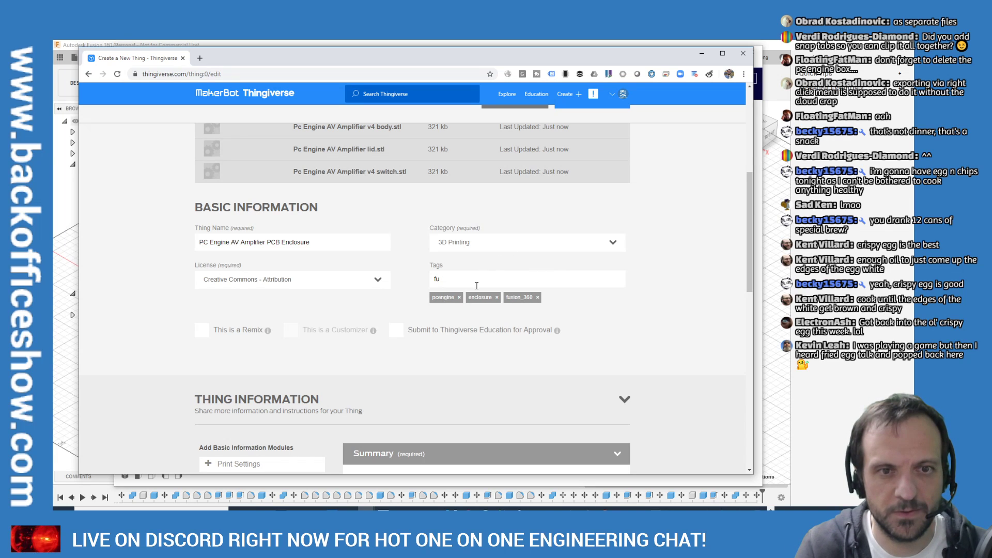
{"action": "type", "text": "sion"}
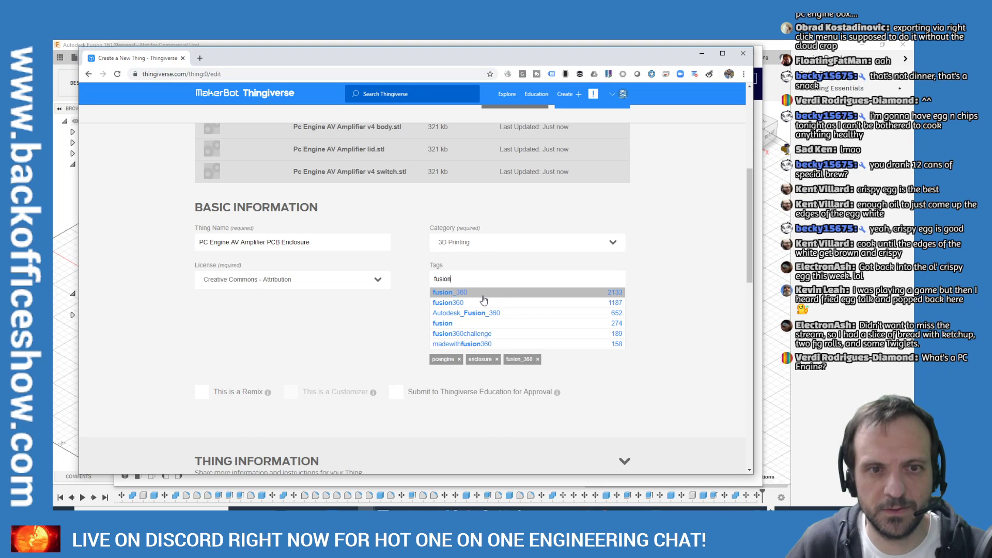
{"action": "left_click", "coordinate": [480, 304]}
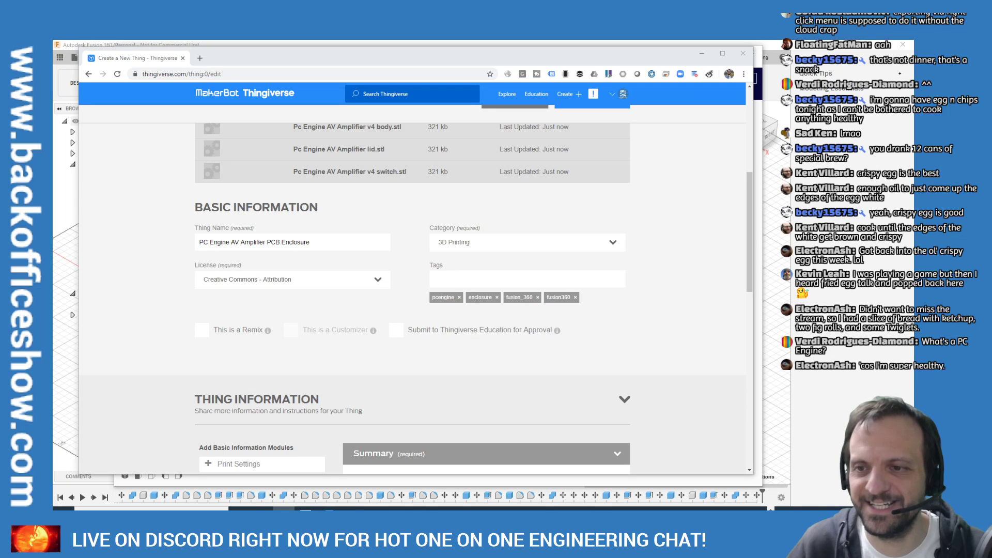
{"action": "scroll", "coordinate": [560, 362], "scroll_direction": "down", "scroll_amount": 5}
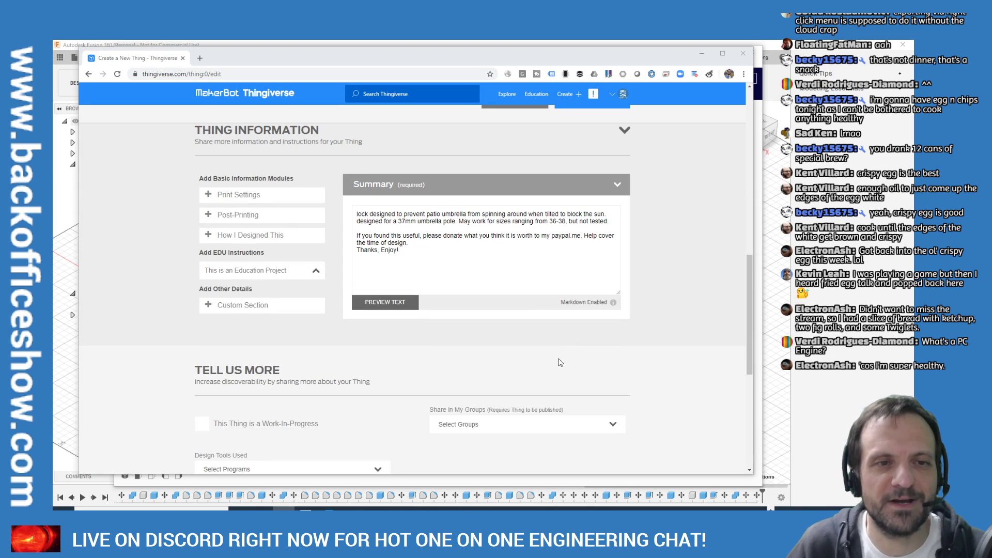
{"action": "left_click", "coordinate": [433, 219]}
{"action": "key", "text": "ctrl+a"}
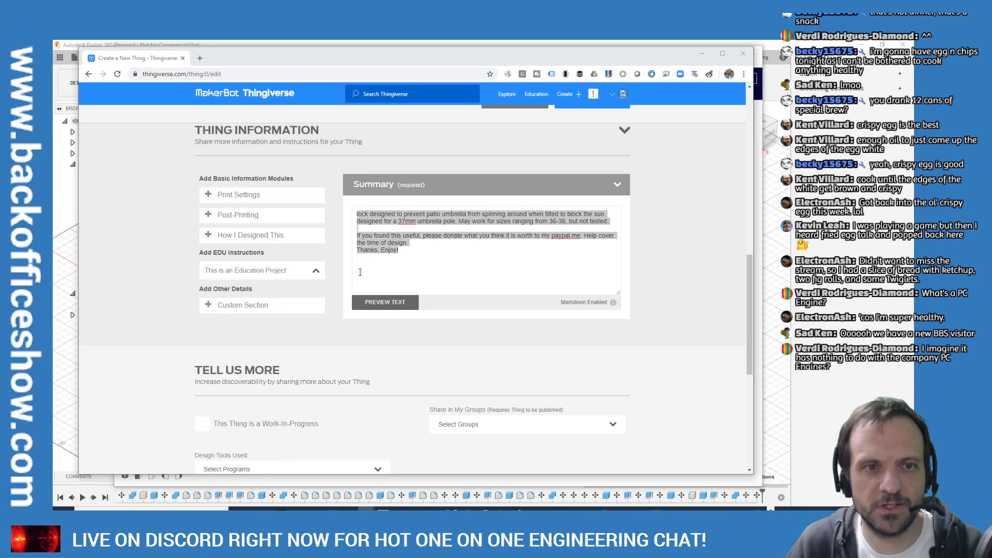
{"action": "key", "text": "alt+Tab"}
{"action": "left_click_drag", "start_coordinate": [467, 252], "coordinate": [349, 206]}
{"action": "type", "text": "https://youtu.be/4OvusfclyOI"}
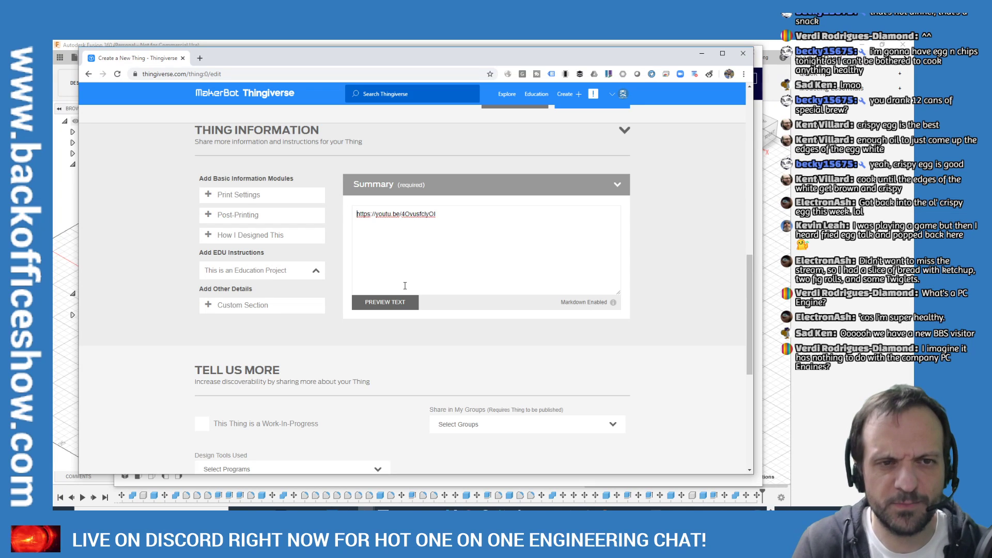
{"action": "key", "text": "Return"}
{"action": "key", "text": "Return"}
{"action": "key", "text": "Up"}
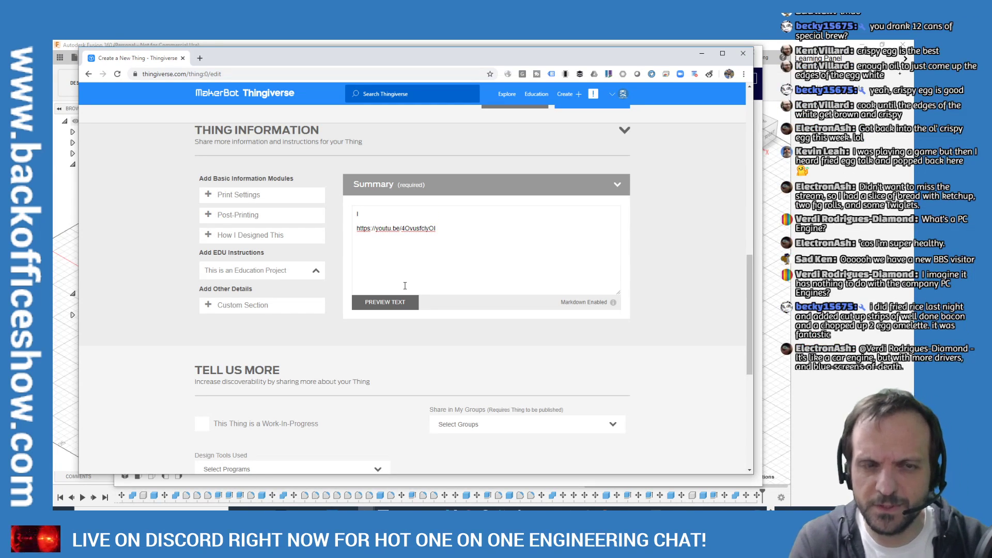
Start the summary with "I have made an enclsoure for the PC Engine AV amplifier that you can get from eBay etc."
{"action": "type", "text": "I have made "}
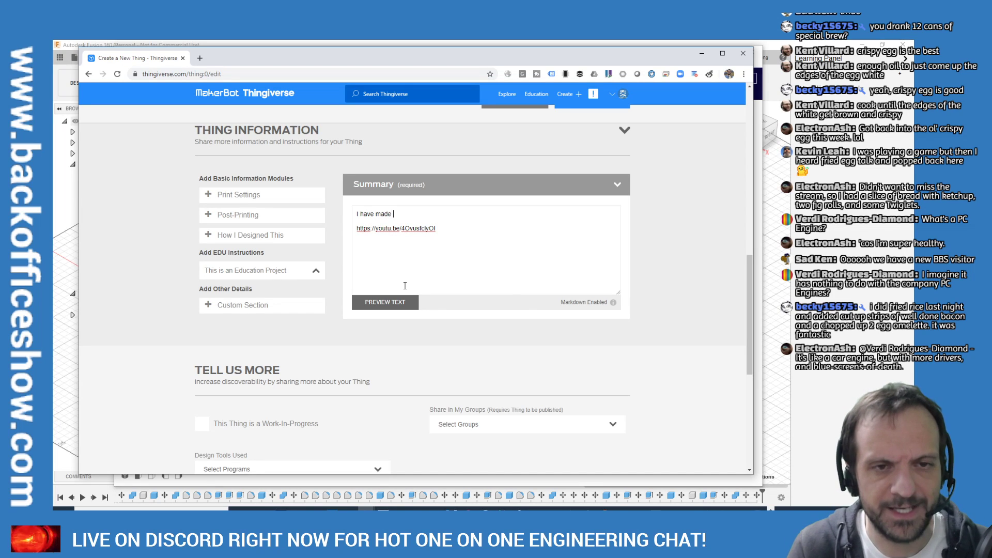
{"action": "type", "text": "an enclso"}
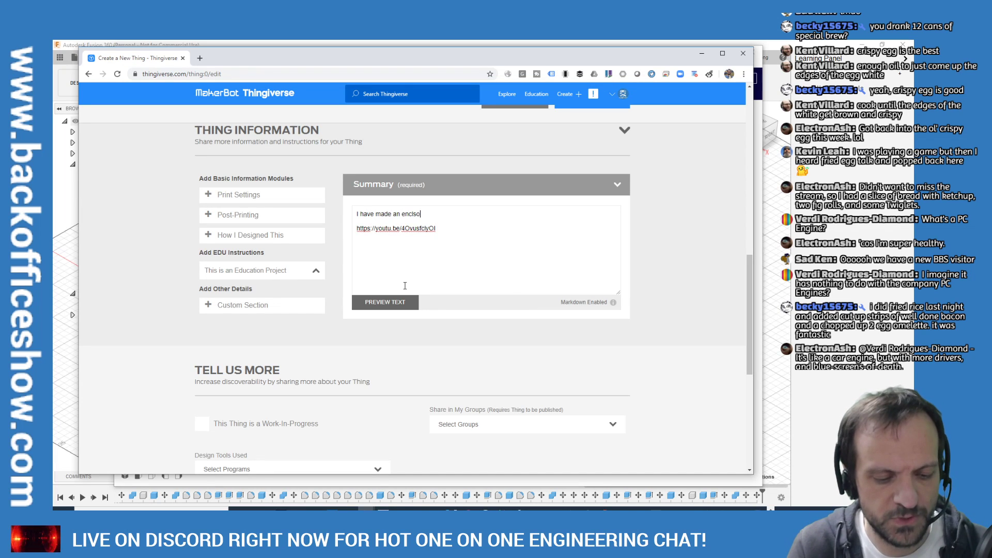
{"action": "type", "text": "ure for the PC Engine AV amplifier wh"}
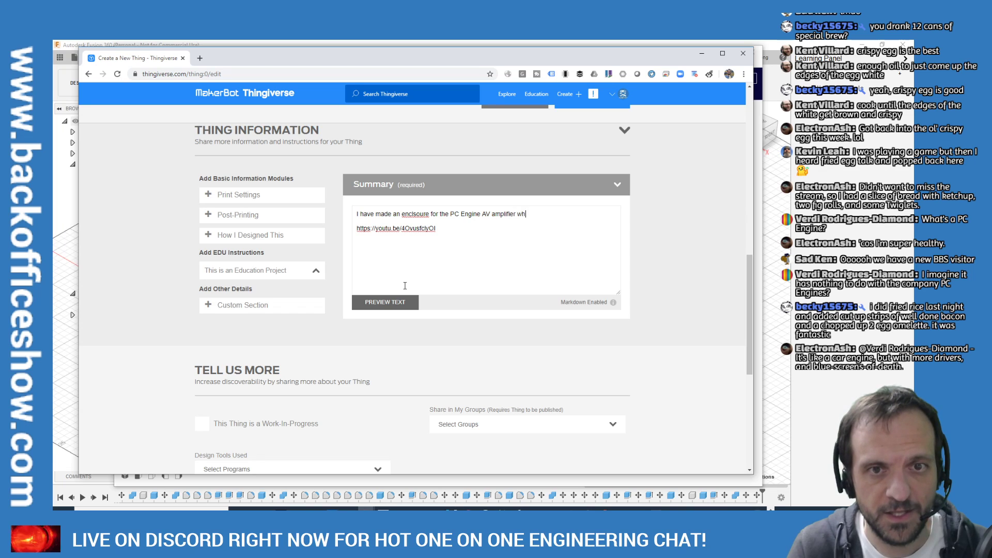
{"action": "key", "text": "BackSpace"}
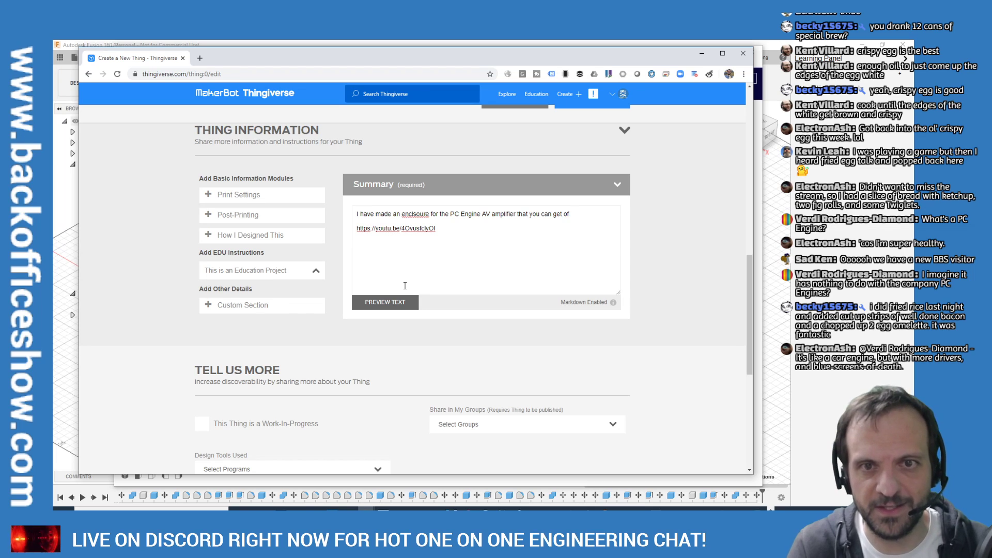
{"action": "type", "text": "from "}
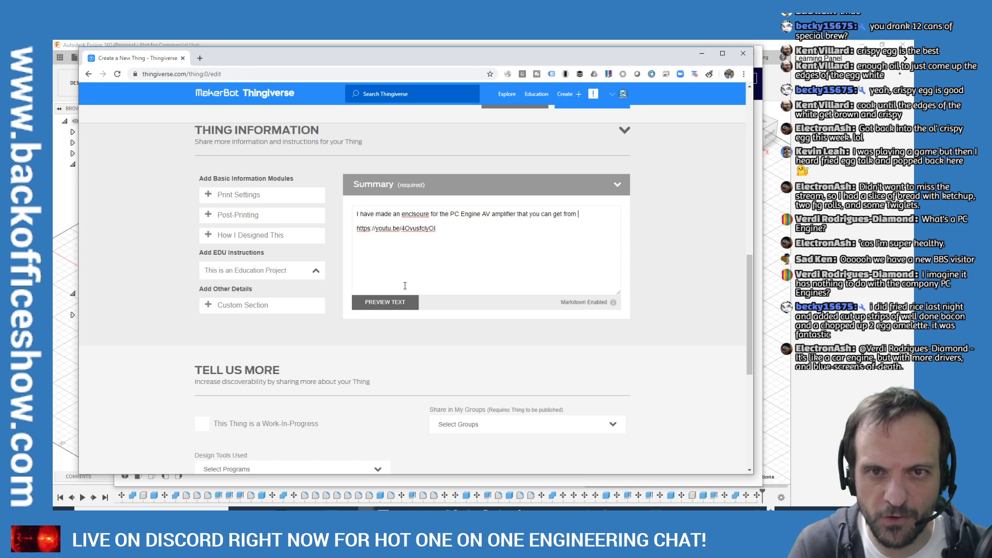
{"action": "type", "text": "eBay etc"}
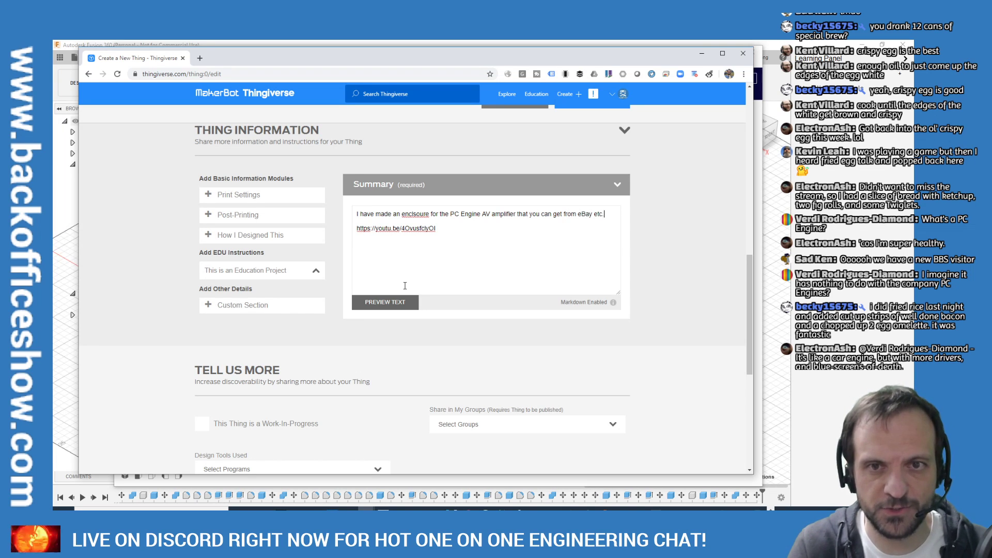
Add the line "Please check your particular board incase it is a clone." below the first sentence of the summary
{"action": "key", "text": "Return"}
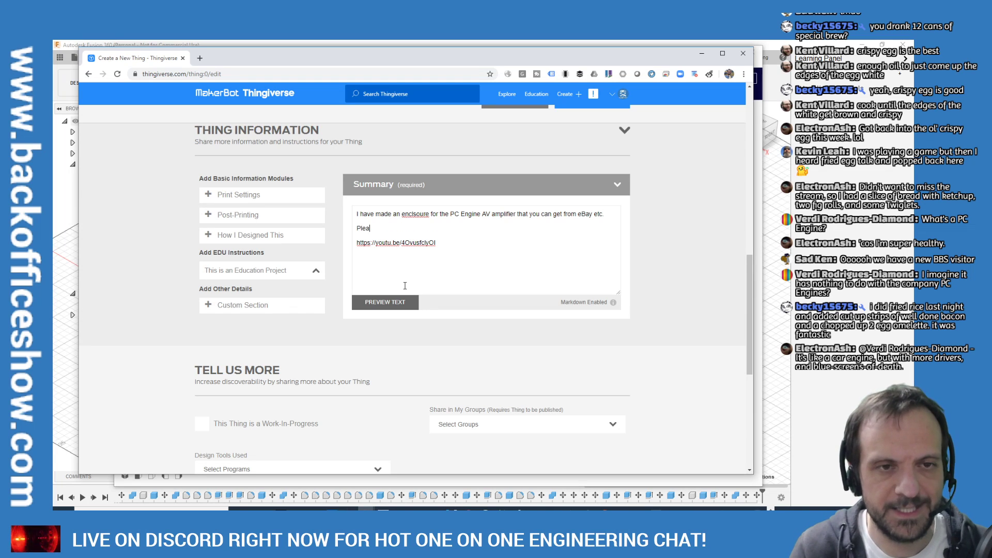
{"action": "type", "text": "Please check your picture"}
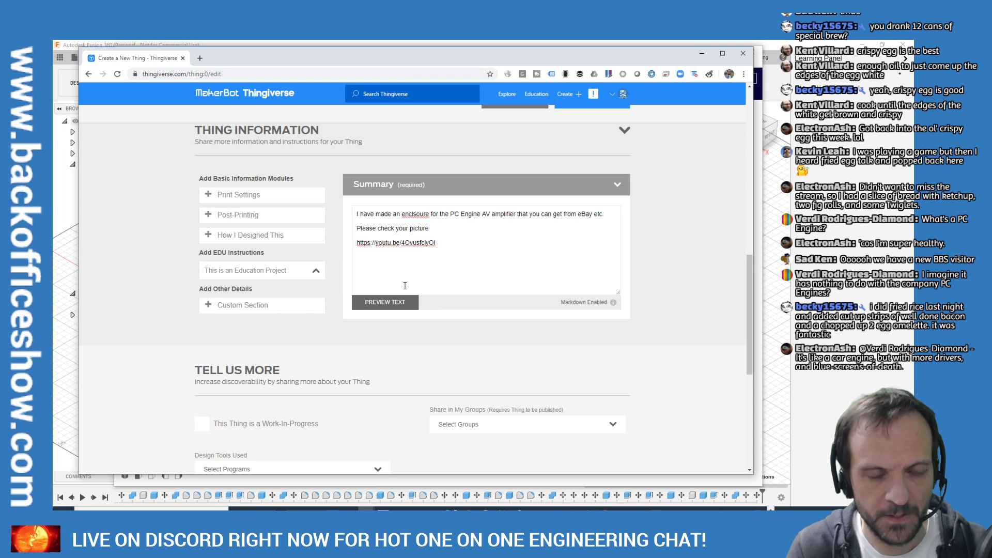
{"action": "key", "text": "BackSpace"}
{"action": "key", "text": "BackSpace"}
{"action": "key", "text": "BackSpace"}
{"action": "key", "text": "BackSpace"}
{"action": "key", "text": "BackSpace"}
{"action": "key", "text": "BackSpace"}
{"action": "key", "text": "BackSpace"}
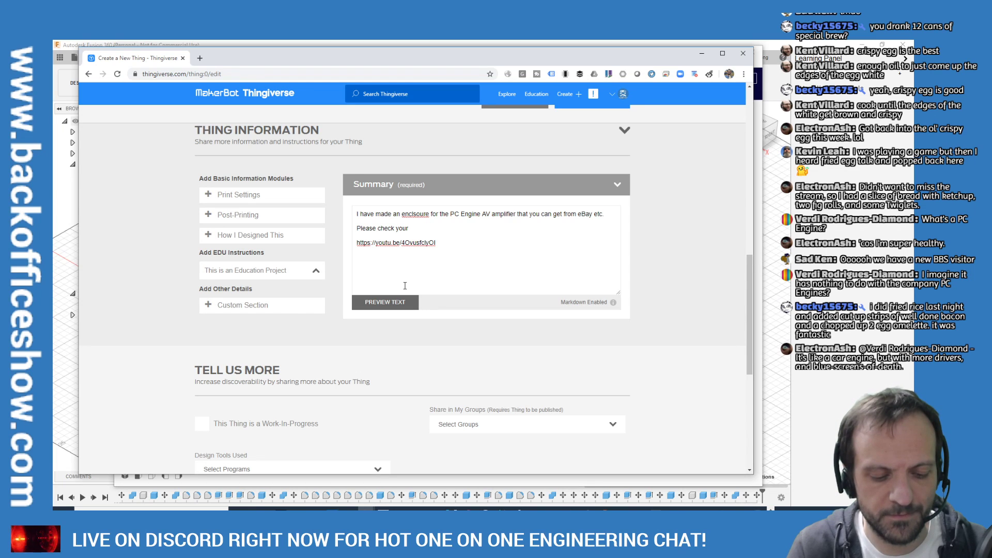
{"action": "type", "text": "particula"}
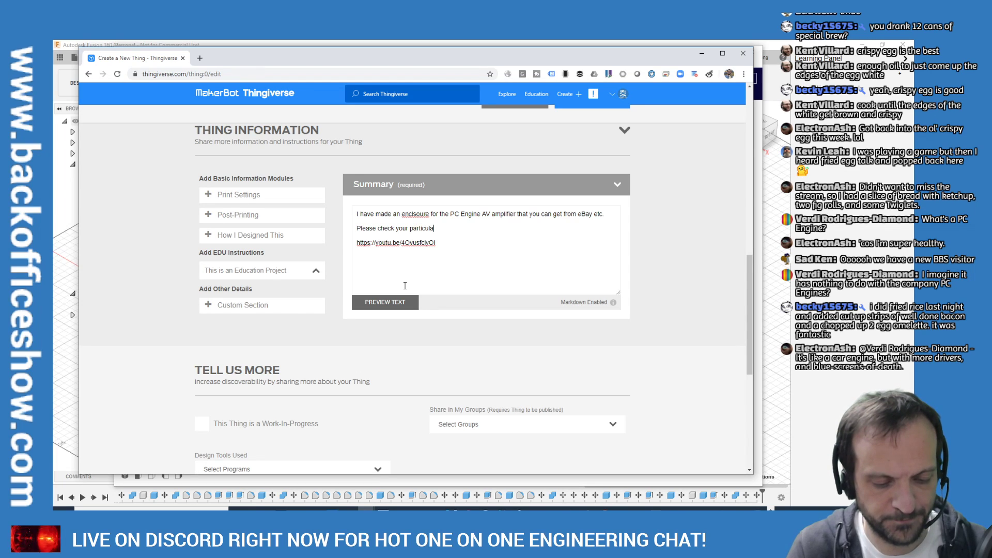
{"action": "type", "text": "r board incase it is  h"}
{"action": "key", "text": "BackSpace"}
{"action": "type", "text": "is"}
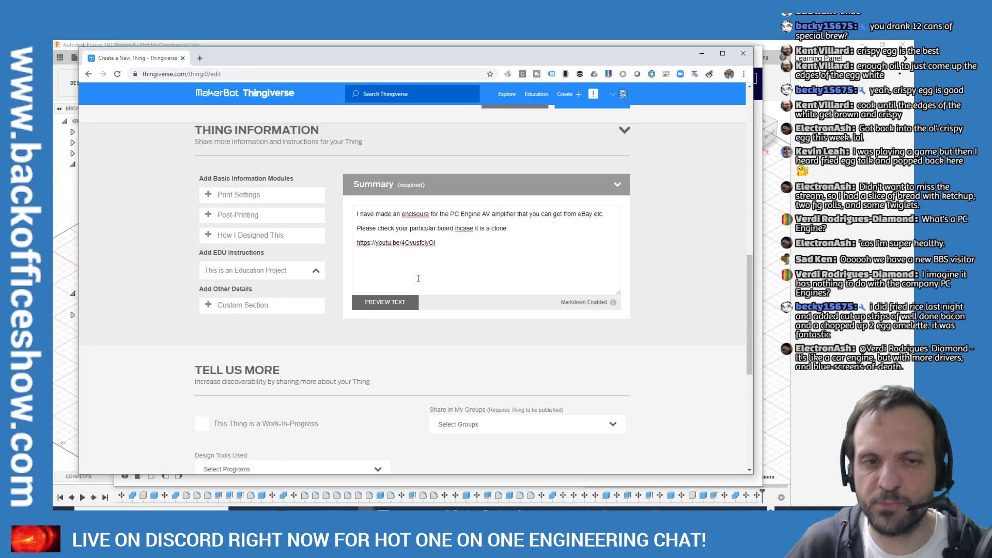
Correct the two misspelled words in the summary to "in case" and "enclosure"
{"action": "right_click", "coordinate": [468, 228]}
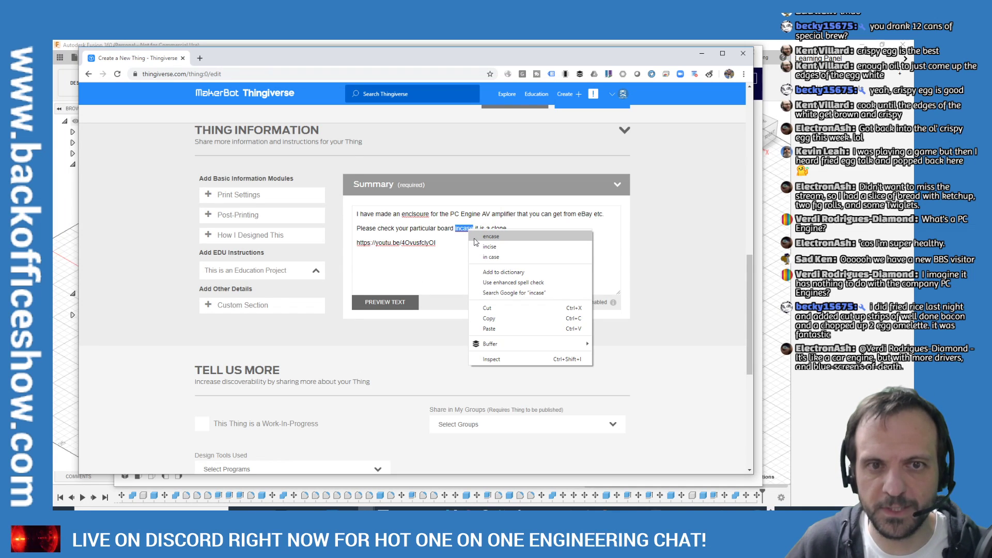
{"action": "left_click", "coordinate": [488, 257]}
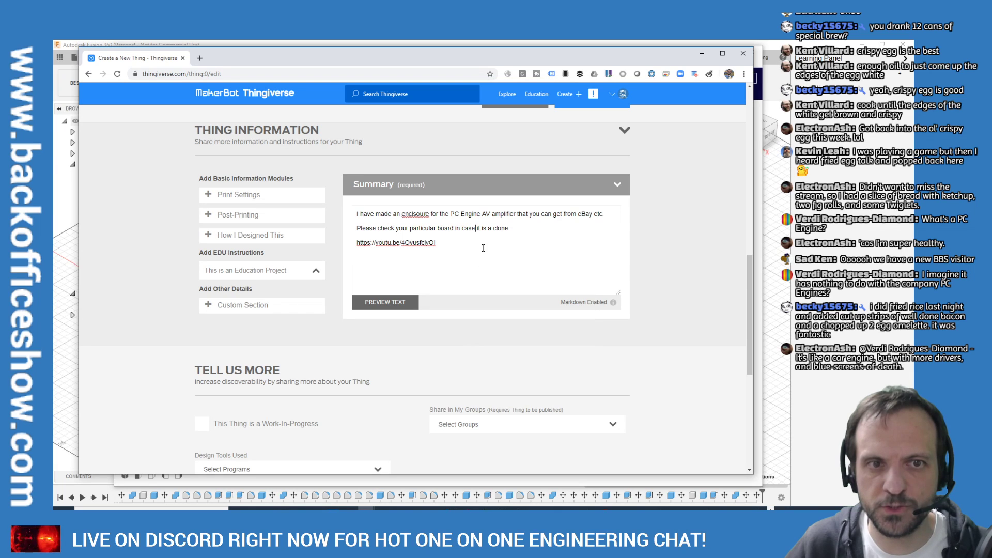
{"action": "right_click", "coordinate": [423, 209]}
{"action": "left_click", "coordinate": [456, 216]}
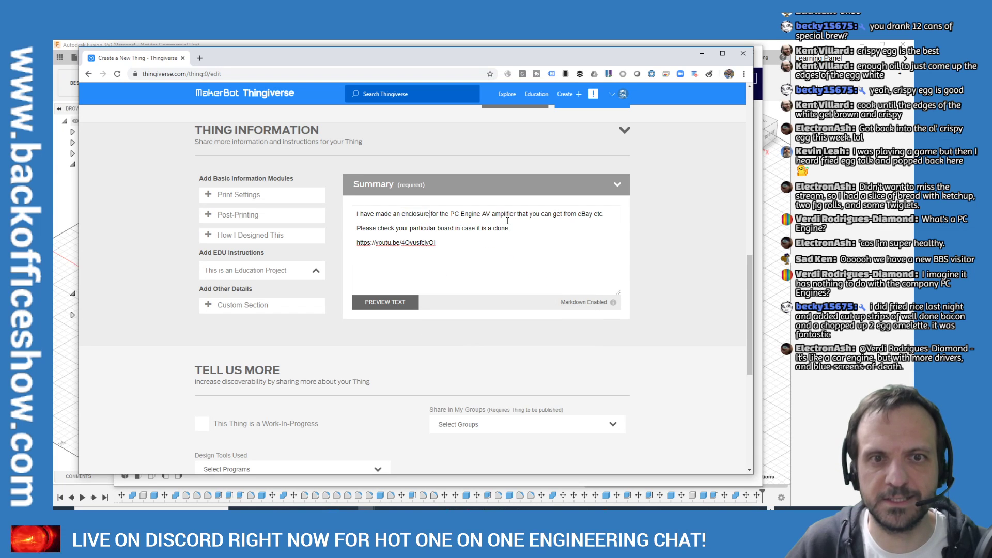
Add "You can watch the design stream / video here:" to the summary, directly in front of the video link on one line
{"action": "key", "text": "Return"}
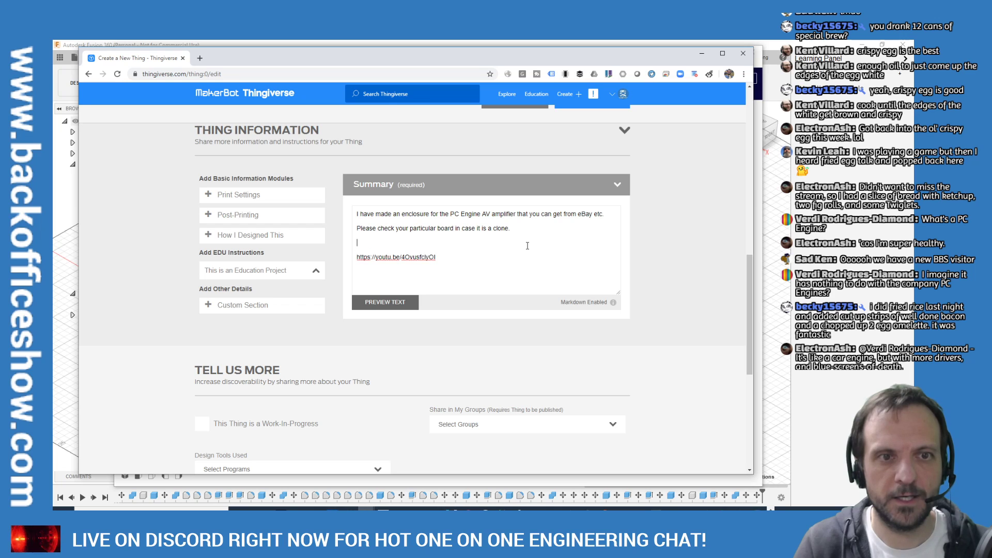
{"action": "type", "text": "You can watch the design stream / video here:"}
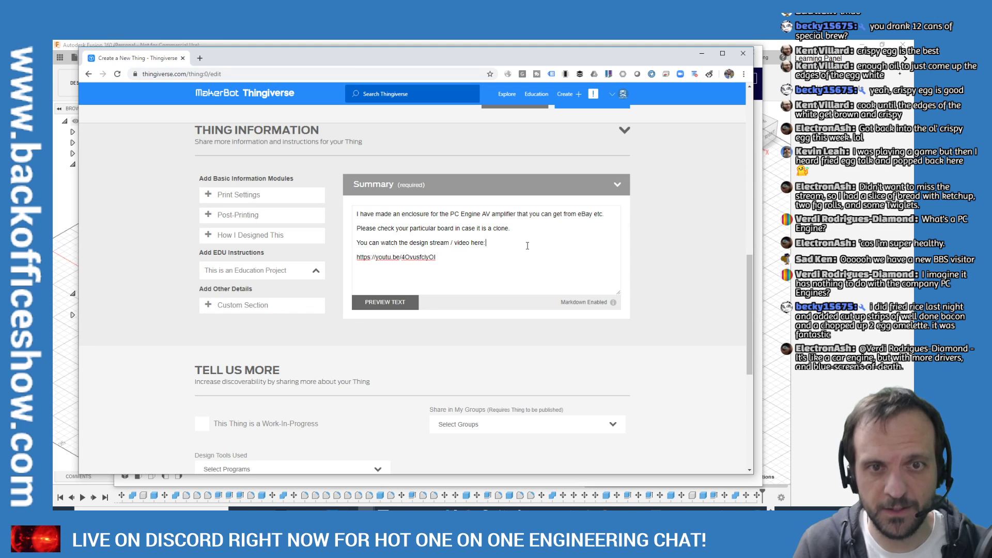
{"action": "key", "text": "Delete"}
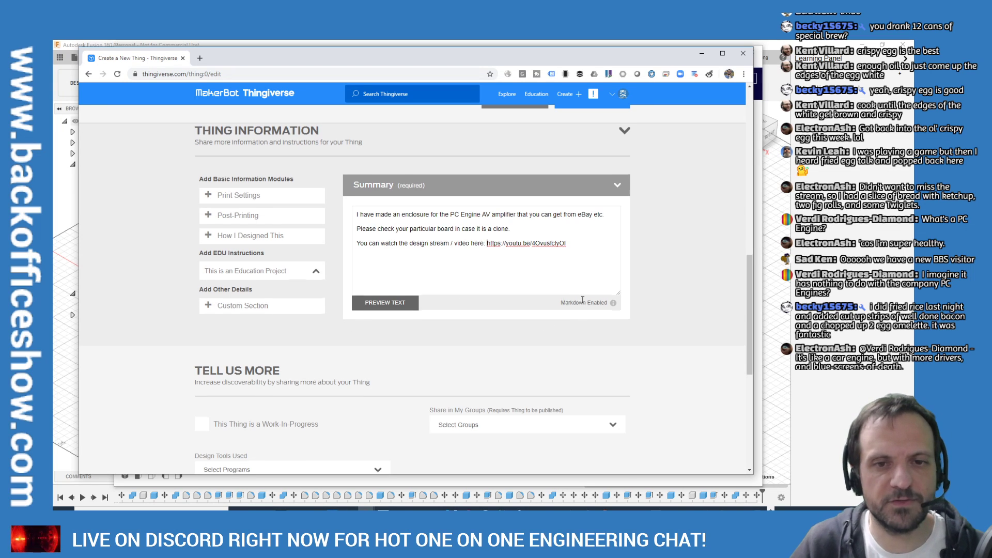
Review the thing's files, basic information, tags, summary text and group sharing options
{"action": "scroll", "coordinate": [516, 300], "scroll_direction": "up", "scroll_amount": 15}
{"action": "scroll", "coordinate": [597, 314], "scroll_direction": "down", "scroll_amount": 5}
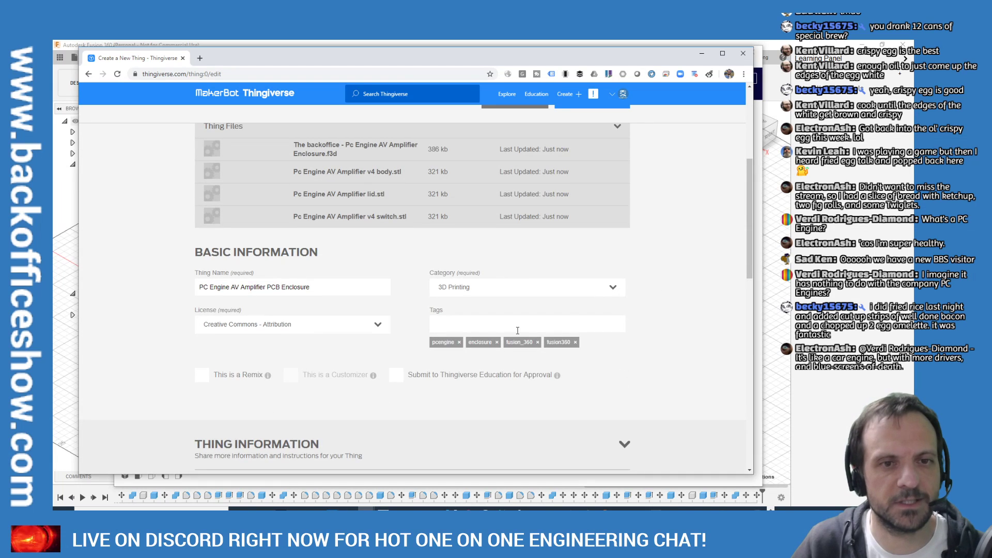
{"action": "scroll", "coordinate": [517, 305], "scroll_direction": "down", "scroll_amount": 3}
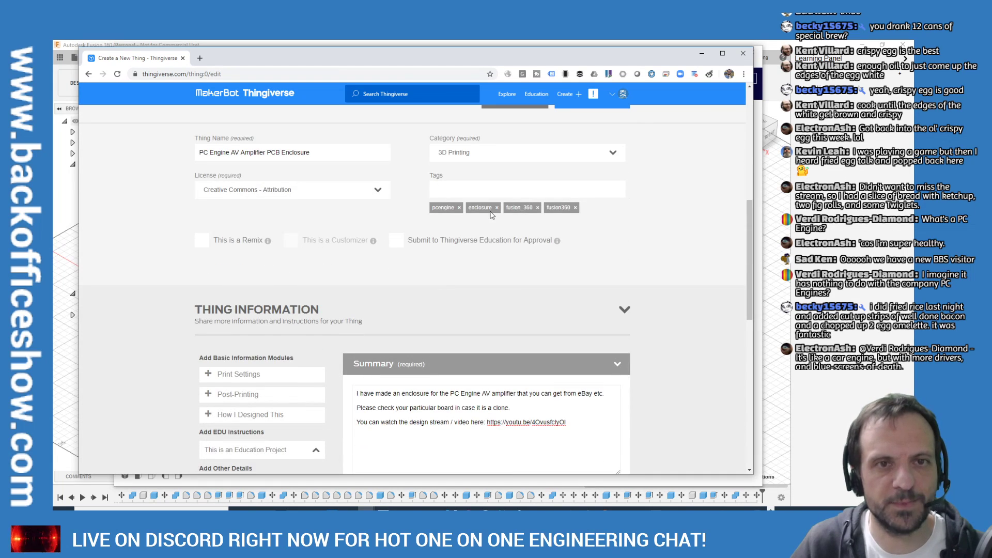
{"action": "scroll", "coordinate": [451, 328], "scroll_direction": "down", "scroll_amount": 3}
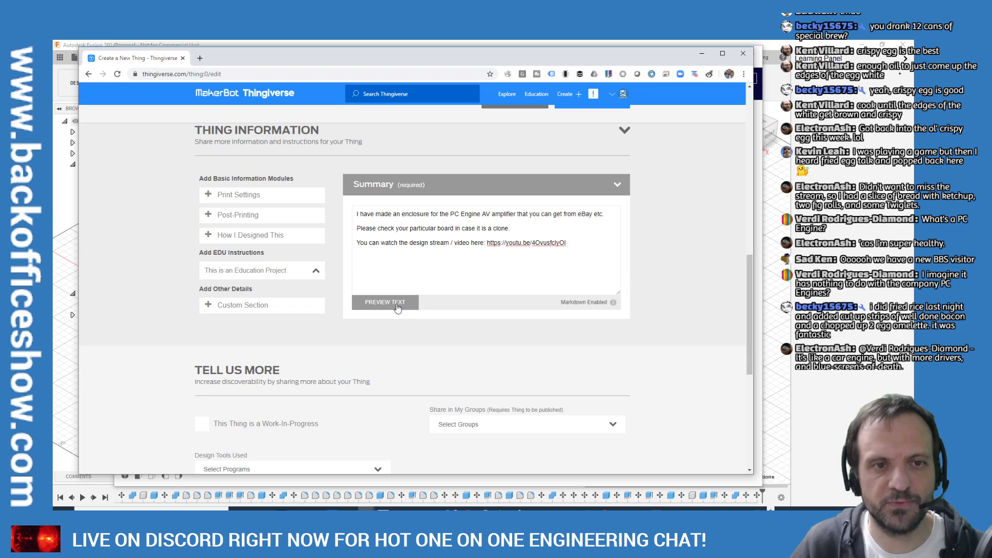
{"action": "left_click", "coordinate": [397, 305]}
{"action": "scroll", "coordinate": [637, 255], "scroll_direction": "up", "scroll_amount": 1}
{"action": "scroll", "coordinate": [635, 266], "scroll_direction": "down", "scroll_amount": 4}
{"action": "scroll", "coordinate": [635, 266], "scroll_direction": "up", "scroll_amount": 7}
{"action": "scroll", "coordinate": [568, 279], "scroll_direction": "down", "scroll_amount": 7}
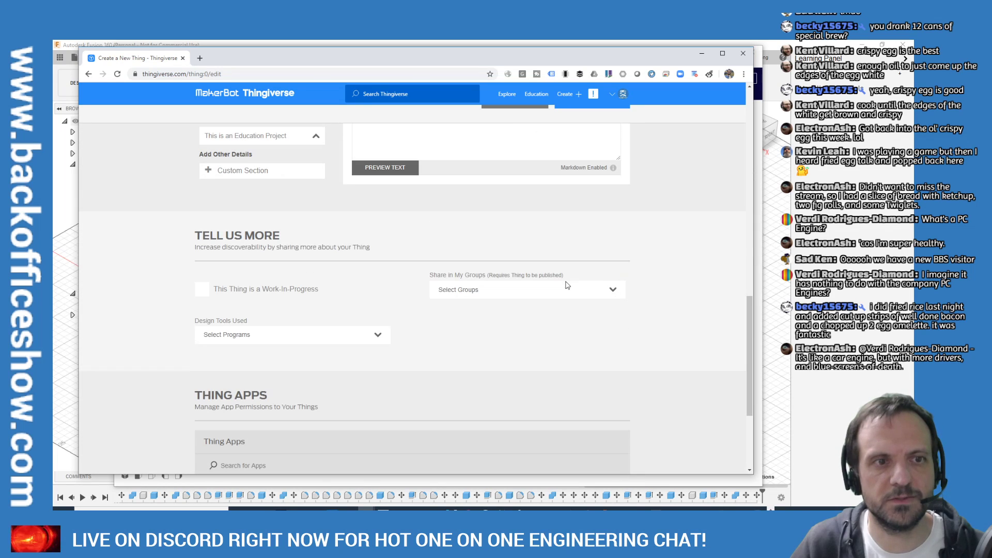
{"action": "left_click", "coordinate": [472, 290]}
{"action": "left_click", "coordinate": [472, 290]}
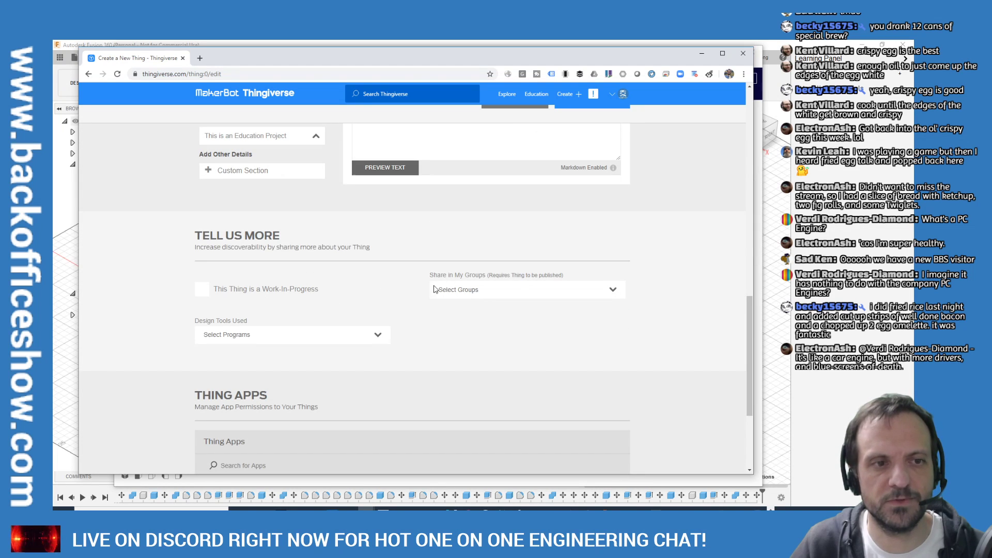
Set Fusion 360 as the design tool used for the thing
{"action": "scroll", "coordinate": [434, 289], "scroll_direction": "down", "scroll_amount": 3}
{"action": "left_click", "coordinate": [232, 170]}
{"action": "left_click", "coordinate": [233, 170]}
{"action": "left_click", "coordinate": [233, 169]}
{"action": "left_click_drag", "start_coordinate": [388, 267], "coordinate": [383, 329]}
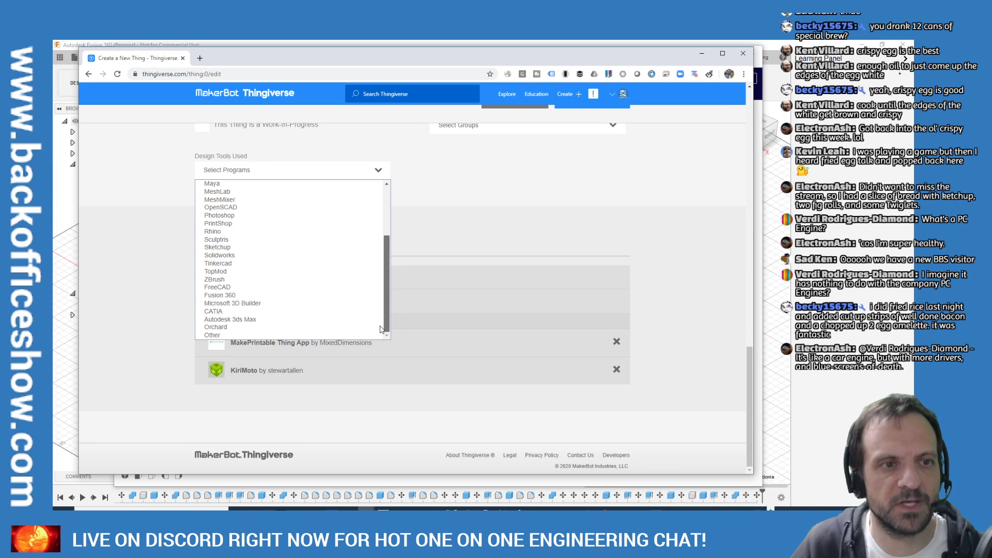
{"action": "left_click", "coordinate": [271, 297]}
Publish the thing and share the link of its published page in the stream chat
{"action": "scroll", "coordinate": [705, 276], "scroll_direction": "up", "scroll_amount": 15}
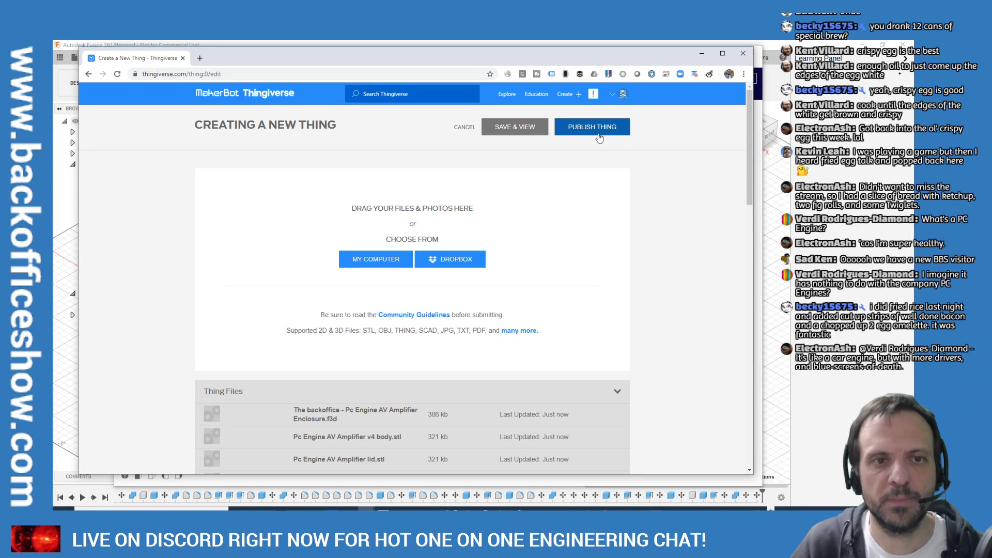
{"action": "left_click", "coordinate": [599, 138]}
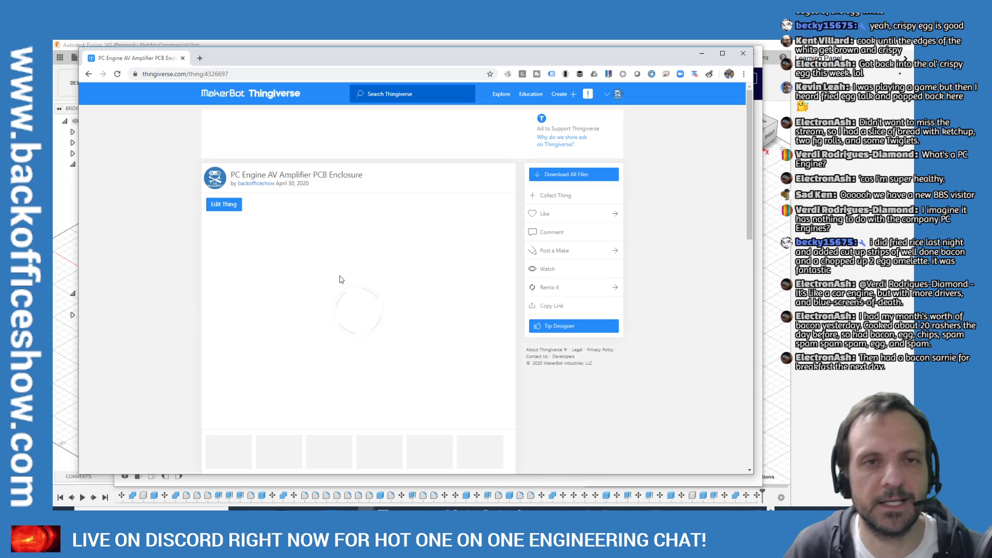
{"action": "left_click", "coordinate": [229, 76]}
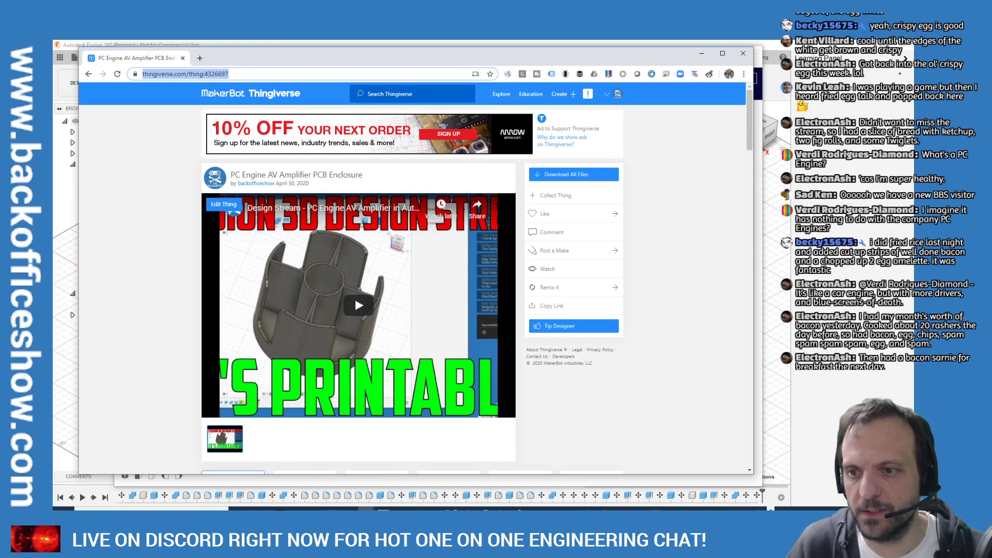
{"action": "key", "text": "alt+Tab"}
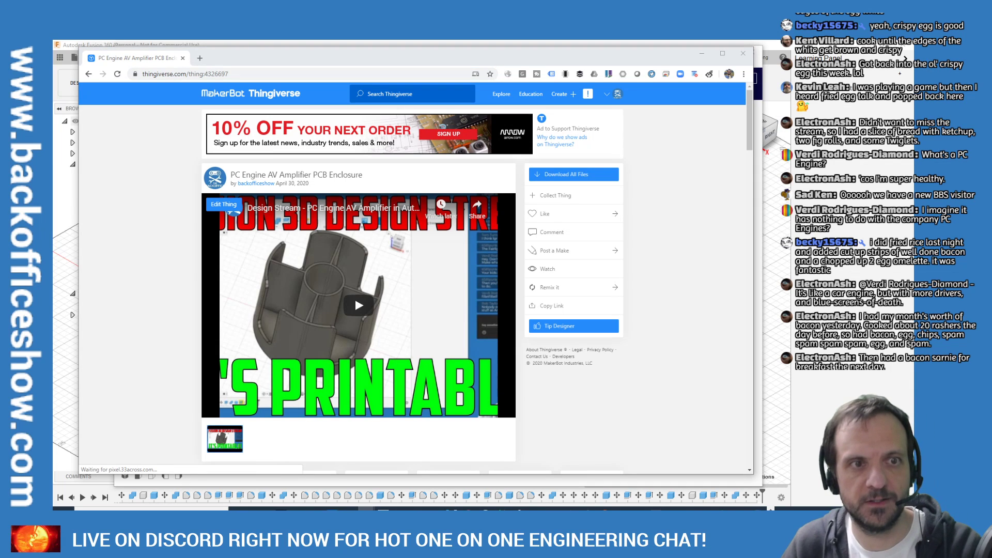
Reopen the published thing for editing, check its uploaded files and details, and save it without changes
{"action": "scroll", "coordinate": [291, 321], "scroll_direction": "down", "scroll_amount": 3}
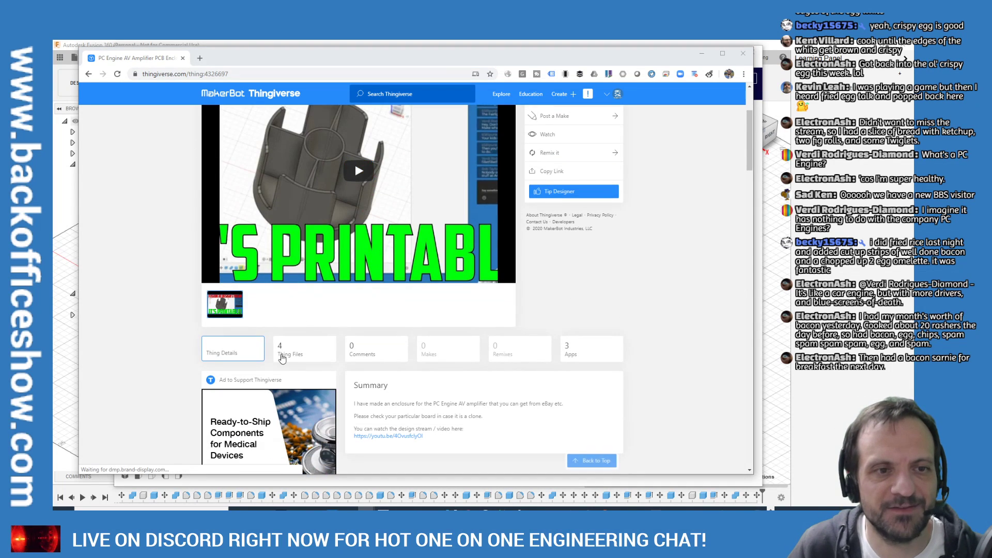
{"action": "scroll", "coordinate": [565, 123], "scroll_direction": "up", "scroll_amount": 3}
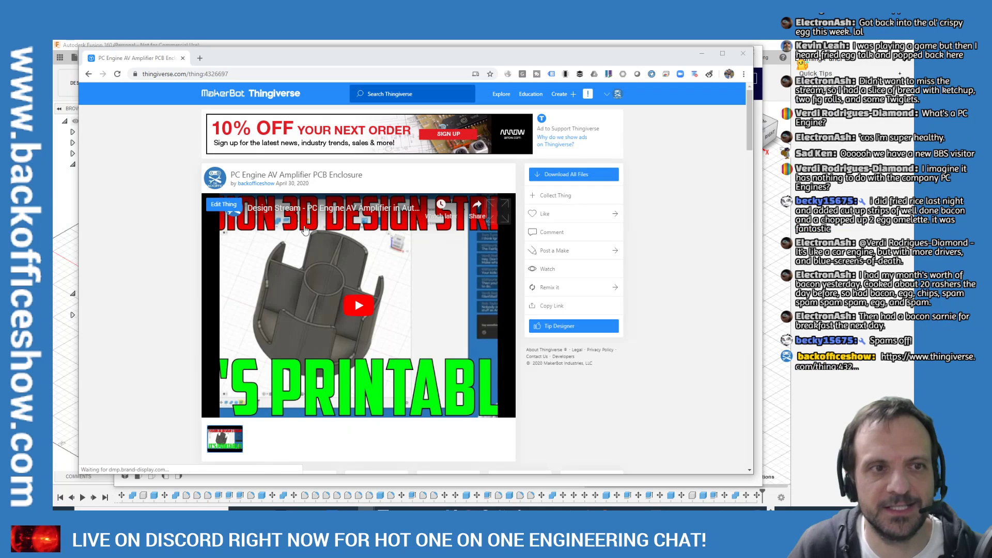
{"action": "left_click", "coordinate": [224, 205]}
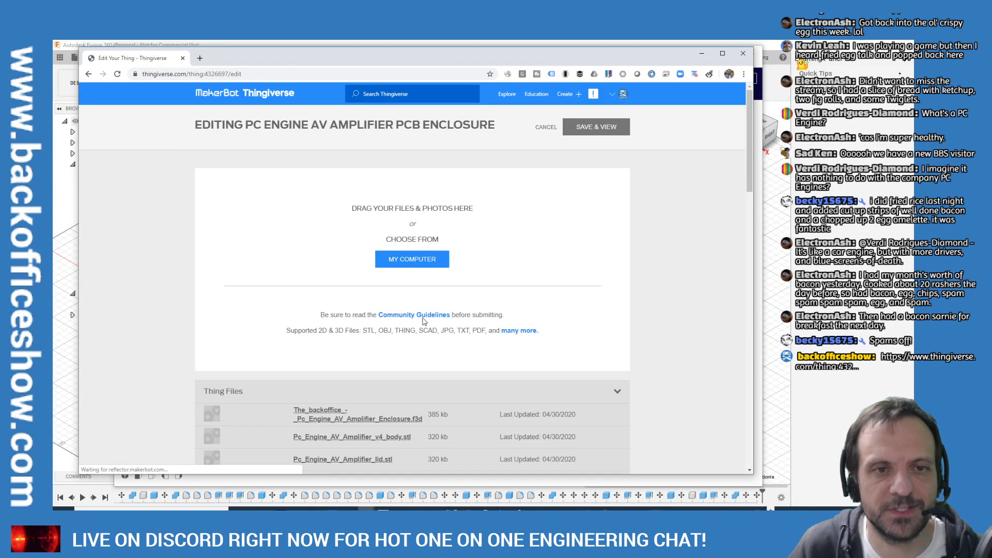
{"action": "scroll", "coordinate": [428, 310], "scroll_direction": "down", "scroll_amount": 4}
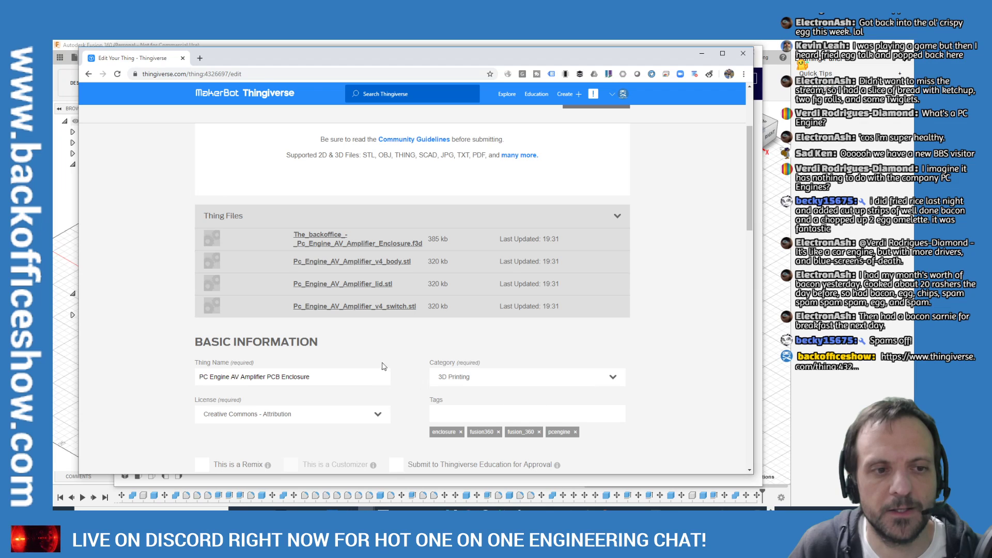
{"action": "scroll", "coordinate": [361, 279], "scroll_direction": "up", "scroll_amount": 4}
{"action": "left_click", "coordinate": [593, 133]}
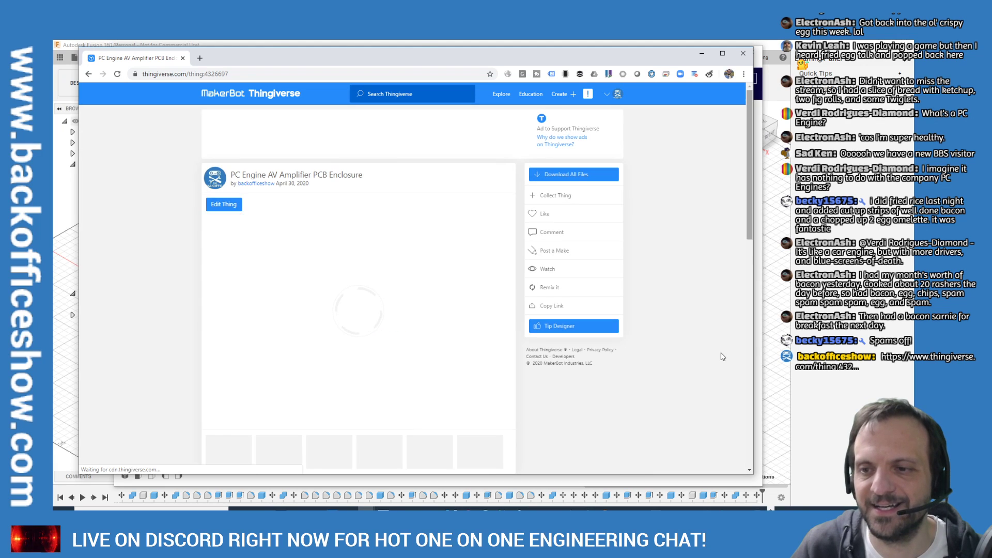
Open the published thing's file list and close the browser window
{"action": "scroll", "coordinate": [679, 249], "scroll_direction": "down", "scroll_amount": 3}
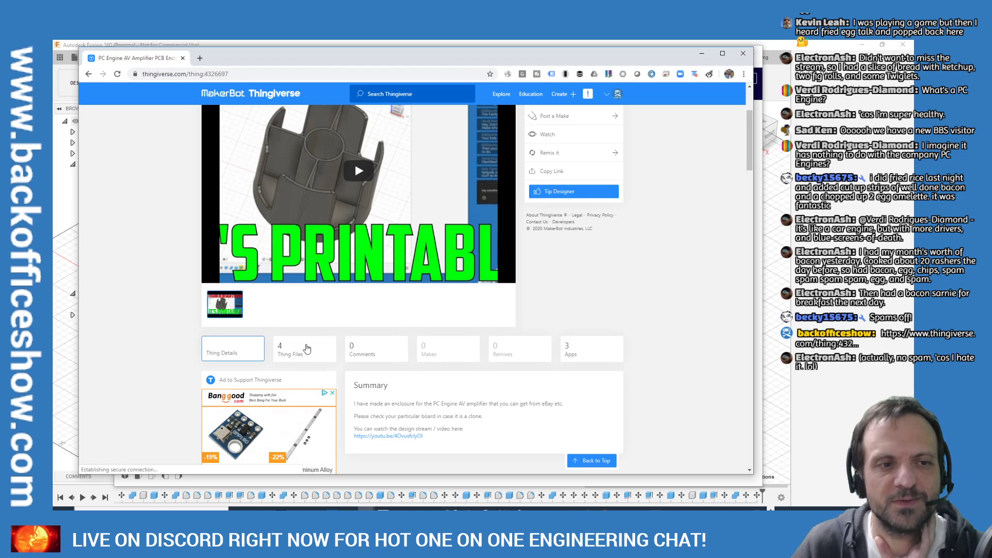
{"action": "left_click", "coordinate": [306, 349]}
{"action": "scroll", "coordinate": [354, 161], "scroll_direction": "up", "scroll_amount": 5}
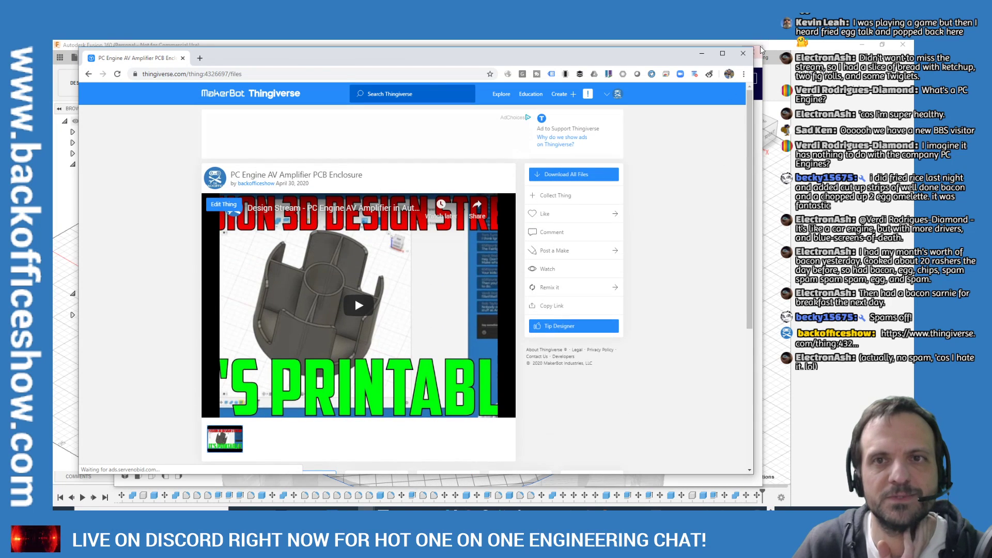
{"action": "left_click", "coordinate": [744, 54]}
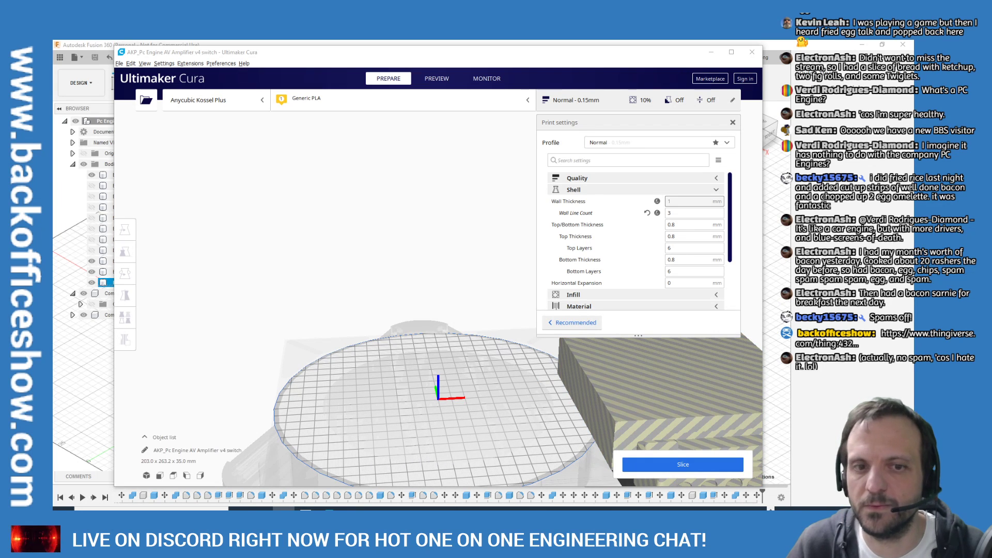
Select the oversized PC Engine AV Amplifier v4 switch model beside the build plate and delete it from the scene
{"action": "scroll", "coordinate": [591, 270], "scroll_direction": "down", "scroll_amount": 3}
{"action": "scroll", "coordinate": [363, 340], "scroll_direction": "down", "scroll_amount": 5}
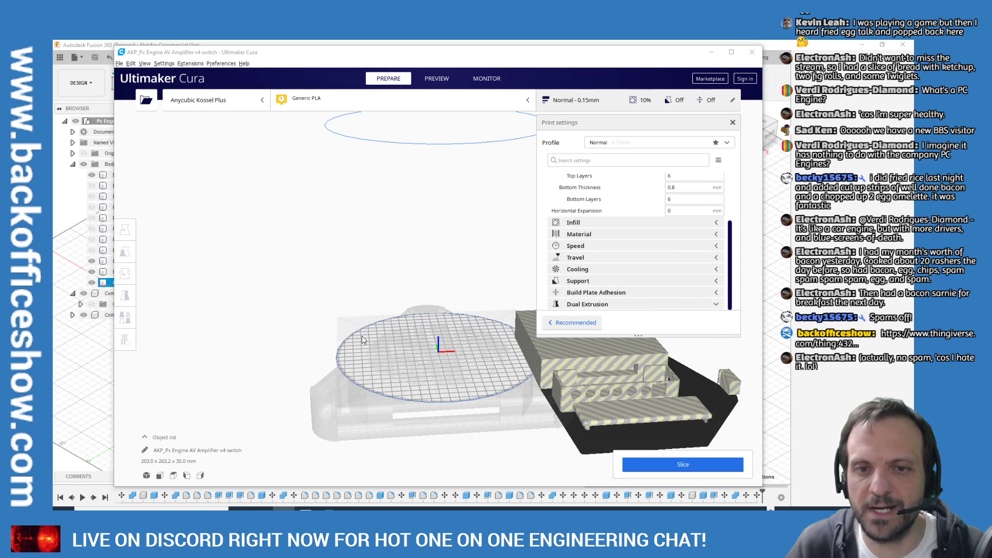
{"action": "scroll", "coordinate": [334, 339], "scroll_direction": "down", "scroll_amount": 2}
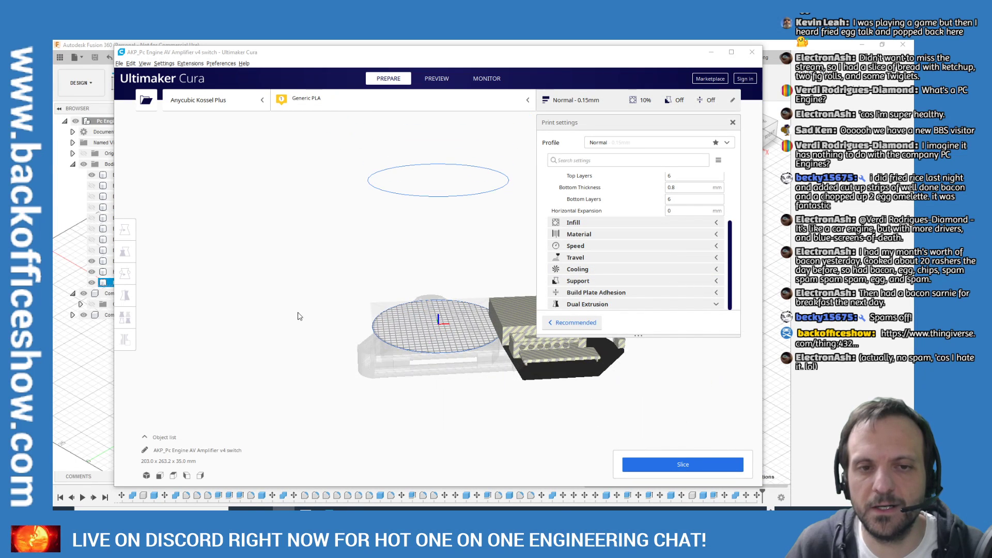
{"action": "scroll", "coordinate": [331, 320], "scroll_direction": "down", "scroll_amount": 1}
{"action": "scroll", "coordinate": [330, 307], "scroll_direction": "up", "scroll_amount": 3}
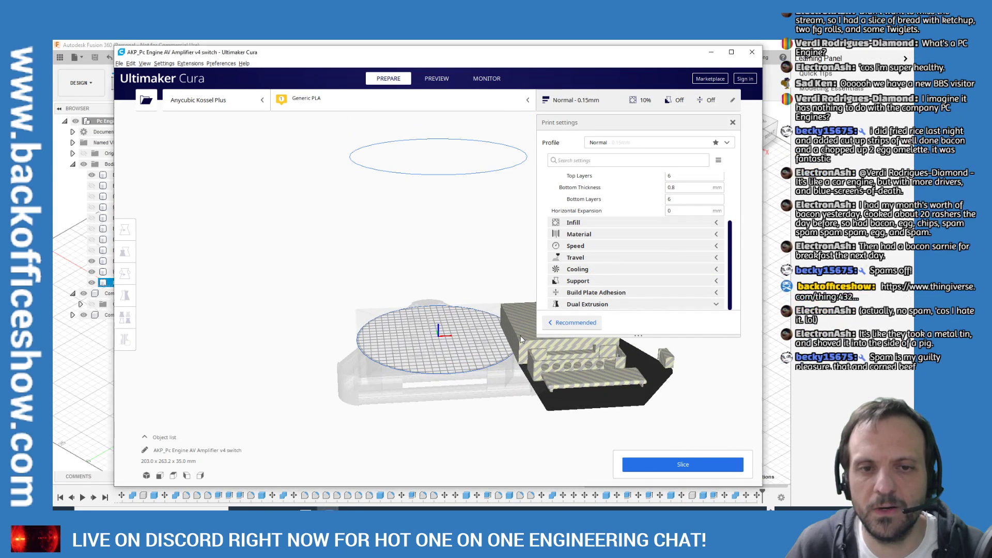
{"action": "left_click", "coordinate": [427, 336]}
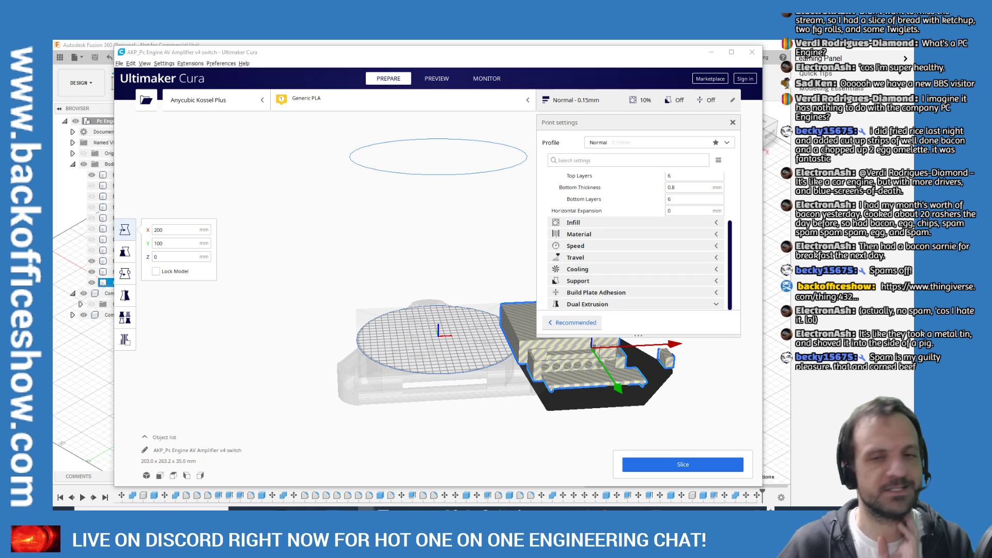
{"action": "scroll", "coordinate": [465, 258], "scroll_direction": "down", "scroll_amount": 3}
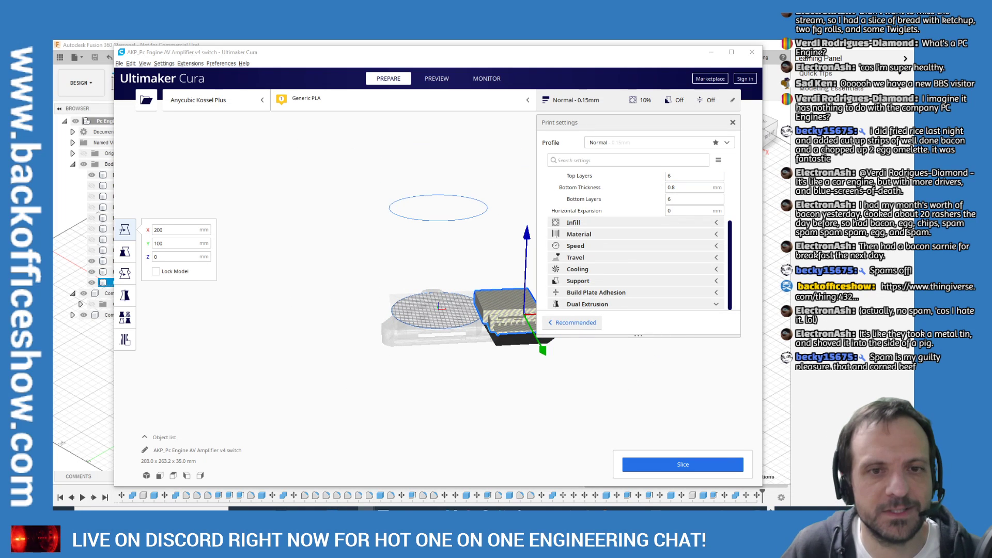
{"action": "scroll", "coordinate": [326, 270], "scroll_direction": "up", "scroll_amount": 1}
{"action": "left_click_drag", "start_coordinate": [512, 339], "coordinate": [419, 304]}
{"action": "left_click", "coordinate": [417, 325]}
{"action": "left_click", "coordinate": [511, 327]}
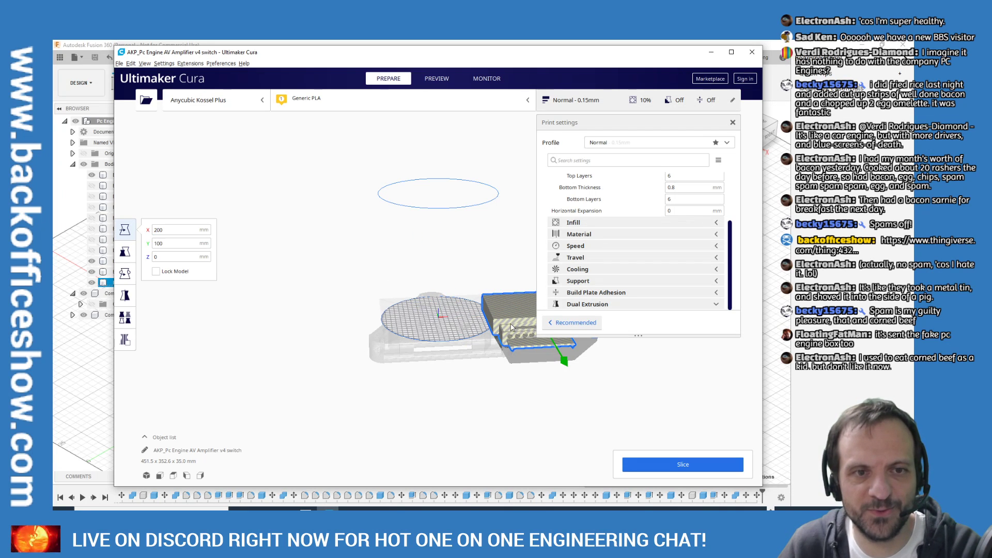
{"action": "key", "text": "Delete"}
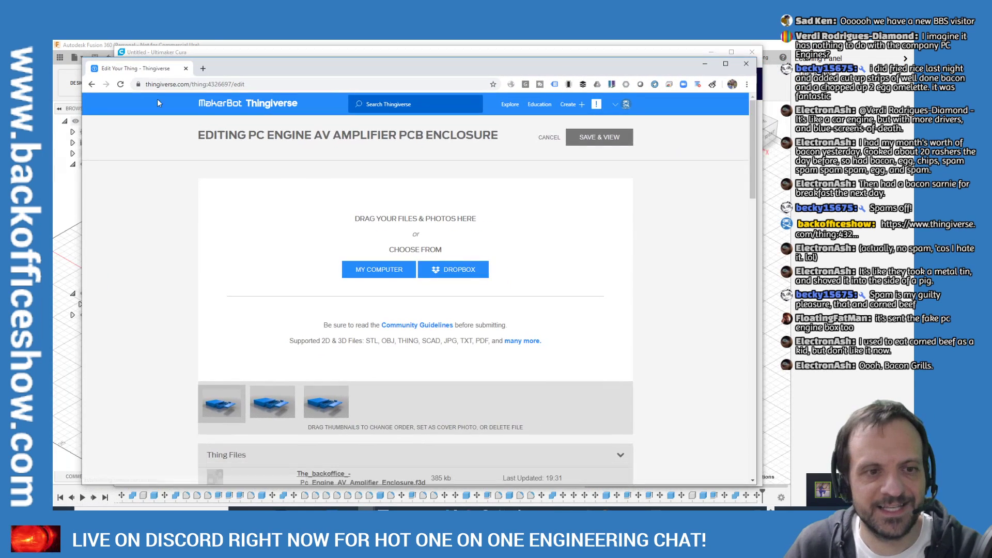
Switch to the thing's Thingiverse edit page, remove the f3d archive and three STL files, and try to save
{"action": "scroll", "coordinate": [290, 281], "scroll_direction": "down", "scroll_amount": 5}
{"action": "scroll", "coordinate": [290, 281], "scroll_direction": "up", "scroll_amount": 3}
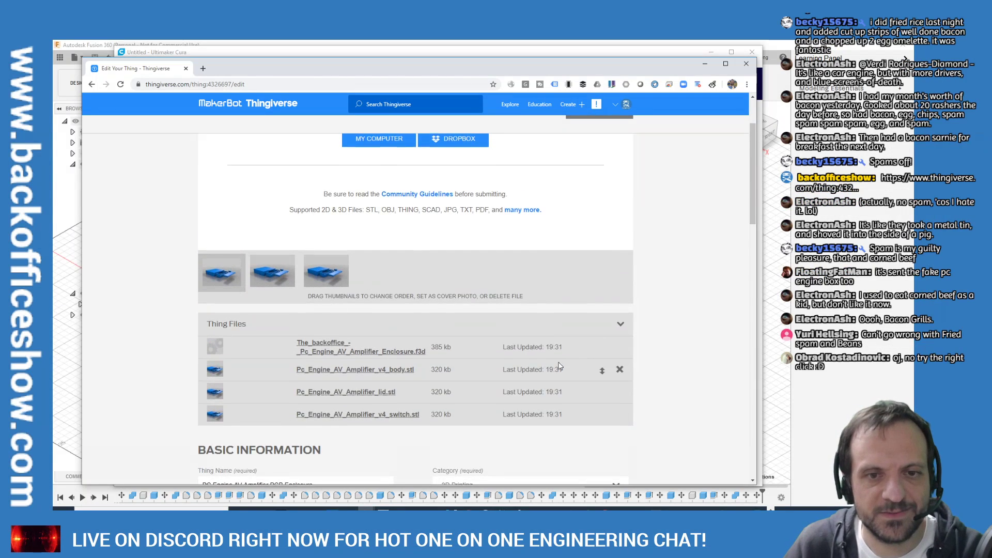
{"action": "scroll", "coordinate": [563, 361], "scroll_direction": "down", "scroll_amount": 3}
{"action": "scroll", "coordinate": [615, 326], "scroll_direction": "up", "scroll_amount": 2}
{"action": "left_click", "coordinate": [620, 325]}
{"action": "left_click", "coordinate": [620, 326]}
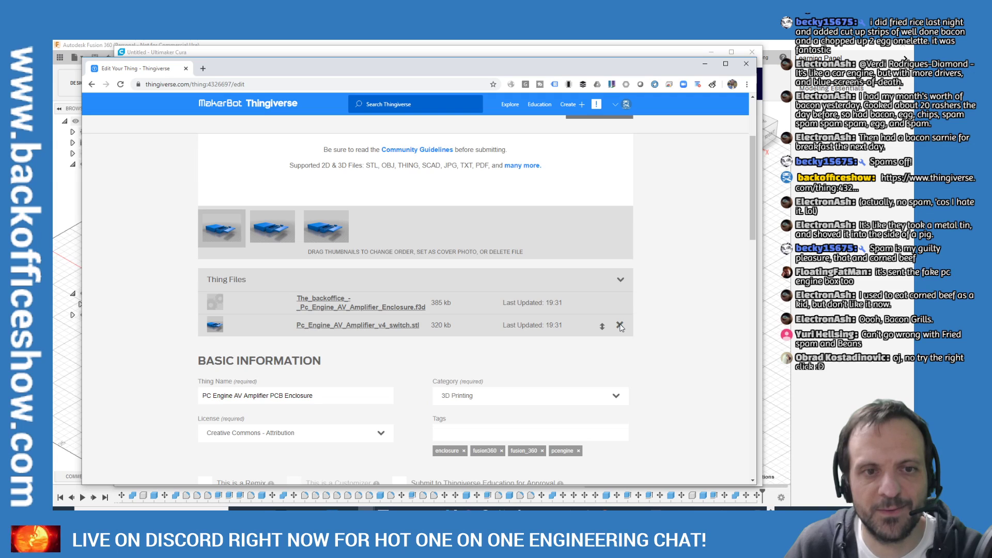
{"action": "left_click", "coordinate": [620, 325]}
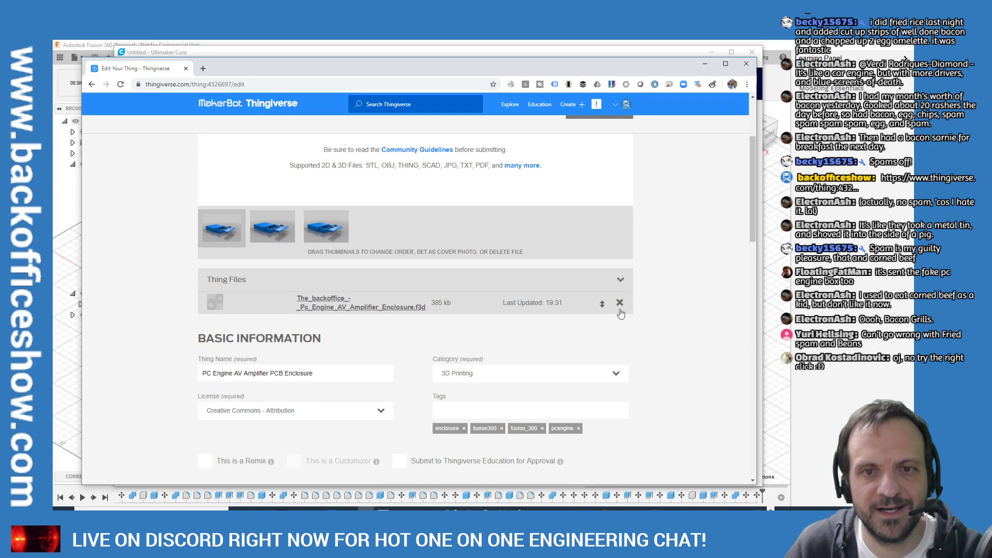
{"action": "left_click", "coordinate": [620, 304]}
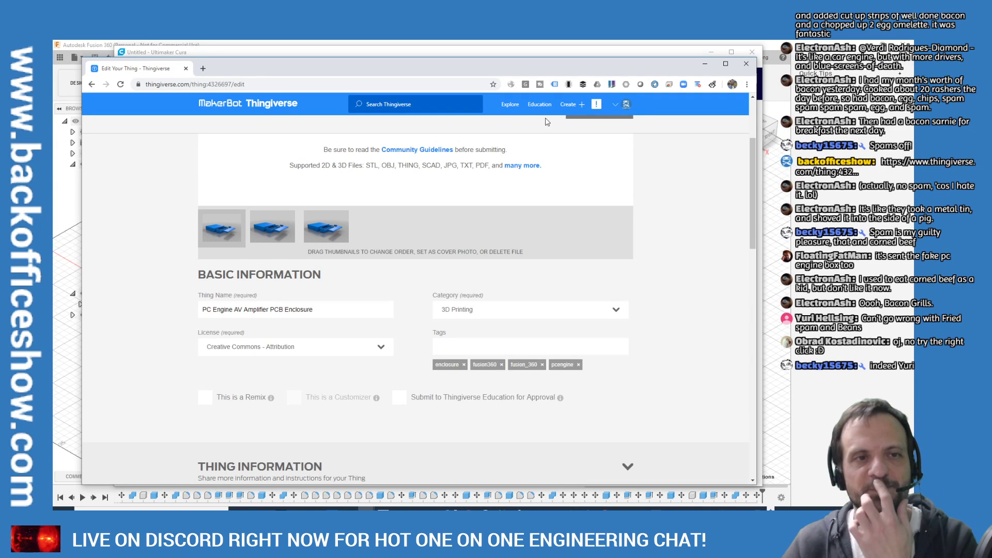
{"action": "scroll", "coordinate": [631, 195], "scroll_direction": "up", "scroll_amount": 1}
{"action": "scroll", "coordinate": [632, 194], "scroll_direction": "up", "scroll_amount": 3}
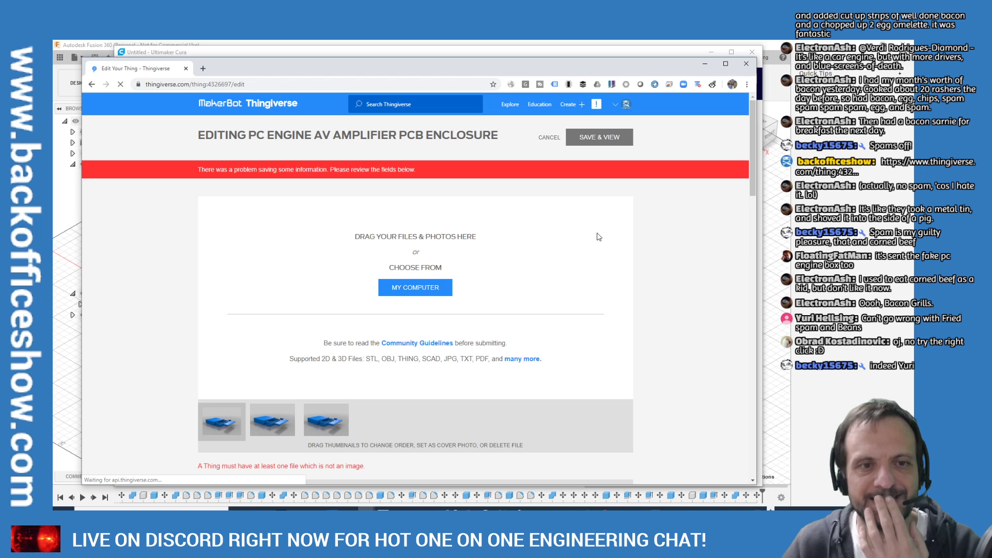
Try again to remove all four files from the thing and save it without them
{"action": "scroll", "coordinate": [568, 255], "scroll_direction": "down", "scroll_amount": 4}
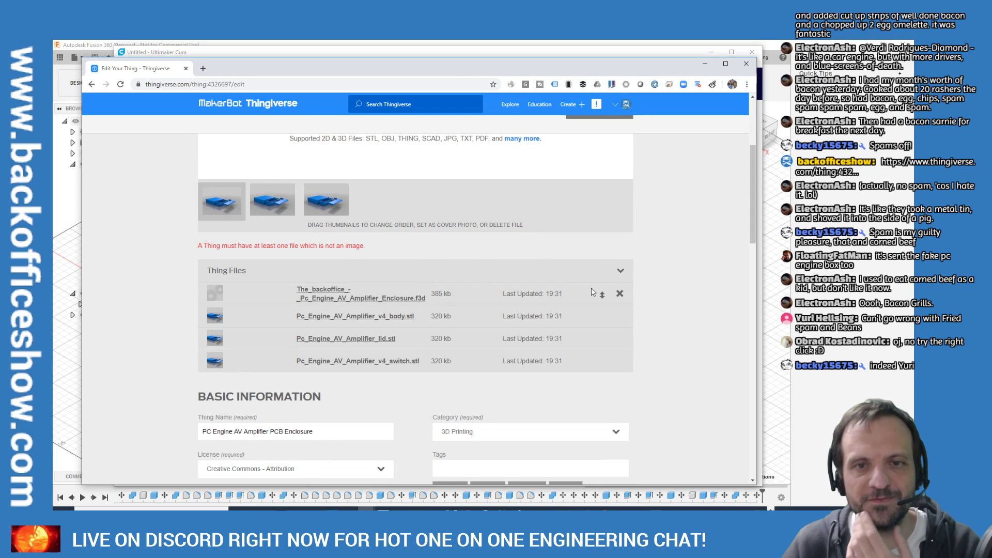
{"action": "left_click", "coordinate": [620, 316]}
{"action": "left_click", "coordinate": [620, 315]}
{"action": "left_click", "coordinate": [620, 314]}
{"action": "left_click", "coordinate": [619, 313]}
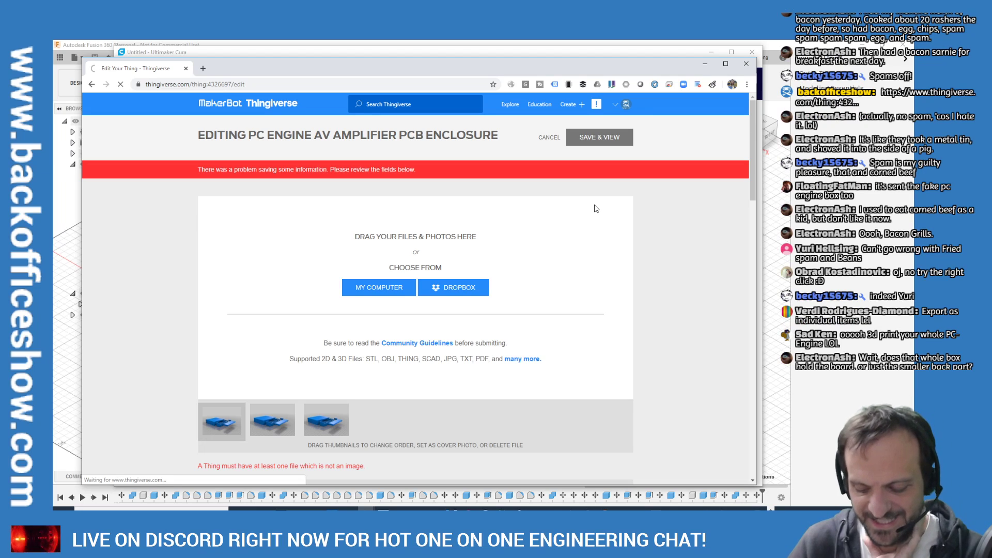
Switch to Fusion 360 and close the Job Status dialog listing the exported STL files
{"action": "left_click", "coordinate": [601, 50]}
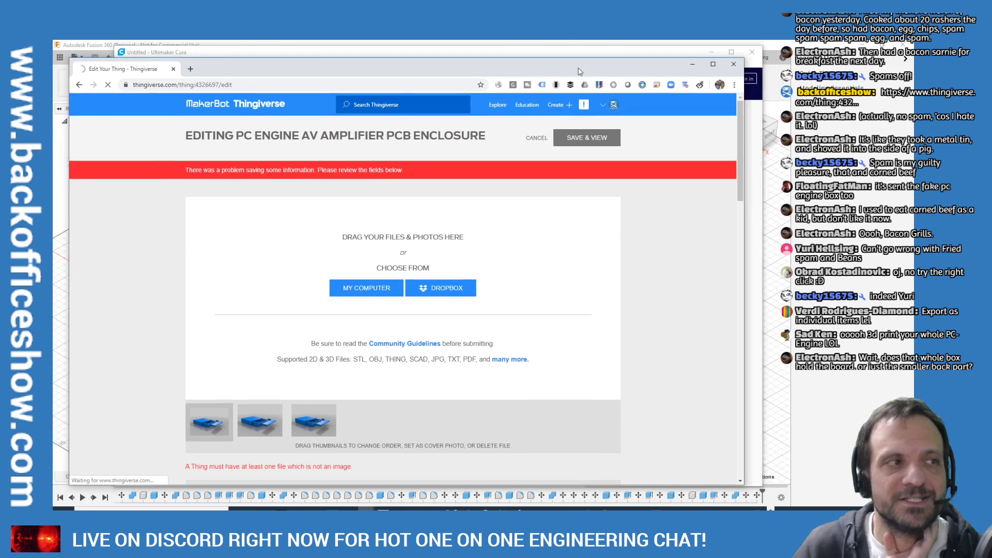
{"action": "left_click", "coordinate": [211, 44]}
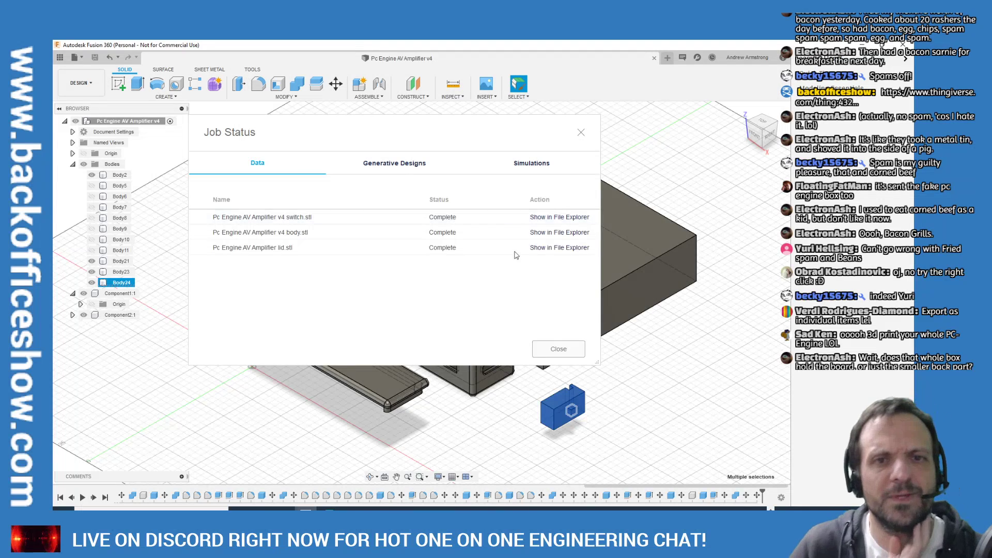
{"action": "left_click", "coordinate": [559, 349]}
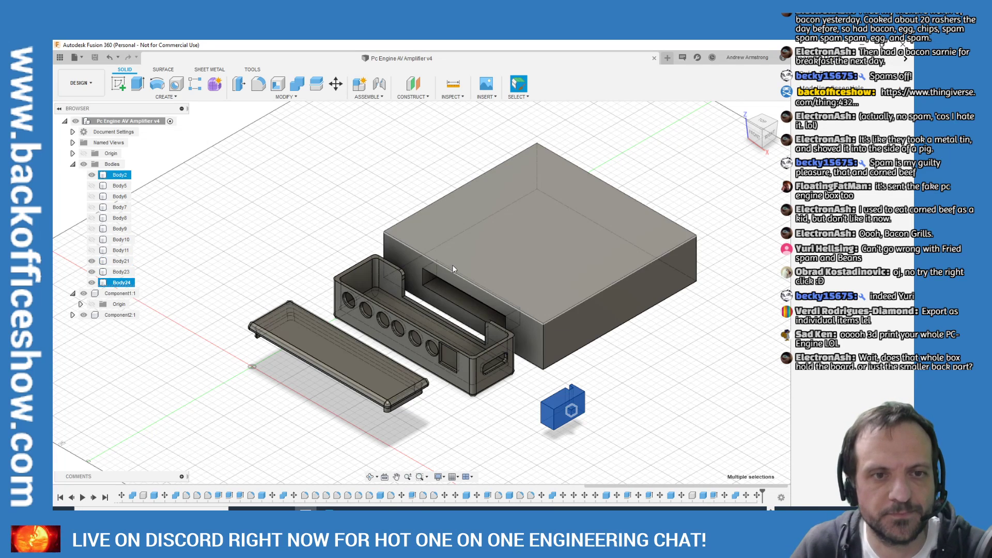
Select the lid, the enclosure body and the switch in turn to identify their entries among the bodies
{"action": "left_click", "coordinate": [407, 309], "text": "ctrl"}
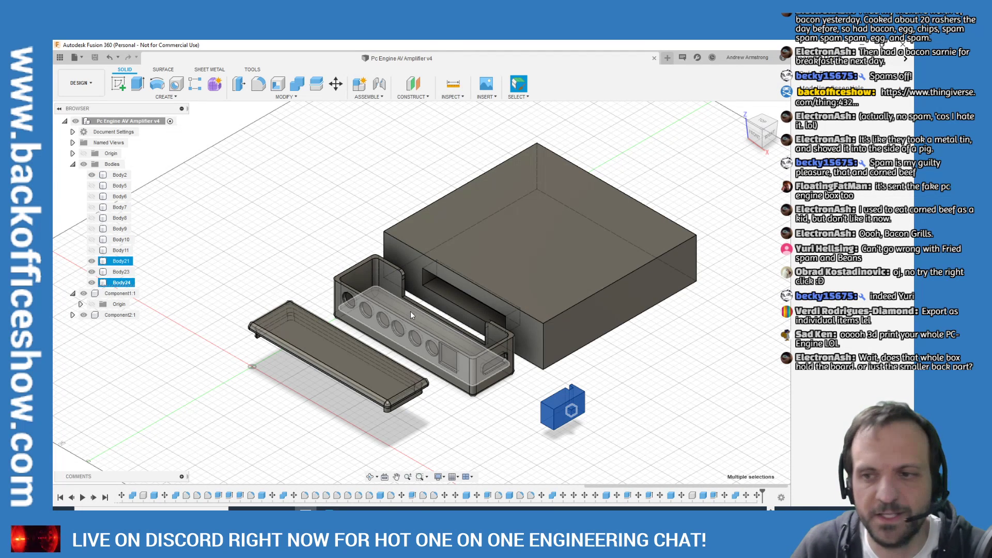
{"action": "left_click", "coordinate": [410, 311], "text": "ctrl"}
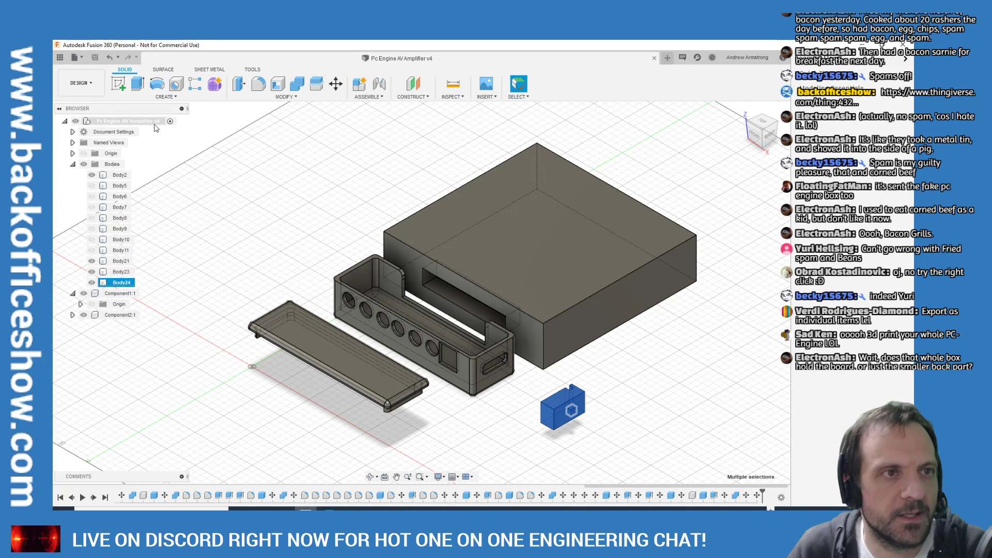
{"action": "left_click", "coordinate": [279, 342]}
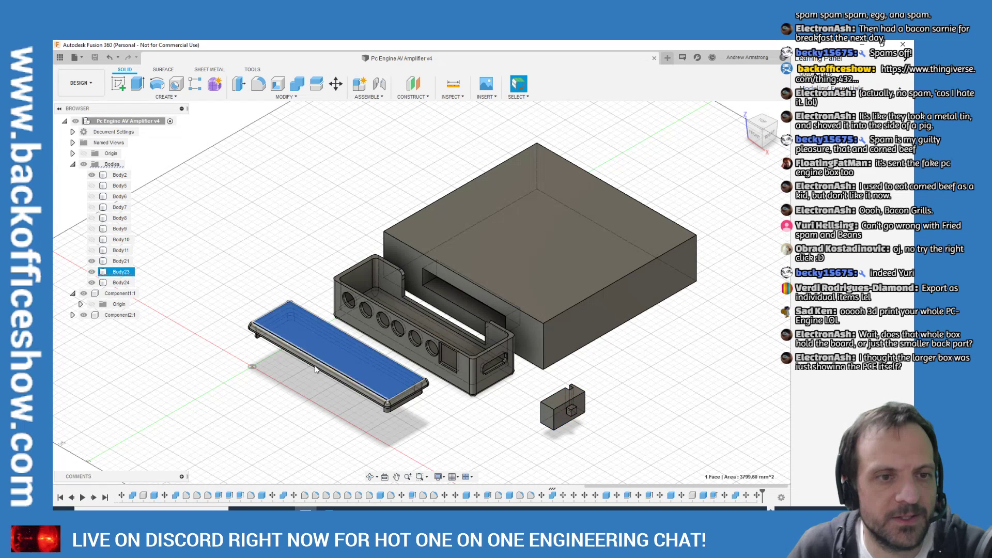
{"action": "double_click", "coordinate": [298, 365]}
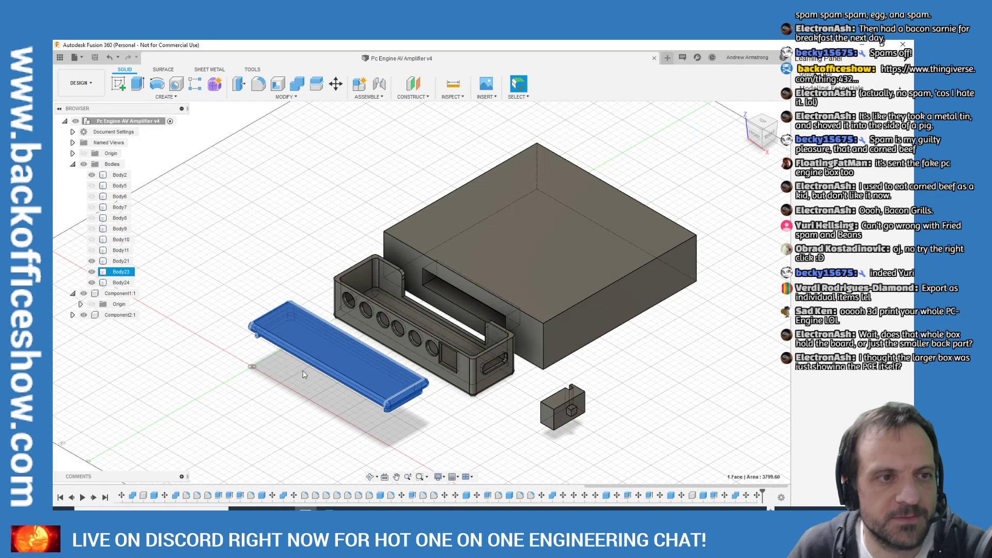
{"action": "double_click", "coordinate": [347, 278]}
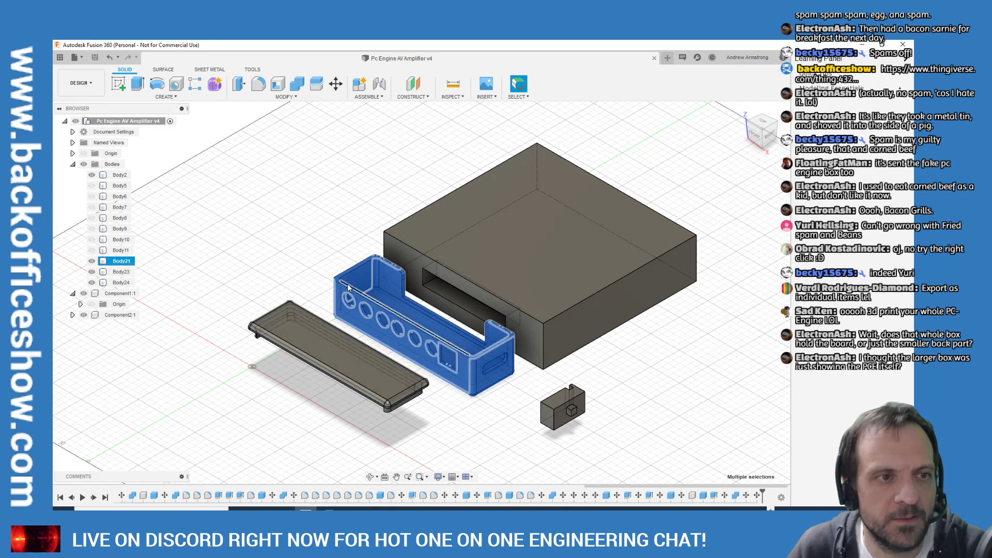
{"action": "double_click", "coordinate": [582, 394]}
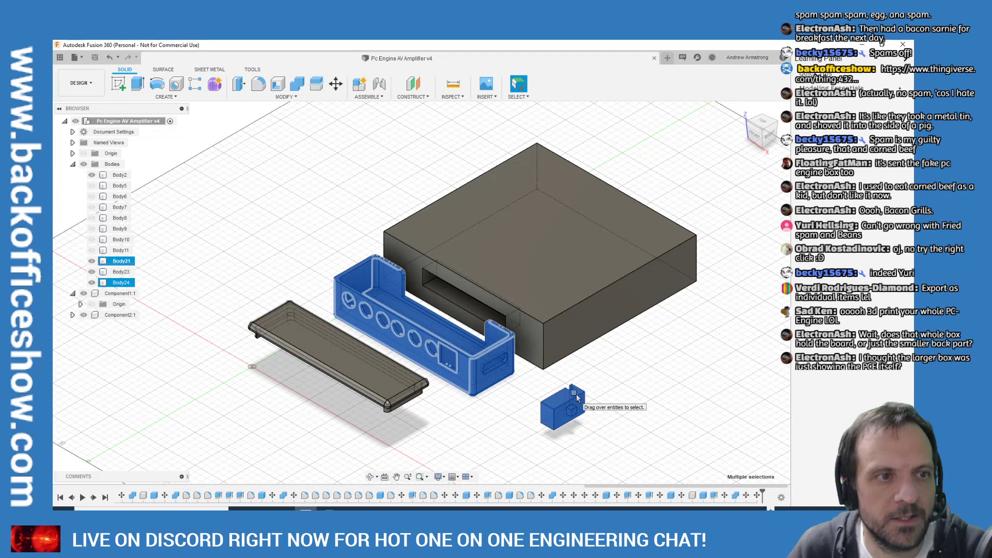
{"action": "left_click", "coordinate": [632, 374]}
{"action": "double_click", "coordinate": [563, 397]}
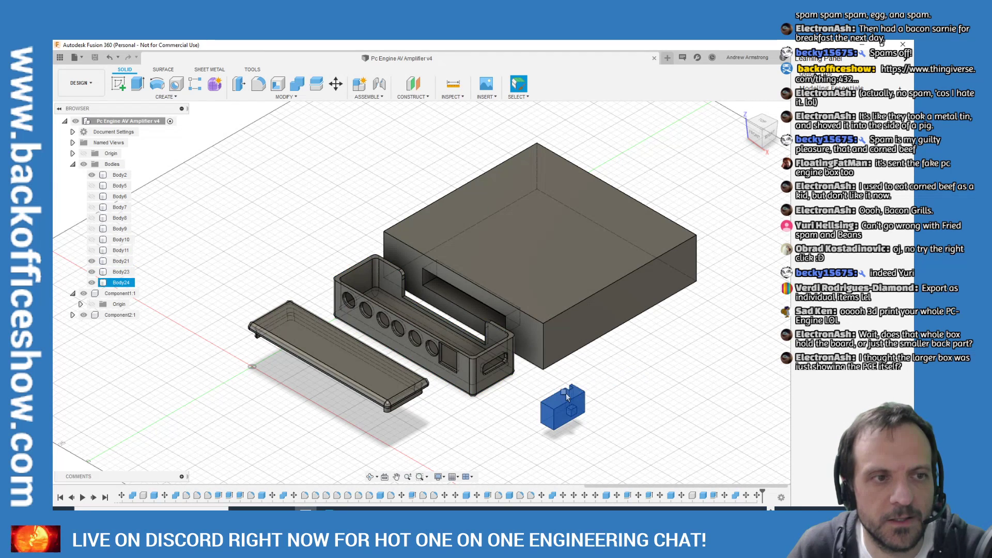
{"action": "left_click", "coordinate": [629, 371]}
Hide the enclosure body (Body21), the lid (Body23) and the large console box (Body2), leaving the switch shown
{"action": "left_click", "coordinate": [92, 265]}
{"action": "left_click", "coordinate": [91, 261]}
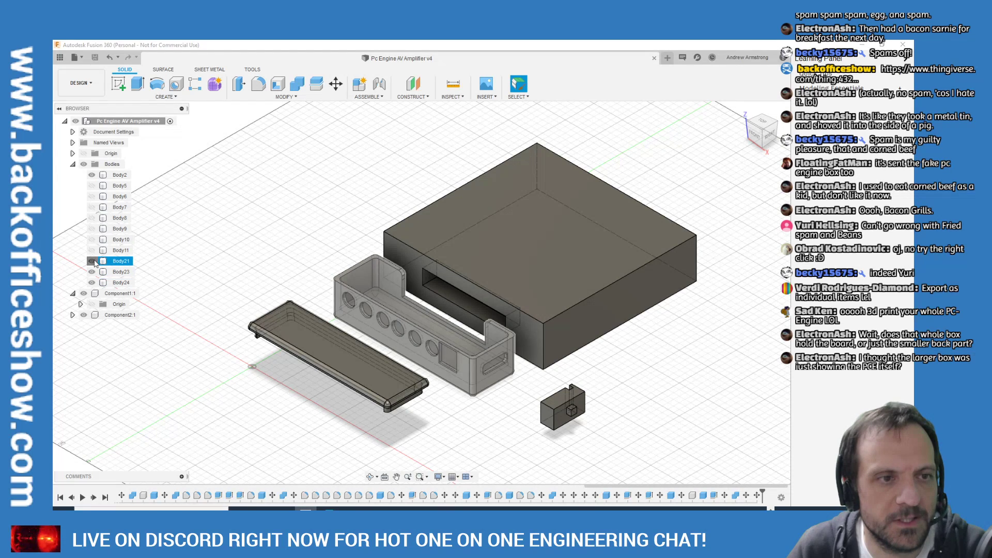
{"action": "left_click", "coordinate": [92, 271]}
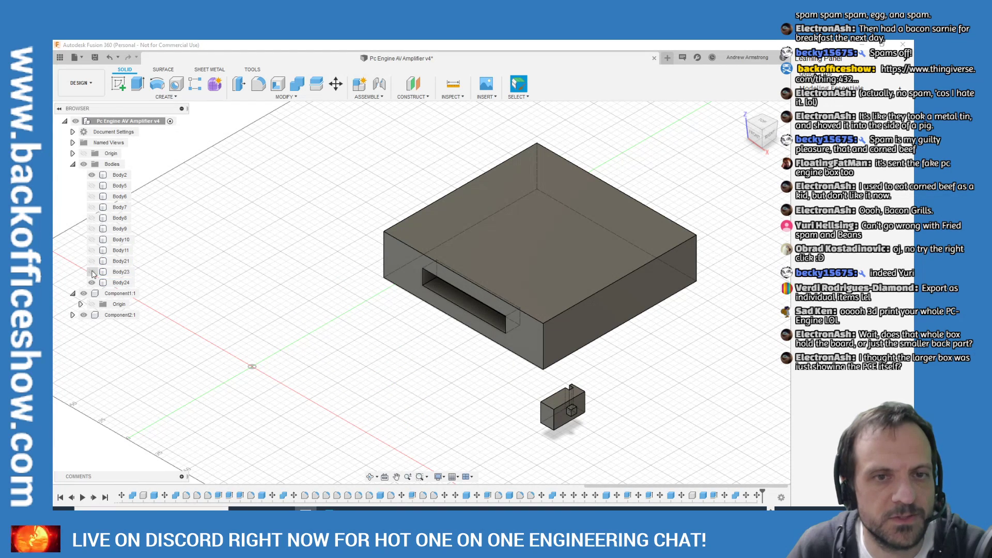
{"action": "left_click", "coordinate": [551, 274]}
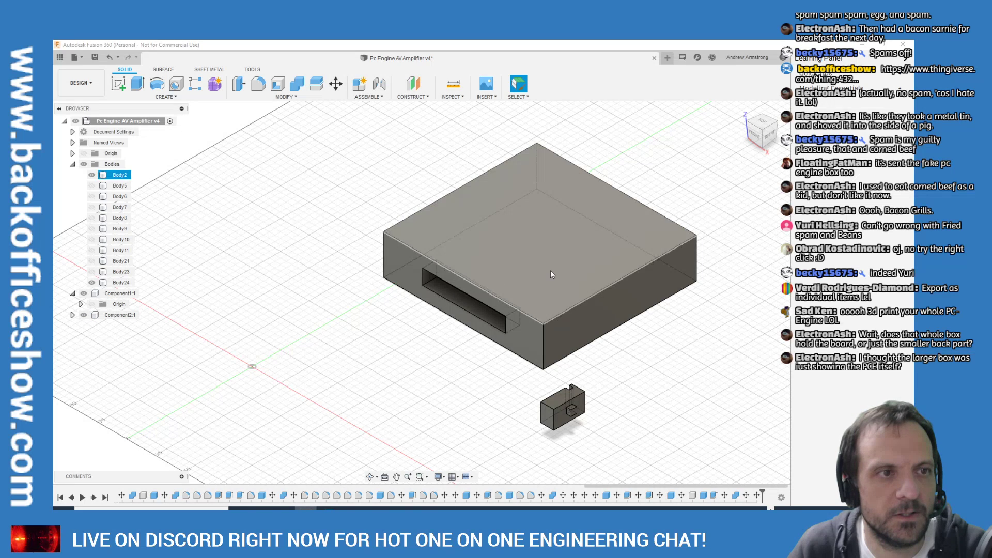
{"action": "left_click", "coordinate": [92, 175]}
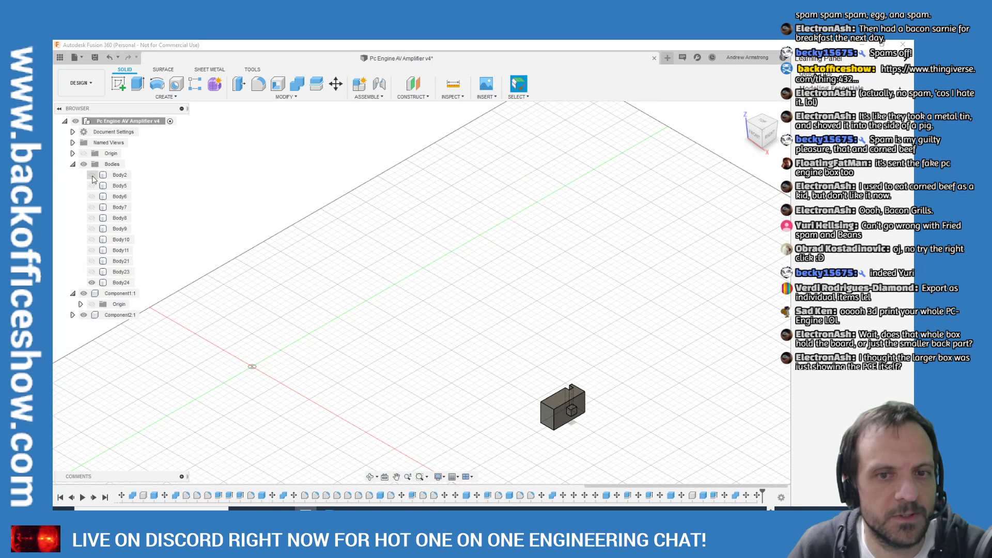
{"action": "scroll", "coordinate": [444, 282], "scroll_direction": "down", "scroll_amount": 3}
{"action": "scroll", "coordinate": [512, 359], "scroll_direction": "up", "scroll_amount": 3}
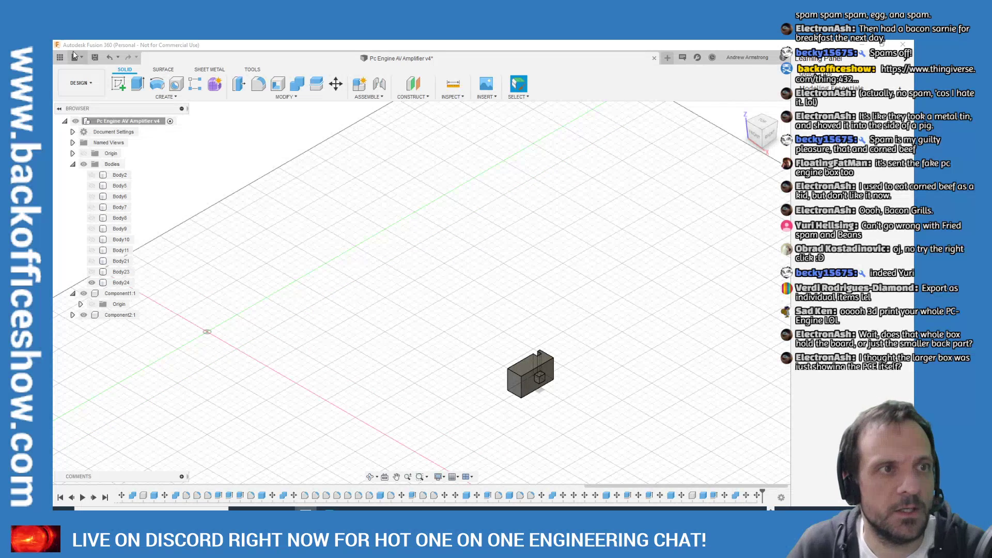
Export the toggle switch as an STL file named "Pc Engine AV Amplifier v4 Toggle Switch" to the Downloads folder
{"action": "left_click", "coordinate": [102, 60]}
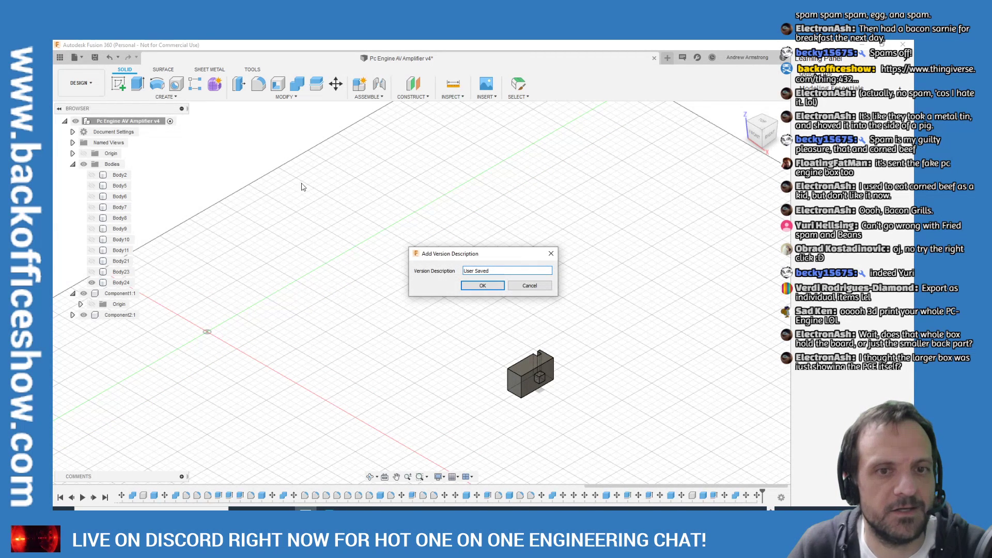
{"action": "left_click", "coordinate": [537, 286]}
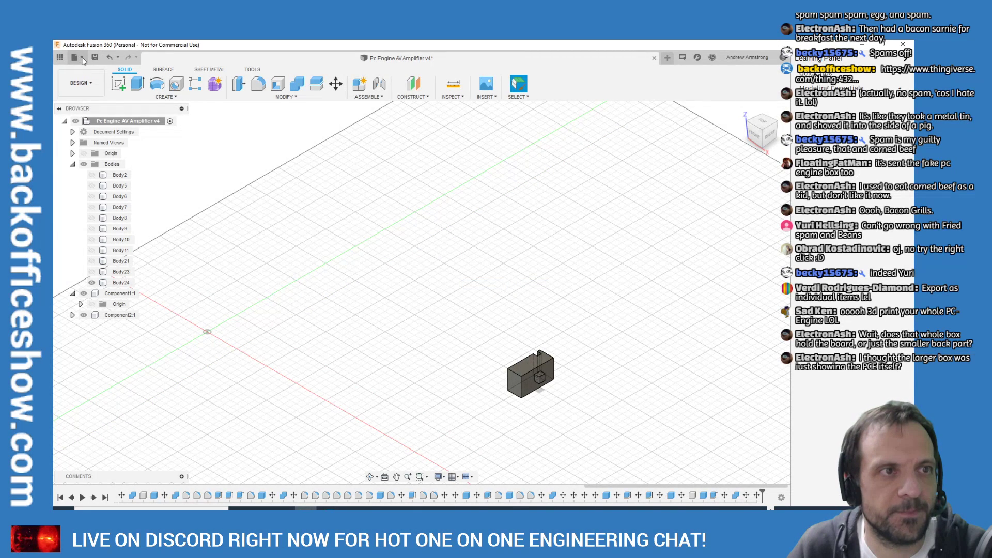
{"action": "left_click", "coordinate": [77, 57]}
{"action": "left_click", "coordinate": [115, 161]}
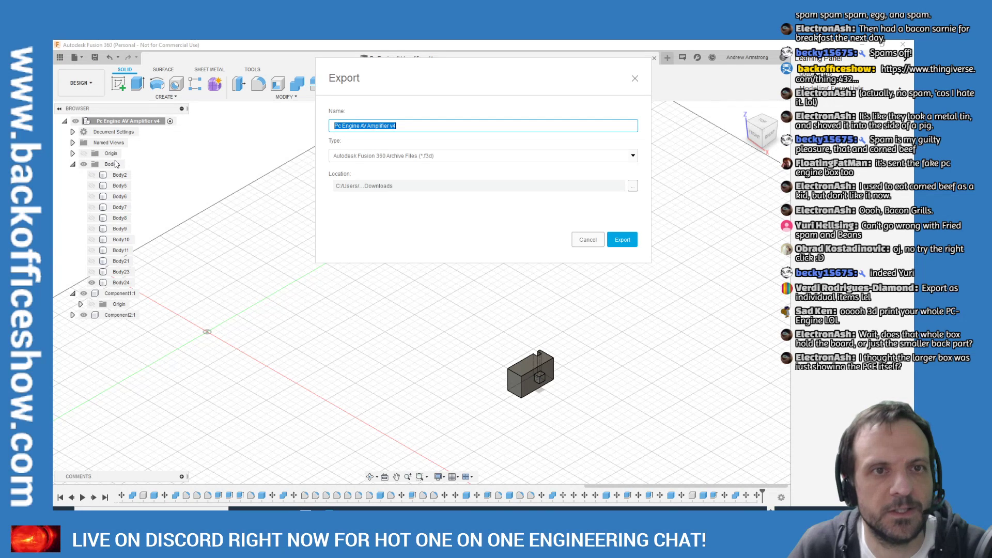
{"action": "left_click", "coordinate": [408, 126]}
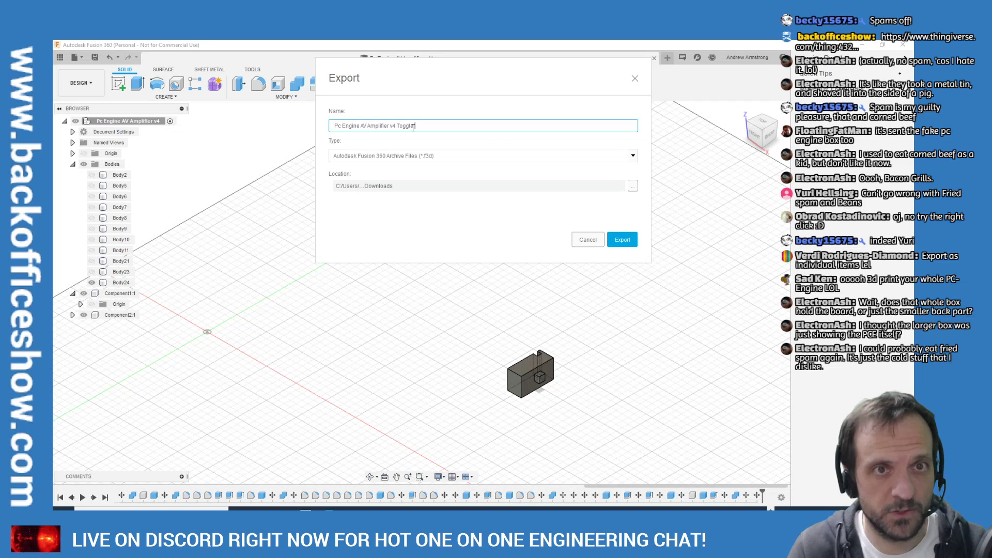
{"action": "type", "text": "Toggle Switch"}
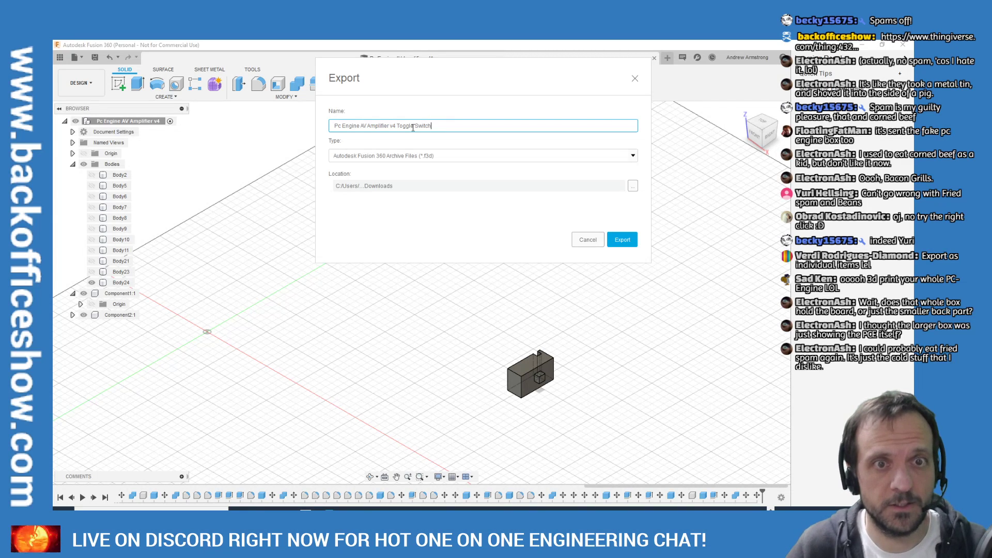
{"action": "left_click", "coordinate": [415, 156]}
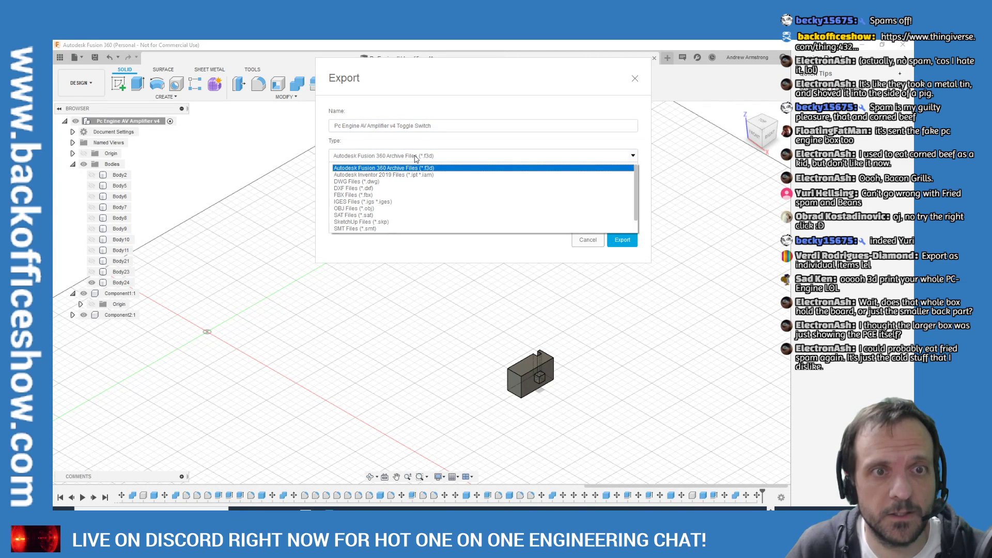
{"action": "scroll", "coordinate": [407, 197], "scroll_direction": "down", "scroll_amount": 1}
{"action": "left_click", "coordinate": [413, 228]}
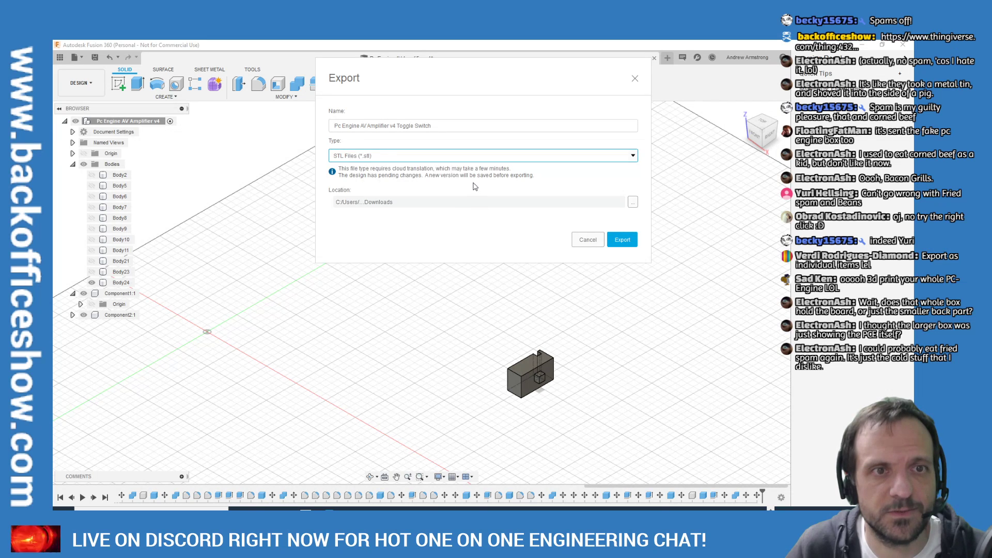
{"action": "left_click", "coordinate": [620, 240]}
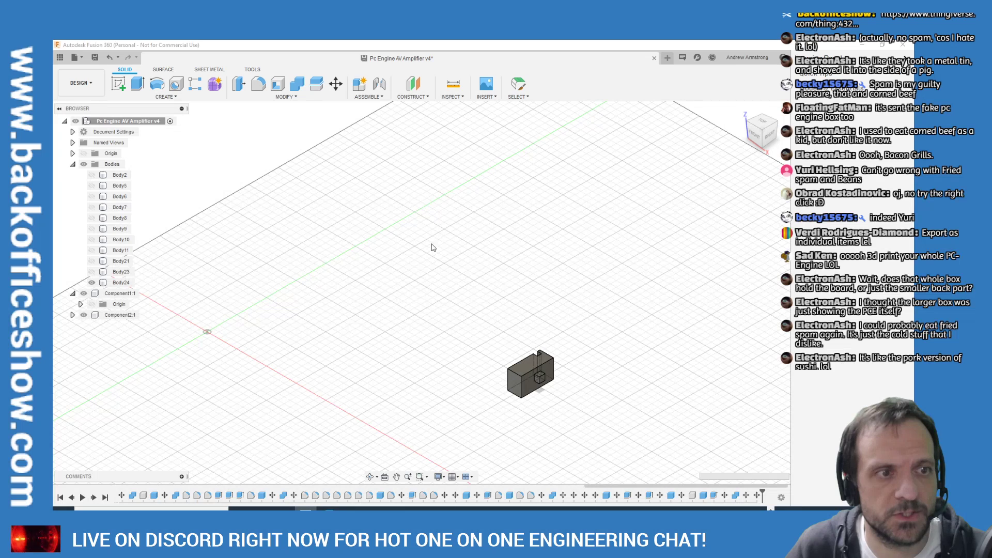
Show only the lid (Body23) and export it as an STL named "Pc Engine AV Amplifier Lid", replacing the existing file
{"action": "left_click", "coordinate": [92, 272]}
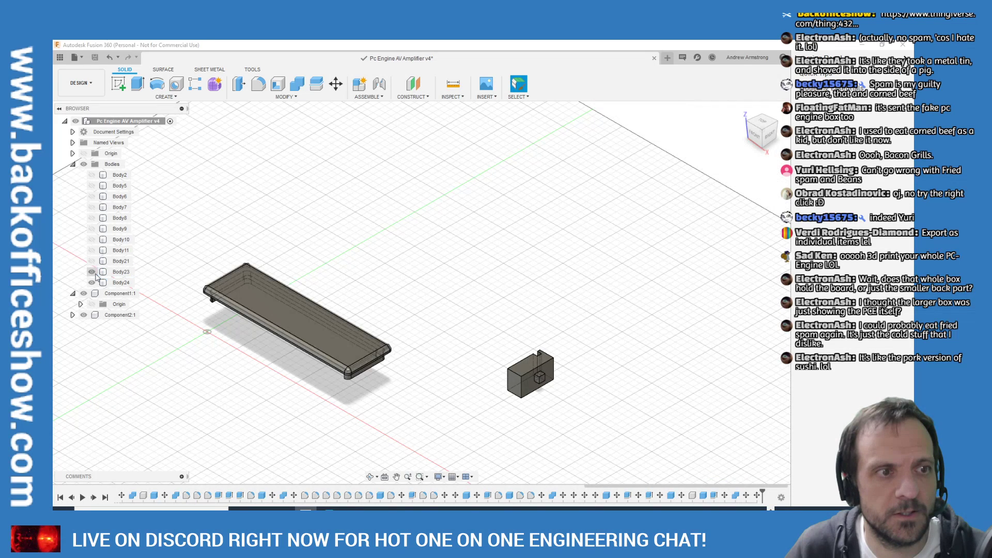
{"action": "left_click", "coordinate": [92, 283]}
{"action": "left_click", "coordinate": [74, 57]}
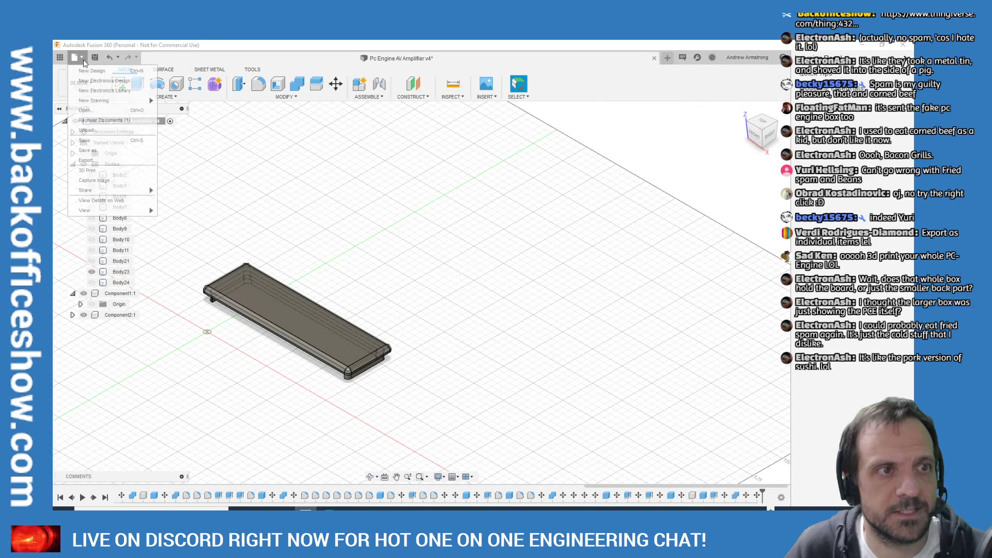
{"action": "left_click", "coordinate": [106, 164]}
{"action": "left_click", "coordinate": [411, 128]}
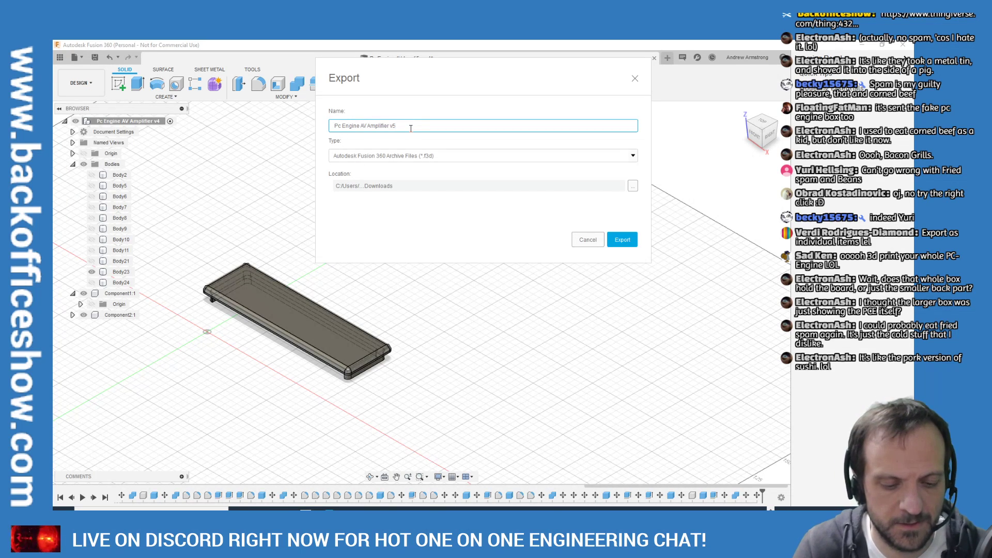
{"action": "type", "text": "Lid"}
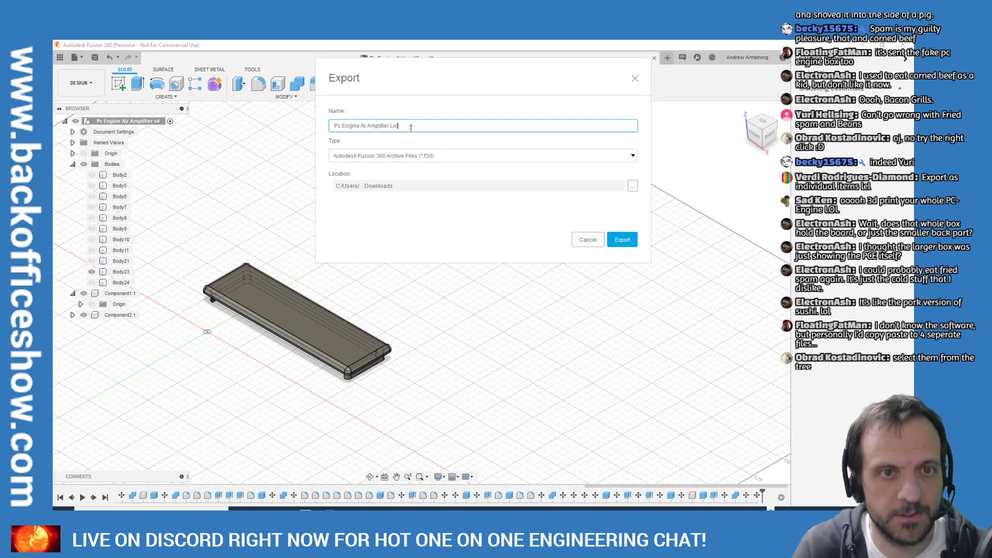
{"action": "left_click", "coordinate": [438, 155]}
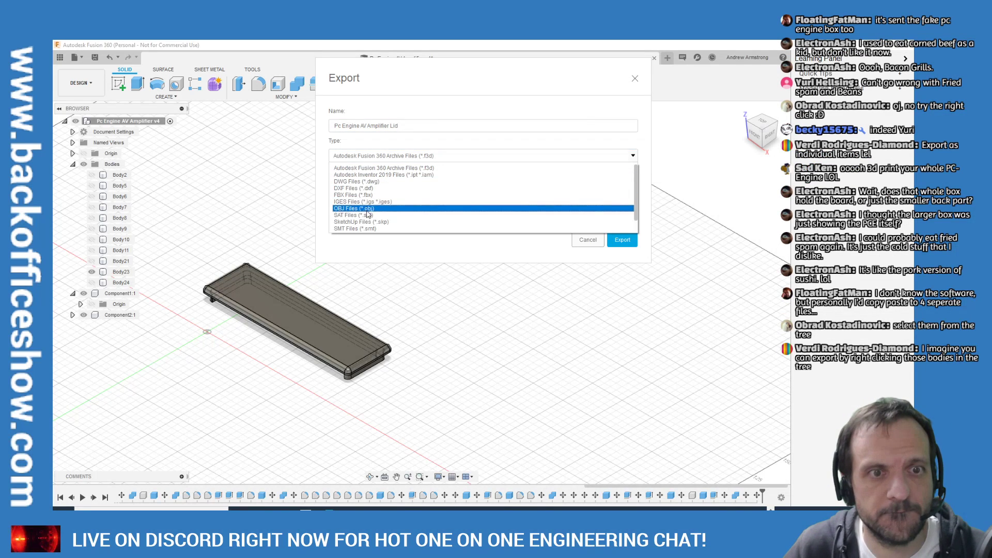
{"action": "scroll", "coordinate": [368, 216], "scroll_direction": "down", "scroll_amount": 2}
{"action": "left_click", "coordinate": [362, 230]}
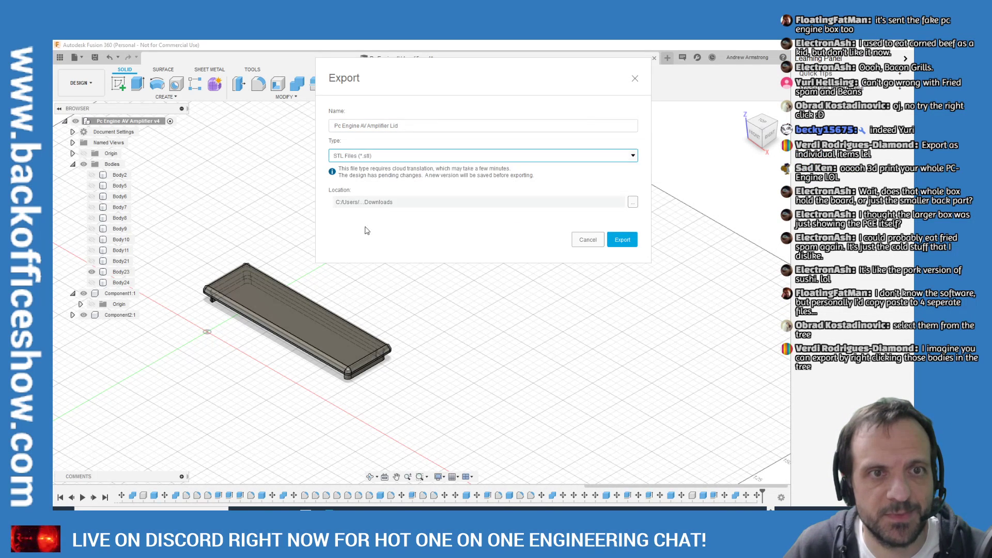
{"action": "left_click", "coordinate": [616, 241]}
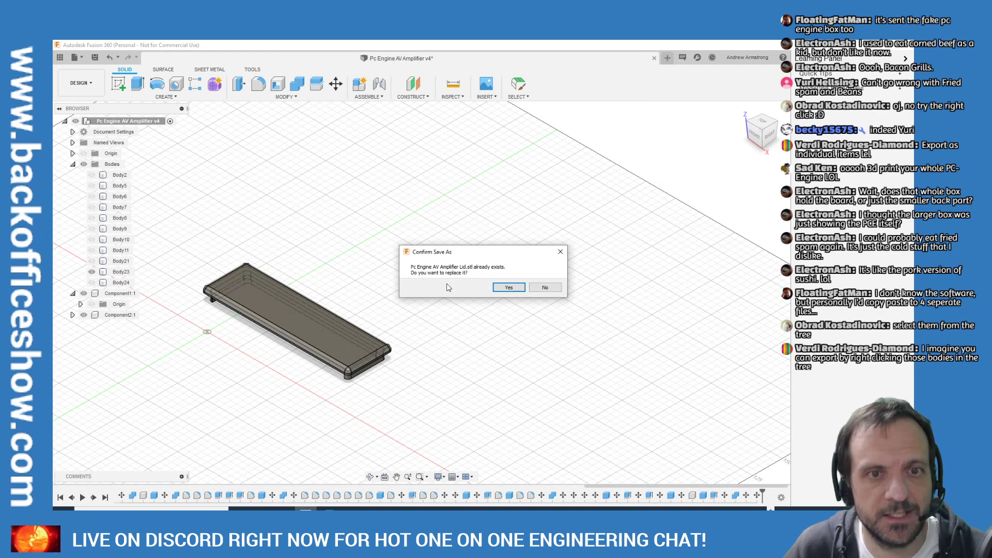
{"action": "left_click", "coordinate": [507, 285]}
Show the enclosure body (Body21) and hide the lid (Body23)
{"action": "left_click", "coordinate": [92, 262]}
{"action": "left_click", "coordinate": [91, 261]}
{"action": "left_click", "coordinate": [91, 272]}
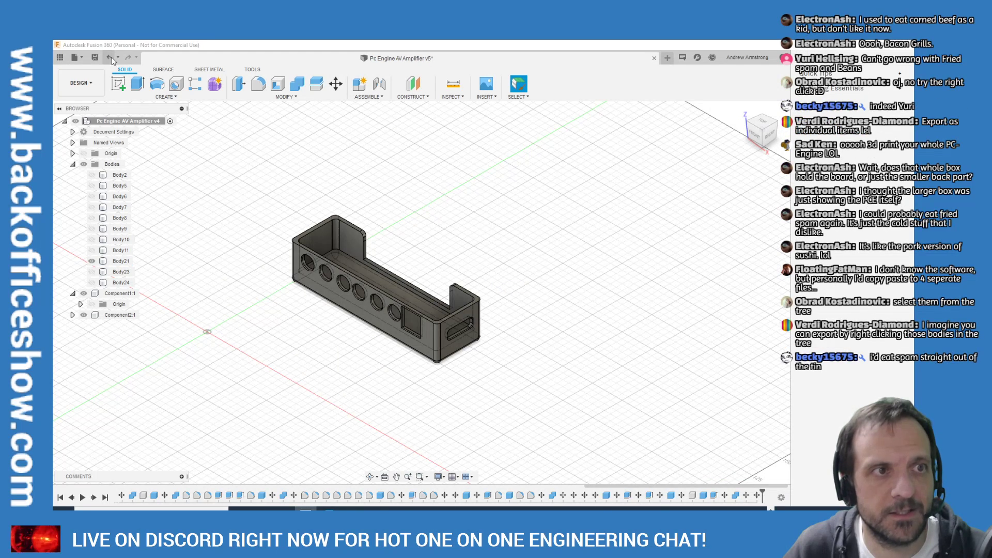
Export the enclosure body as an STL file named "Pc Engine AV Amplifier Body" to the Downloads folder
{"action": "left_click", "coordinate": [76, 57]}
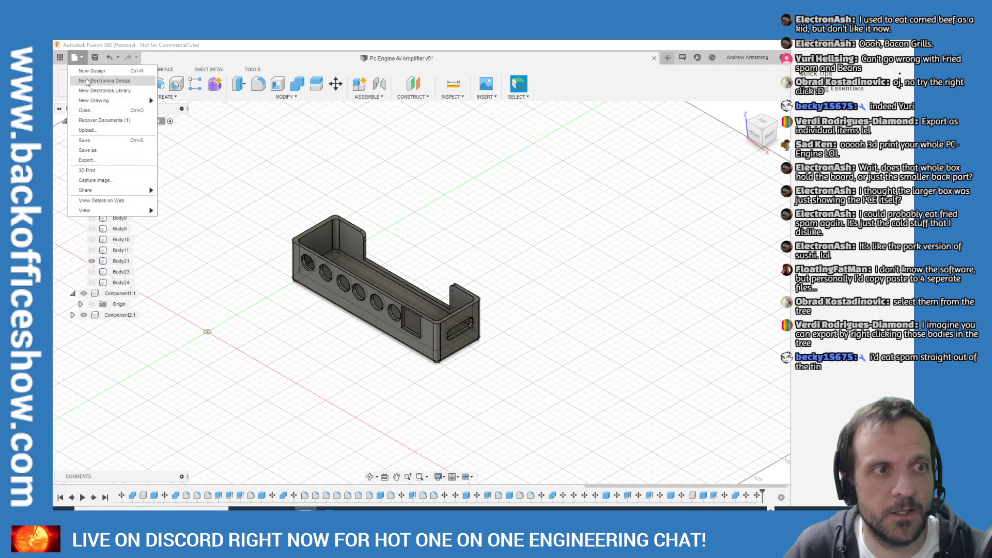
{"action": "left_click", "coordinate": [85, 160]}
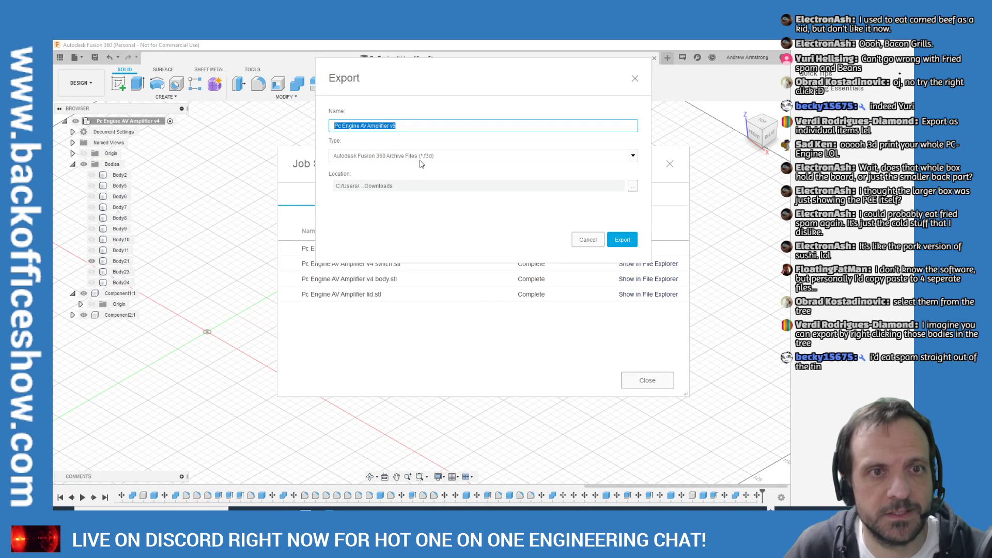
{"action": "left_click", "coordinate": [437, 160]}
{"action": "scroll", "coordinate": [370, 222], "scroll_direction": "down", "scroll_amount": 2}
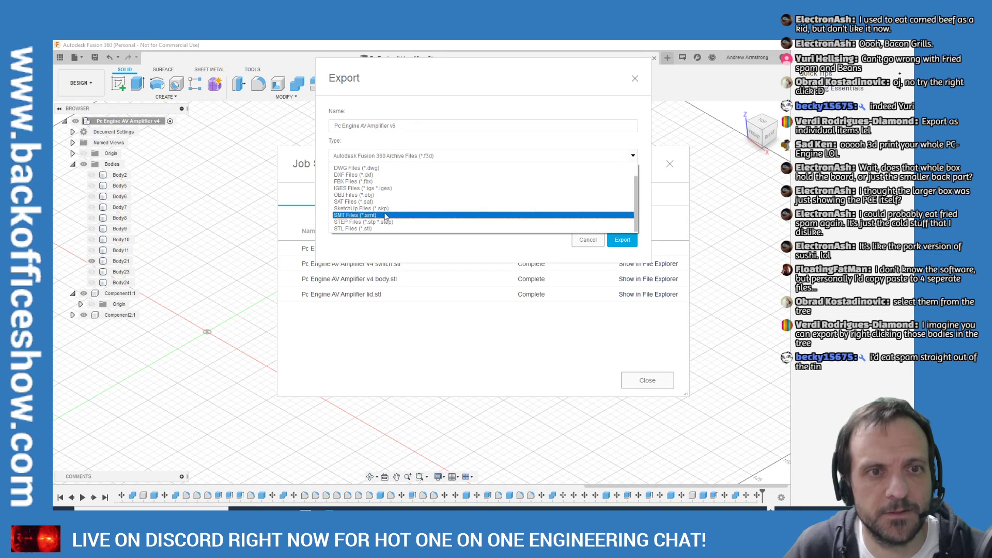
{"action": "left_click", "coordinate": [368, 229]}
{"action": "left_click", "coordinate": [409, 127]}
{"action": "key", "text": "BackSpace"}
{"action": "key", "text": "BackSpace"}
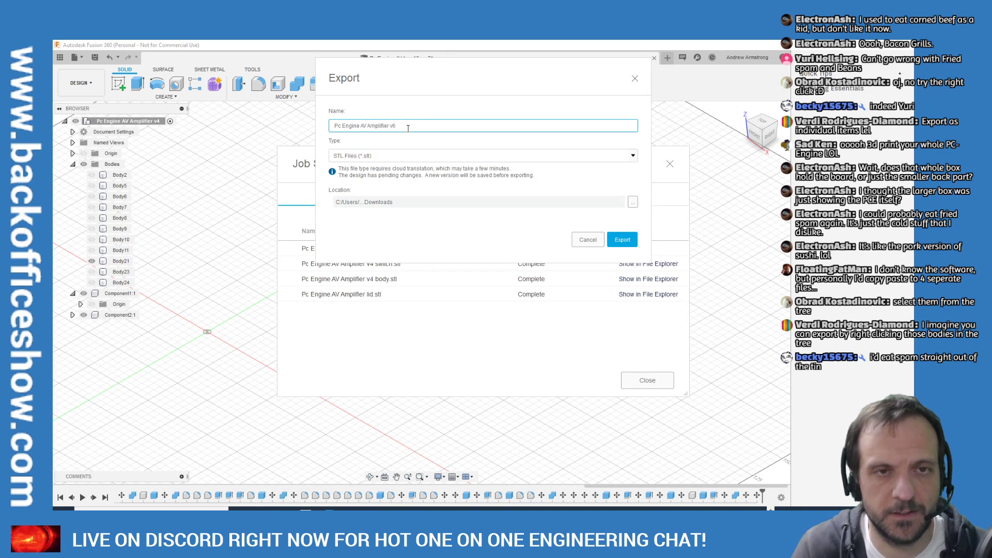
{"action": "type", "text": "Lid"}
{"action": "key", "text": "Return"}
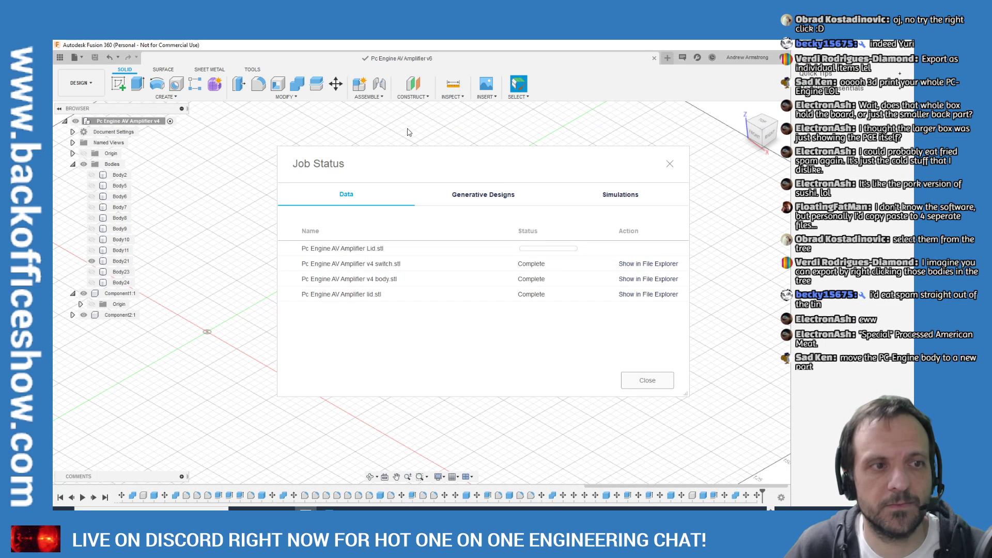
Show the lid (Body23) and the toggle switch (Body24) again alongside the enclosure body
{"action": "left_click", "coordinate": [104, 284]}
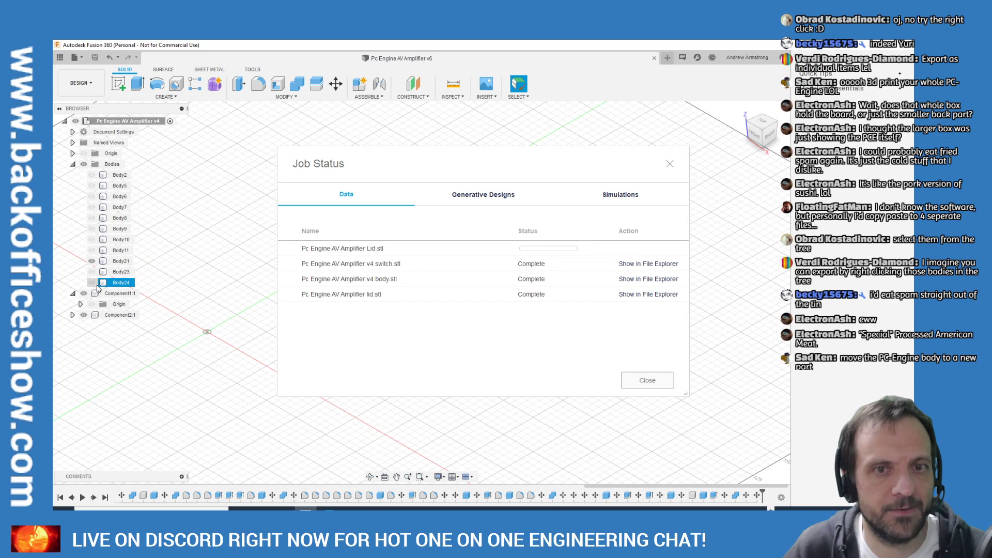
{"action": "left_click", "coordinate": [94, 274]}
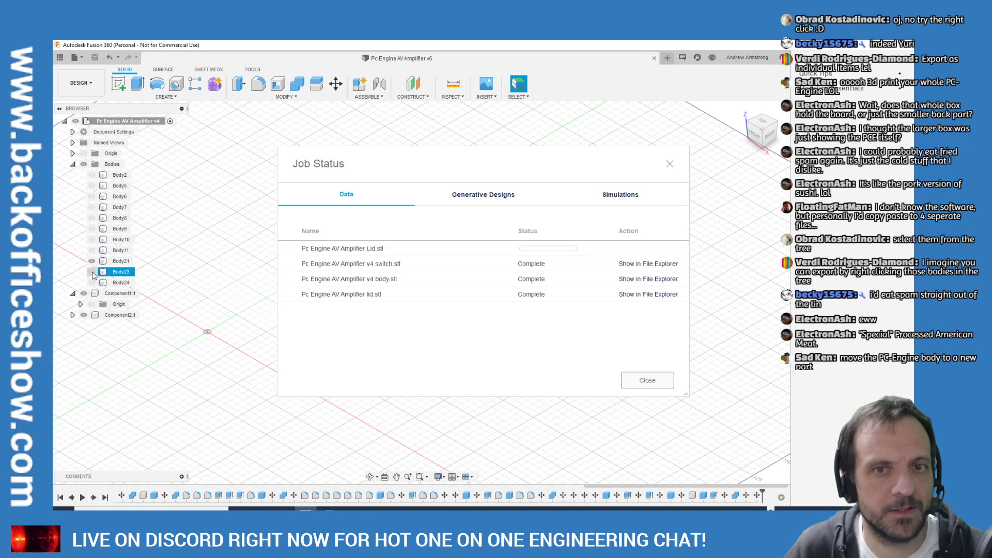
{"action": "left_click", "coordinate": [92, 283]}
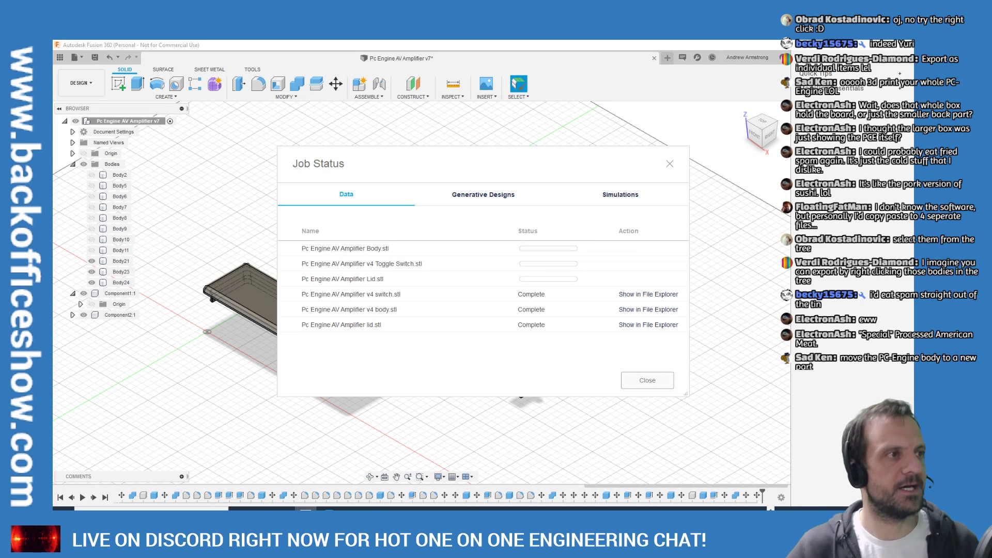
Bring up the Thingiverse page beside Fusion 360 and look through the commands available for the switch body (Body24)
{"action": "key", "text": "alt+Tab"}
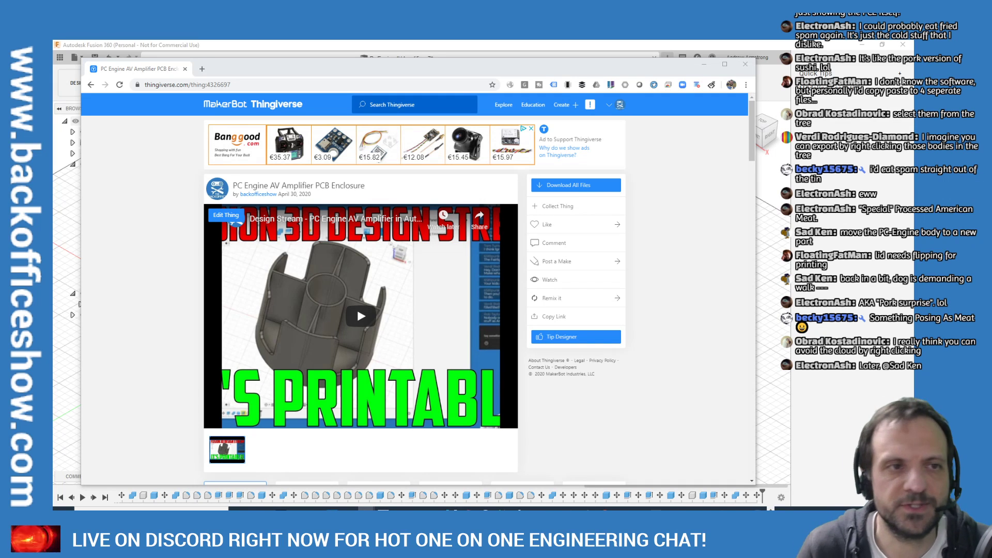
{"action": "left_click_drag", "start_coordinate": [243, 67], "coordinate": [297, 67]}
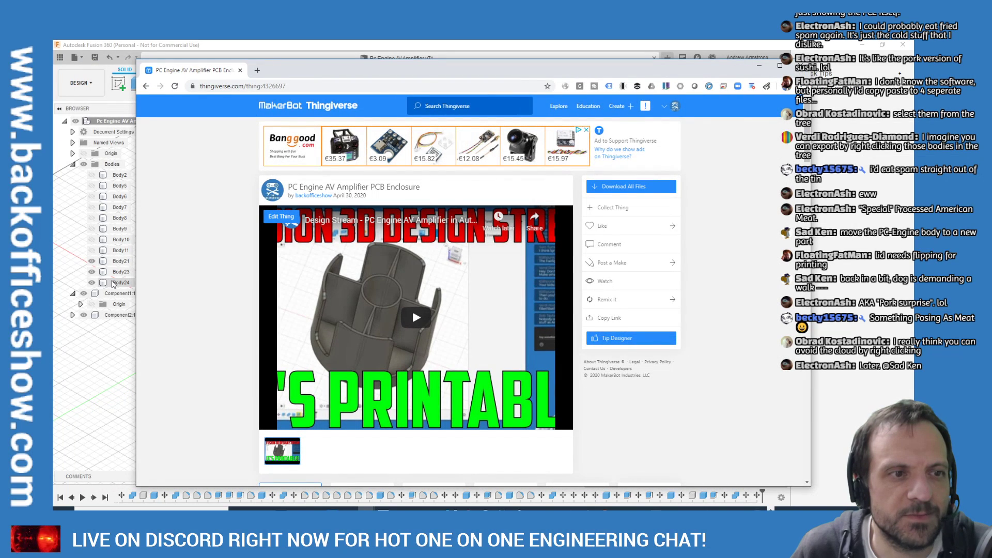
{"action": "right_click", "coordinate": [115, 283]}
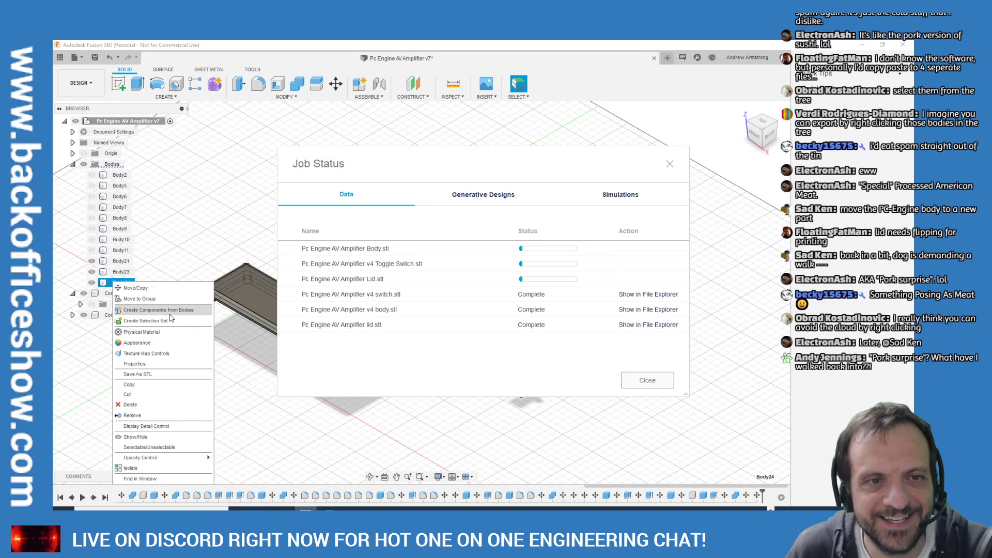
Show the large console box (Body2) and save the design with the version description "User Saved"
{"action": "left_click", "coordinate": [92, 174]}
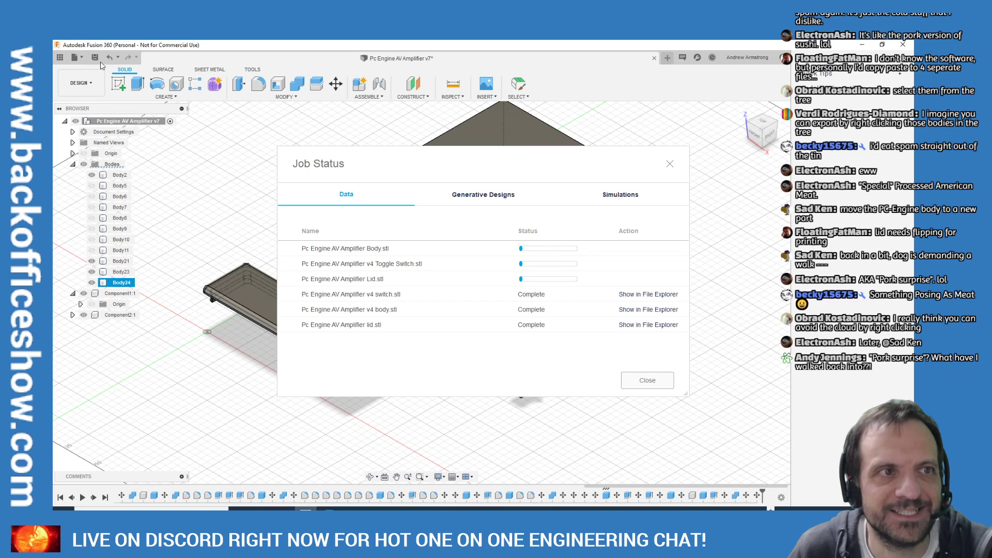
{"action": "key", "text": "ctrl+s"}
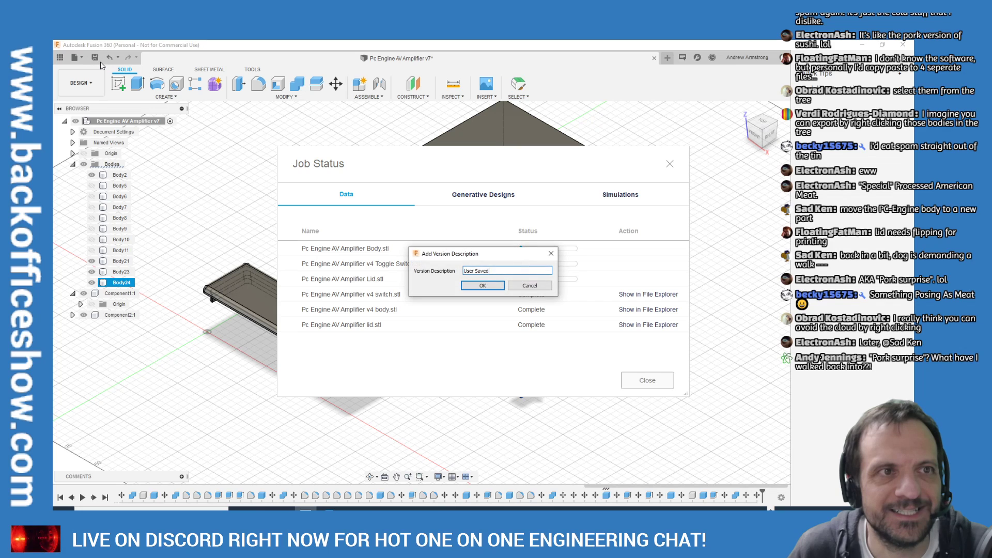
{"action": "left_click", "coordinate": [492, 287]}
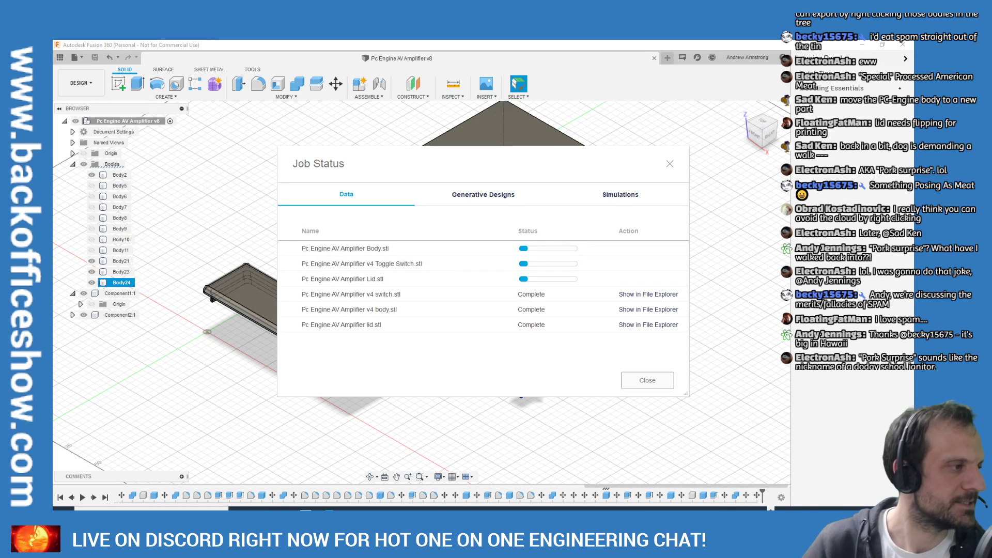
{"action": "key", "text": "alt+Tab"}
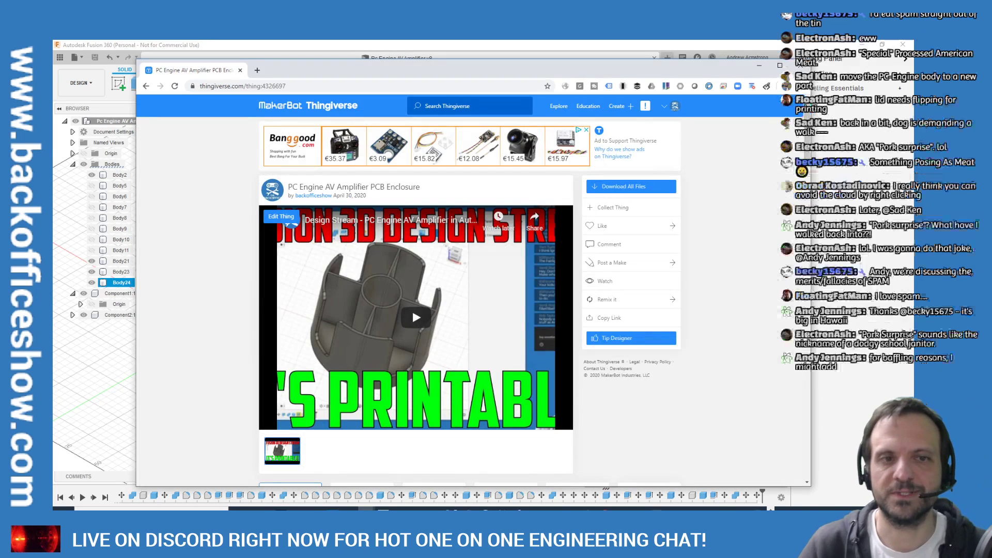
{"action": "left_click_drag", "start_coordinate": [442, 56], "coordinate": [287, 64]}
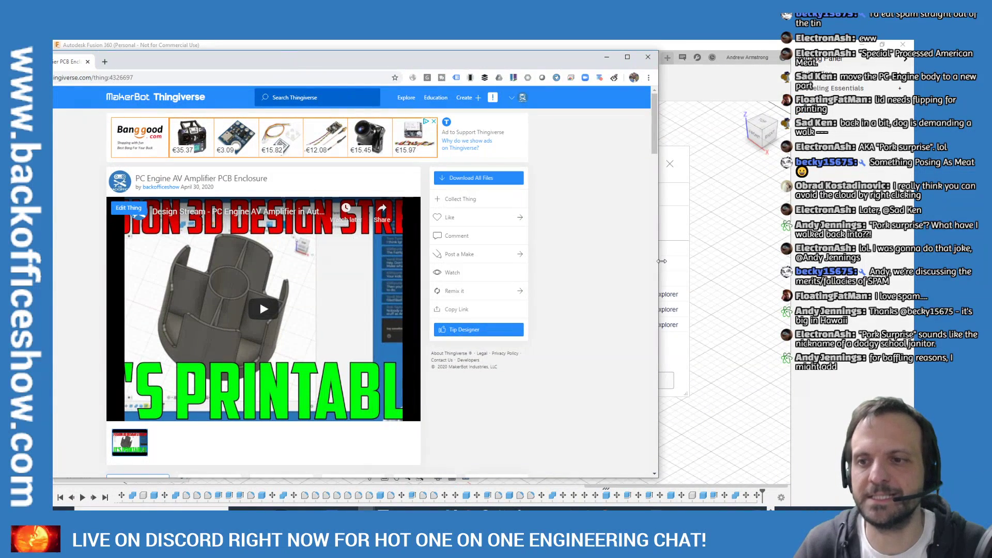
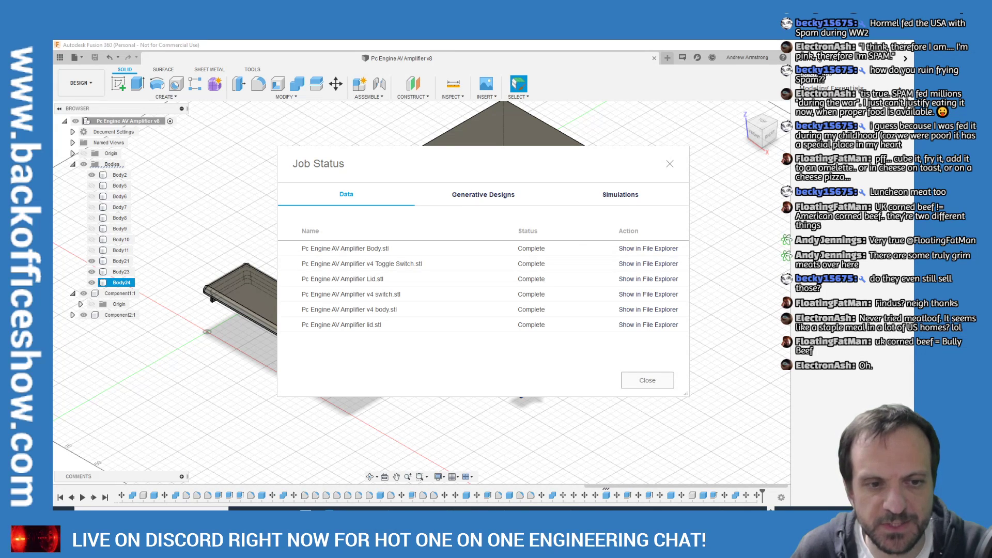
Switch to Ultimaker Cura and load the exported PC Engine AV Amplifier STL files onto the build plate
{"action": "left_click", "coordinate": [327, 509]}
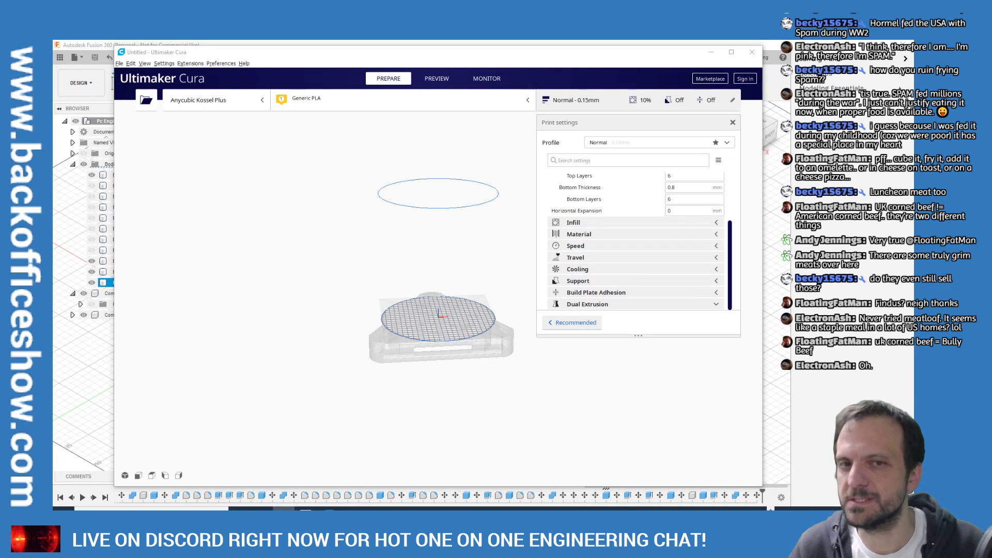
{"action": "left_click_drag", "start_coordinate": [582, 312], "coordinate": [442, 333]}
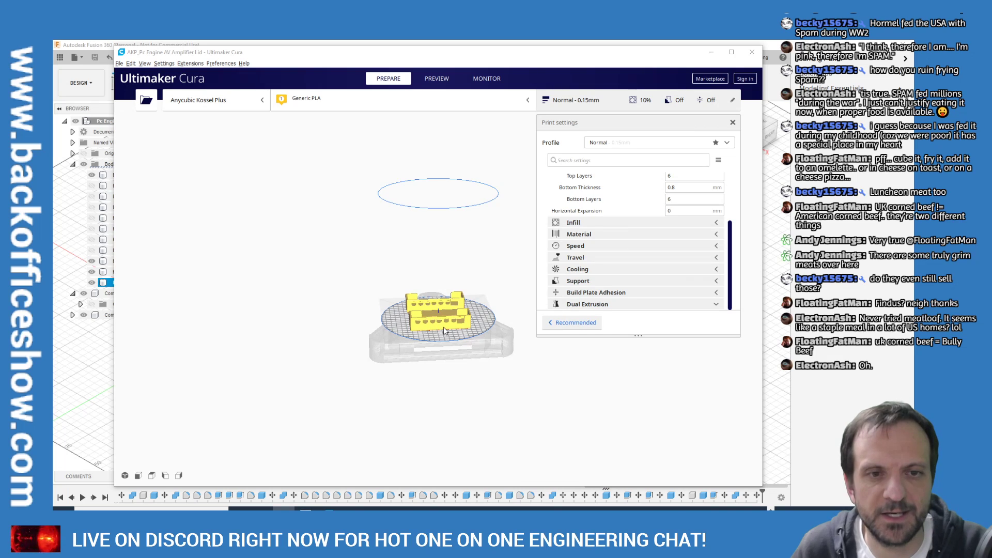
Examine the three loaded amplifier models on the build plate from several angles
{"action": "scroll", "coordinate": [449, 280], "scroll_direction": "up", "scroll_amount": 2}
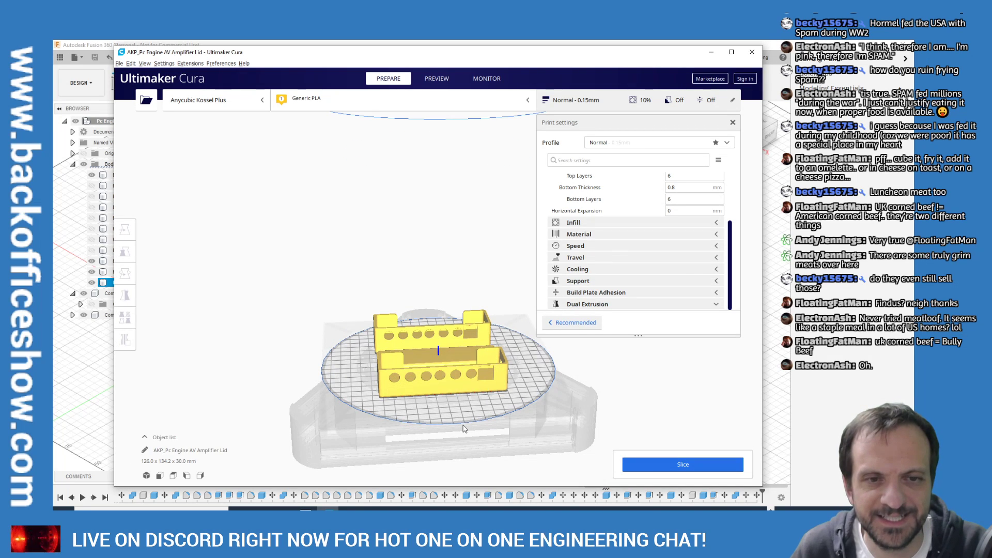
{"action": "right_click_drag", "start_coordinate": [391, 386], "coordinate": [533, 397]}
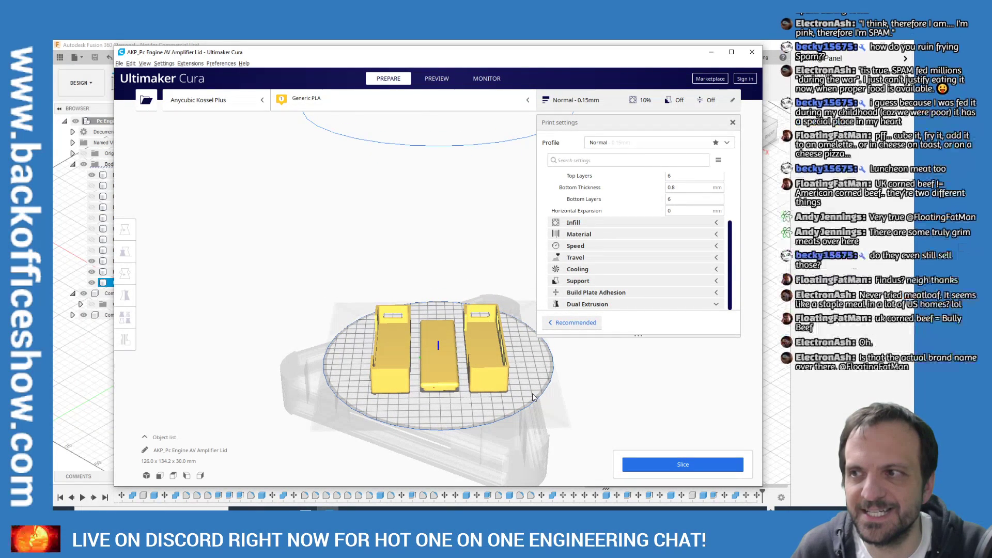
{"action": "scroll", "coordinate": [464, 375], "scroll_direction": "up", "scroll_amount": 3}
{"action": "scroll", "coordinate": [455, 286], "scroll_direction": "down", "scroll_amount": 3}
{"action": "scroll", "coordinate": [463, 394], "scroll_direction": "up", "scroll_amount": 3}
{"action": "scroll", "coordinate": [462, 396], "scroll_direction": "down", "scroll_amount": 3}
{"action": "left_click", "coordinate": [490, 384]}
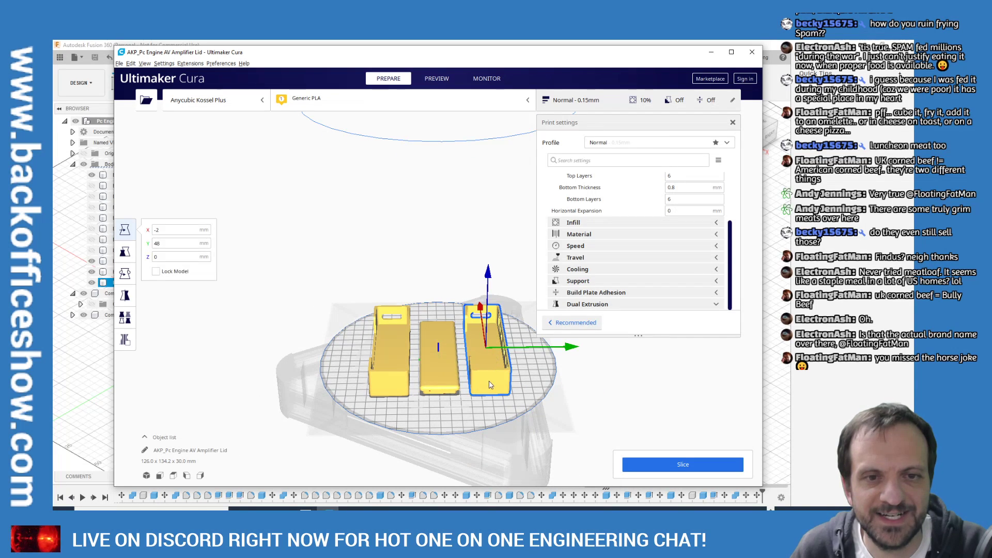
Delete all three loaded models so the build plate is empty
{"action": "left_click", "coordinate": [390, 380]}
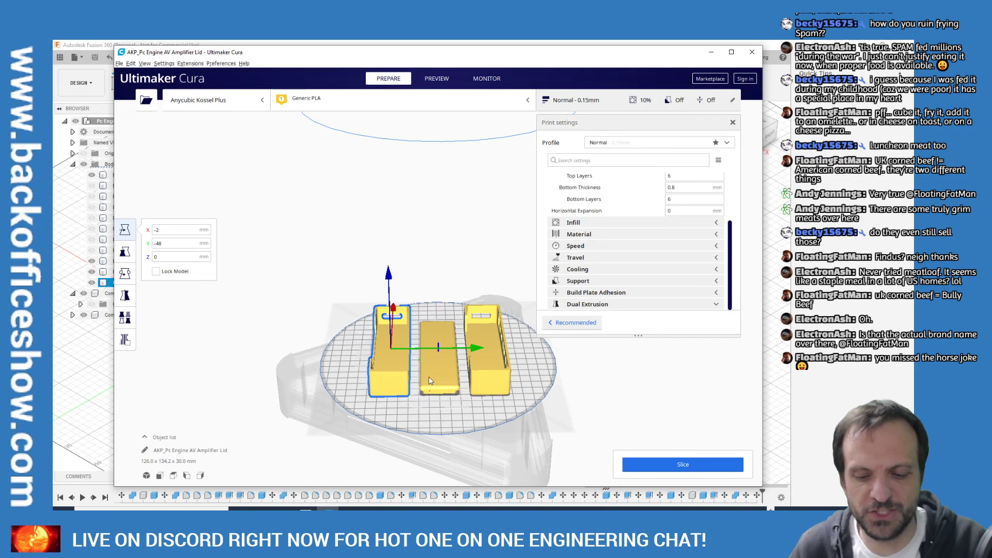
{"action": "key", "text": "Delete"}
{"action": "left_click", "coordinate": [443, 373]}
{"action": "key", "text": "Delete"}
{"action": "left_click", "coordinate": [478, 370]}
{"action": "key", "text": "Delete"}
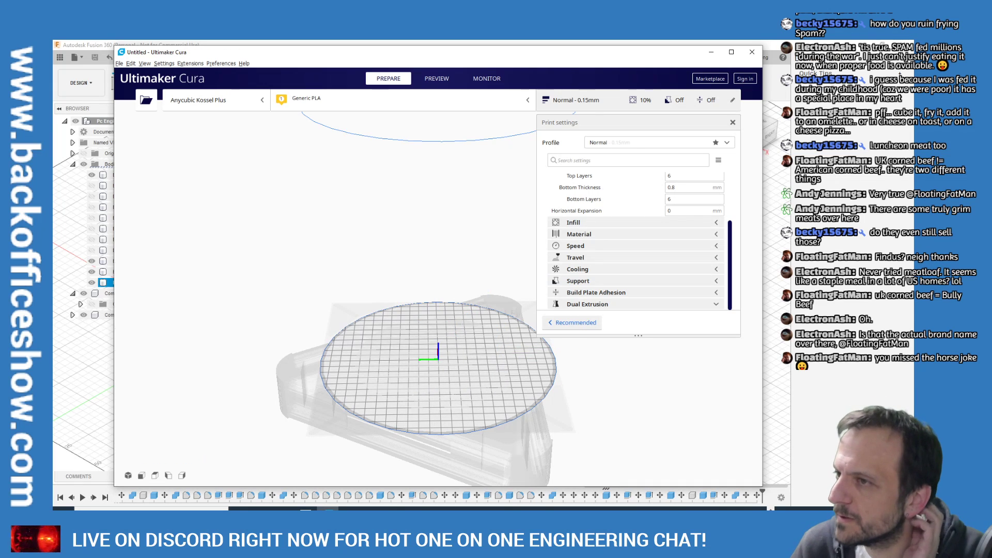
Load the three exported amplifier STL files one at a time and delete the duplicate enclosure body
{"action": "left_click_drag", "start_coordinate": [906, 170], "coordinate": [436, 373]}
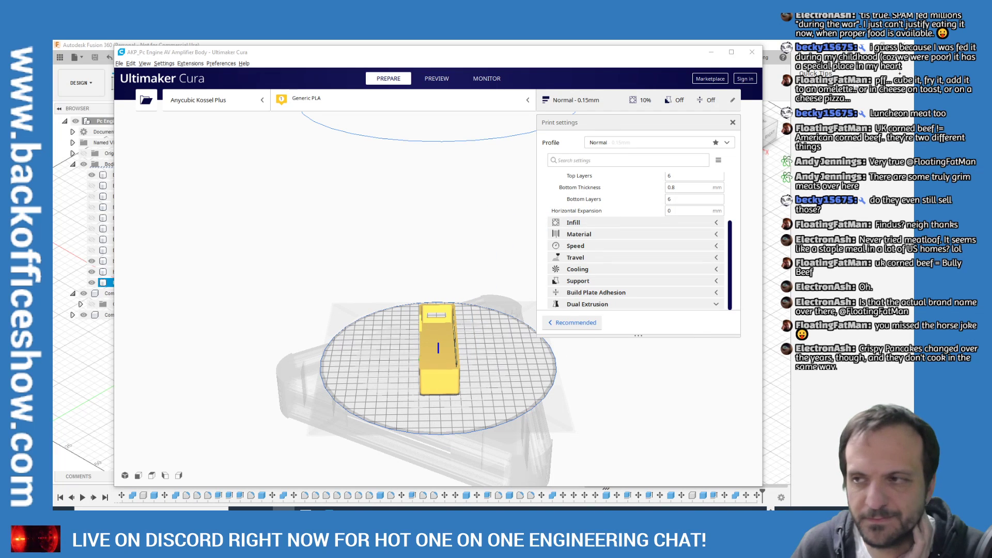
{"action": "left_click_drag", "start_coordinate": [667, 242], "coordinate": [369, 370]}
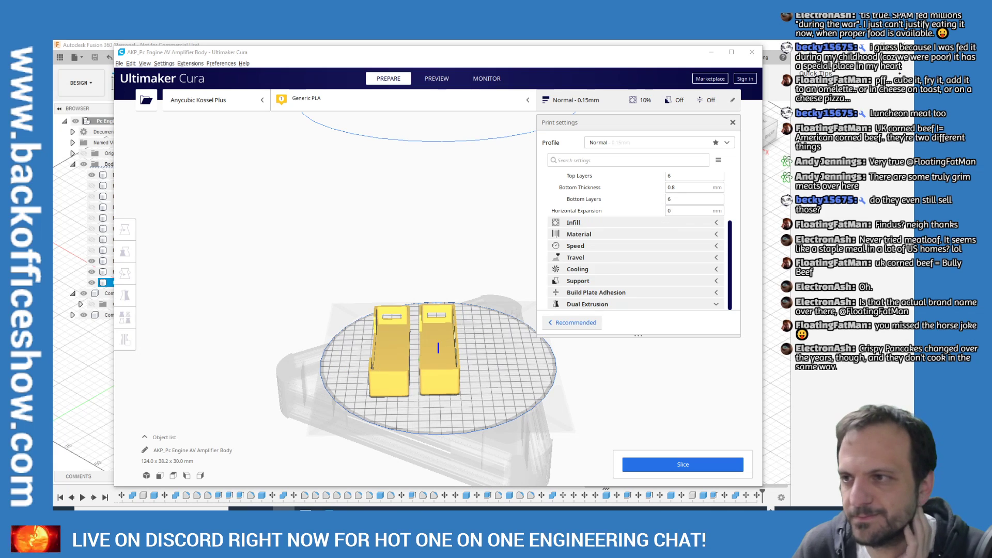
{"action": "left_click_drag", "start_coordinate": [685, 309], "coordinate": [488, 366]}
{"action": "left_click", "coordinate": [395, 380]}
{"action": "key", "text": "Delete"}
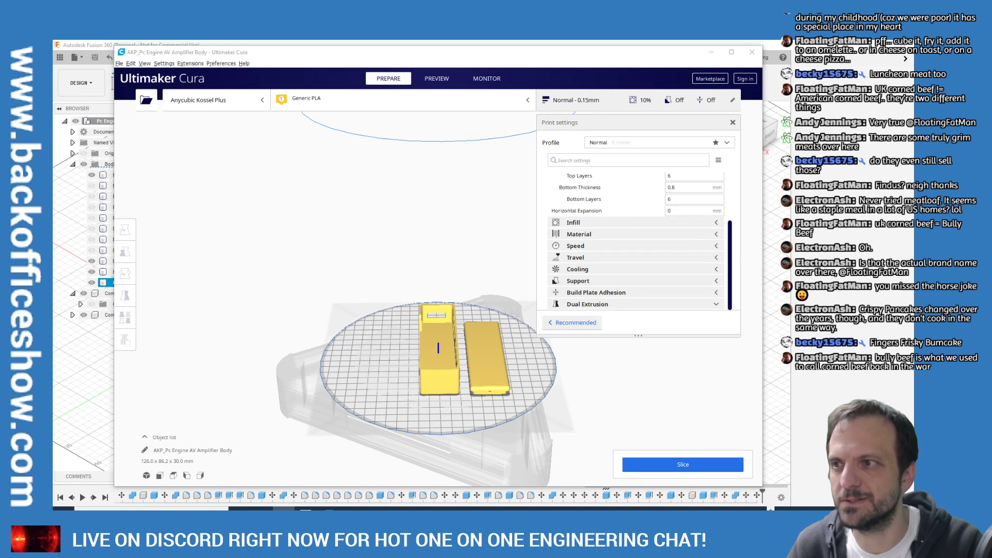
Switch to Fusion 360, dismiss the job status, and hide Body21, Body23 and Body2, leaving only the toggle switch shown
{"action": "left_click", "coordinate": [173, 45]}
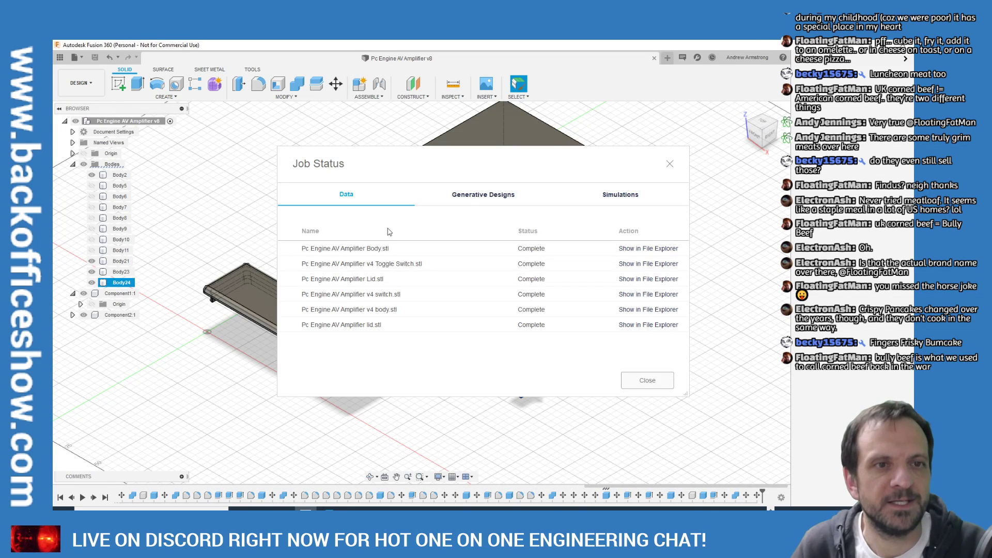
{"action": "left_click", "coordinate": [669, 164]}
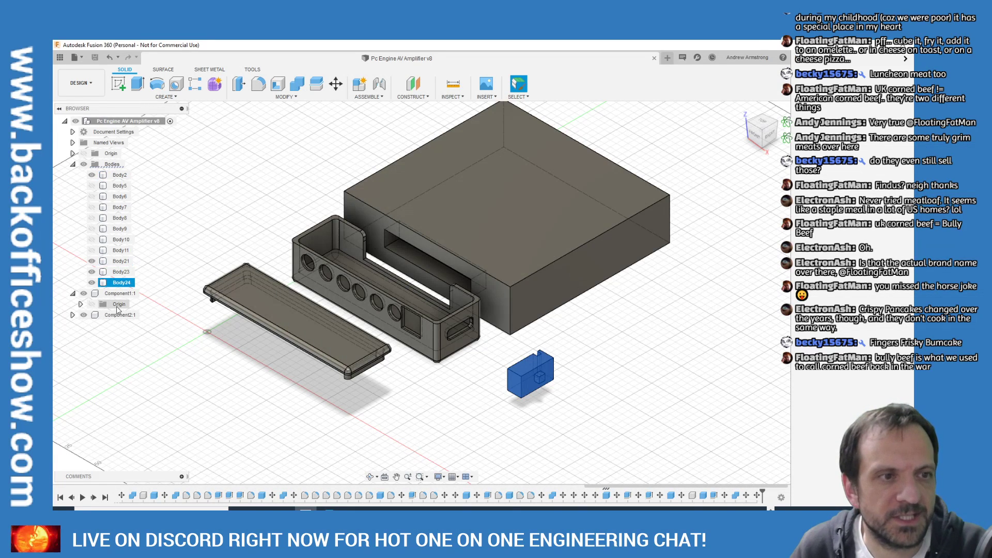
{"action": "right_click", "coordinate": [525, 373]}
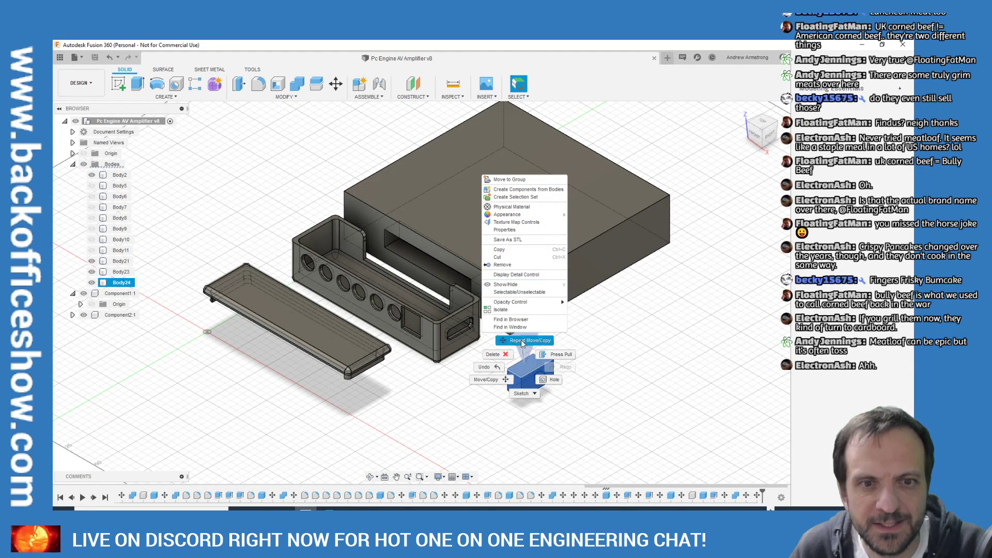
{"action": "left_click", "coordinate": [612, 376]}
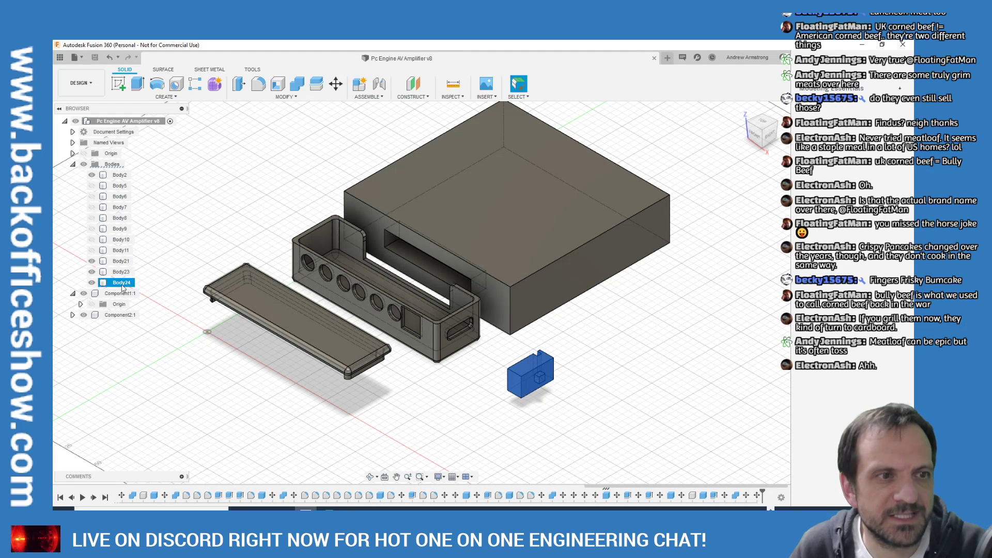
{"action": "left_click", "coordinate": [92, 261]}
{"action": "left_click", "coordinate": [92, 273]}
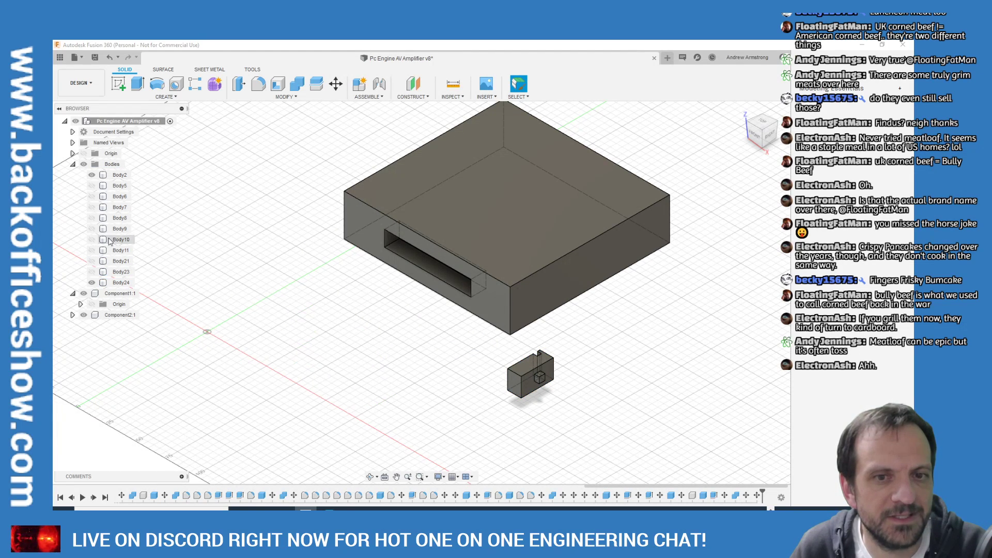
{"action": "left_click", "coordinate": [91, 175]}
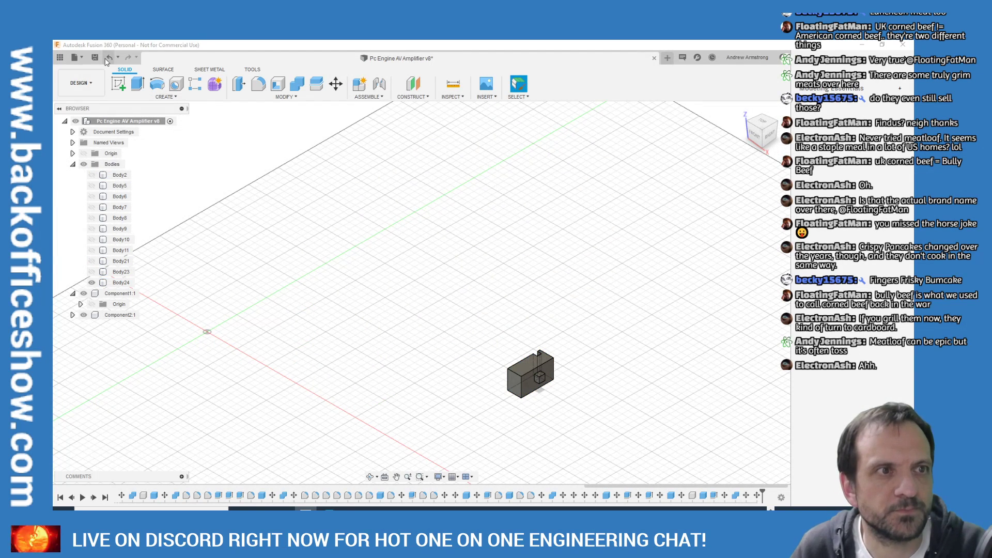
Export the toggle switch to the Downloads folder as an STL file named "Pc Engine AV Amplifier Toggle Switch"
{"action": "left_click", "coordinate": [76, 58]}
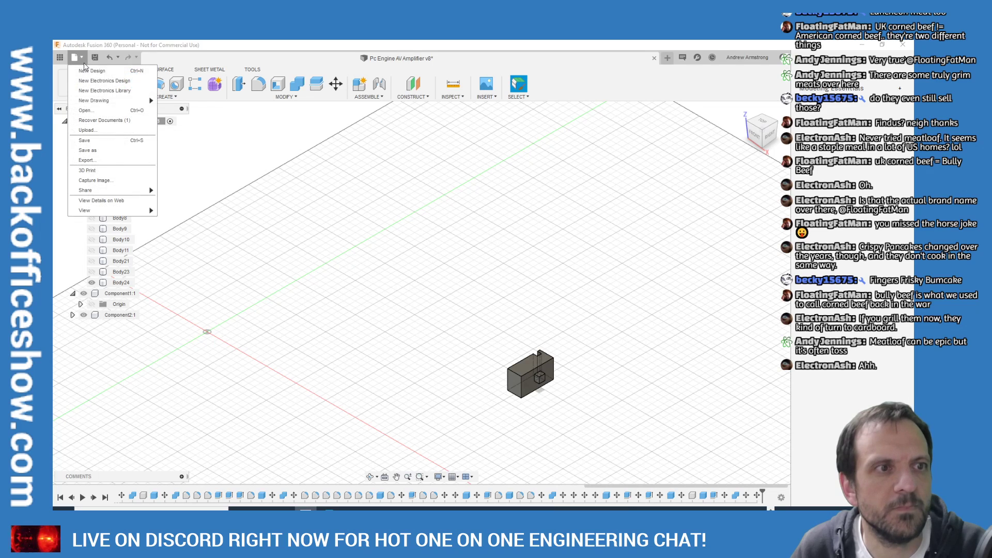
{"action": "left_click", "coordinate": [95, 162]}
{"action": "left_click", "coordinate": [410, 153]}
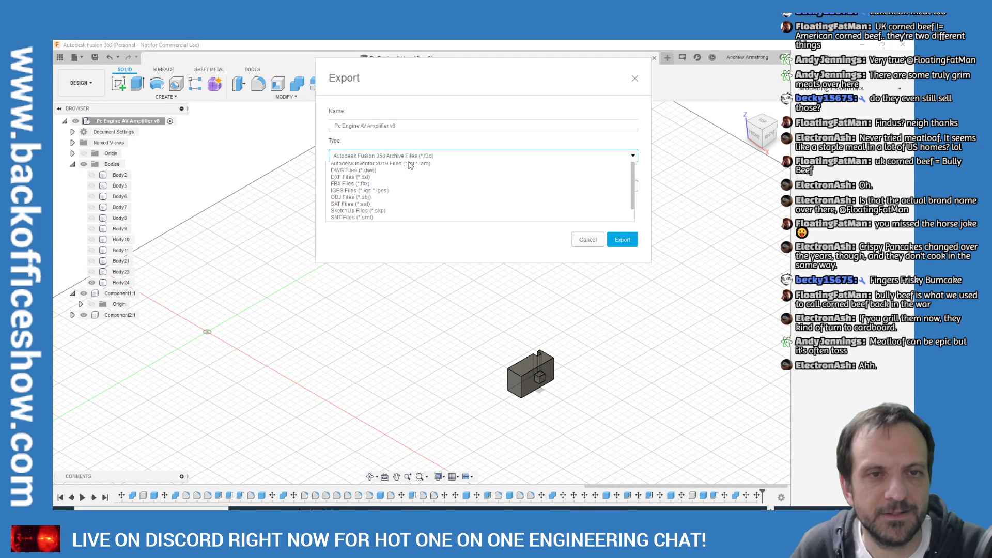
{"action": "left_click", "coordinate": [374, 228]}
{"action": "left_click", "coordinate": [377, 126]}
{"action": "left_click", "coordinate": [377, 125]}
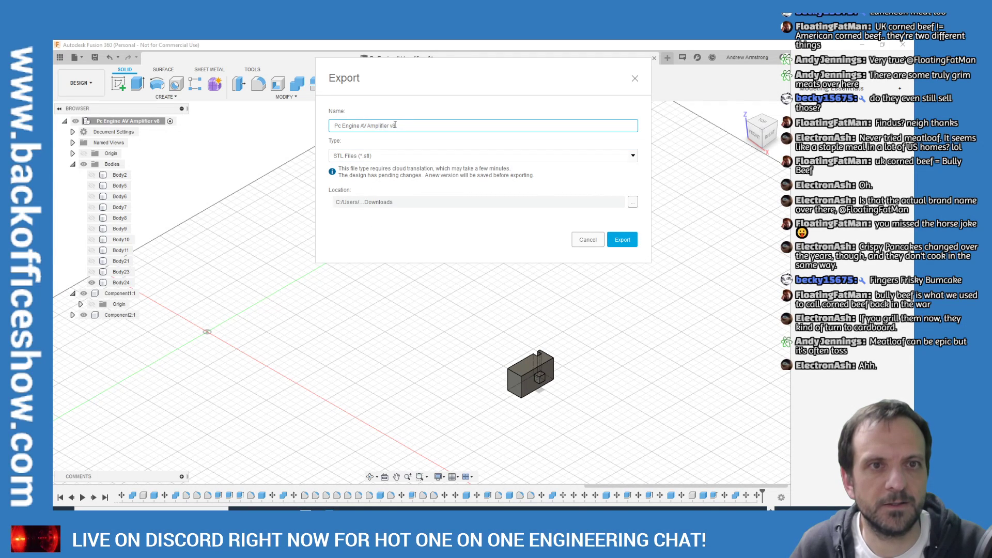
{"action": "type", "text": "Toggle Switch"}
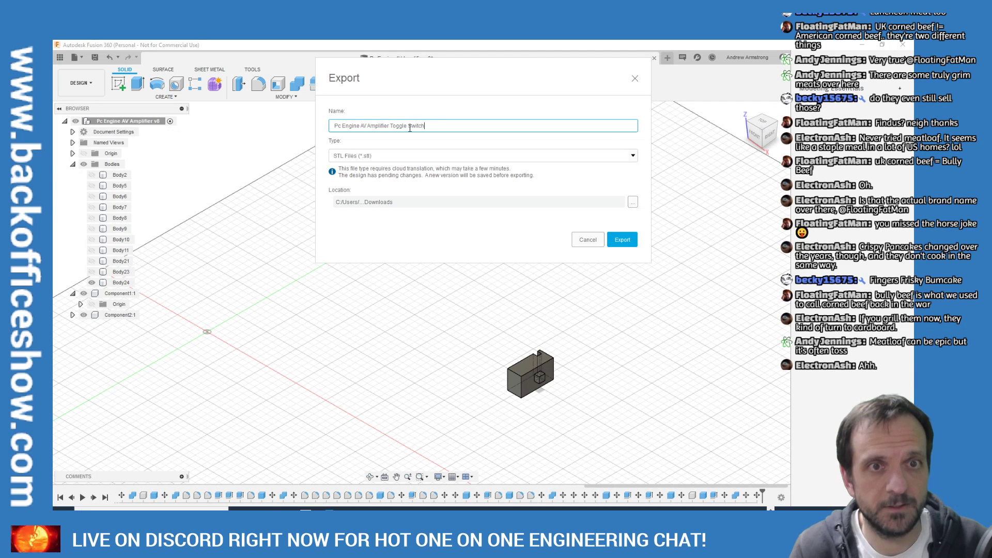
{"action": "key", "text": "Return"}
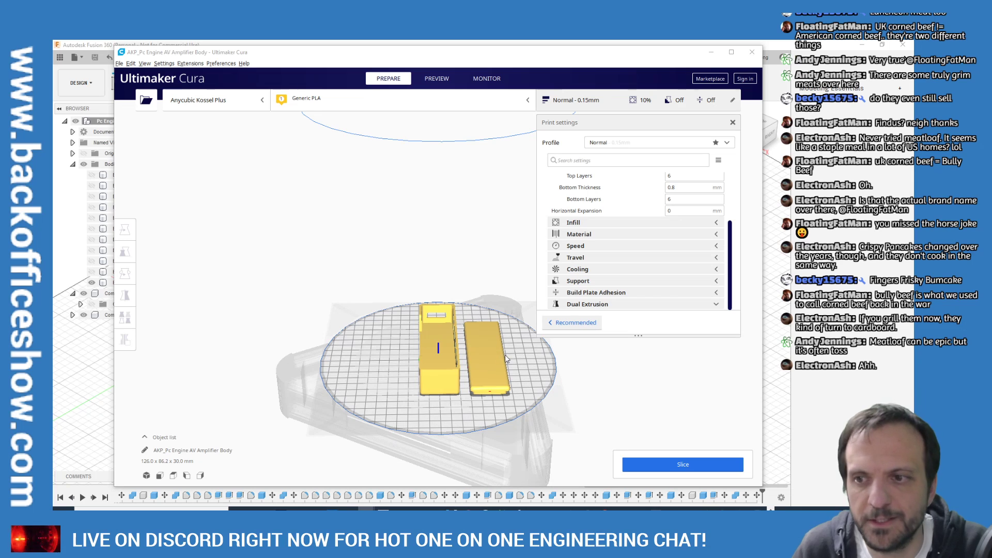
Switch to Ultimaker Cura and examine the enclosure body and lid from several angles
{"action": "scroll", "coordinate": [565, 364], "scroll_direction": "up", "scroll_amount": 3}
{"action": "scroll", "coordinate": [472, 304], "scroll_direction": "down", "scroll_amount": 2}
{"action": "scroll", "coordinate": [535, 435], "scroll_direction": "up", "scroll_amount": 3}
{"action": "scroll", "coordinate": [535, 435], "scroll_direction": "down", "scroll_amount": 3}
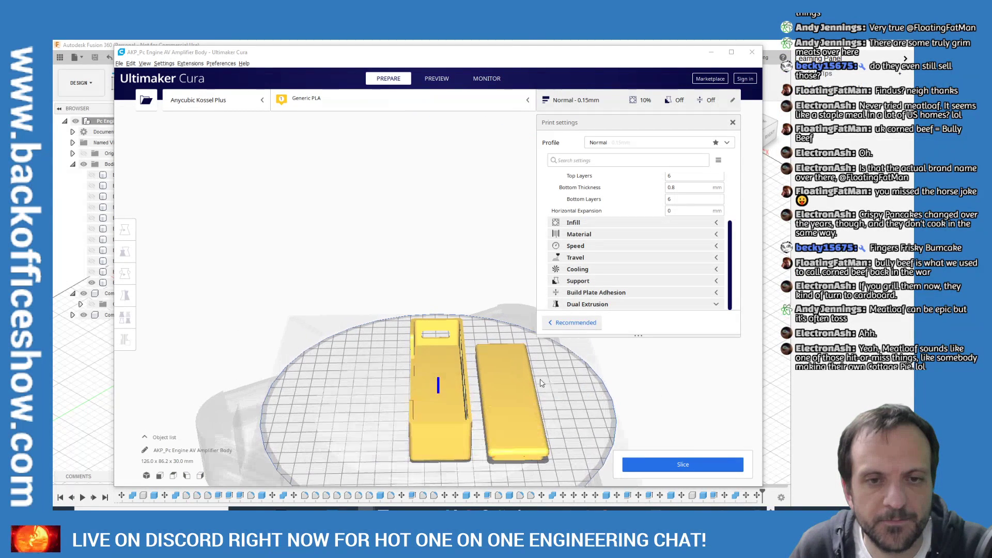
{"action": "right_click_drag", "start_coordinate": [439, 374], "coordinate": [336, 408]}
{"action": "right_click_drag", "start_coordinate": [508, 387], "coordinate": [448, 365]}
Rotate the enclosure body upside down and arrange all models on the build plate
{"action": "left_click", "coordinate": [448, 363]}
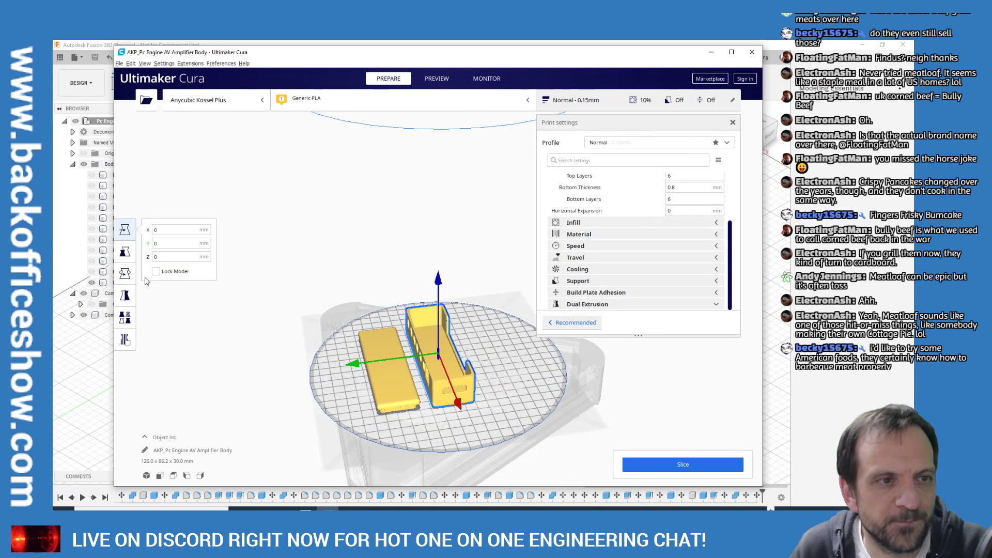
{"action": "left_click", "coordinate": [130, 277]}
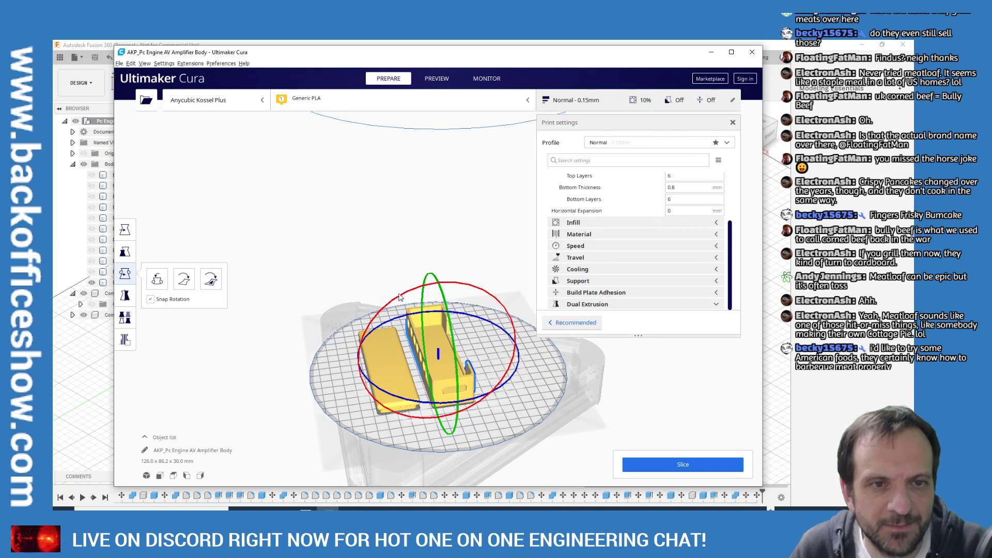
{"action": "left_click_drag", "start_coordinate": [399, 298], "coordinate": [451, 437]}
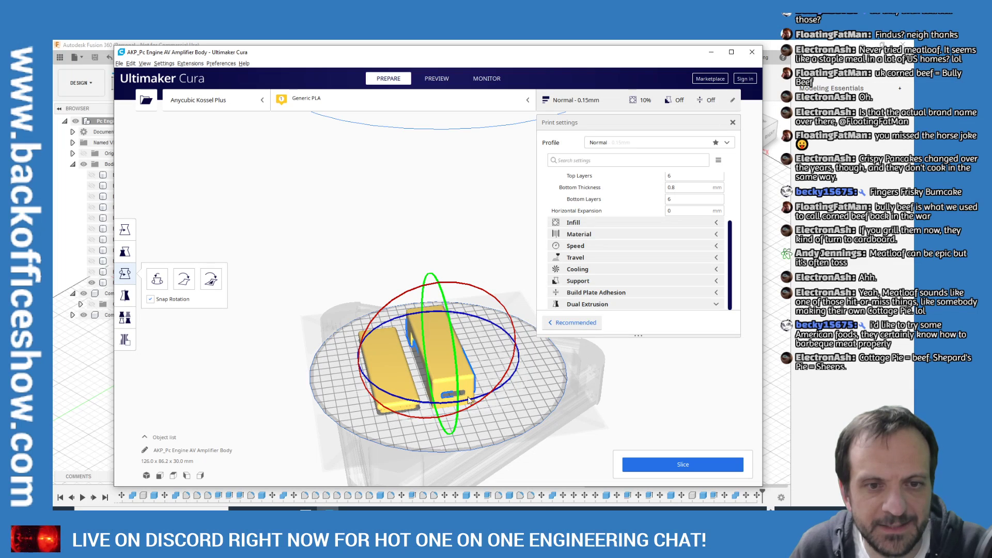
{"action": "right_click", "coordinate": [524, 383]}
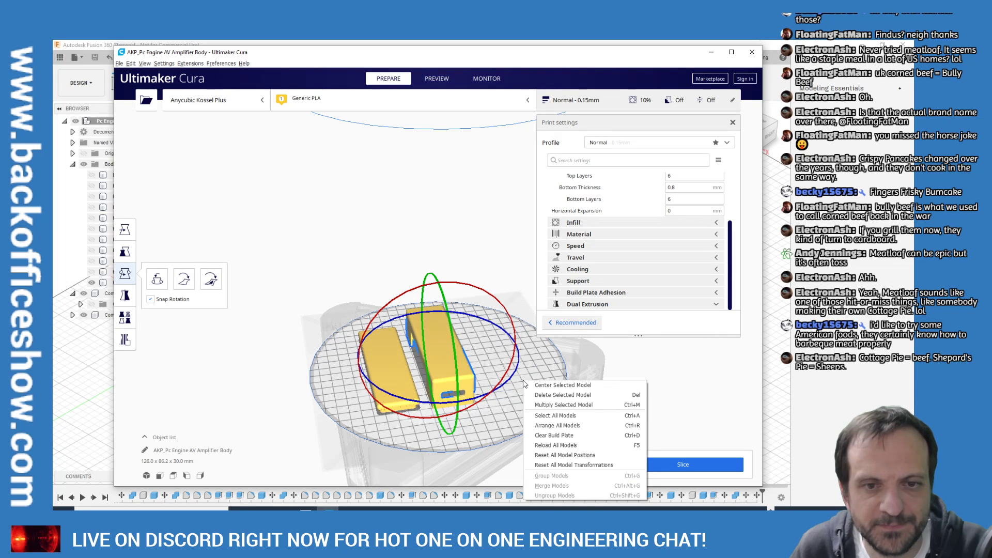
{"action": "left_click", "coordinate": [561, 429]}
Rotate the enclosure body back so its open side faces up, and arrange all models again
{"action": "scroll", "coordinate": [521, 421], "scroll_direction": "up", "scroll_amount": 5}
{"action": "scroll", "coordinate": [522, 421], "scroll_direction": "down", "scroll_amount": 4}
{"action": "right_click_drag", "start_coordinate": [521, 421], "coordinate": [484, 413]}
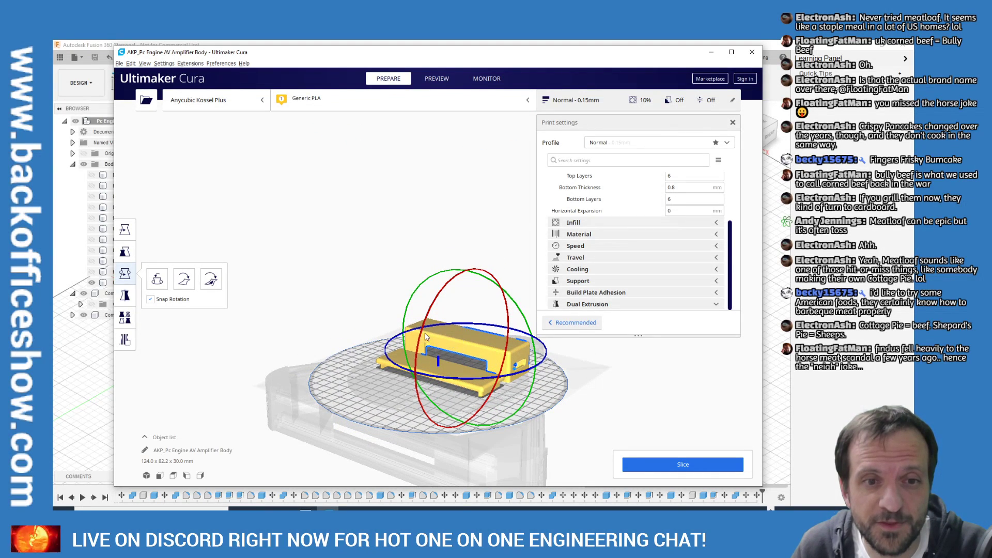
{"action": "right_click_drag", "start_coordinate": [431, 330], "coordinate": [460, 293]}
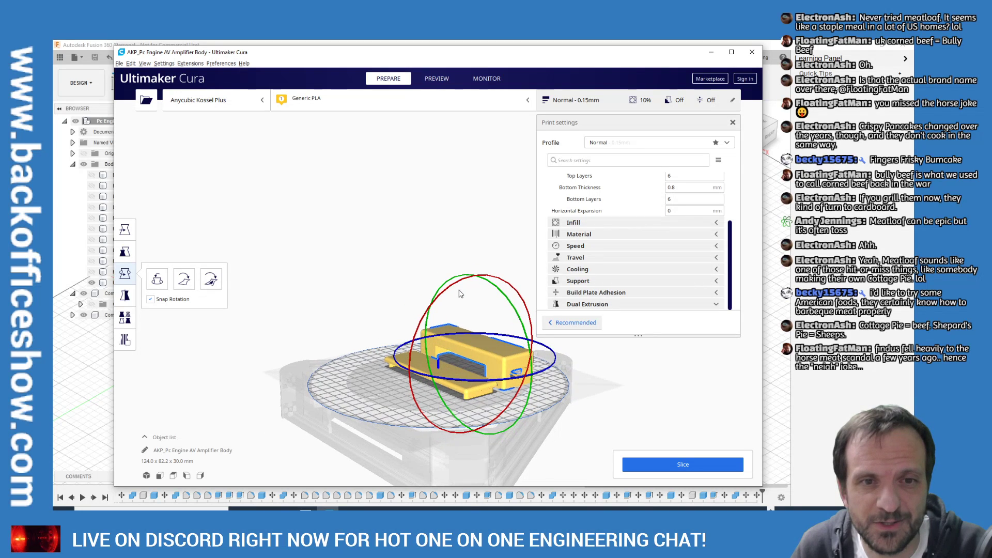
{"action": "left_click_drag", "start_coordinate": [460, 288], "coordinate": [367, 385]}
{"action": "right_click", "coordinate": [366, 375]}
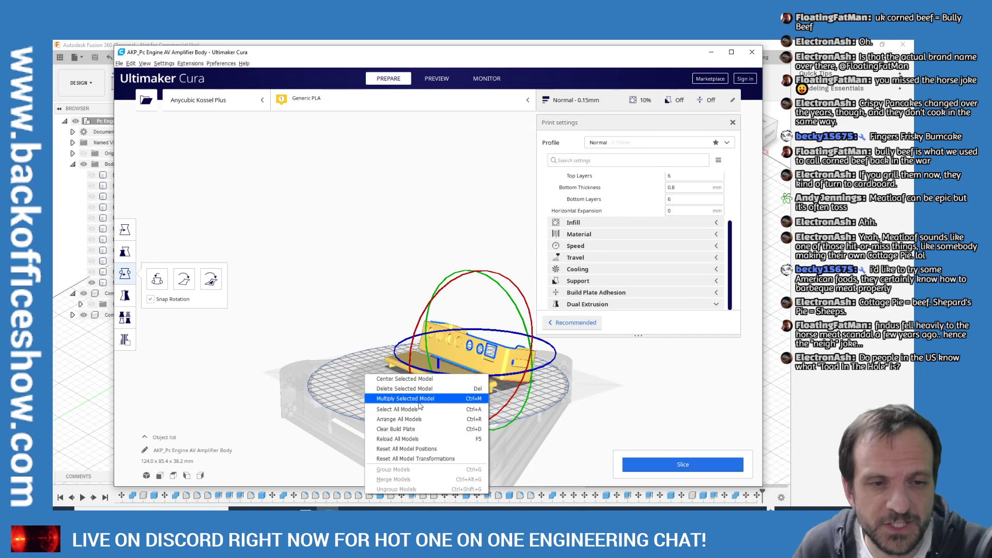
{"action": "left_click", "coordinate": [413, 420]}
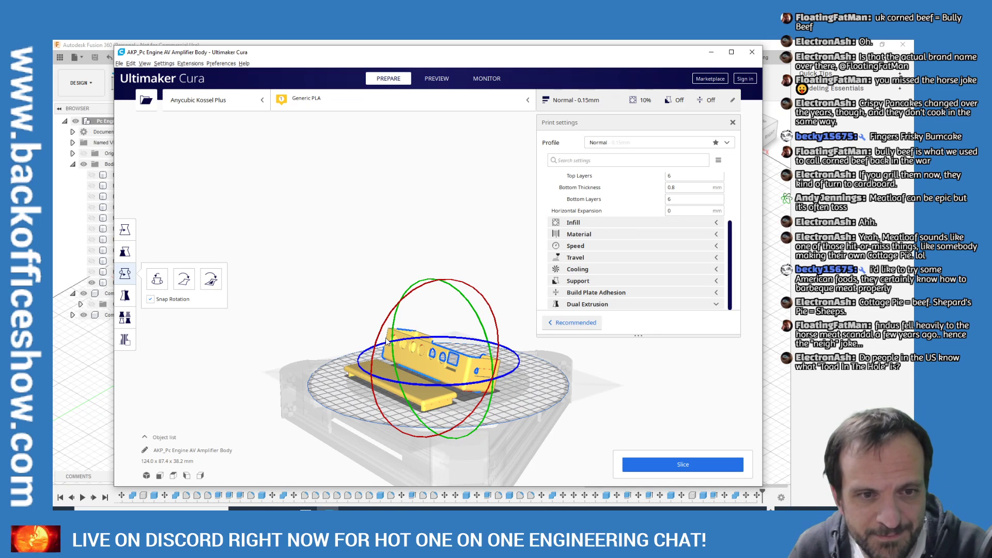
{"action": "left_click_drag", "start_coordinate": [379, 341], "coordinate": [546, 393]}
{"action": "right_click", "coordinate": [545, 390]}
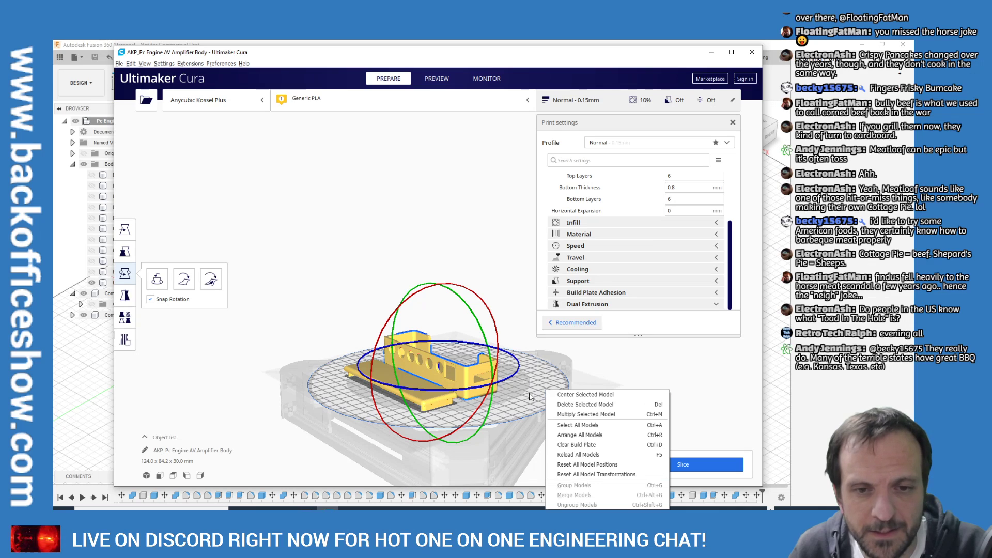
{"action": "left_click", "coordinate": [578, 436]}
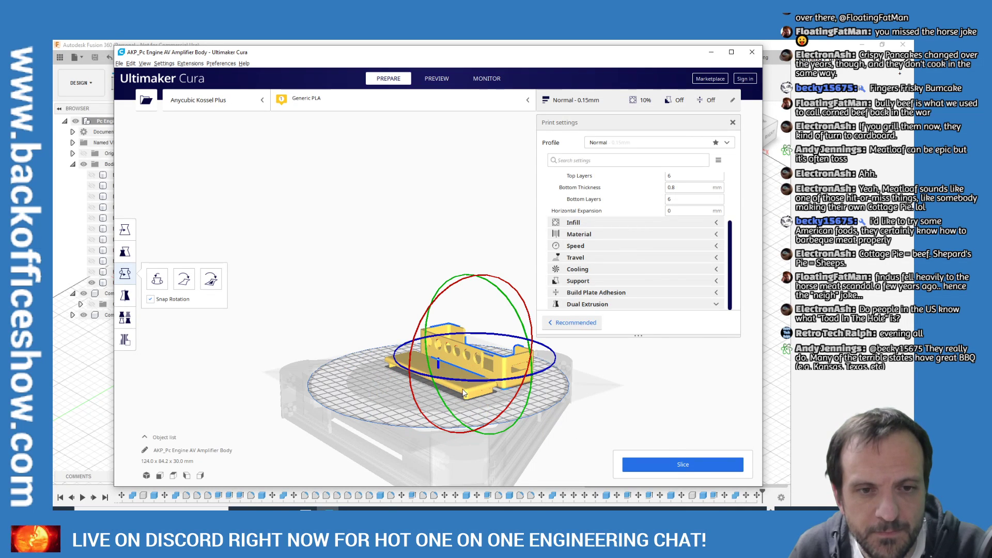
Turn the lid over on the build plate so its inner side faces up
{"action": "scroll", "coordinate": [462, 391], "scroll_direction": "up", "scroll_amount": 4}
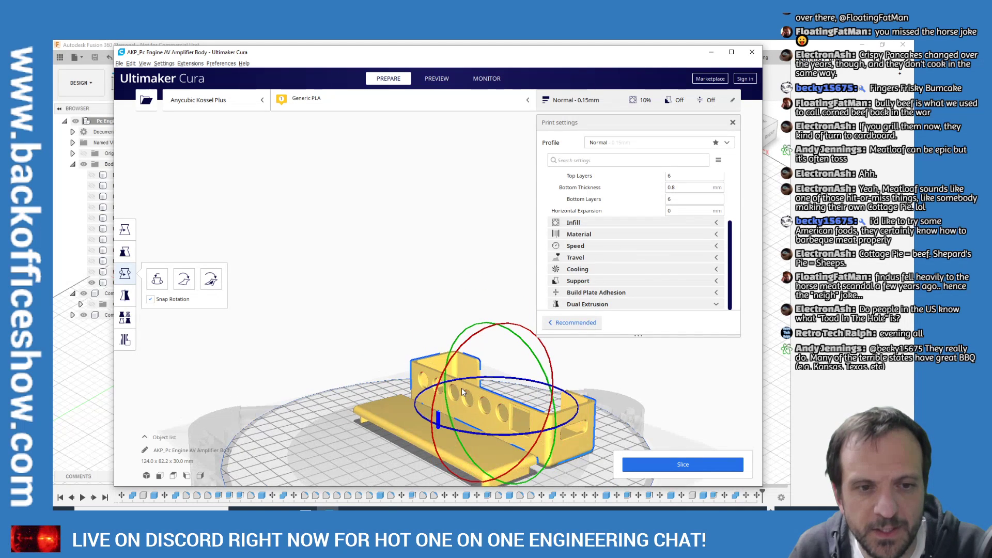
{"action": "scroll", "coordinate": [463, 392], "scroll_direction": "down", "scroll_amount": 3}
{"action": "scroll", "coordinate": [471, 439], "scroll_direction": "up", "scroll_amount": 3}
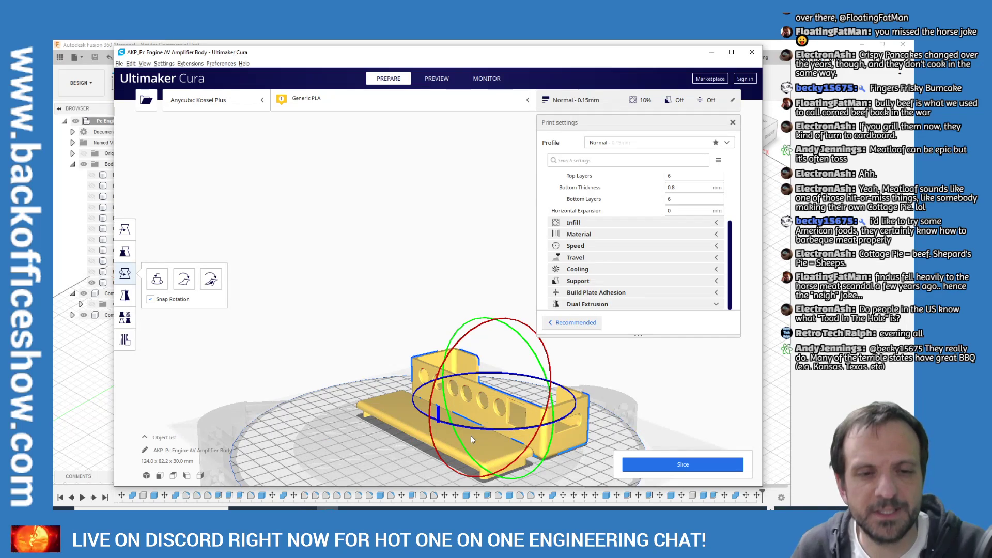
{"action": "scroll", "coordinate": [470, 435], "scroll_direction": "down", "scroll_amount": 2}
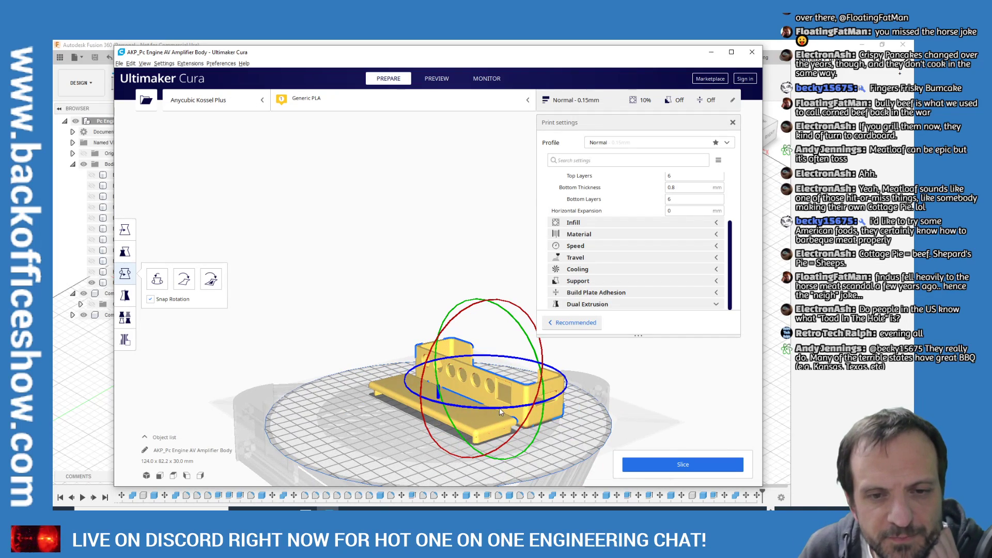
{"action": "right_click_drag", "start_coordinate": [357, 391], "coordinate": [439, 411]}
{"action": "left_click_drag", "start_coordinate": [421, 322], "coordinate": [539, 463]}
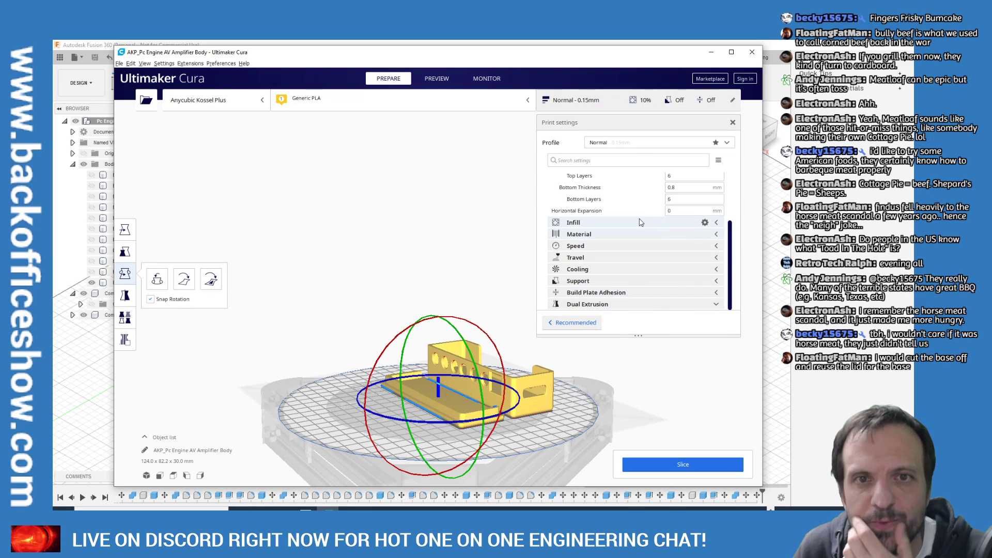
Enable support generation, slice the enclosure body and lid, and check the print time and material estimates
{"action": "left_click", "coordinate": [645, 284]}
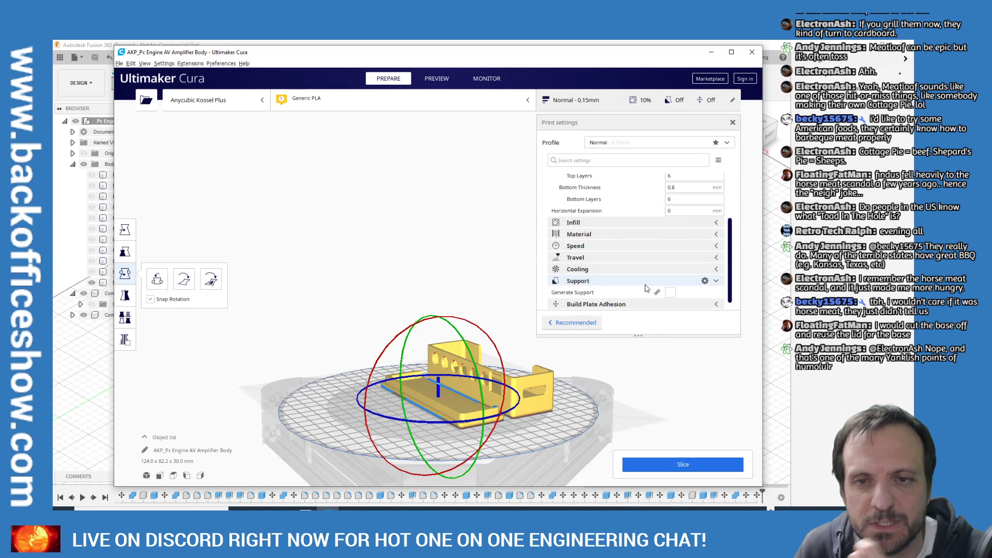
{"action": "left_click", "coordinate": [670, 293]}
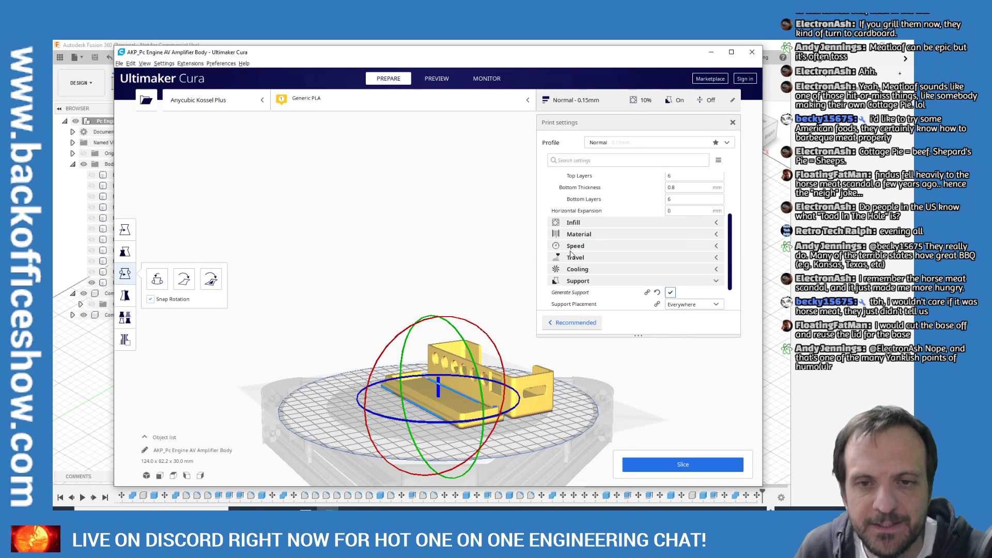
{"action": "left_click", "coordinate": [683, 467]}
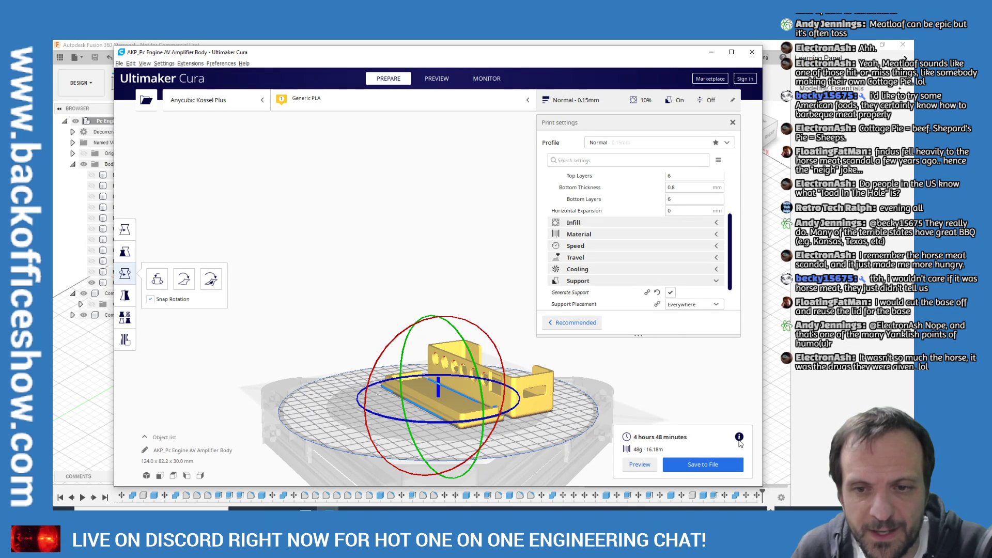
{"action": "mouse_move", "coordinate": [740, 439]}
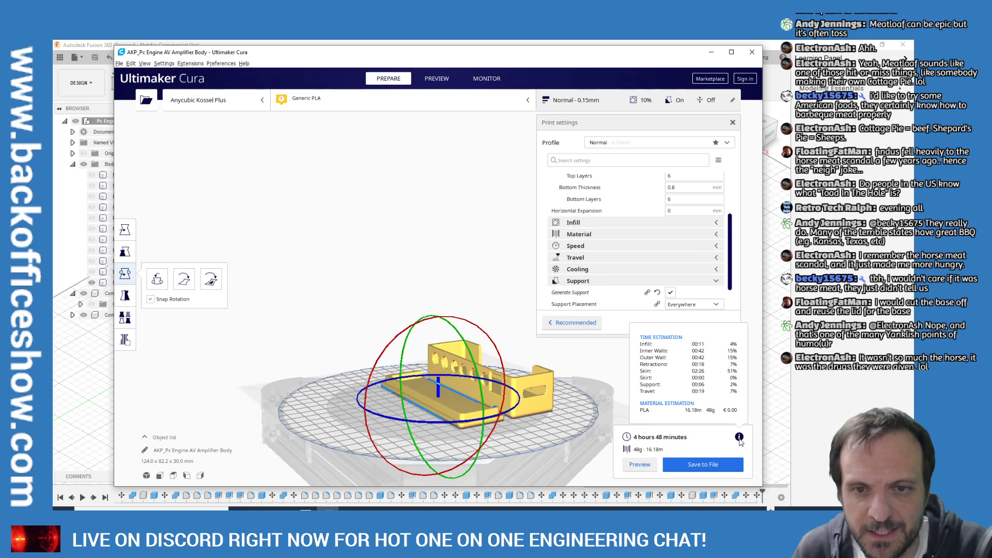
{"action": "right_click_drag", "start_coordinate": [304, 353], "coordinate": [448, 339]}
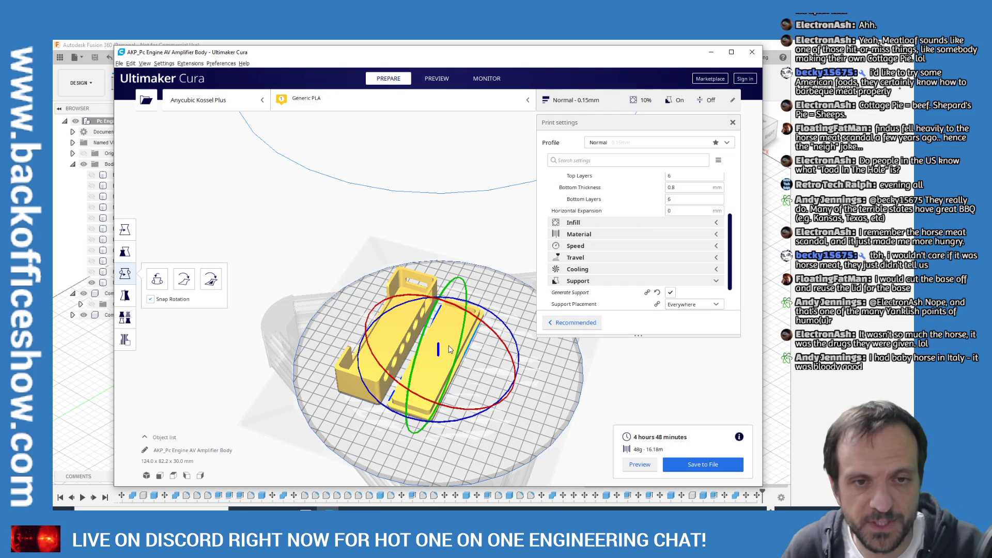
Replace the lid with a newly imported copy and delete the enclosure body from the build plate
{"action": "key", "text": "ctrl+z"}
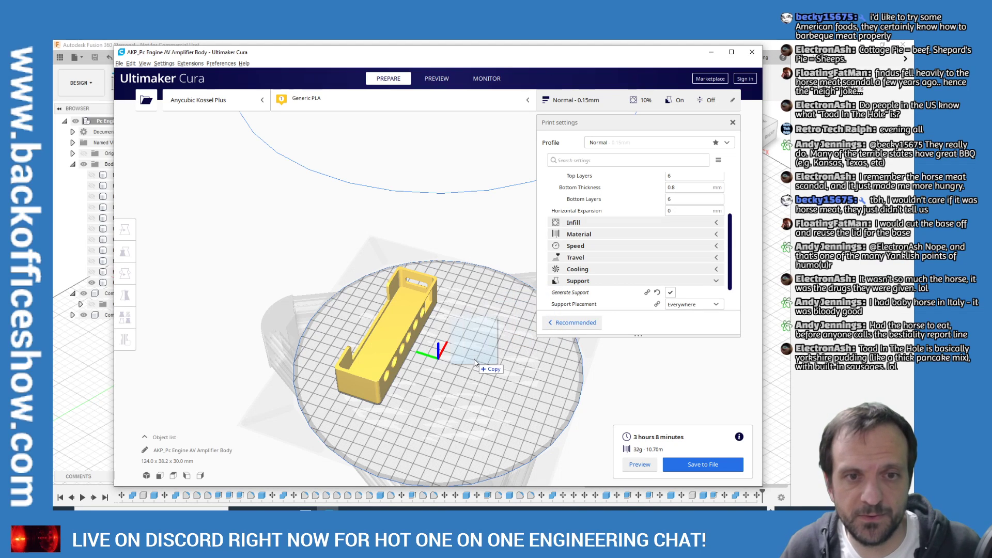
{"action": "left_click", "coordinate": [405, 344]}
{"action": "key", "text": "Delete"}
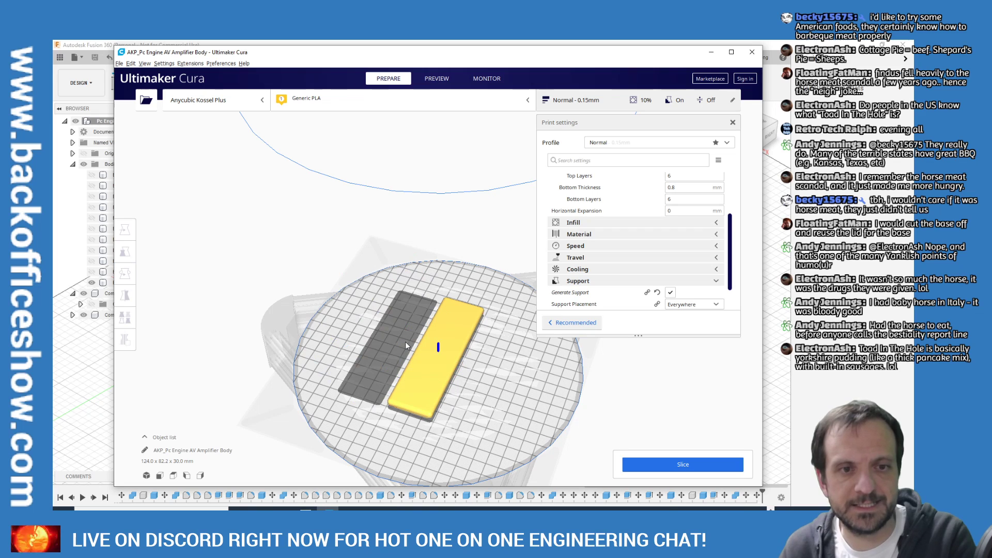
Turn the lid over so its inner side faces up and slice it on its own
{"action": "left_click", "coordinate": [405, 377]}
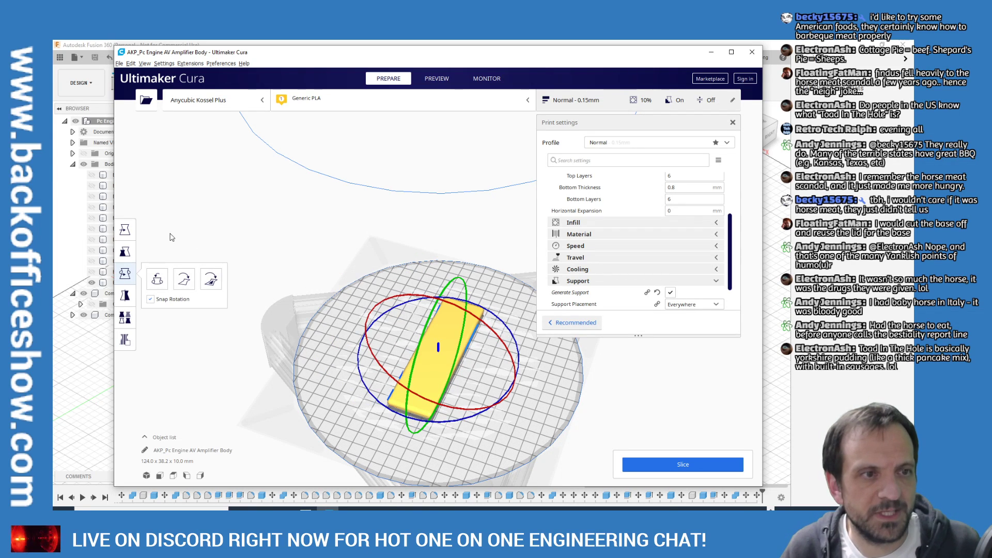
{"action": "left_click_drag", "start_coordinate": [496, 336], "coordinate": [200, 266]}
{"action": "left_click_drag", "start_coordinate": [499, 331], "coordinate": [471, 321]}
{"action": "left_click", "coordinate": [697, 470]}
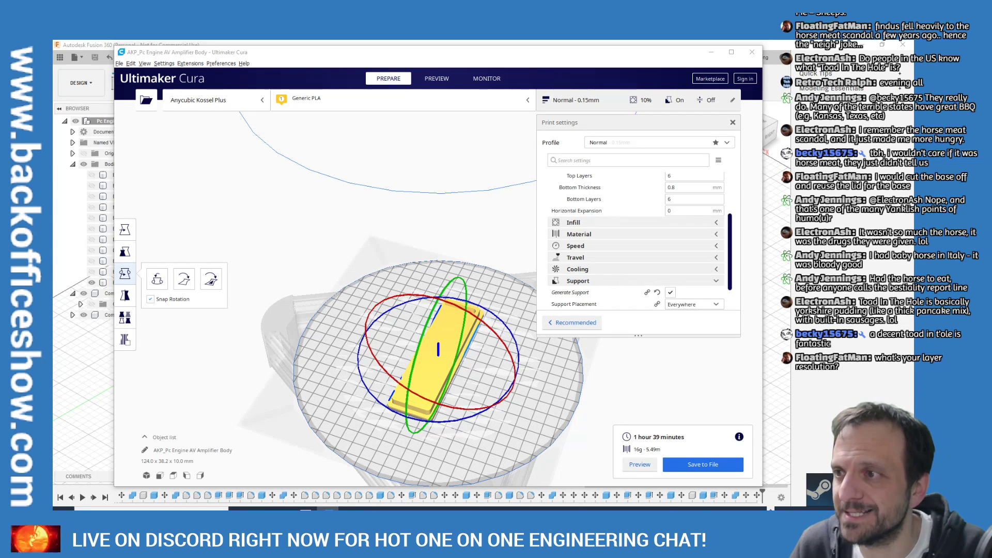
Import the enclosure body onto the build plate again and arrange all models
{"action": "left_click_drag", "start_coordinate": [484, 225], "coordinate": [366, 333]}
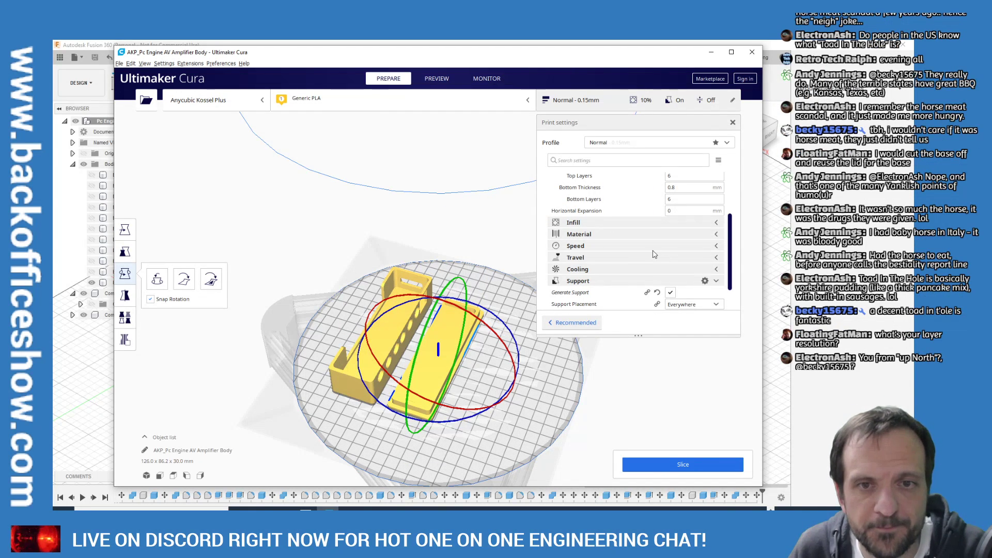
{"action": "right_click", "coordinate": [538, 405]}
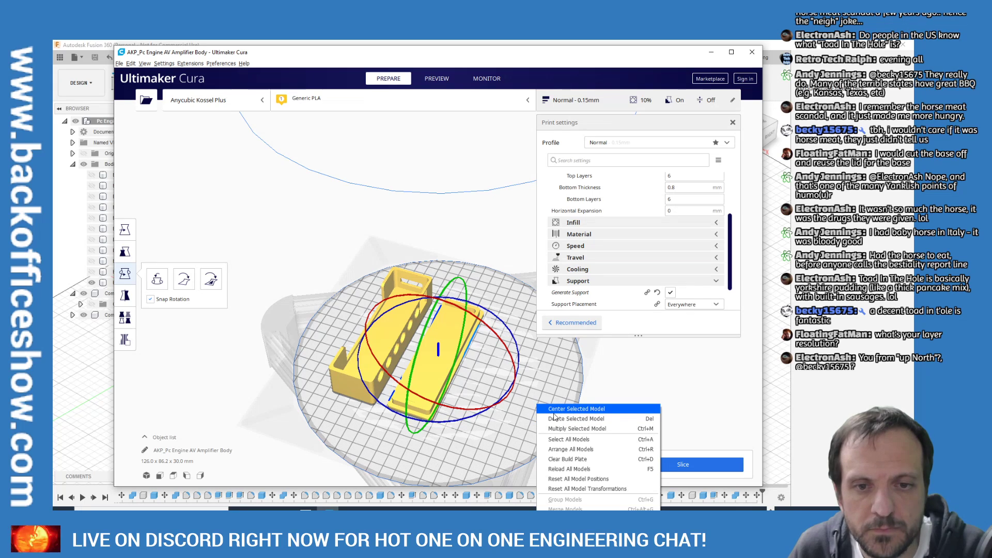
{"action": "left_click", "coordinate": [572, 449]}
{"action": "mouse_move", "coordinate": [317, 53]}
{"action": "left_mouse_down"}
{"action": "mouse_move", "coordinate": [328, 470]}
{"action": "mouse_move", "coordinate": [336, 53]}
{"action": "left_mouse_up"}
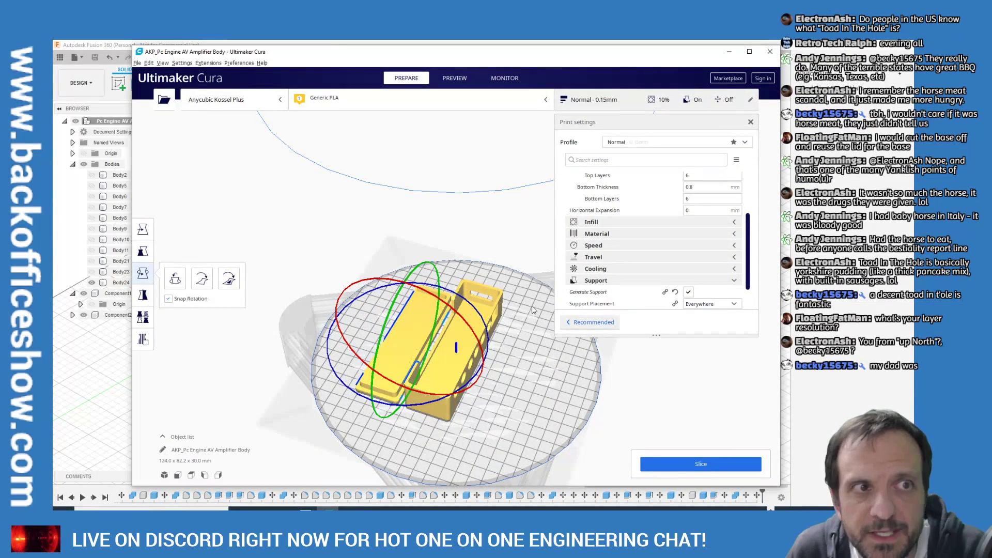
Slice the body and lid, and move the layer preview back to an early point in the final layer
{"action": "left_click", "coordinate": [713, 465]}
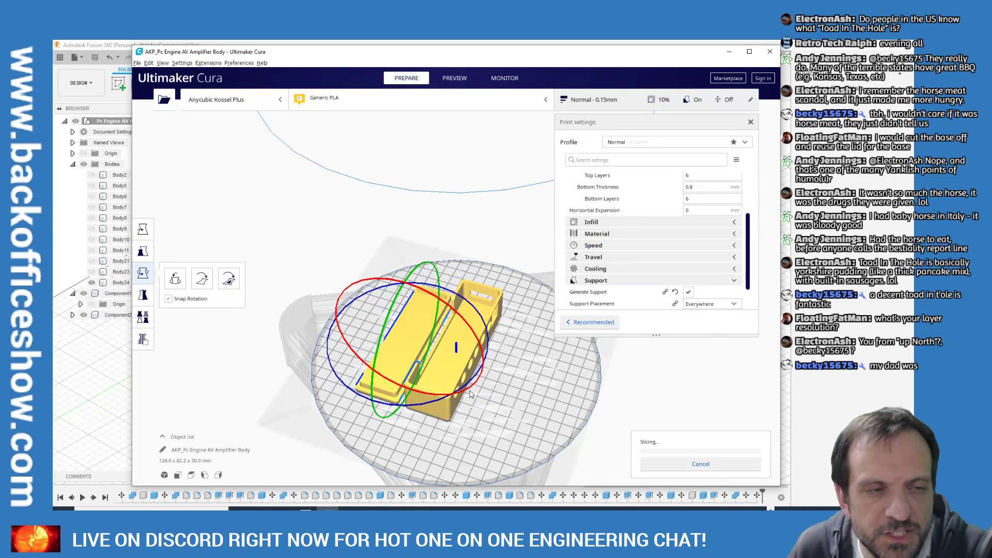
{"action": "left_click", "coordinate": [455, 78]}
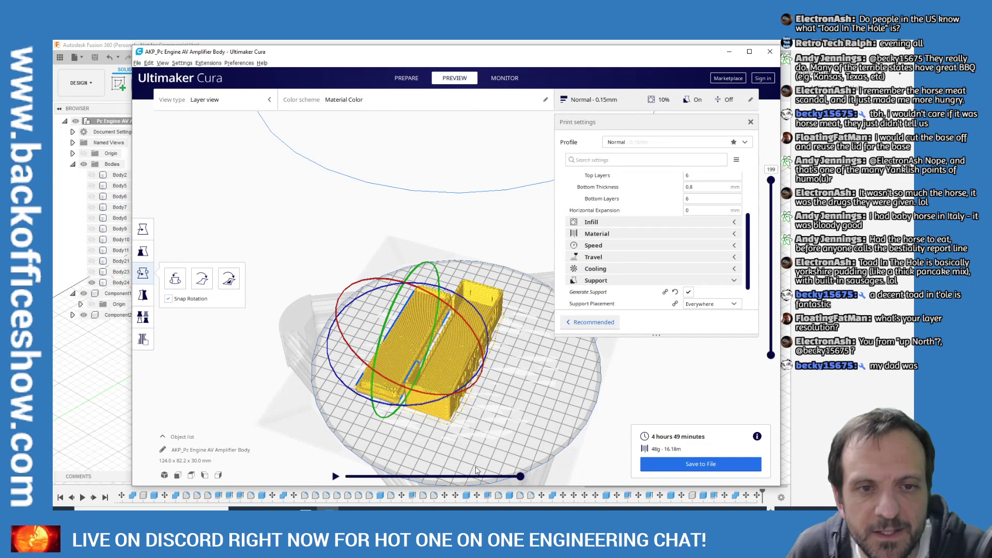
{"action": "right_click_drag", "start_coordinate": [394, 439], "coordinate": [529, 484]}
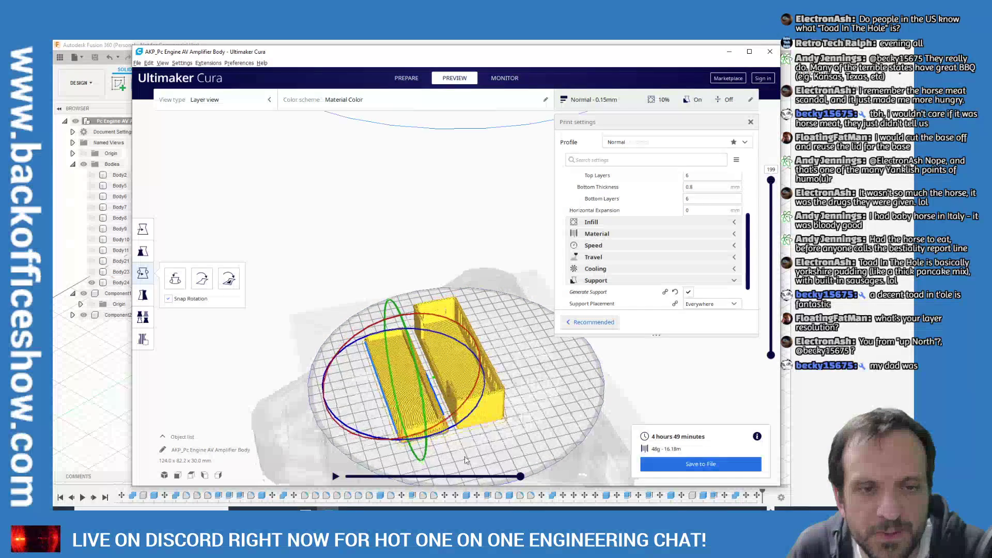
{"action": "mouse_move", "coordinate": [522, 480]}
{"action": "left_mouse_down"}
{"action": "mouse_move", "coordinate": [339, 483]}
{"action": "mouse_move", "coordinate": [453, 484]}
{"action": "mouse_move", "coordinate": [372, 483]}
{"action": "left_mouse_up"}
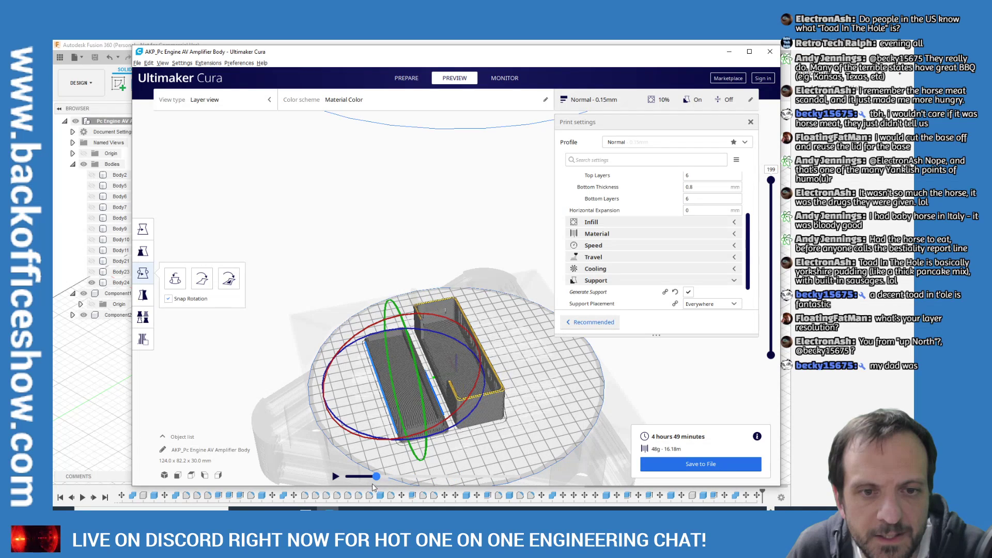
Examine the generated supports around the round holes and the end recess of the enclosure body
{"action": "right_click_drag", "start_coordinate": [590, 437], "coordinate": [446, 323]}
{"action": "scroll", "coordinate": [446, 323], "scroll_direction": "up", "scroll_amount": 3}
{"action": "right_click_drag", "start_coordinate": [436, 362], "coordinate": [405, 372]}
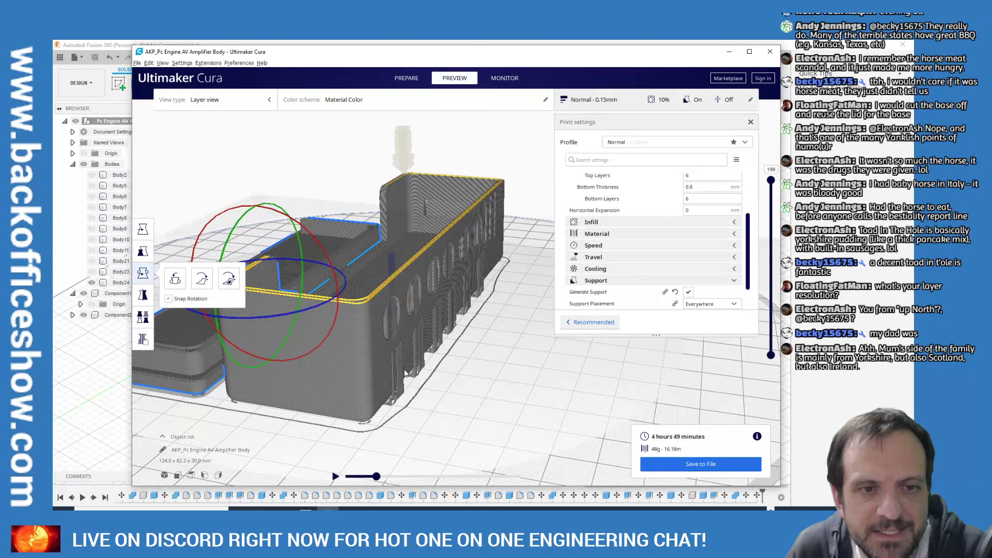
{"action": "right_click_drag", "start_coordinate": [319, 413], "coordinate": [472, 242]}
{"action": "right_click_drag", "start_coordinate": [527, 259], "coordinate": [459, 329]}
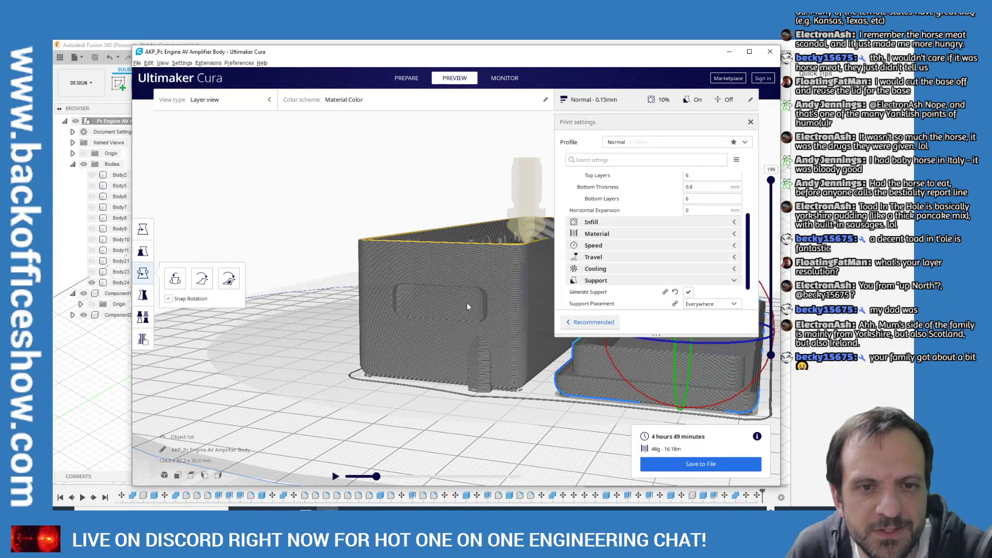
{"action": "right_click_drag", "start_coordinate": [374, 386], "coordinate": [362, 387]}
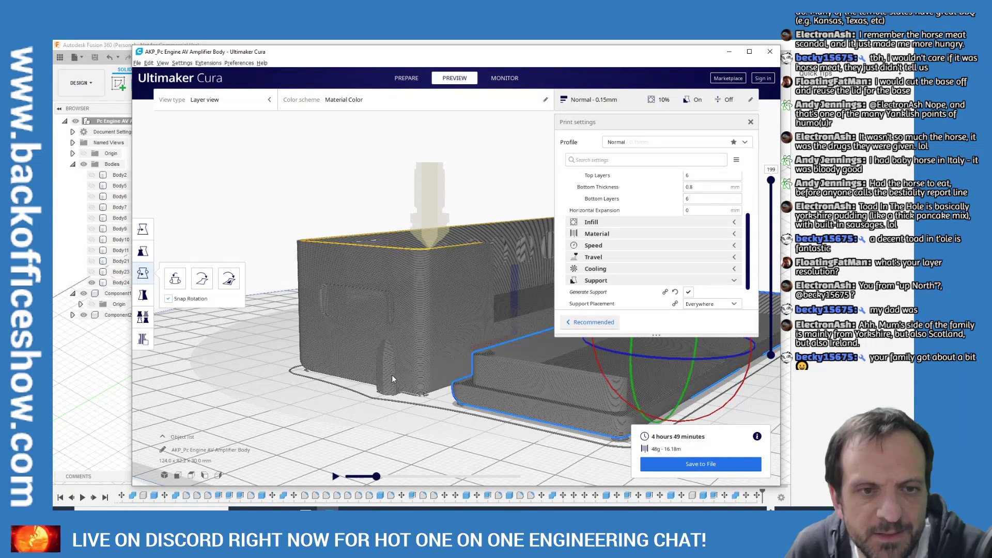
{"action": "right_click_drag", "start_coordinate": [297, 369], "coordinate": [722, 246]}
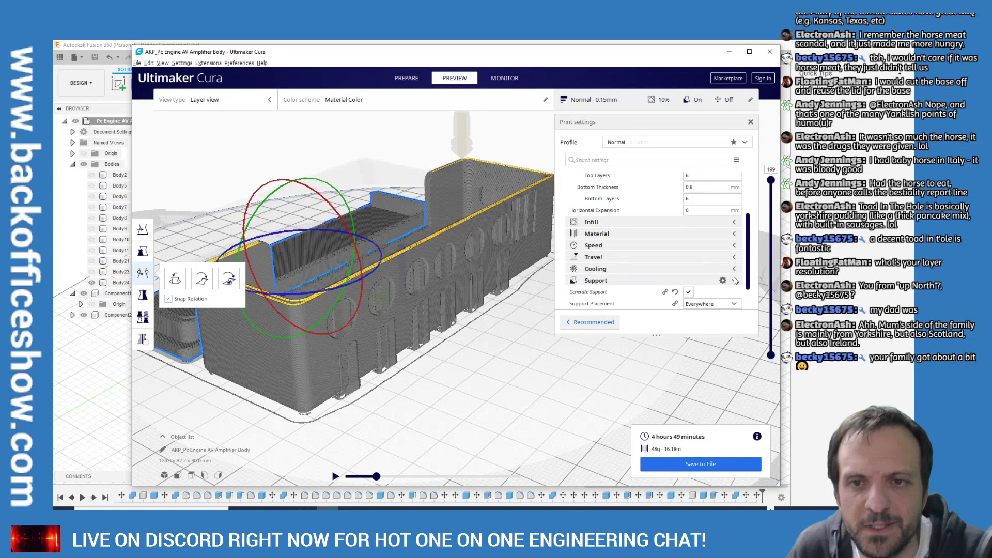
Try slicing with support placement set to Touching Buildplate, and set the placement back to Everywhere
{"action": "scroll", "coordinate": [735, 280], "scroll_direction": "down", "scroll_amount": 1}
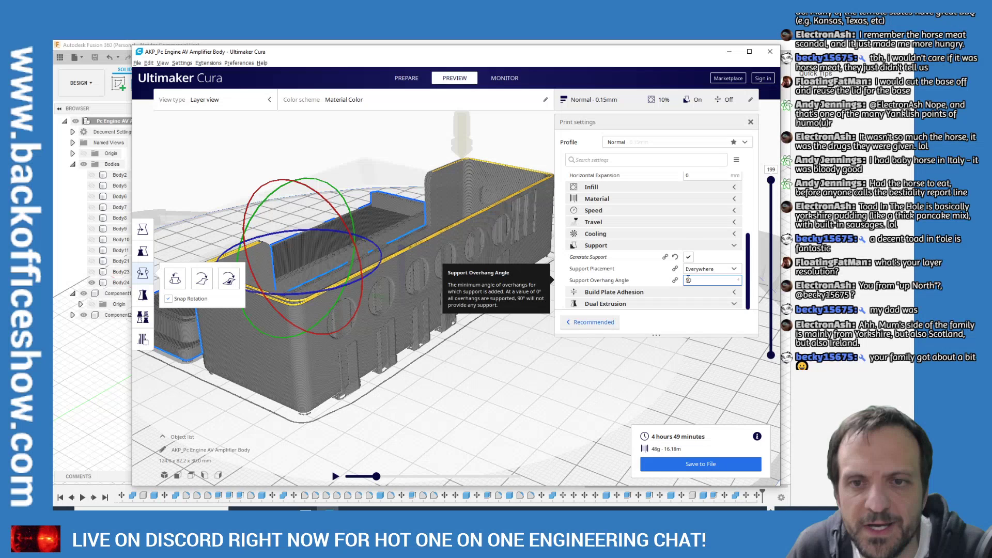
{"action": "left_click", "coordinate": [727, 269]}
{"action": "left_click", "coordinate": [722, 280]}
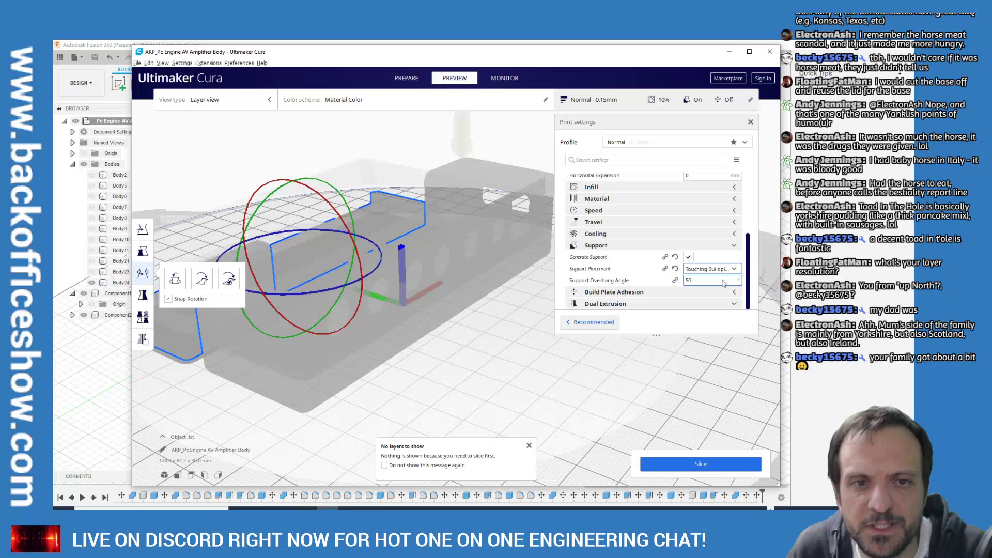
{"action": "left_click", "coordinate": [670, 467]}
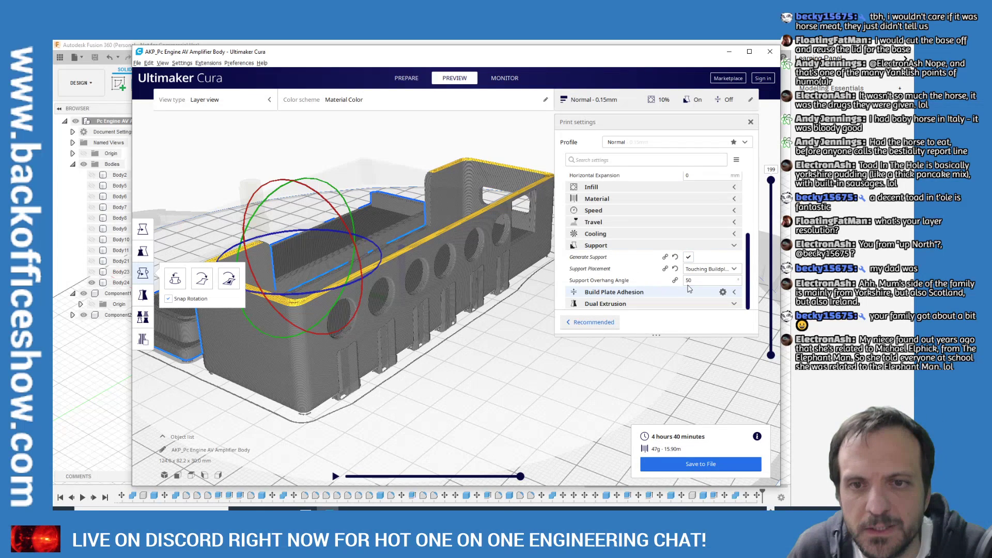
{"action": "left_click", "coordinate": [707, 269]}
{"action": "left_click", "coordinate": [699, 281]}
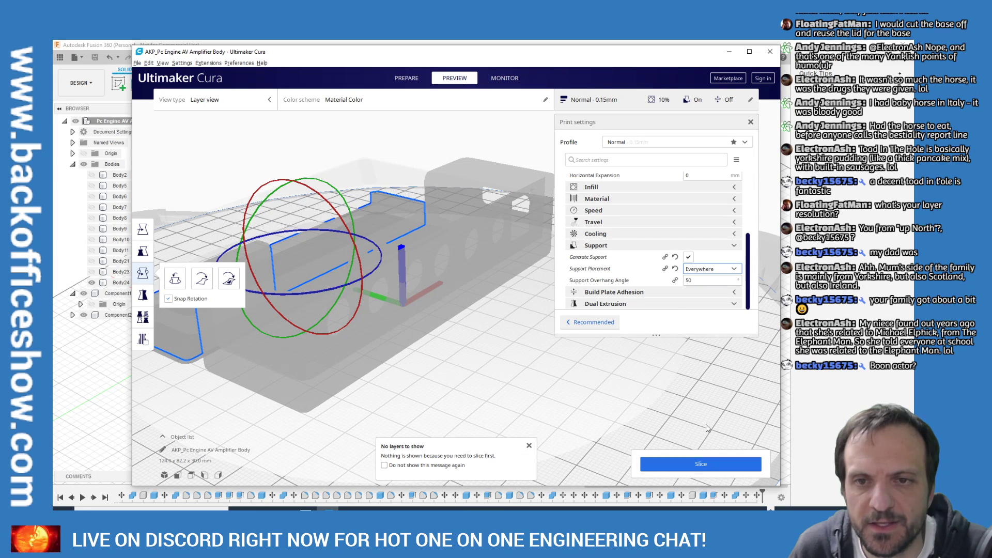
Look through the support entries in the setting visibility preferences
{"action": "left_click", "coordinate": [722, 247]}
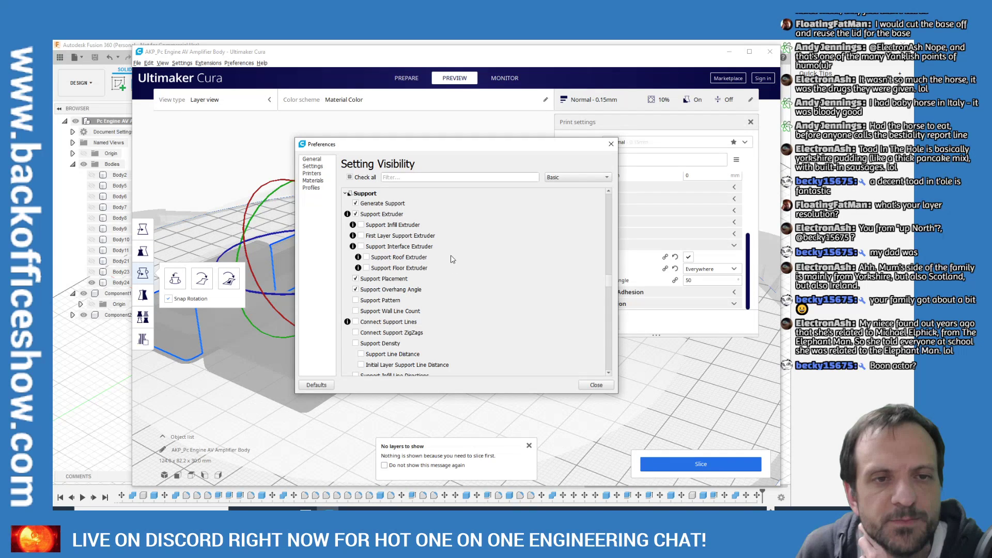
{"action": "scroll", "coordinate": [424, 236], "scroll_direction": "down", "scroll_amount": 2}
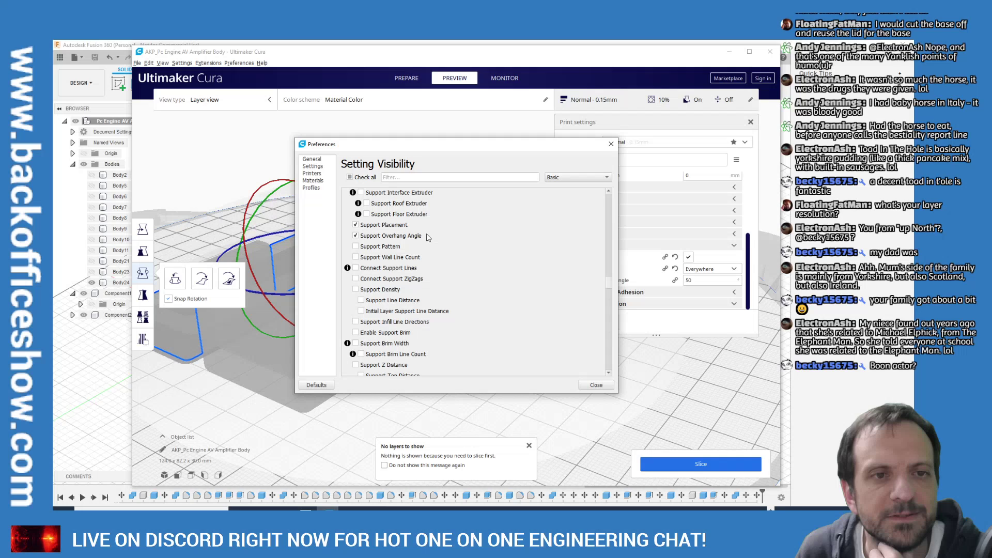
{"action": "scroll", "coordinate": [427, 237], "scroll_direction": "down", "scroll_amount": 2}
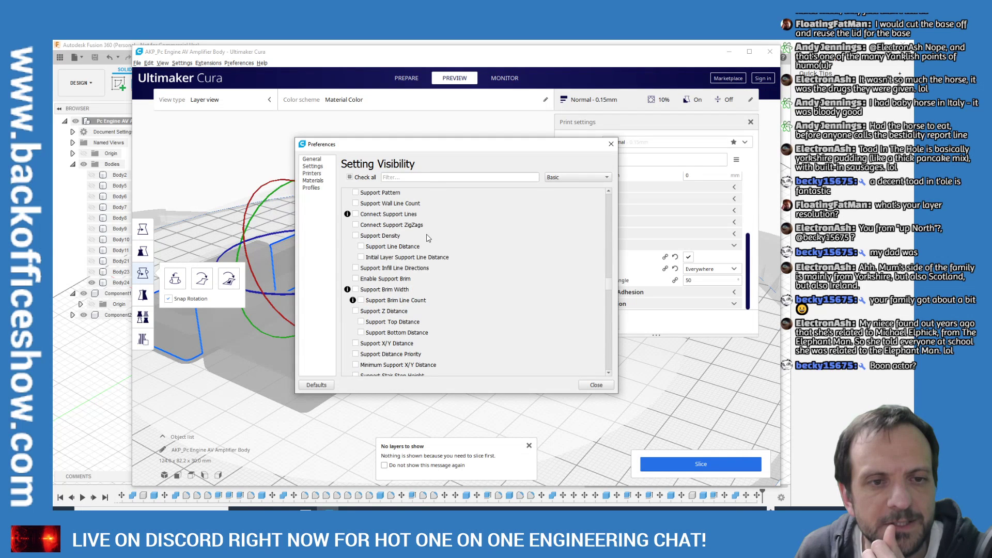
{"action": "scroll", "coordinate": [427, 237], "scroll_direction": "down", "scroll_amount": 1}
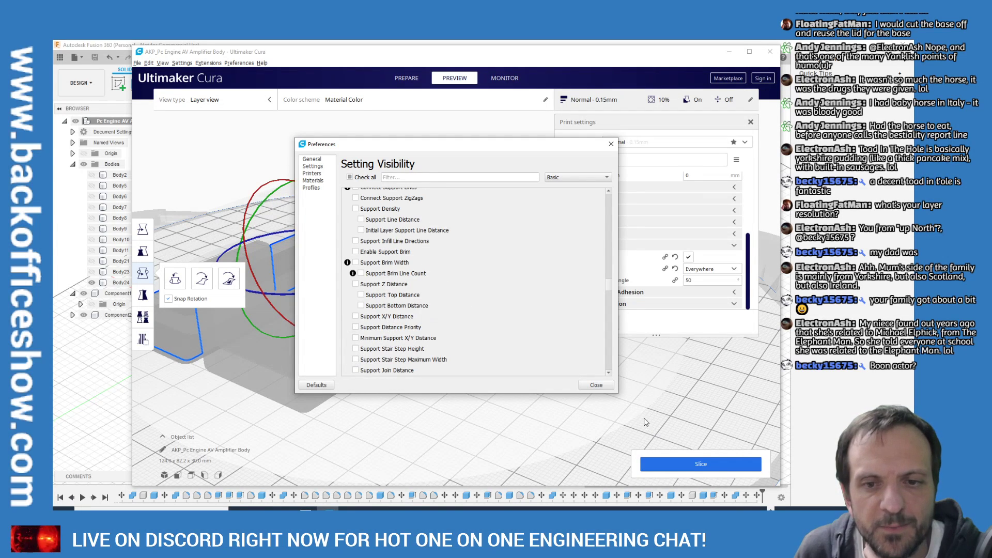
{"action": "left_click", "coordinate": [597, 385]}
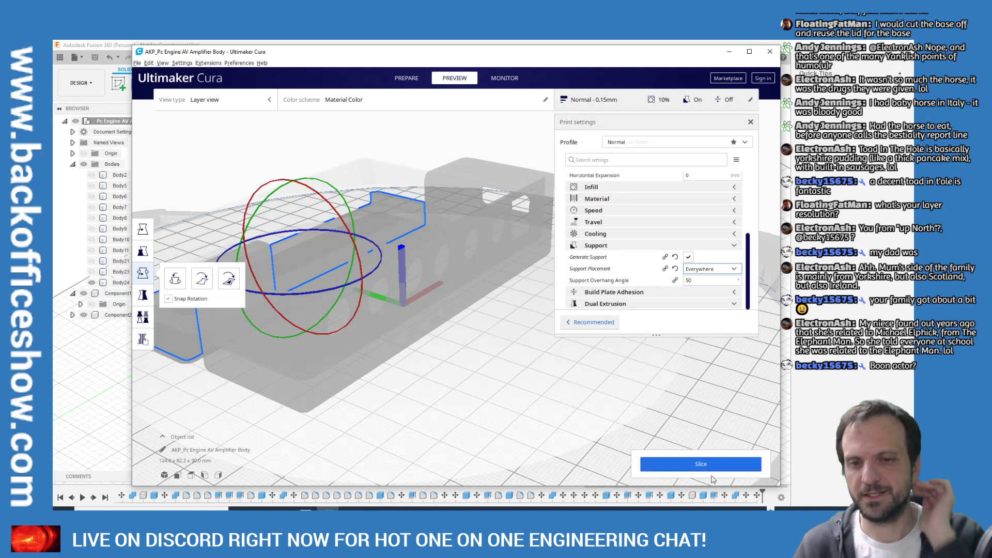
Add the small third part to the build plate and move it beside the middle of the enclosure body
{"action": "scroll", "coordinate": [305, 311], "scroll_direction": "down", "scroll_amount": 5}
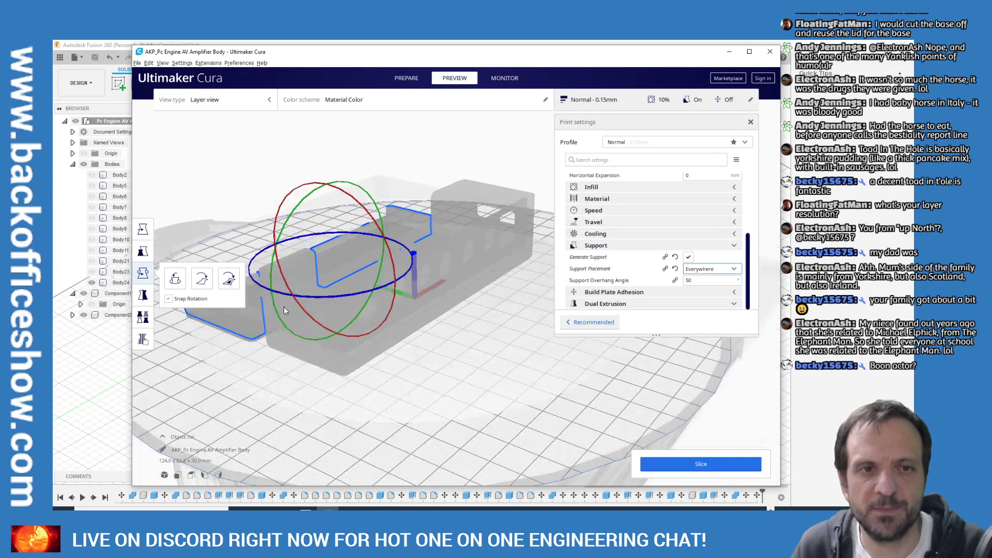
{"action": "scroll", "coordinate": [761, 184], "scroll_direction": "down", "scroll_amount": 2}
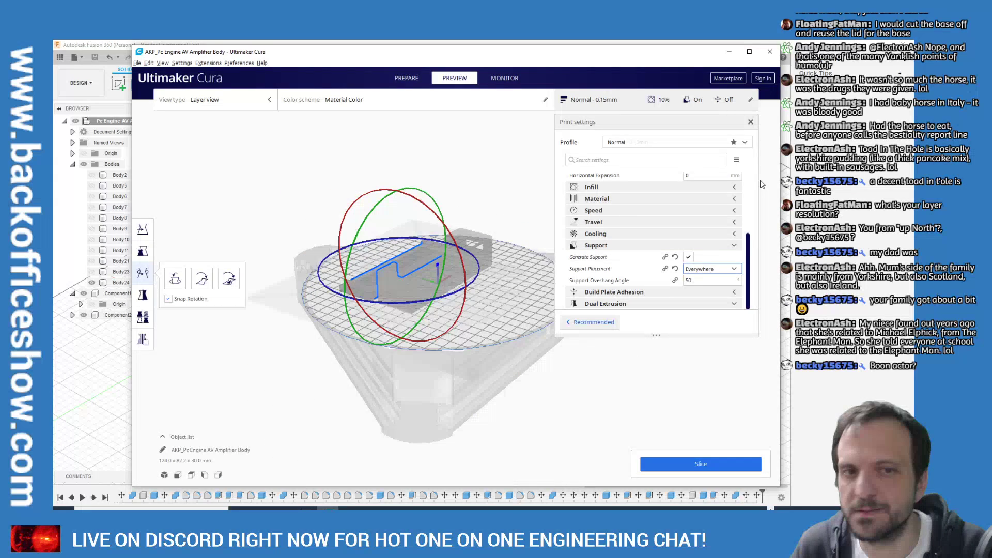
{"action": "left_click", "coordinate": [407, 78]}
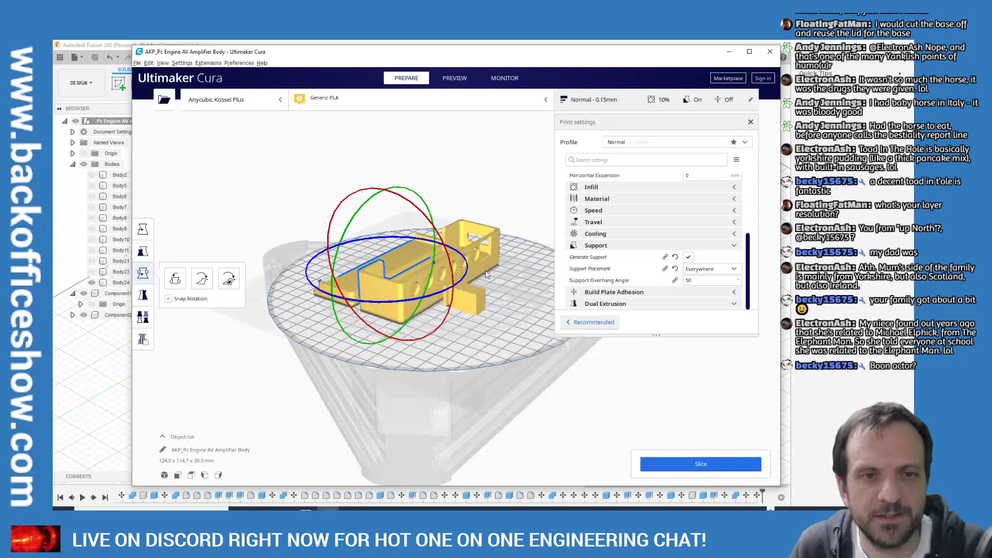
{"action": "right_click_drag", "start_coordinate": [486, 274], "coordinate": [177, 237]}
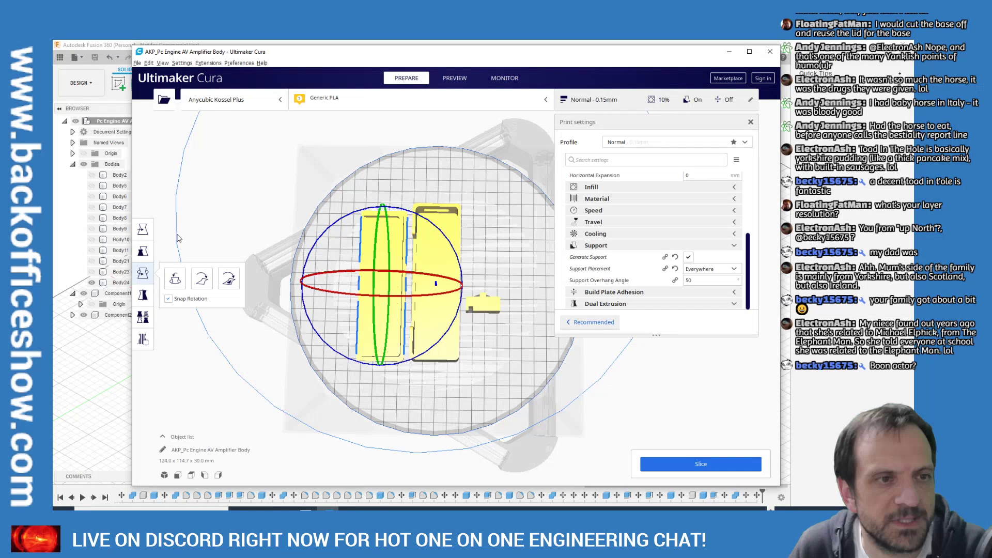
{"action": "left_click", "coordinate": [143, 229]}
{"action": "left_click", "coordinate": [482, 309]}
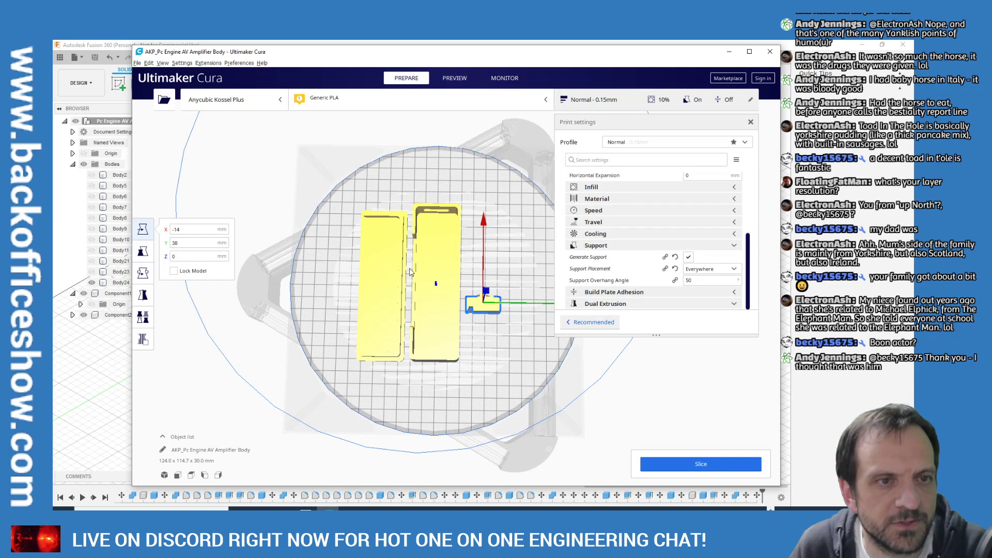
{"action": "left_click_drag", "start_coordinate": [482, 312], "coordinate": [483, 287]}
Rotate the small third part a quarter turn about its vertical axis beside the enclosure body and slice all three parts
{"action": "left_click", "coordinate": [143, 272]}
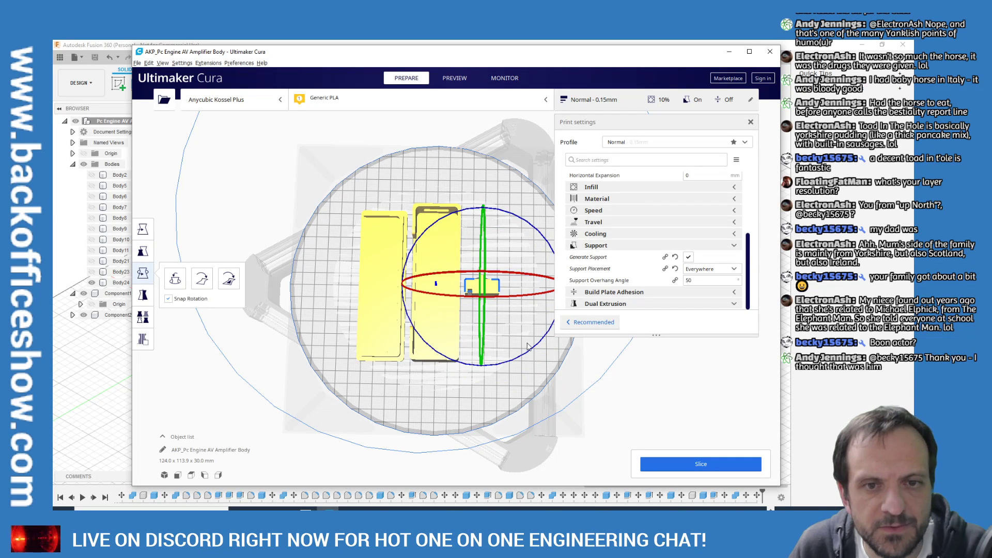
{"action": "left_click_drag", "start_coordinate": [536, 355], "coordinate": [411, 373]}
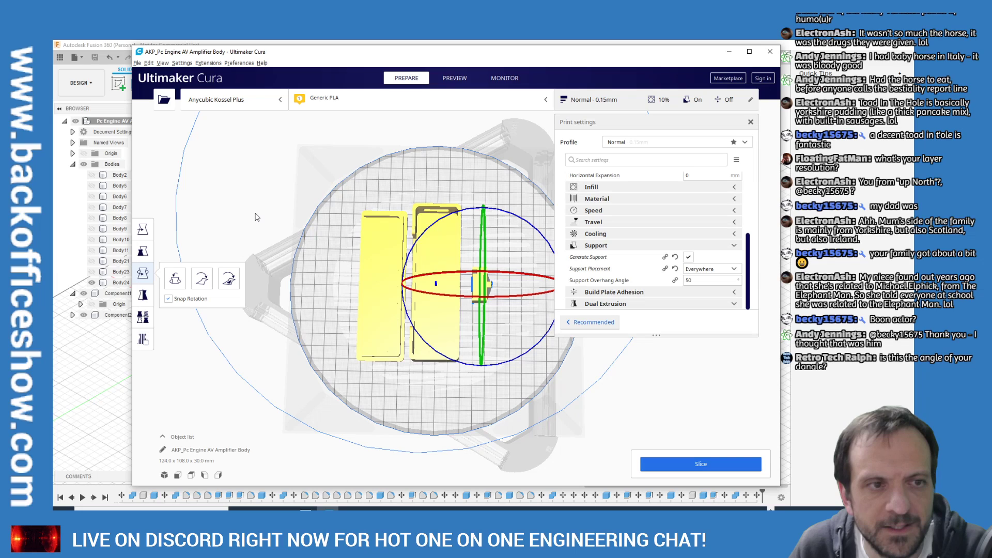
{"action": "right_click", "coordinate": [426, 397]}
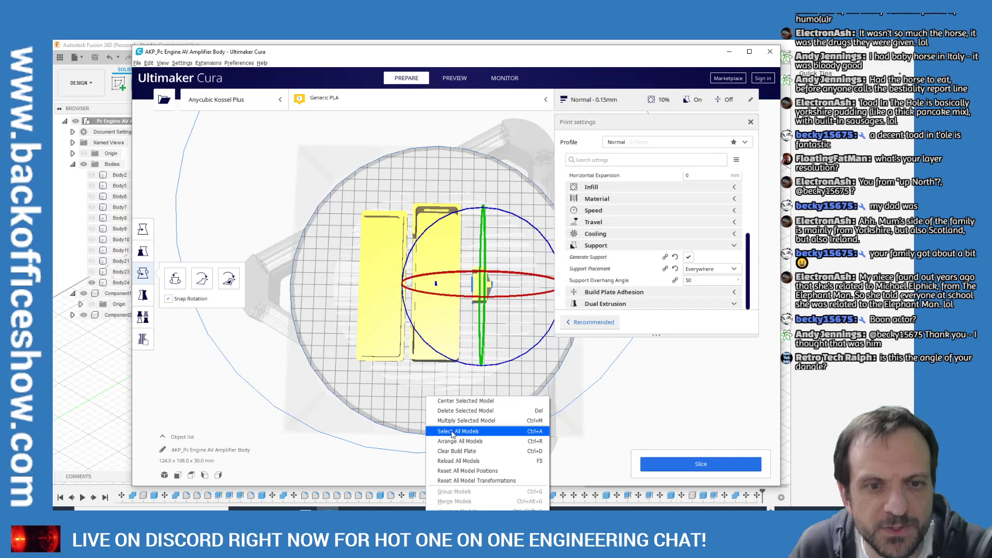
{"action": "left_click", "coordinate": [452, 432]}
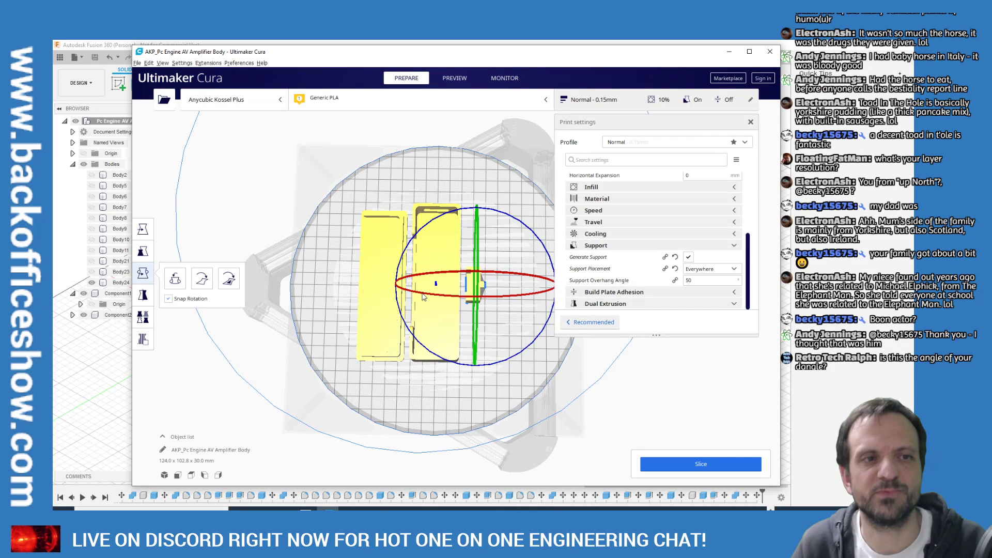
{"action": "right_click_drag", "start_coordinate": [422, 296], "coordinate": [465, 372]}
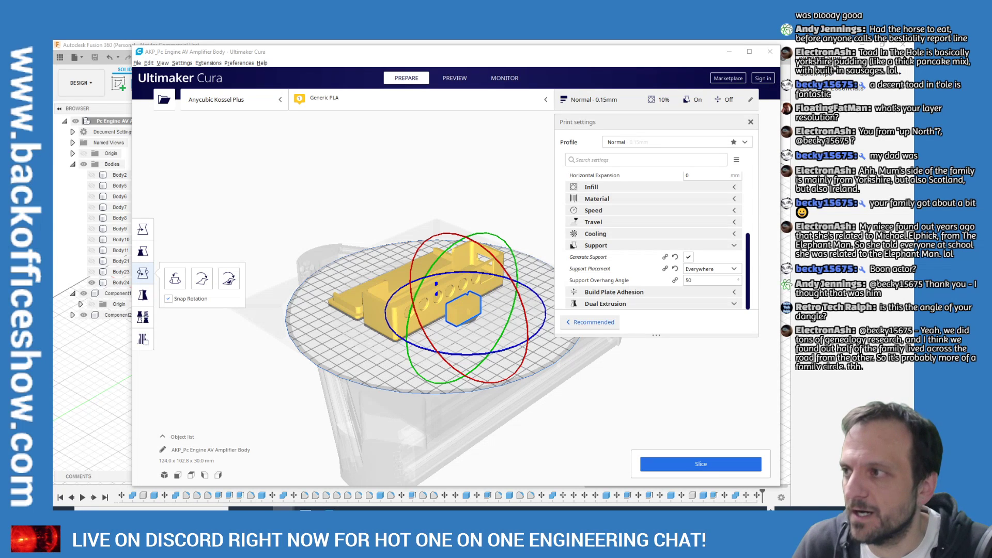
{"action": "left_click", "coordinate": [702, 467]}
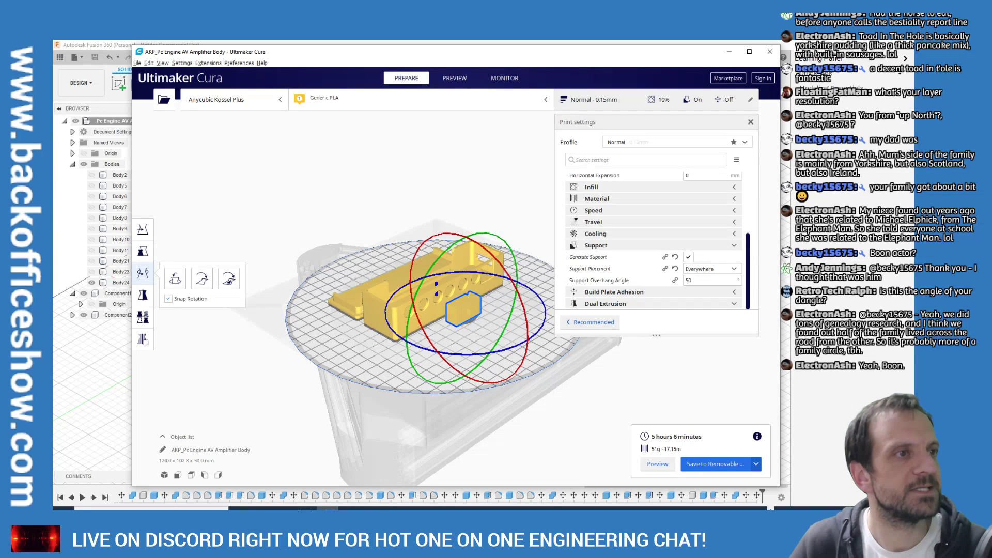
Switch to Thingiverse, open the PC Engine AV Amplifier PCB Enclosure for editing and upload the Toggle Switch, Body and Lid STL files
{"action": "key", "text": "alt+Tab"}
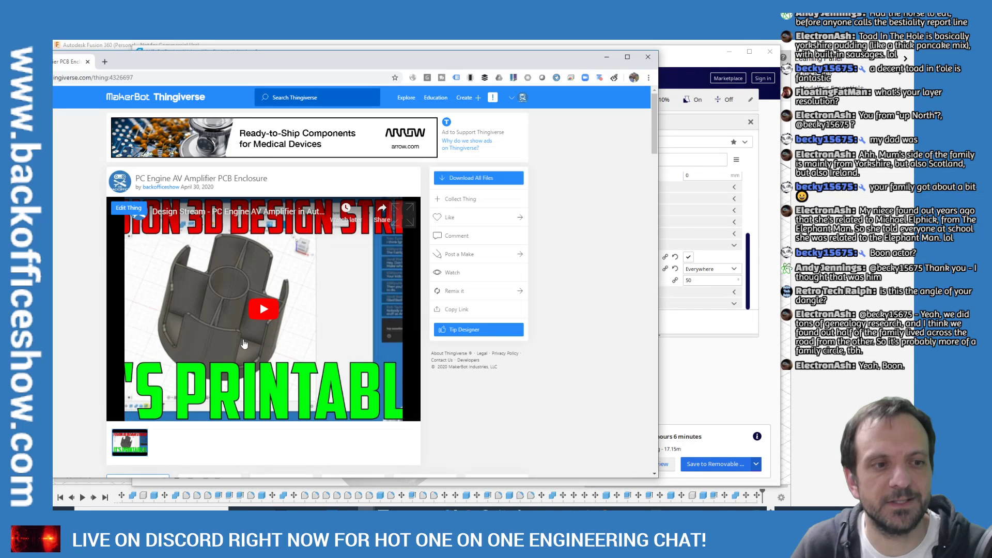
{"action": "scroll", "coordinate": [244, 344], "scroll_direction": "down", "scroll_amount": 1}
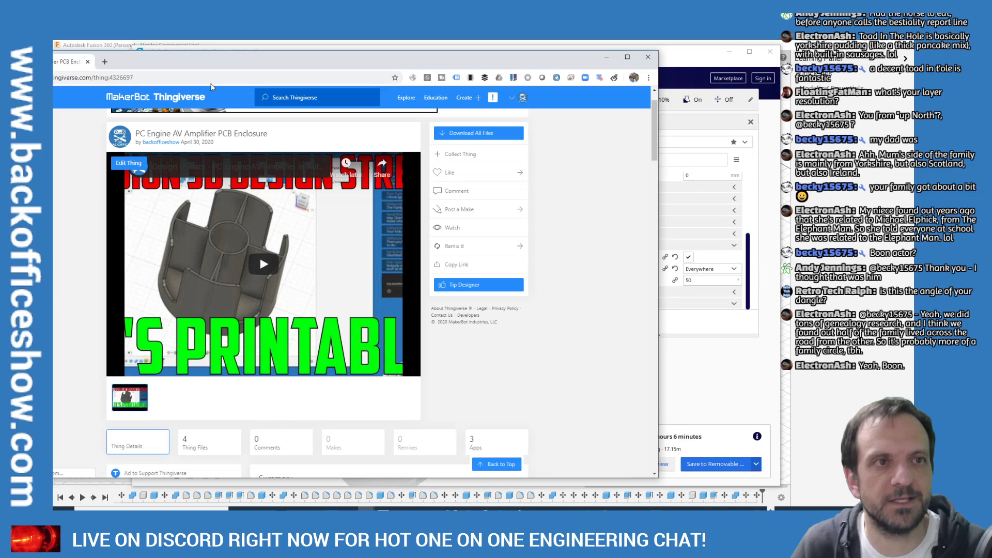
{"action": "left_click", "coordinate": [128, 163]}
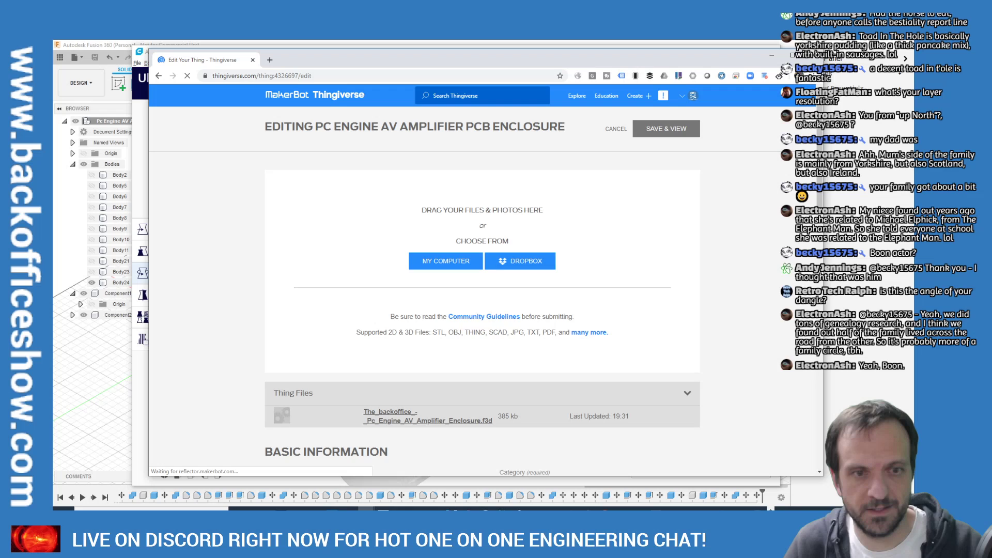
{"action": "left_click_drag", "start_coordinate": [505, 210], "coordinate": [504, 232]}
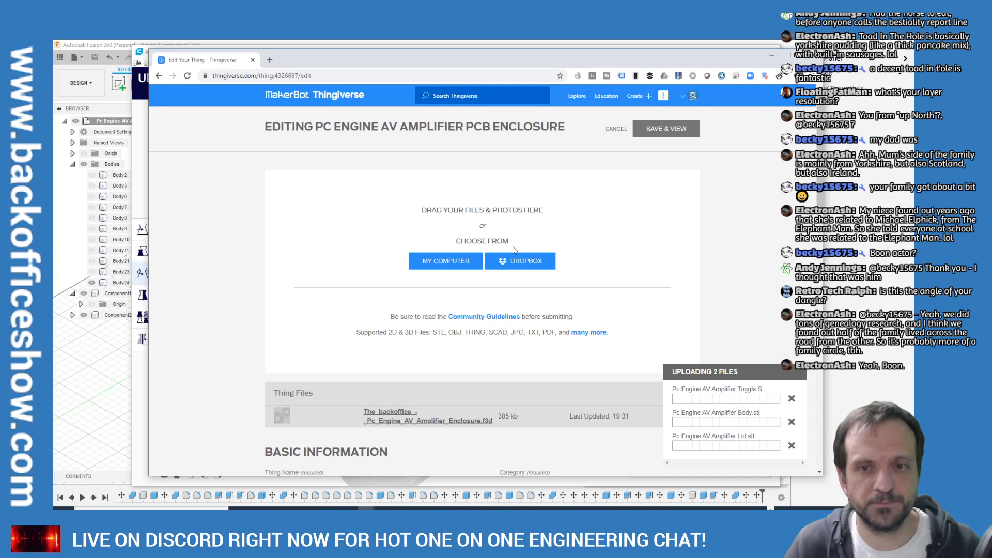
Check the uploaded files in the thing's file list, save the edited thing and view its published page
{"action": "scroll", "coordinate": [658, 293], "scroll_direction": "down", "scroll_amount": 5}
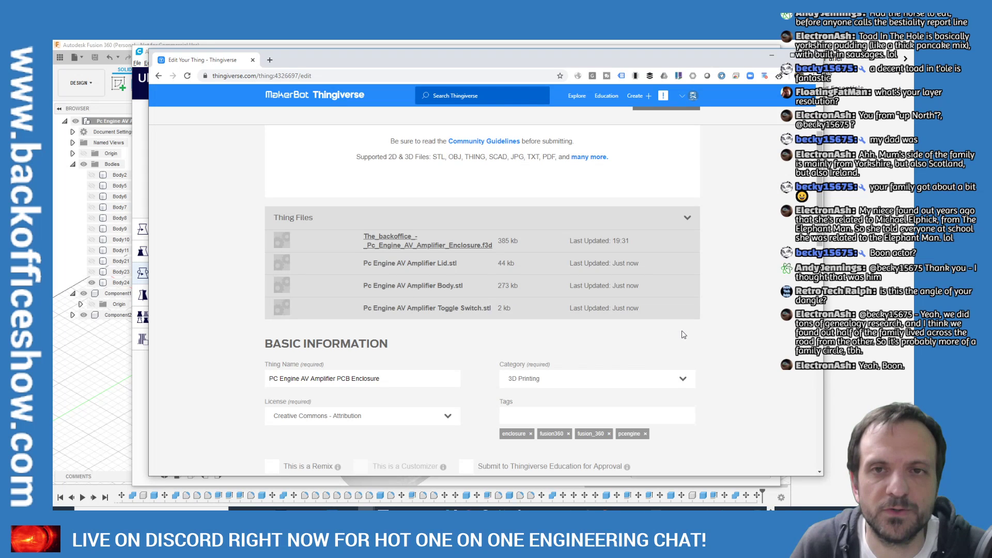
{"action": "scroll", "coordinate": [683, 335], "scroll_direction": "up", "scroll_amount": 3}
{"action": "left_click", "coordinate": [671, 129]}
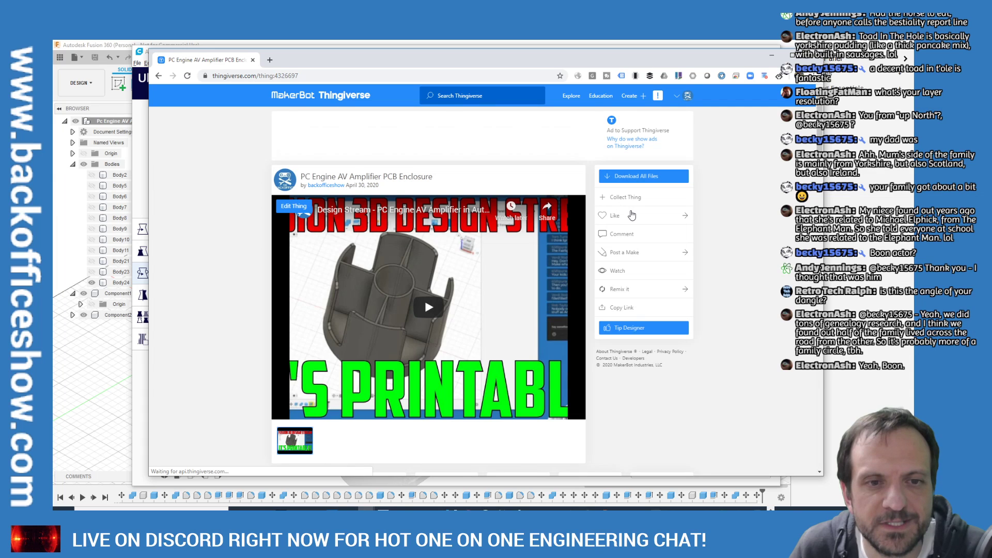
{"action": "scroll", "coordinate": [689, 240], "scroll_direction": "down", "scroll_amount": 3}
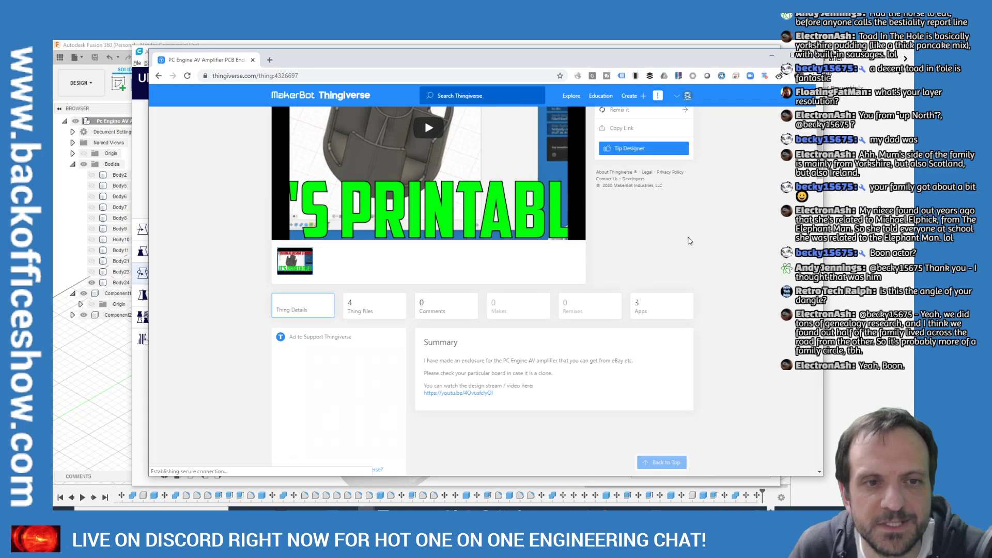
{"action": "scroll", "coordinate": [689, 241], "scroll_direction": "up", "scroll_amount": 3}
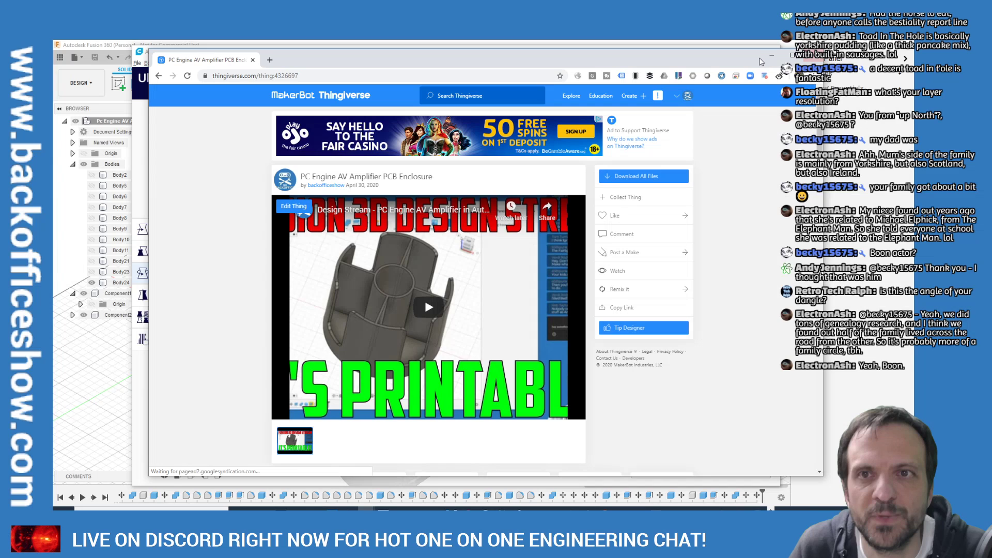
Return to Cura, deselect the small part and save the sliced print to the removable drive (J:)
{"action": "left_click", "coordinate": [771, 56]}
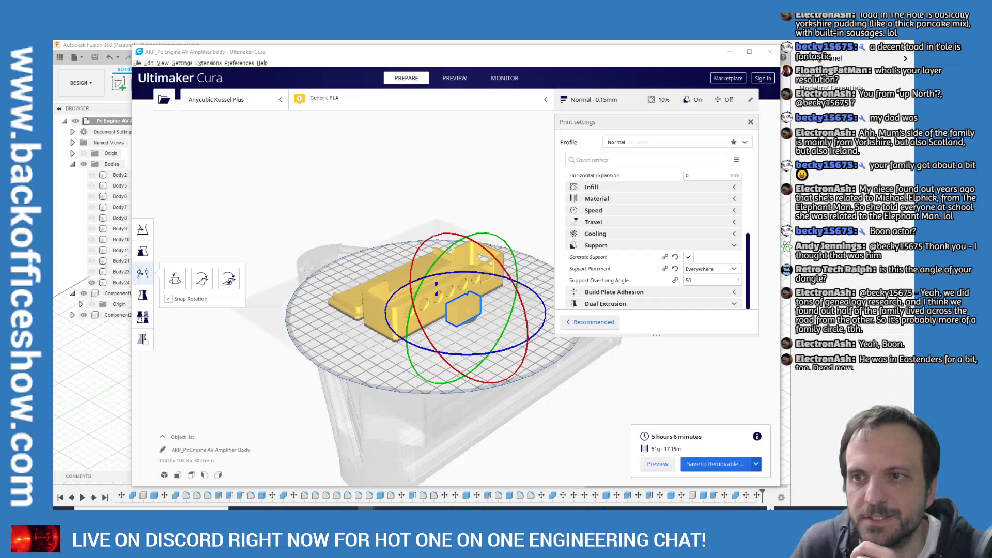
{"action": "right_click_drag", "start_coordinate": [439, 290], "coordinate": [411, 360]}
{"action": "left_click", "coordinate": [411, 360]}
{"action": "left_click", "coordinate": [705, 464]}
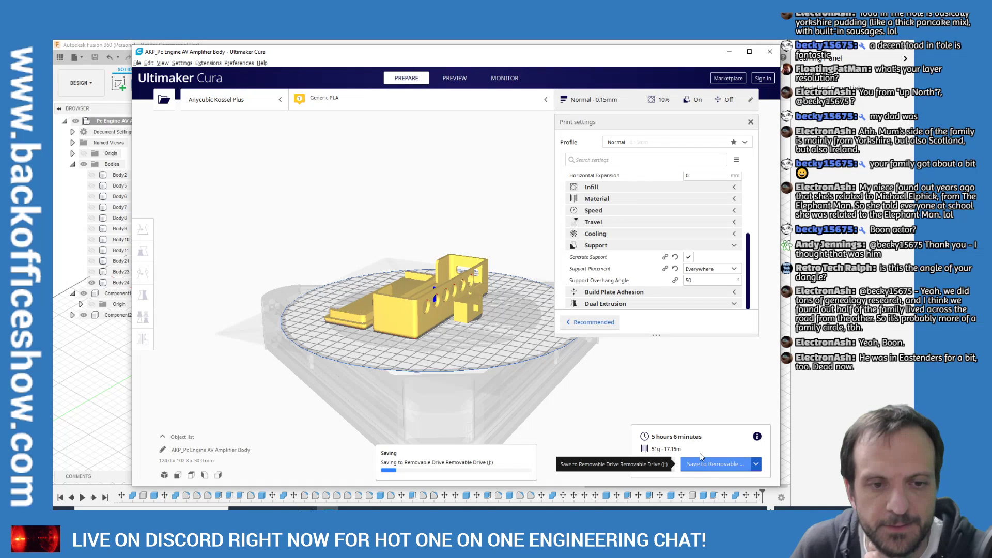